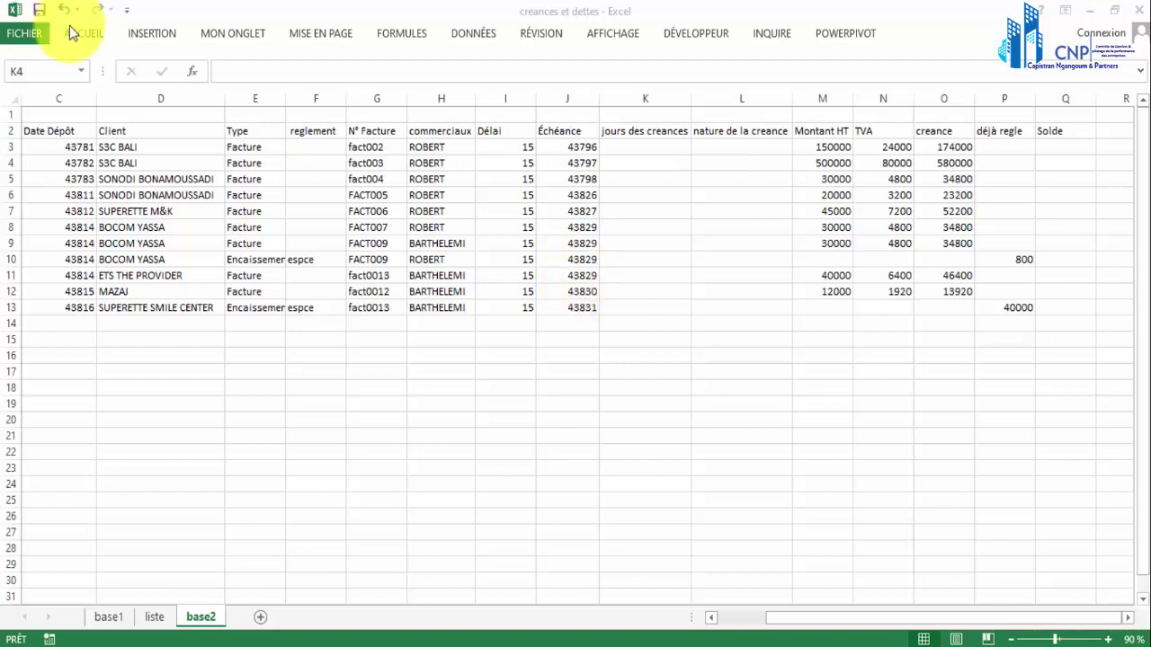
# Step: Review the Date Dépôt, Client, Type, reglement, N° Facture and commerciaux columns of the base2 sheet
pyautogui.click(71, 131)
pyautogui.moveTo(71, 132); pyautogui.dragTo(92, 302)
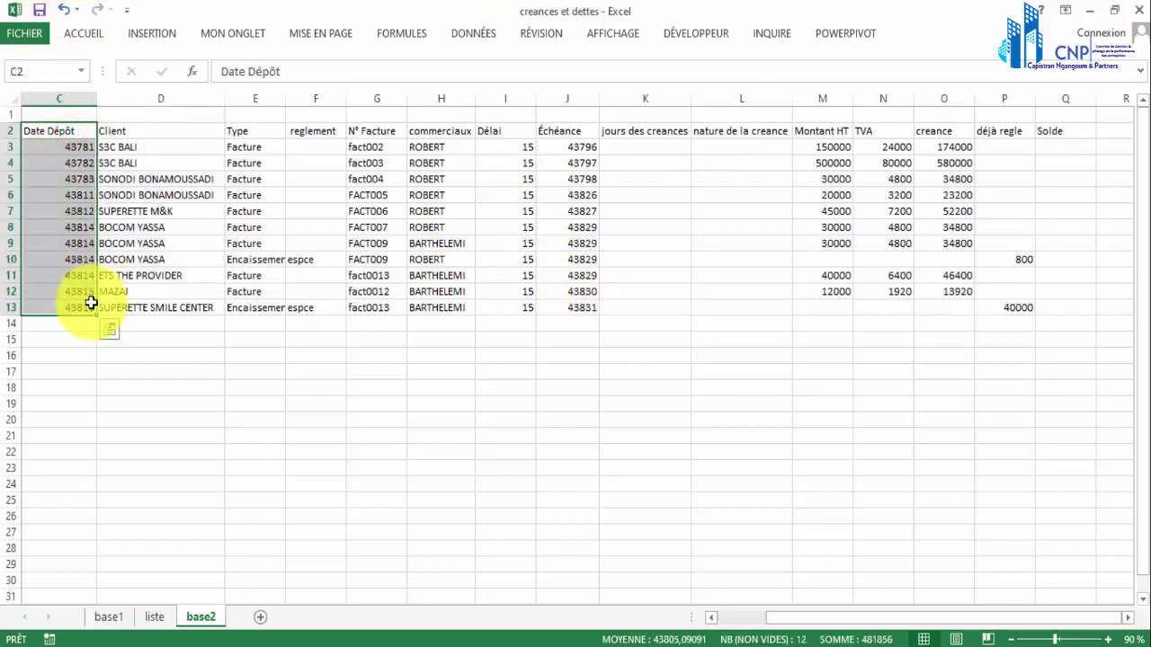
pyautogui.moveTo(191, 131); pyautogui.dragTo(192, 288)
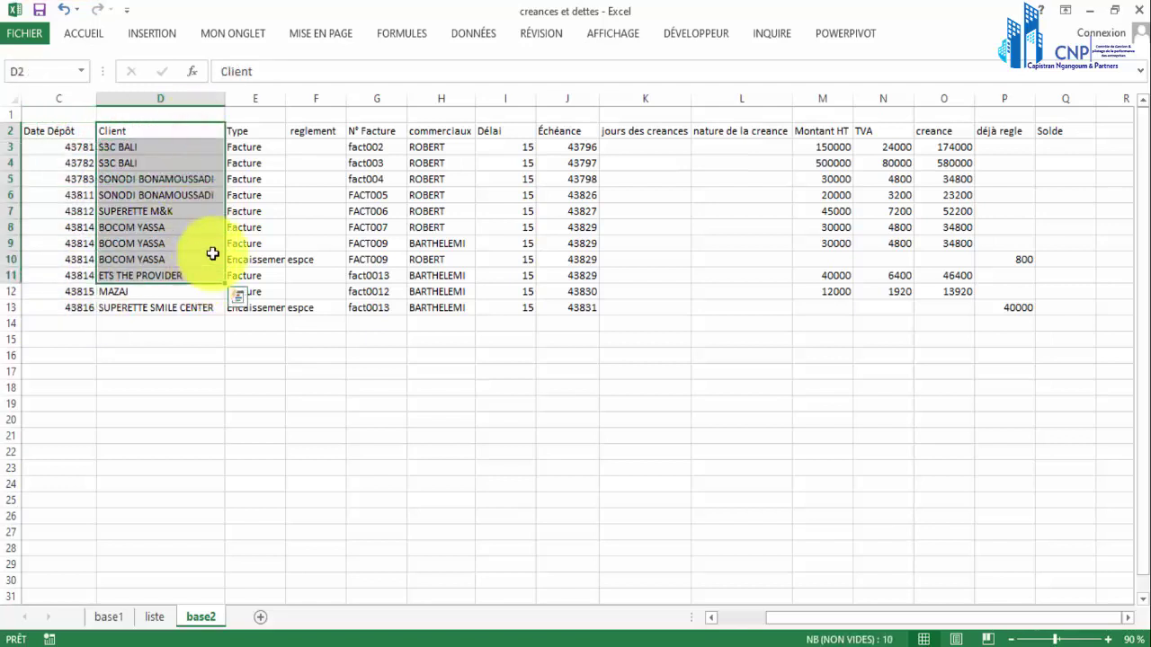
pyautogui.moveTo(250, 132); pyautogui.dragTo(260, 242)
pyautogui.moveTo(306, 132); pyautogui.dragTo(311, 244)
pyautogui.click(372, 132)
pyautogui.moveTo(373, 155); pyautogui.dragTo(378, 308)
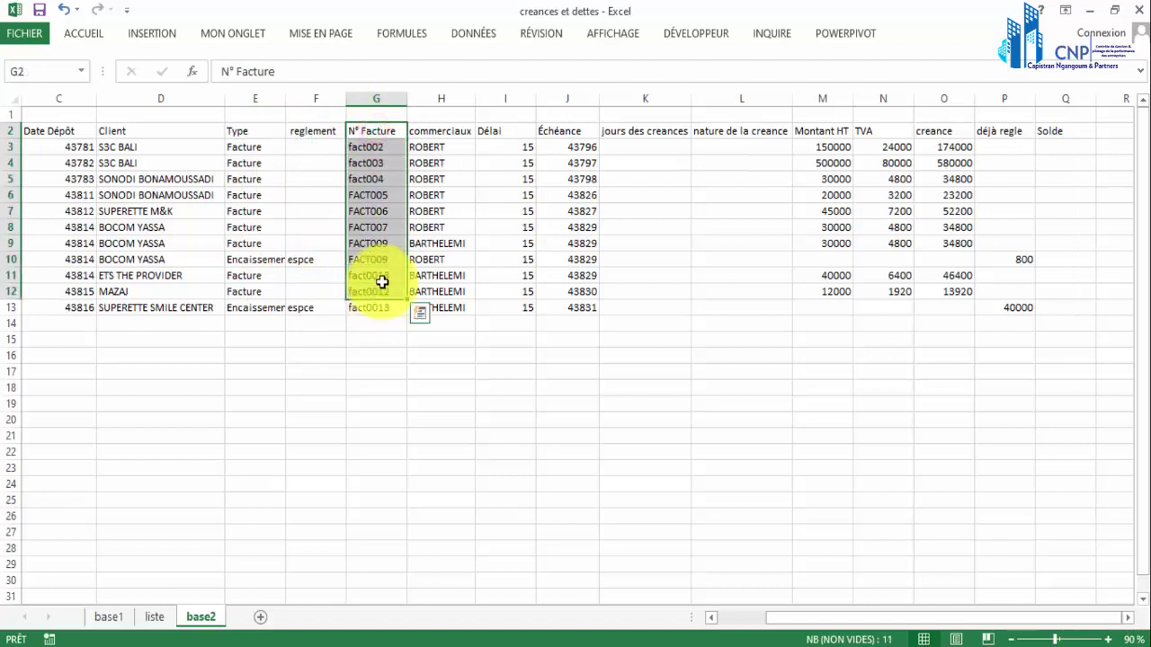
pyautogui.moveTo(457, 139); pyautogui.dragTo(442, 288)
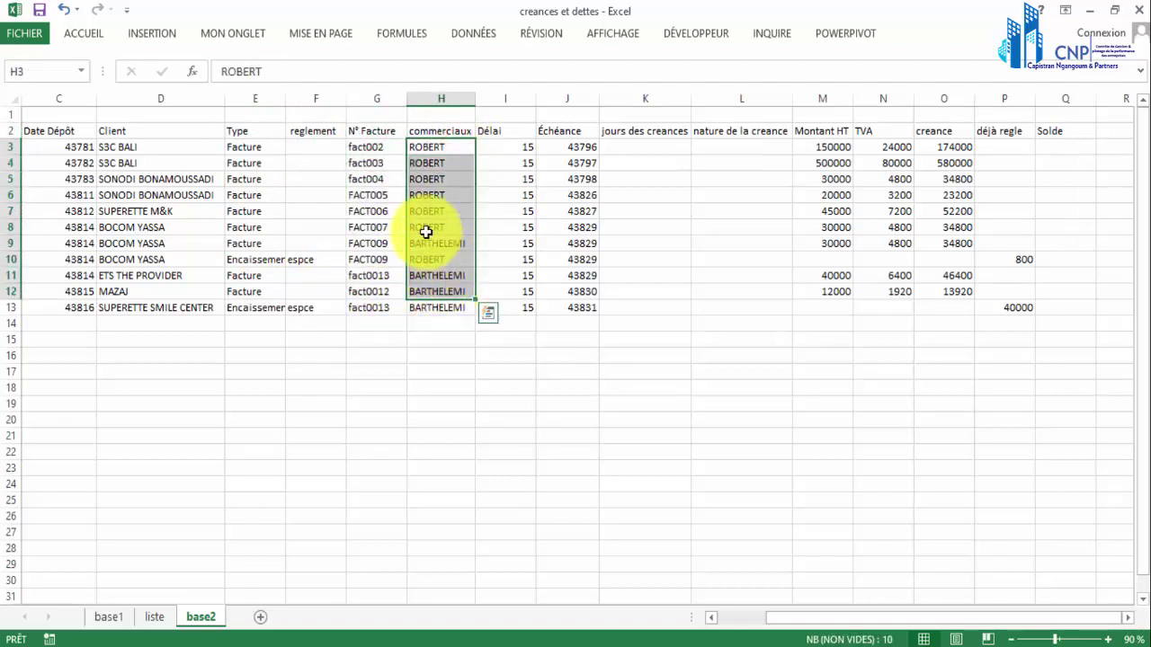
pyautogui.click(438, 147)
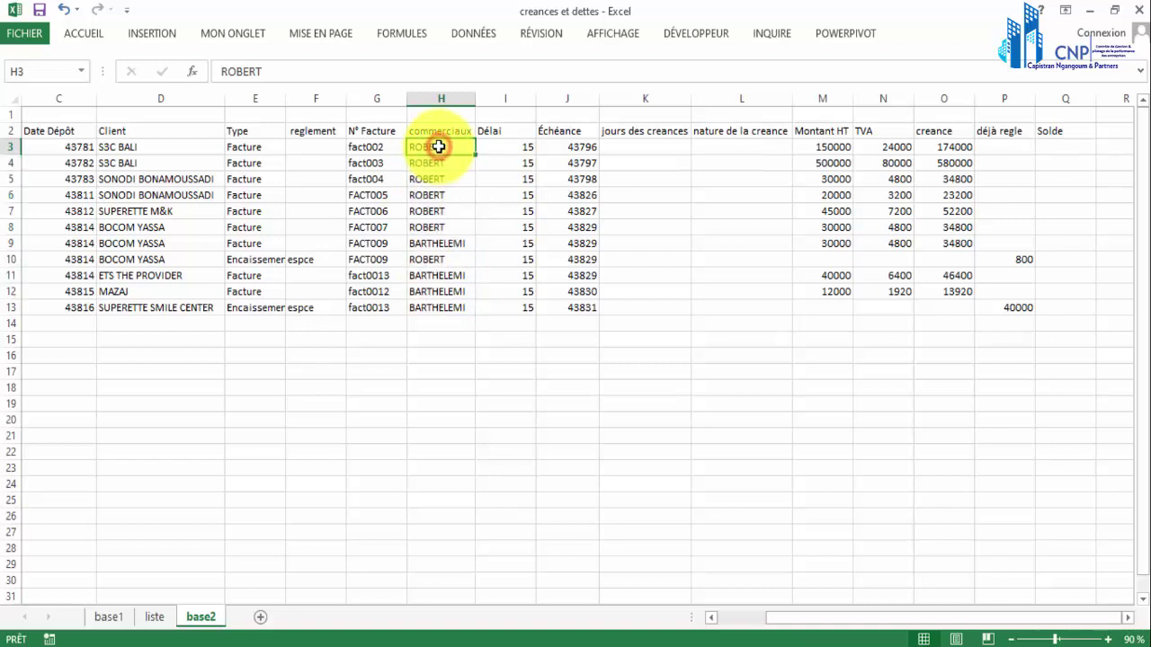
# Step: Delete the entire commerciaux column from the base2 sheet
pyautogui.click(445, 93)
pyautogui.rightClick(446, 90)
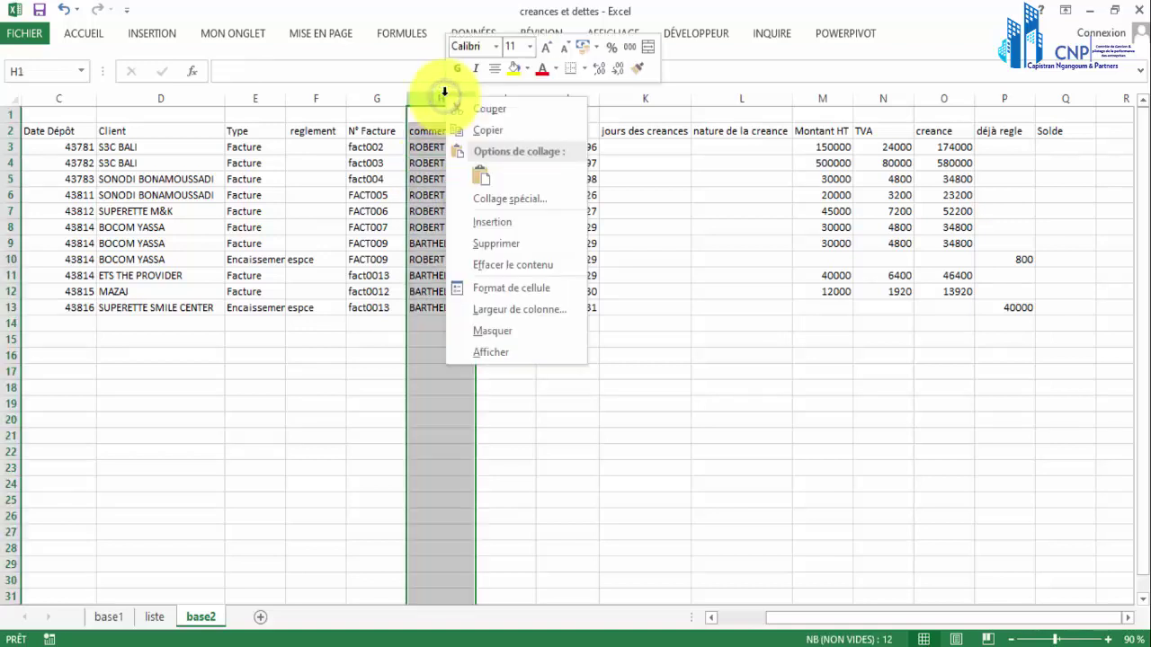
pyautogui.click(509, 245)
pyautogui.click(426, 158)
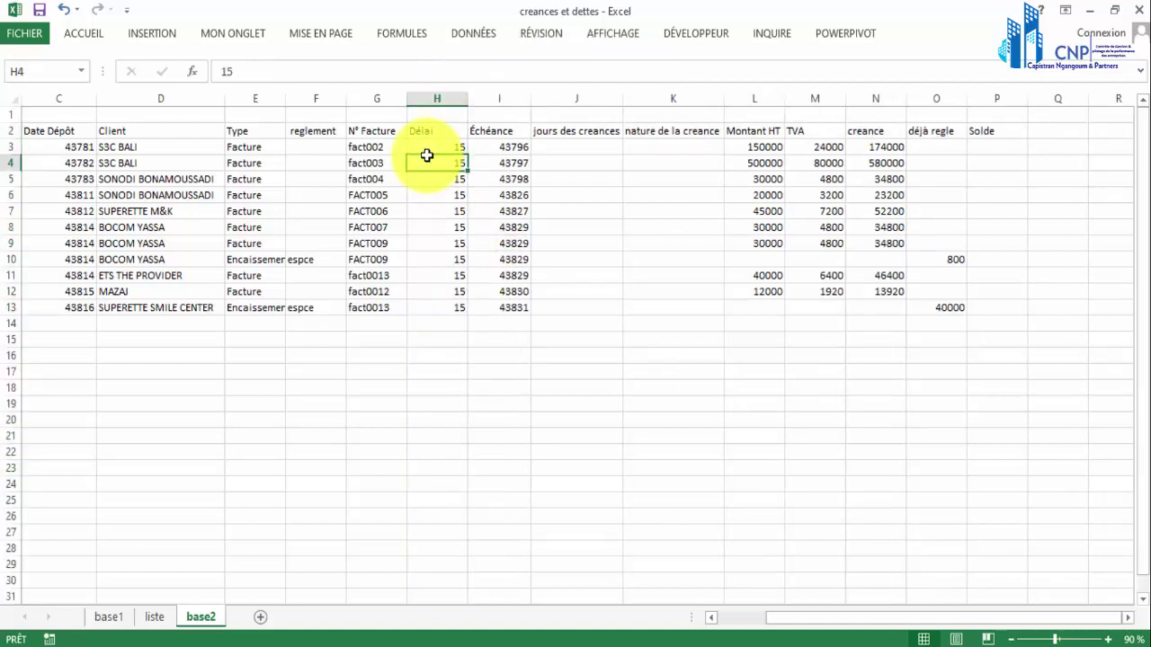
# Step: Clear the Délai values in H3:H13, keeping the column header
pyautogui.click(443, 147)
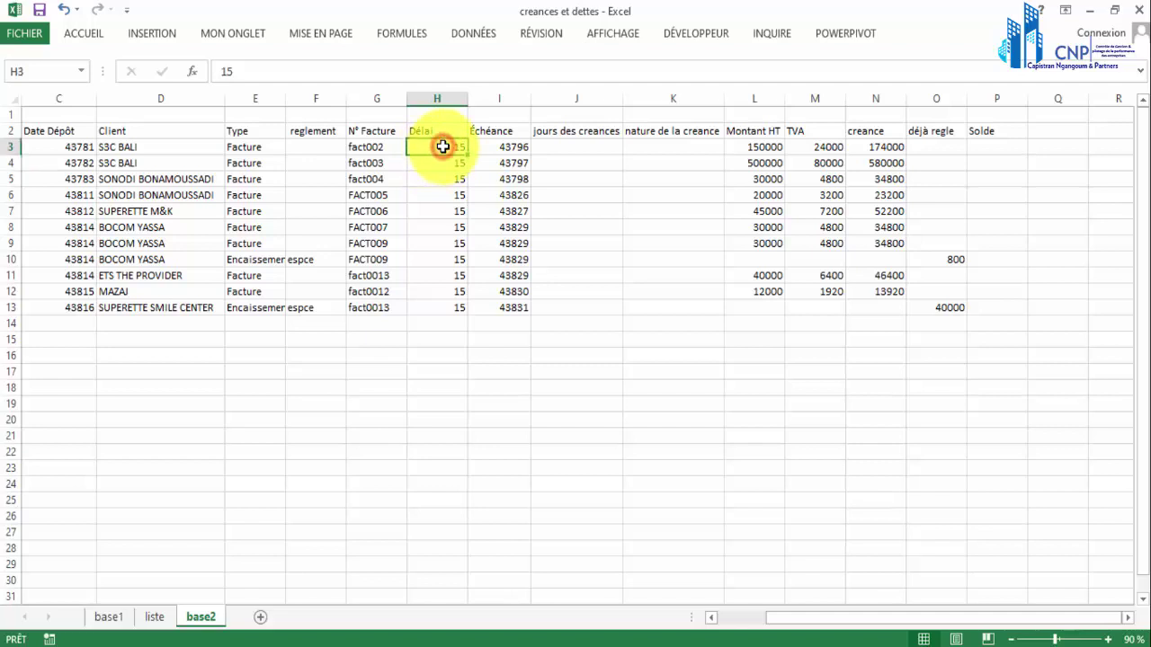
pyautogui.moveTo(443, 146); pyautogui.dragTo(439, 304)
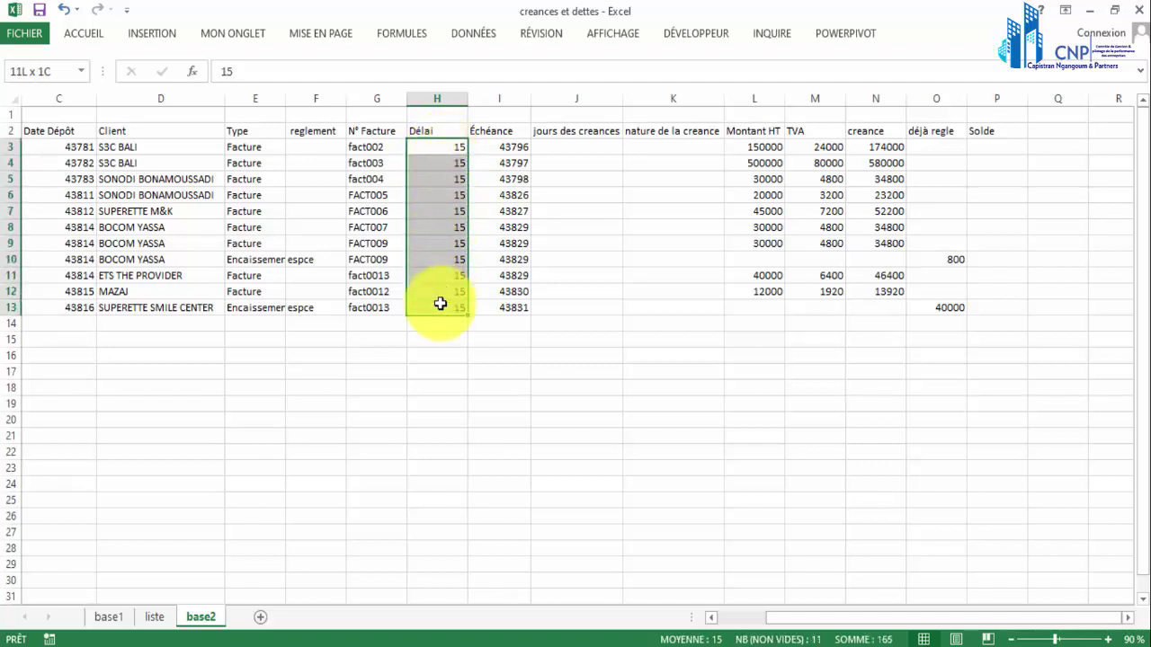
pyautogui.press('Delete')
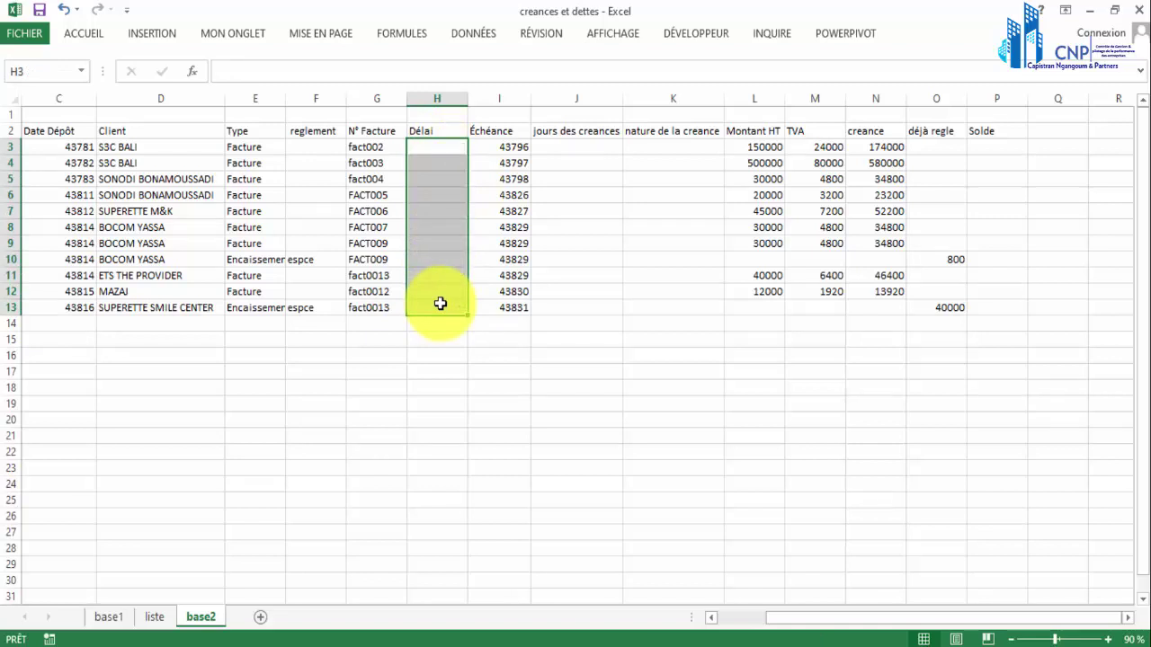
# Step: Review the Échéance, jours des creances, nature de la creance, Montant HT and TVA columns
pyautogui.moveTo(497, 146); pyautogui.dragTo(513, 270)
pyautogui.click(598, 145)
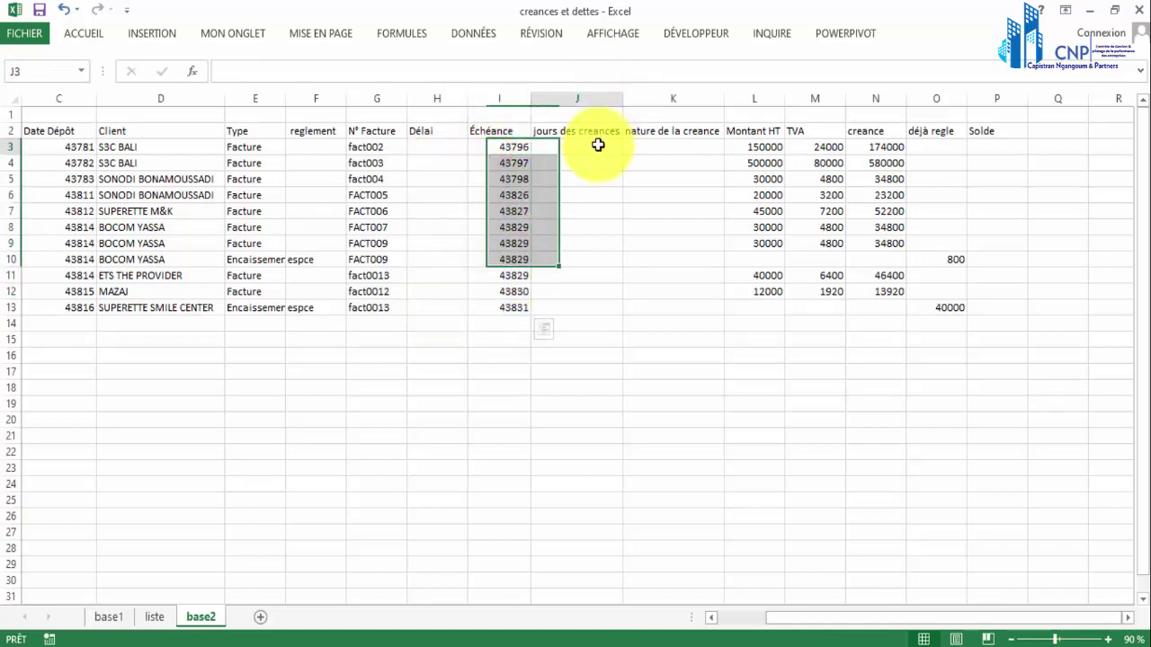
pyautogui.moveTo(598, 145); pyautogui.dragTo(590, 287)
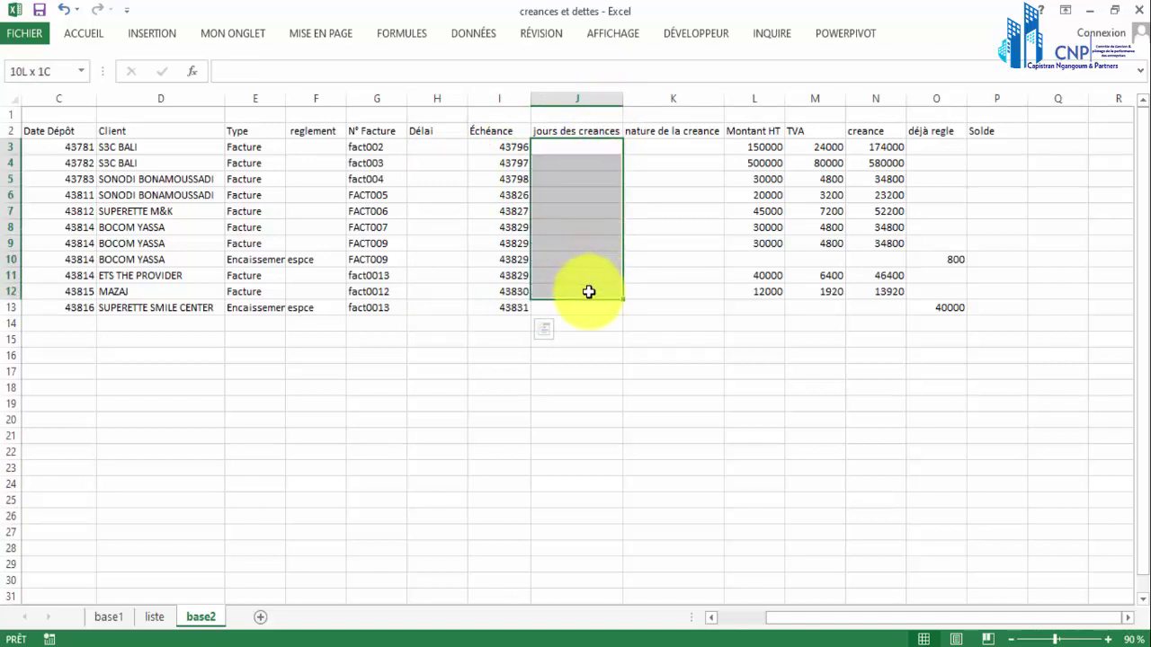
pyautogui.keyDown('shift'); pyautogui.click(587, 301); pyautogui.keyUp('shift')
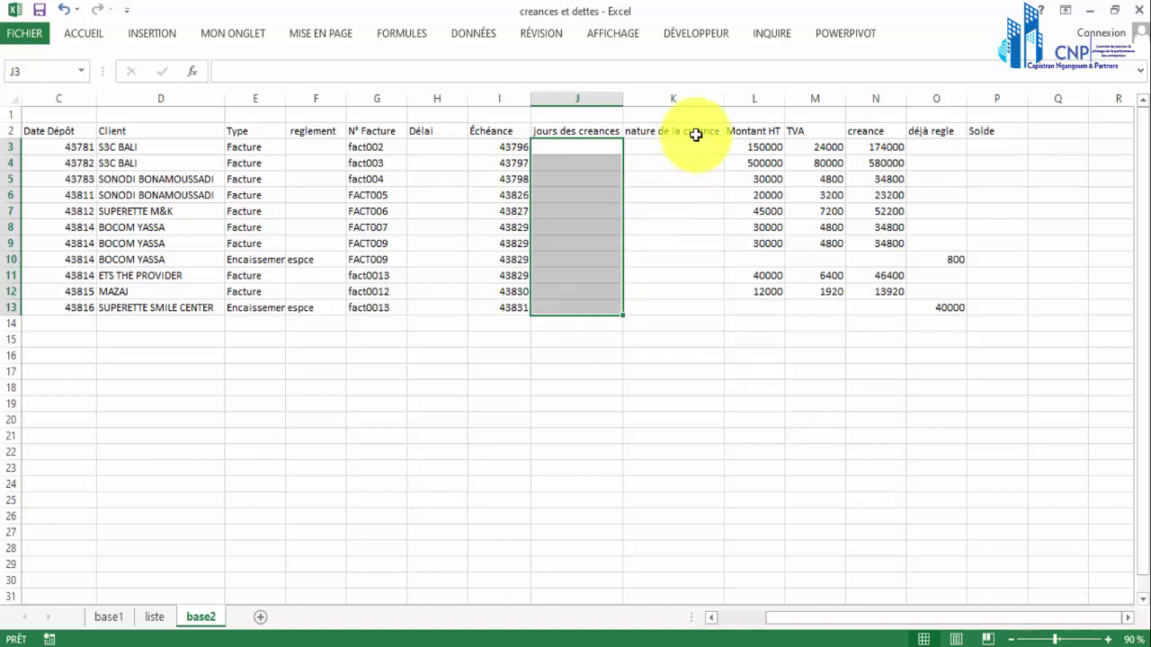
pyautogui.moveTo(696, 143); pyautogui.dragTo(673, 282)
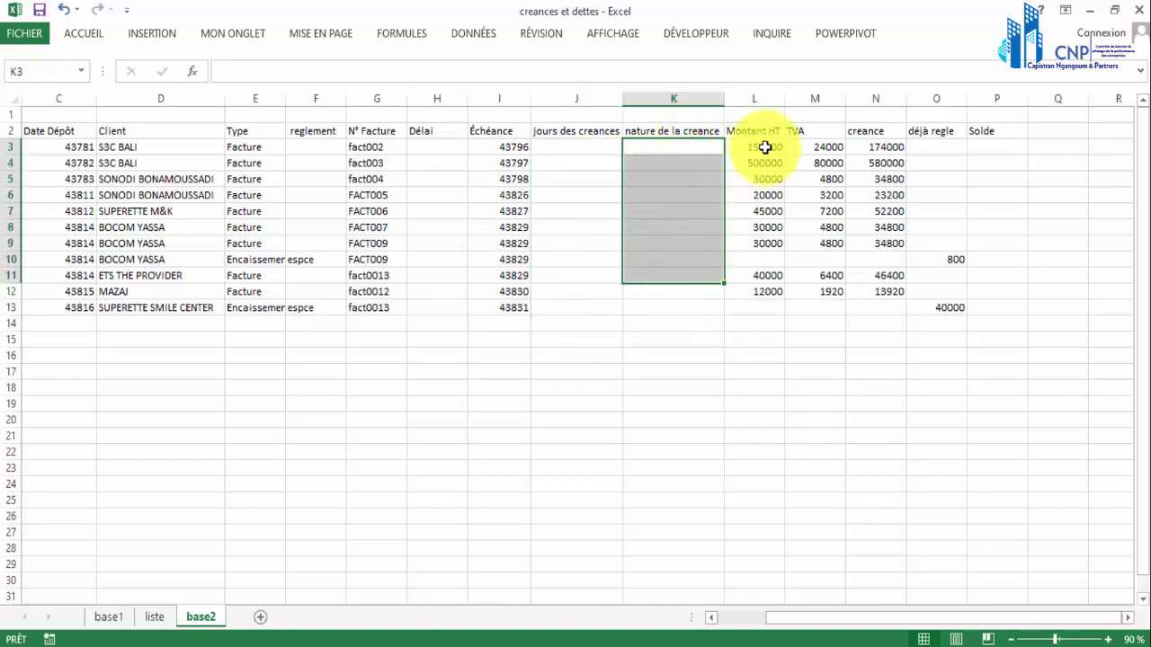
pyautogui.moveTo(765, 145); pyautogui.dragTo(765, 261)
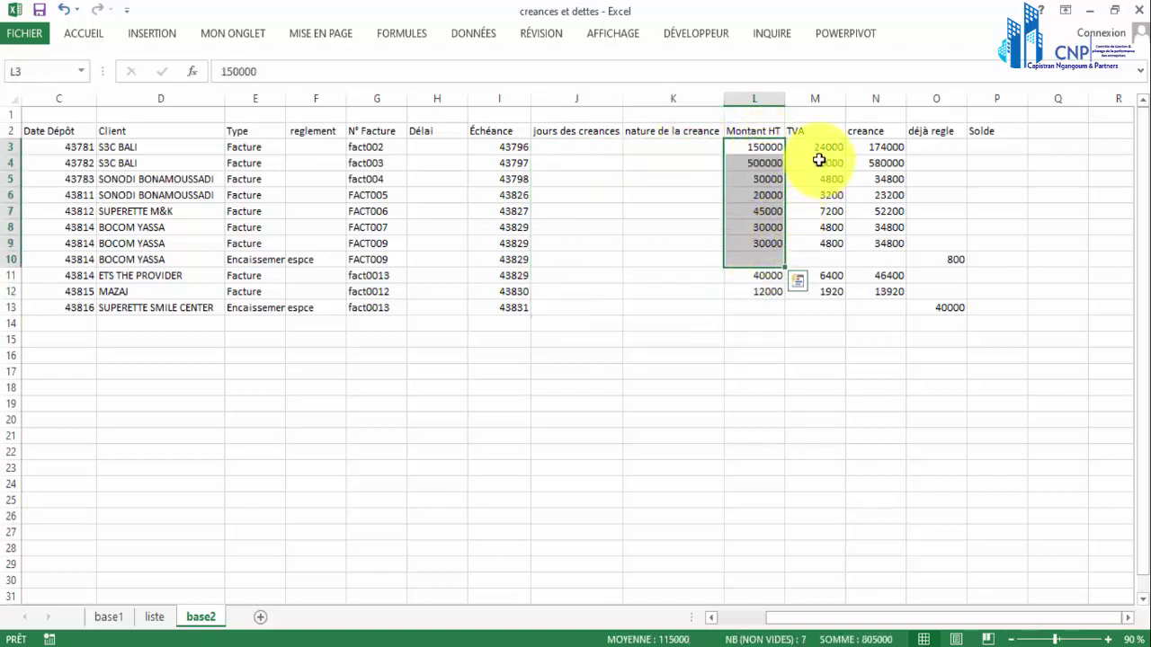
pyautogui.moveTo(824, 149); pyautogui.dragTo(805, 299)
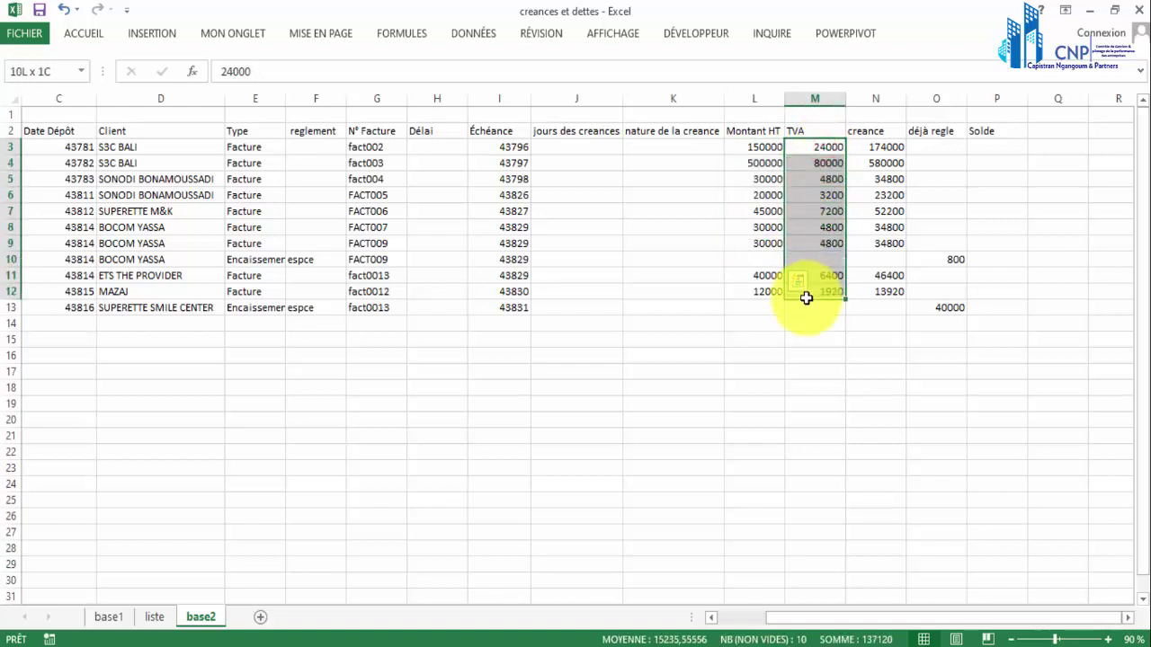
# Step: Change the Montant HT header in L2 to Montant TTC
pyautogui.click(747, 131)
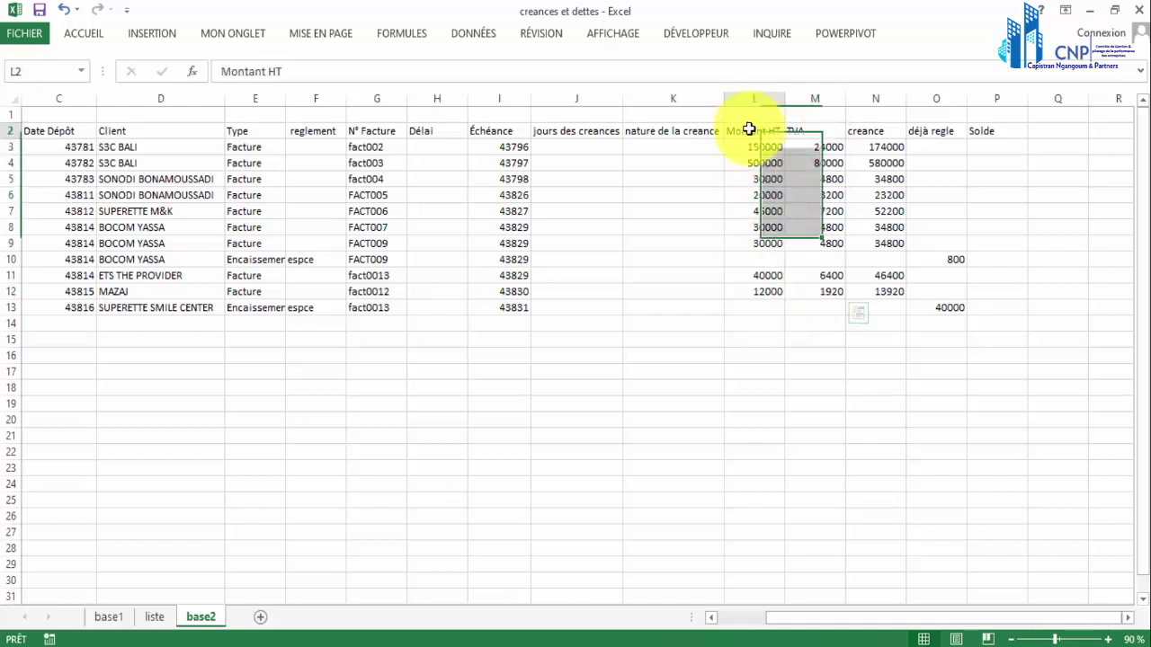
pyautogui.click(359, 78)
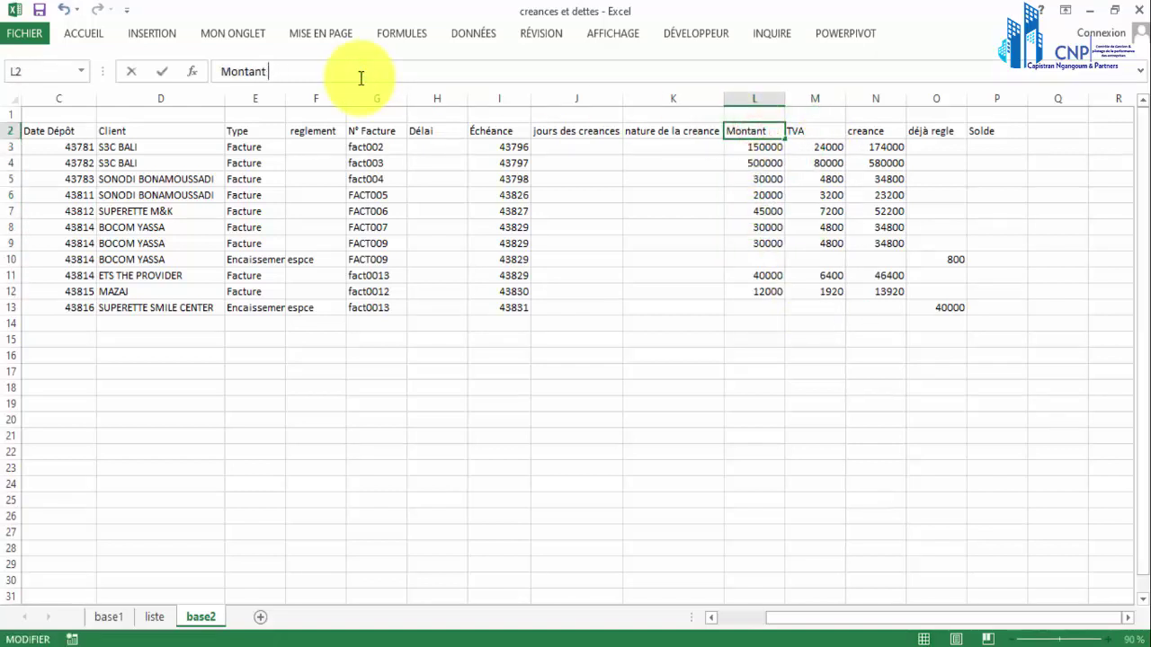
pyautogui.press('Return')
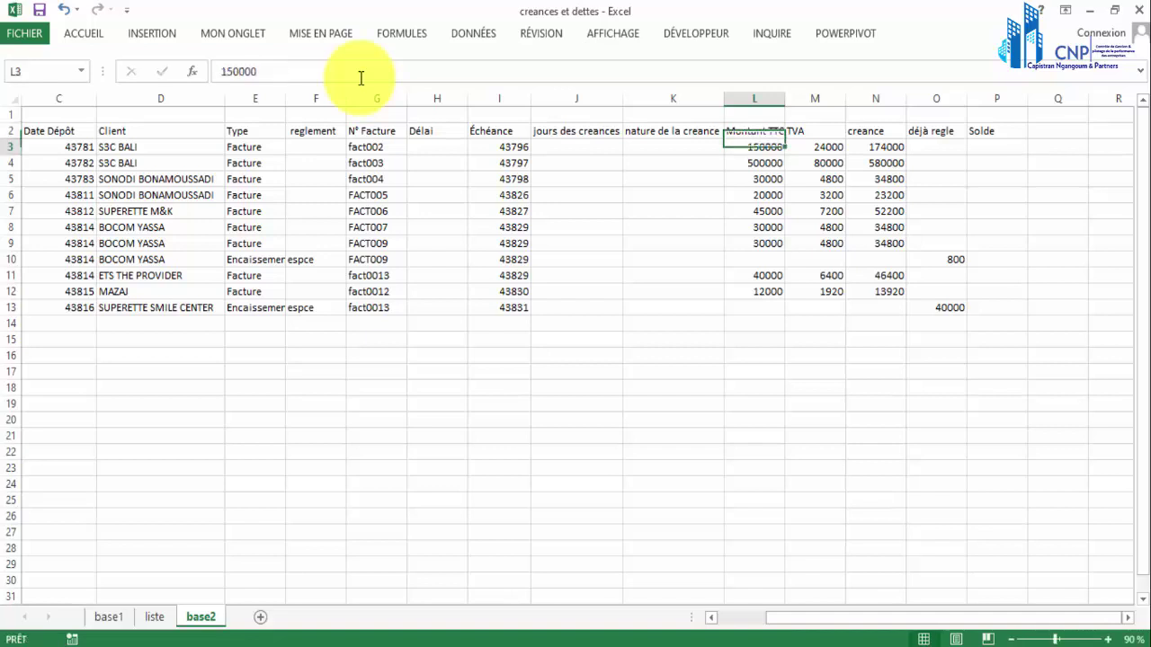
# Step: Delete the entire TVA column and the Montant TTC column from the base2 sheet
pyautogui.click(819, 98)
pyautogui.rightClick(818, 98)
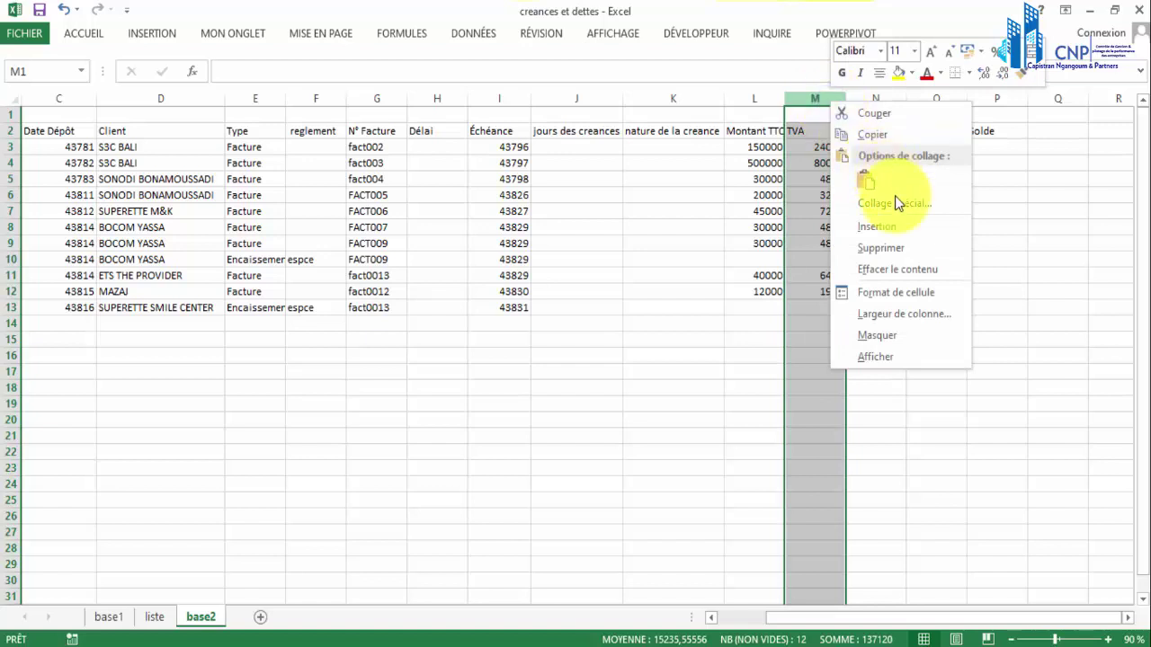
pyautogui.click(880, 247)
pyautogui.click(746, 259)
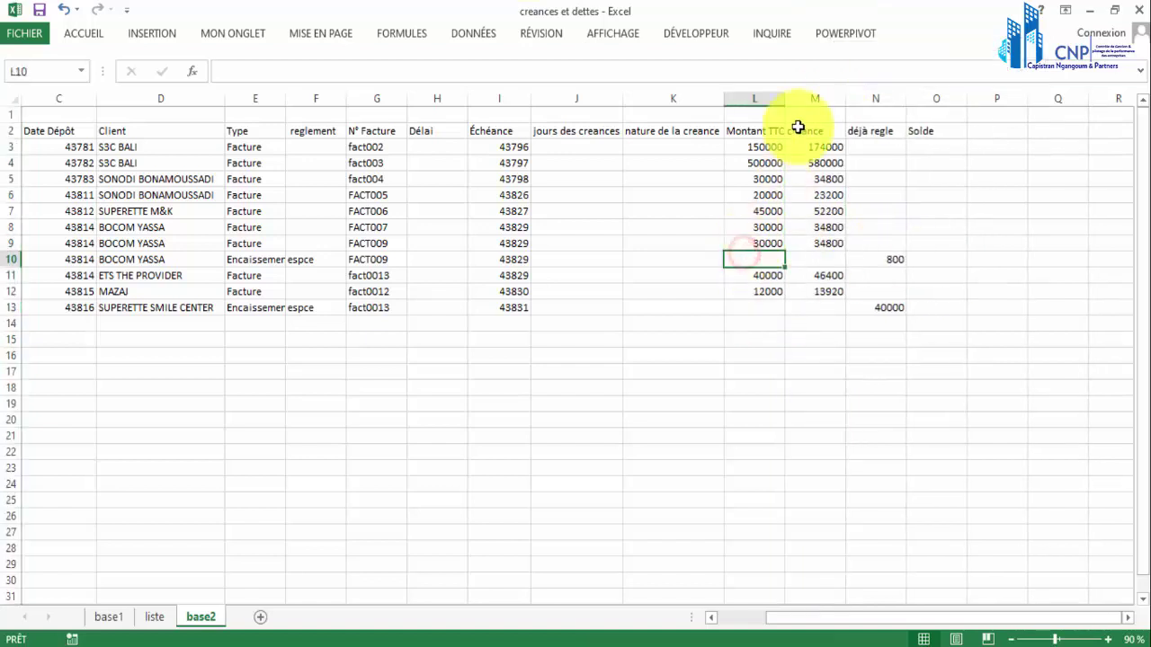
pyautogui.click(764, 97)
pyautogui.rightClick(764, 97)
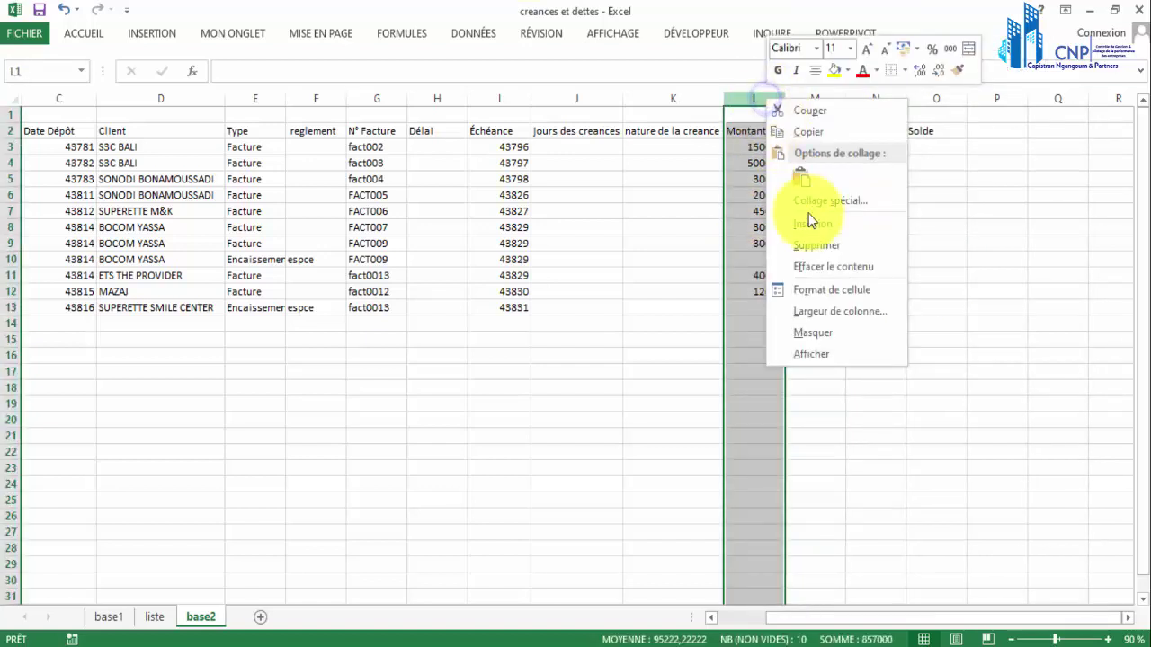
pyautogui.click(821, 248)
pyautogui.click(691, 146)
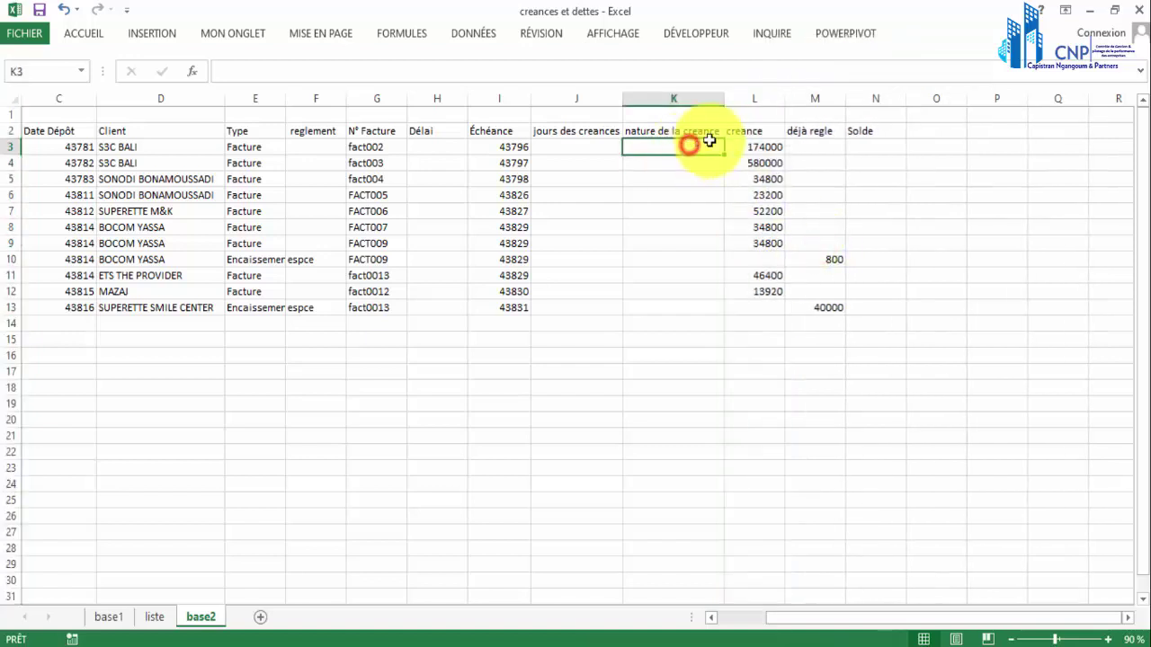
# Step: Widen the creance column slightly and review the creance, déjà regle and Solde columns
pyautogui.click(766, 128)
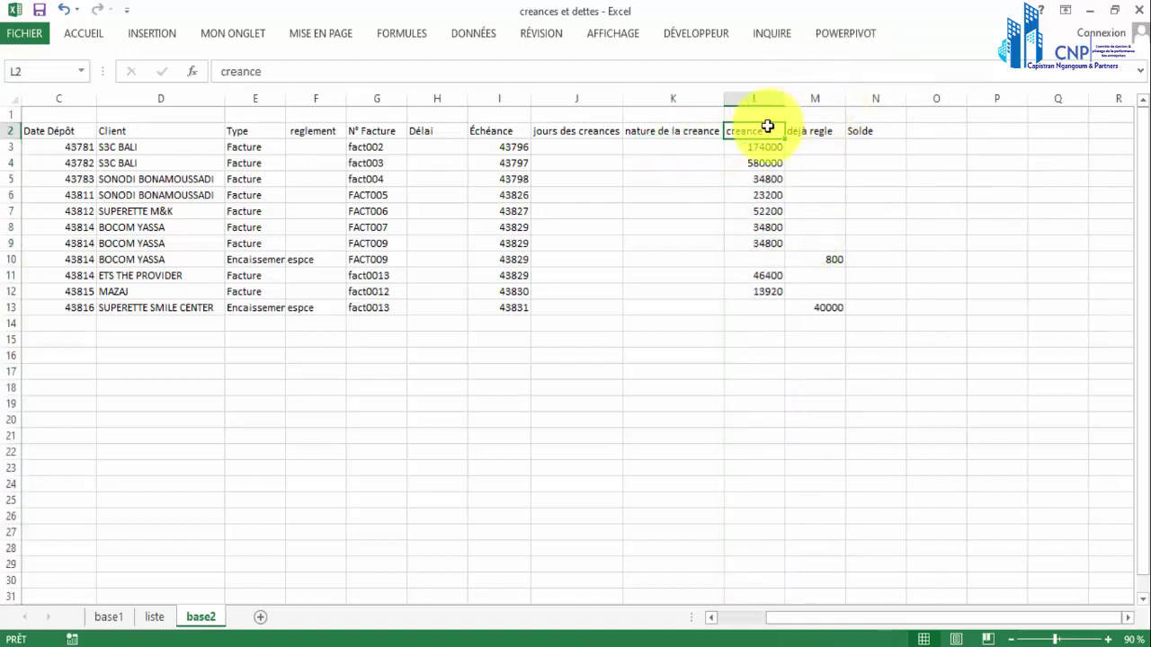
pyautogui.moveTo(785, 94); pyautogui.dragTo(797, 94)
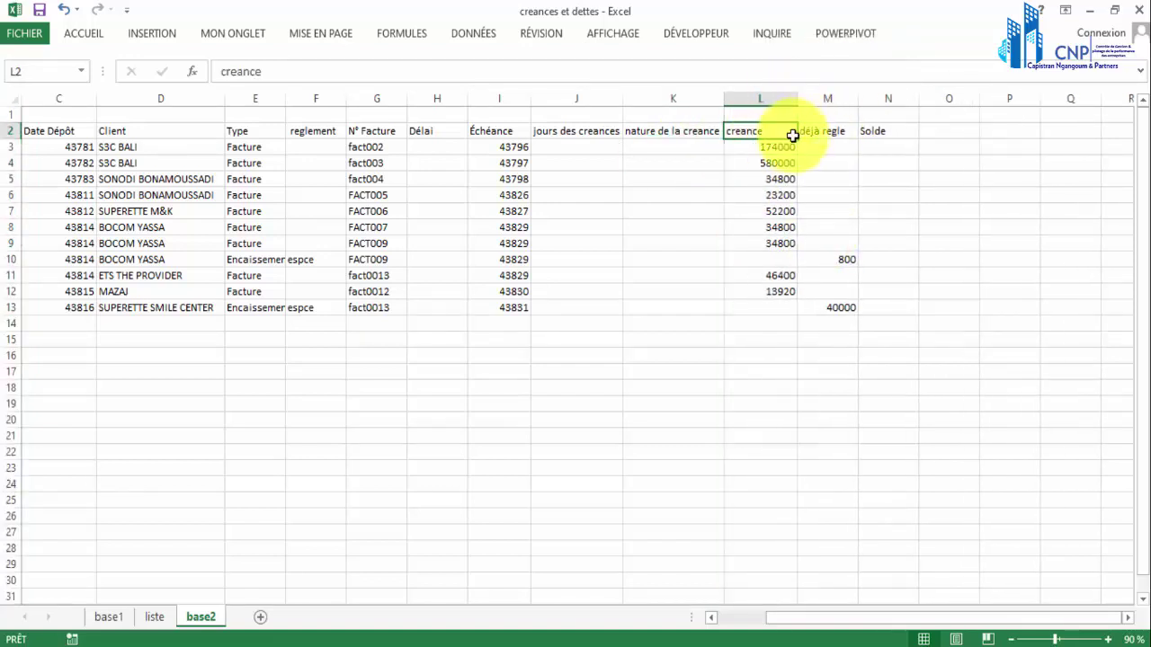
pyautogui.moveTo(777, 153); pyautogui.dragTo(784, 198)
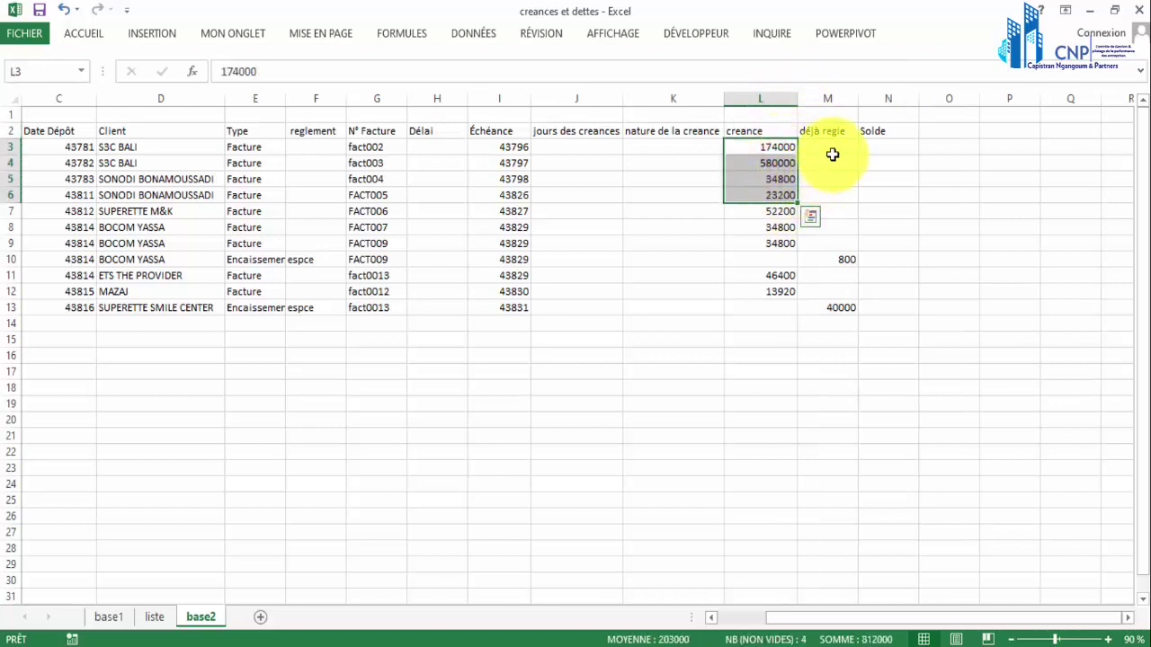
pyautogui.moveTo(828, 149); pyautogui.dragTo(823, 258)
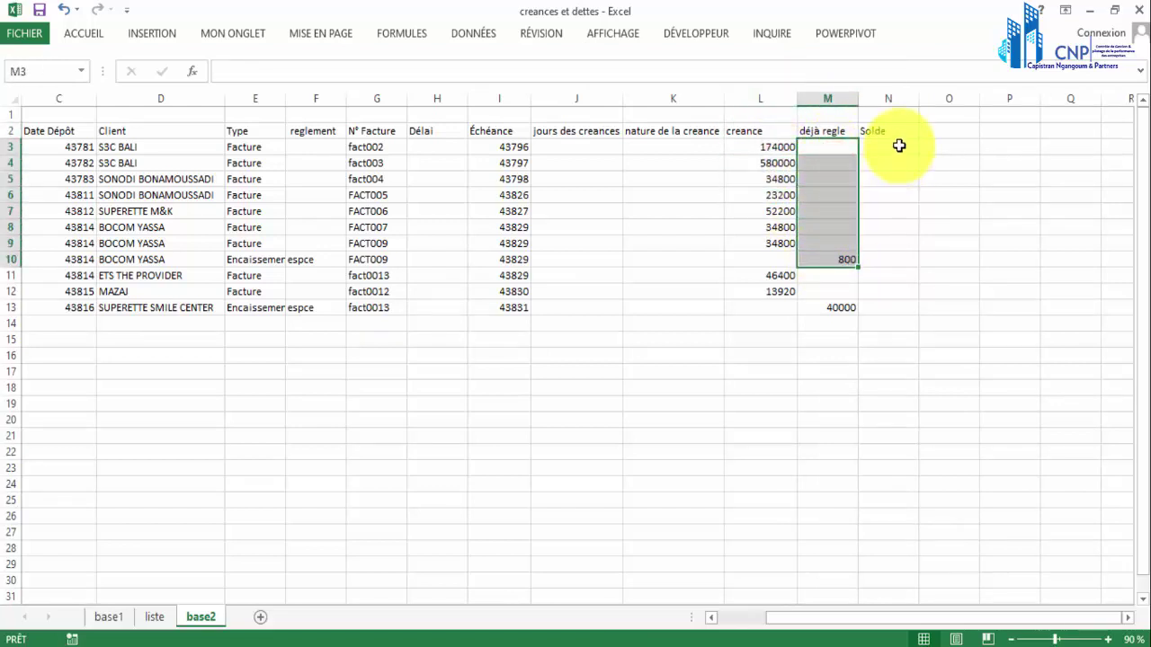
pyautogui.moveTo(899, 146); pyautogui.dragTo(874, 293)
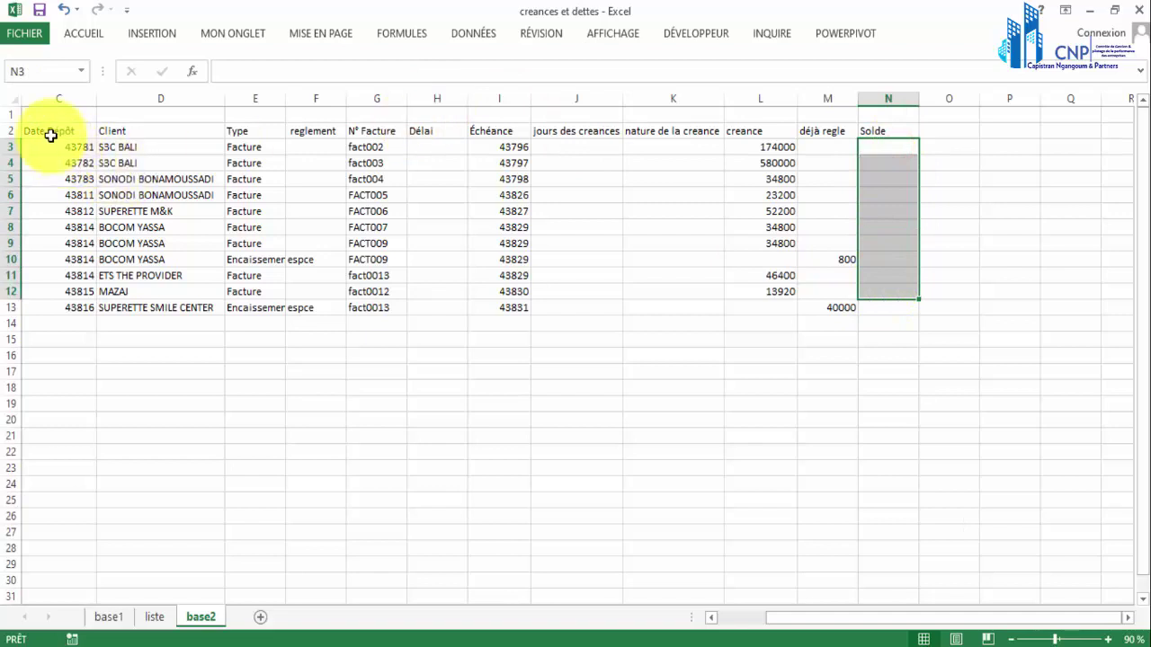
pyautogui.moveTo(50, 133); pyautogui.dragTo(655, 276)
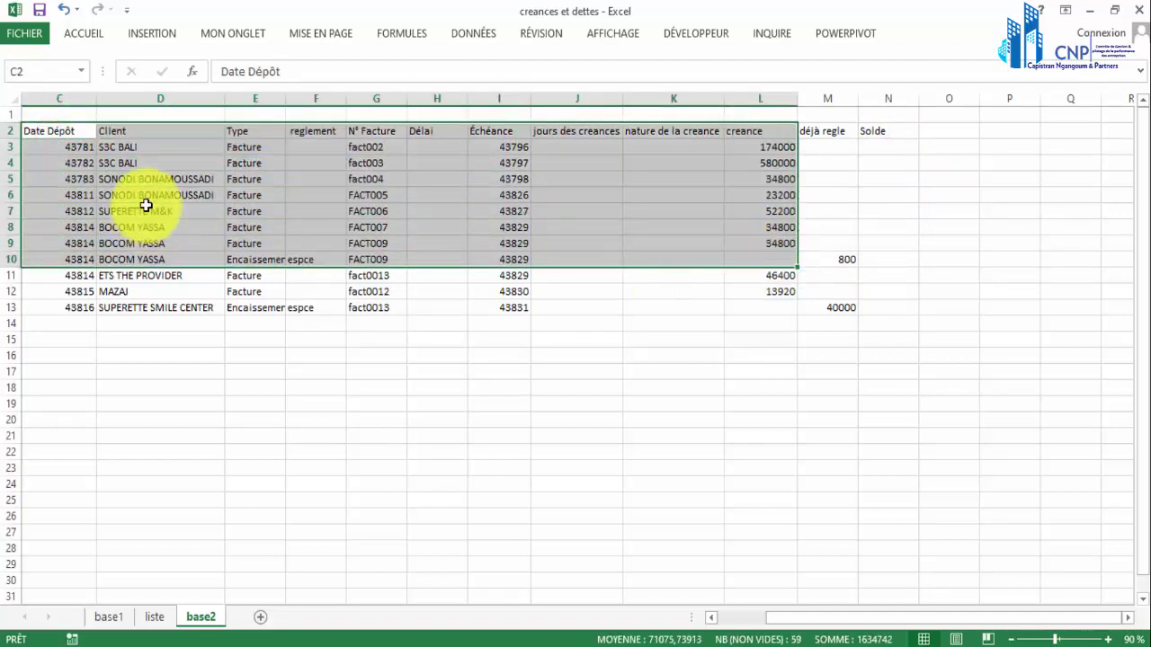
# Step: Copy the client names from D3:D13 and paste them into a new worksheet starting at cell B4
pyautogui.click(155, 144)
pyautogui.moveTo(156, 168); pyautogui.dragTo(180, 311)
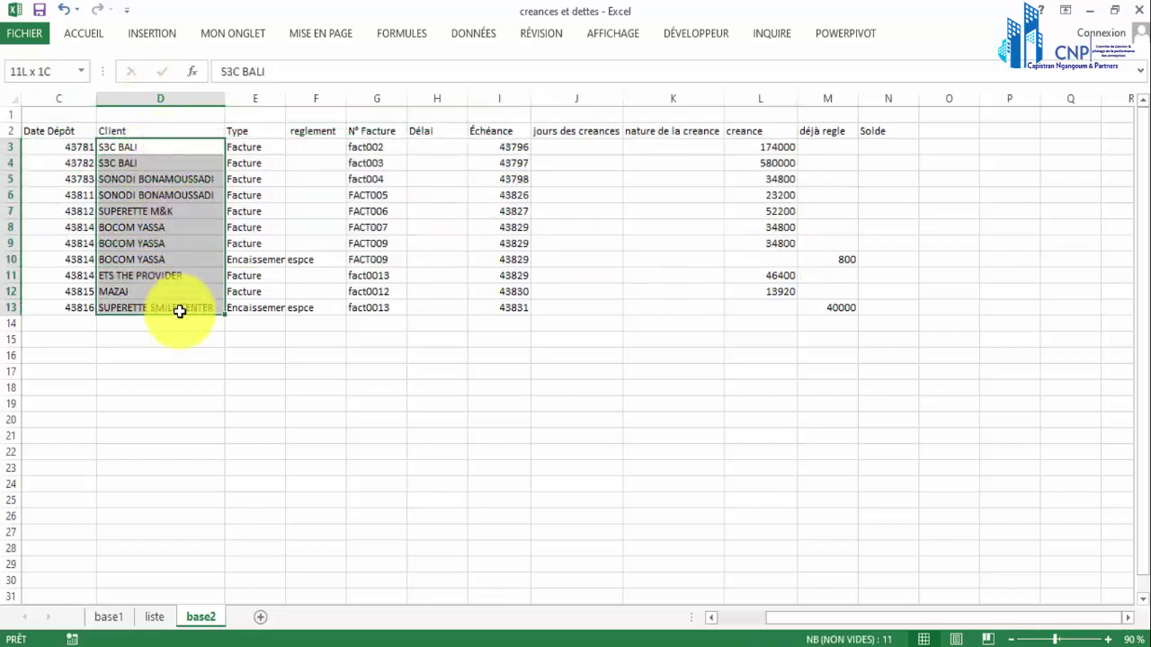
pyautogui.hotkey('ctrl', 'c')
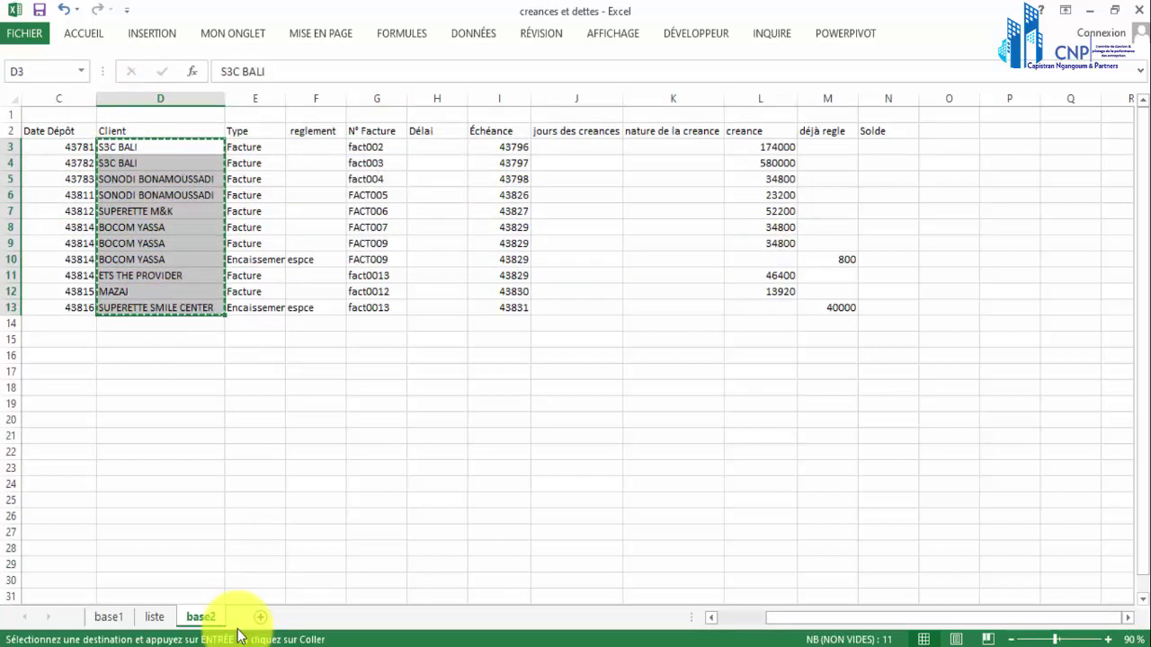
pyautogui.click(260, 616)
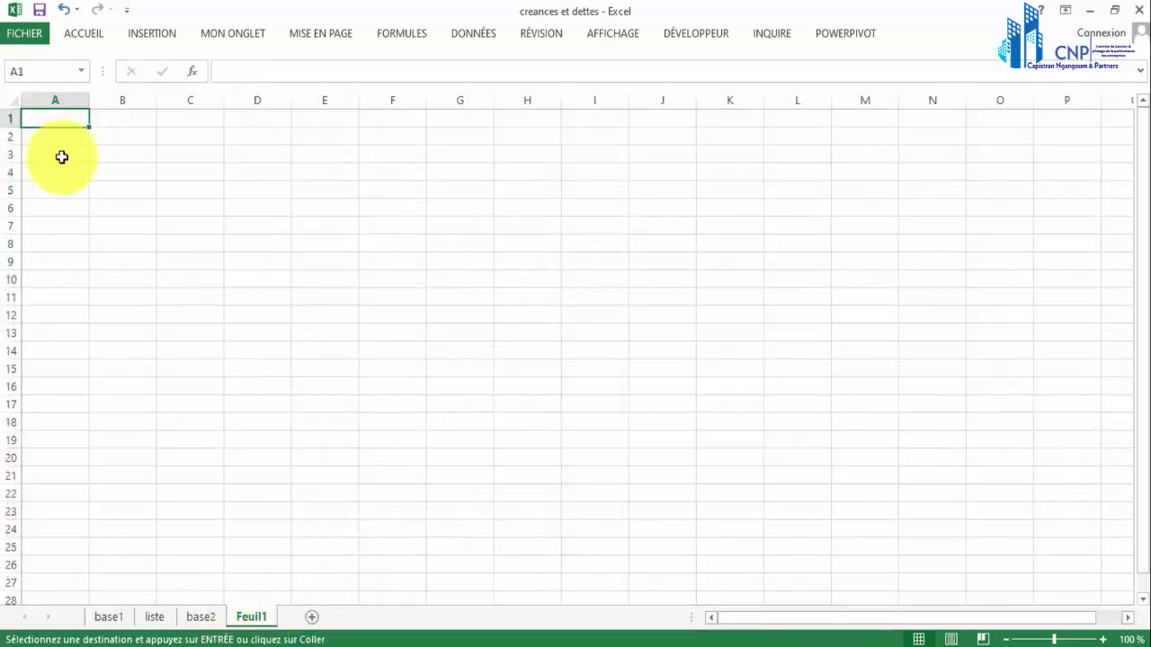
pyautogui.click(114, 169)
pyautogui.rightClick(115, 170)
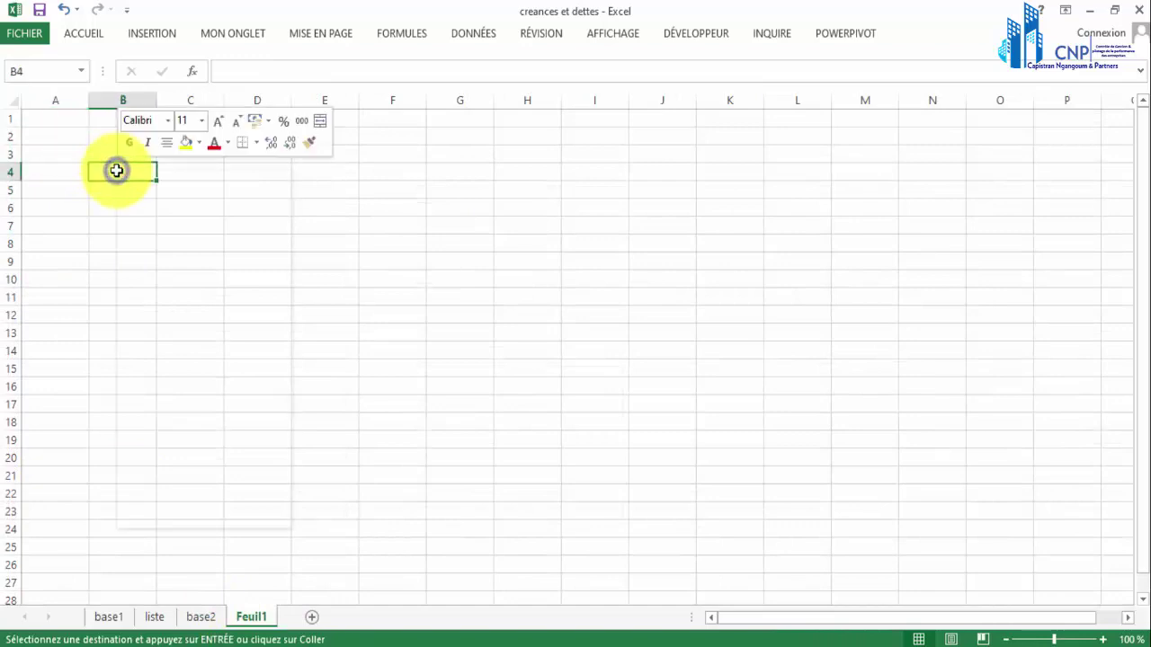
pyautogui.click(180, 252)
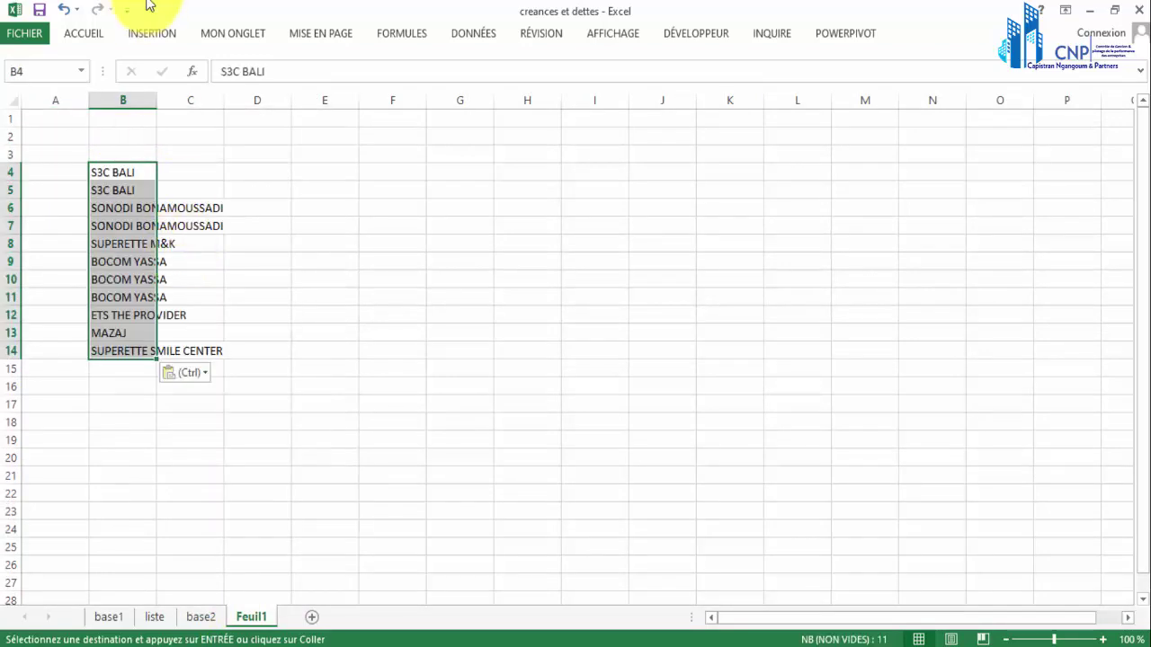
# Step: Remove the duplicate client names from B4:B14 on the Feuil1 sheet, treating the range as having no header
pyautogui.click(444, 33)
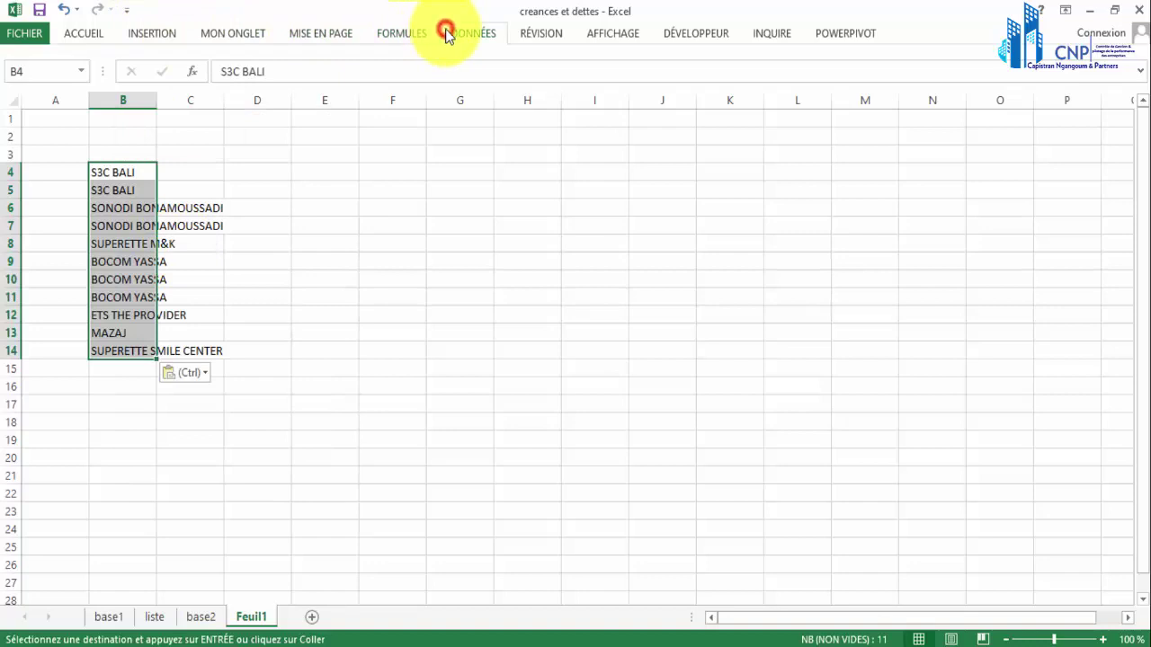
pyautogui.click(704, 85)
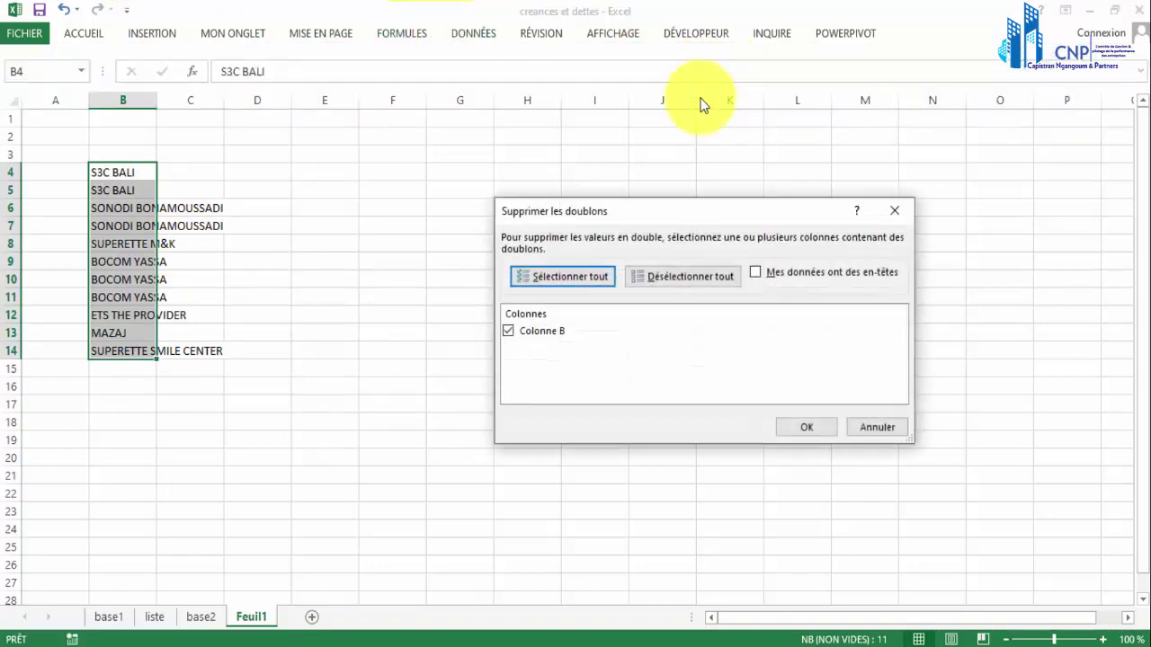
pyautogui.click(796, 426)
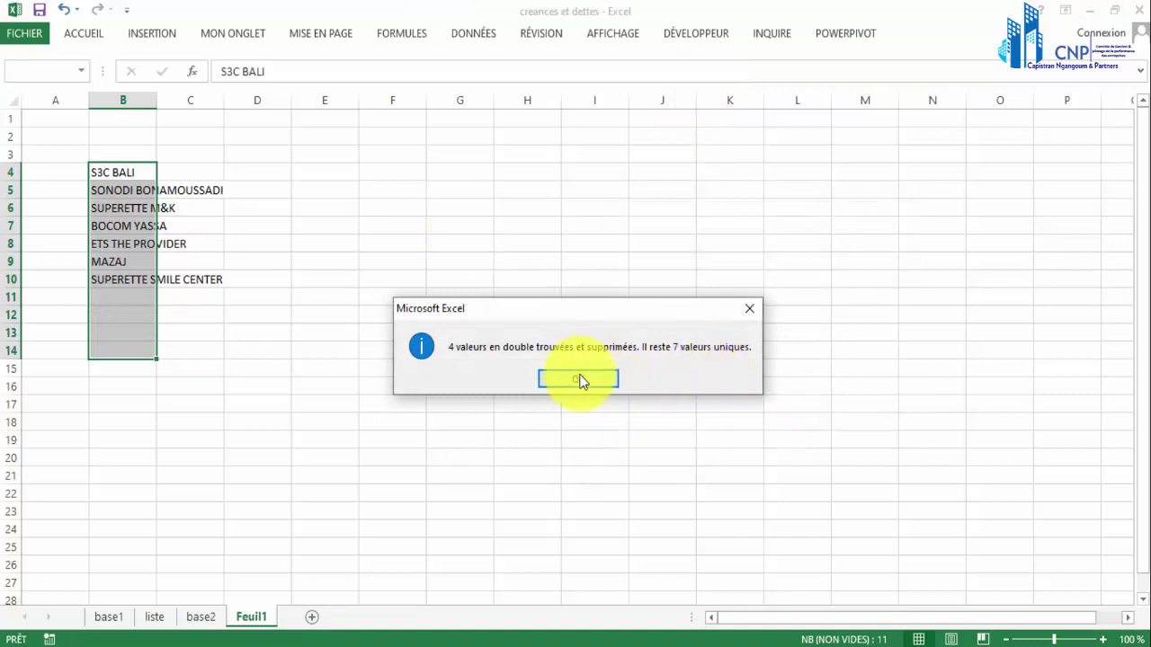
pyautogui.click(580, 381)
# Step: Fit column B to the width of the client names and enter the header client in B3
pyautogui.click(236, 190)
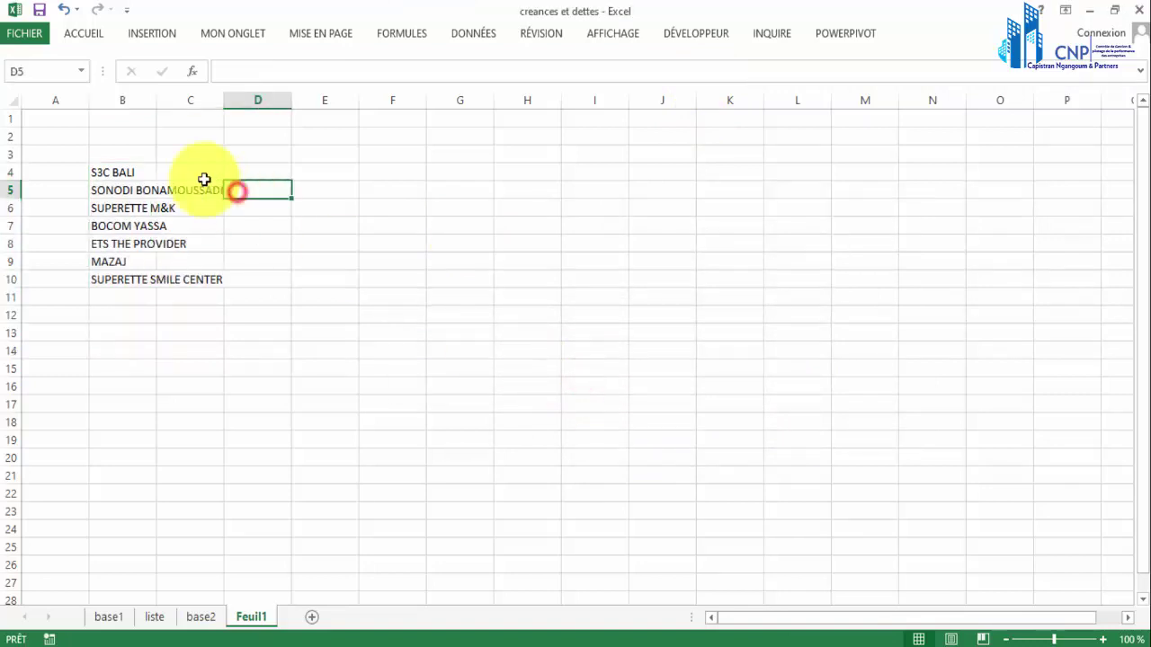
pyautogui.doubleClick(157, 100)
pyautogui.click(144, 151)
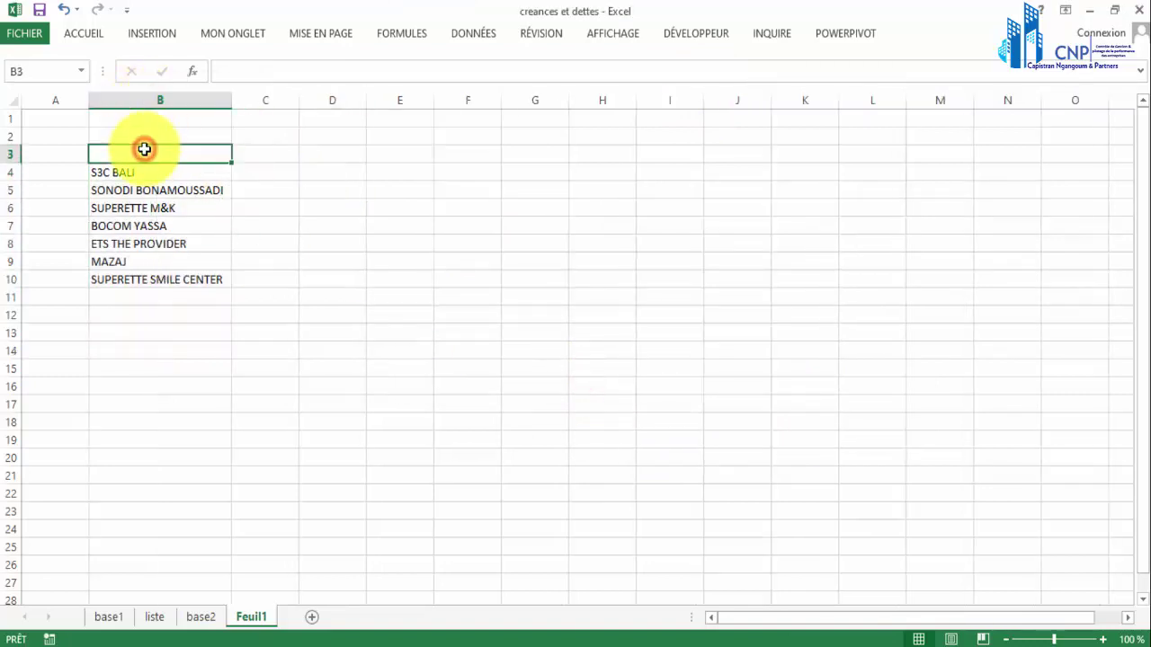
pyautogui.write('client')
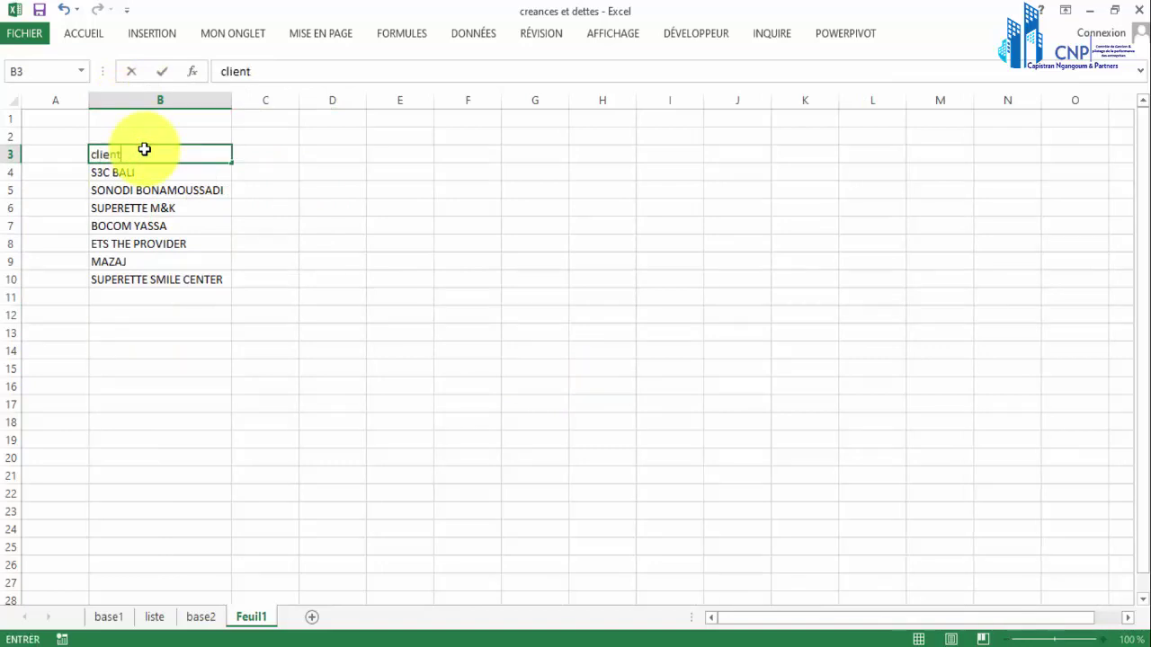
pyautogui.press('Return')
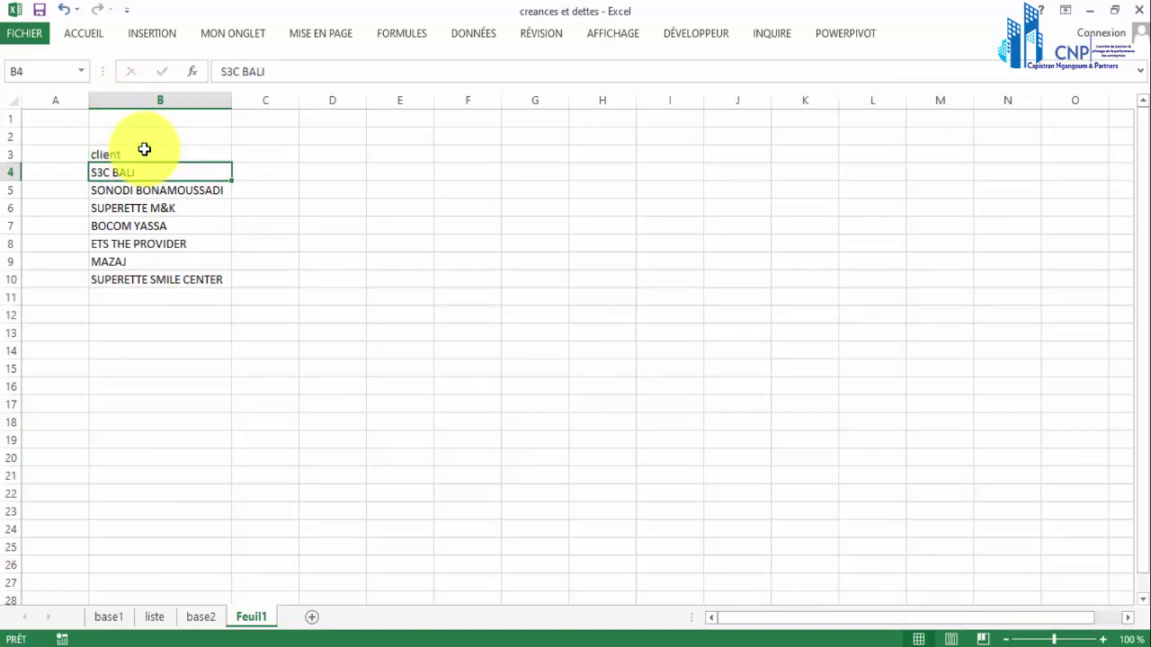
# Step: Convert the client list in B3:B10 into a table with headers
pyautogui.click(160, 33)
pyautogui.click(166, 67)
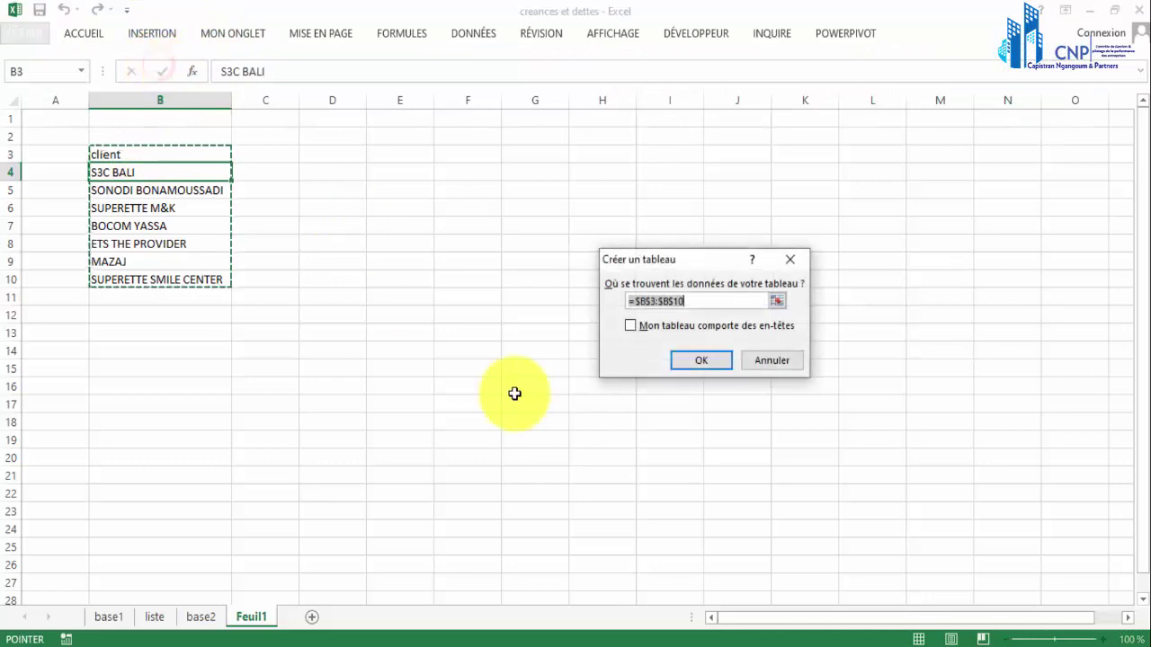
pyautogui.click(637, 332)
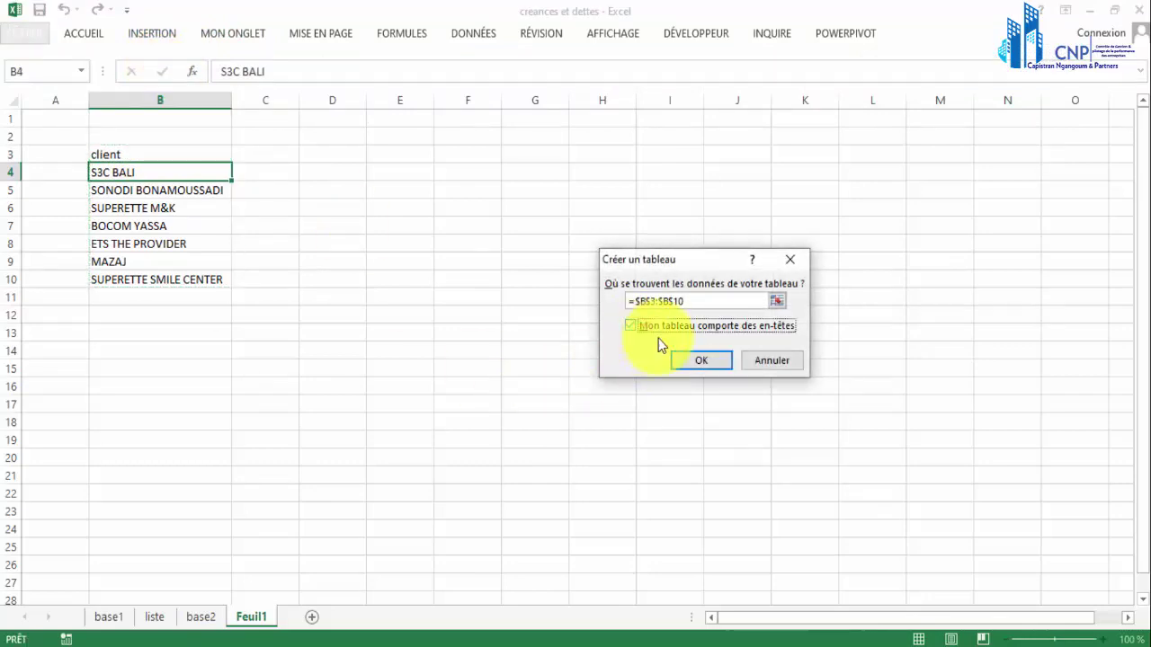
pyautogui.click(700, 362)
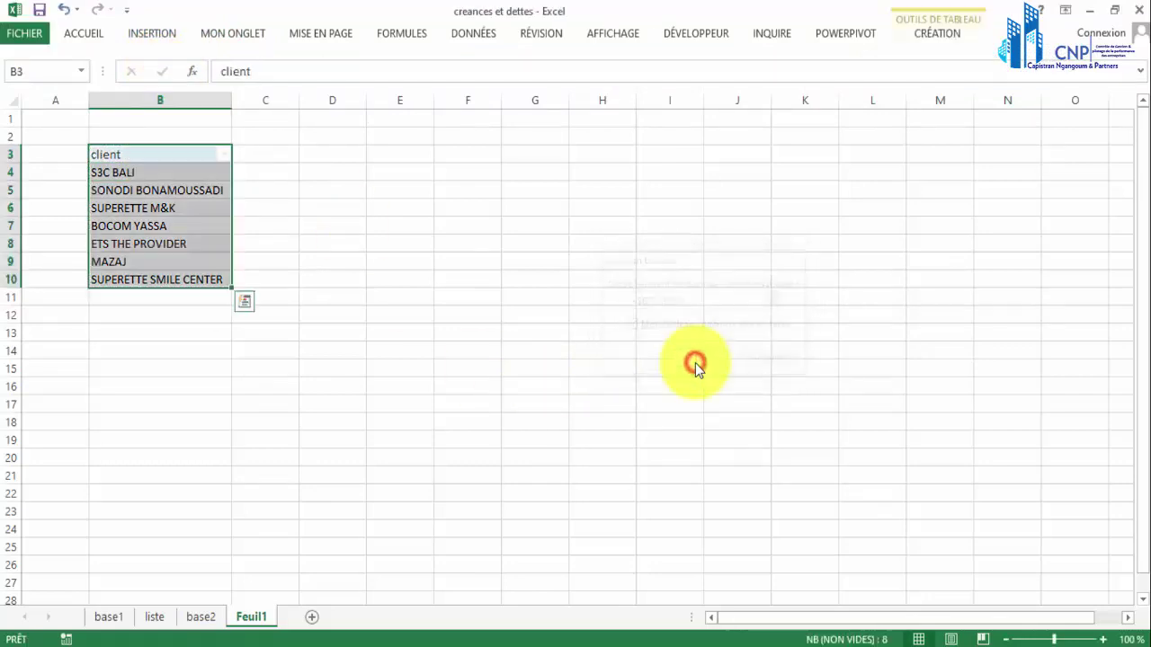
# Step: Select the client names B4:B10 and check the name assigned to the table
pyautogui.click(162, 175)
pyautogui.moveTo(161, 186); pyautogui.dragTo(159, 273)
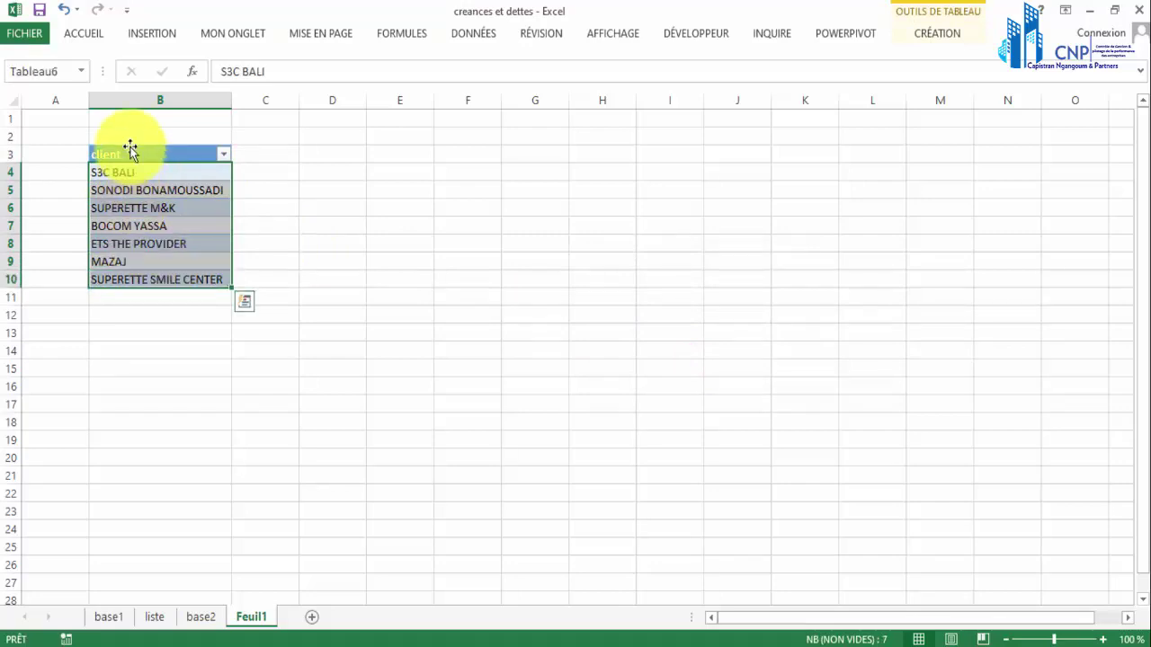
pyautogui.click(64, 77)
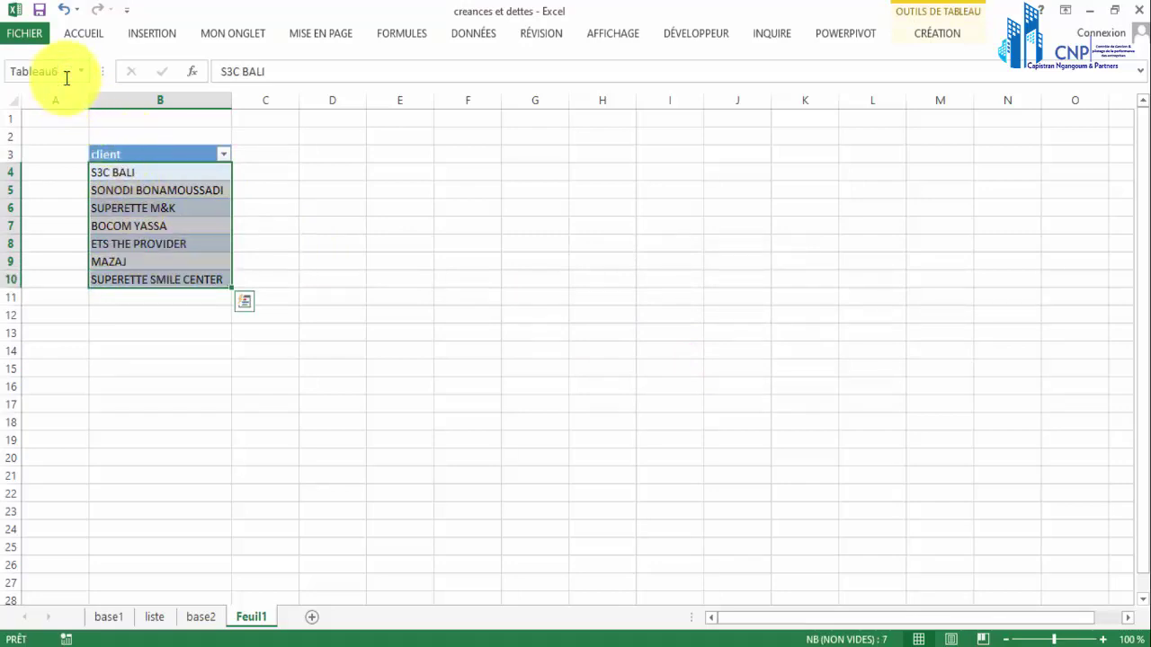
pyautogui.click(254, 173)
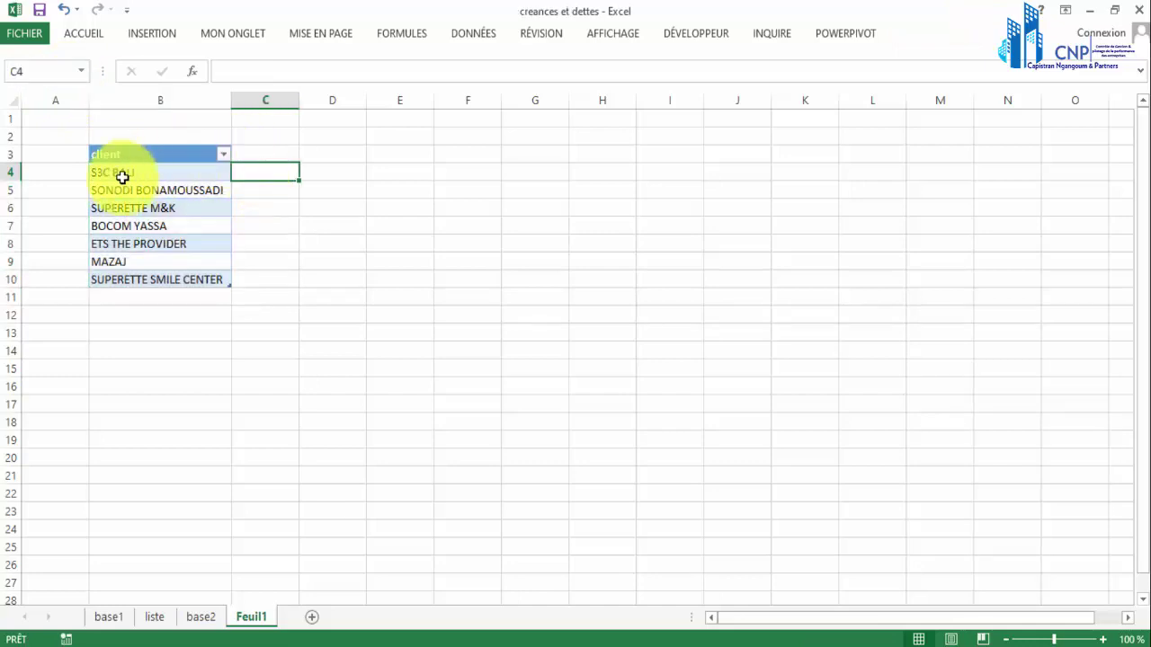
# Step: Add a second column to the client table by entering the header delai in C3
pyautogui.click(251, 154)
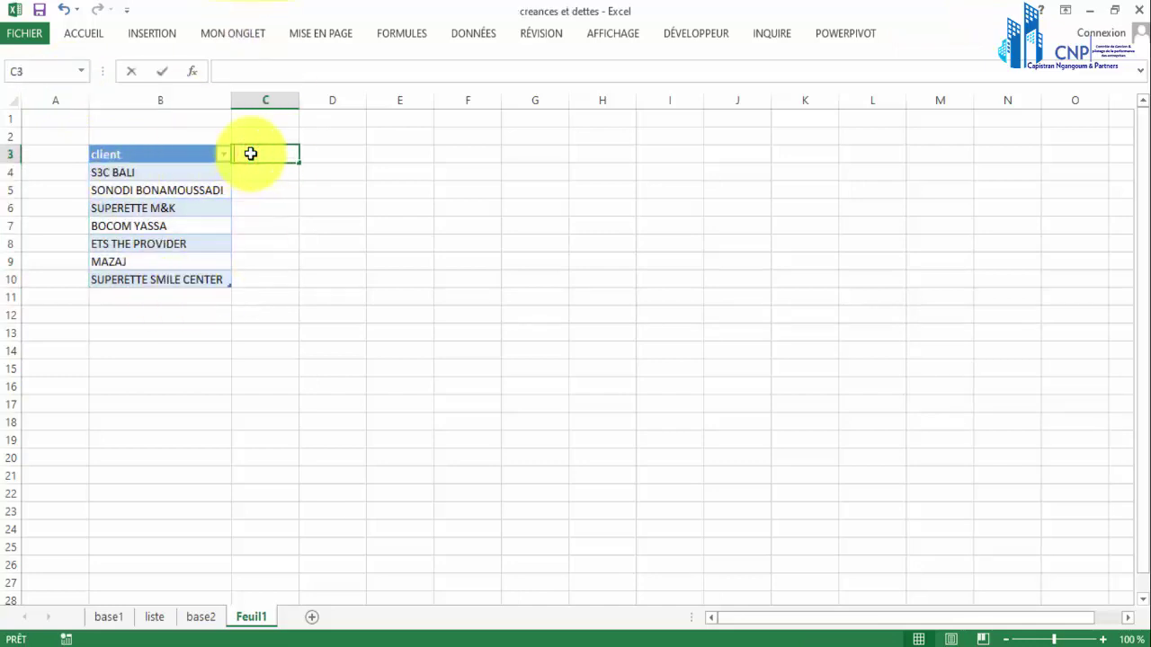
pyautogui.write('dfer')
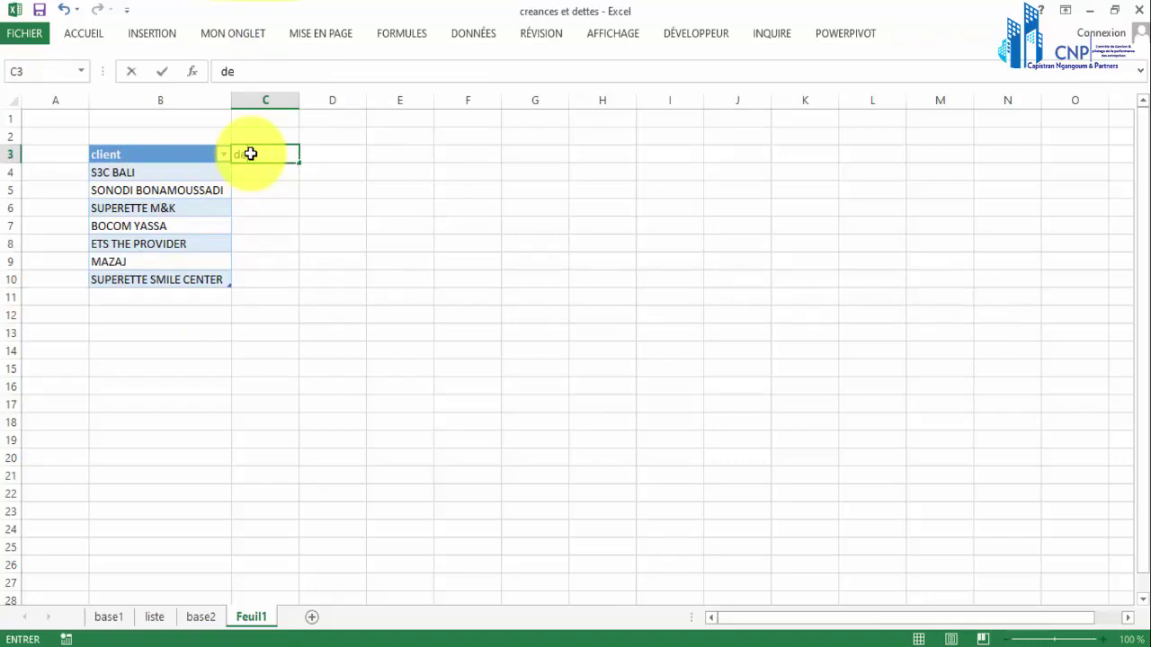
pyautogui.press('Return')
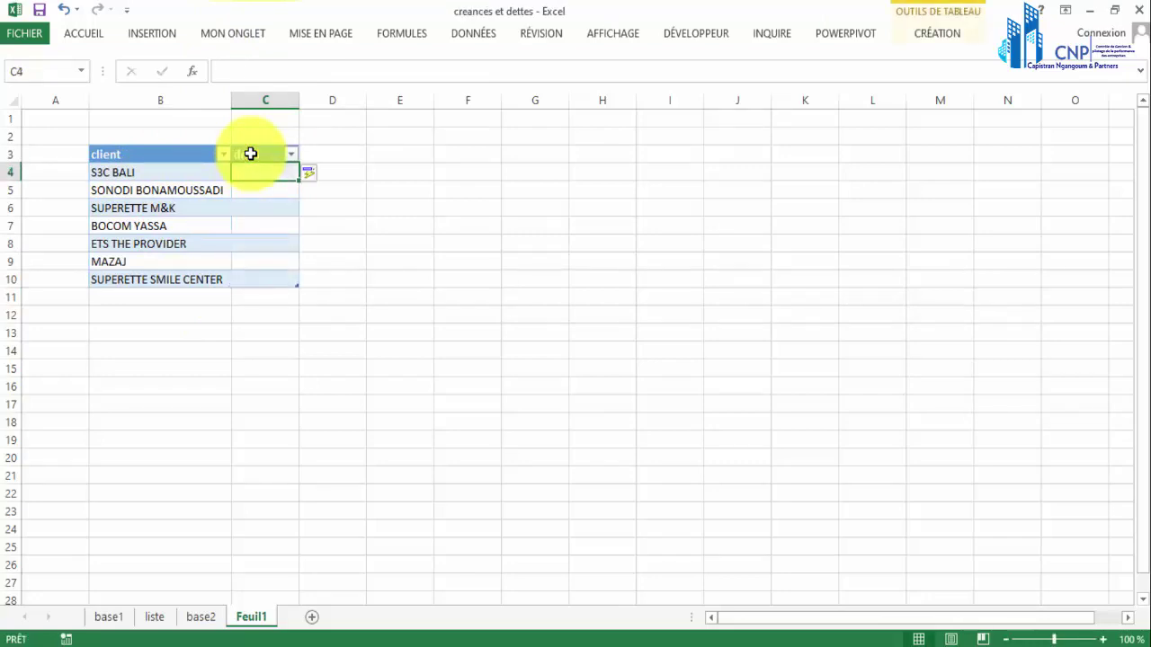
# Step: Fill the delai column from C4 to C10 with 15, 20, 30, 15, 25, 30 and 10
pyautogui.write('15')
pyautogui.press('Return')
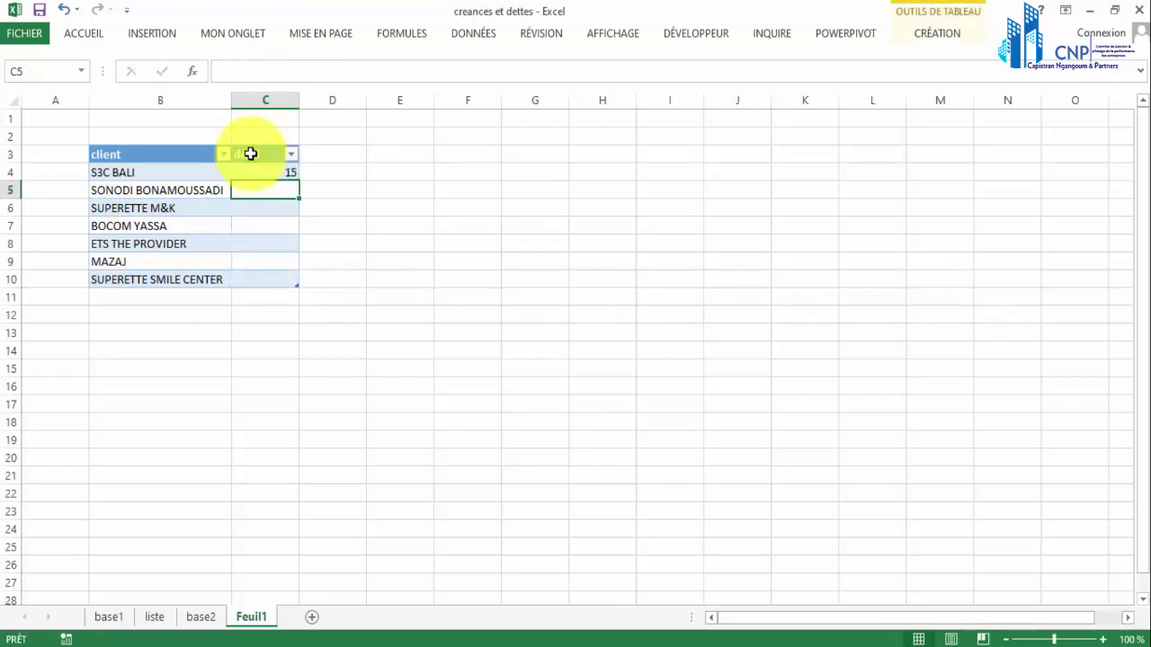
pyautogui.write('20')
pyautogui.press('Return')
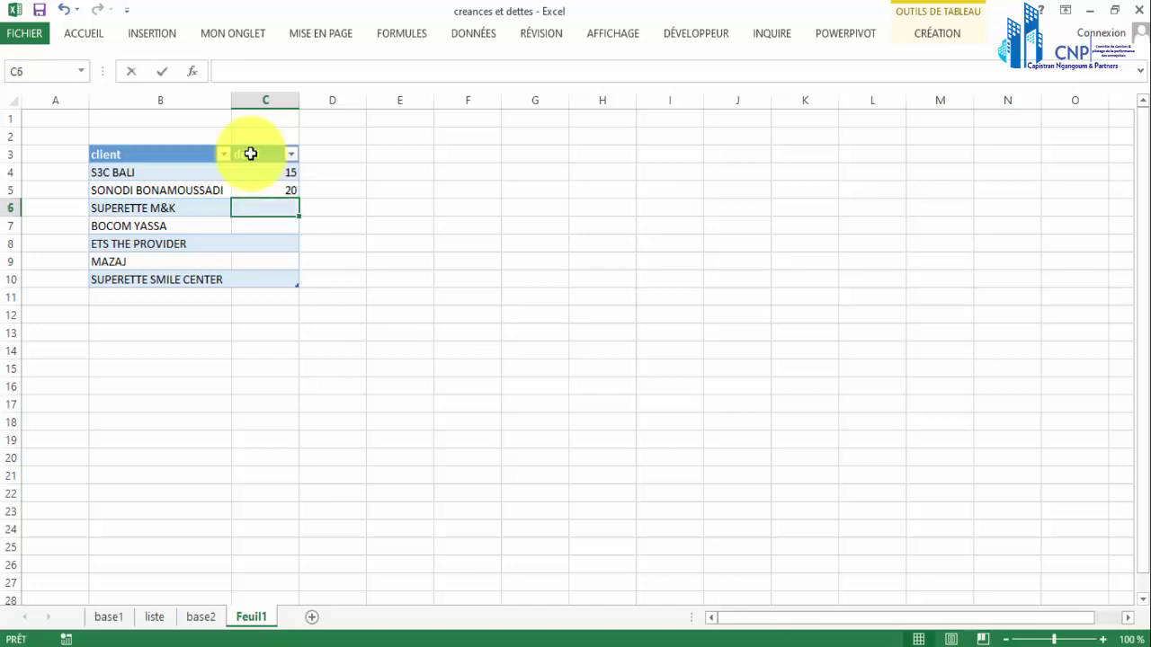
pyautogui.press('Return')
pyautogui.write('15')
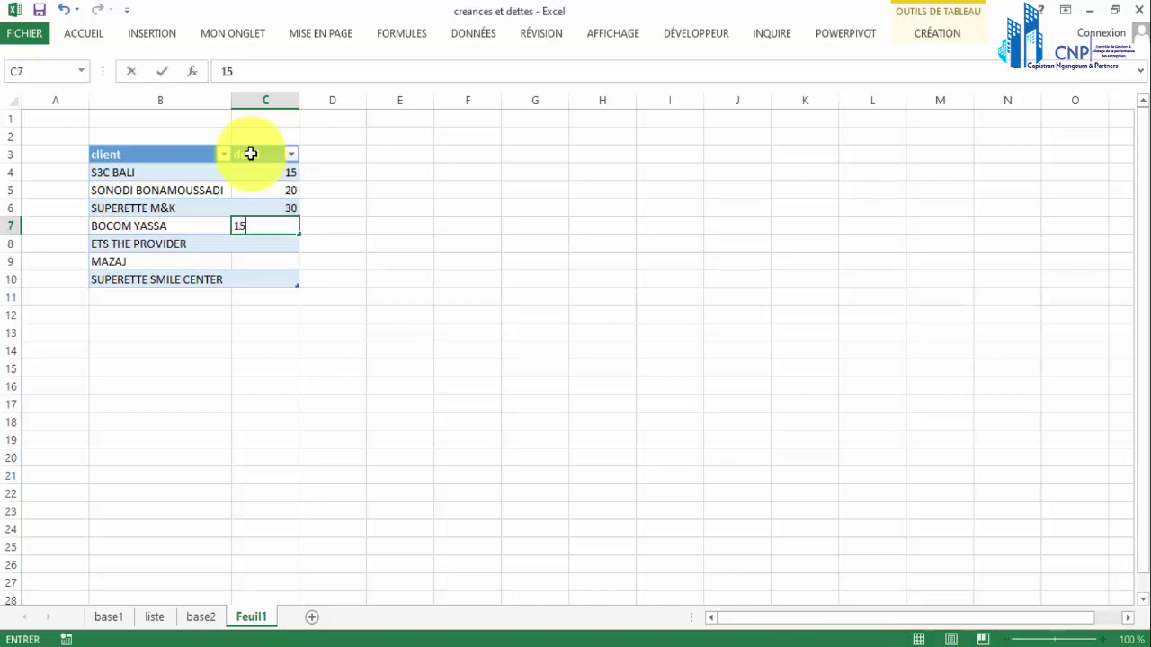
pyautogui.press('Return')
pyautogui.press('Return')
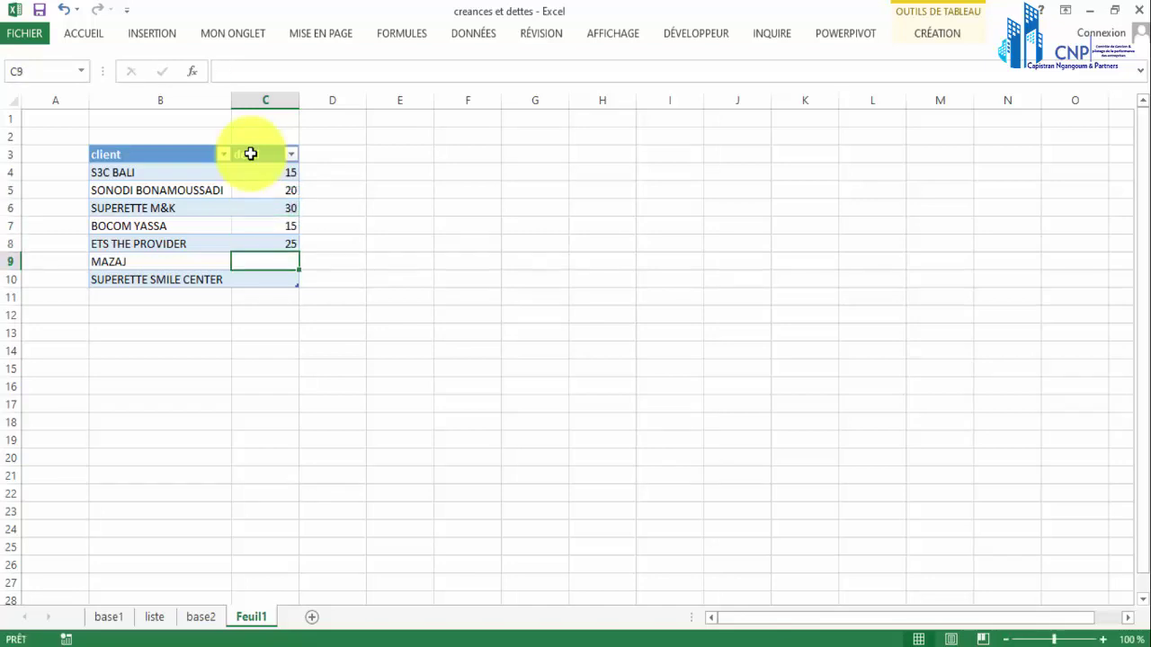
pyautogui.write('30')
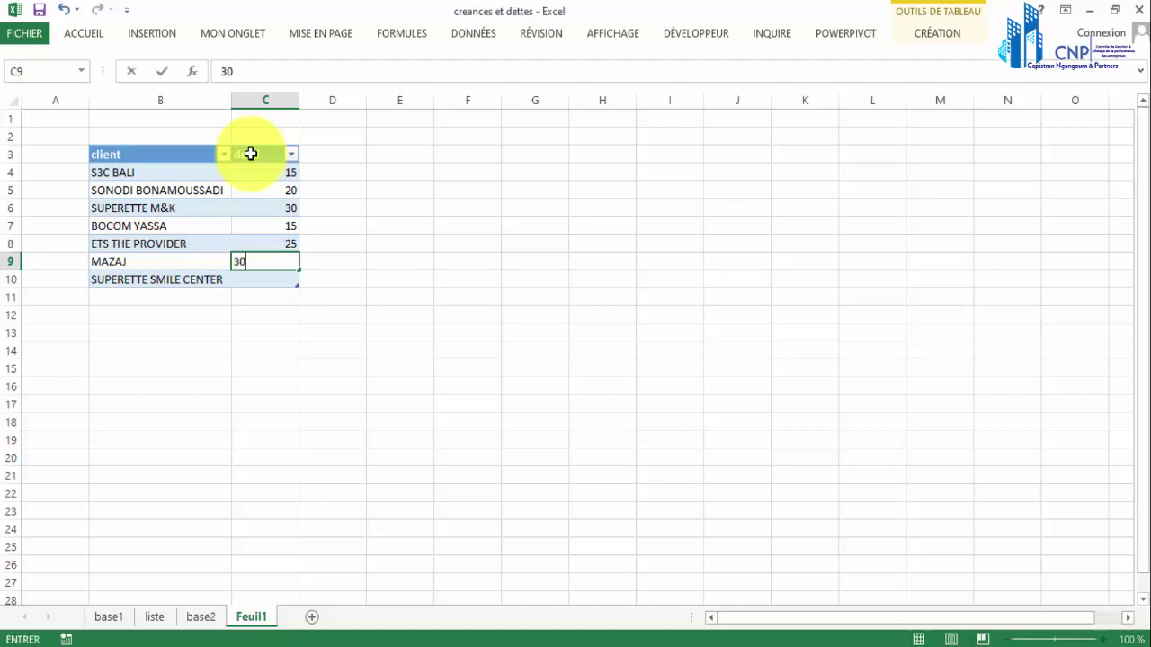
pyautogui.press('Return')
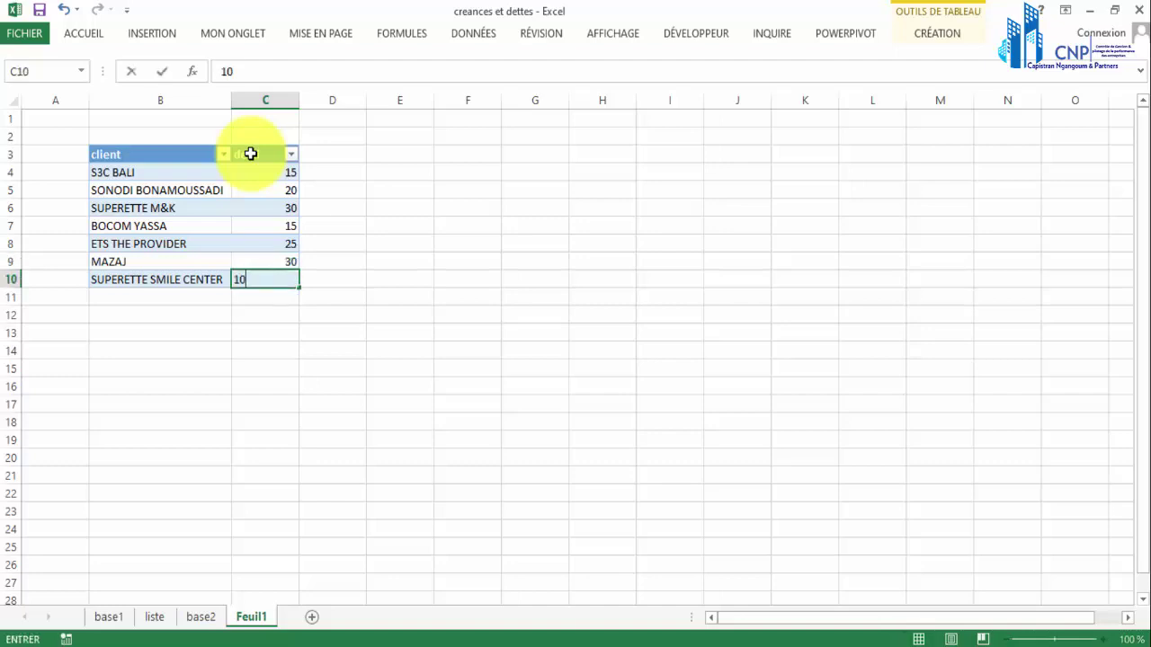
pyautogui.press('Return')
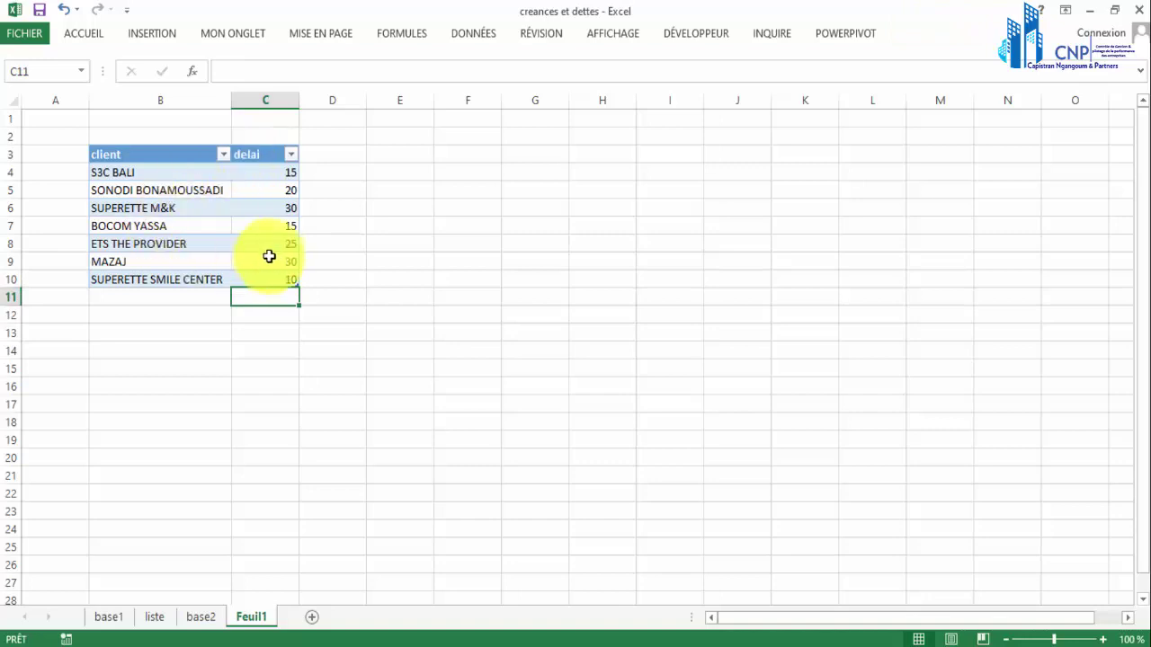
# Step: Convert the receivables data B2:N13 on the base2 sheet into a table with headers
pyautogui.click(203, 621)
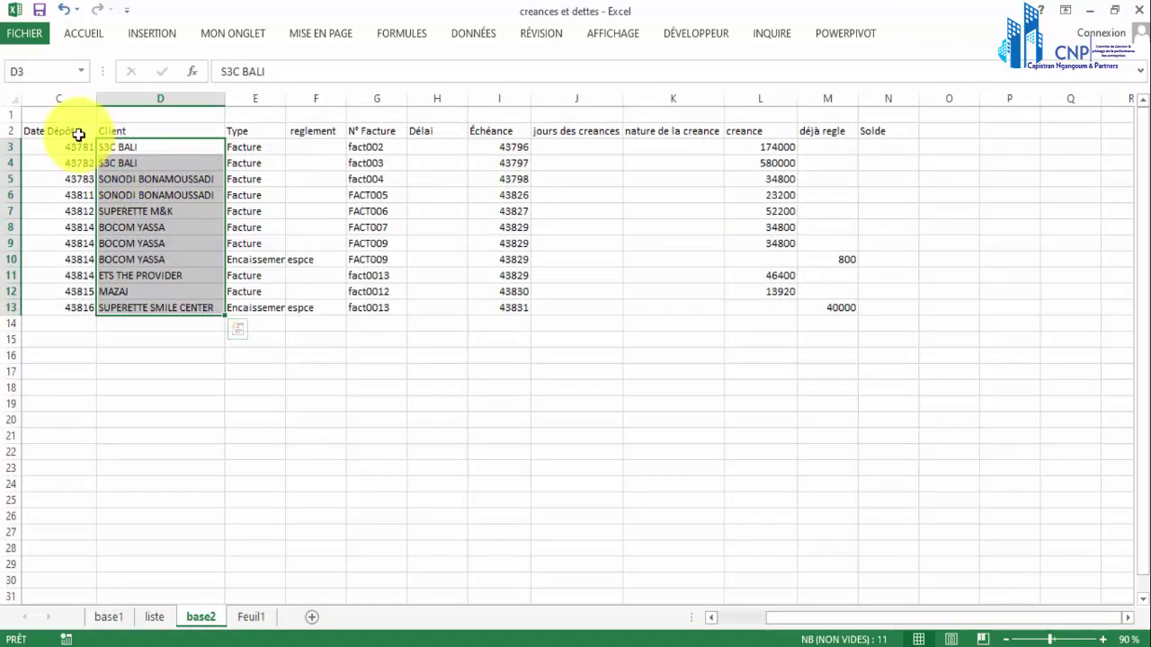
pyautogui.click(440, 150)
pyautogui.click(164, 36)
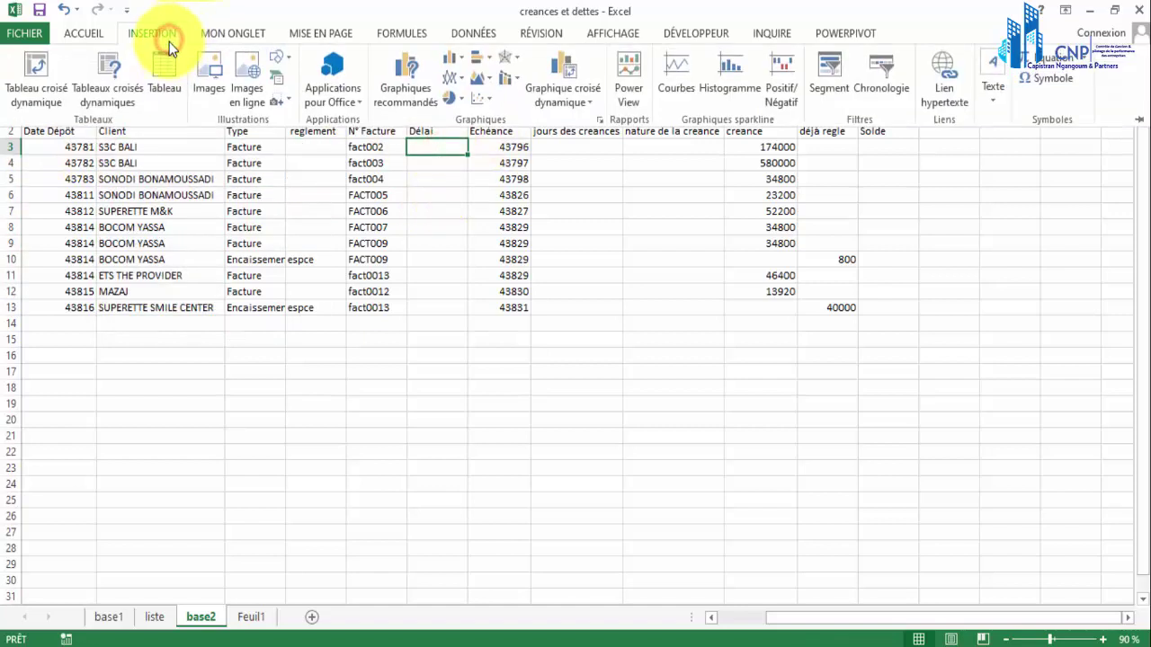
pyautogui.click(161, 59)
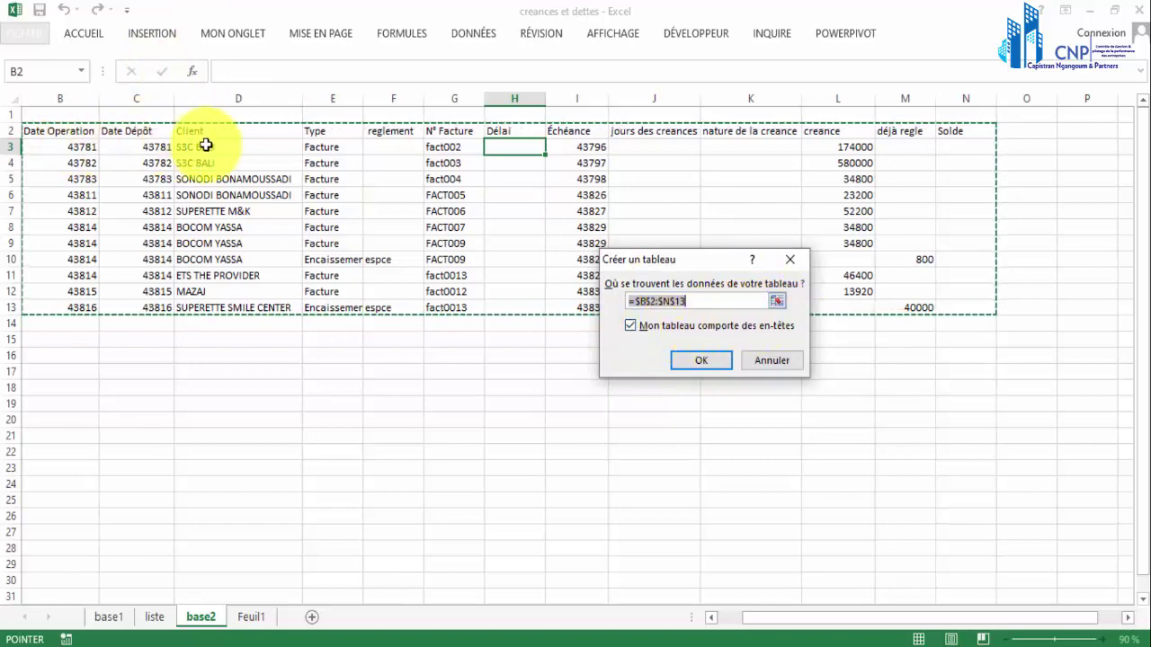
pyautogui.click(708, 360)
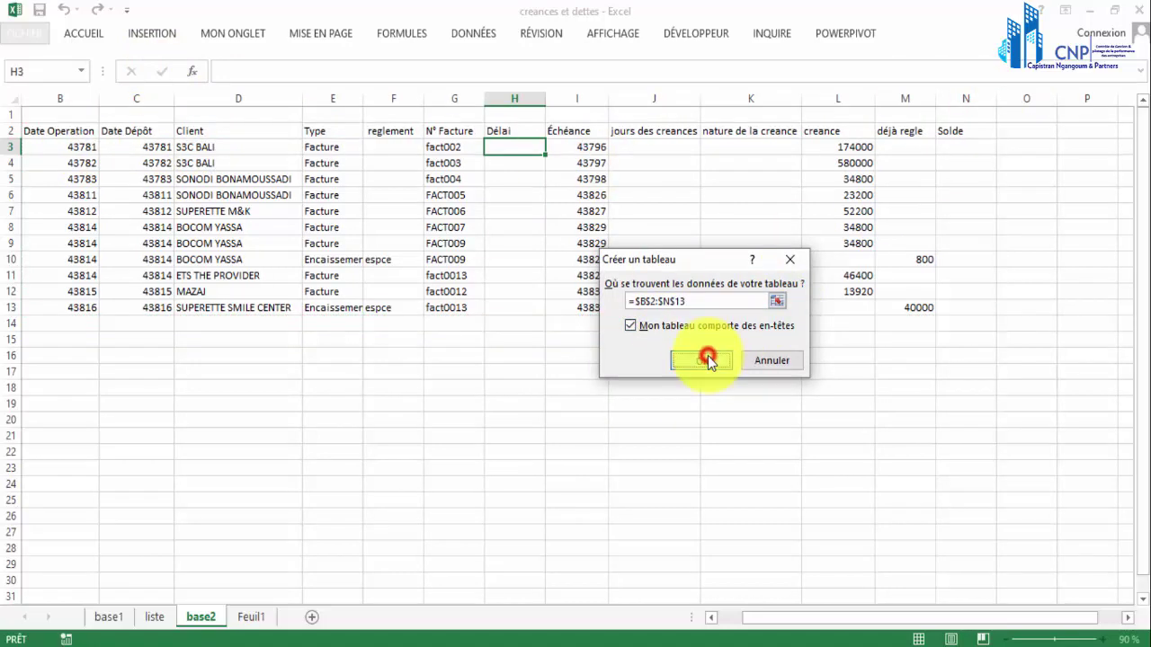
# Step: Apply the medium table style with a blue header and grey banded rows to the base2 table
pyautogui.click(392, 191)
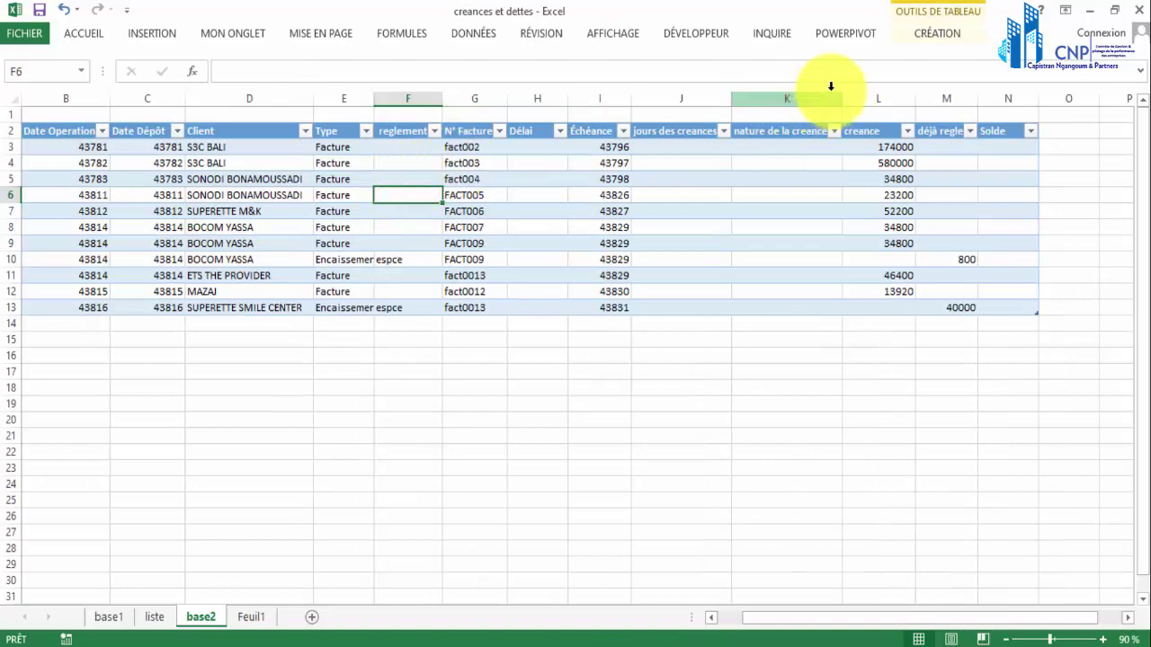
pyautogui.click(935, 36)
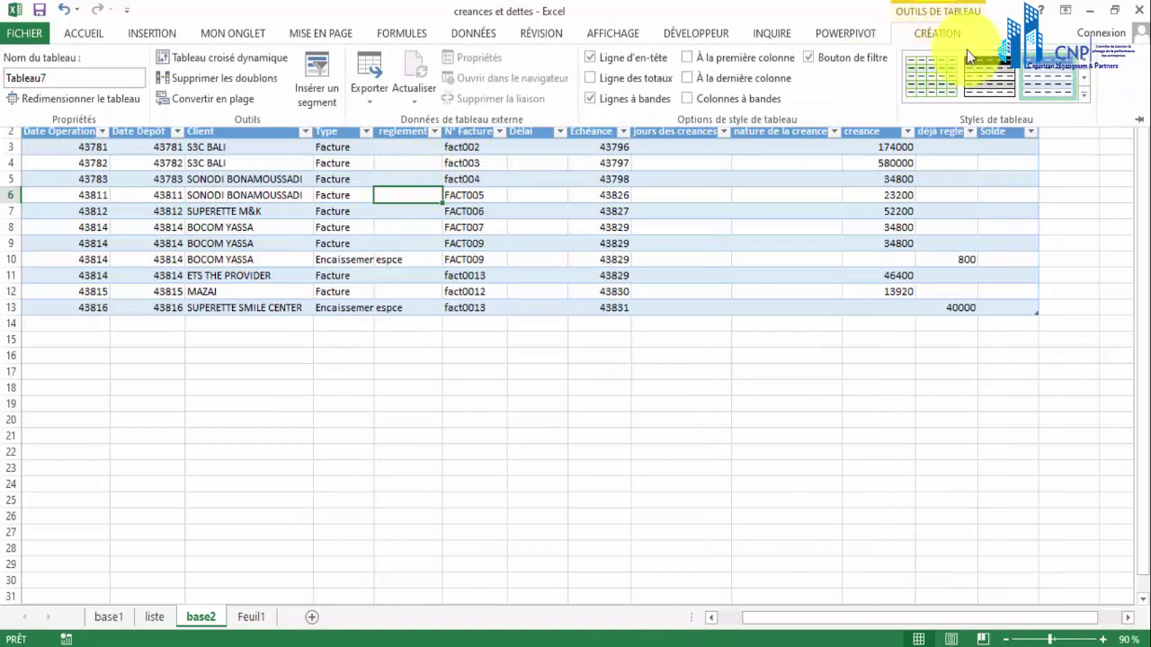
pyautogui.click(1082, 94)
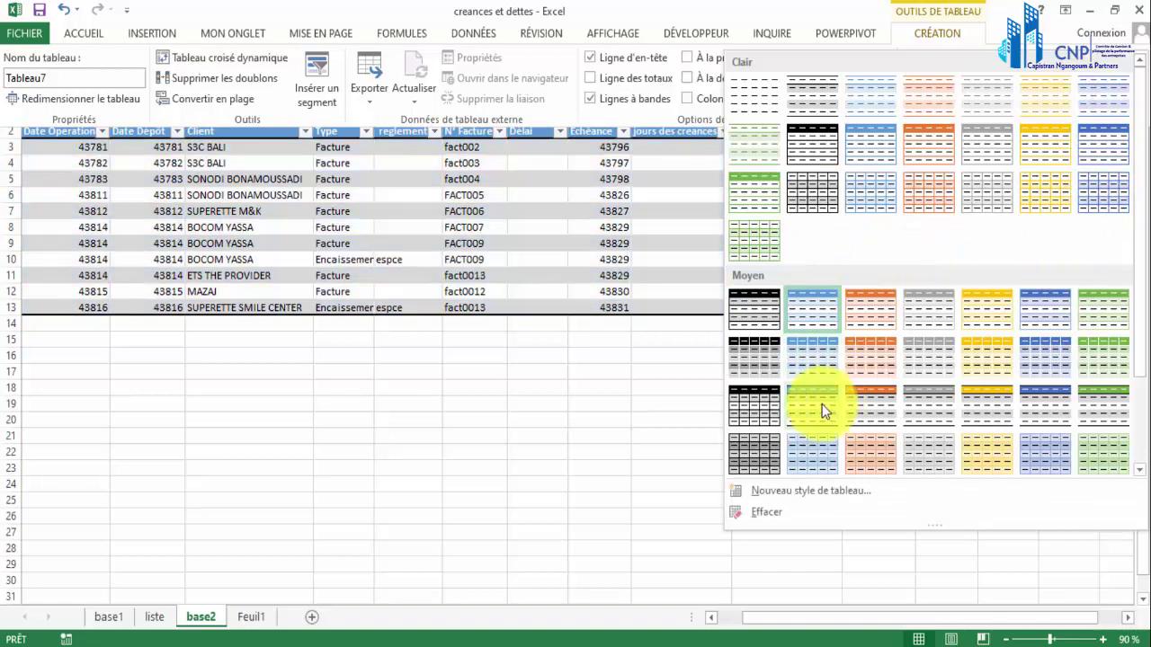
pyautogui.click(822, 404)
pyautogui.click(536, 333)
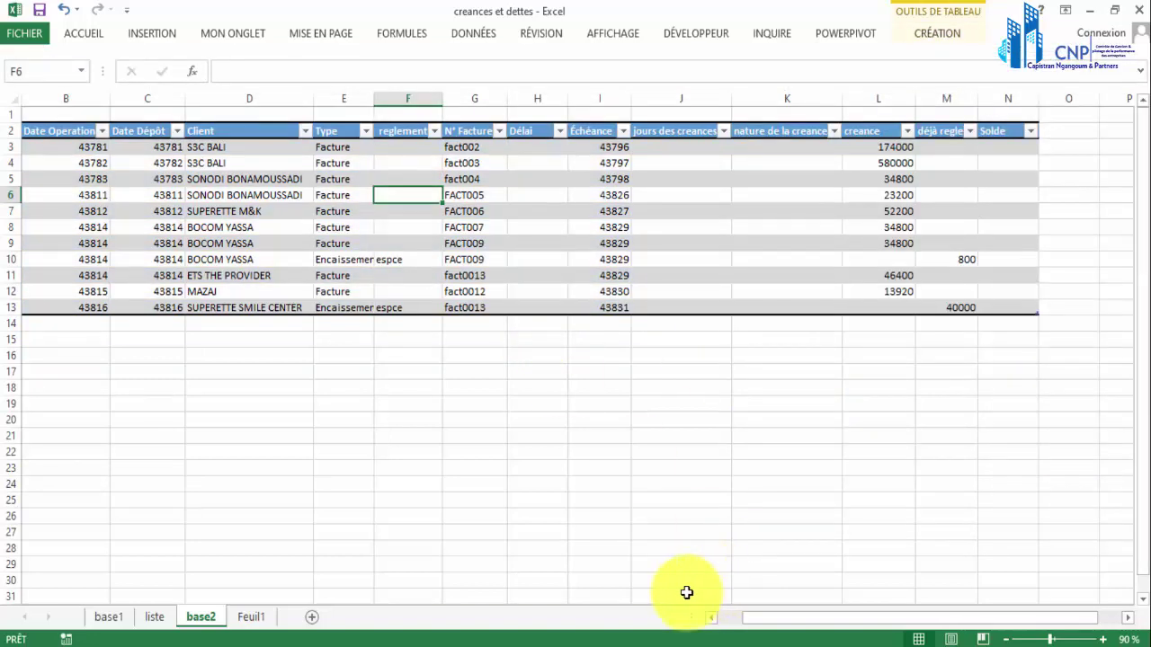
# Step: Hide the gridlines on the base2 sheet
pyautogui.click(709, 620)
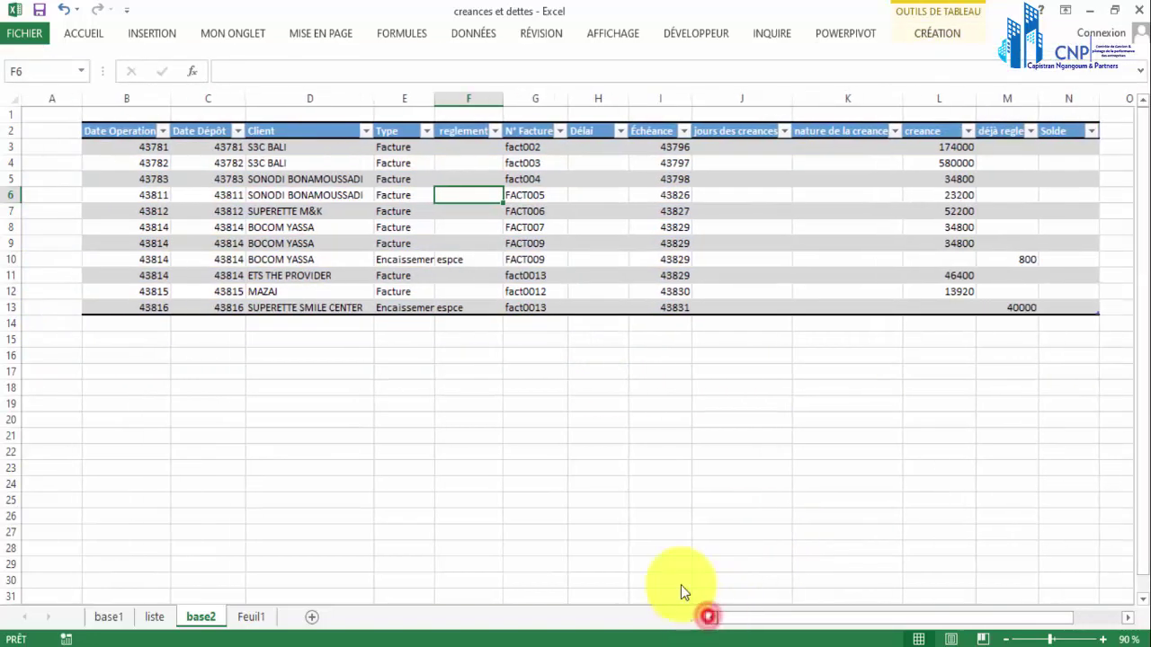
pyautogui.click(612, 33)
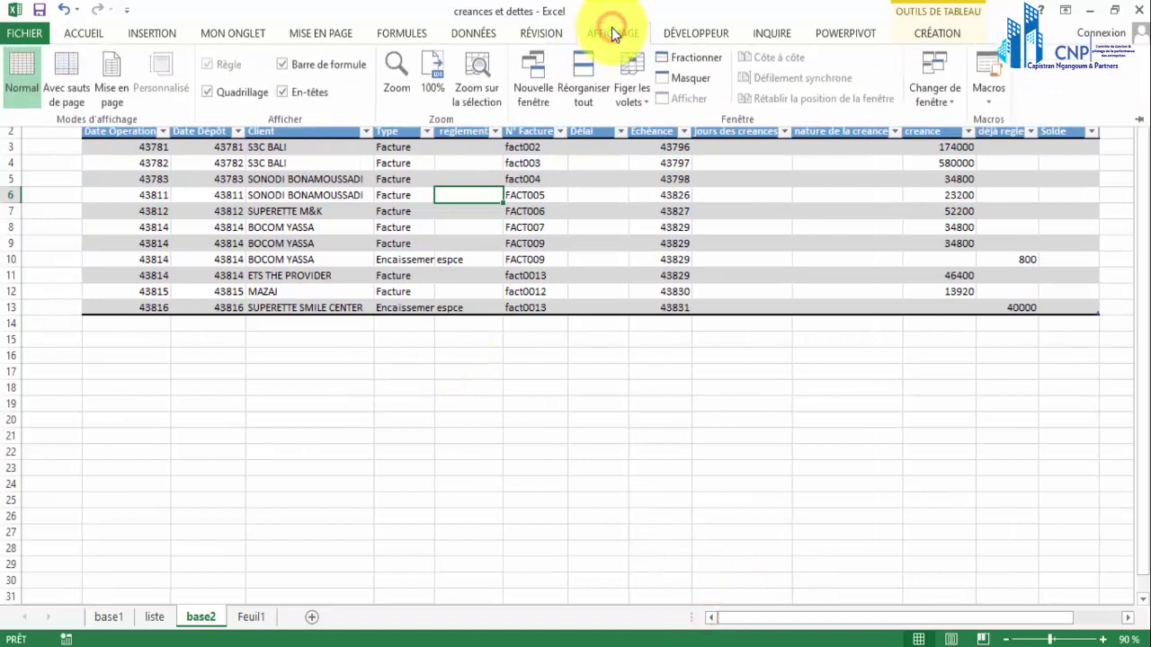
pyautogui.click(208, 92)
pyautogui.click(378, 343)
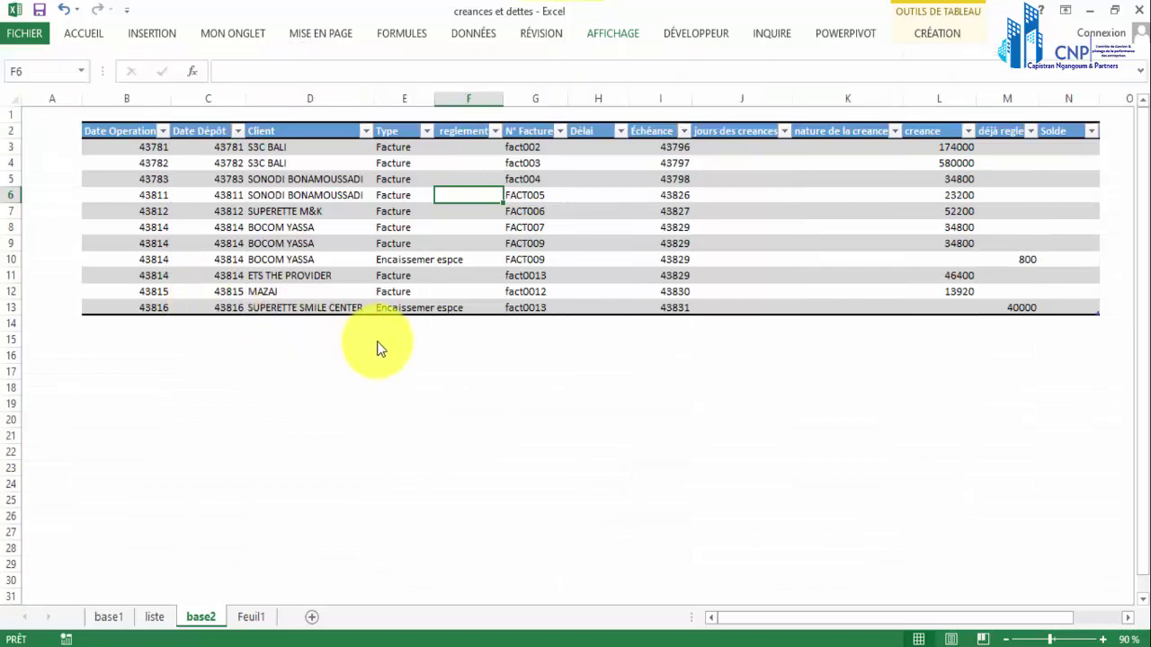
pyautogui.moveTo(377, 345); pyautogui.dragTo(373, 354)
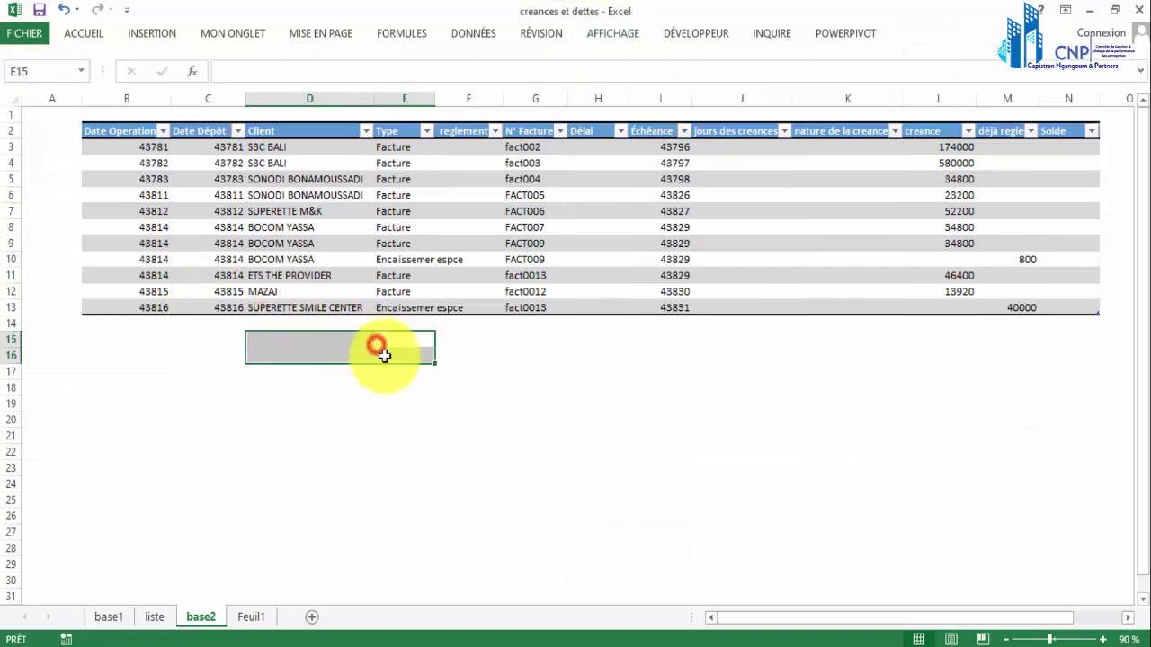
# Step: Insert two blank rows above the receivables table on the base2 sheet
pyautogui.rightClick(20, 115)
pyautogui.click(46, 238)
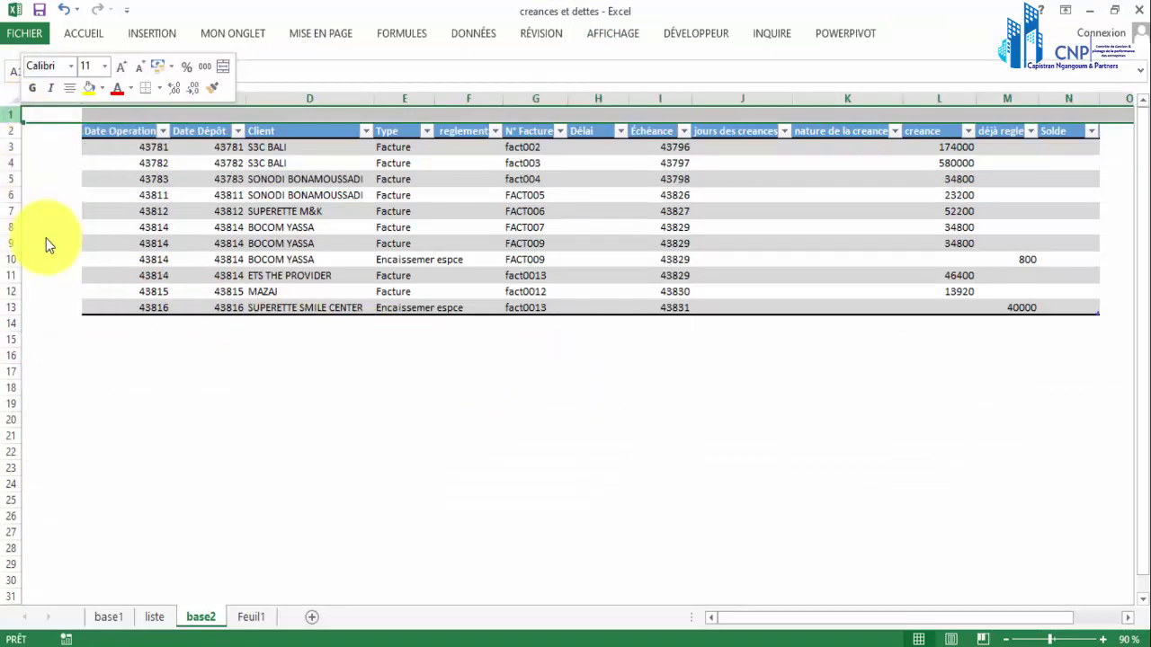
pyautogui.rightClick(11, 113)
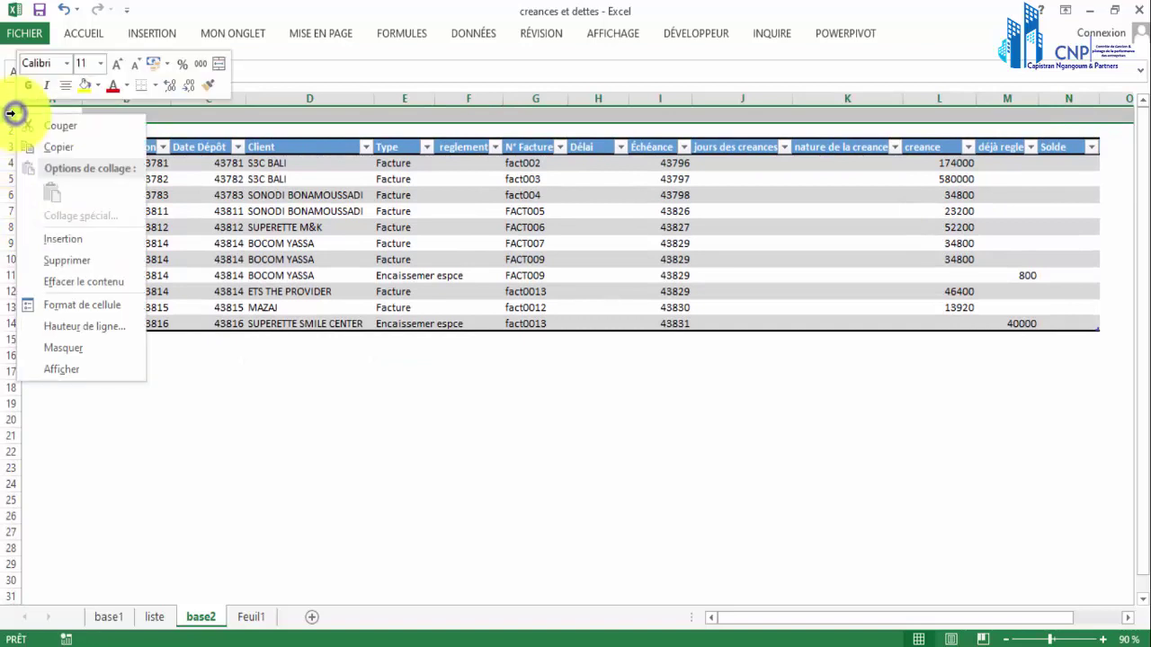
pyautogui.click(71, 247)
pyautogui.click(342, 355)
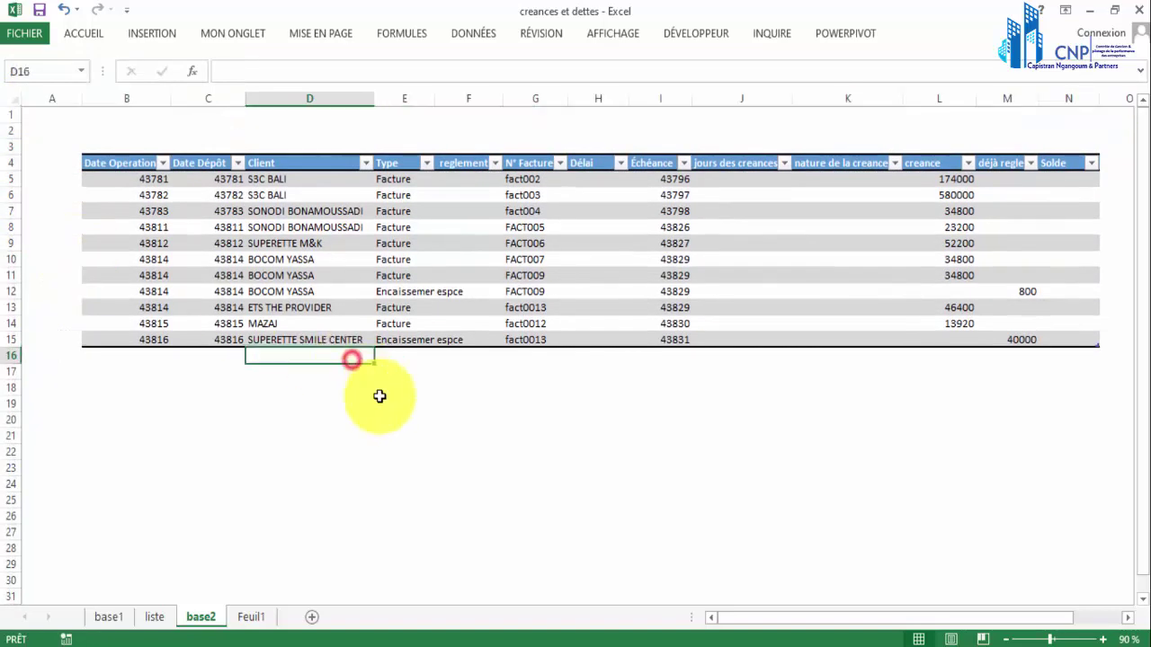
# Step: Auto-fit the reglement column and widen the Type column so its entries fit
pyautogui.click(332, 465)
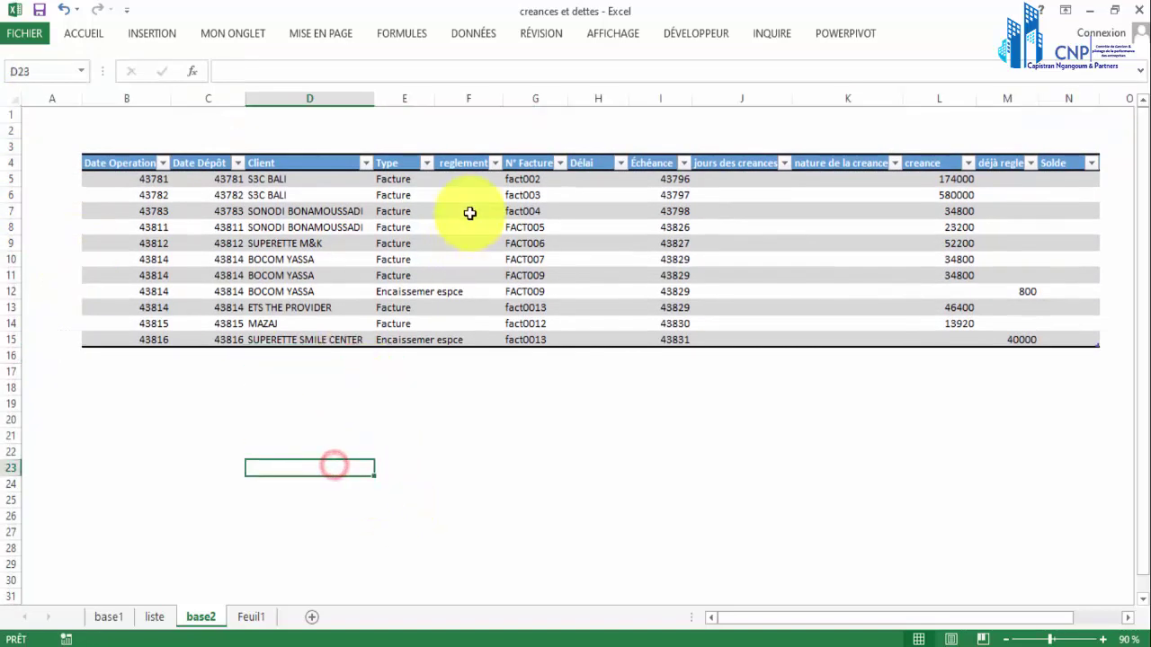
pyautogui.doubleClick(504, 97)
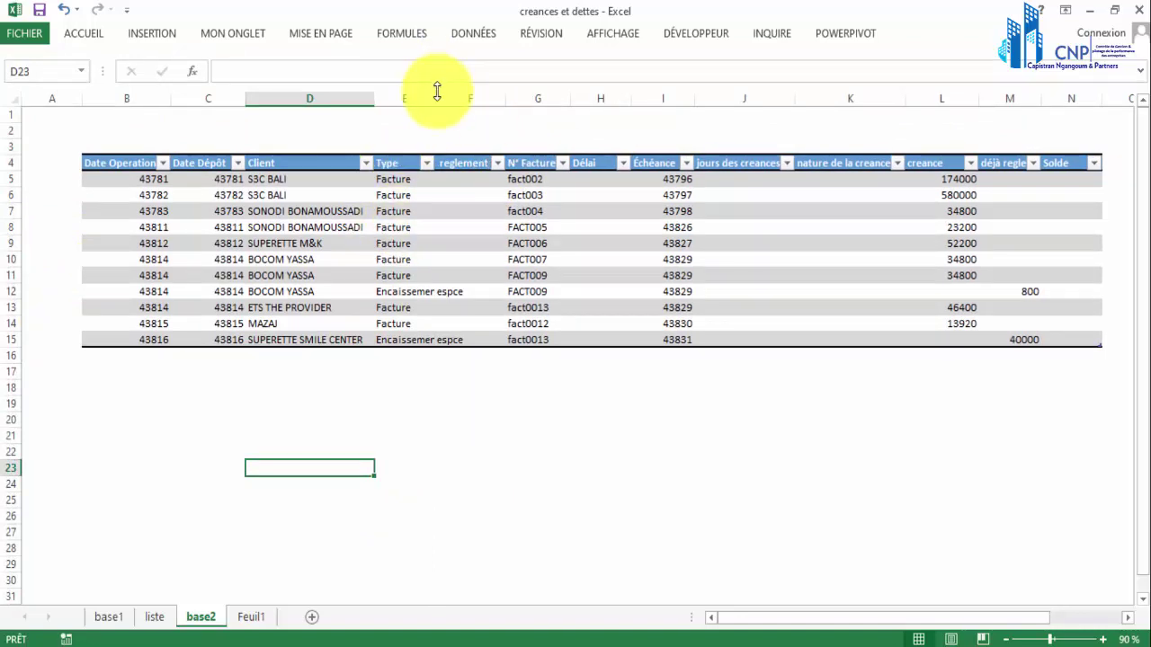
pyautogui.moveTo(434, 96); pyautogui.dragTo(447, 96)
# Step: Copy the Type entries E5:E15 from base2 and paste them as values on Feuil1 starting at F3
pyautogui.moveTo(406, 180); pyautogui.dragTo(416, 338)
pyautogui.hotkey('ctrl', 'c')
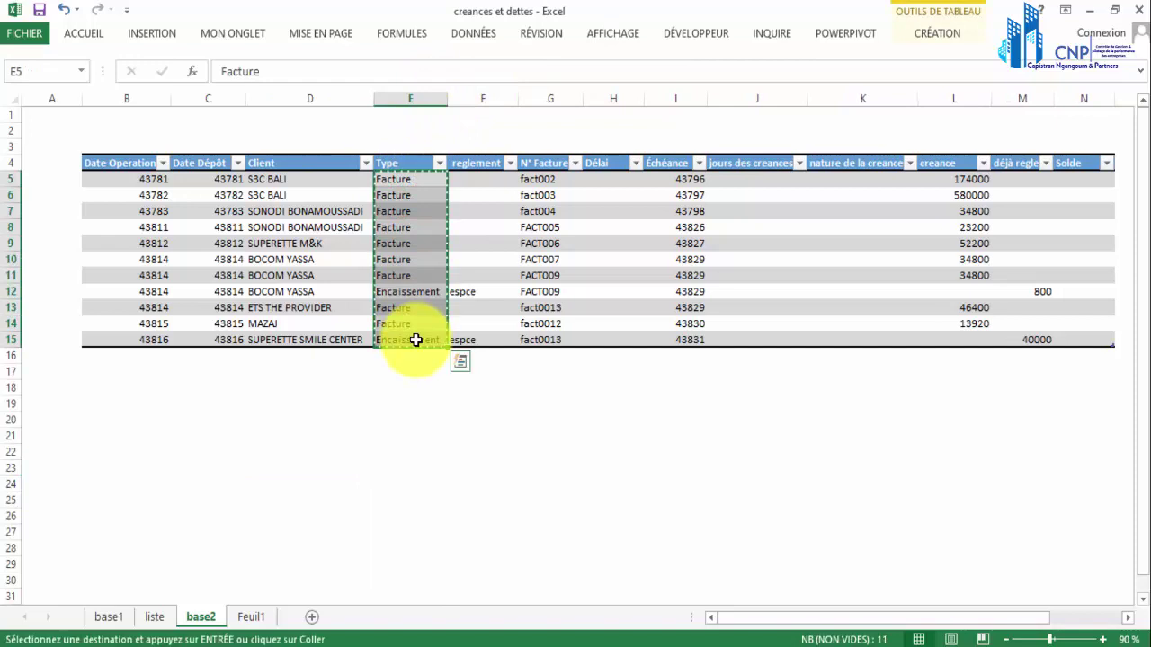
pyautogui.click(249, 617)
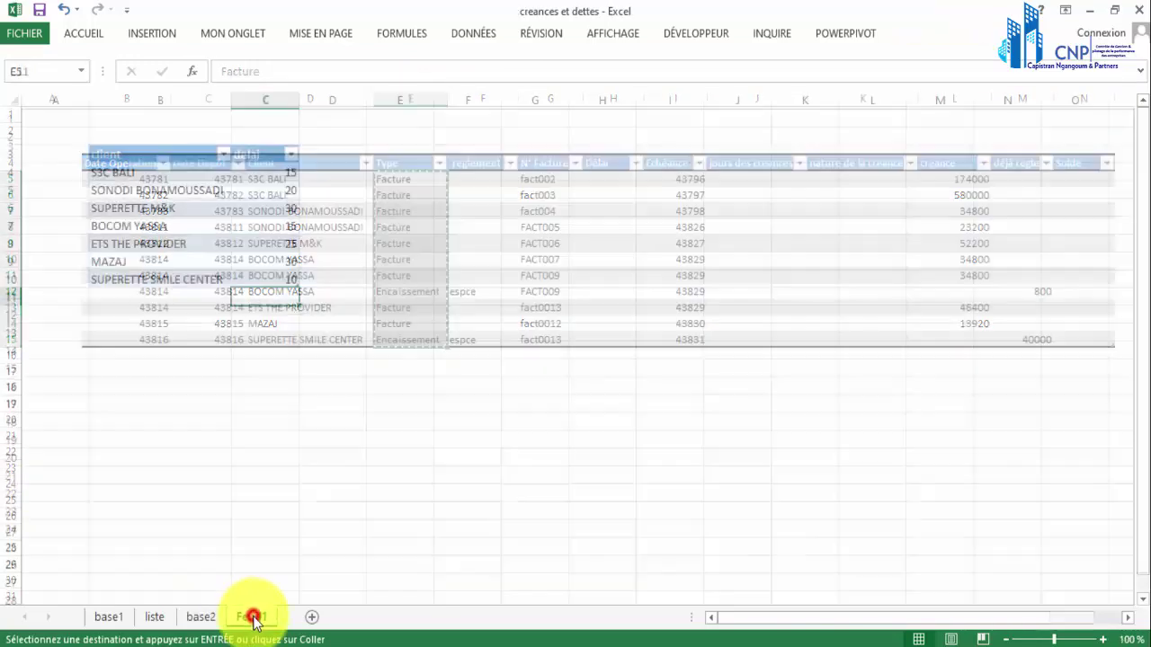
pyautogui.click(419, 156)
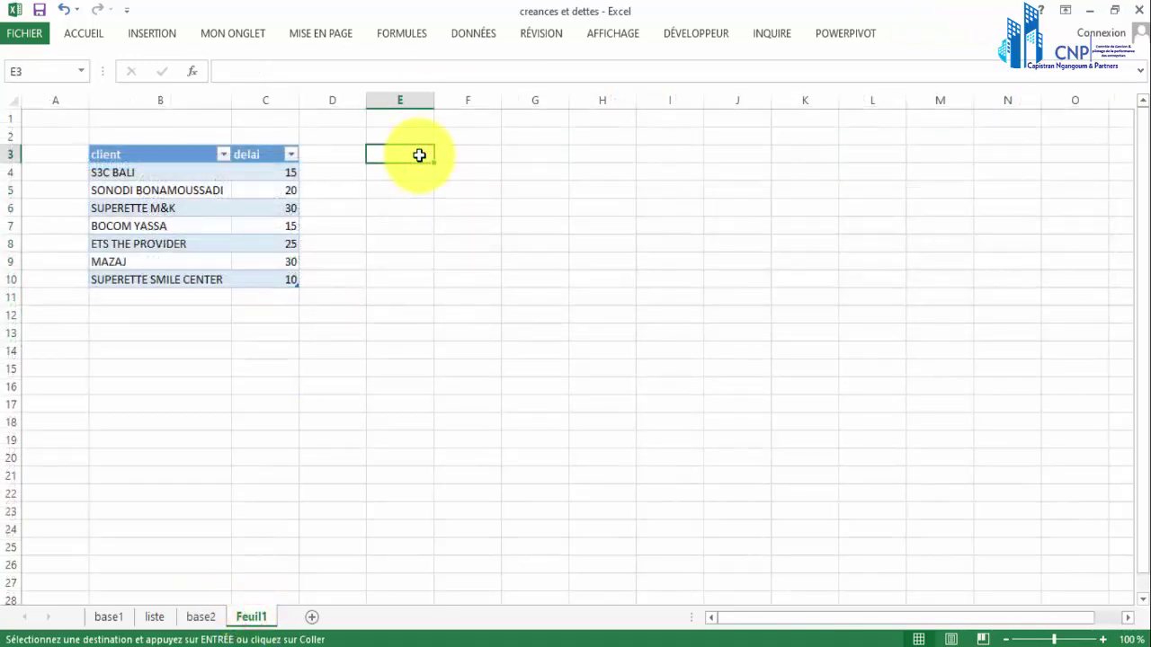
pyautogui.rightClick(458, 157)
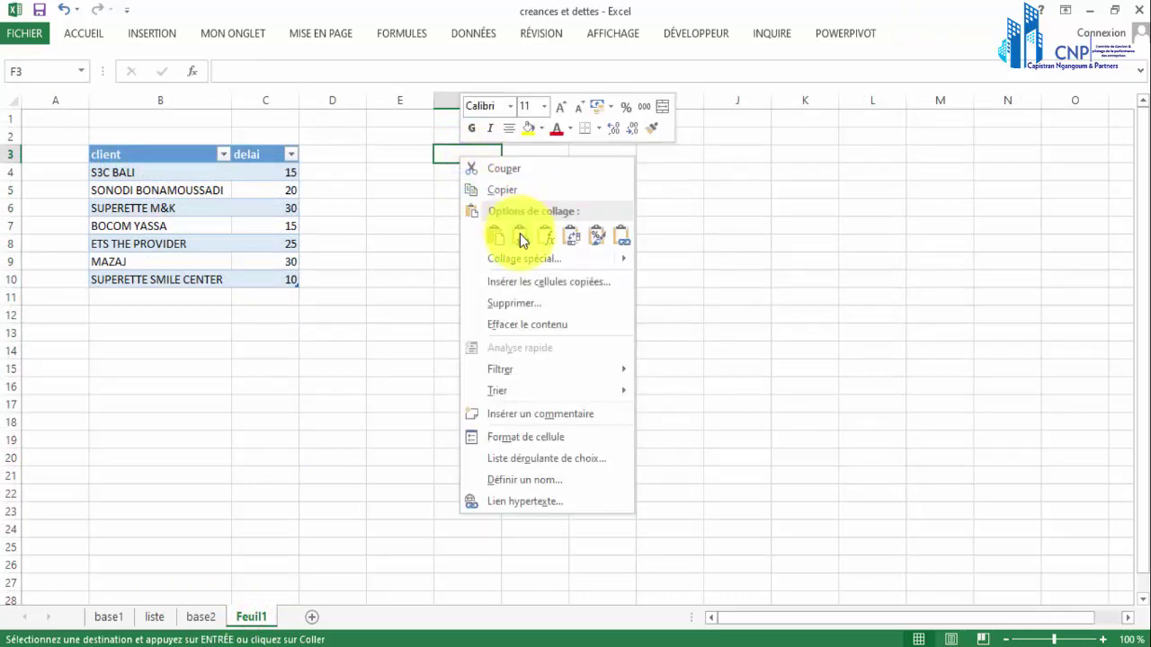
pyautogui.click(520, 238)
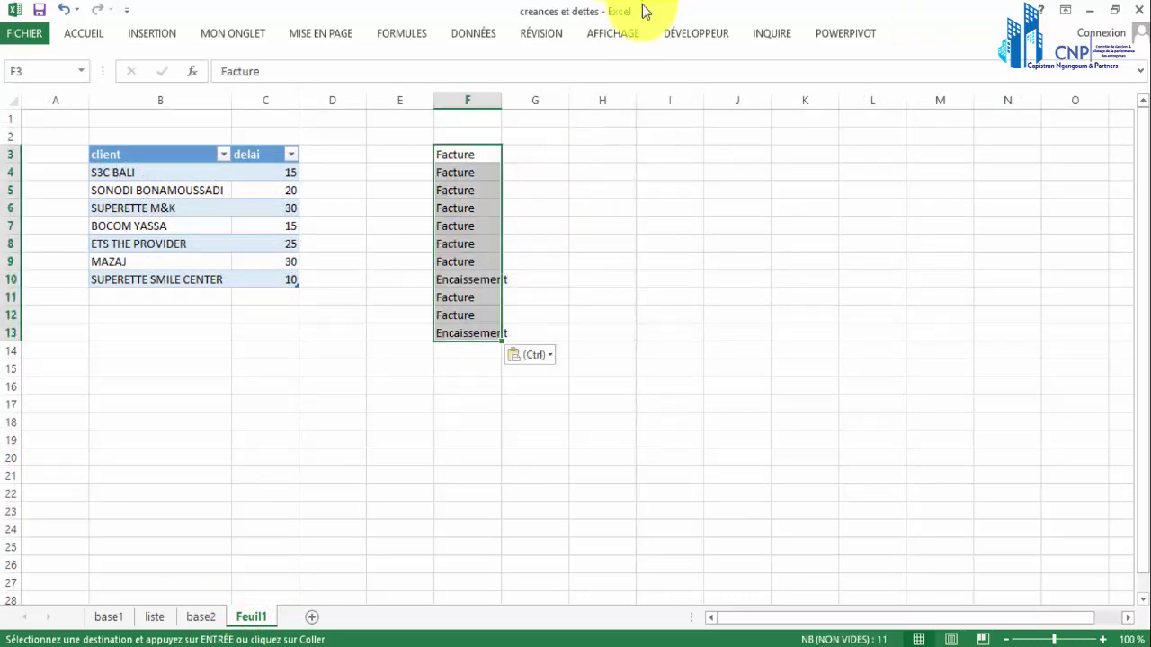
# Step: Remove the duplicates from the pasted type entries in column F, treating them as having no header
pyautogui.click(479, 36)
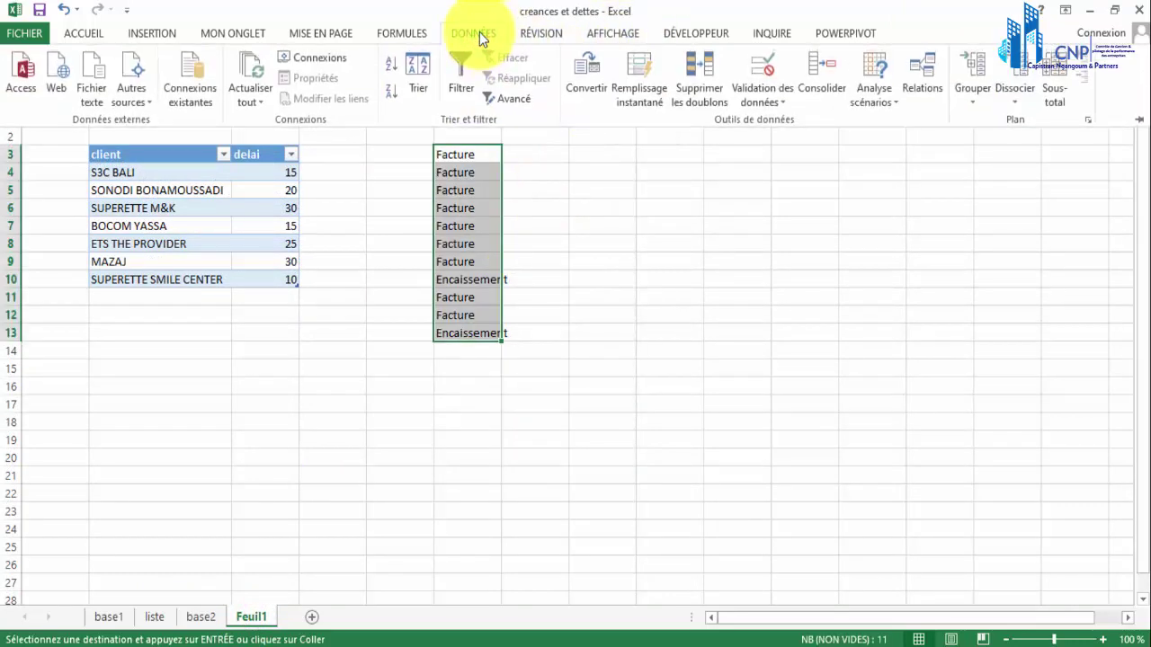
pyautogui.click(695, 74)
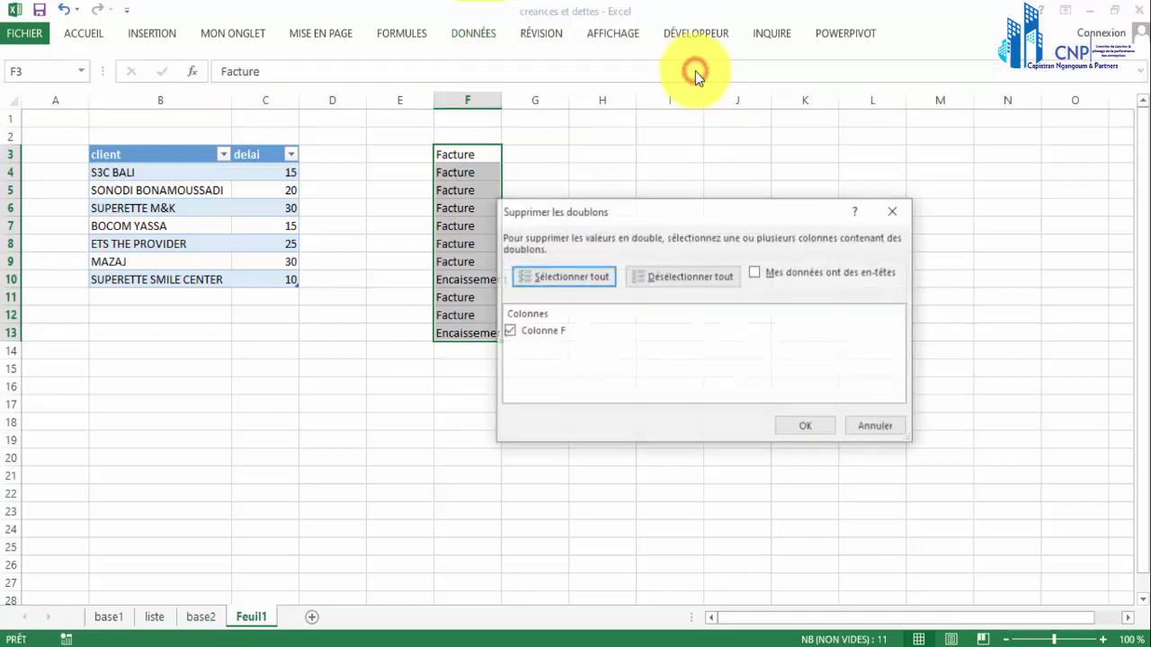
pyautogui.click(809, 436)
pyautogui.click(600, 380)
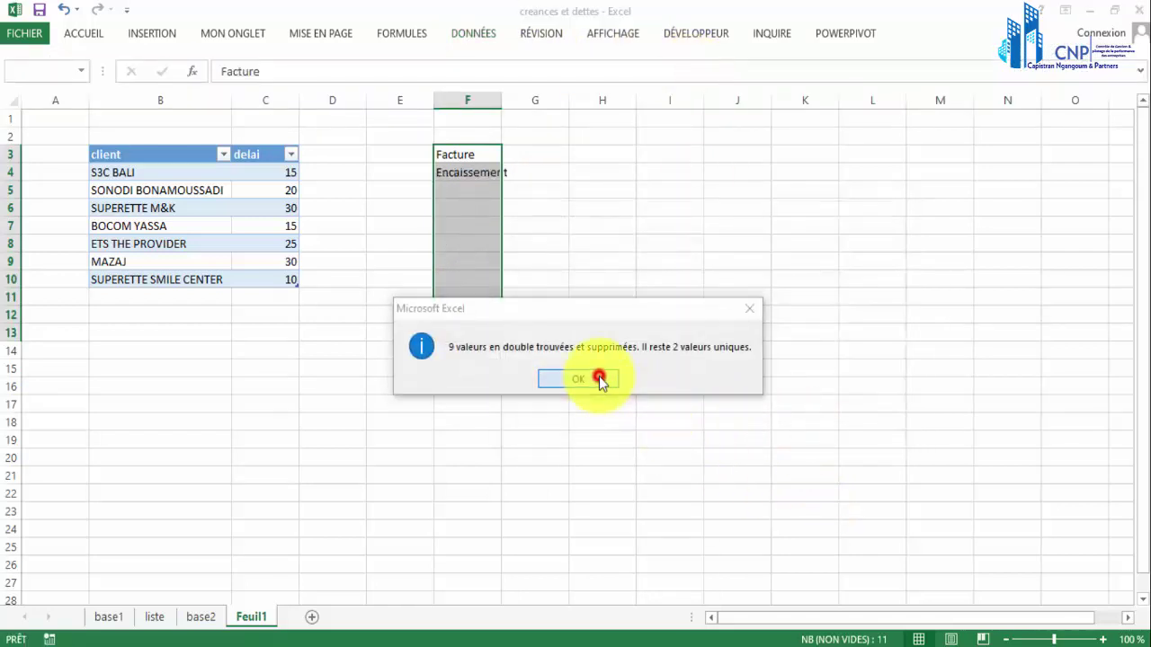
# Step: Enter the header type in F2 above the unique entries
pyautogui.click(470, 136)
pyautogui.write('ty')
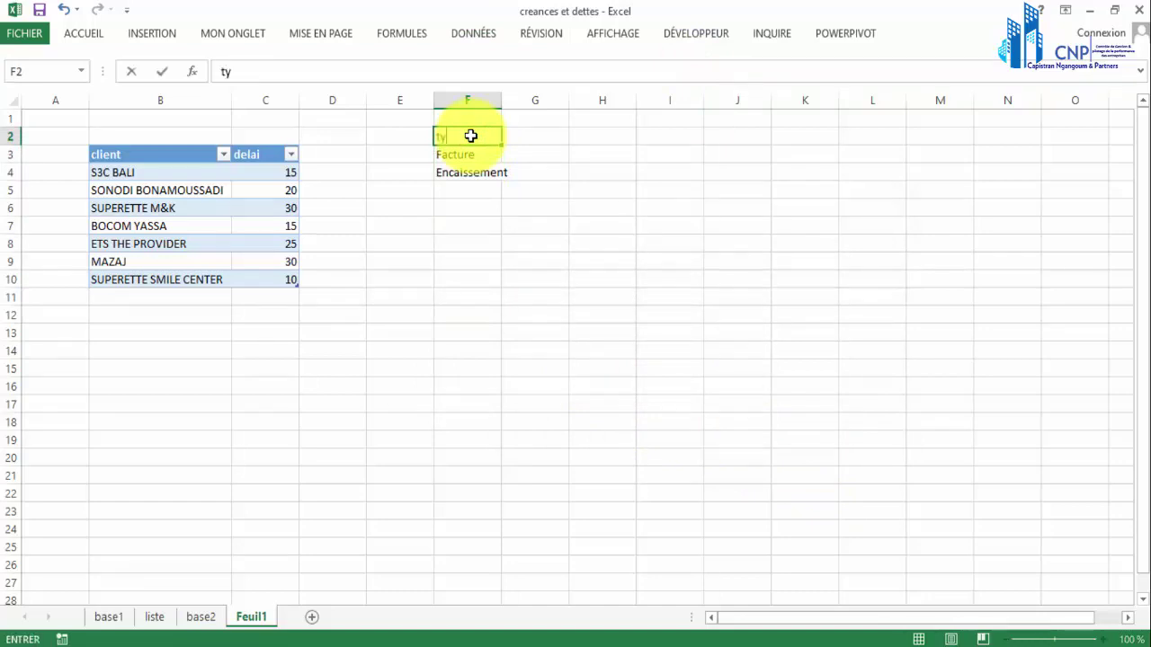
pyautogui.write('pe')
pyautogui.press('Return')
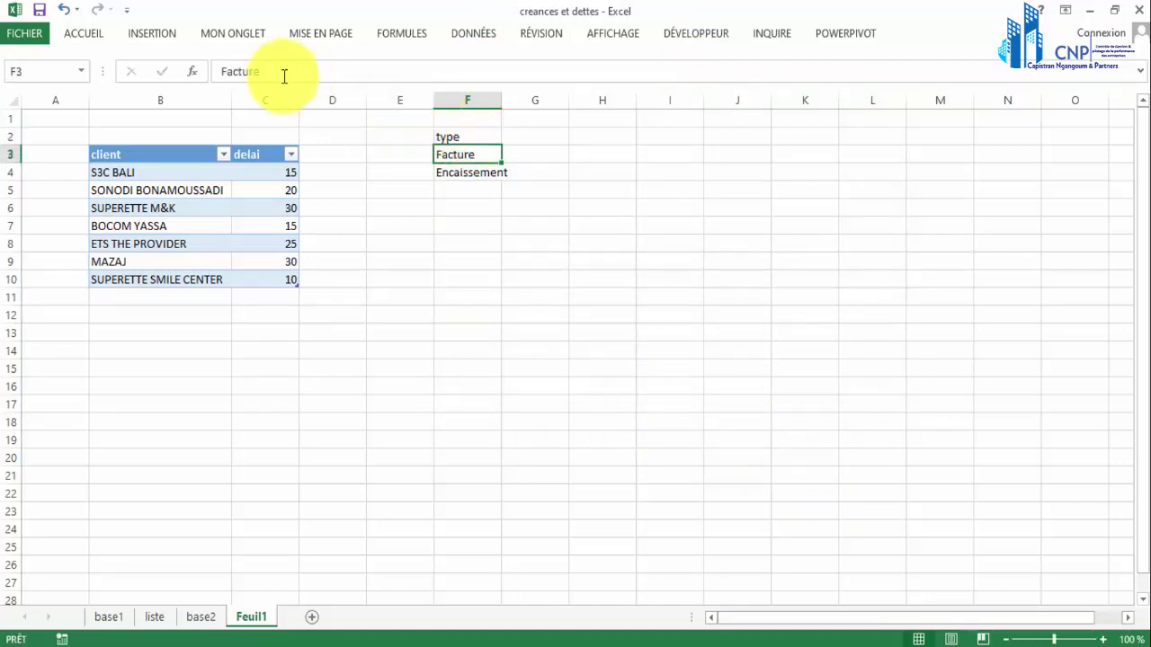
# Step: Convert F2:F4 into a table with headers and widen column F to fit its entries
pyautogui.click(133, 32)
pyautogui.click(162, 61)
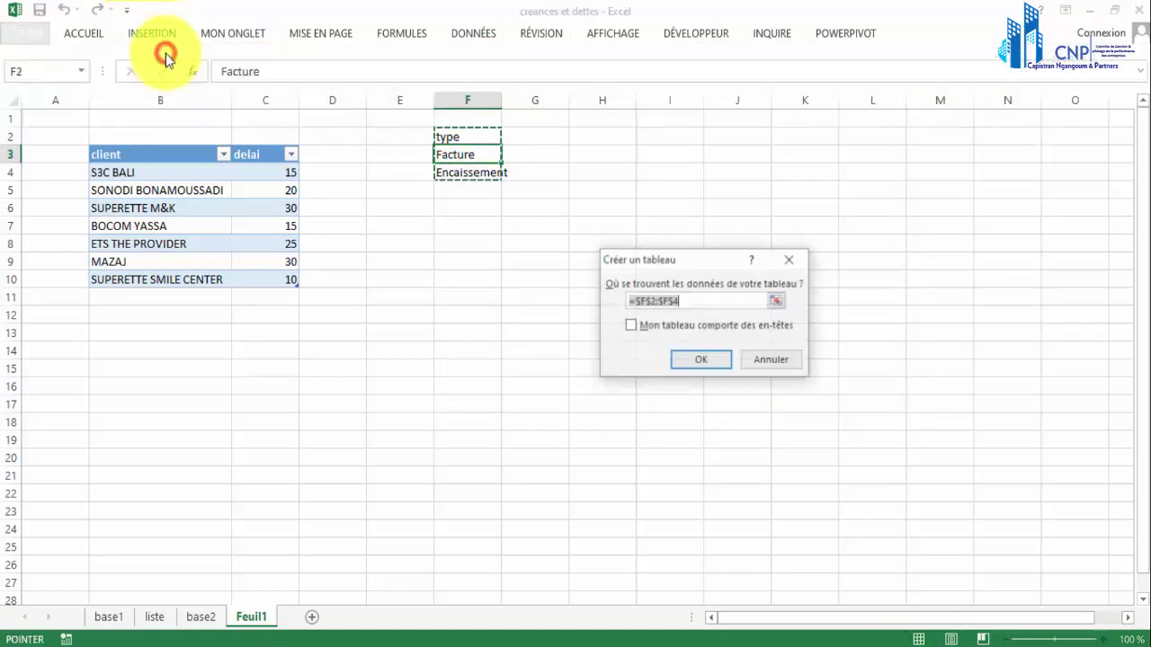
pyautogui.click(631, 325)
pyautogui.click(706, 360)
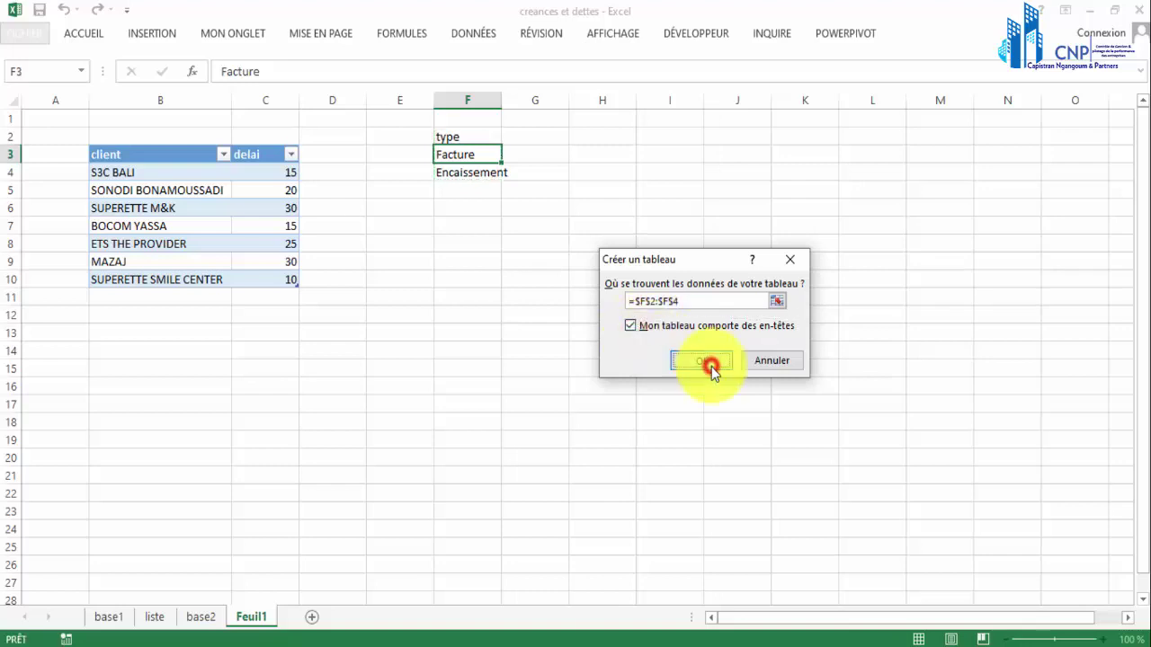
pyautogui.click(479, 259)
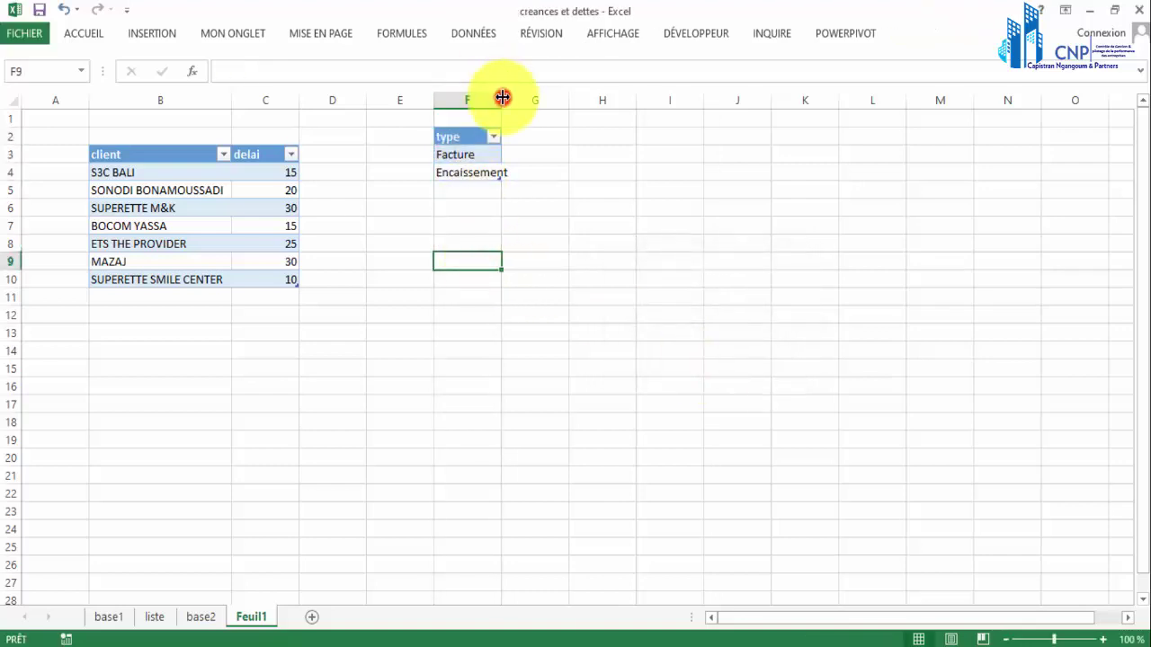
pyautogui.moveTo(503, 97); pyautogui.dragTo(511, 97)
# Step: Try to assign a name to the type entries in F3:F4
pyautogui.moveTo(488, 154); pyautogui.dragTo(485, 175)
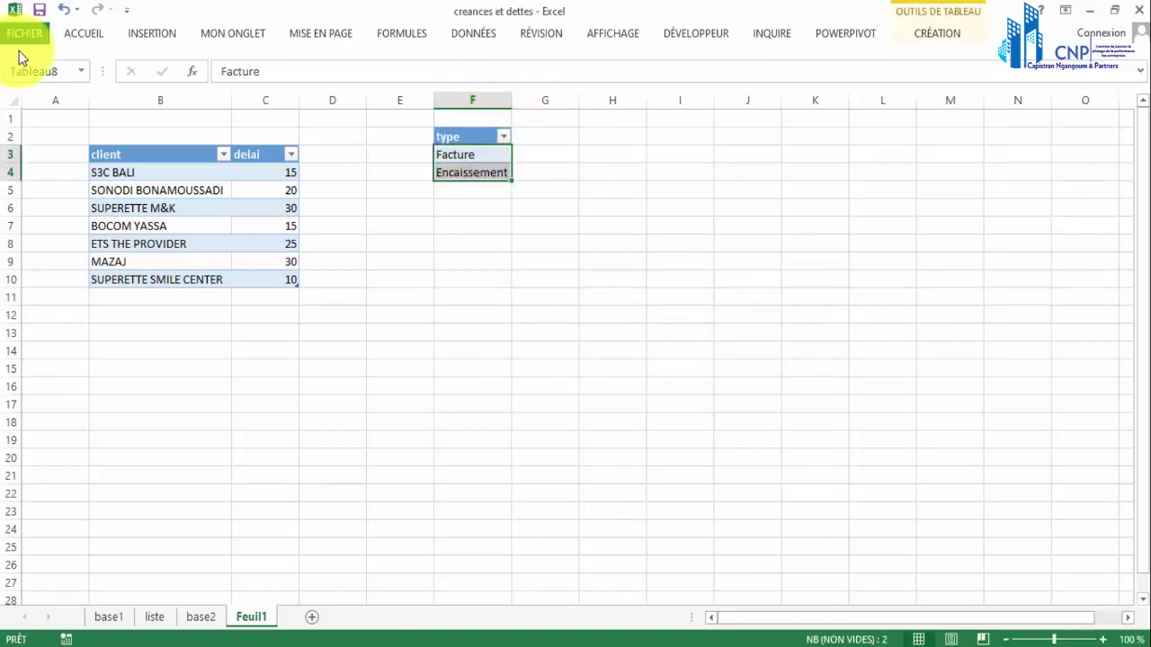
pyautogui.click(63, 71)
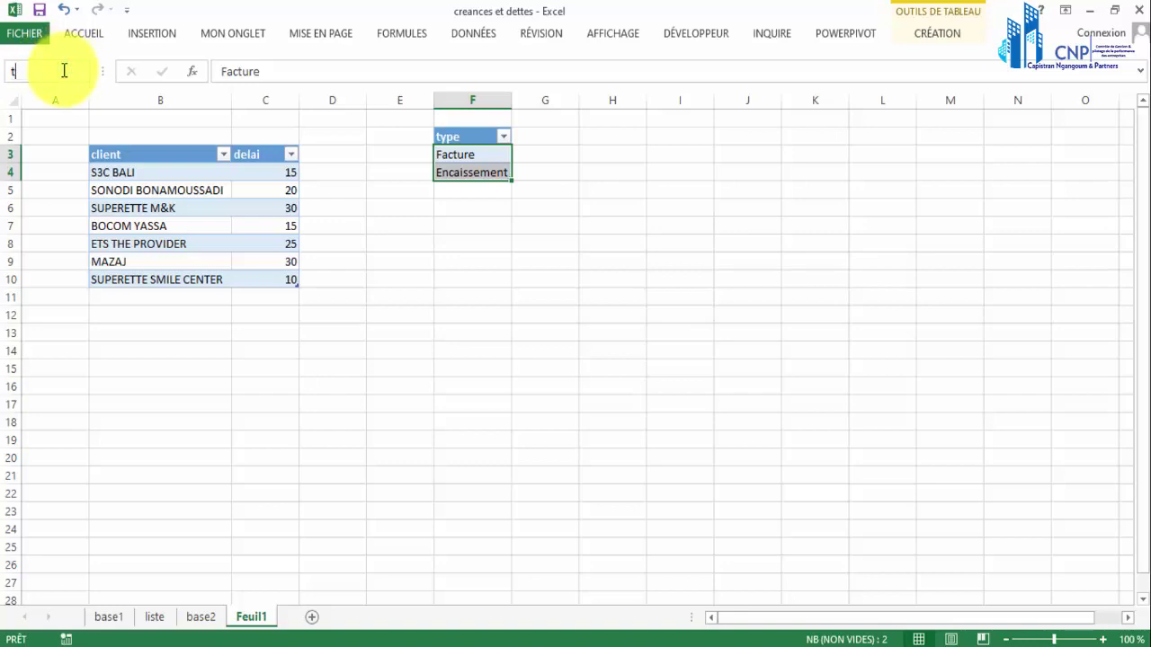
pyautogui.write('Tableau2')
pyautogui.press('Return')
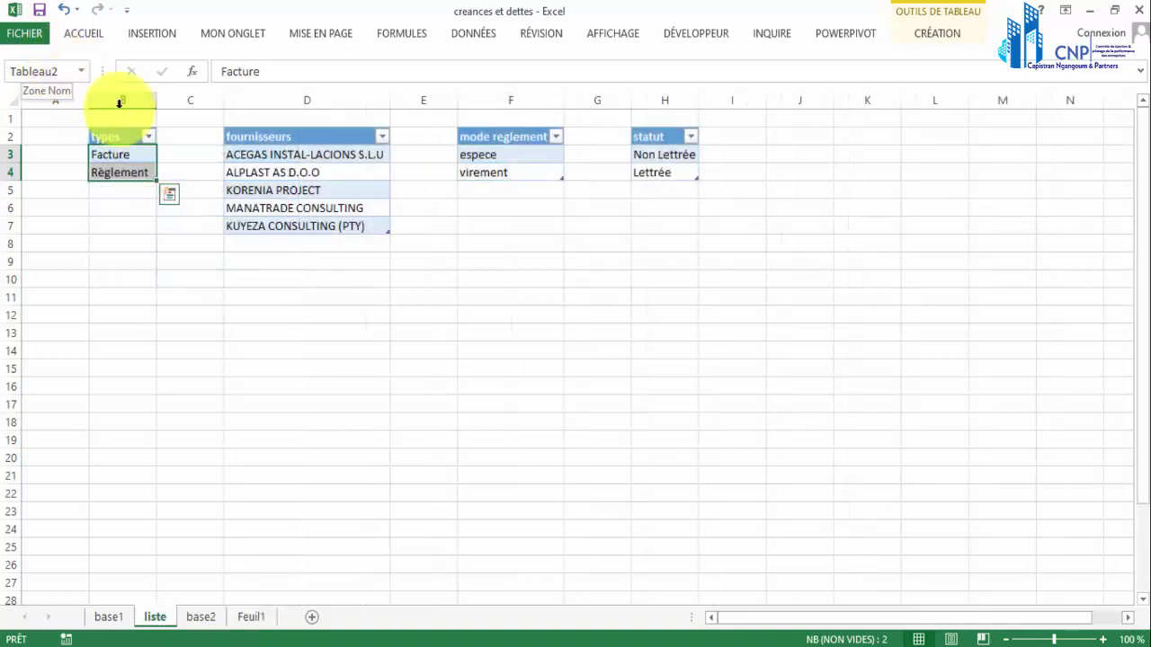
pyautogui.click(354, 408)
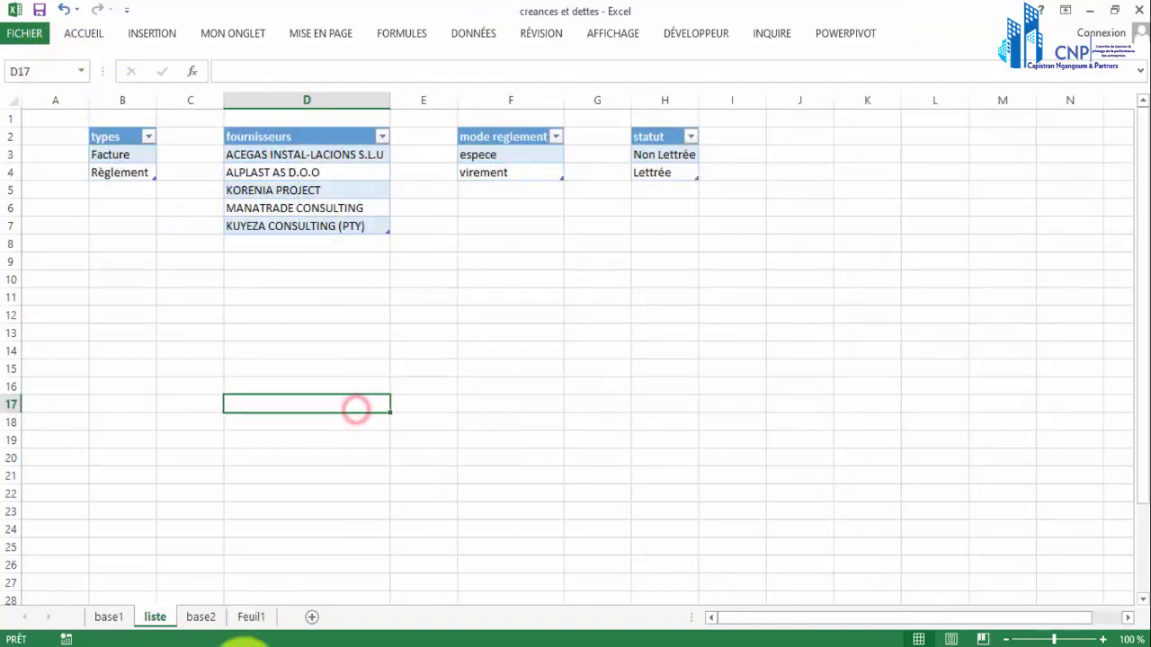
# Step: Rename the Feuil1 sheet as liste2
pyautogui.click(241, 621)
pyautogui.doubleClick(248, 621)
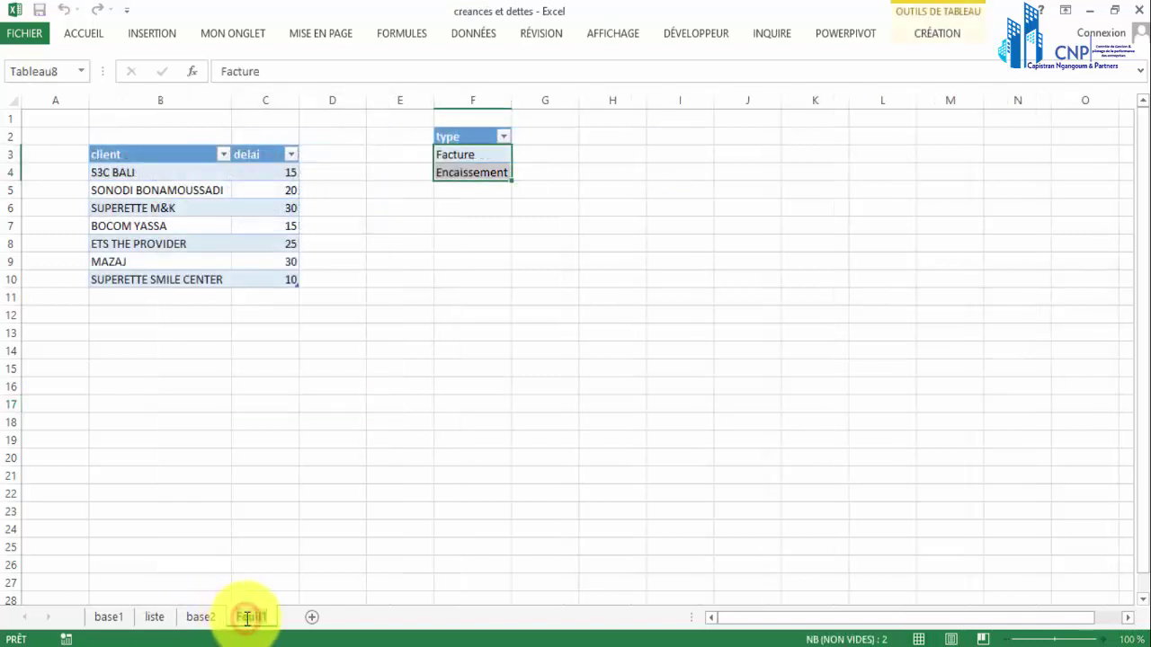
pyautogui.write('liste2')
pyautogui.press('Return')
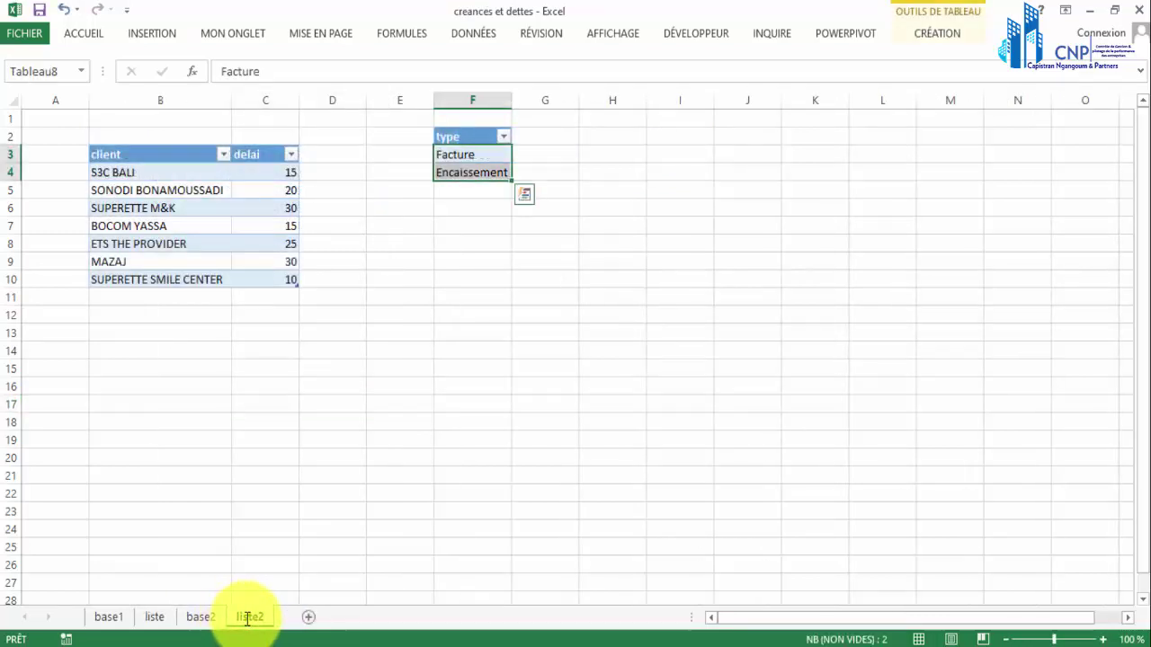
# Step: Compare the client, delai and type lists on liste2 with the Client, Type and reglement columns on base2
pyautogui.click(63, 72)
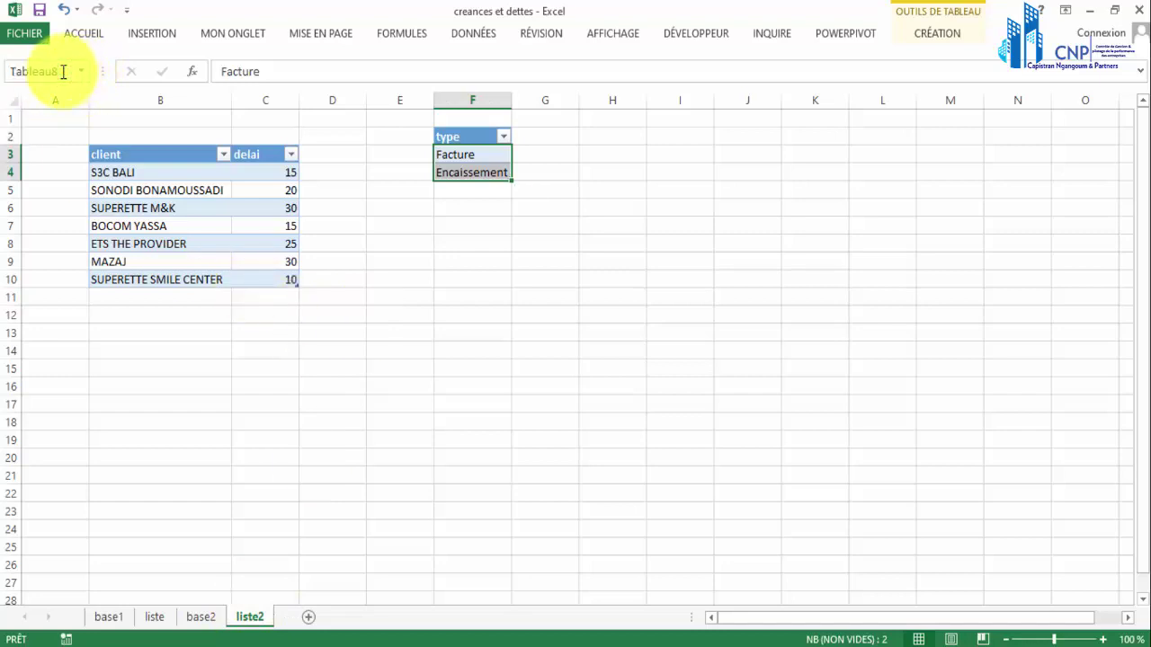
pyautogui.moveTo(277, 172); pyautogui.dragTo(268, 282)
pyautogui.moveTo(483, 153); pyautogui.dragTo(477, 175)
pyautogui.moveTo(131, 173); pyautogui.dragTo(164, 273)
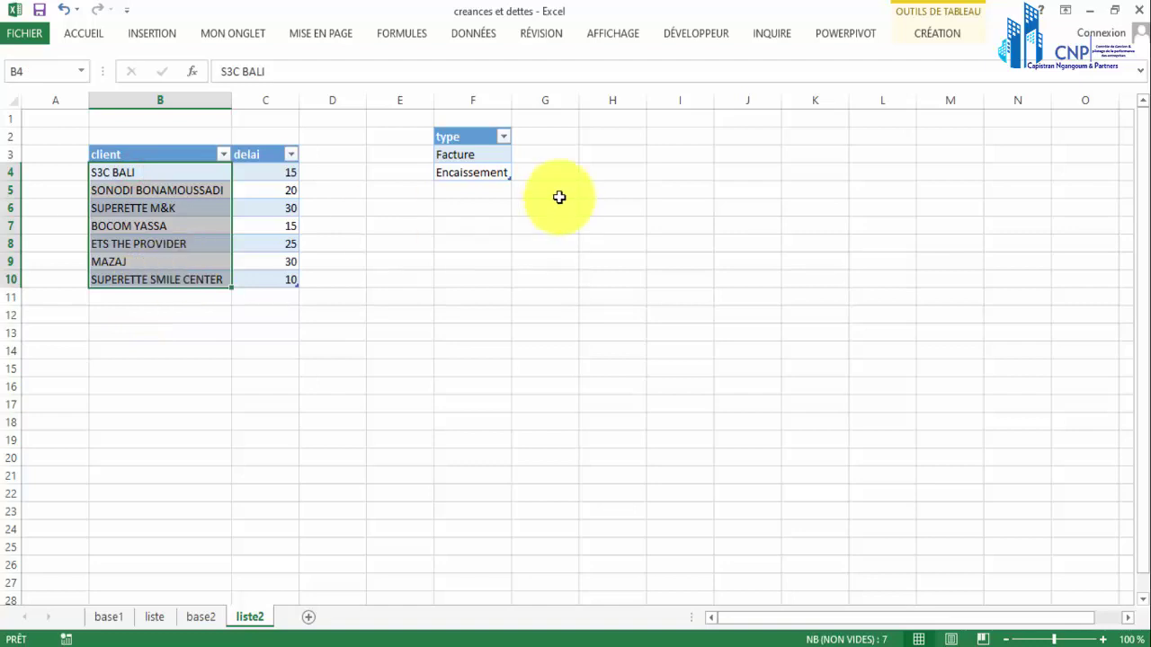
pyautogui.click(201, 617)
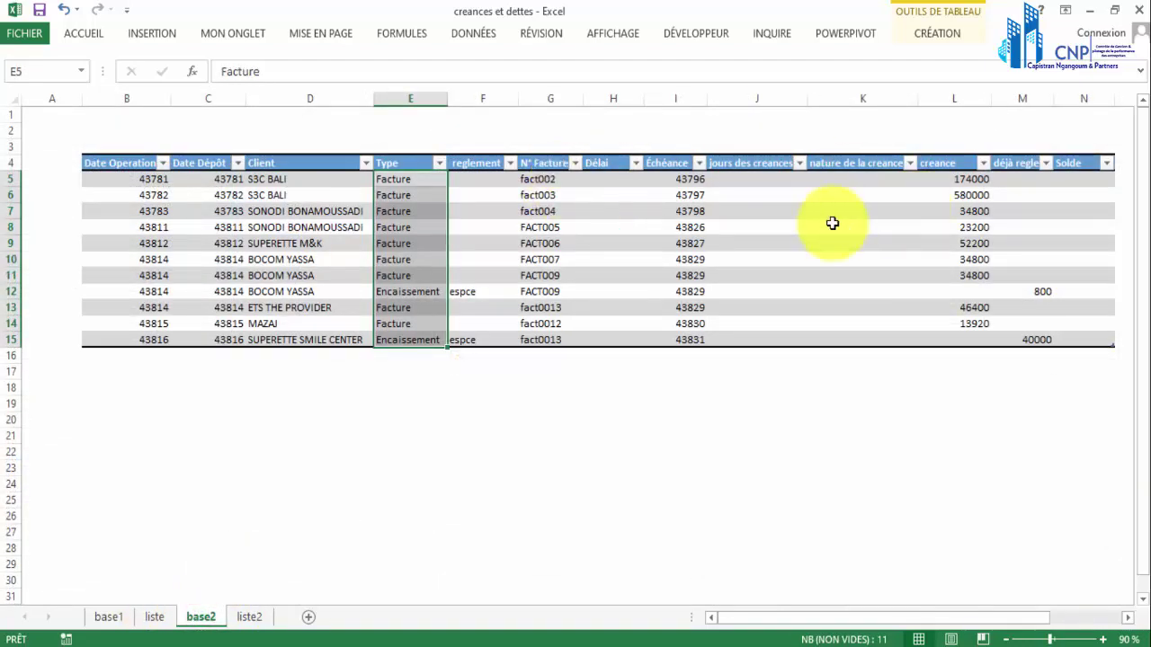
pyautogui.moveTo(311, 178); pyautogui.dragTo(327, 279)
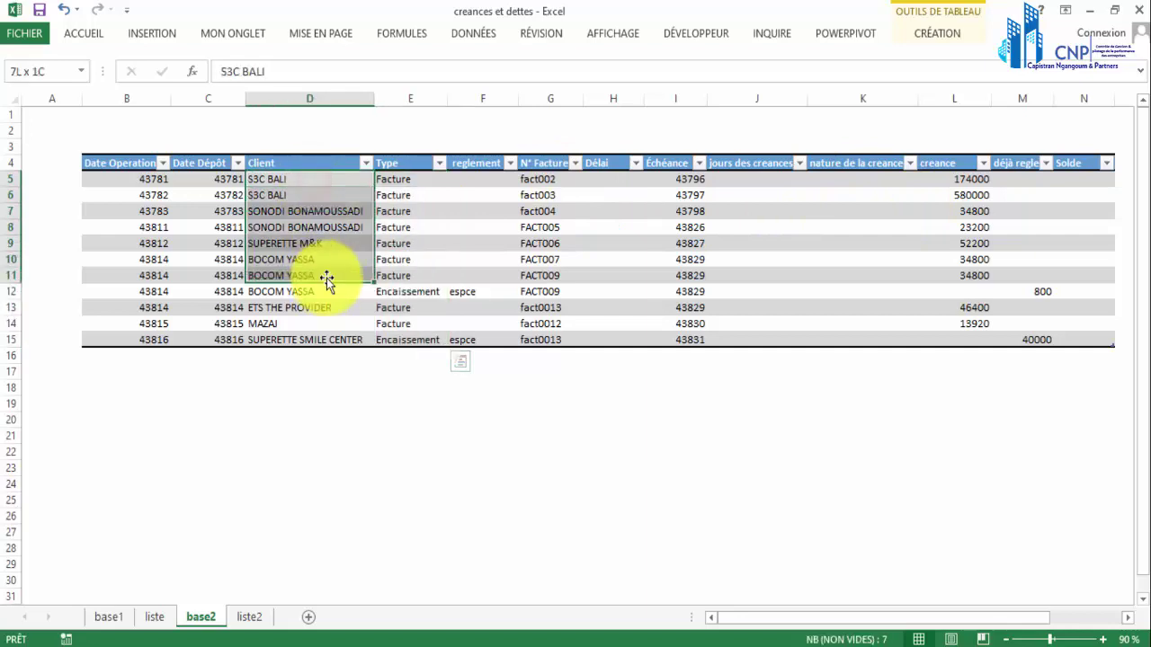
pyautogui.moveTo(410, 175); pyautogui.dragTo(447, 231)
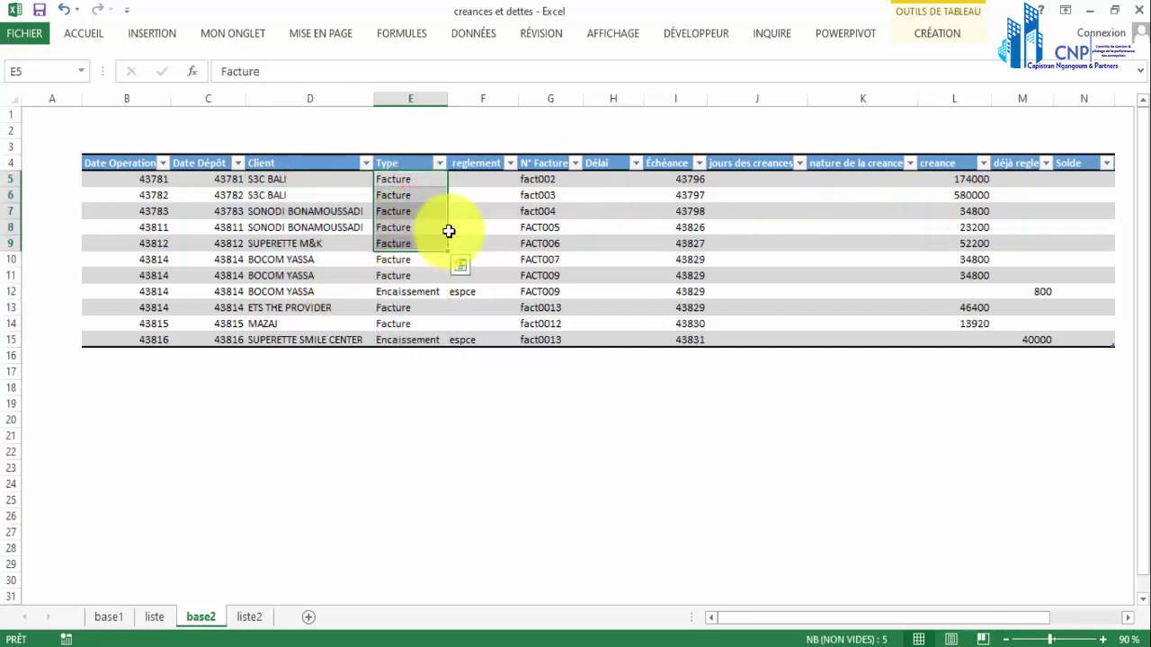
pyautogui.click(497, 177)
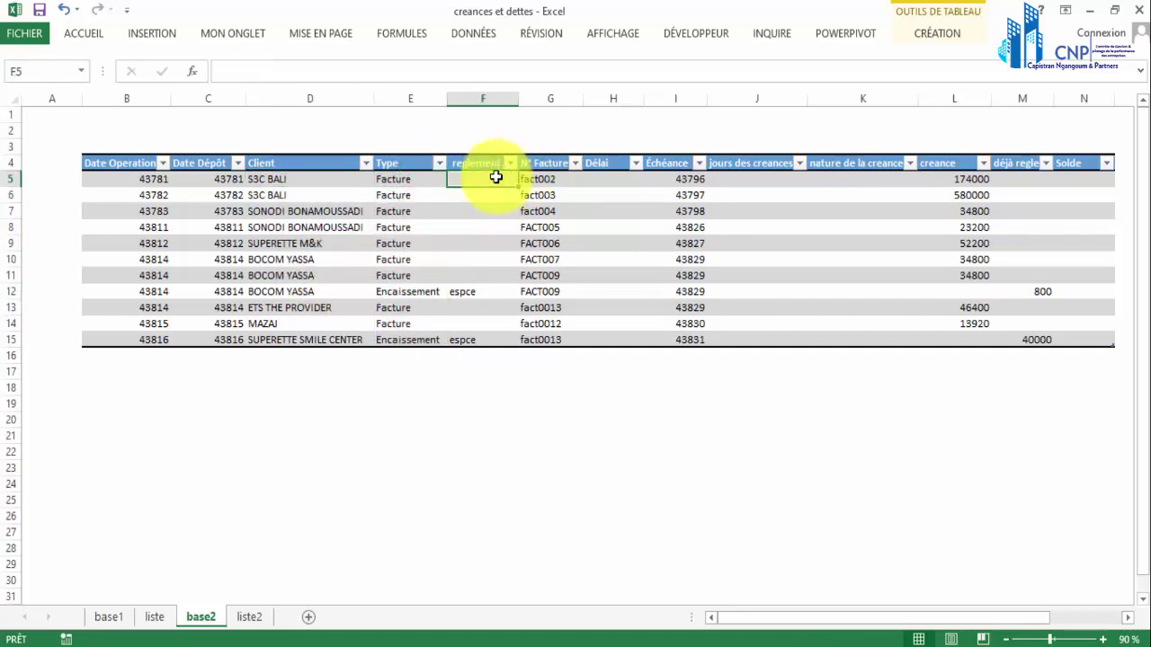
pyautogui.moveTo(495, 177); pyautogui.dragTo(495, 339)
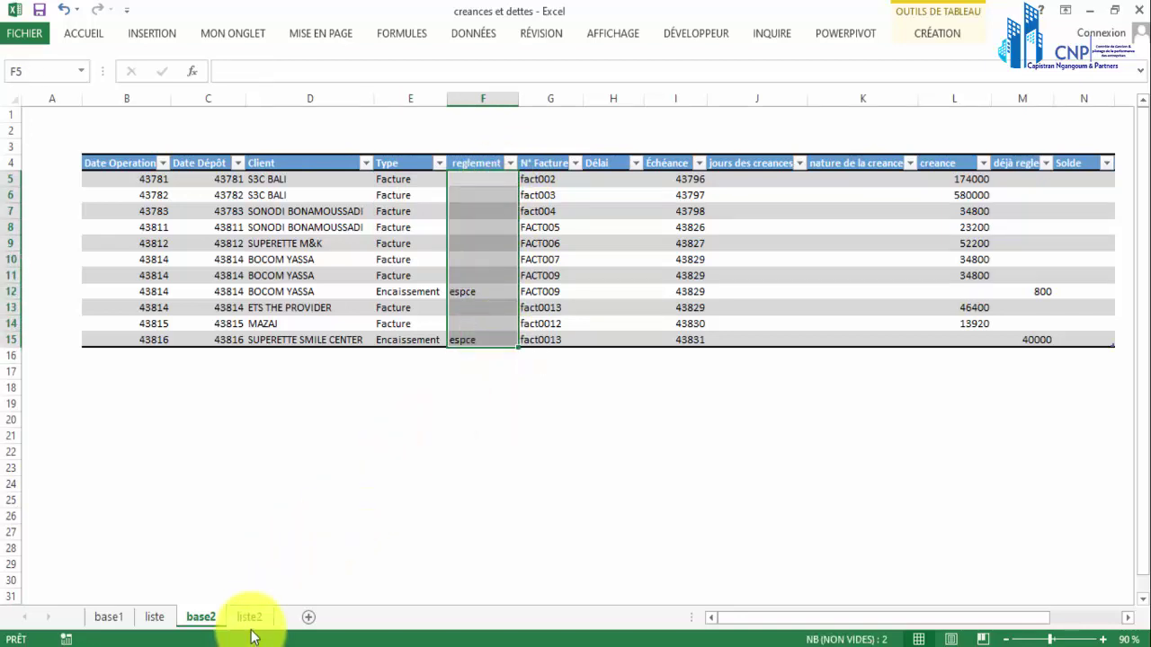
# Step: On liste2, enter the header mode reglement in H2 with the entries OM, virement and chèque* in H3:H5
pyautogui.click(250, 617)
pyautogui.click(607, 136)
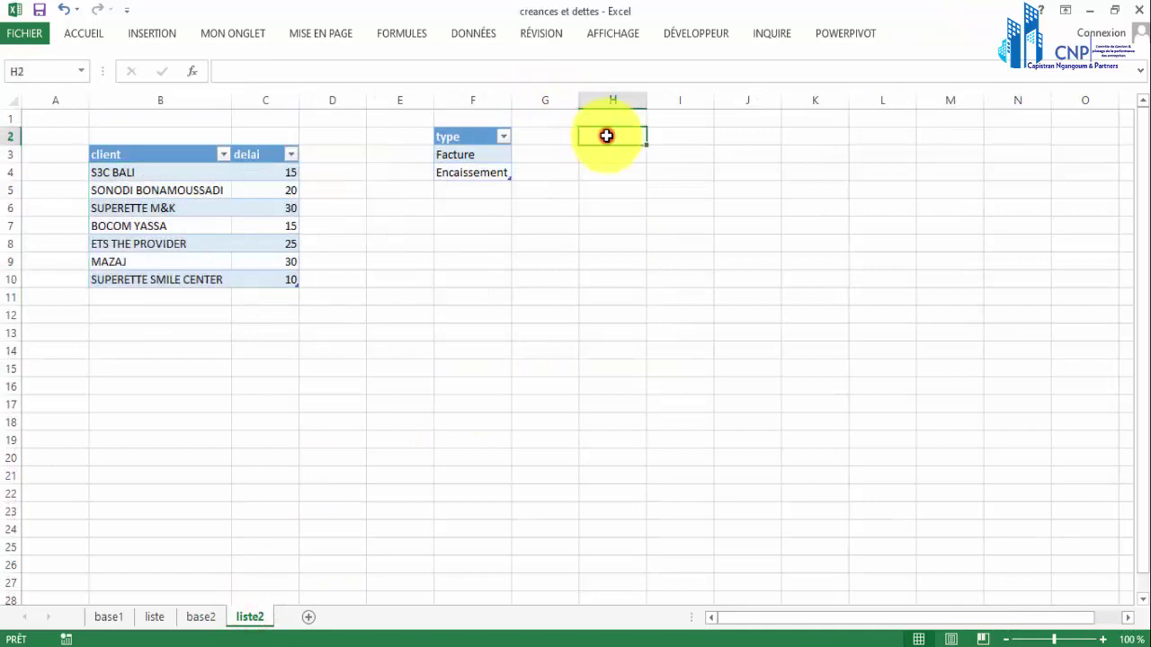
pyautogui.write('mode reglement')
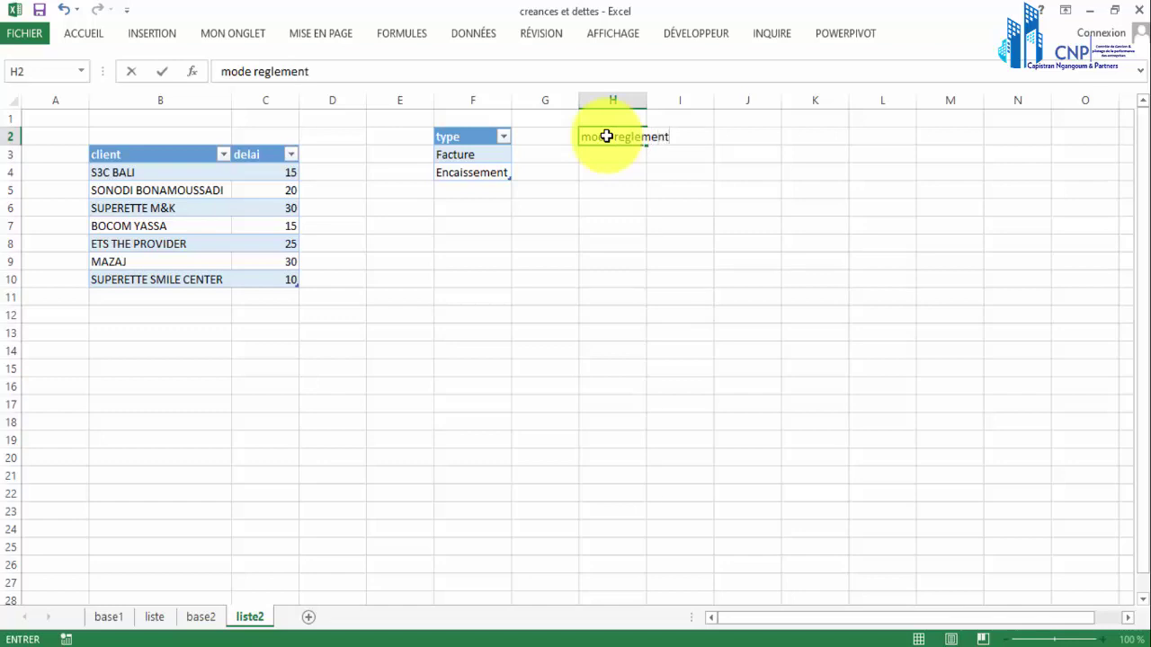
pyautogui.press('Return')
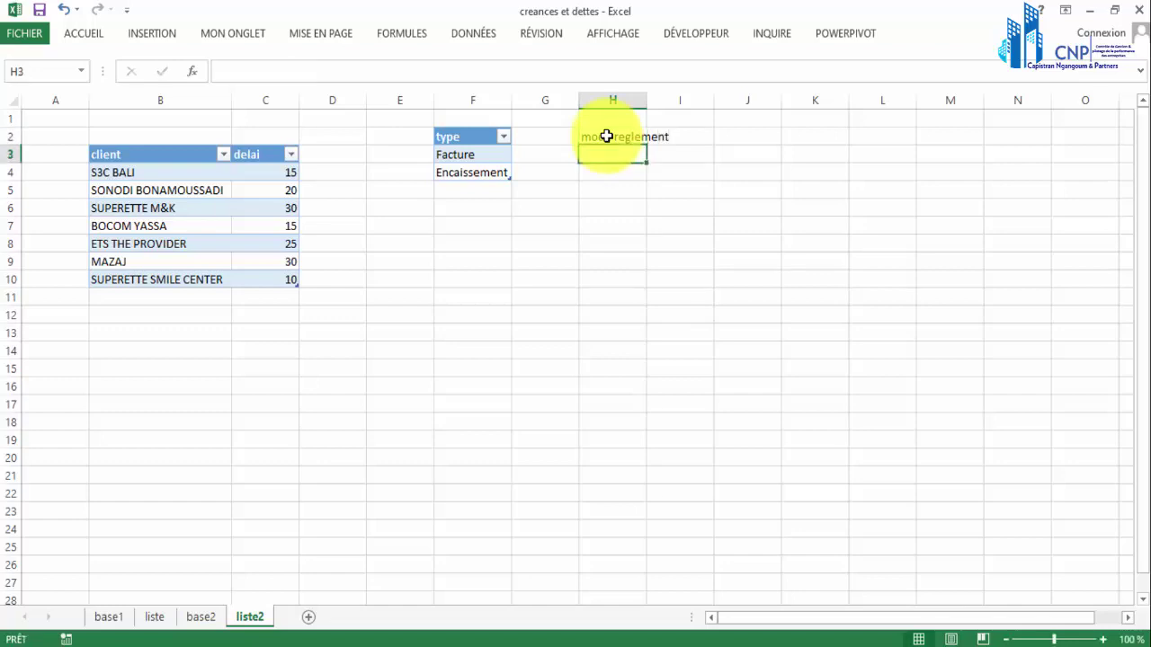
pyautogui.write('OM')
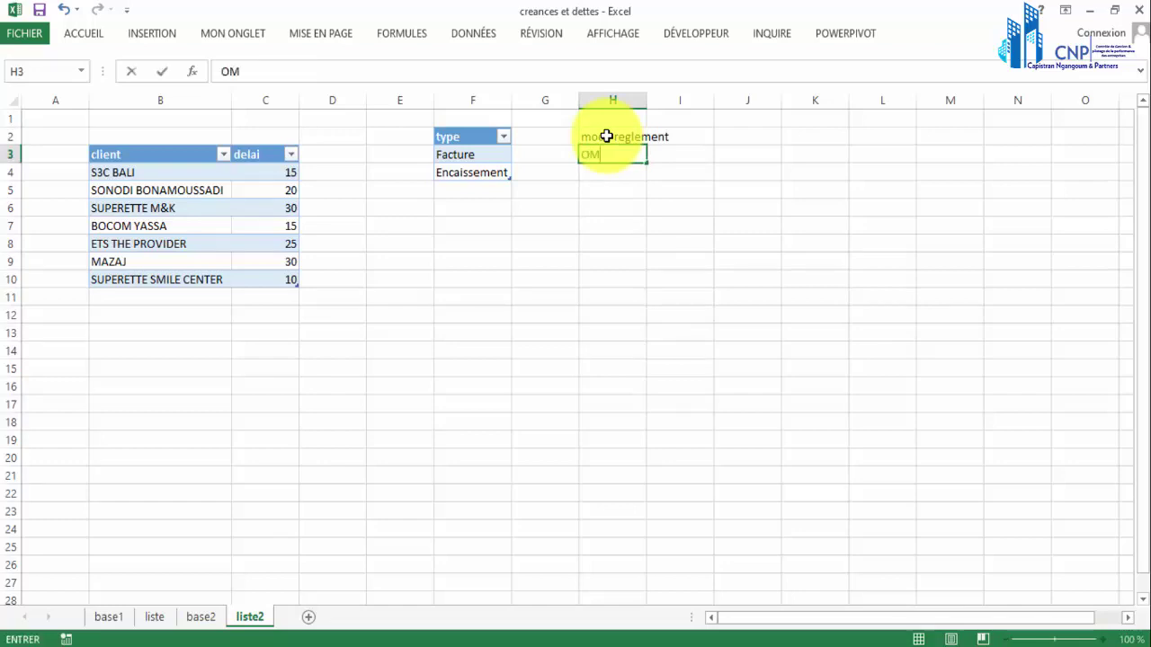
pyautogui.press('Return')
pyautogui.write('virement')
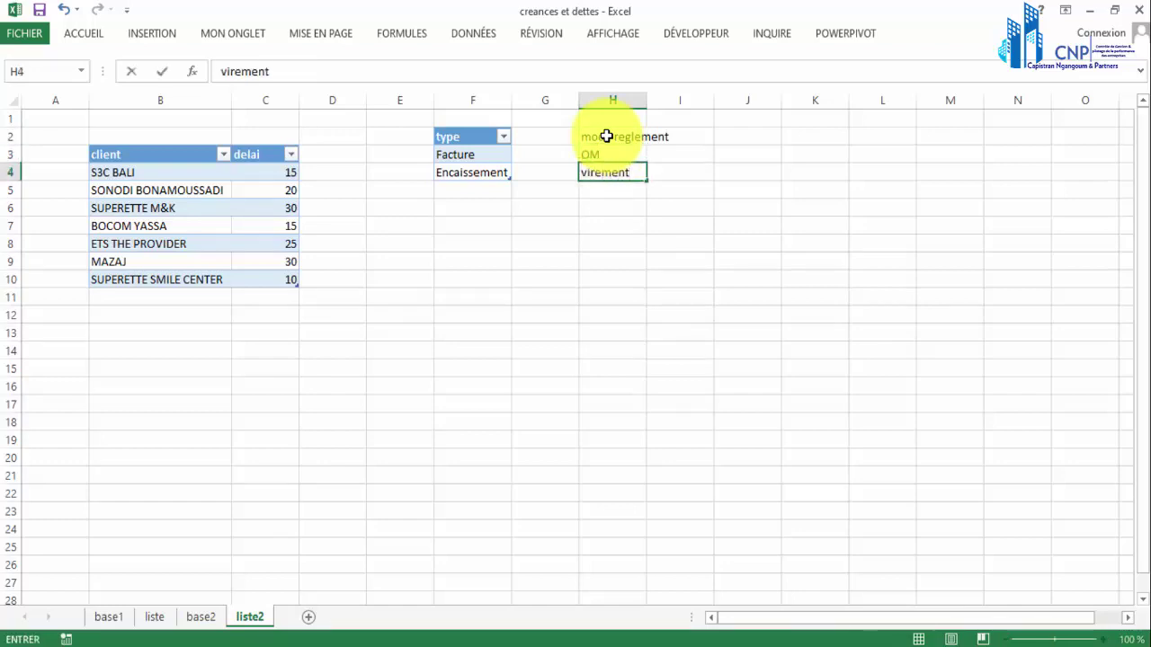
pyautogui.press('Return')
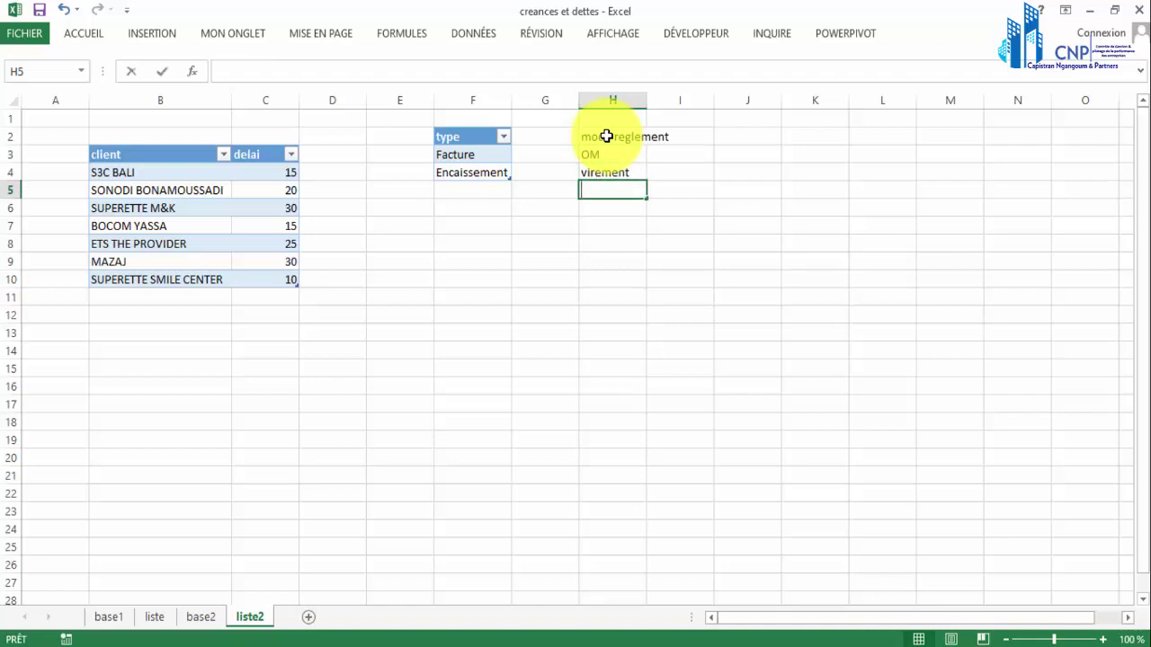
pyautogui.write('chèque*')
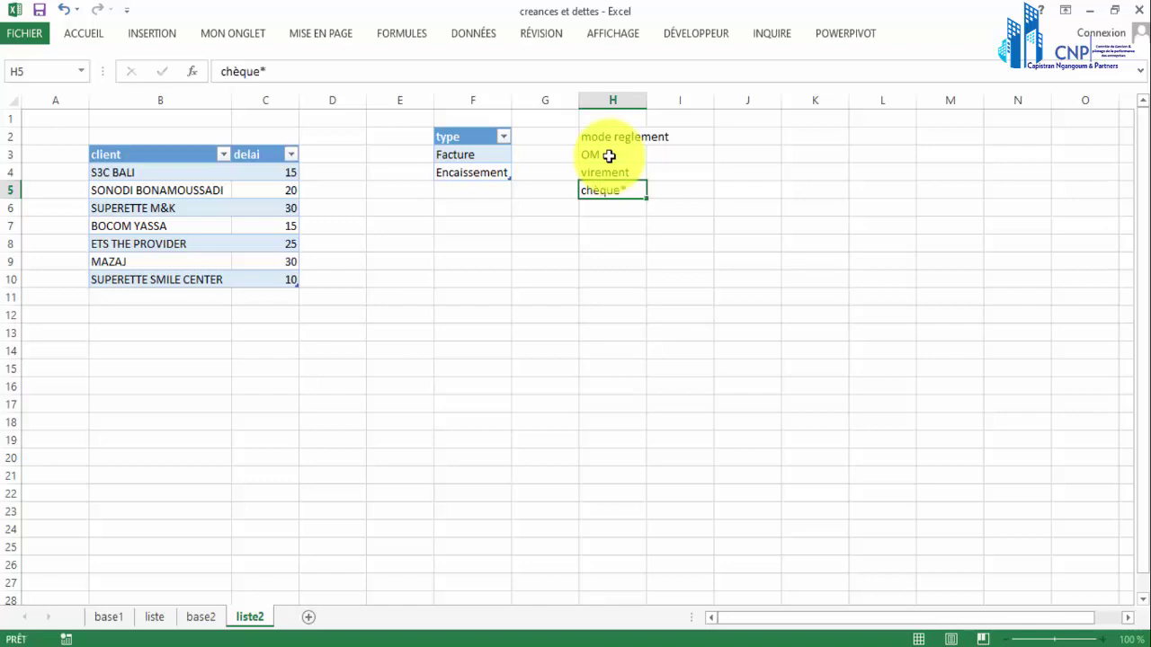
pyautogui.press('Return')
# Step: Correct the entry in H5 to chèque by removing the stray asterisk
pyautogui.click(612, 187)
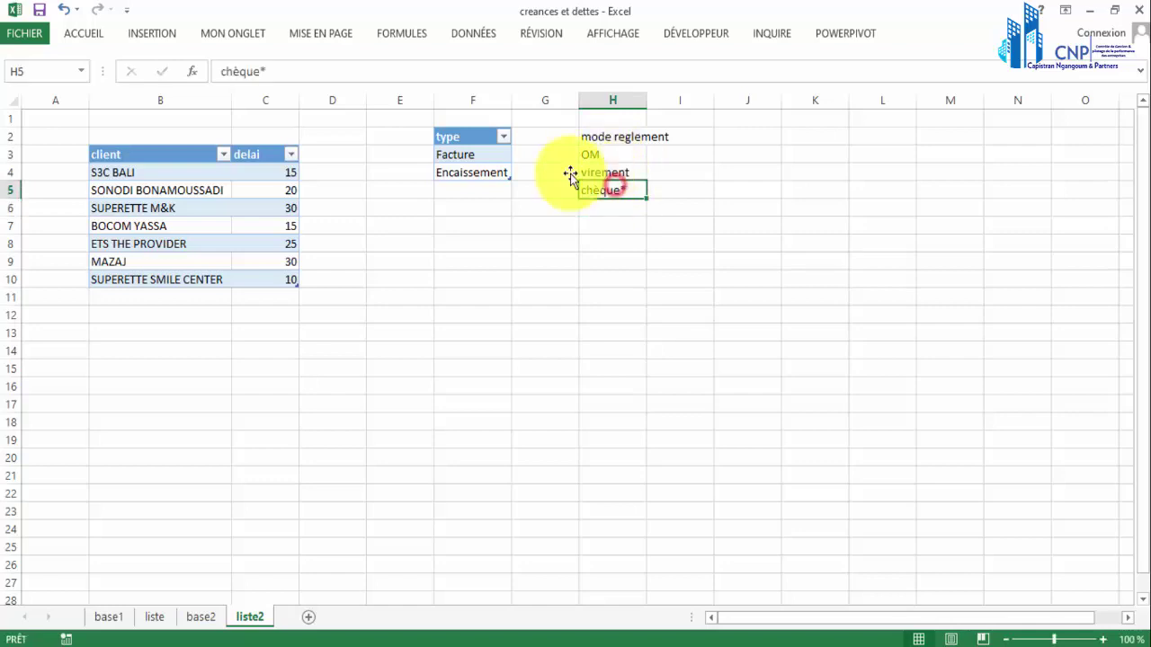
pyautogui.click(308, 79)
pyautogui.press('BackSpace')
pyautogui.press('Return')
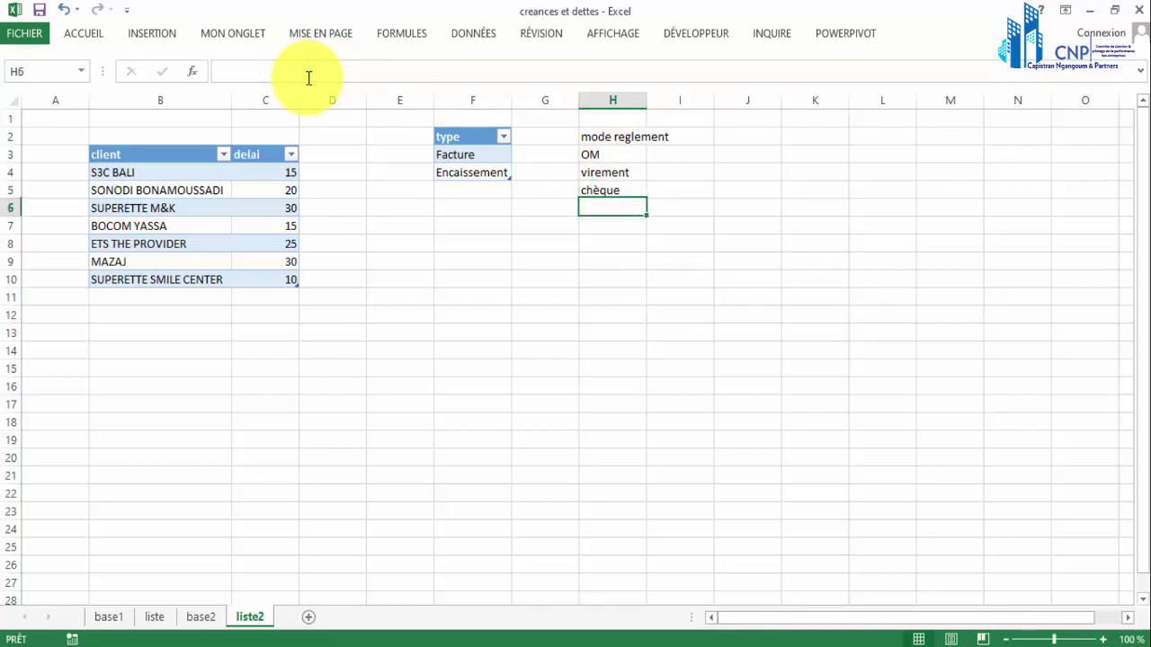
# Step: Convert the mode reglement list in H2:H5 into a table with headers and select its entries H3:H5 for naming
pyautogui.click(608, 156)
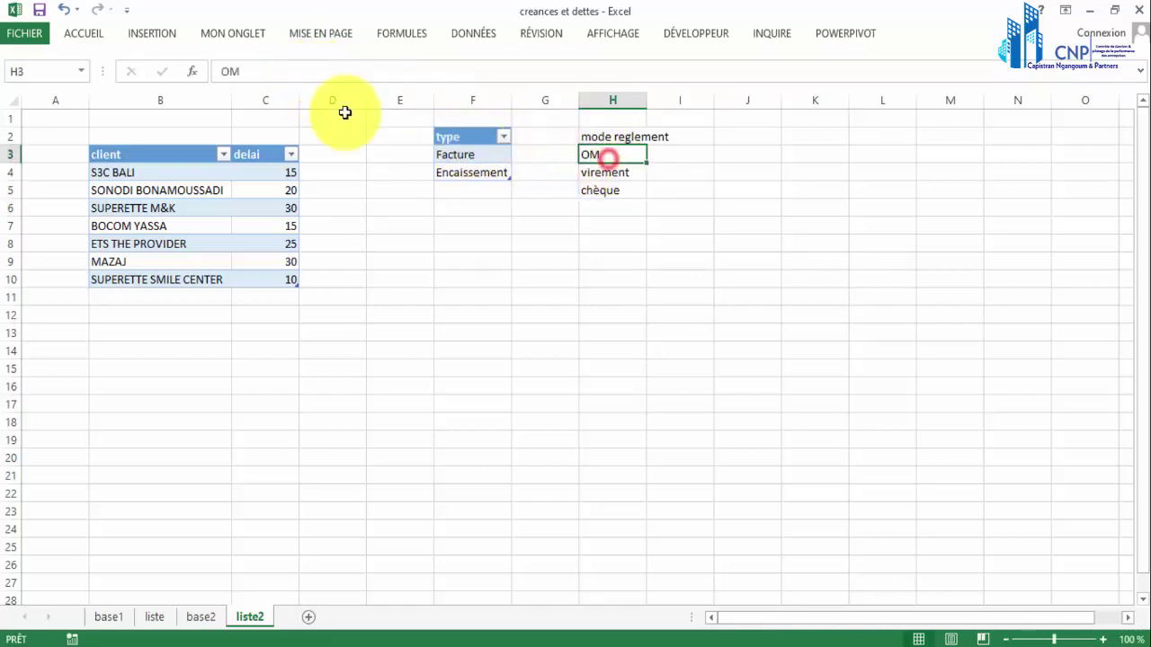
pyautogui.click(136, 34)
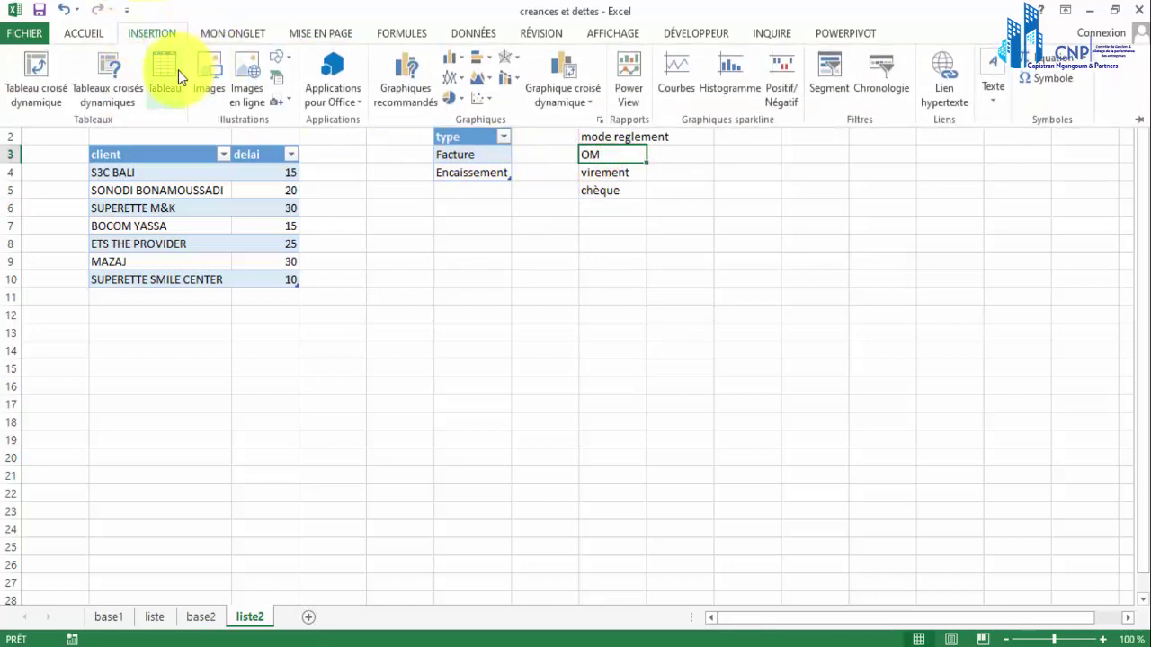
pyautogui.click(173, 75)
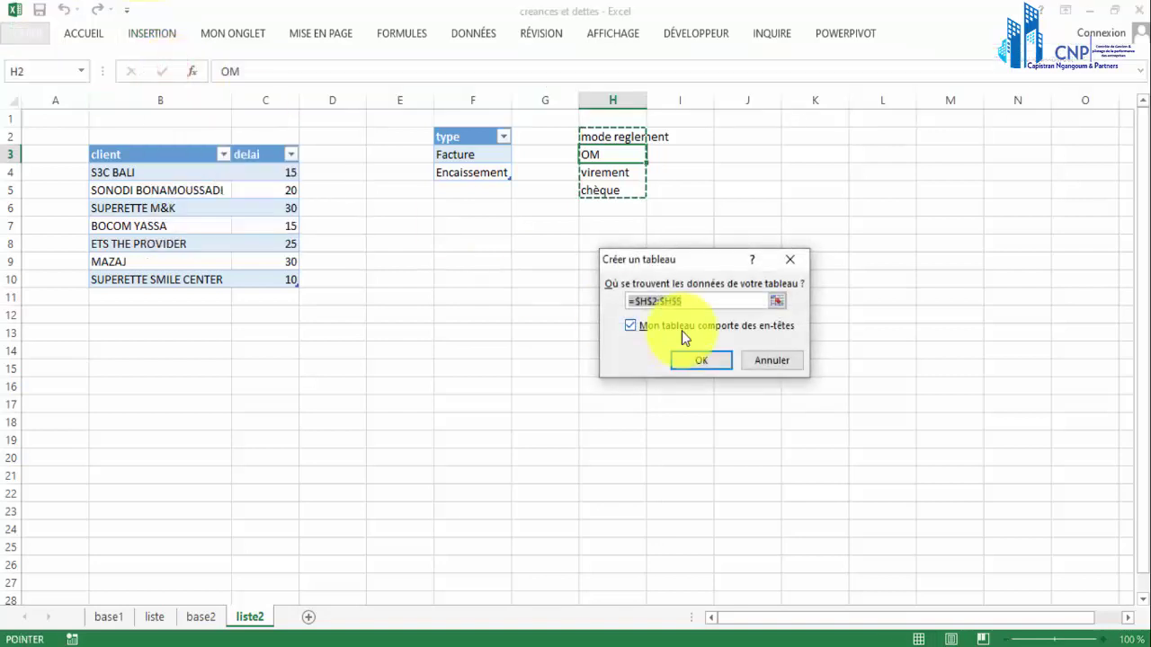
pyautogui.click(700, 361)
pyautogui.moveTo(624, 154); pyautogui.dragTo(624, 189)
pyautogui.click(67, 73)
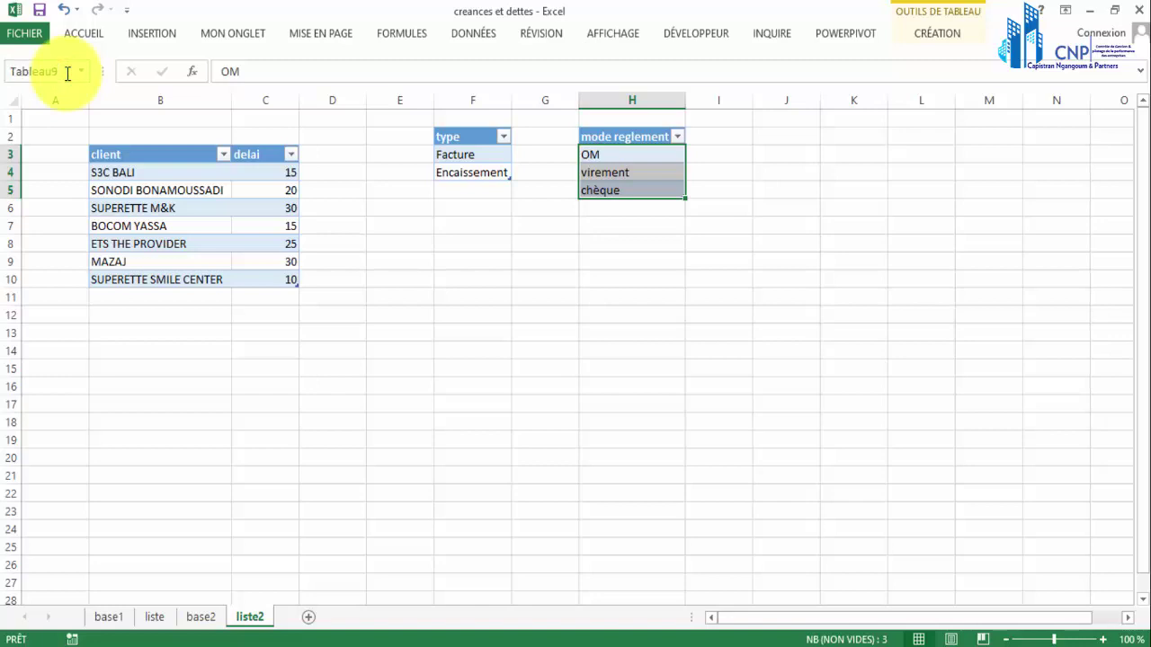
# Step: Apply list validation to the Client column cells on base2, using the named range clt as the source
pyautogui.click(202, 618)
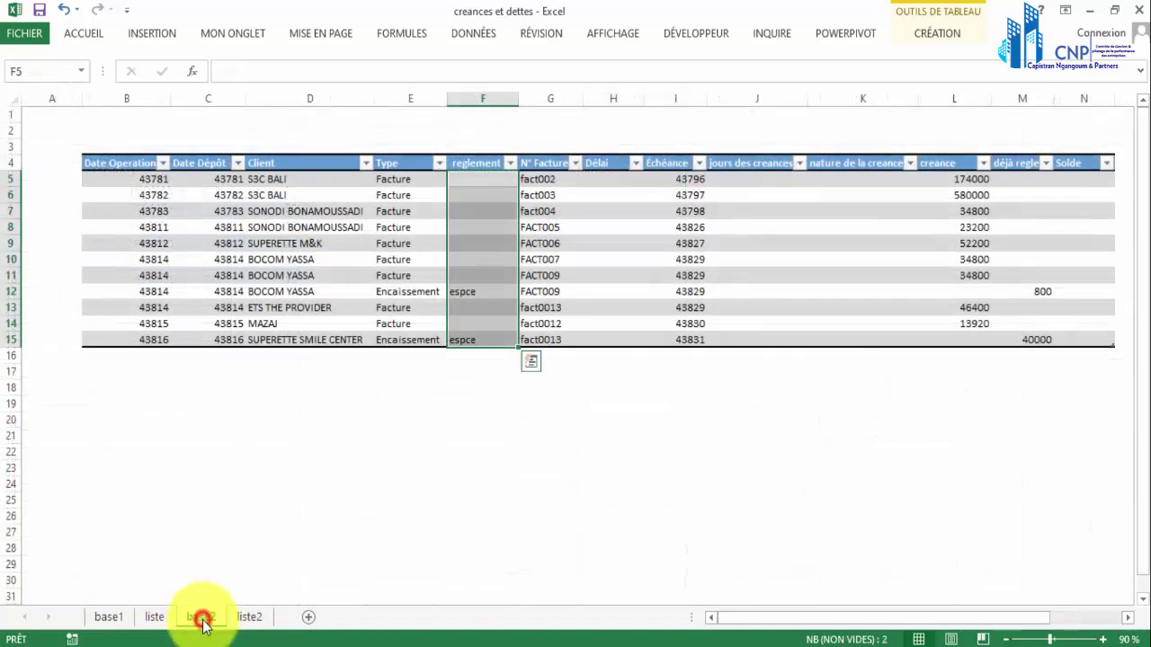
pyautogui.click(281, 160)
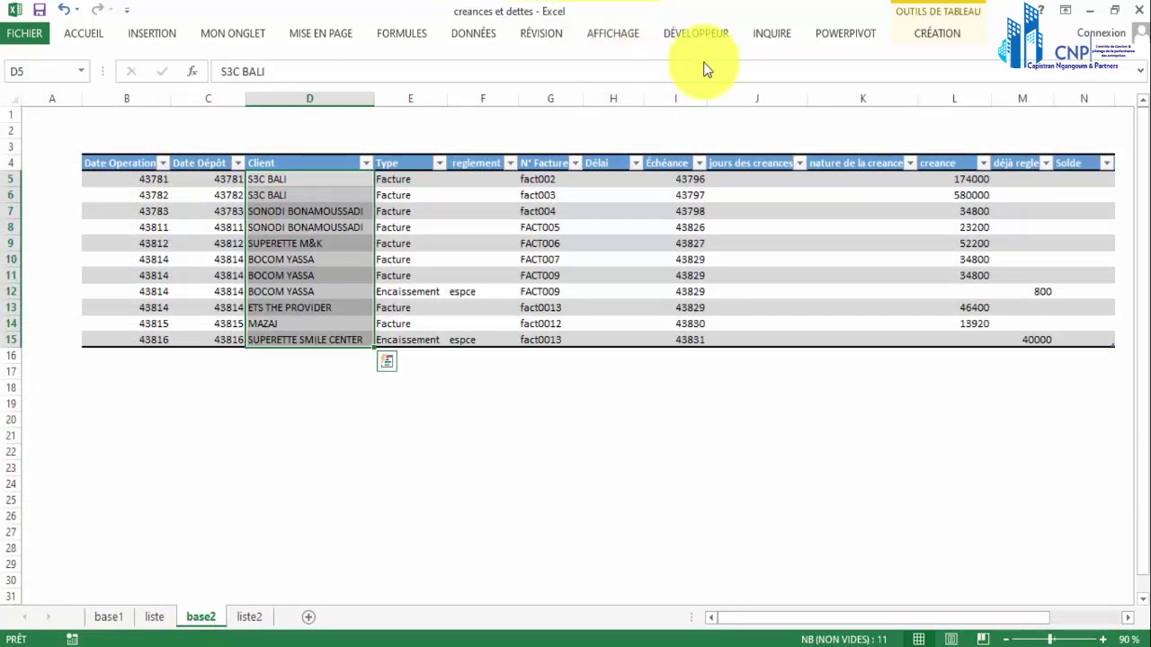
pyautogui.click(494, 36)
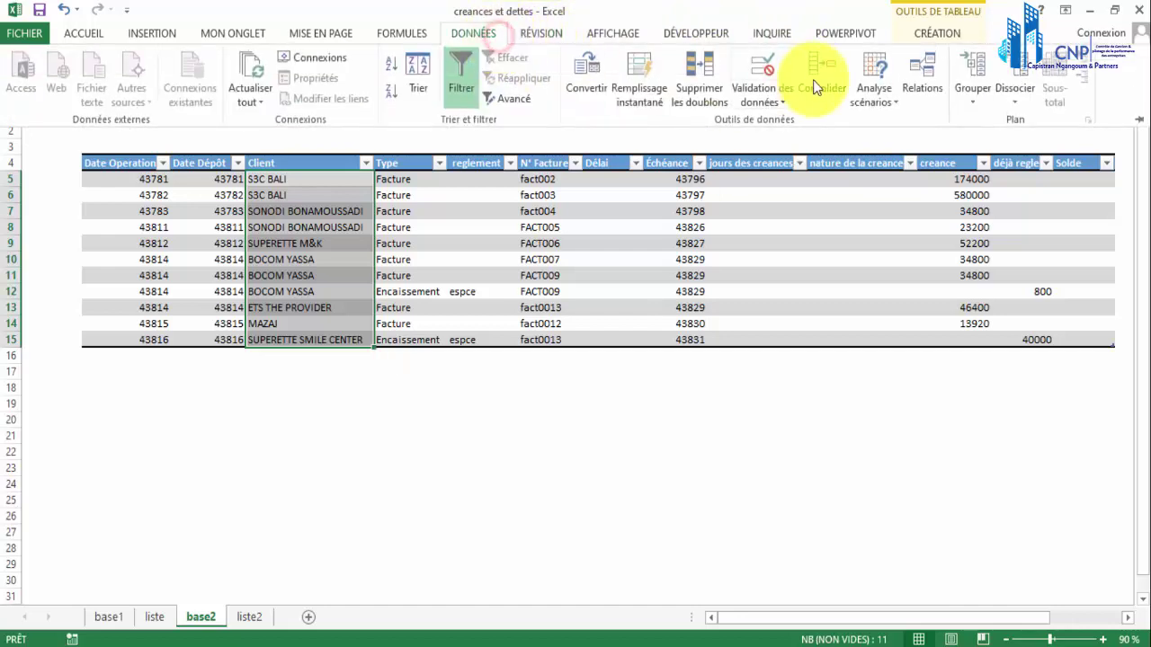
pyautogui.click(789, 99)
pyautogui.click(797, 120)
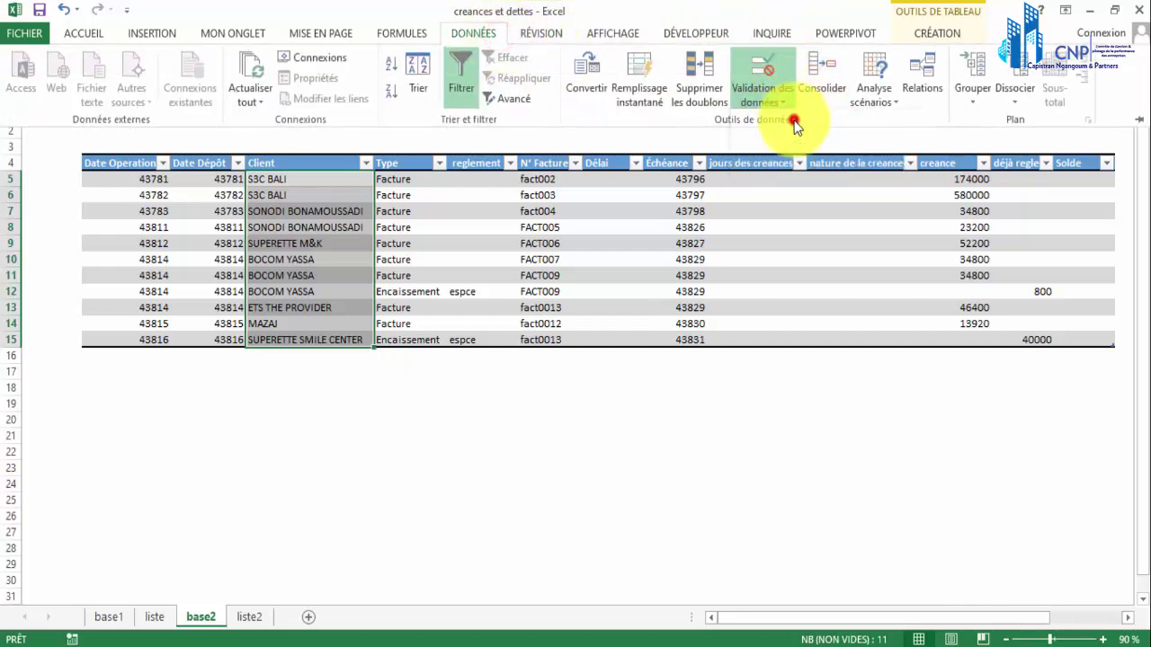
pyautogui.click(671, 271)
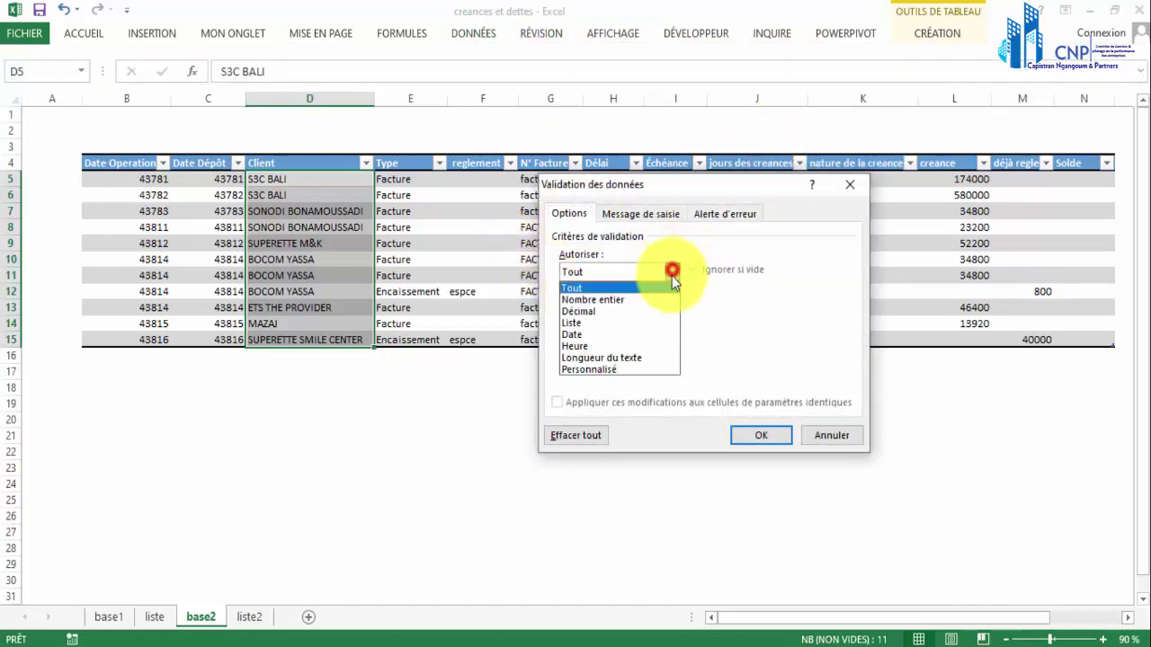
pyautogui.click(648, 327)
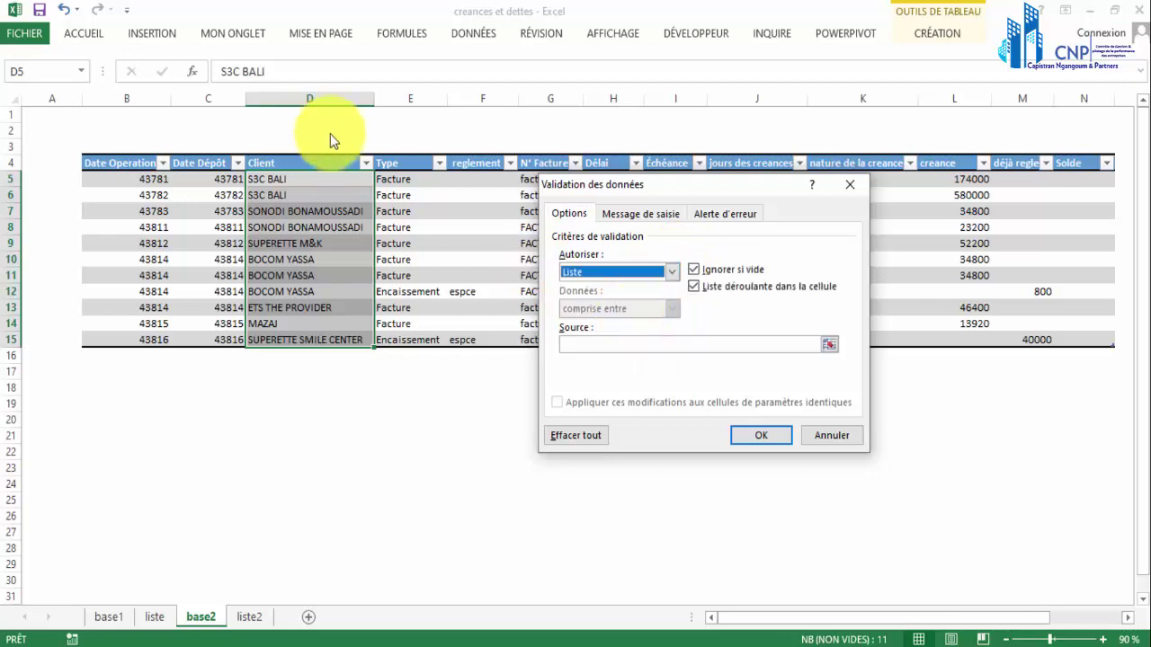
pyautogui.click(587, 342)
pyautogui.press('F3')
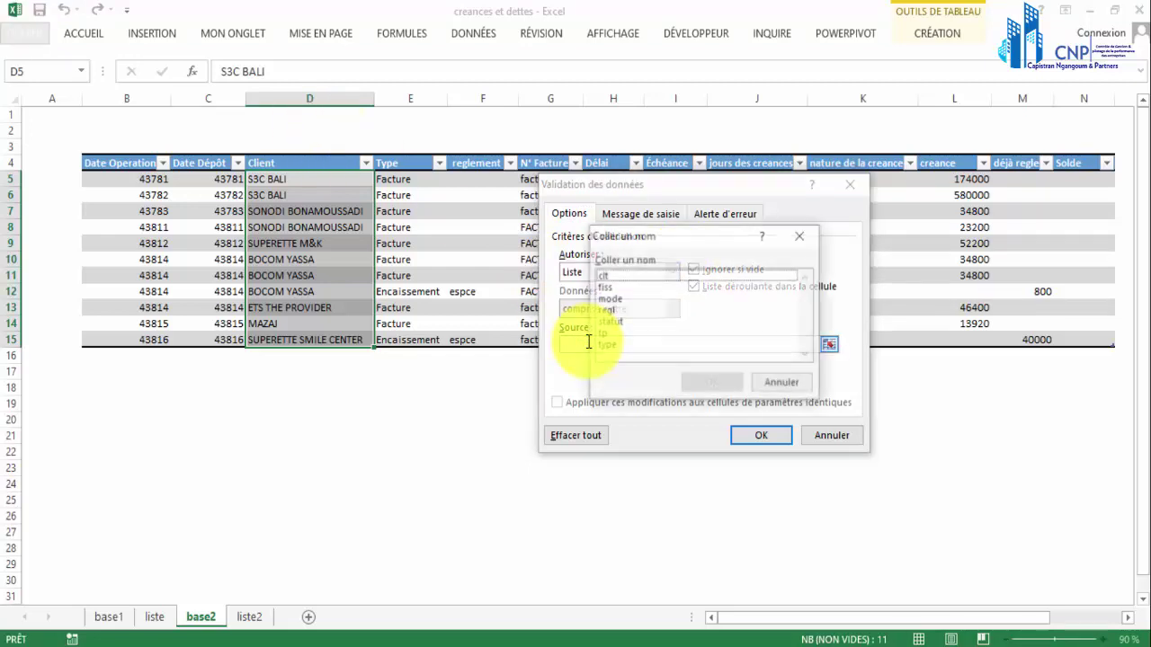
pyautogui.click(654, 277)
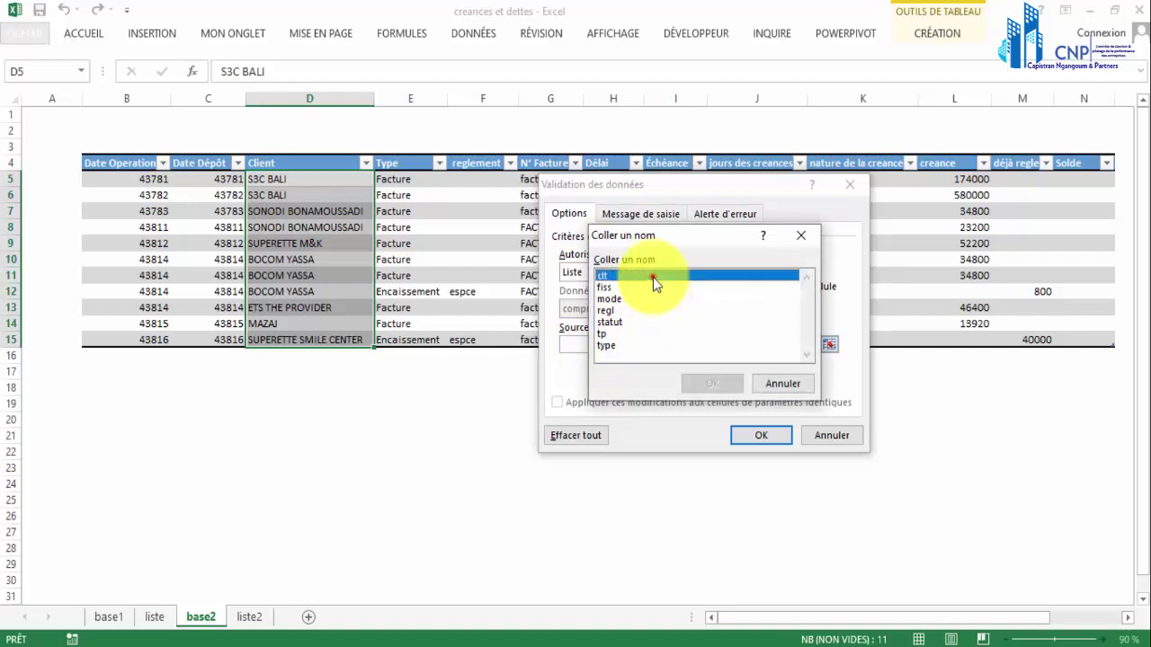
pyautogui.press('Return')
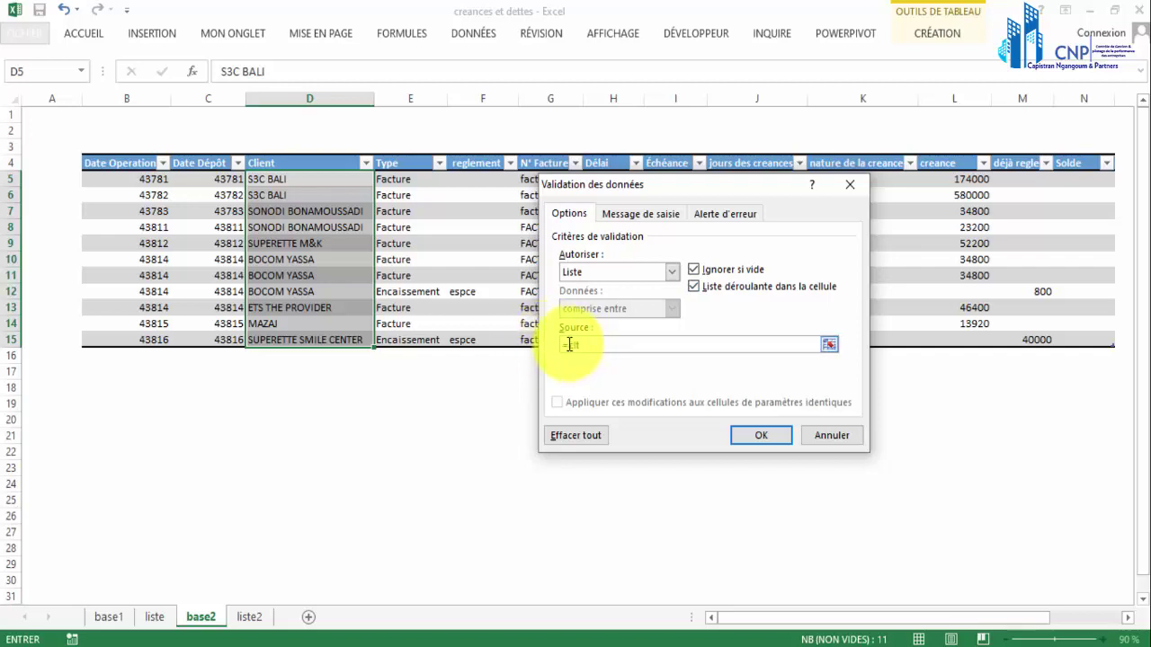
pyautogui.click(761, 437)
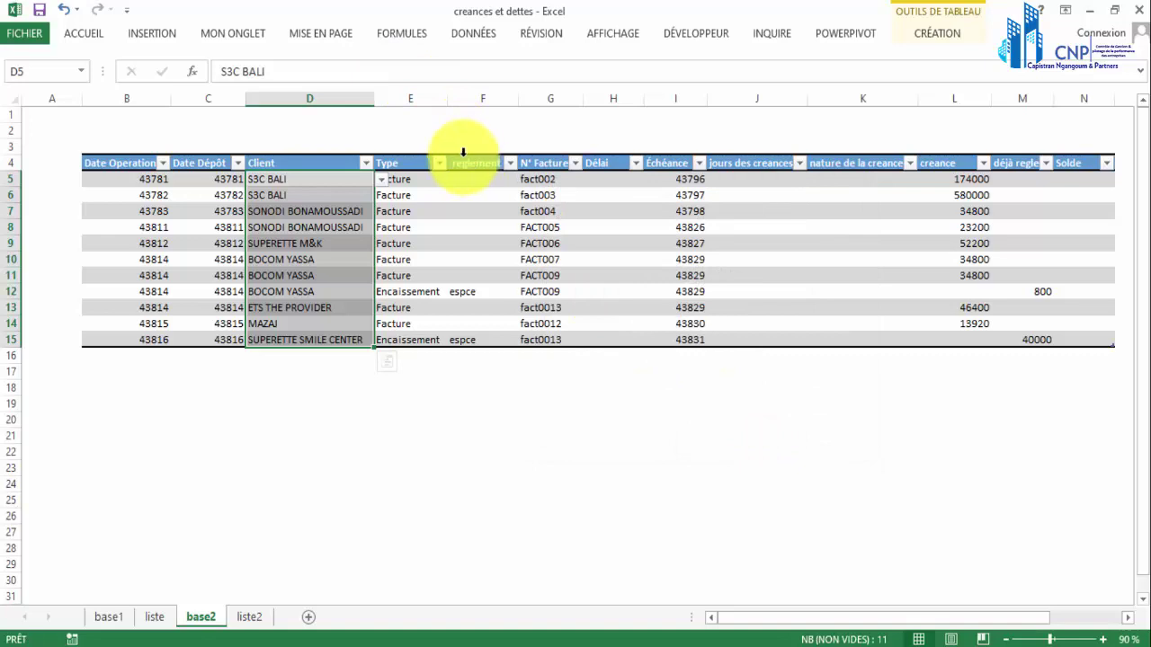
# Step: Apply list validation to the Type column cells, using the named range tp as the source
pyautogui.click(396, 157)
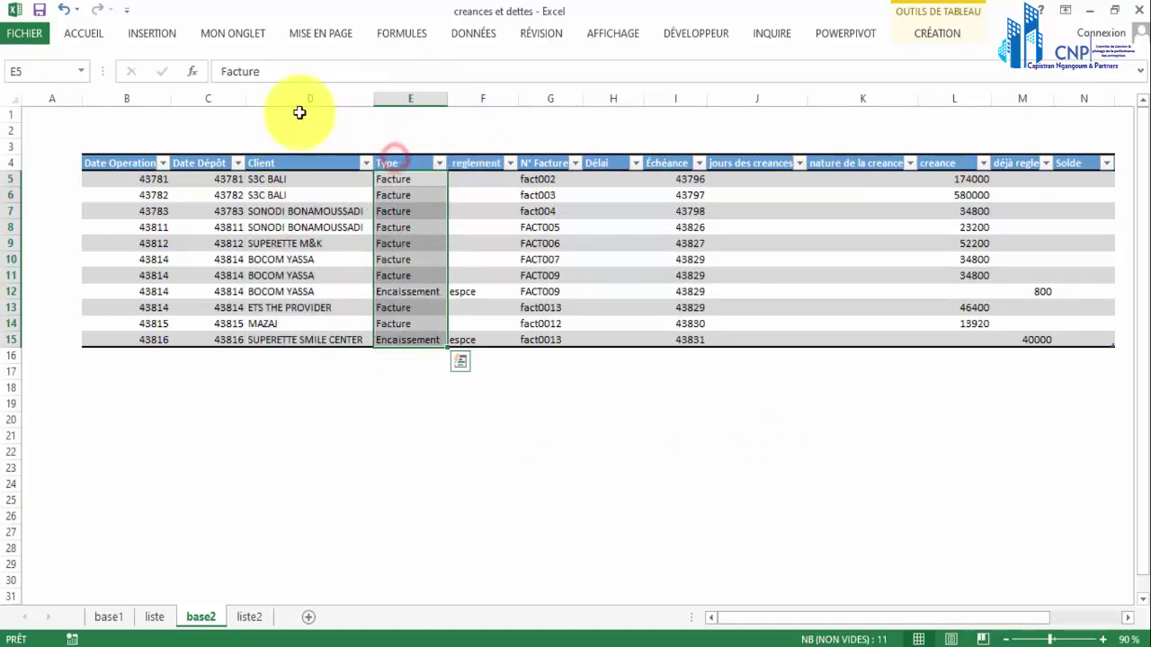
pyautogui.click(489, 34)
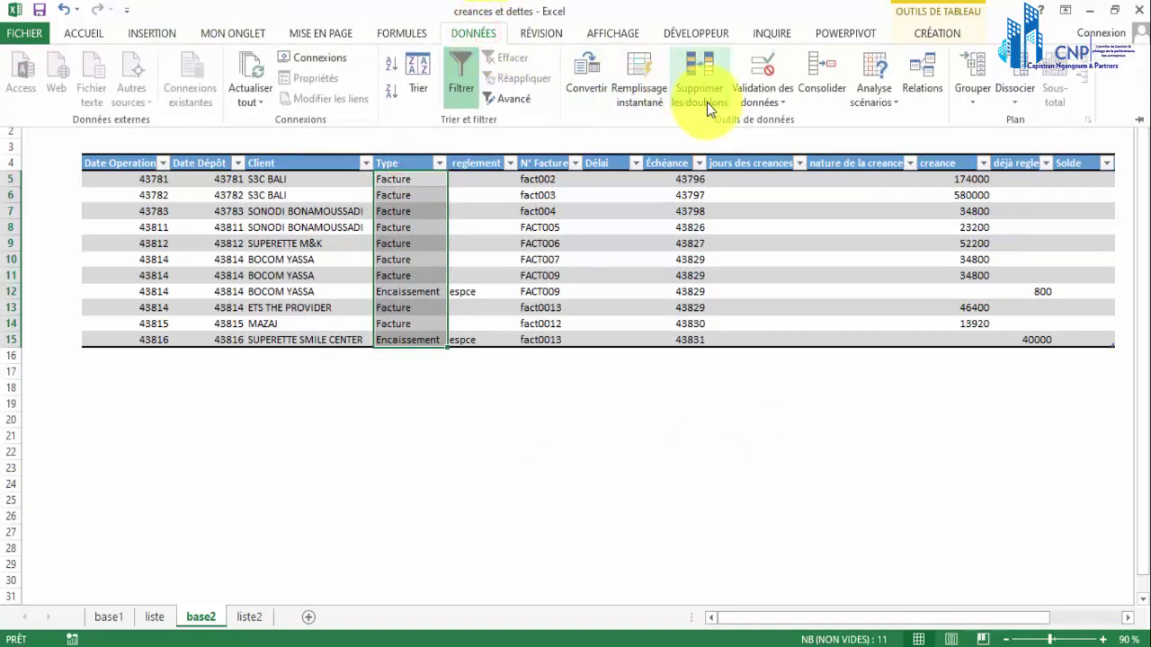
pyautogui.click(763, 92)
pyautogui.click(796, 121)
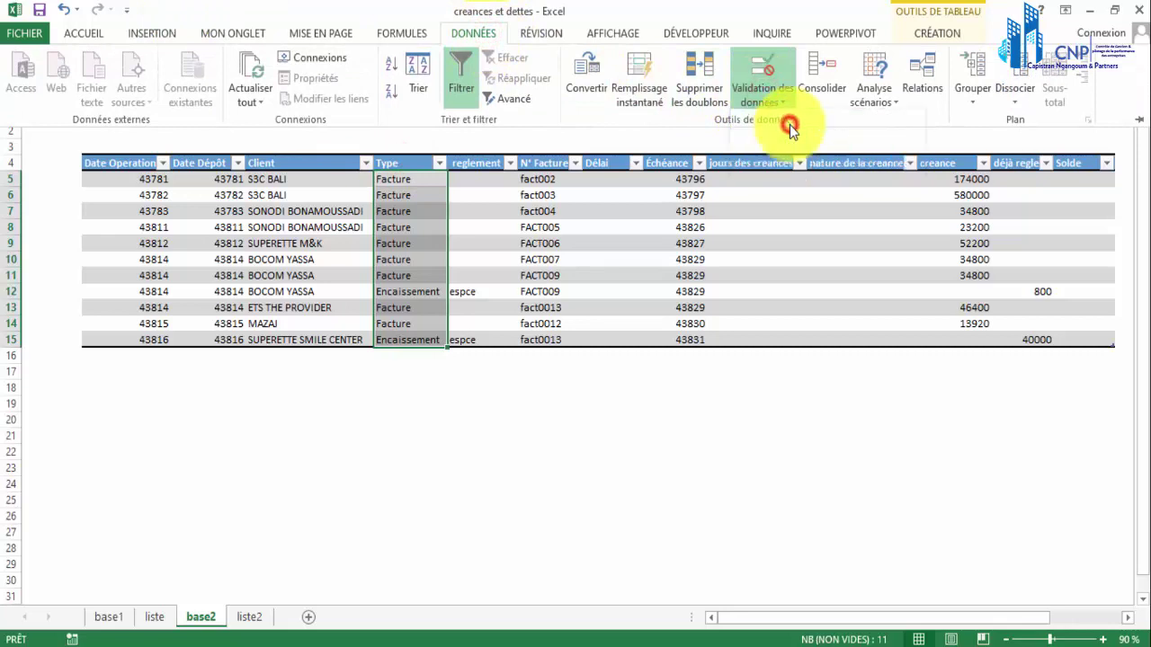
pyautogui.click(674, 274)
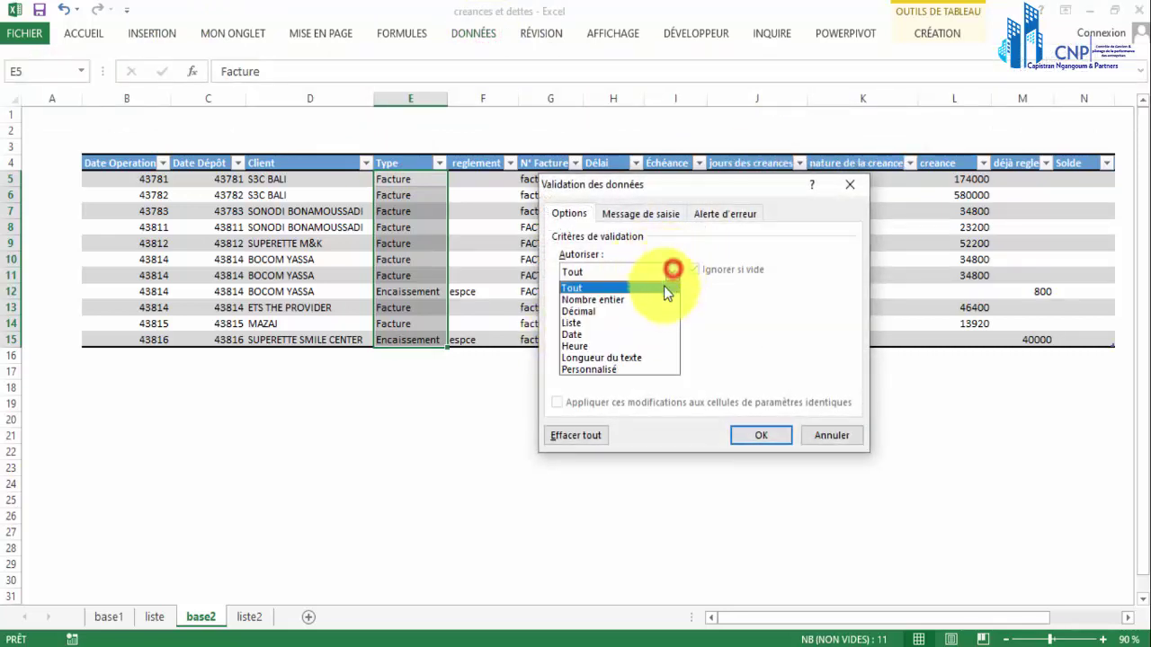
pyautogui.click(654, 321)
pyautogui.click(634, 346)
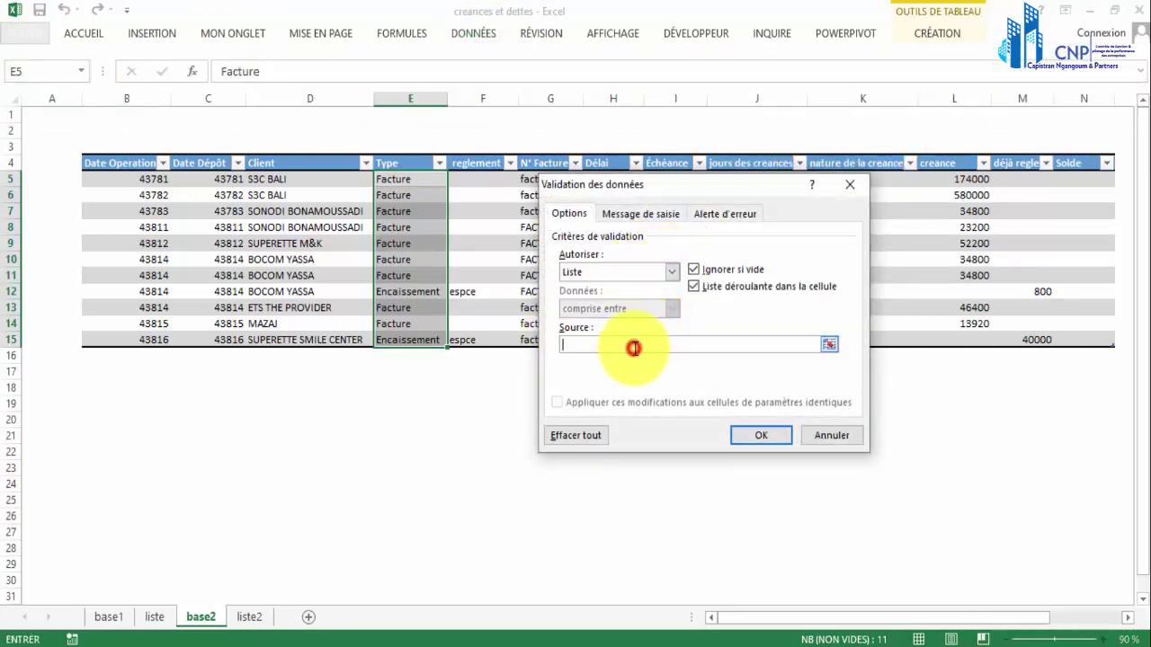
pyautogui.press('F3')
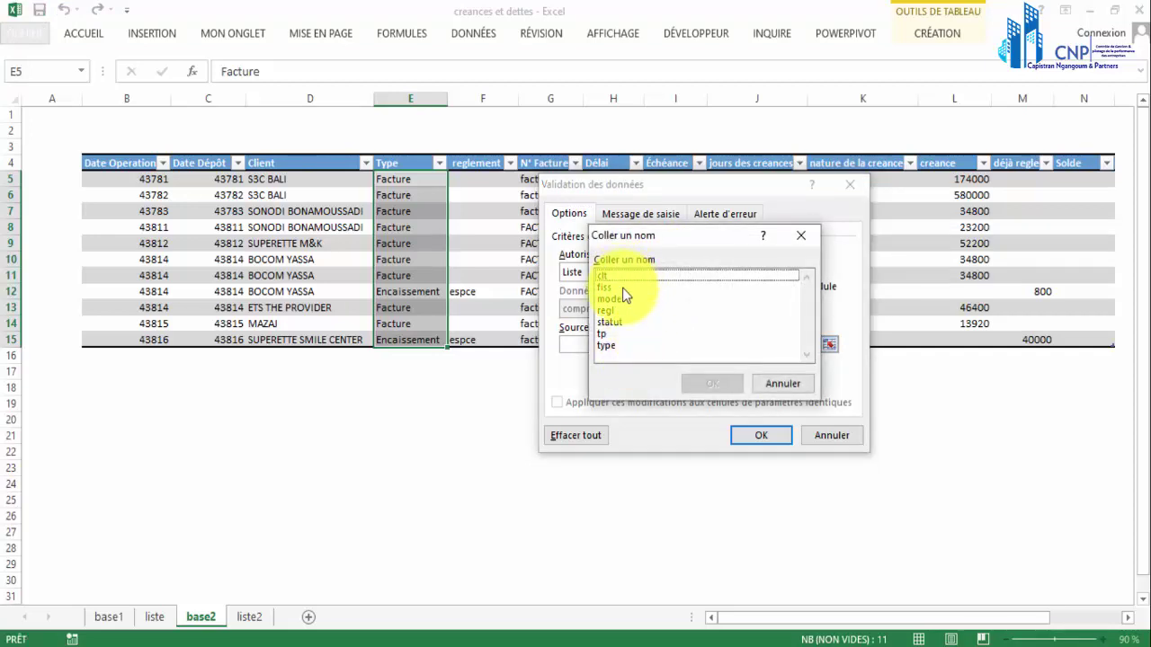
pyautogui.click(610, 335)
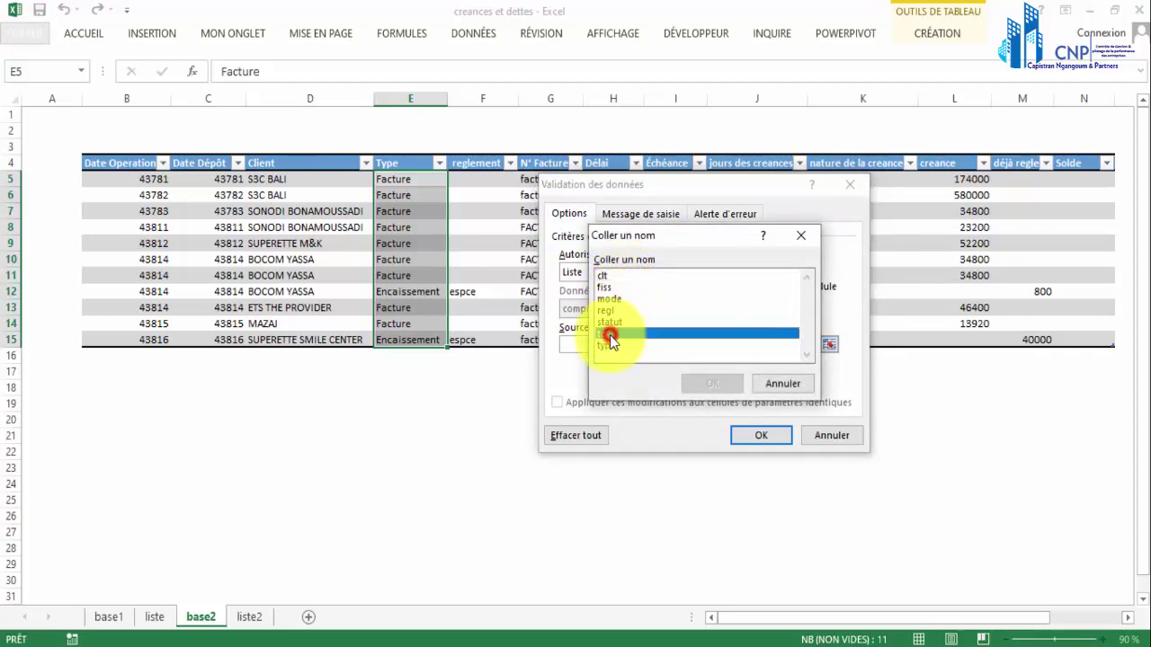
pyautogui.press('Return')
pyautogui.press('Return')
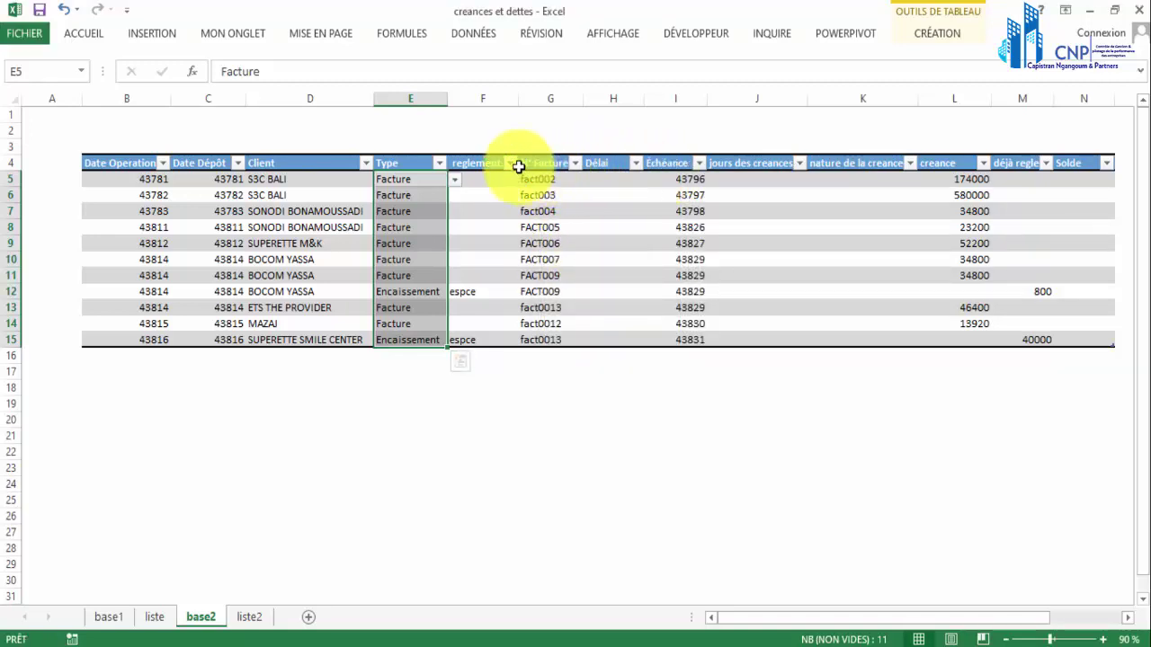
# Step: Widen the reglement column and apply list validation to its cells, using the named range regl as the source
pyautogui.moveTo(519, 103); pyautogui.dragTo(527, 110)
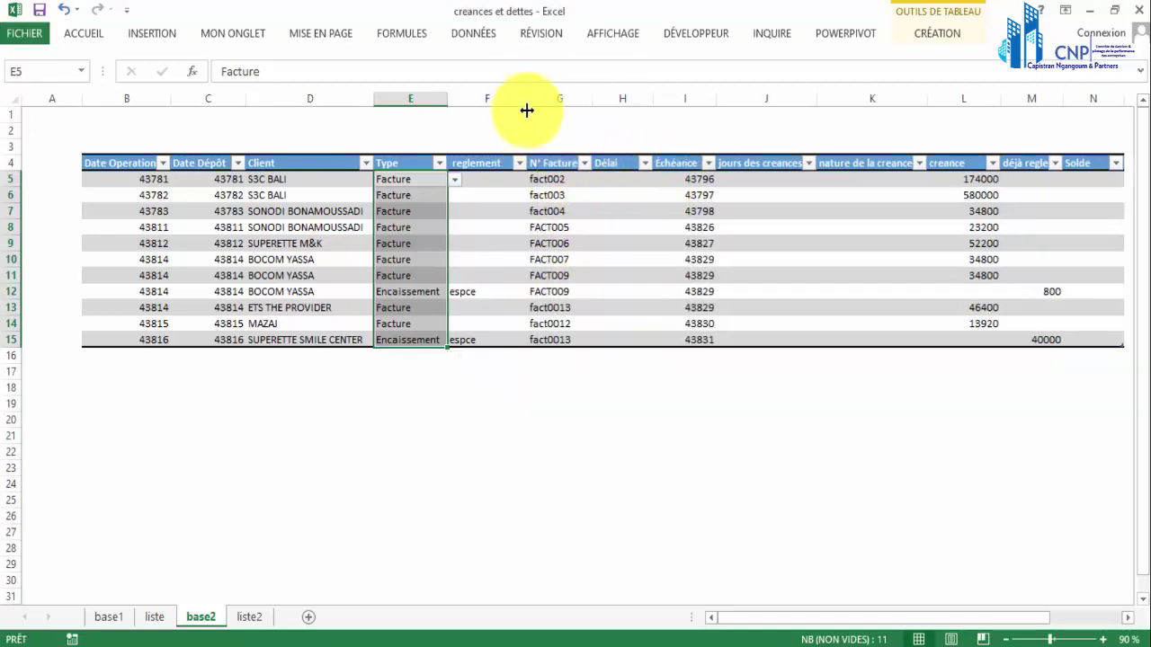
pyautogui.click(497, 151)
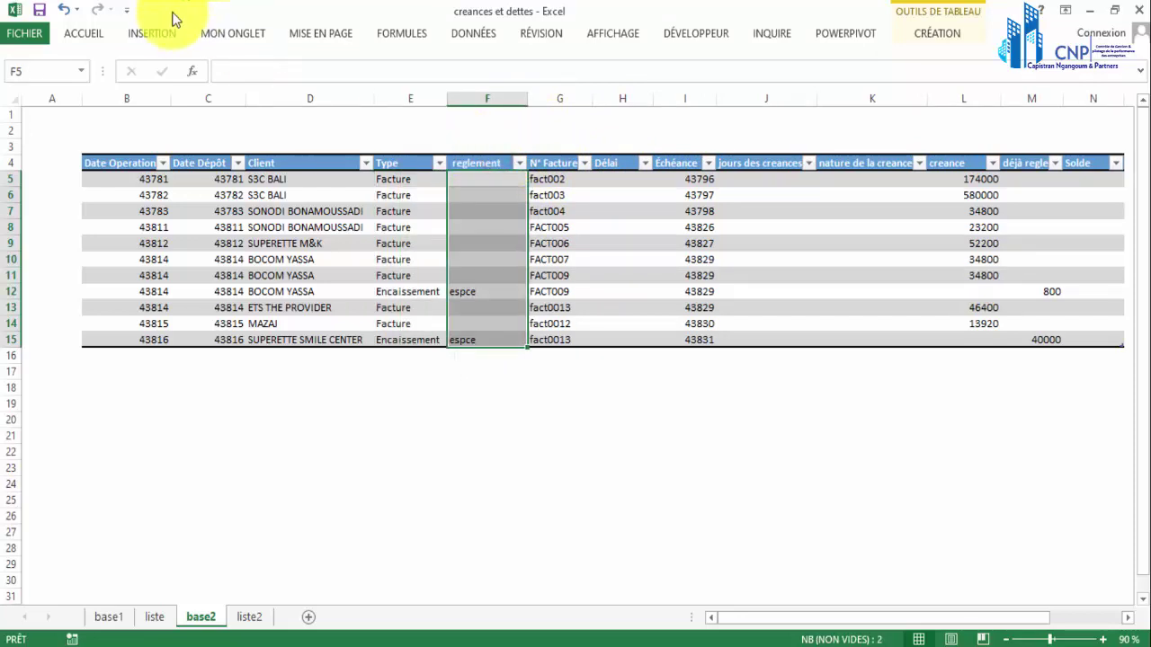
pyautogui.click(471, 33)
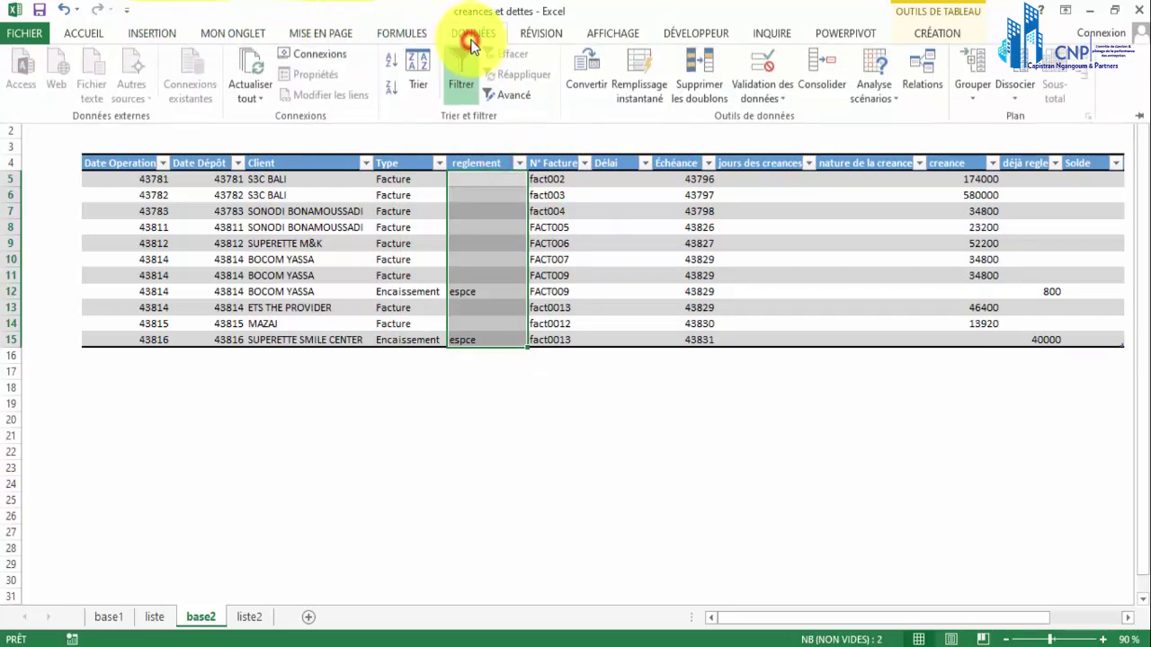
pyautogui.click(760, 104)
pyautogui.click(776, 128)
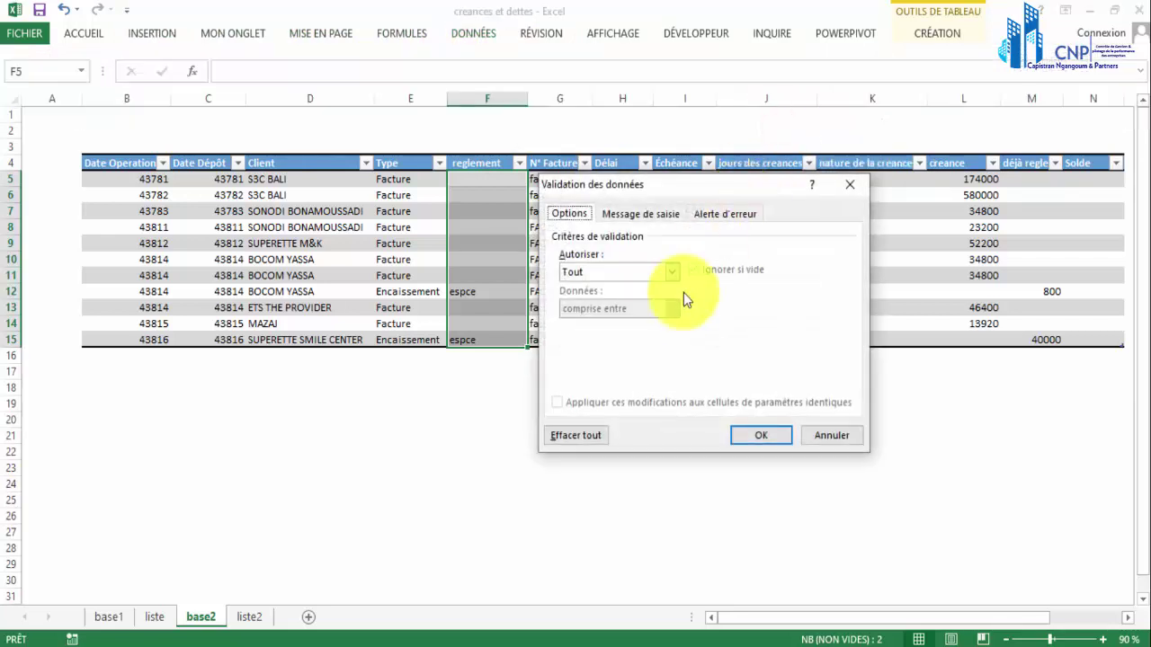
pyautogui.click(675, 274)
pyautogui.click(641, 330)
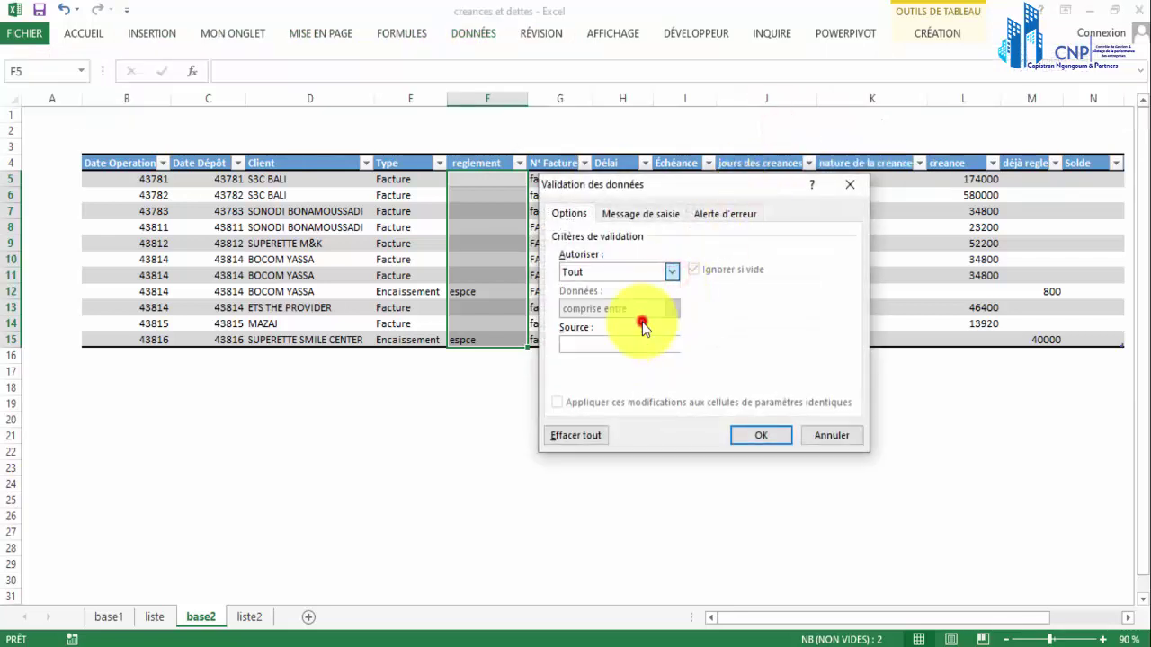
pyautogui.click(626, 342)
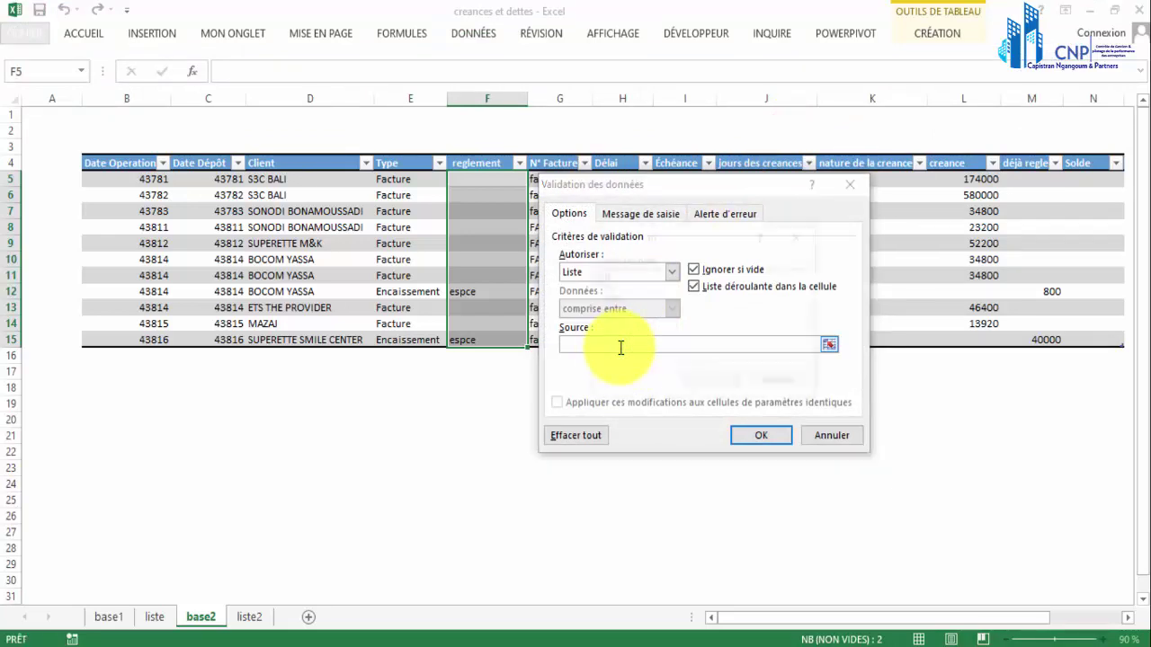
pyautogui.press('F3')
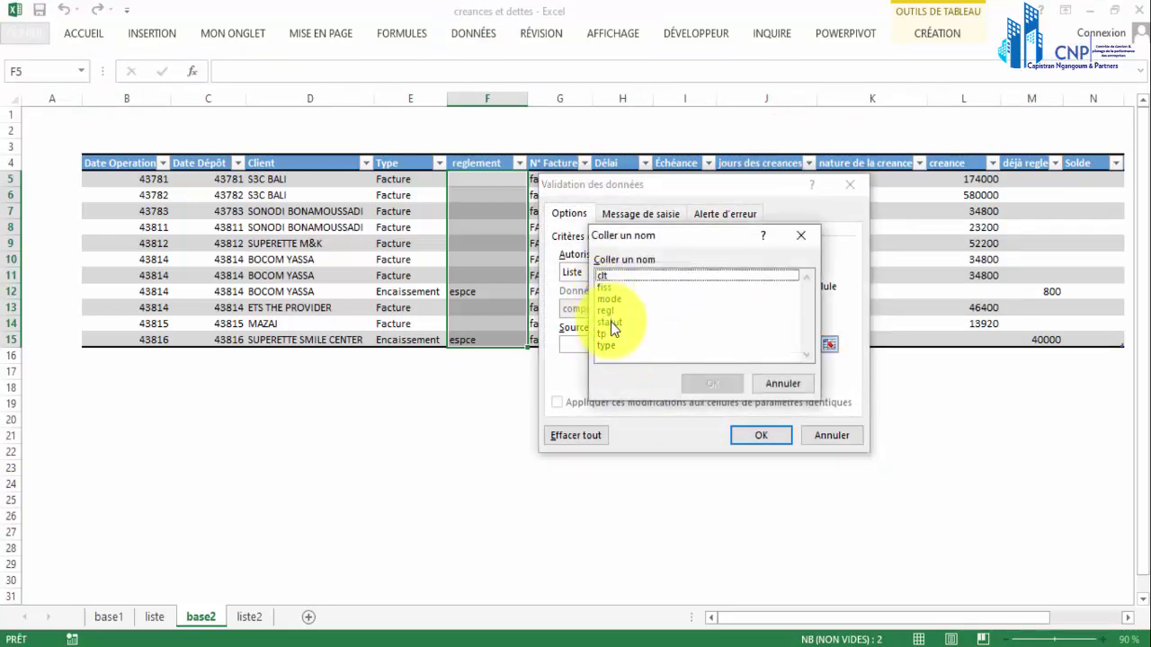
pyautogui.click(615, 312)
pyautogui.doubleClick(616, 312)
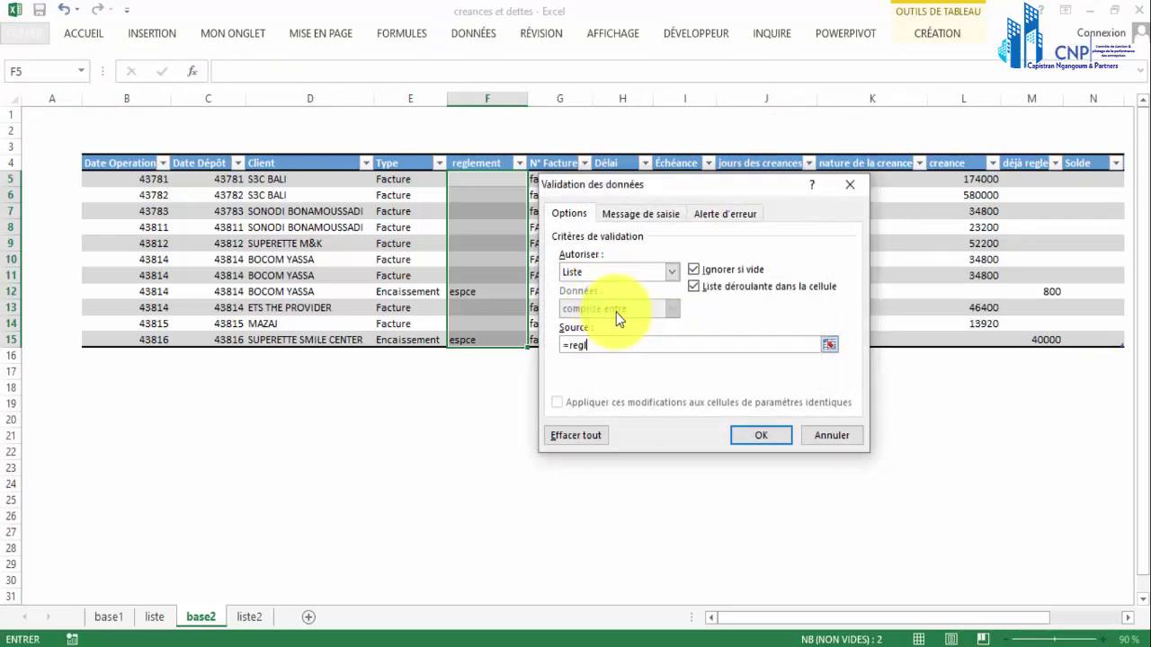
pyautogui.press('Return')
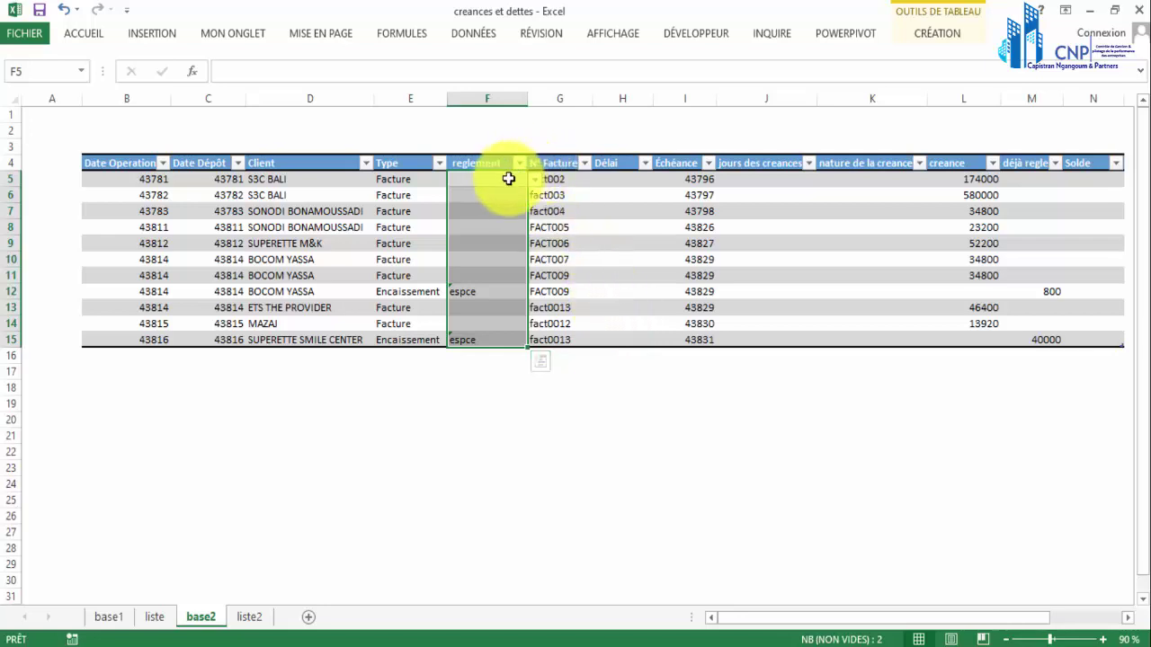
# Step: Check the options offered by the reglement drop-down in F12
pyautogui.click(503, 179)
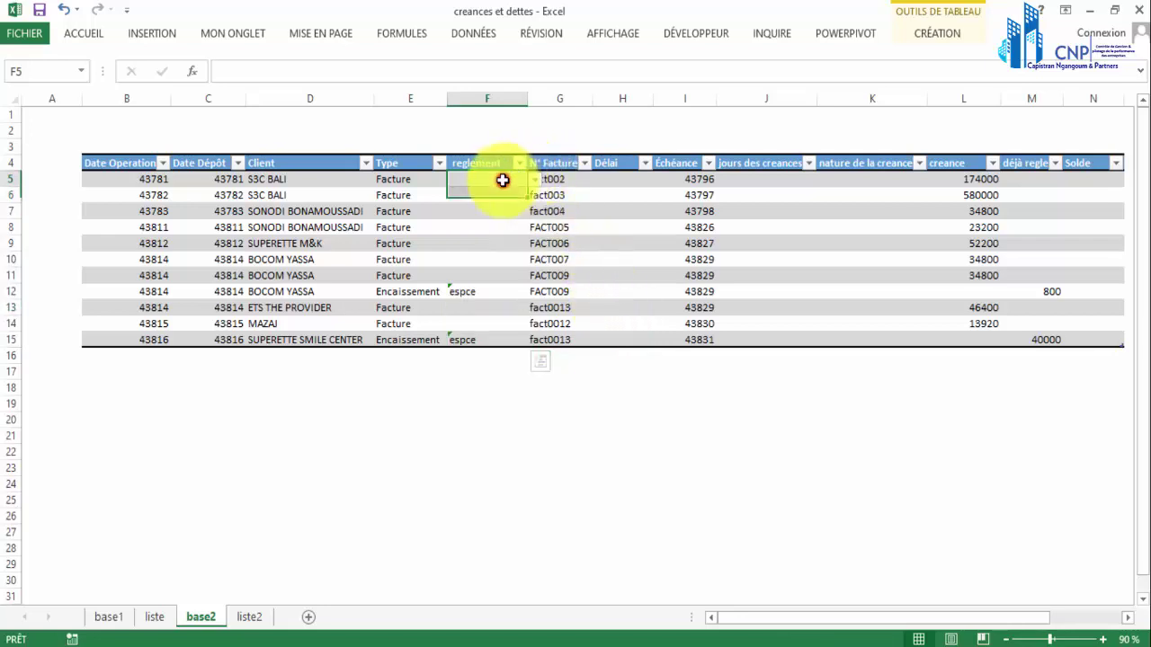
pyautogui.click(487, 291)
pyautogui.click(536, 293)
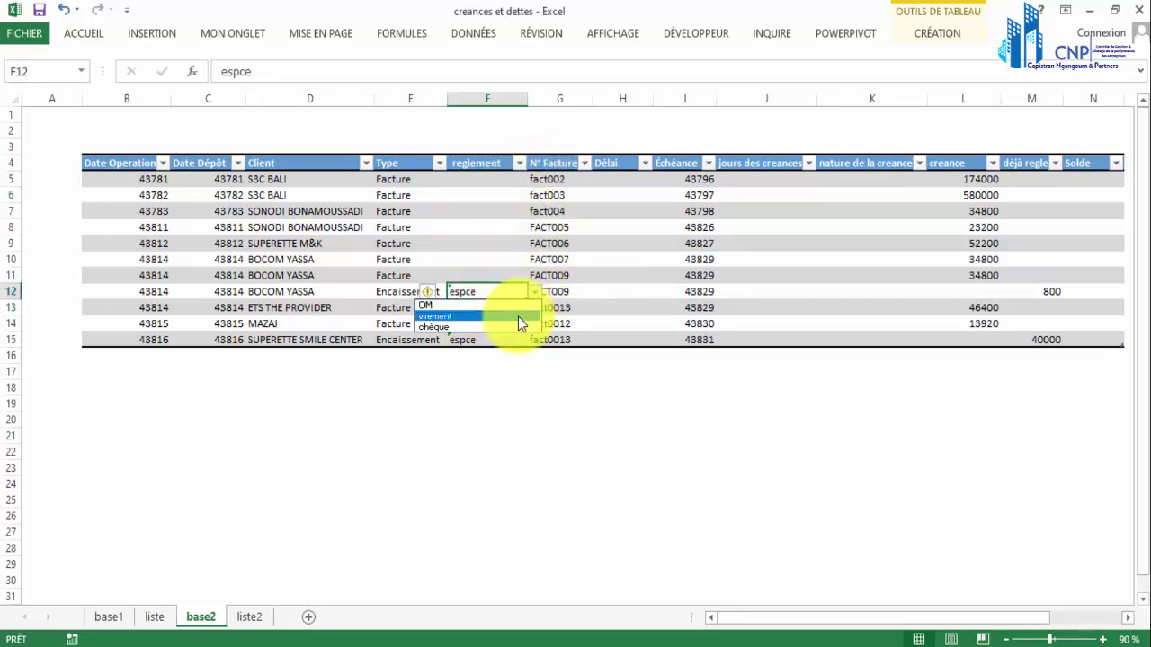
pyautogui.click(372, 403)
pyautogui.click(478, 157)
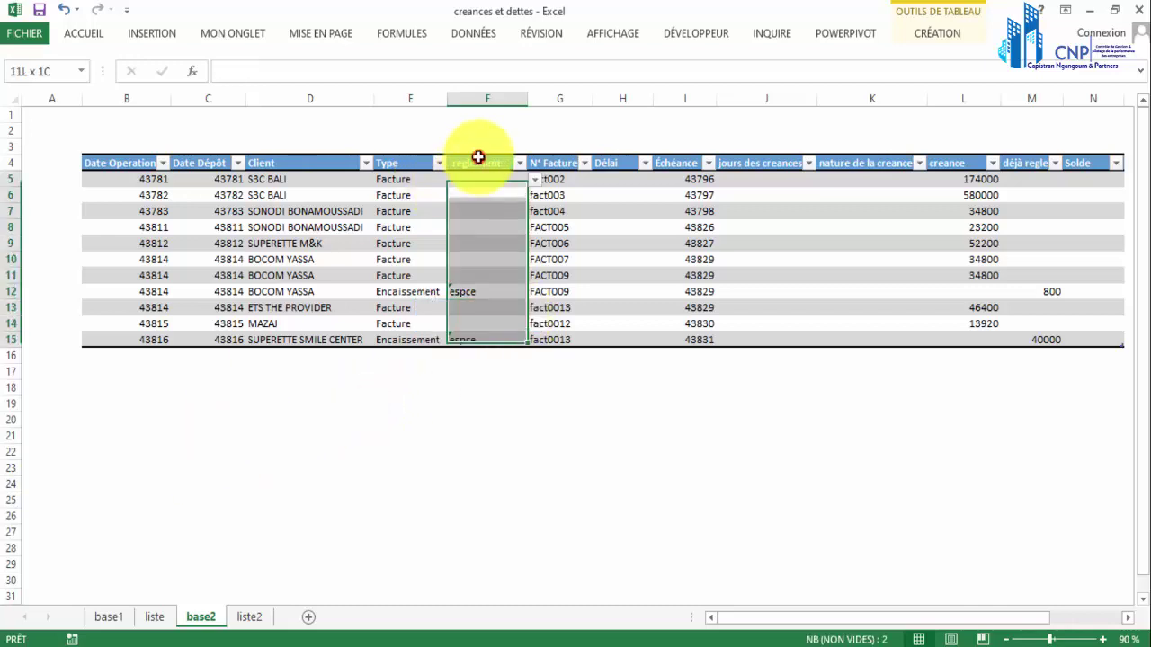
# Step: Add espece as a new entry in H6, below the mode reglement table on liste2
pyautogui.click(250, 617)
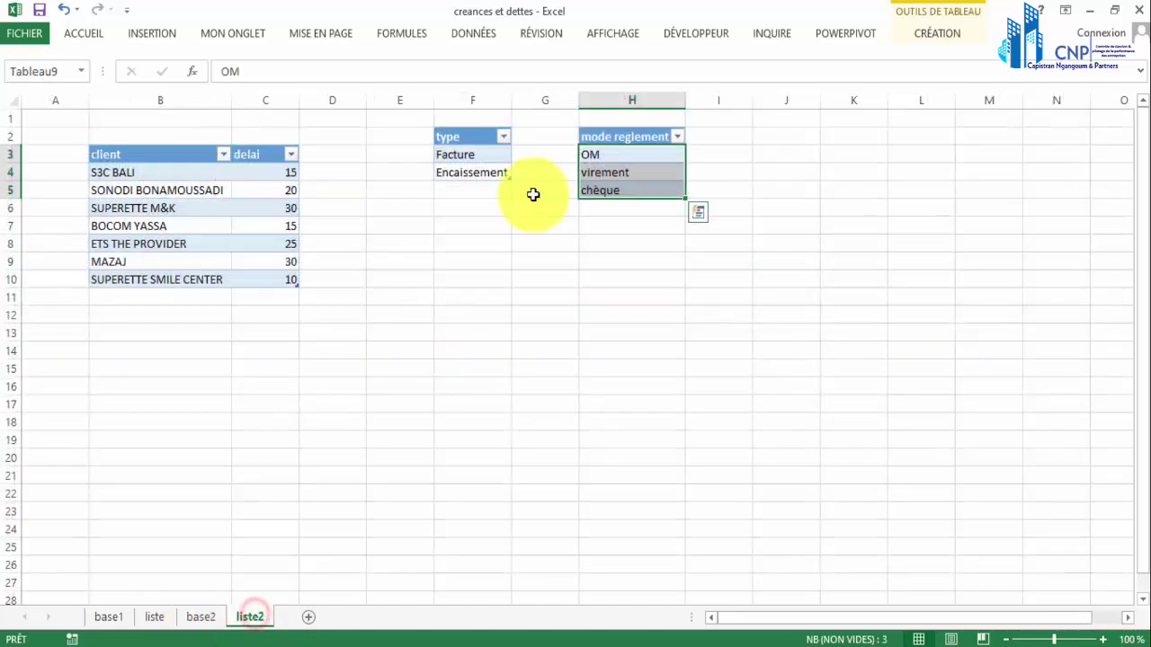
pyautogui.click(605, 210)
pyautogui.write('e')
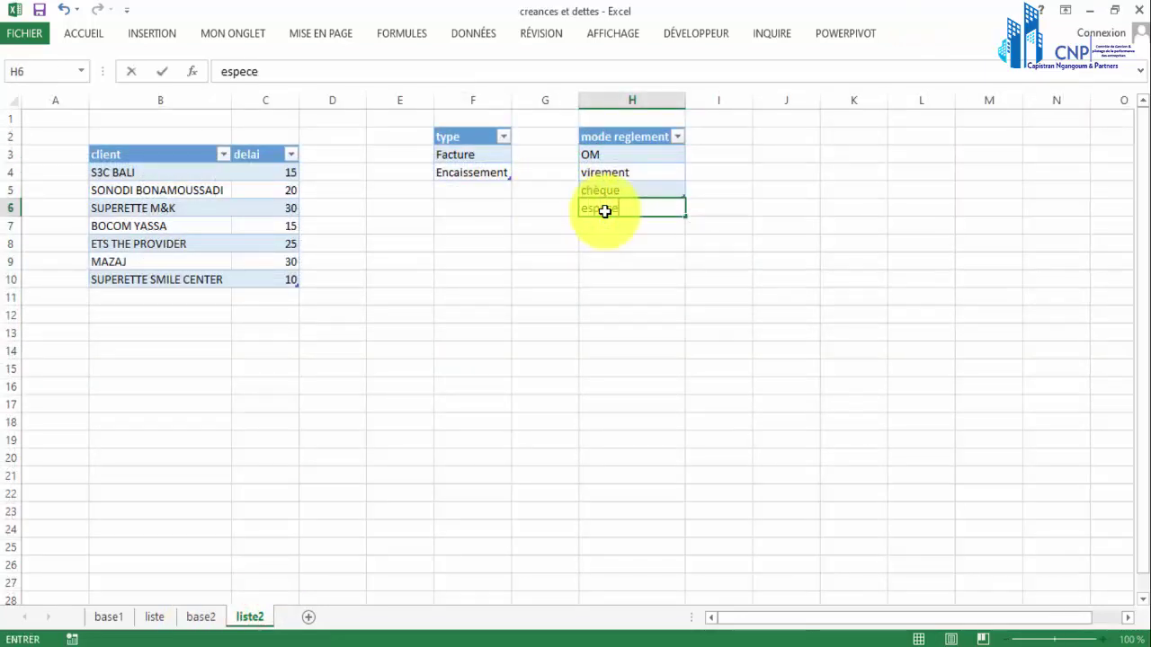
pyautogui.write('spece')
pyautogui.press('Return')
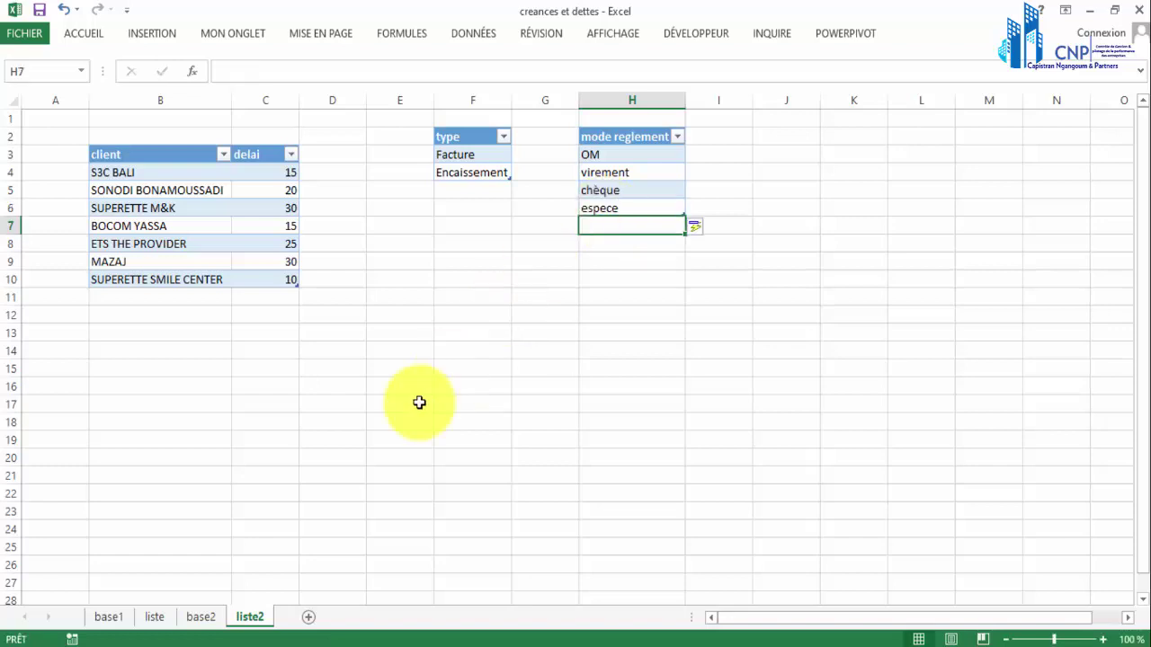
# Step: Choose espece from the drop-down list in reglement cell F5 on base2
pyautogui.click(213, 619)
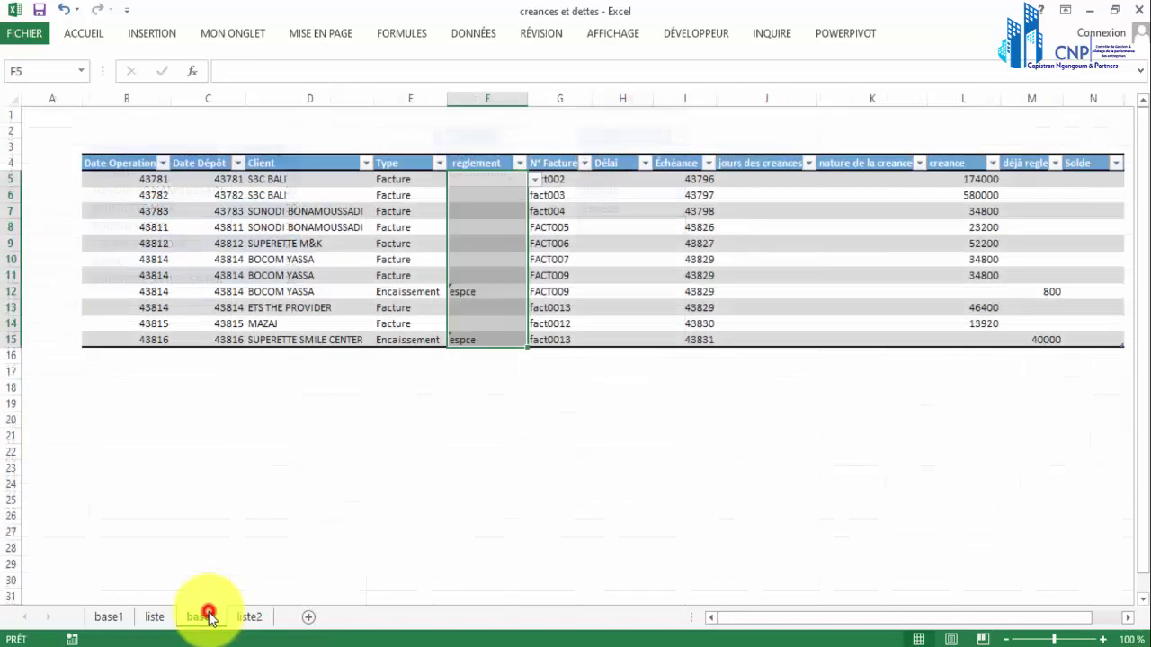
pyautogui.click(502, 186)
pyautogui.click(535, 179)
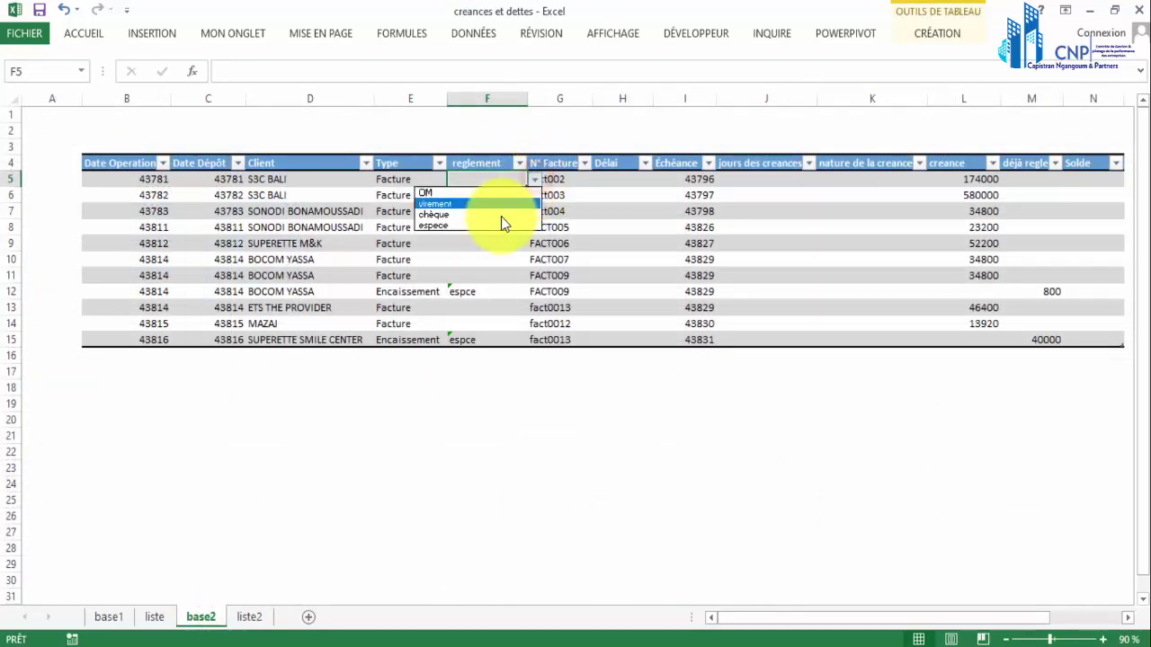
pyautogui.click(500, 226)
# Step: Replace the misspelled reglement entry in F12 with espece from the drop-down list
pyautogui.click(486, 275)
pyautogui.click(483, 293)
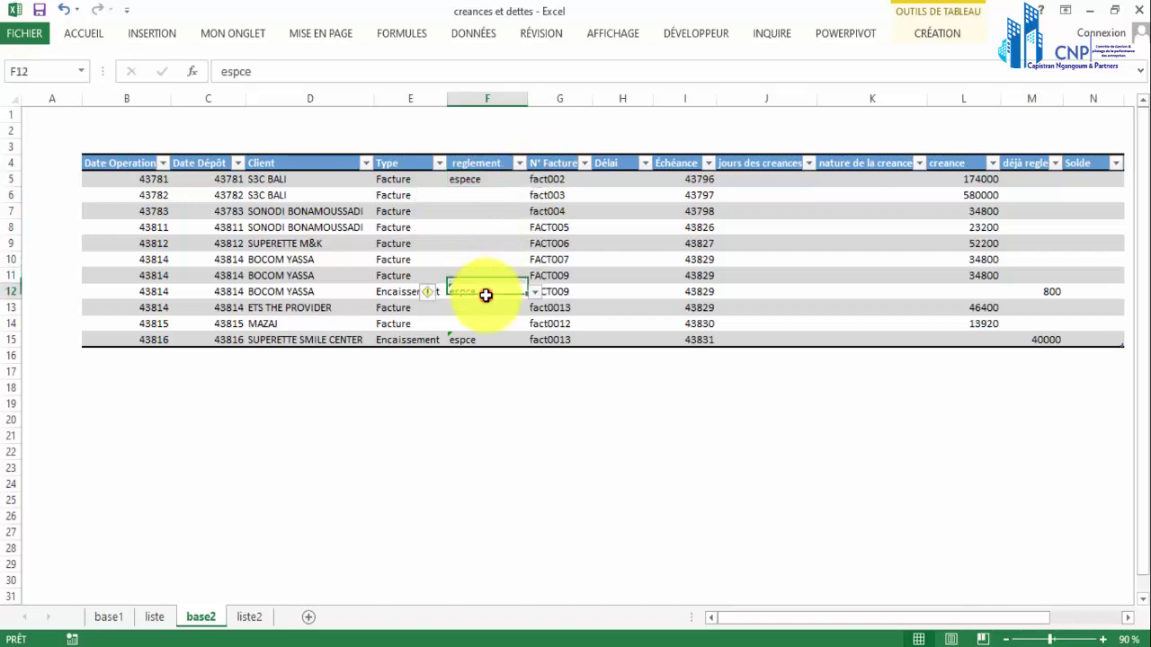
pyautogui.click(538, 292)
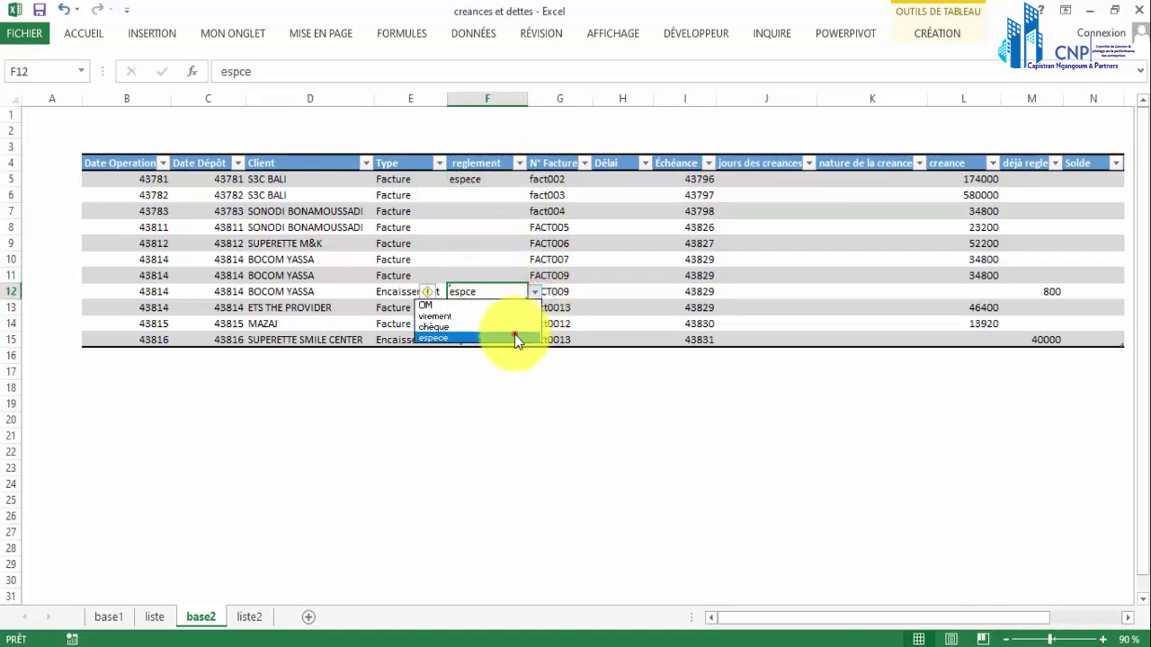
pyautogui.click(514, 333)
# Step: Try to choose espece for reglement cell F15, and clear the entry in F5
pyautogui.click(482, 339)
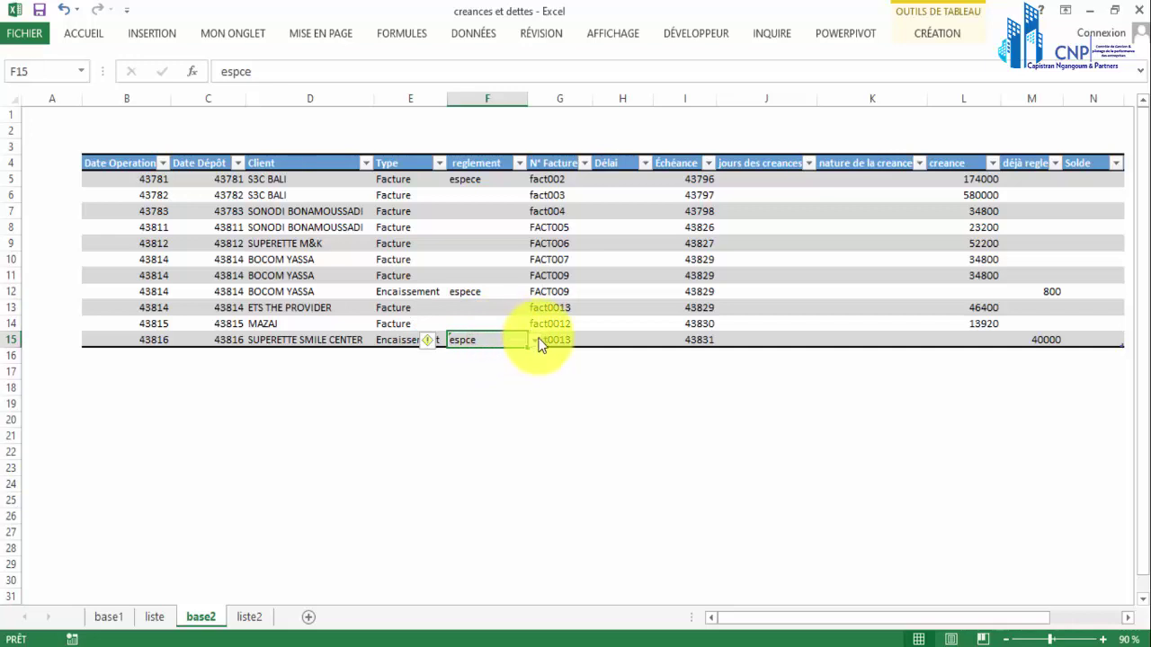
pyautogui.click(538, 341)
pyautogui.click(496, 388)
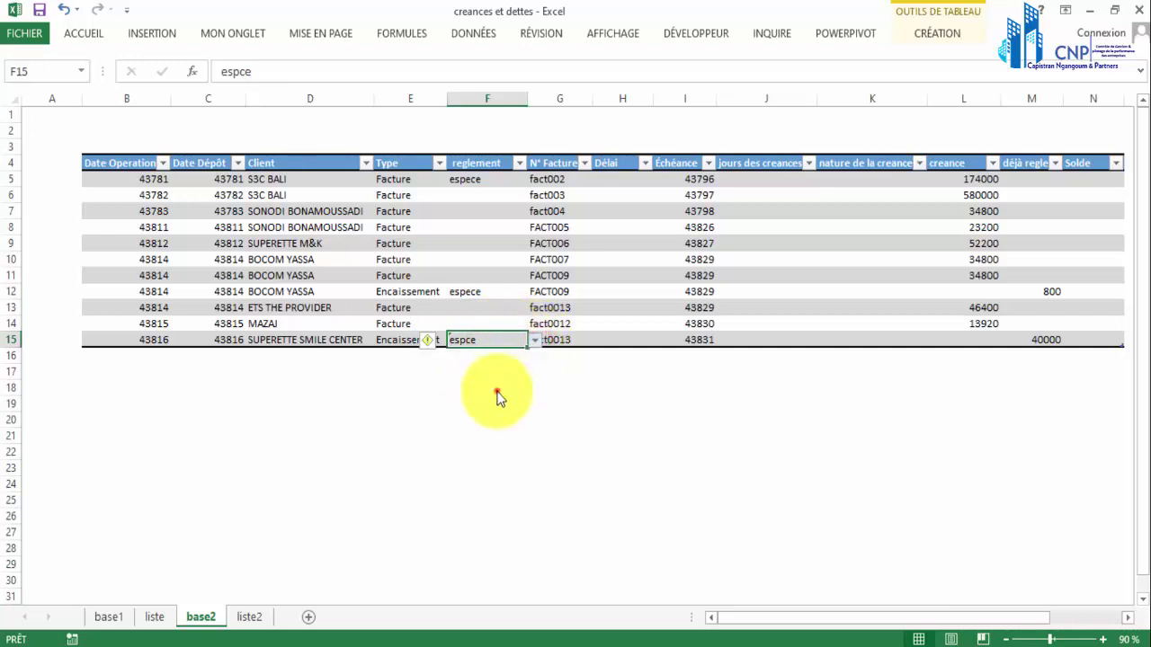
pyautogui.click(481, 183)
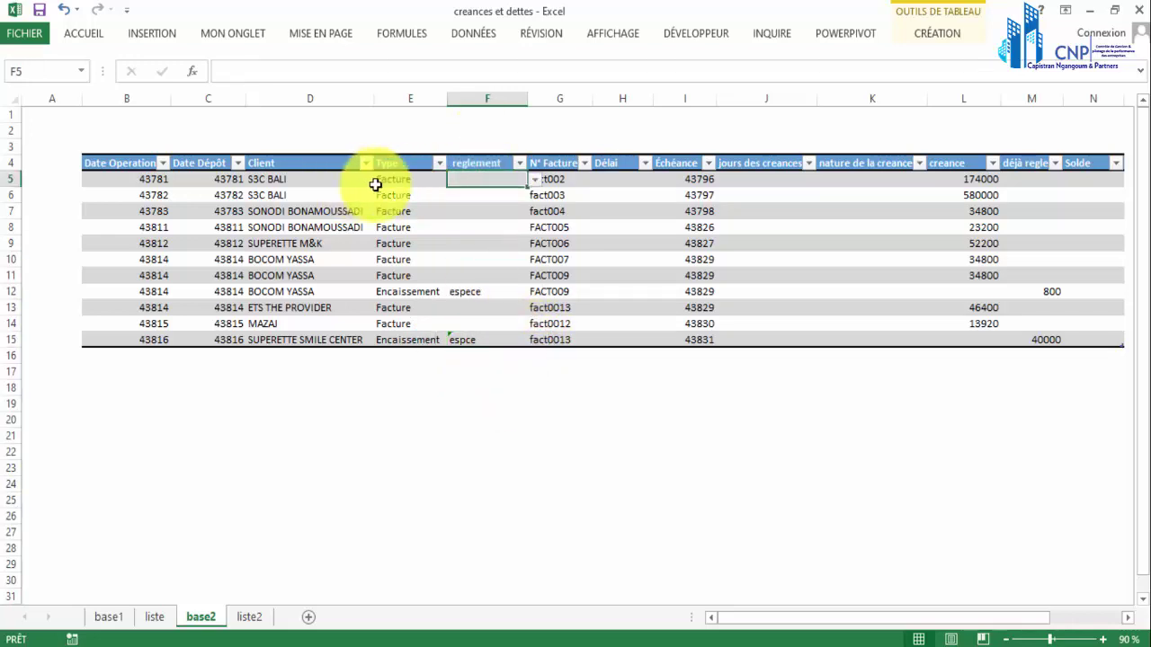
pyautogui.click(421, 184)
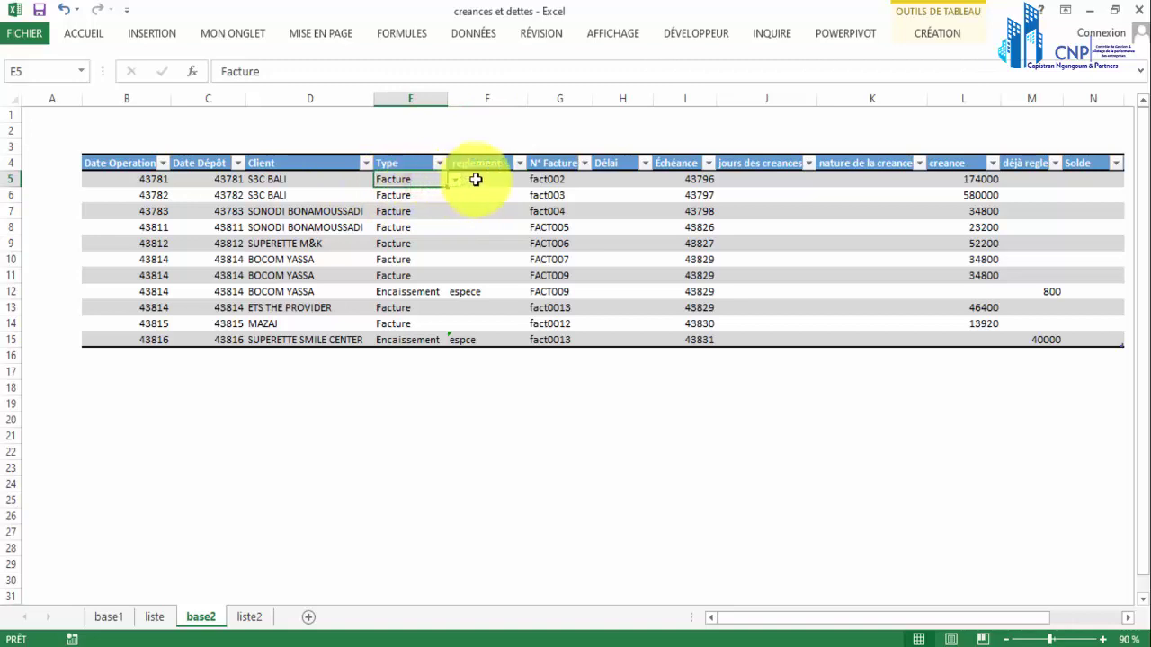
pyautogui.moveTo(475, 180); pyautogui.dragTo(477, 343)
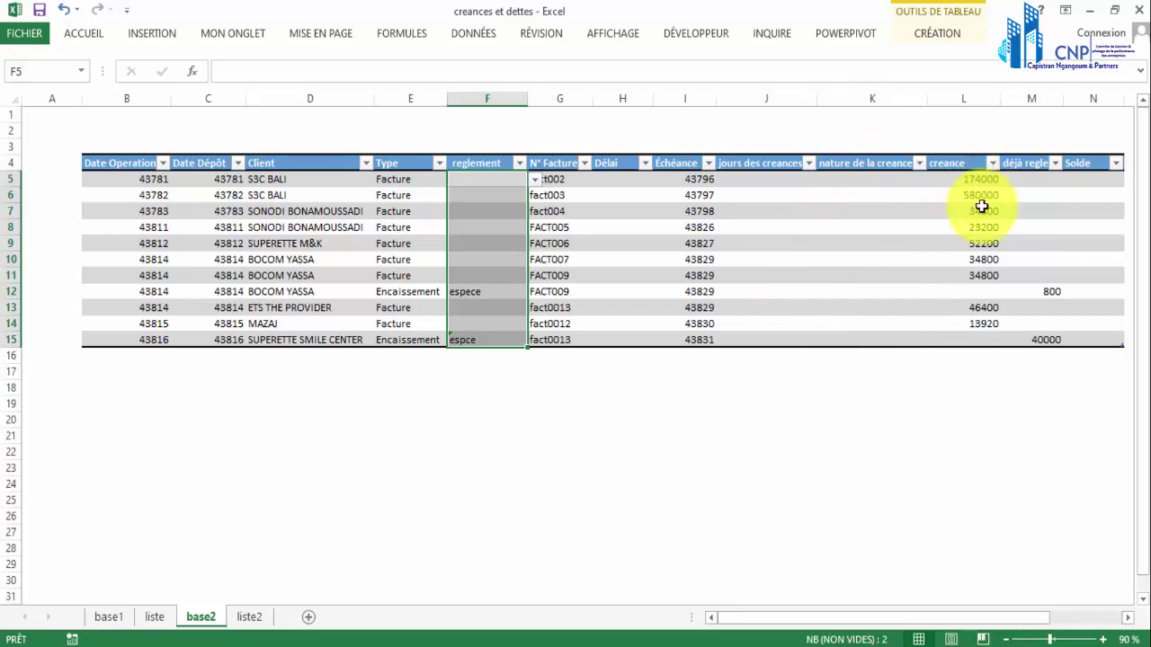
pyautogui.hotkey('ctrl', 'v')
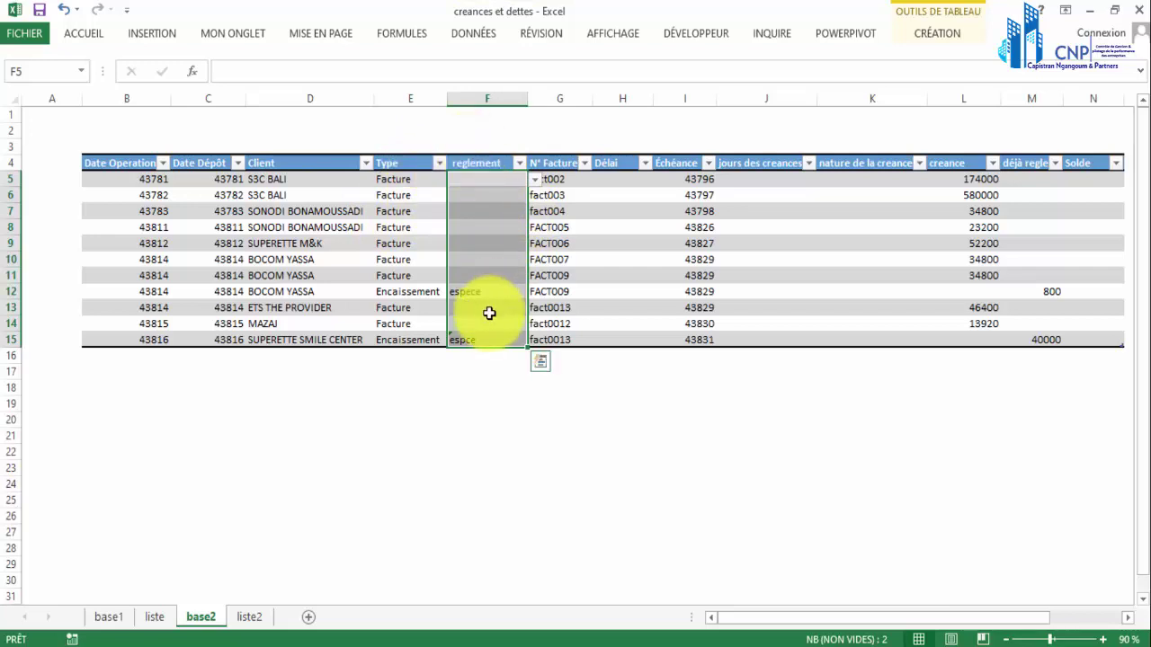
pyautogui.click(494, 186)
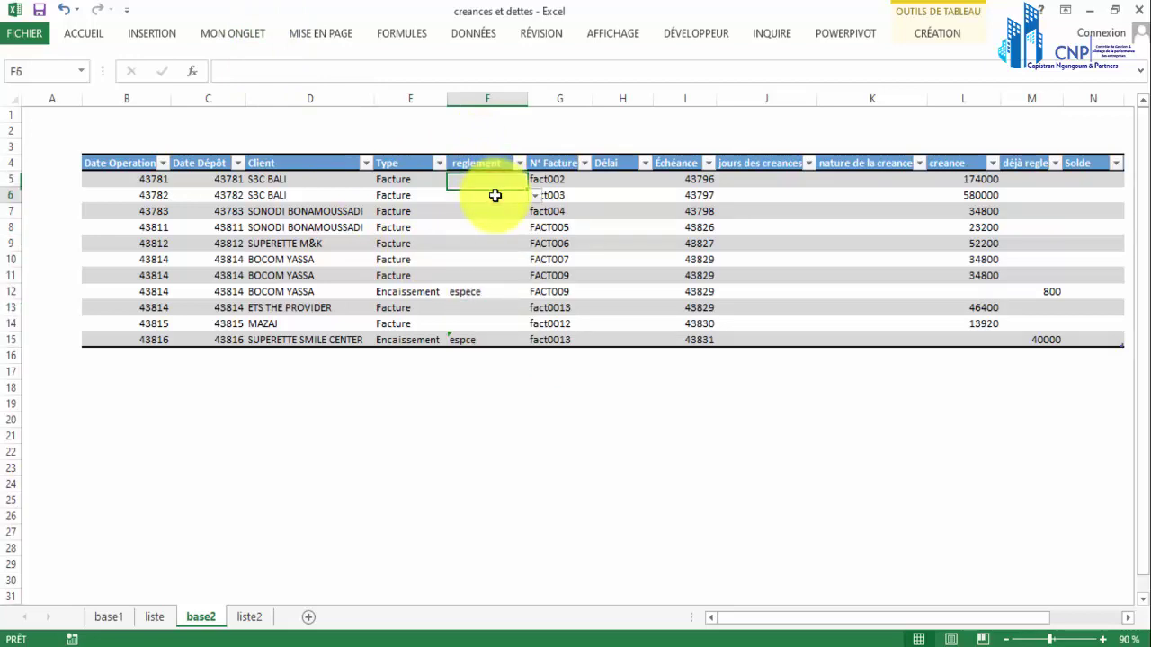
pyautogui.click(497, 255)
pyautogui.click(505, 227)
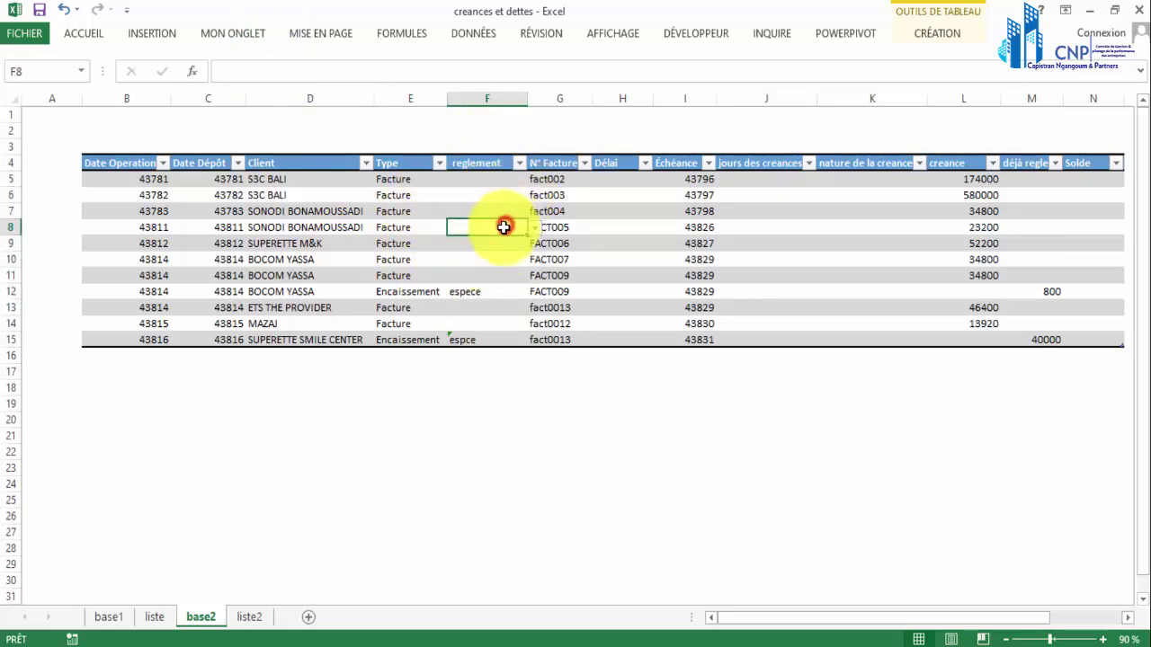
pyautogui.moveTo(597, 169); pyautogui.dragTo(590, 169)
pyautogui.click(440, 228)
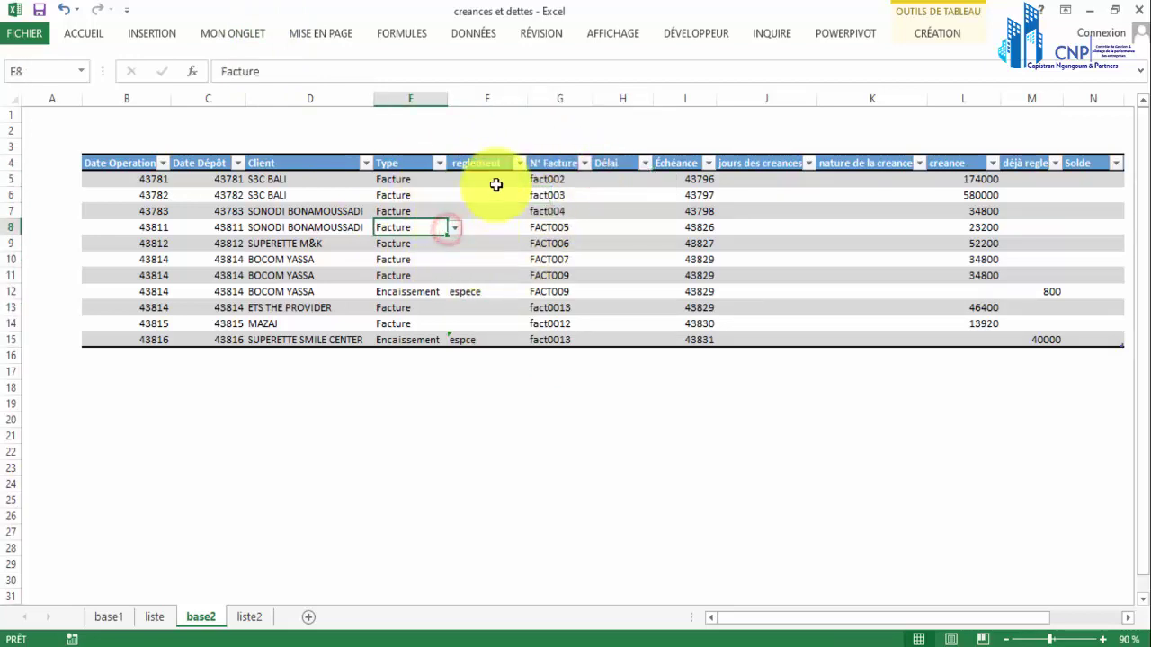
# Step: Start a formula-based conditional formatting rule for reglement cells F5:F15 with the formula =$E5="Facture"
pyautogui.moveTo(488, 178); pyautogui.dragTo(471, 344)
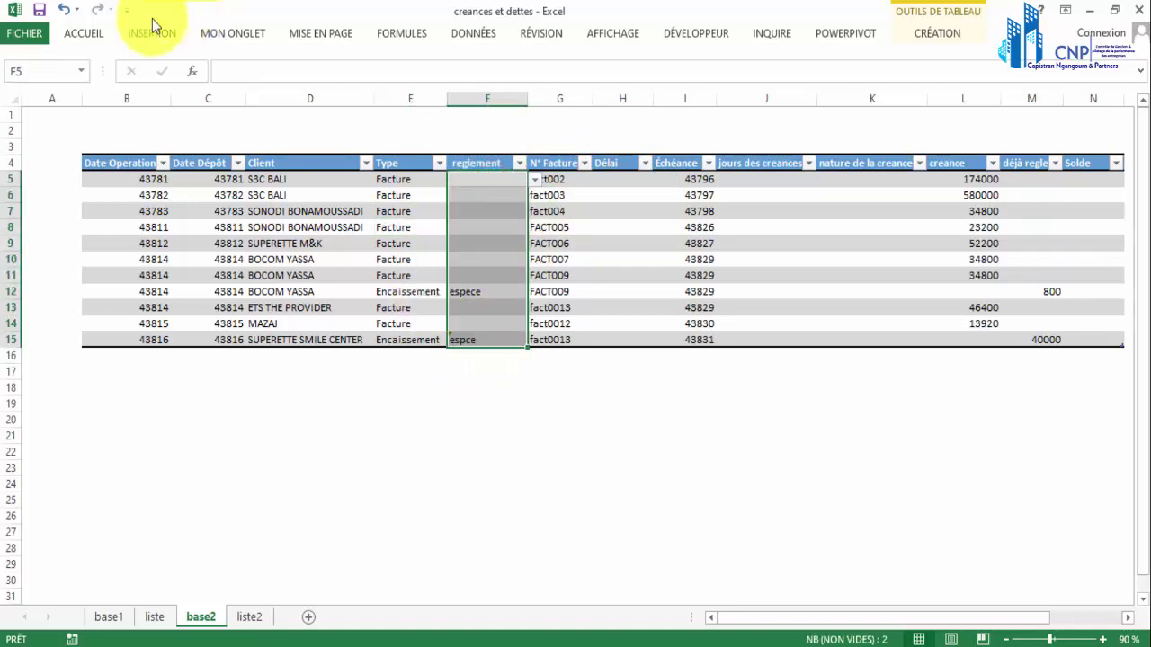
pyautogui.click(97, 34)
pyautogui.click(722, 85)
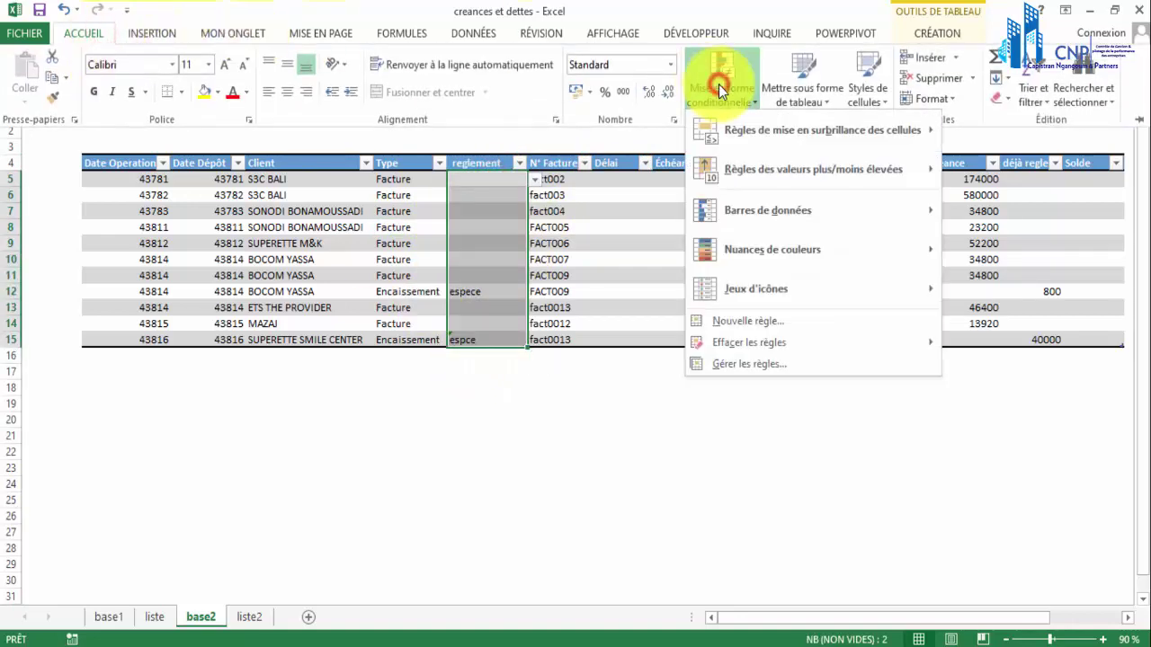
pyautogui.click(743, 364)
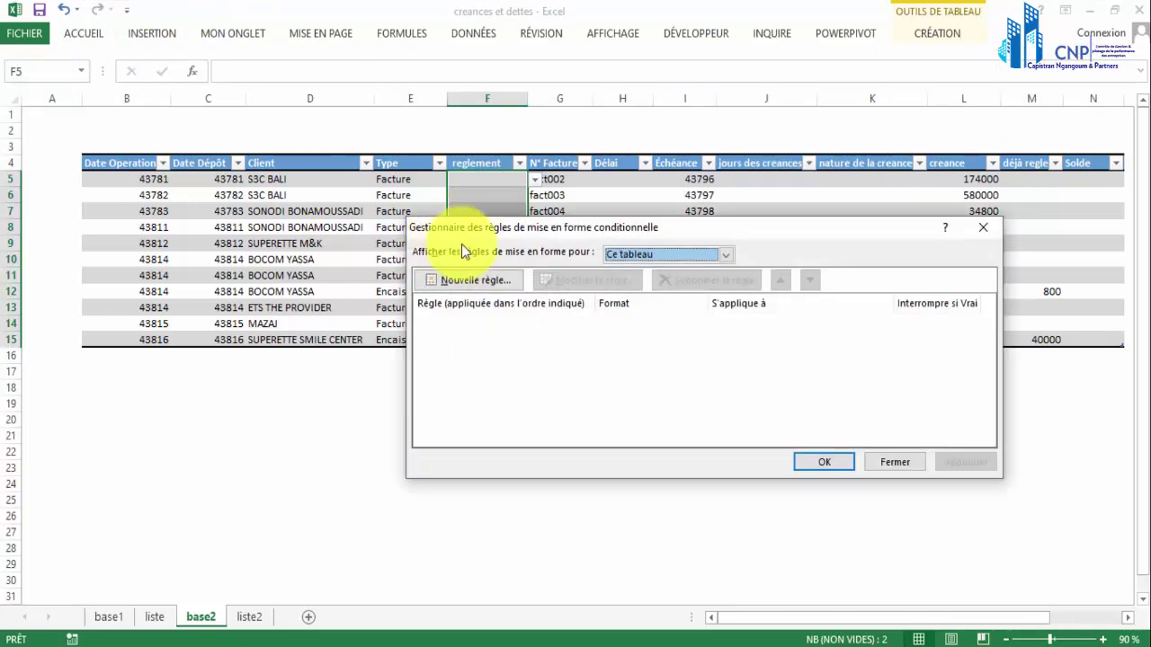
pyautogui.click(494, 285)
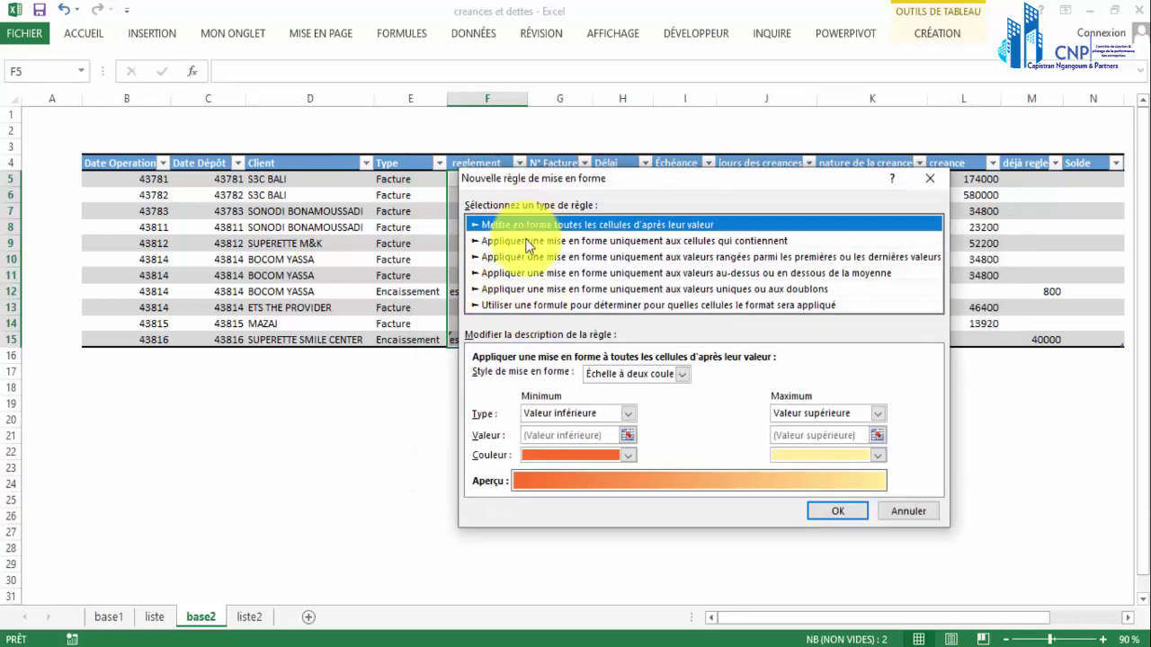
pyautogui.click(533, 306)
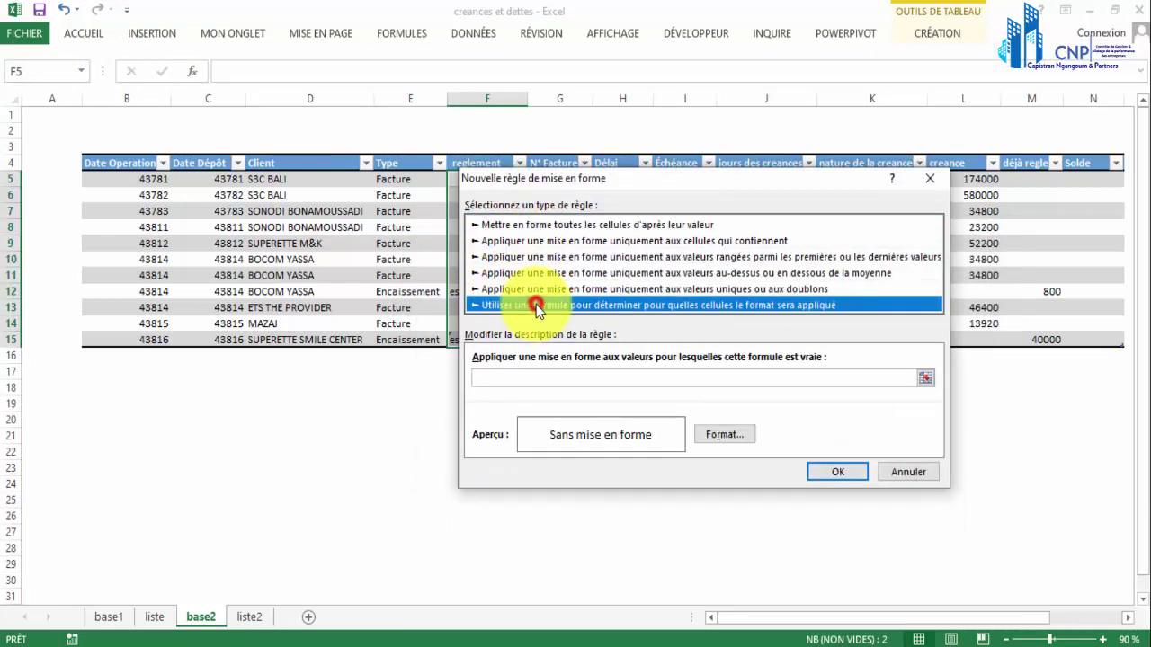
pyautogui.click(540, 377)
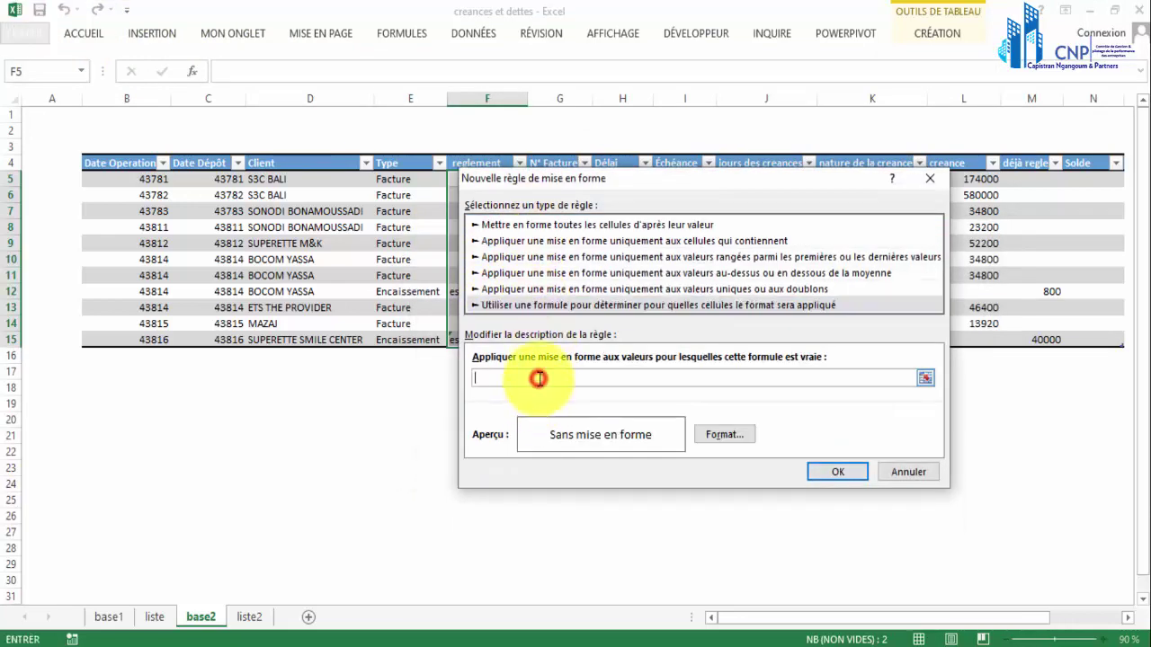
pyautogui.click(411, 179)
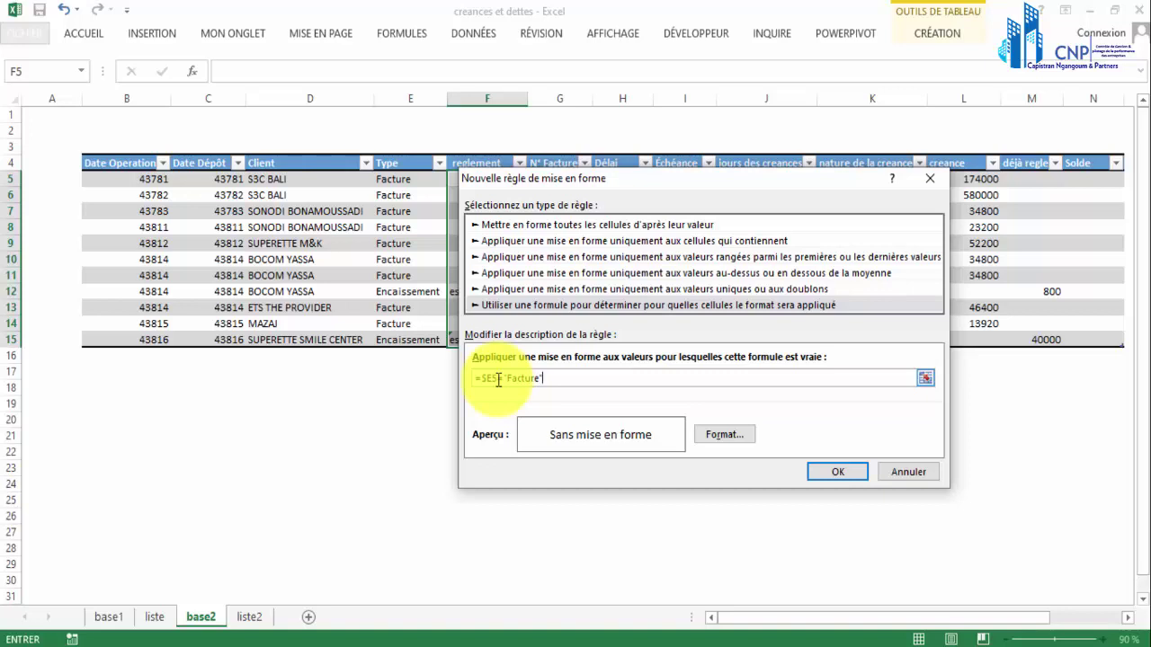
# Step: Give the conditional formatting rule a grey dotted pattern fill without background colour and apply it to F5:F15
pyautogui.click(738, 441)
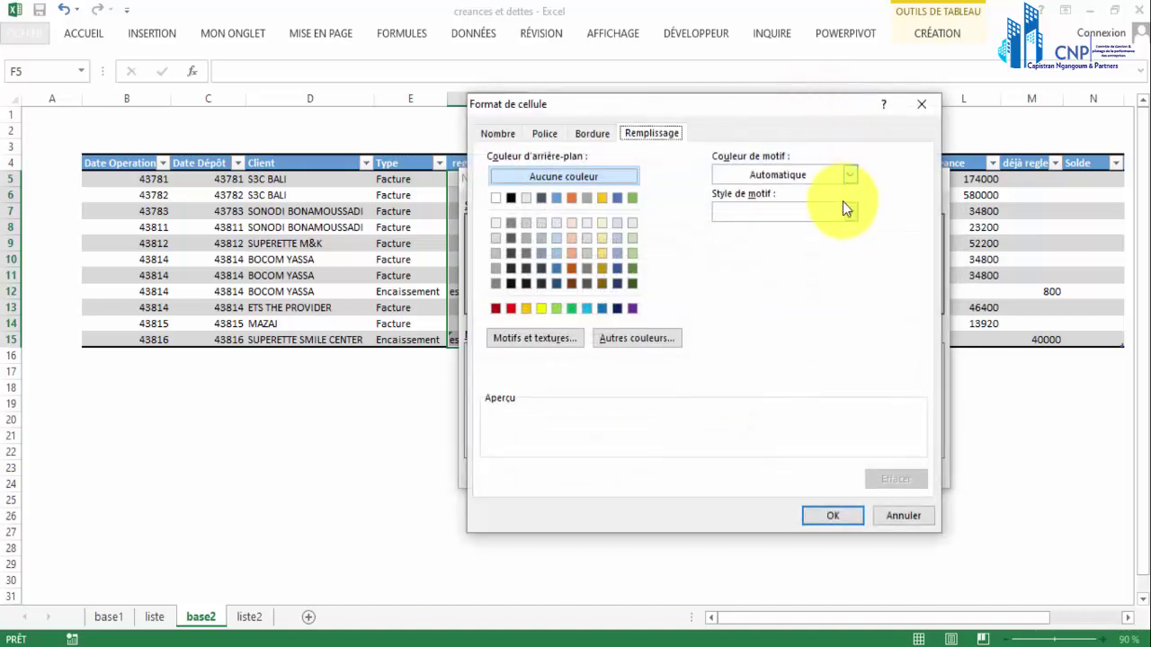
pyautogui.click(849, 214)
pyautogui.click(794, 240)
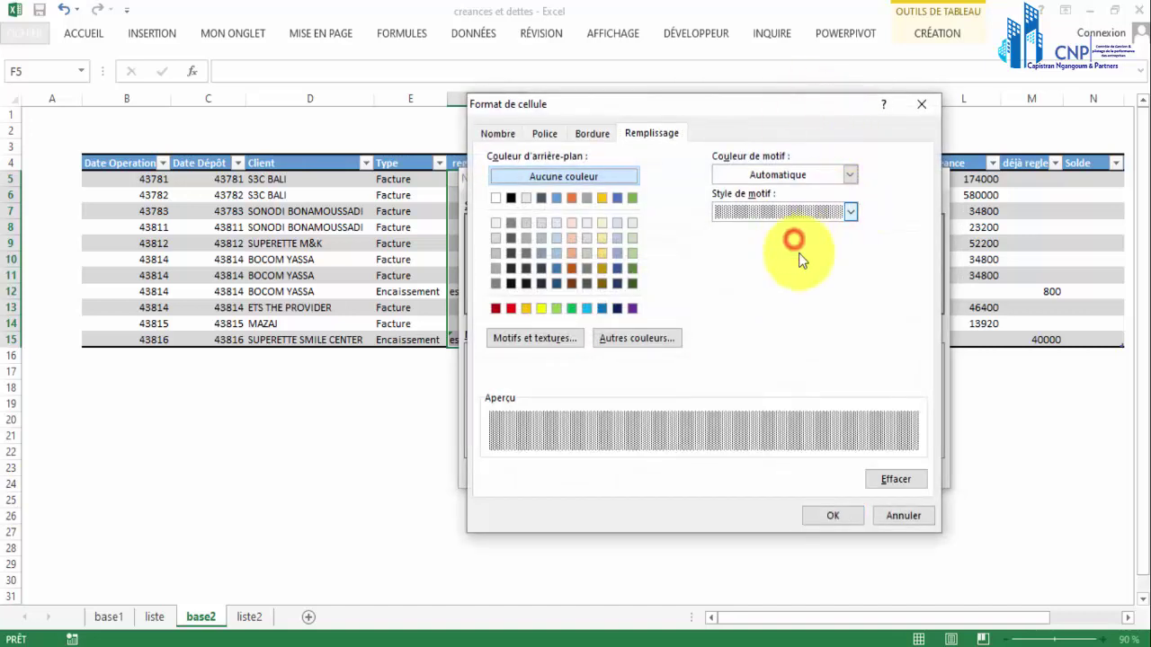
pyautogui.click(829, 512)
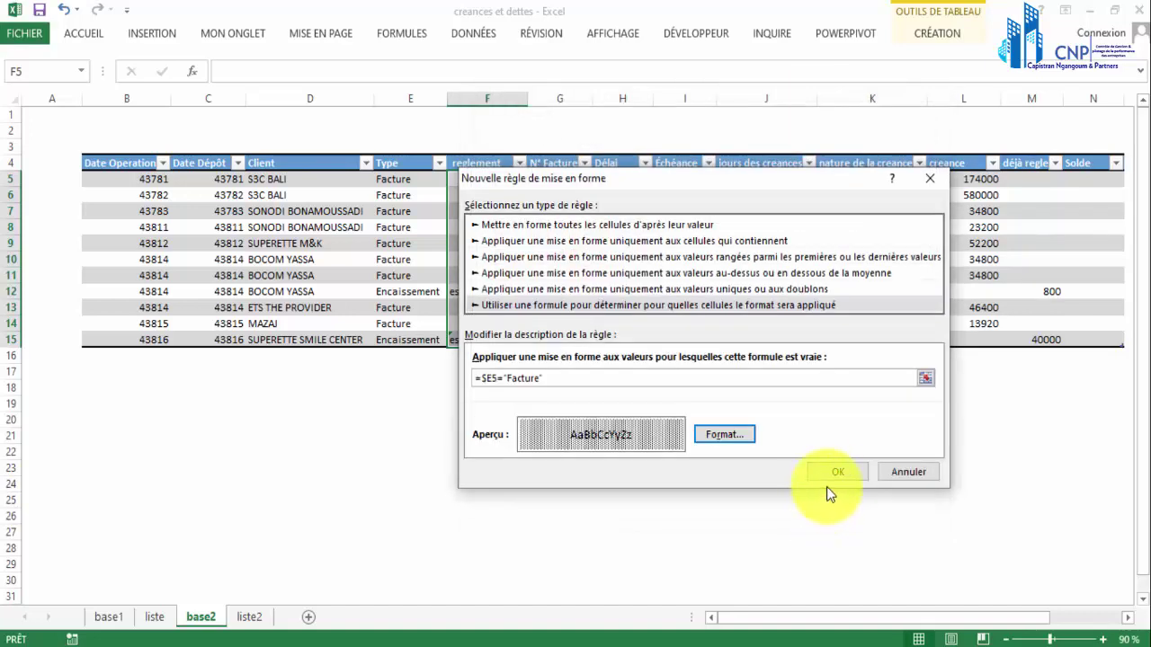
pyautogui.click(838, 472)
pyautogui.click(962, 463)
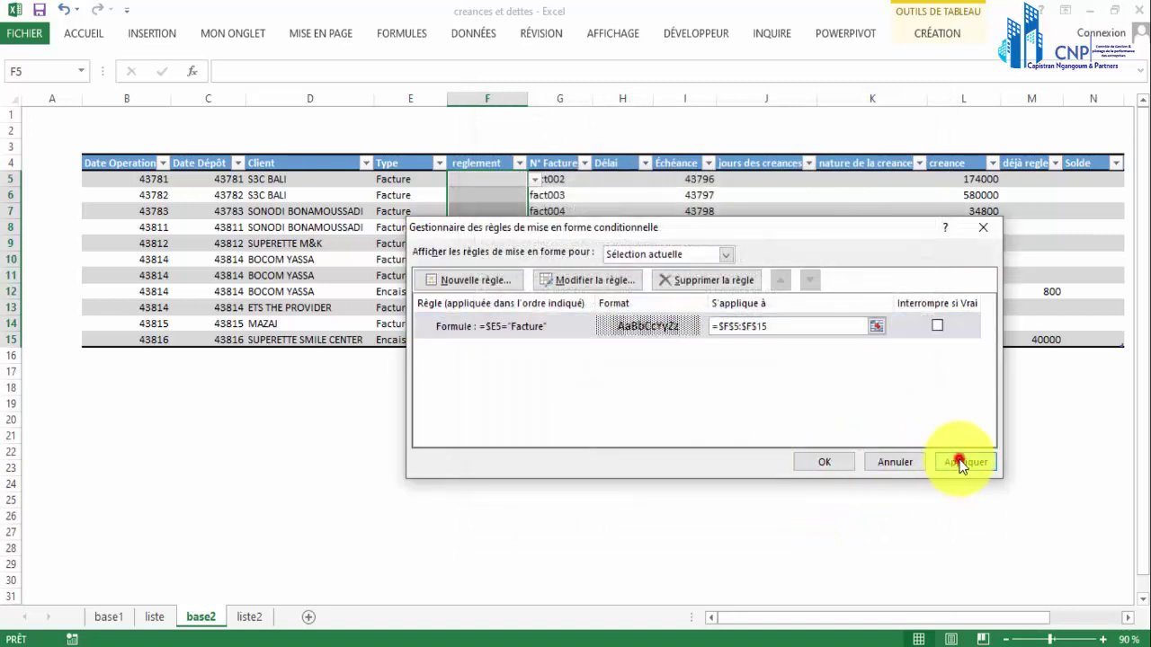
pyautogui.click(836, 472)
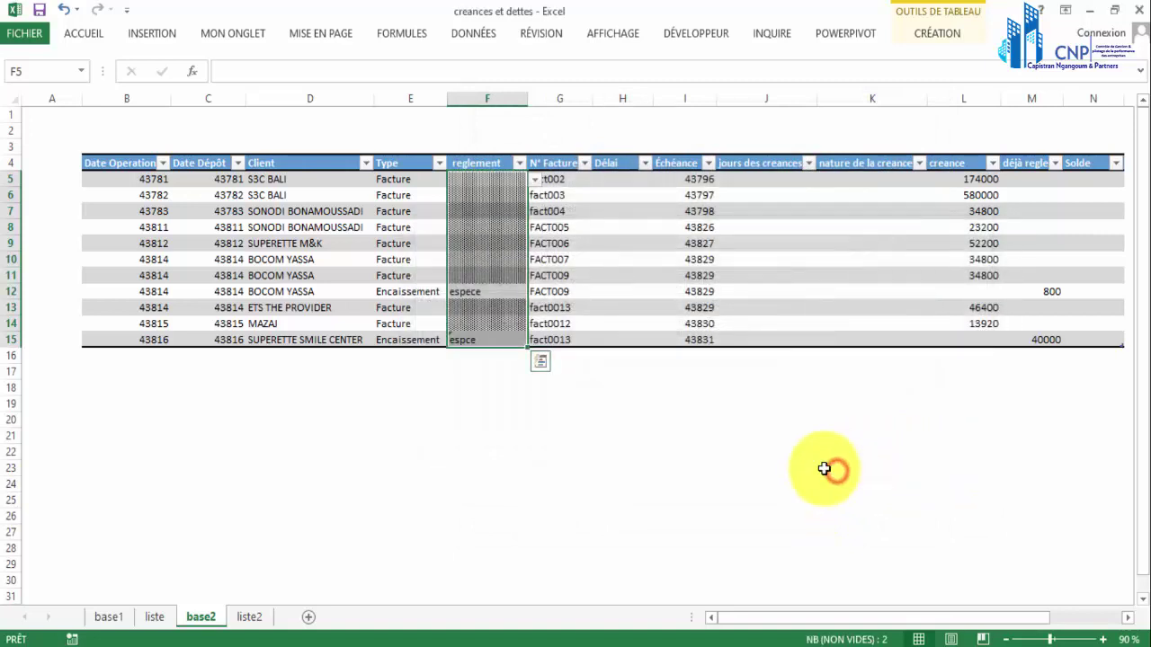
# Step: Replace the misspelled reglement entry in F15 with espece from the drop-down list
pyautogui.click(497, 288)
pyautogui.click(482, 339)
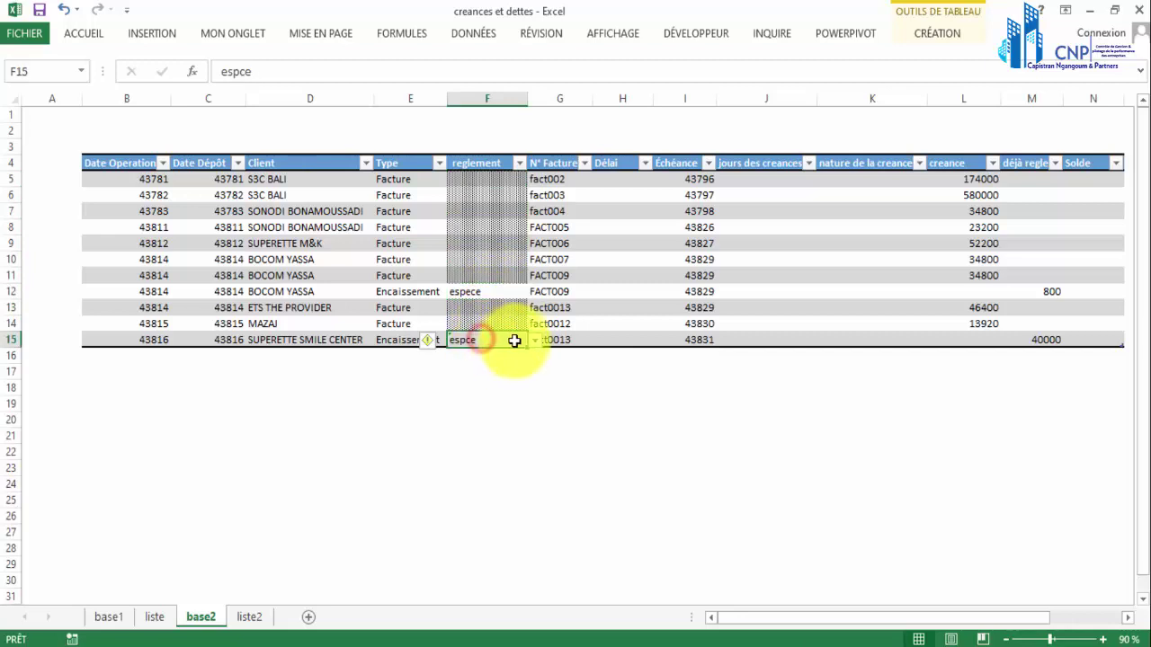
pyautogui.click(535, 343)
pyautogui.click(513, 388)
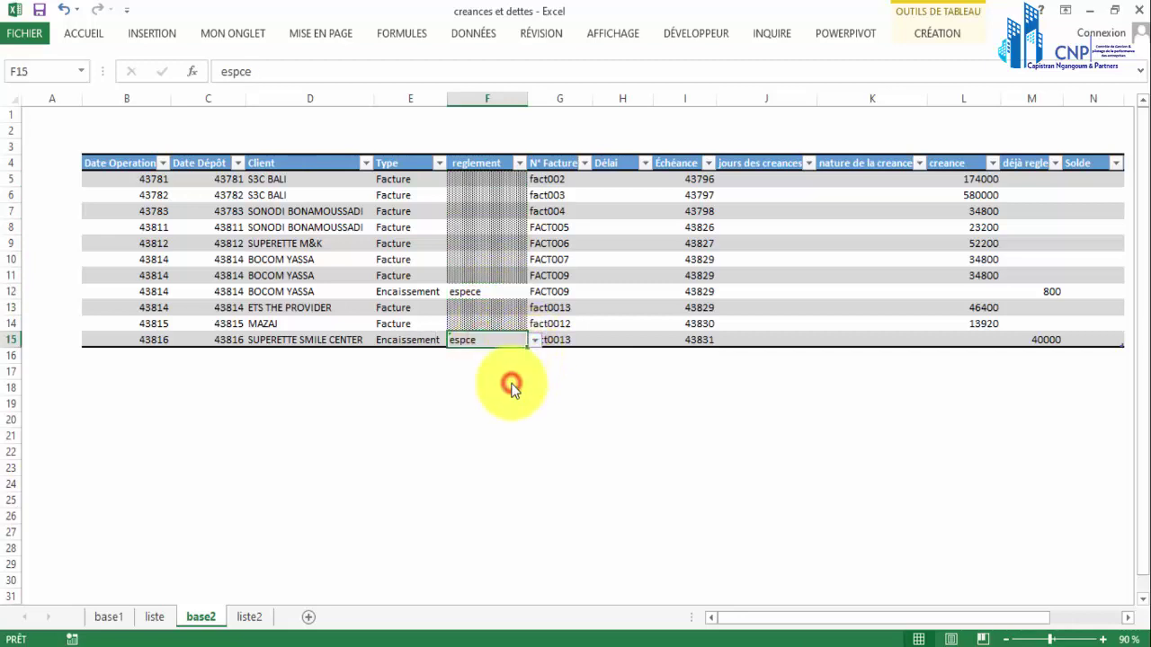
pyautogui.click(618, 276)
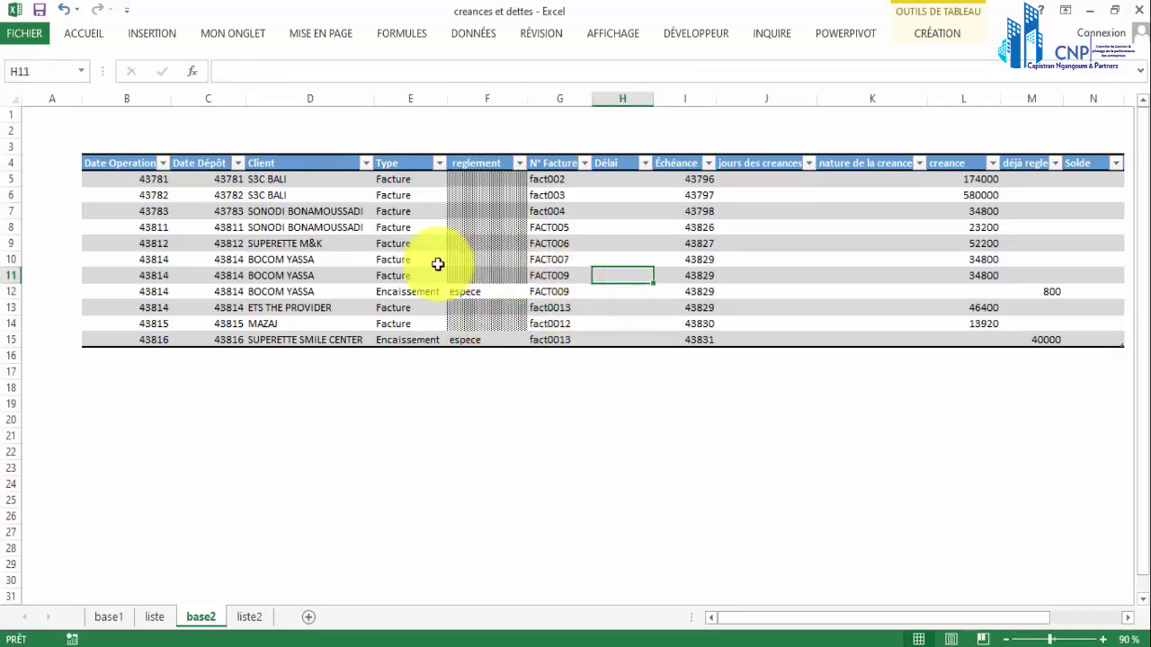
# Step: Format the Date Operation cells B5:B15 as dates with the abbreviated-month 14 mars 2012 type
pyautogui.click(138, 153)
pyautogui.click(79, 30)
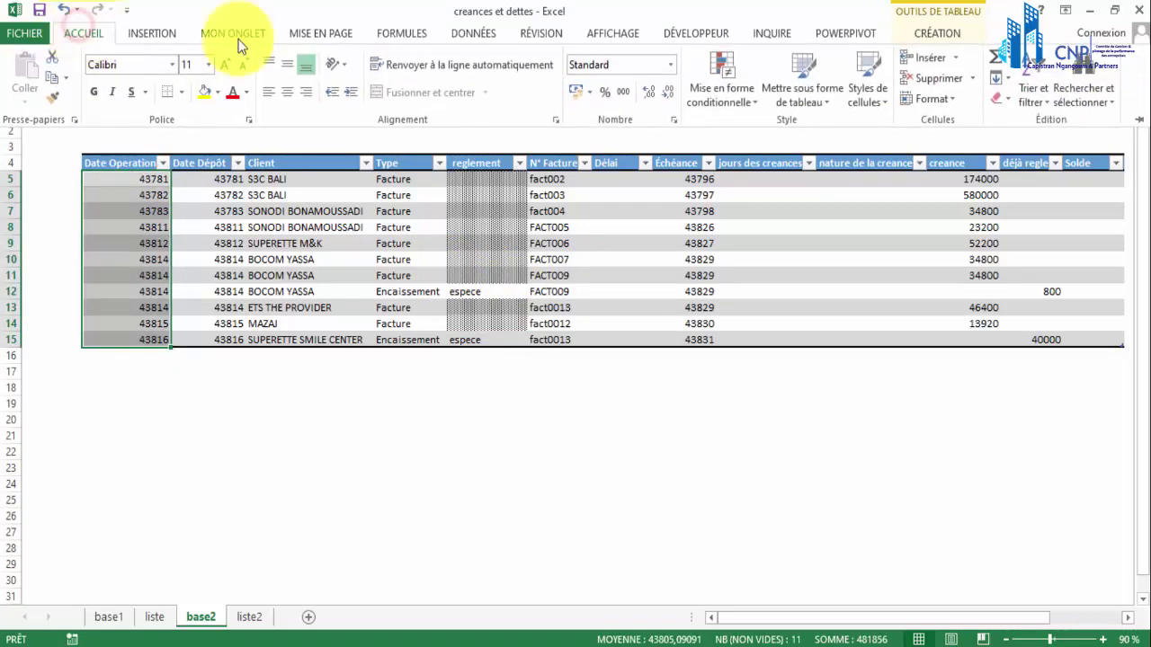
pyautogui.click(677, 120)
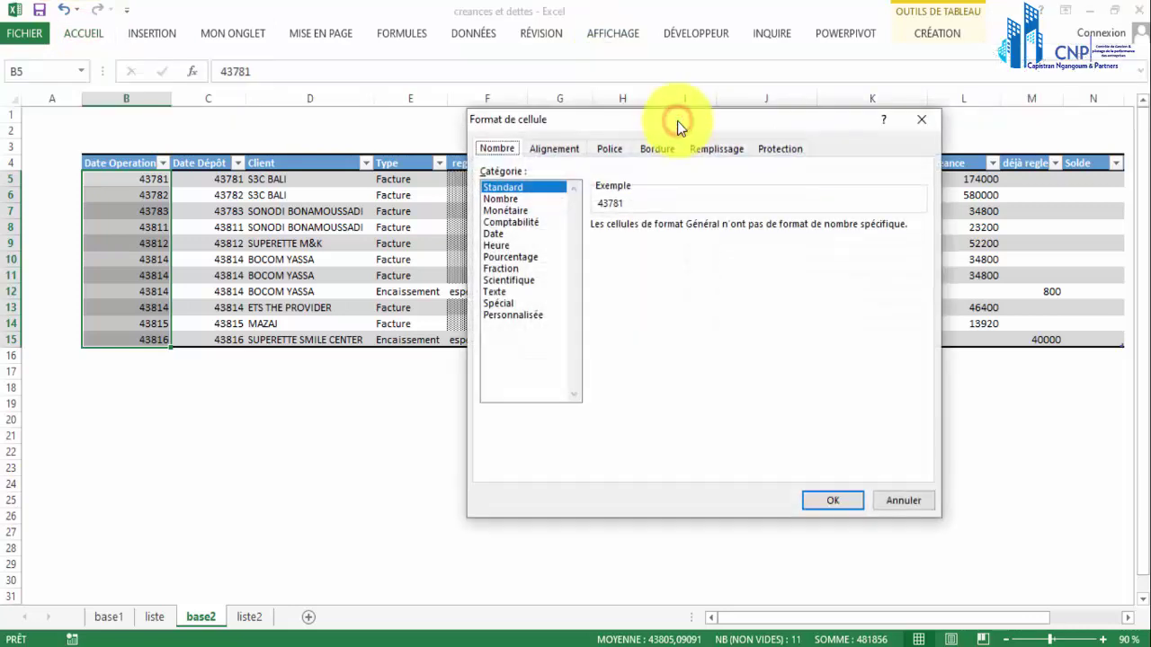
pyautogui.click(514, 234)
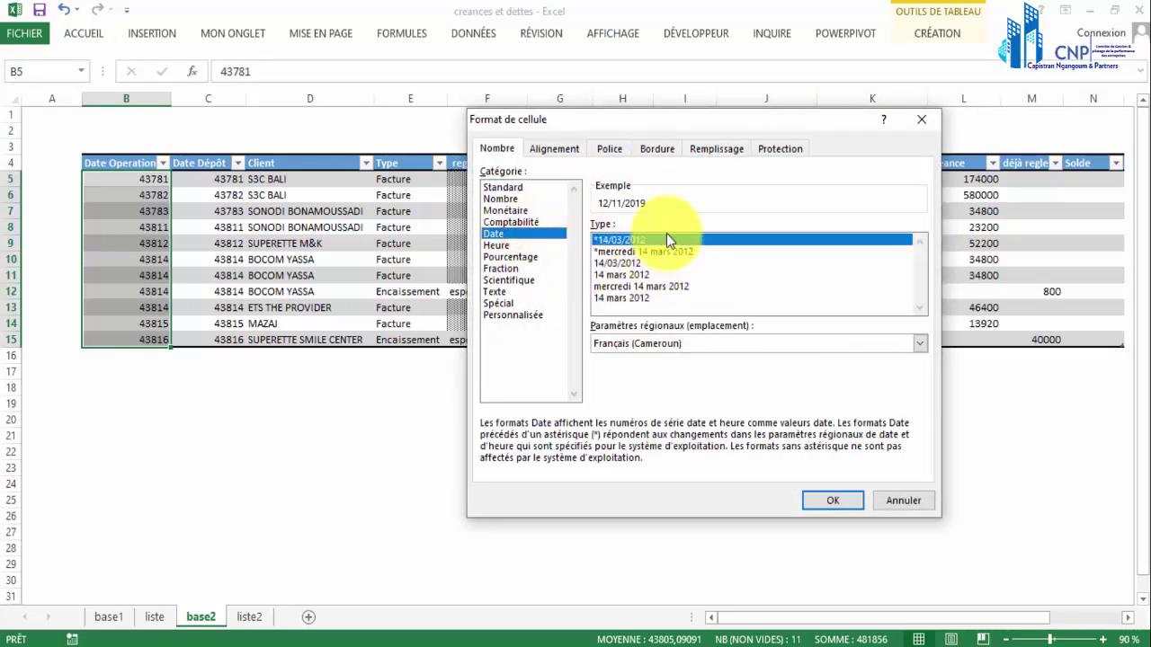
pyautogui.click(627, 275)
pyautogui.click(831, 497)
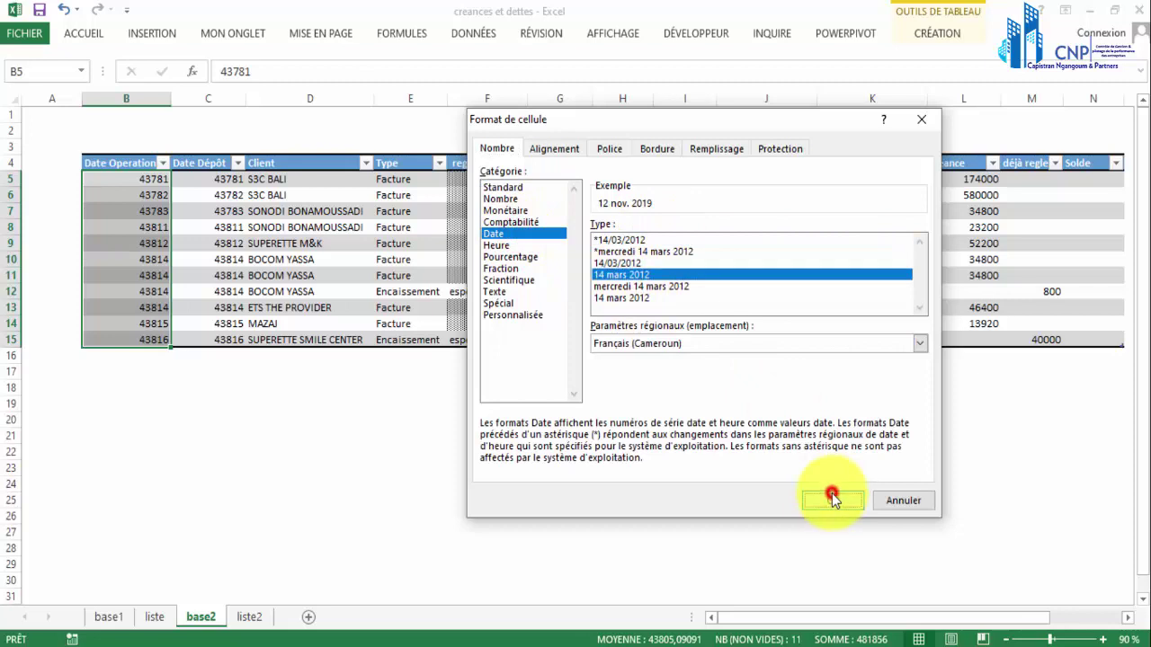
# Step: Format the Date Dépôt cells C5:C15 as dates with the same abbreviated-month 14 mars 2012 type
pyautogui.click(210, 155)
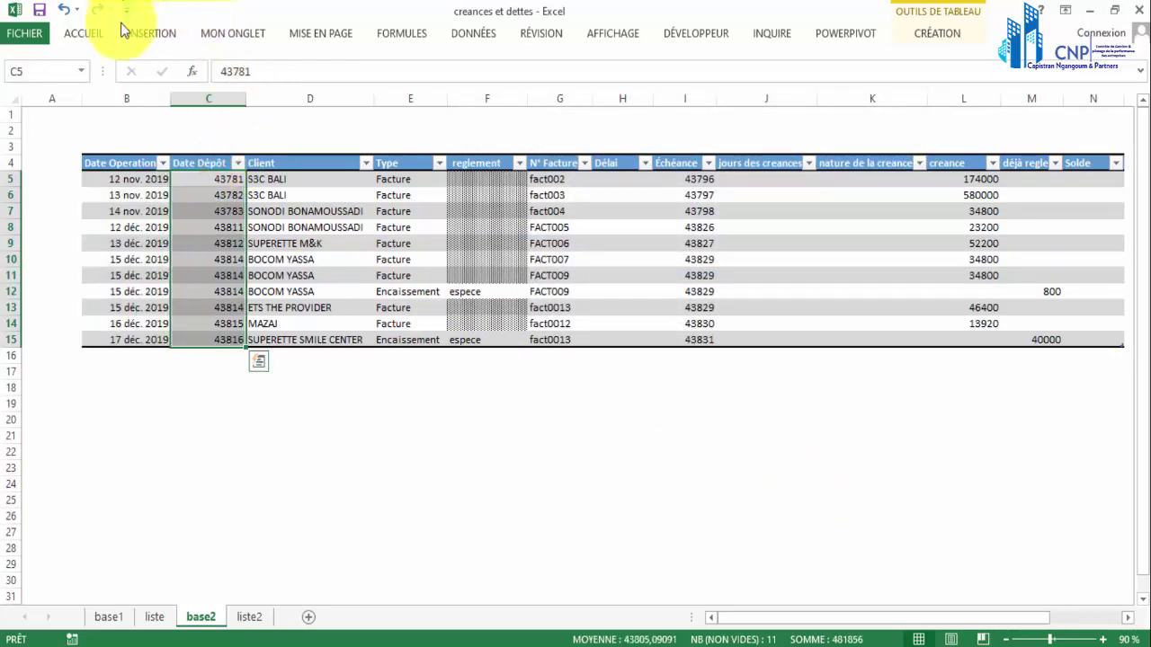
pyautogui.click(477, 33)
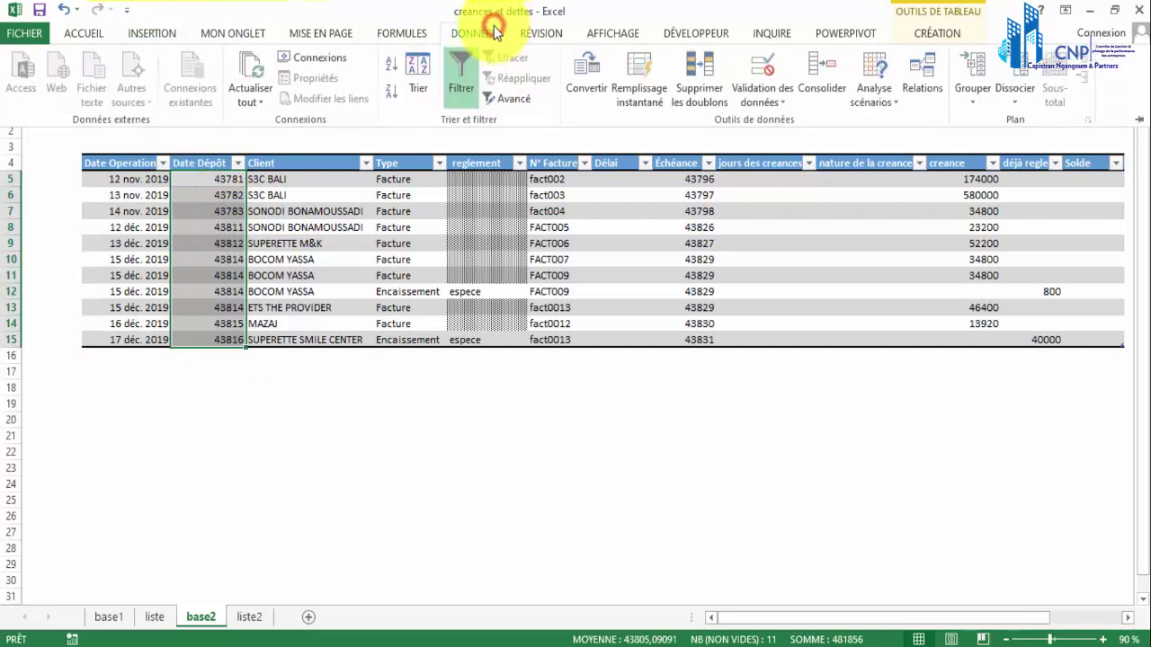
pyautogui.click(99, 33)
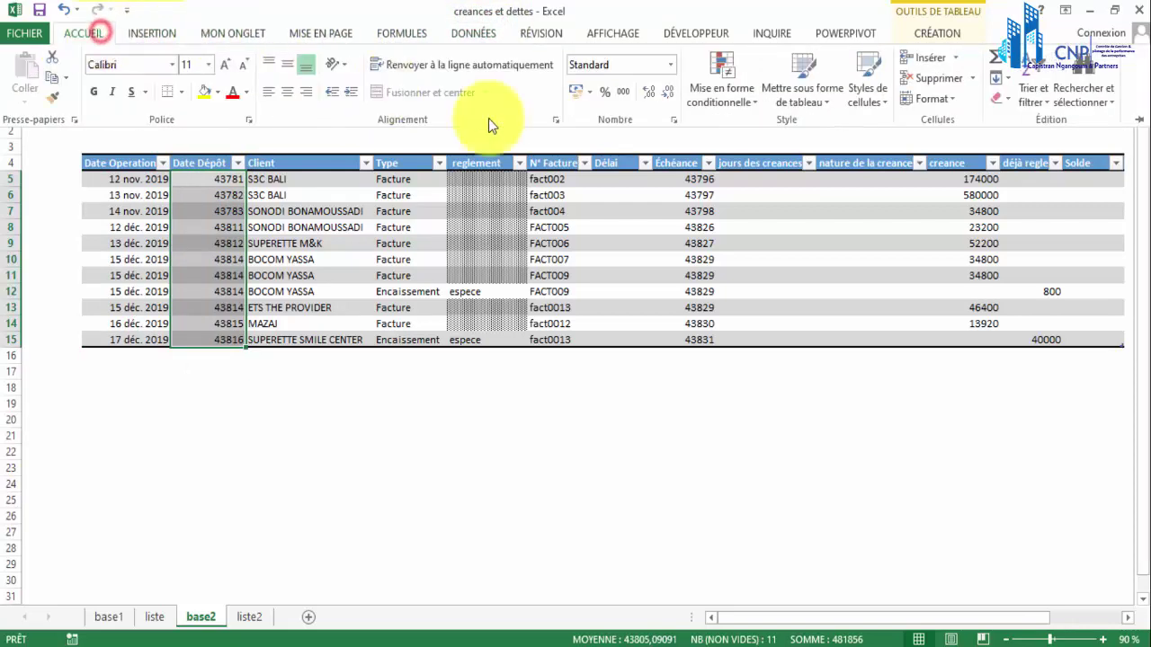
pyautogui.click(674, 121)
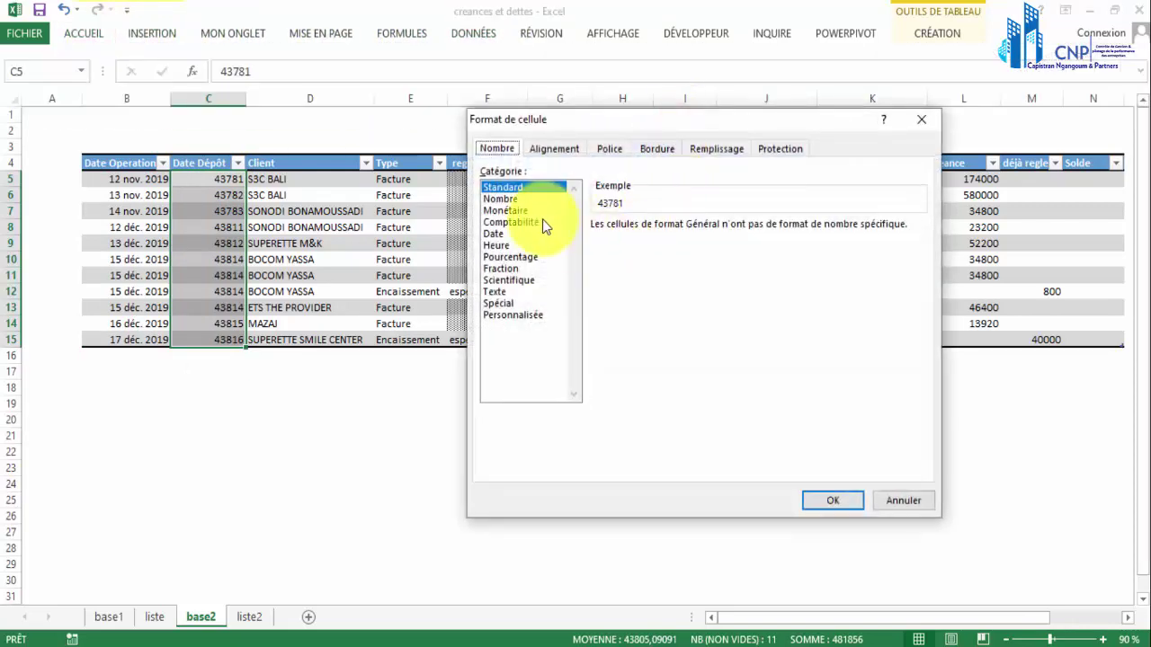
pyautogui.click(495, 233)
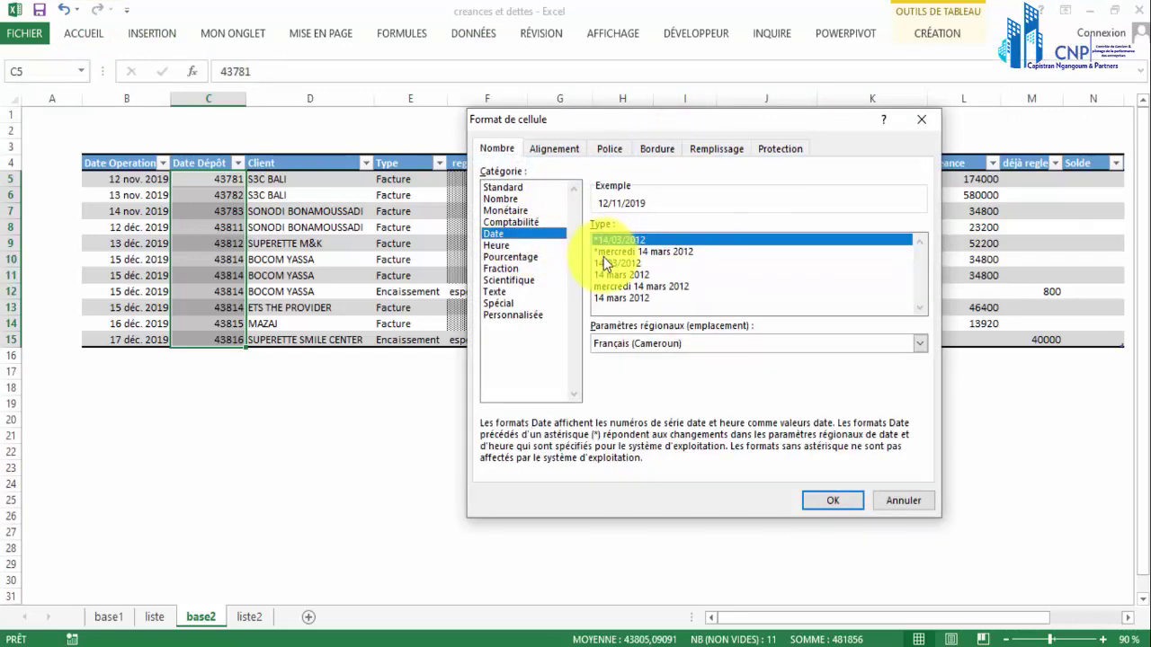
pyautogui.click(630, 275)
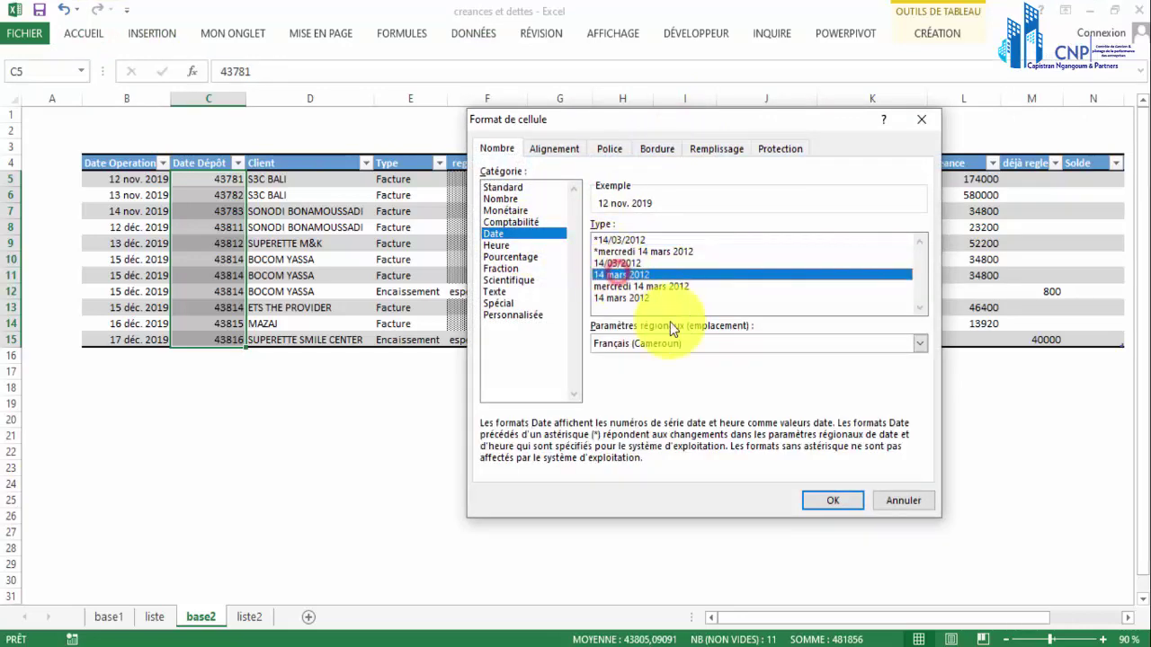
pyautogui.click(834, 500)
# Step: Widen the Délai column H slightly on base2
pyautogui.click(303, 241)
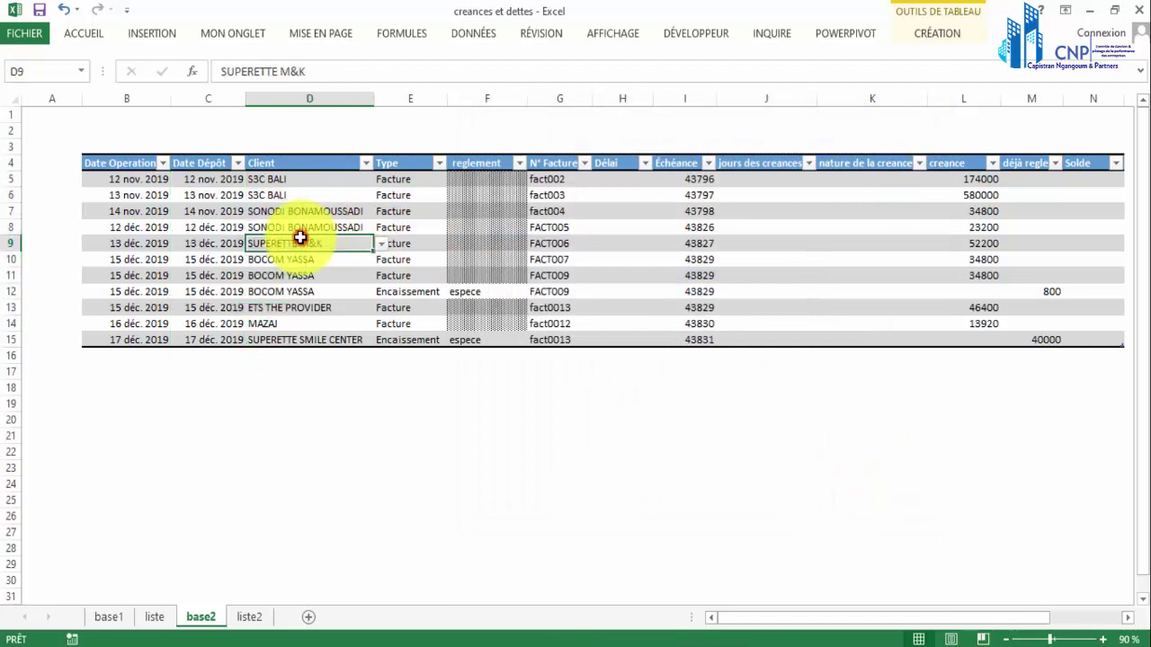
pyautogui.click(97, 177)
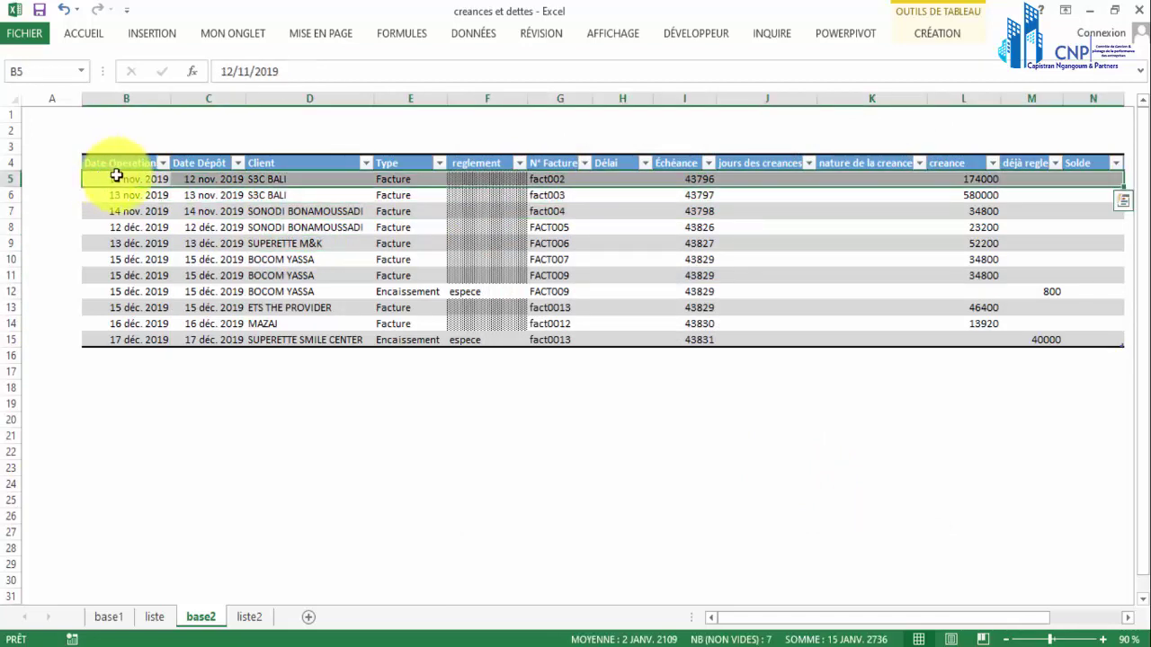
pyautogui.click(225, 226)
pyautogui.moveTo(326, 180); pyautogui.dragTo(353, 263)
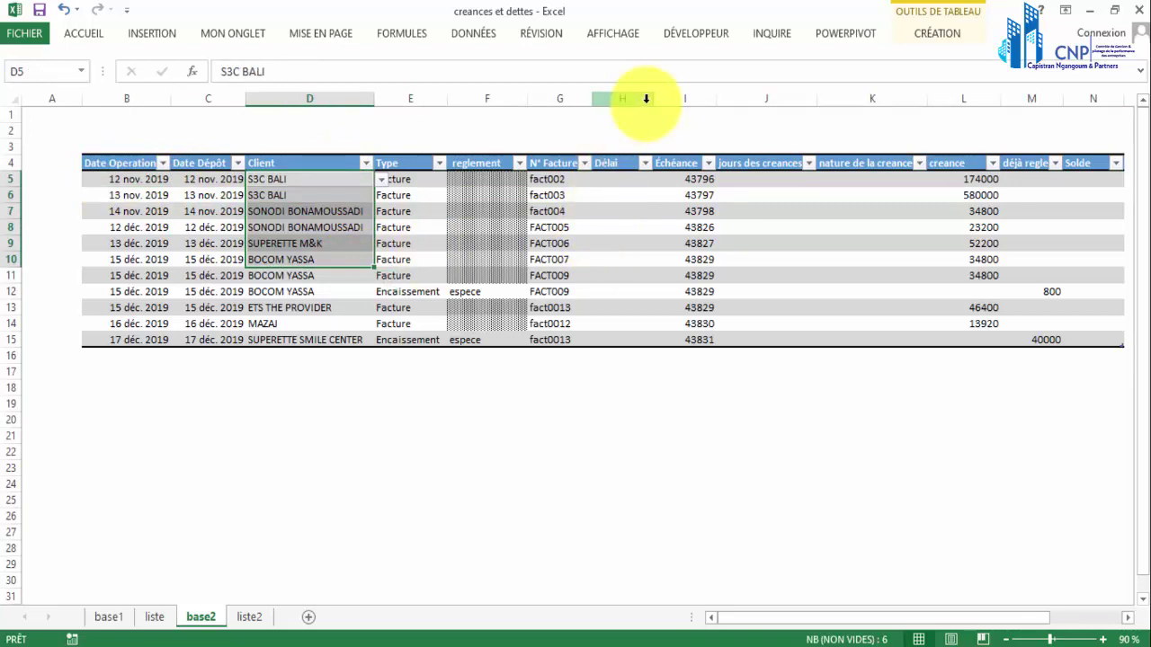
pyautogui.moveTo(650, 100); pyautogui.dragTo(666, 99)
pyautogui.click(629, 178)
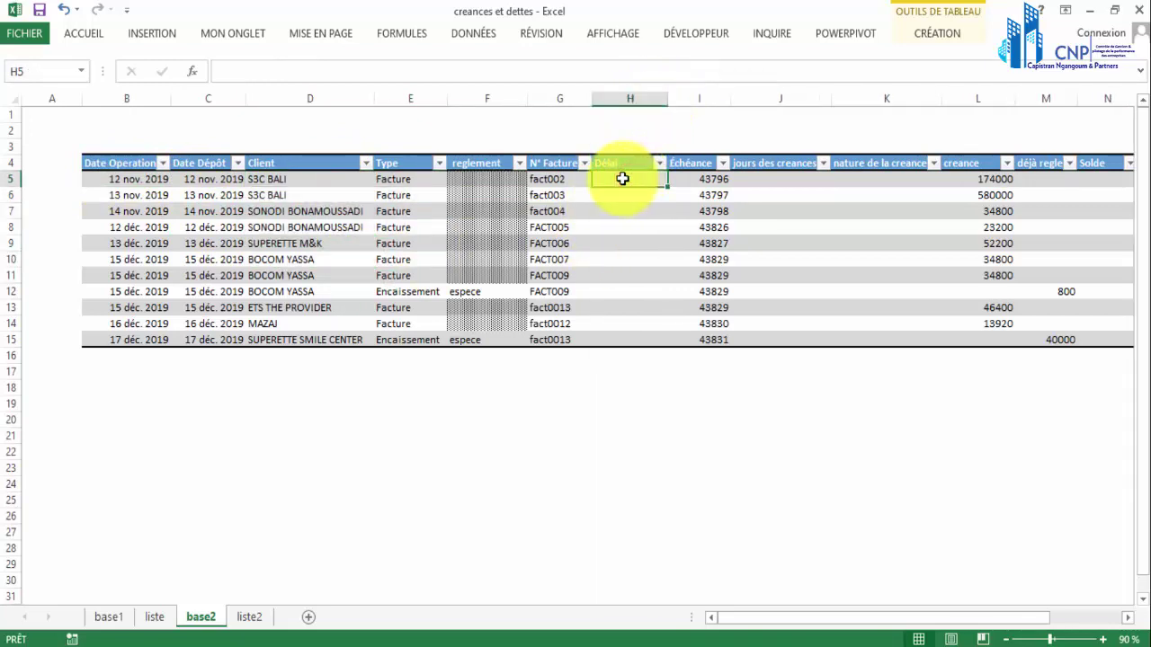
# Step: Review the Client column and the Délai, Échéance, jours des creances, nature de la creance and creance columns on base2
pyautogui.moveTo(306, 179); pyautogui.dragTo(309, 313)
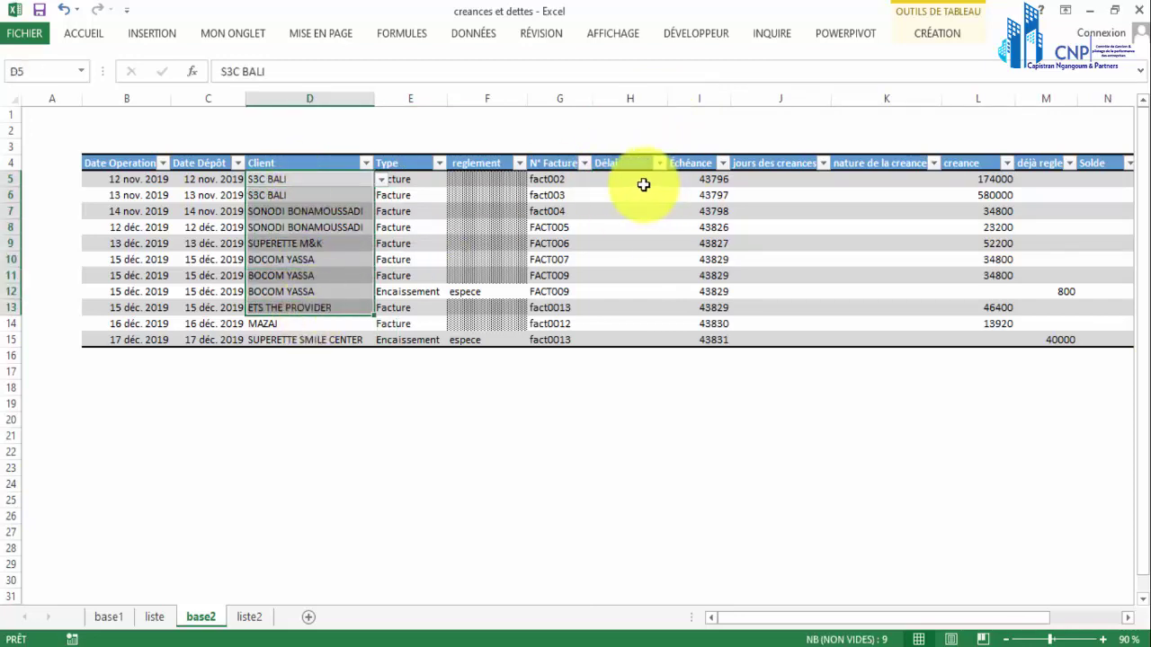
pyautogui.moveTo(633, 178); pyautogui.dragTo(629, 338)
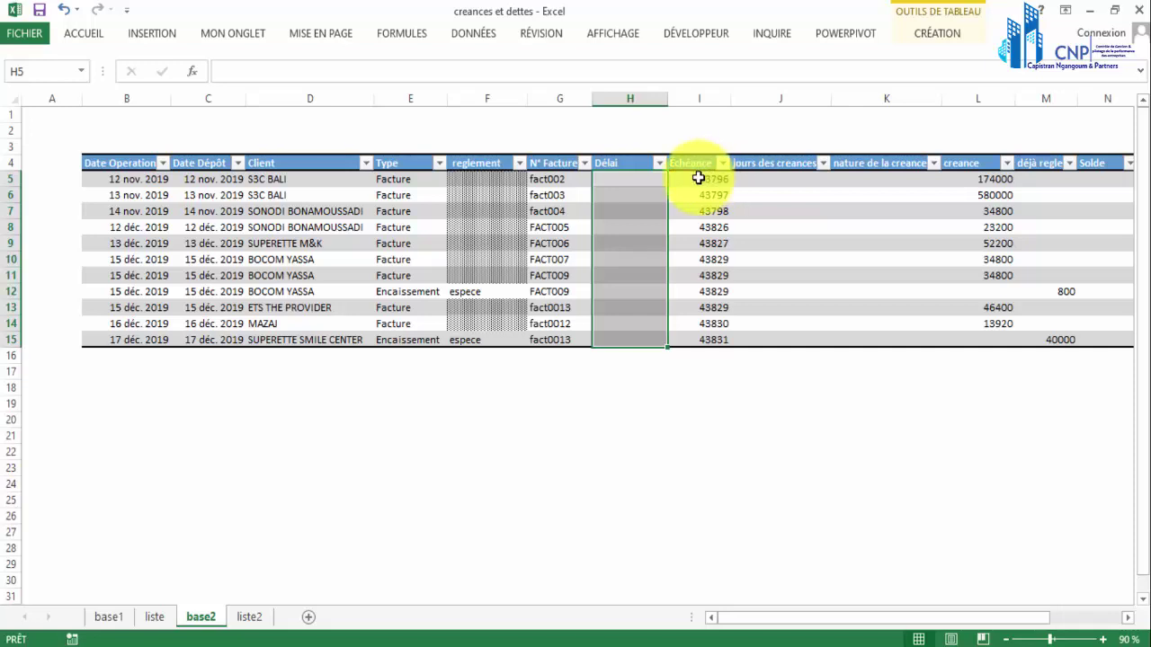
pyautogui.click(649, 178)
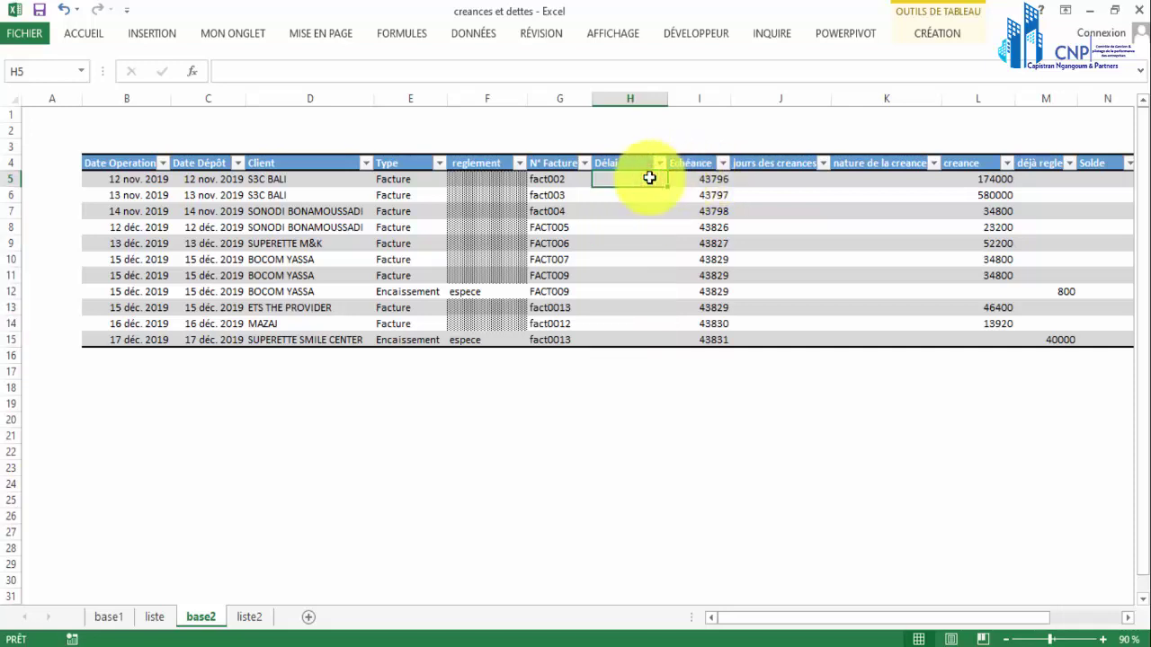
pyautogui.moveTo(703, 176); pyautogui.dragTo(701, 281)
pyautogui.click(630, 178)
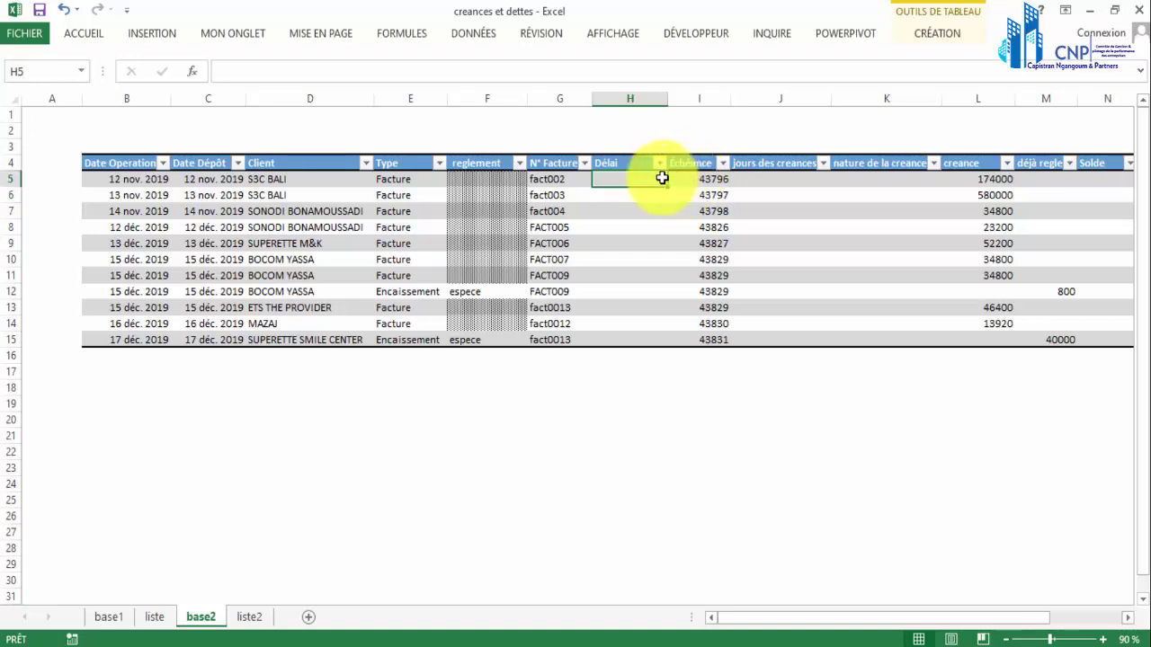
pyautogui.moveTo(694, 181); pyautogui.dragTo(693, 338)
pyautogui.moveTo(788, 177); pyautogui.dragTo(789, 338)
pyautogui.click(909, 179)
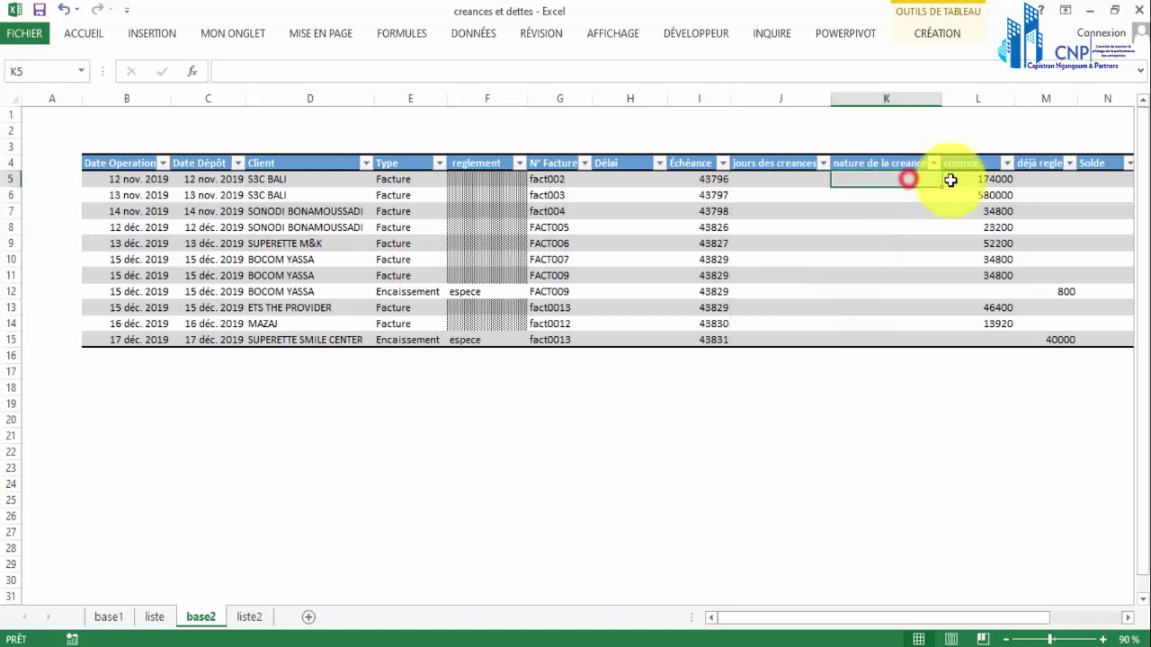
pyautogui.click(955, 179)
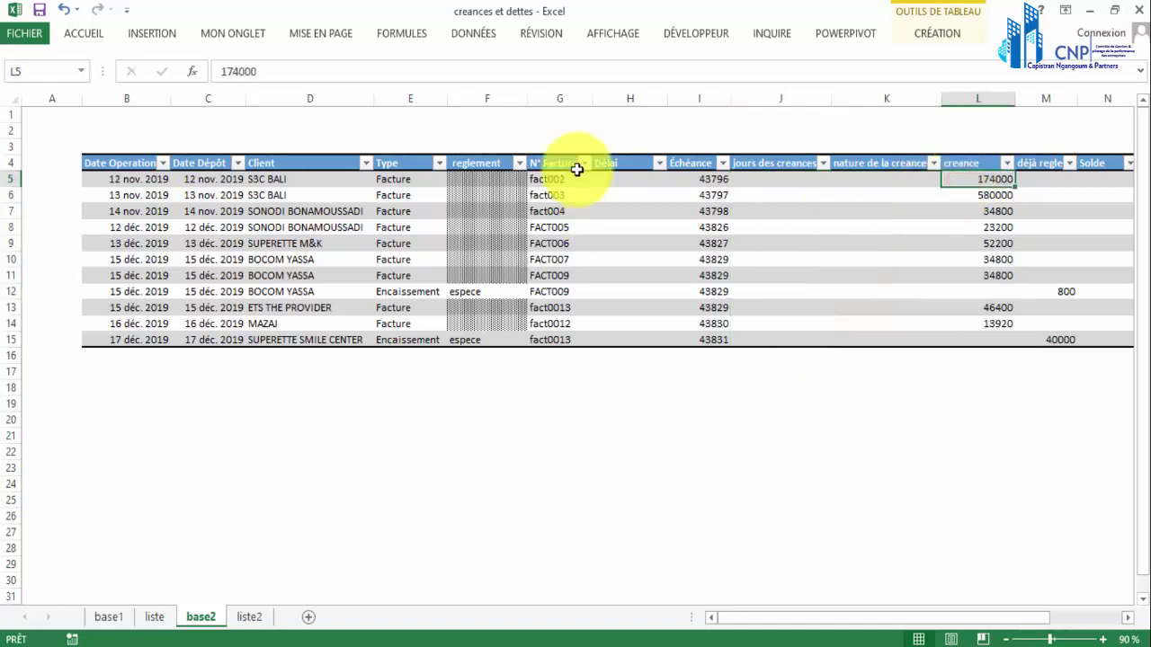
# Step: Start the Délai formula in H5 of base2 with INDEX, taking the delai column of the client table on liste2 as its array
pyautogui.click(624, 182)
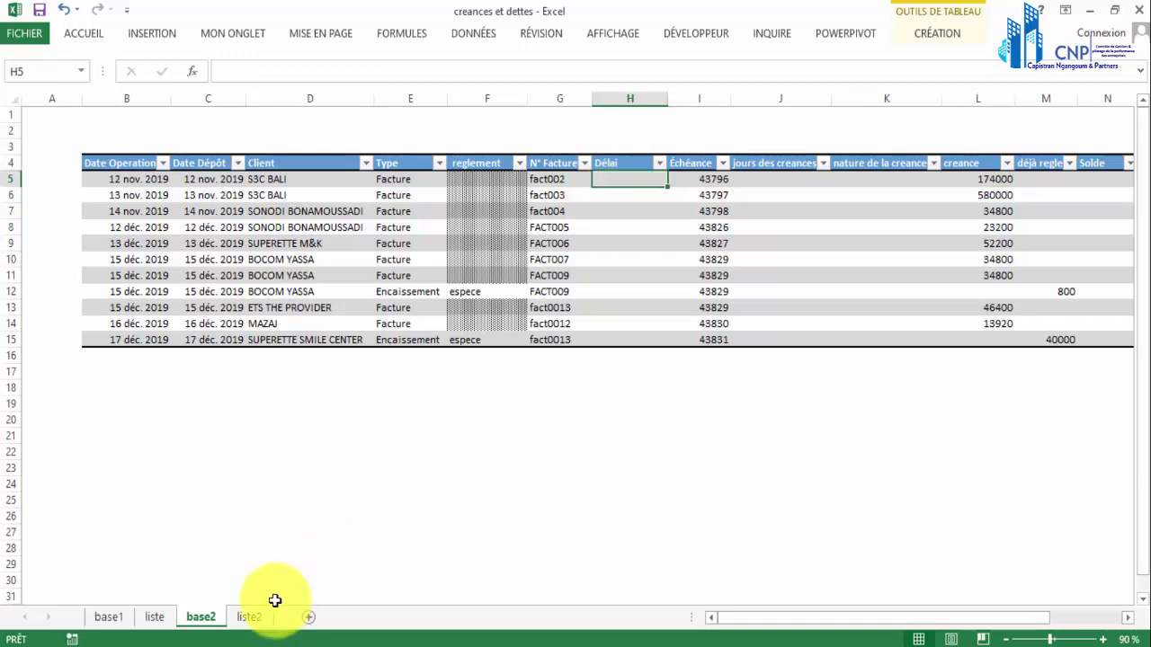
pyautogui.click(250, 619)
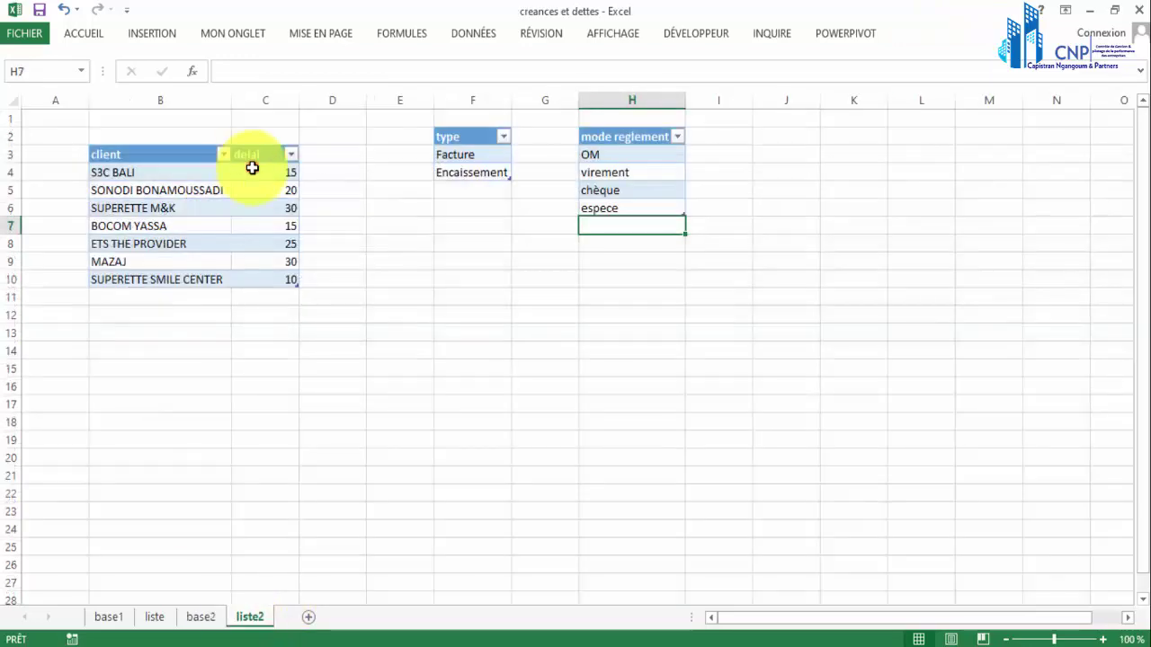
pyautogui.moveTo(244, 166); pyautogui.dragTo(267, 268)
pyautogui.click(203, 617)
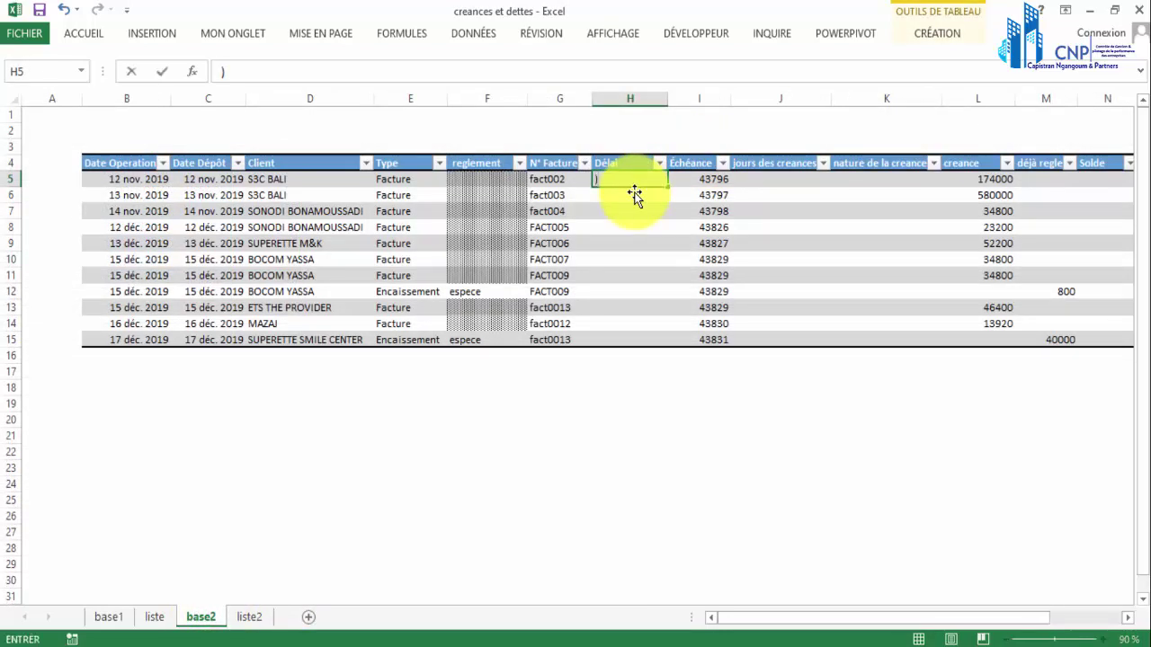
pyautogui.write('=ind')
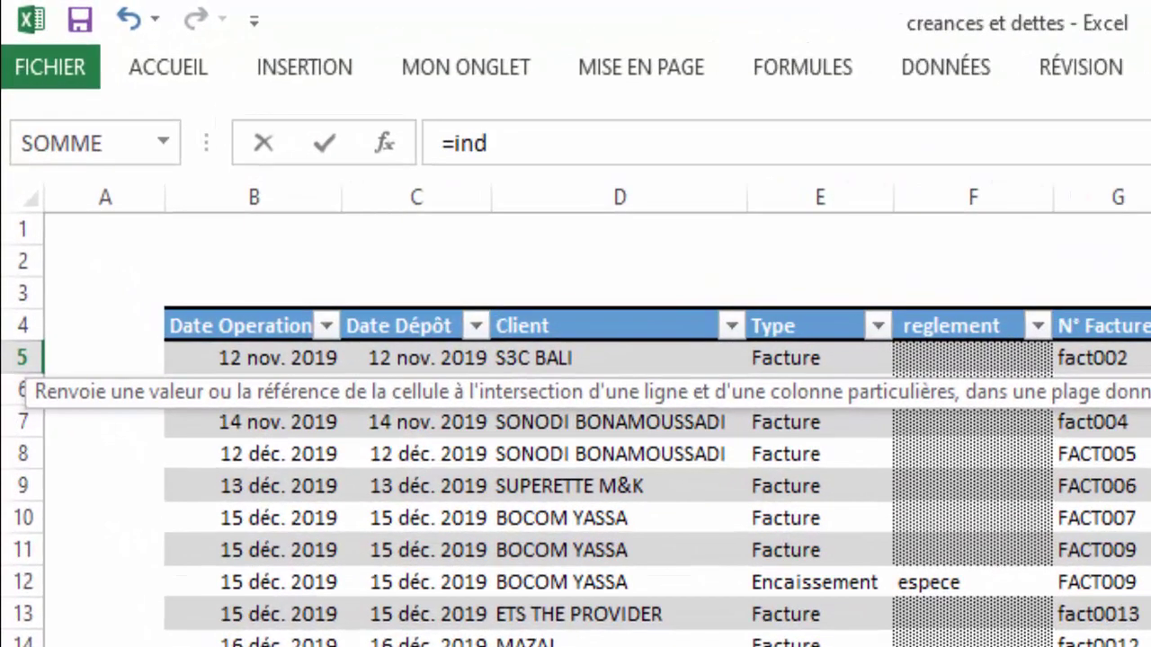
pyautogui.press('Tab')
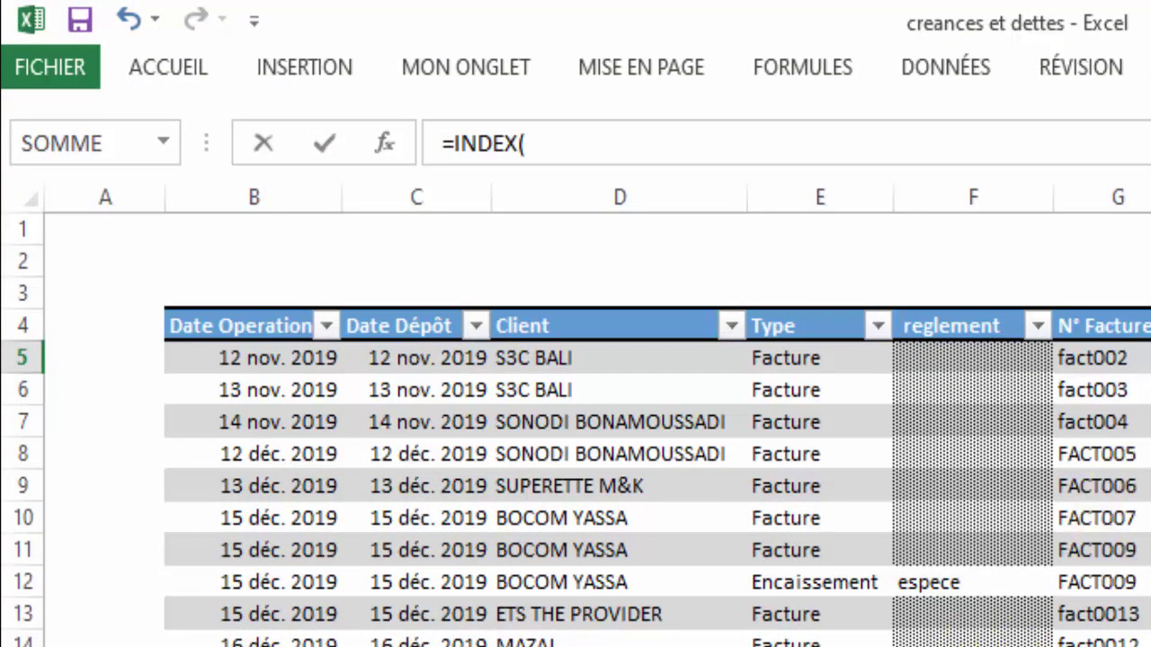
pyautogui.hotkey('ctrl', 'pagedown')
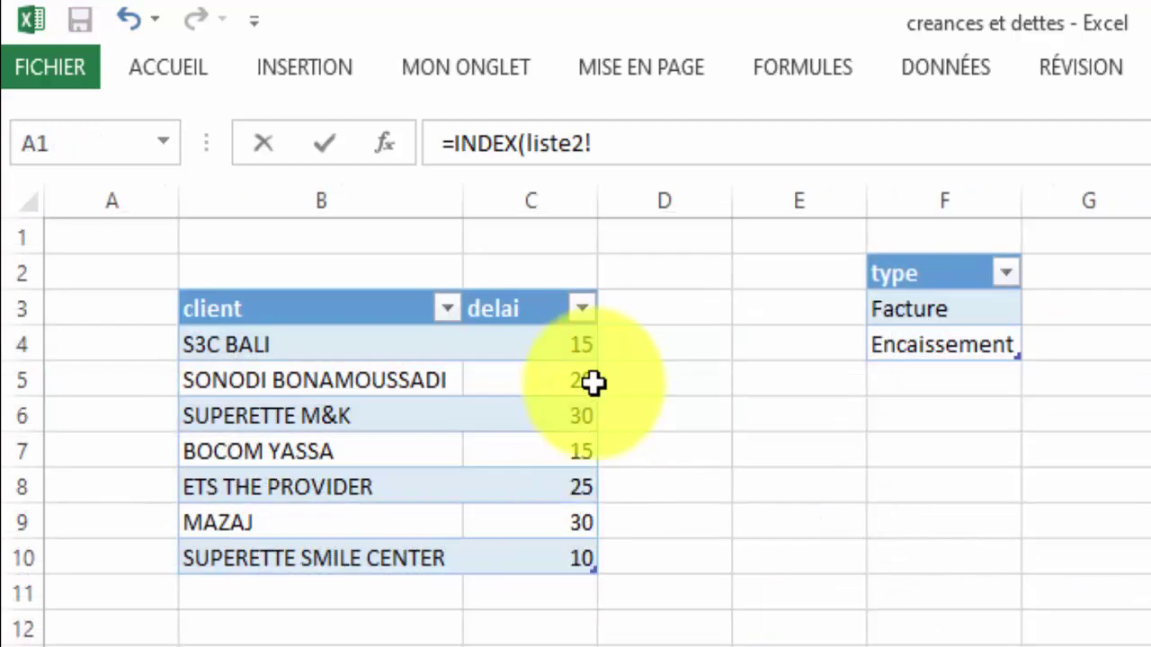
pyautogui.click(562, 348)
pyautogui.moveTo(570, 511); pyautogui.dragTo(575, 550)
pyautogui.write(';')
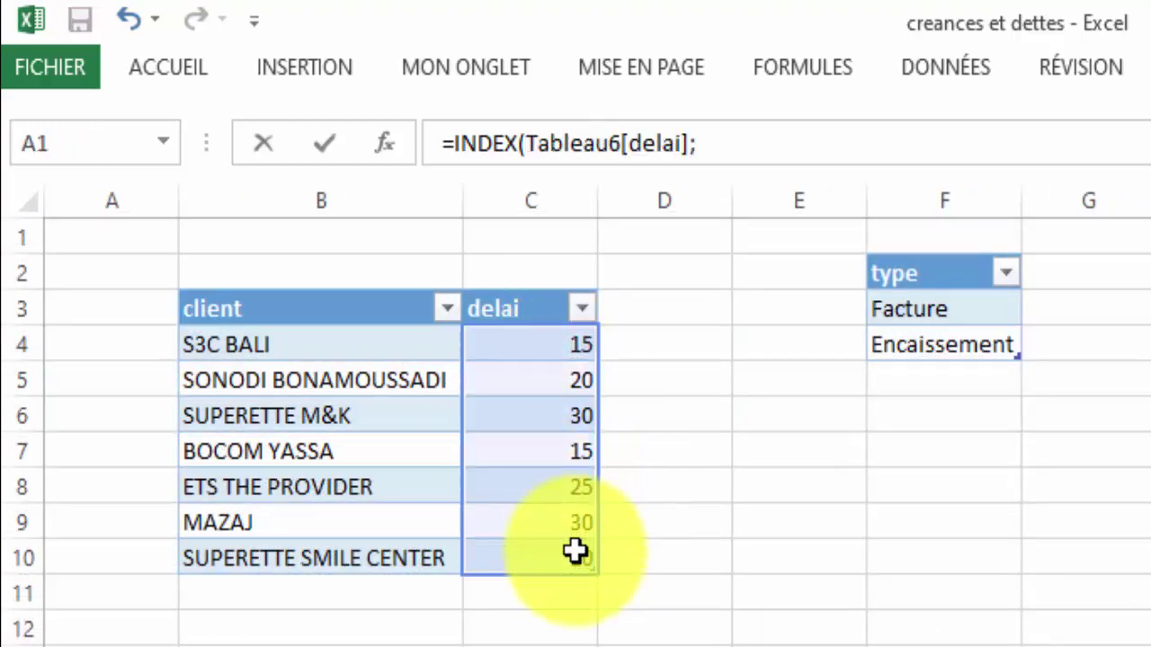
pyautogui.write('equi')
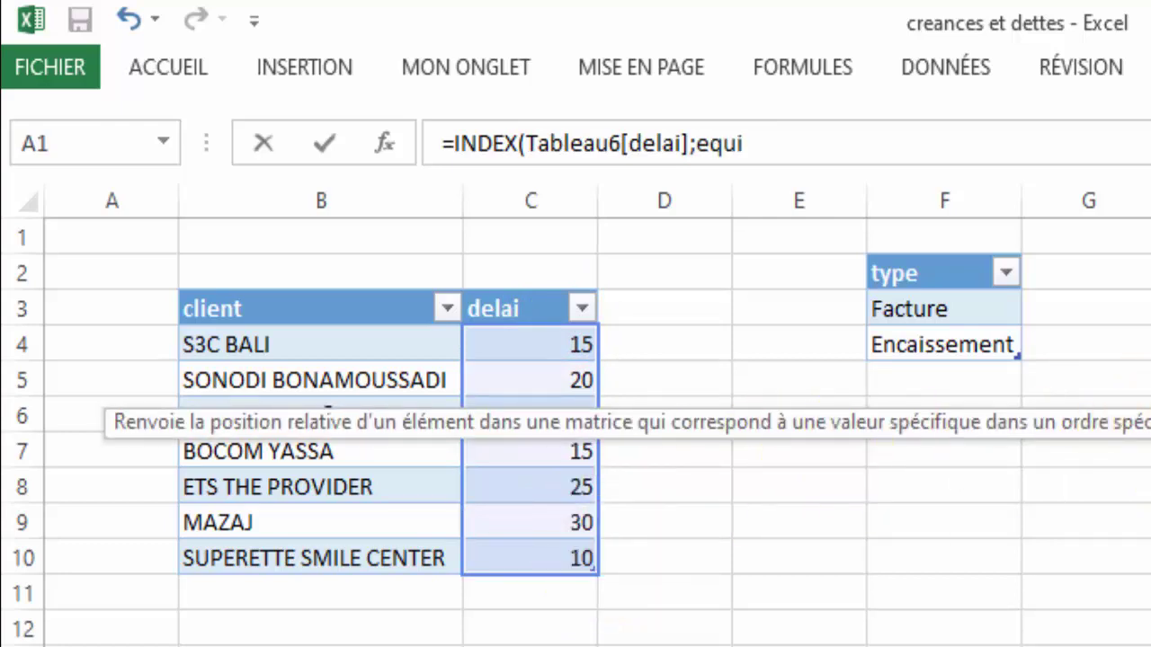
pyautogui.press('Tab')
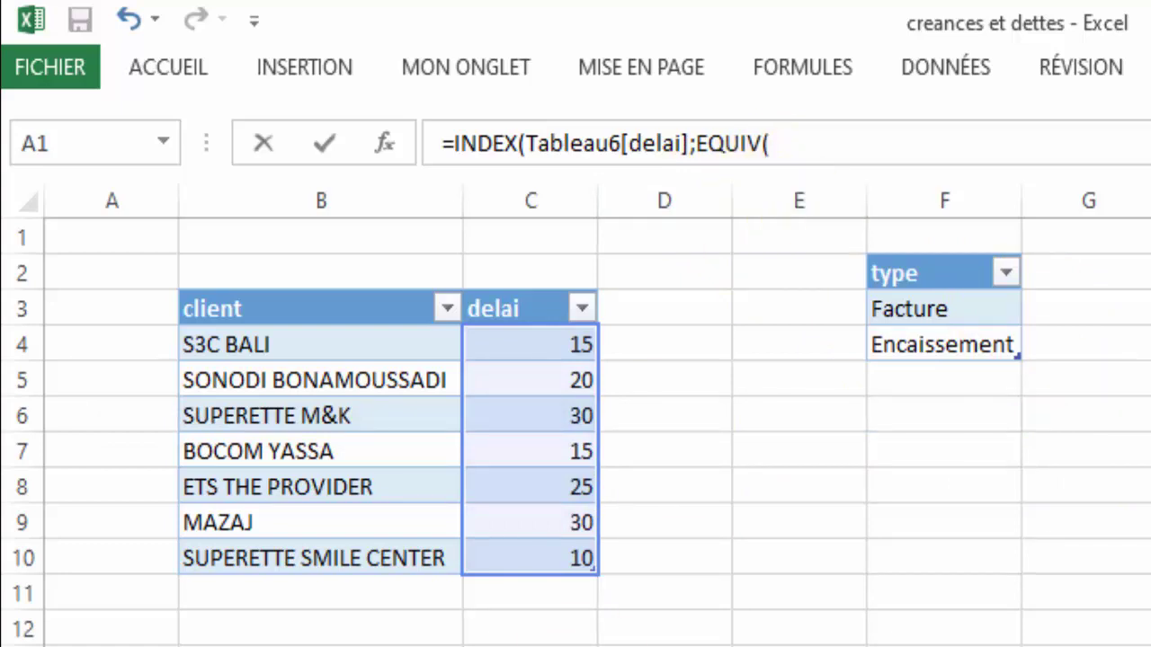
pyautogui.hotkey('ctrl', 'pageup')
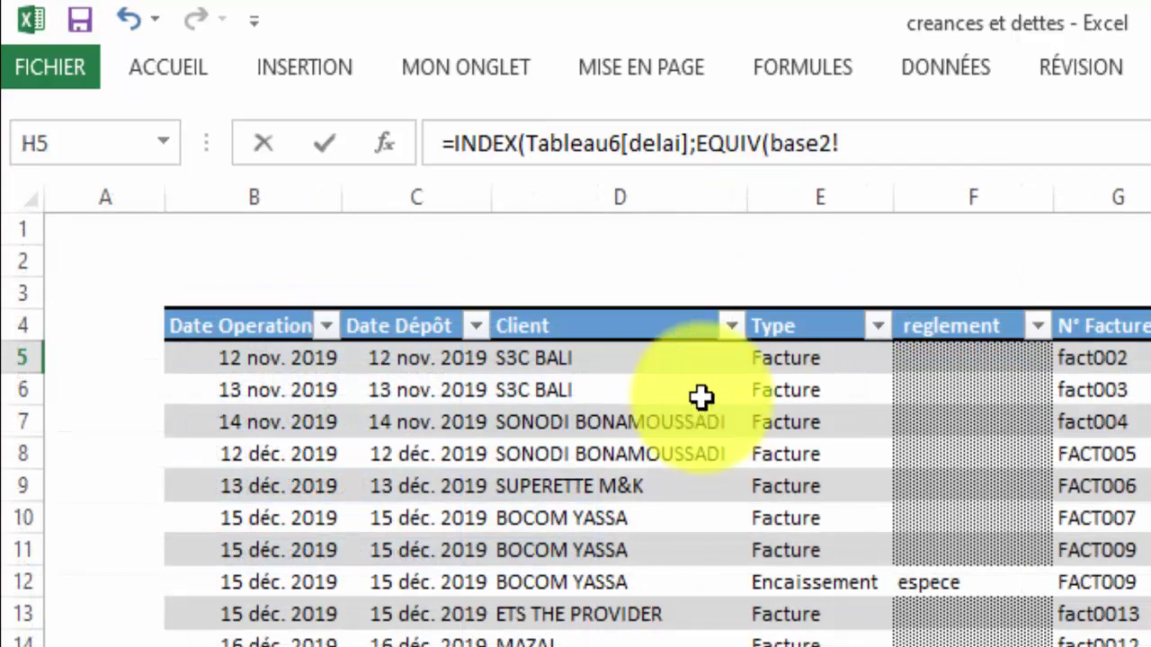
pyautogui.click(630, 368)
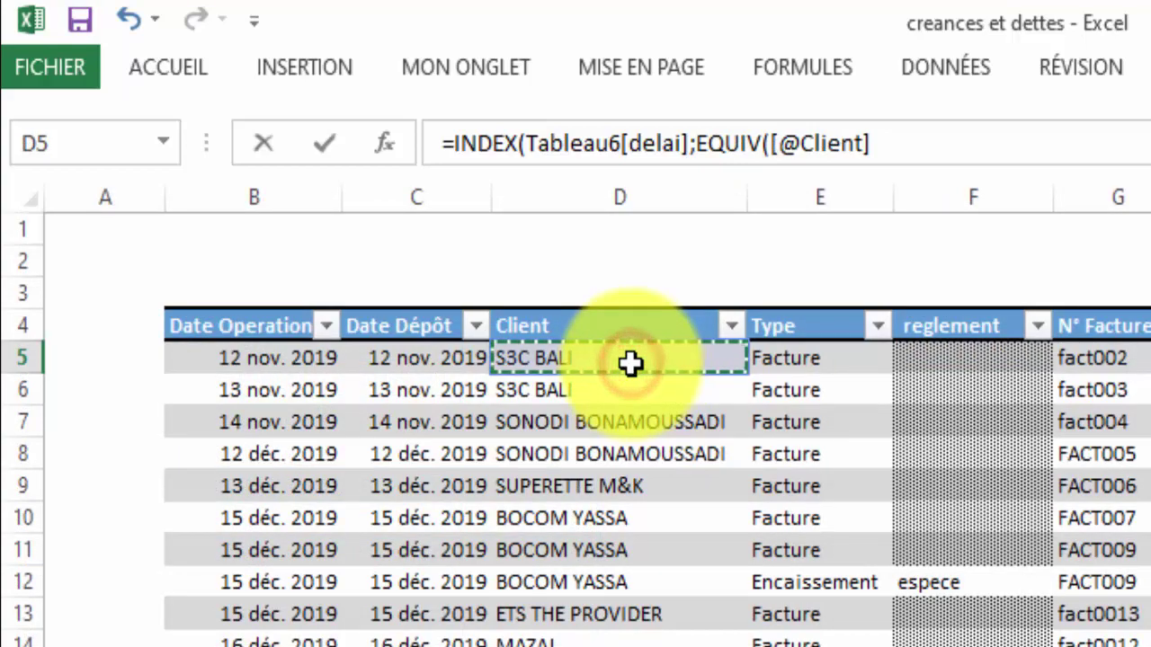
pyautogui.write(';')
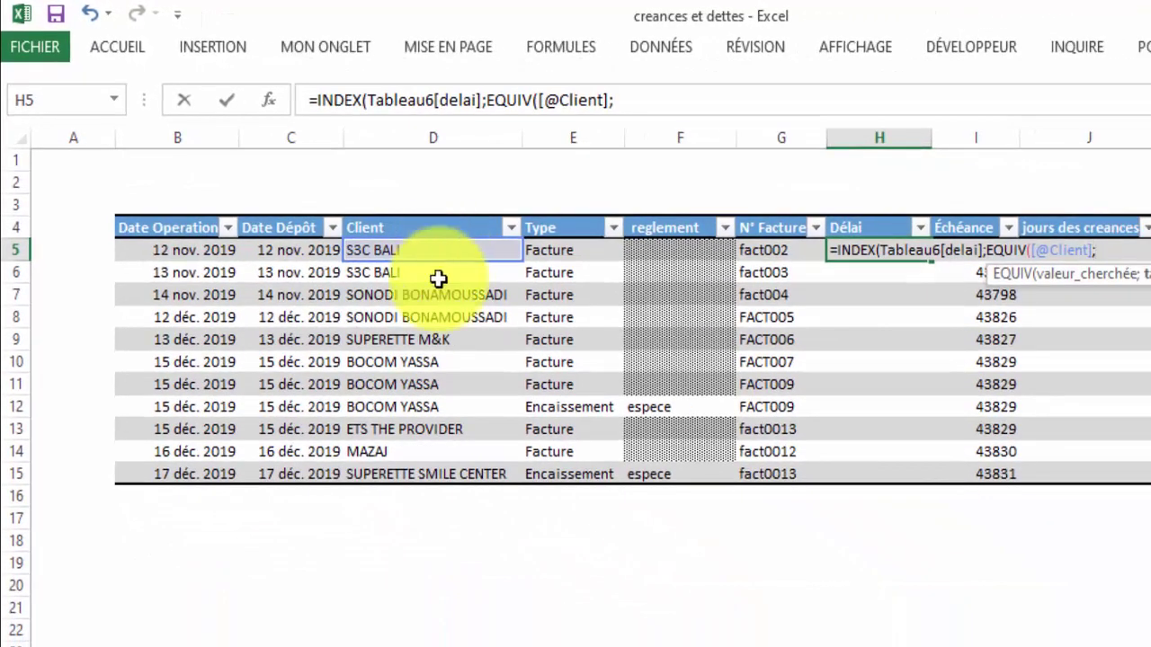
pyautogui.click(261, 644)
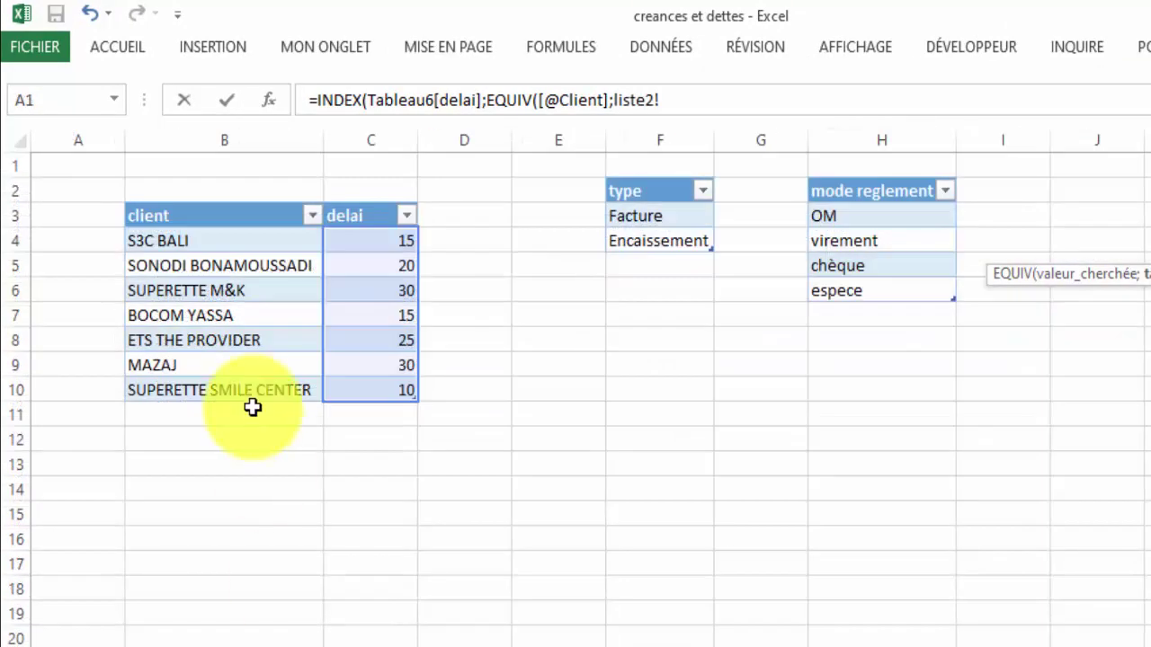
pyautogui.moveTo(249, 240); pyautogui.dragTo(250, 382)
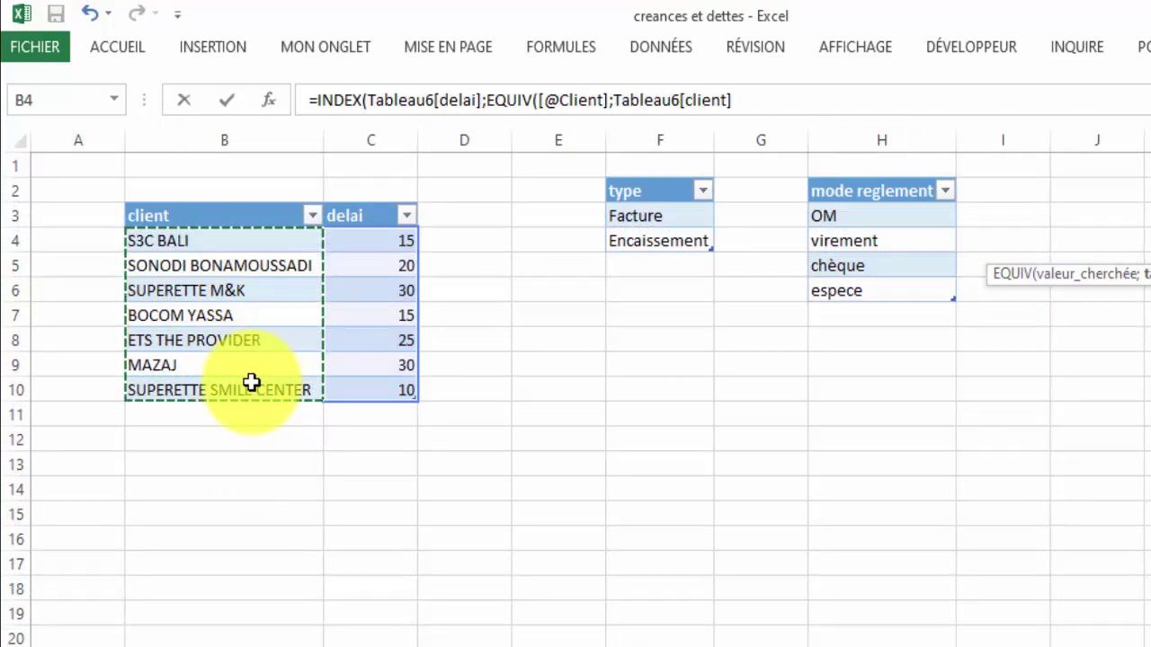
pyautogui.write(');1')
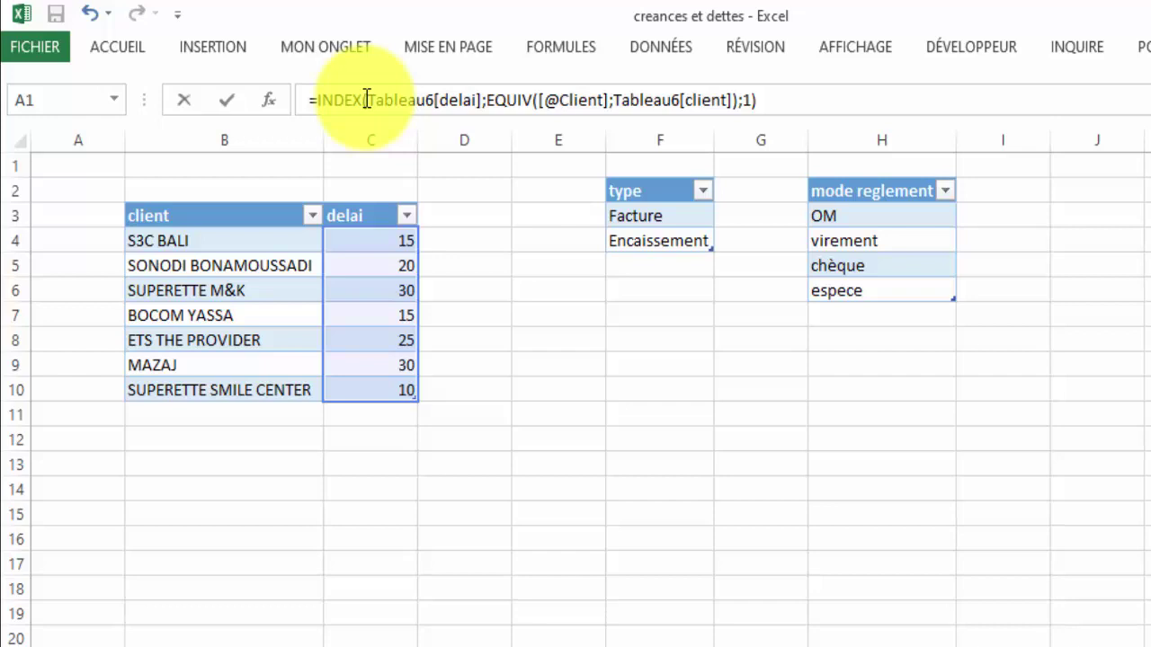
pyautogui.press('Return')
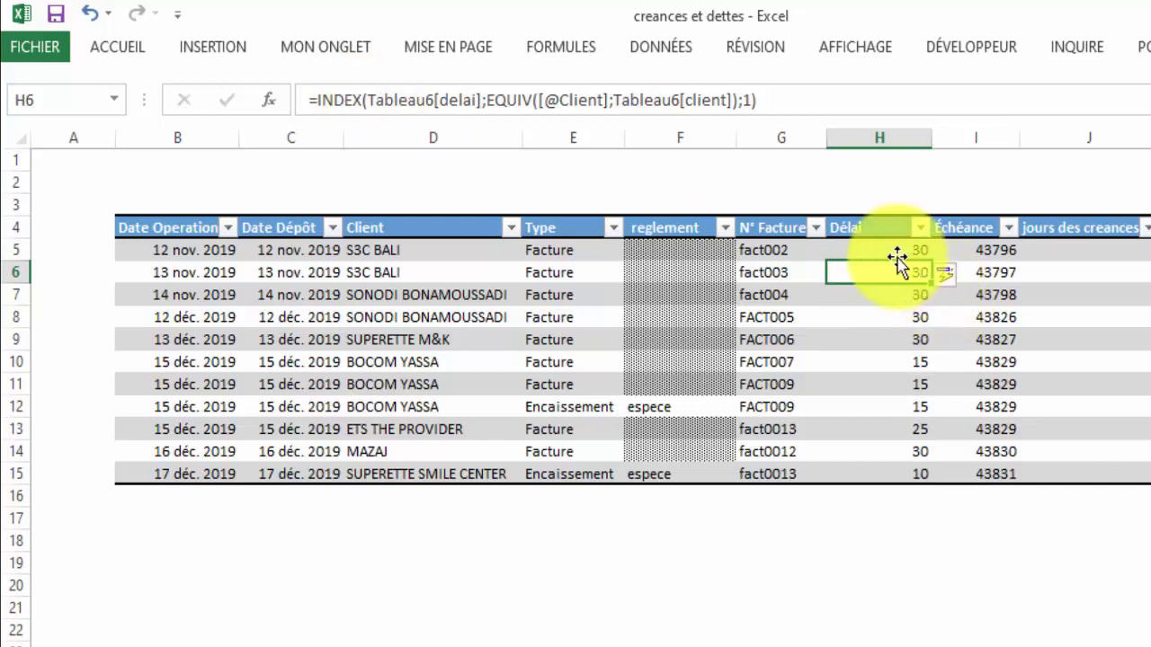
# Step: Copy the client S3C BALI from D5 into D20 below the table, replacing the full paste with a values-only one
pyautogui.click(526, 586)
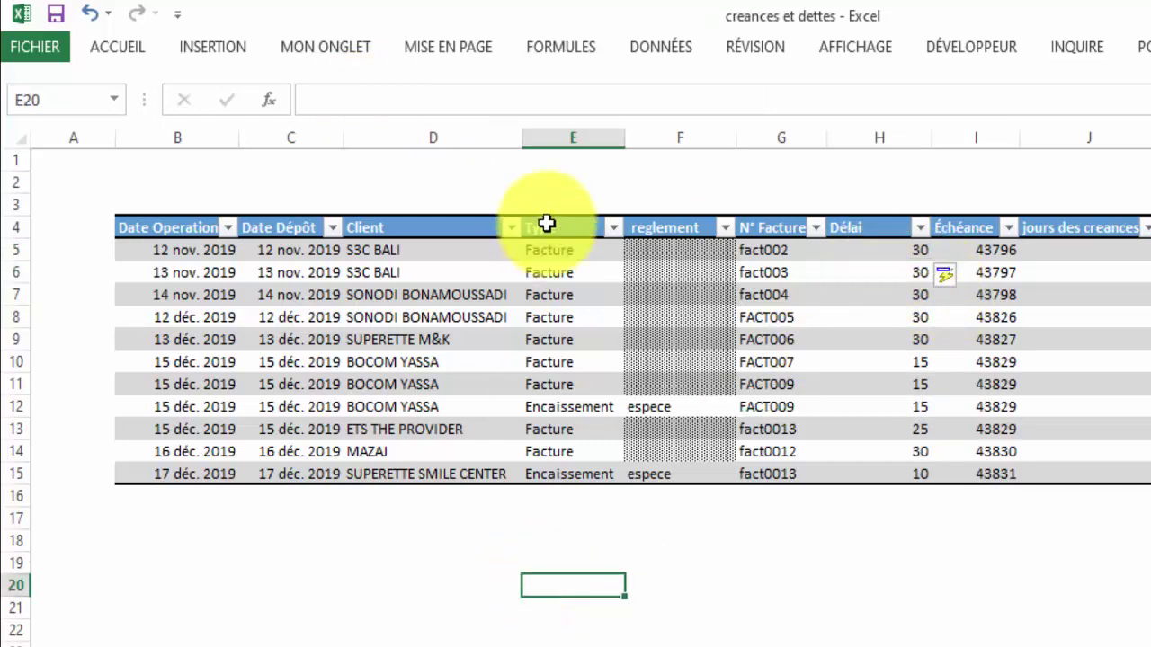
pyautogui.click(442, 248)
pyautogui.click(442, 246)
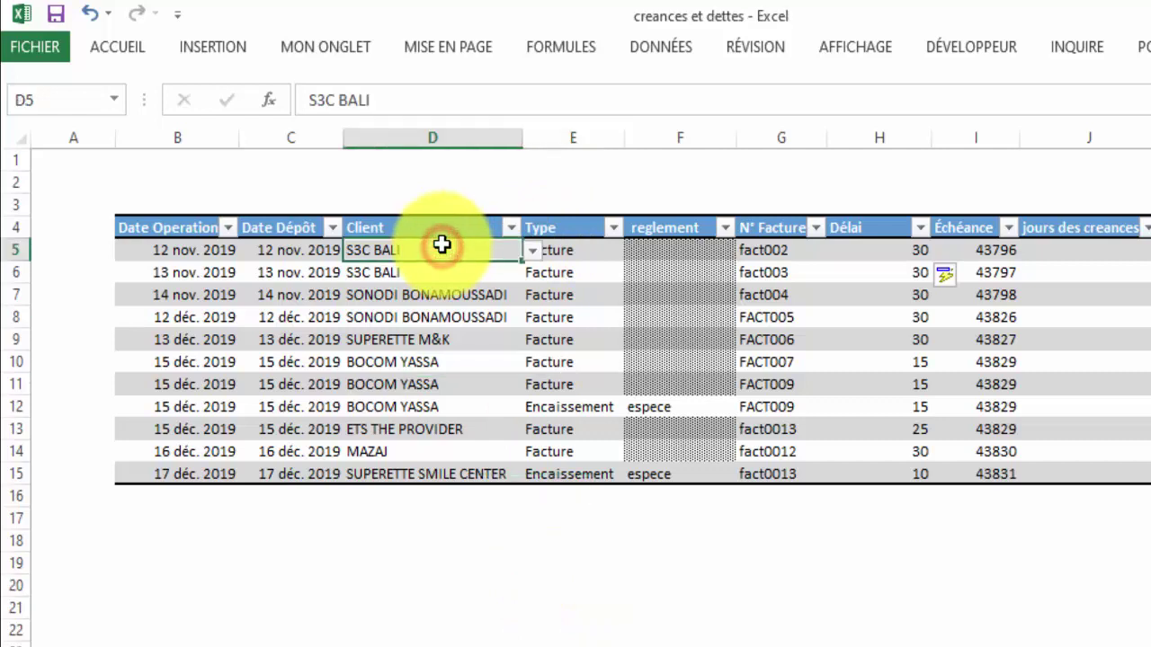
pyautogui.click(390, 585)
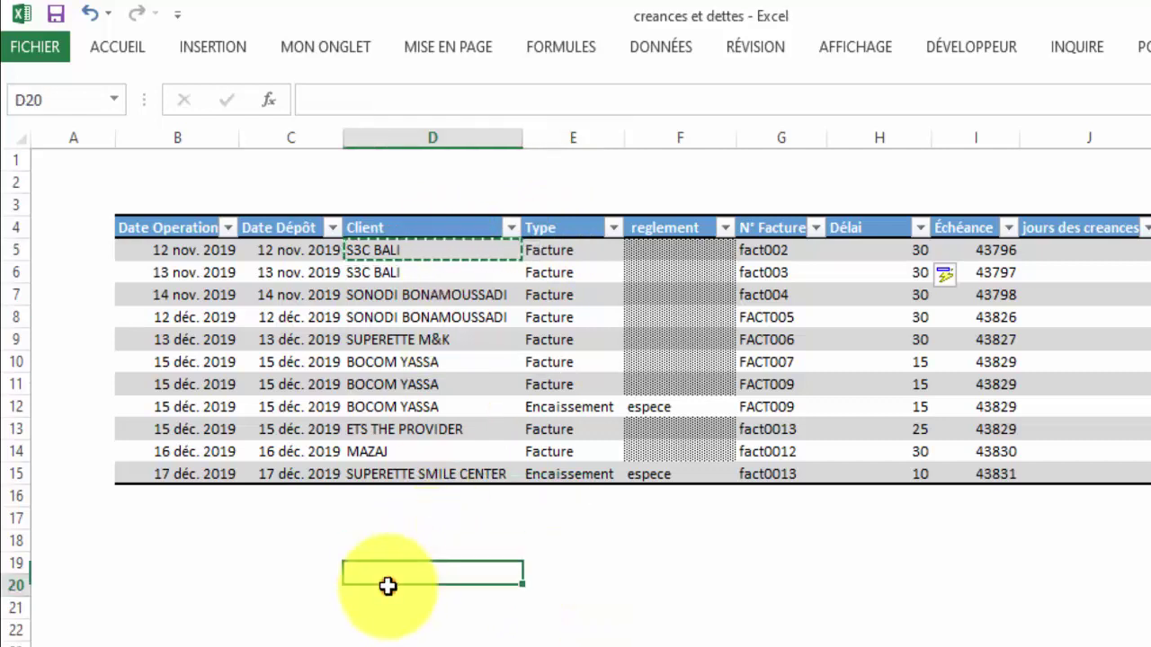
pyautogui.hotkey('ctrl', 'v')
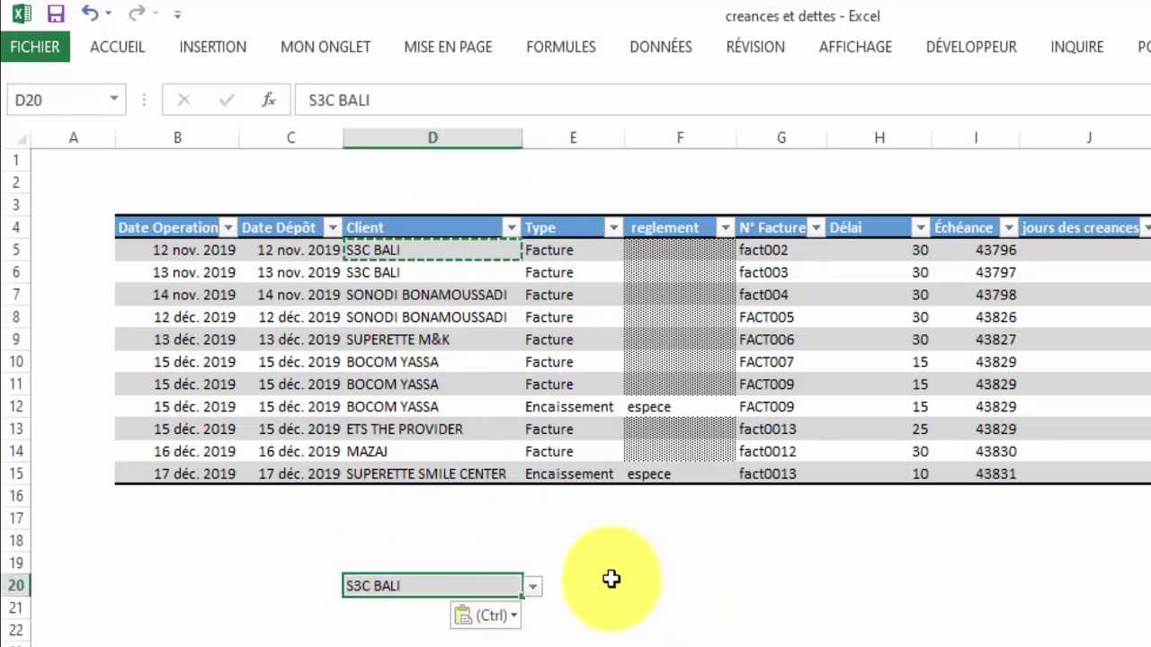
pyautogui.click(90, 13)
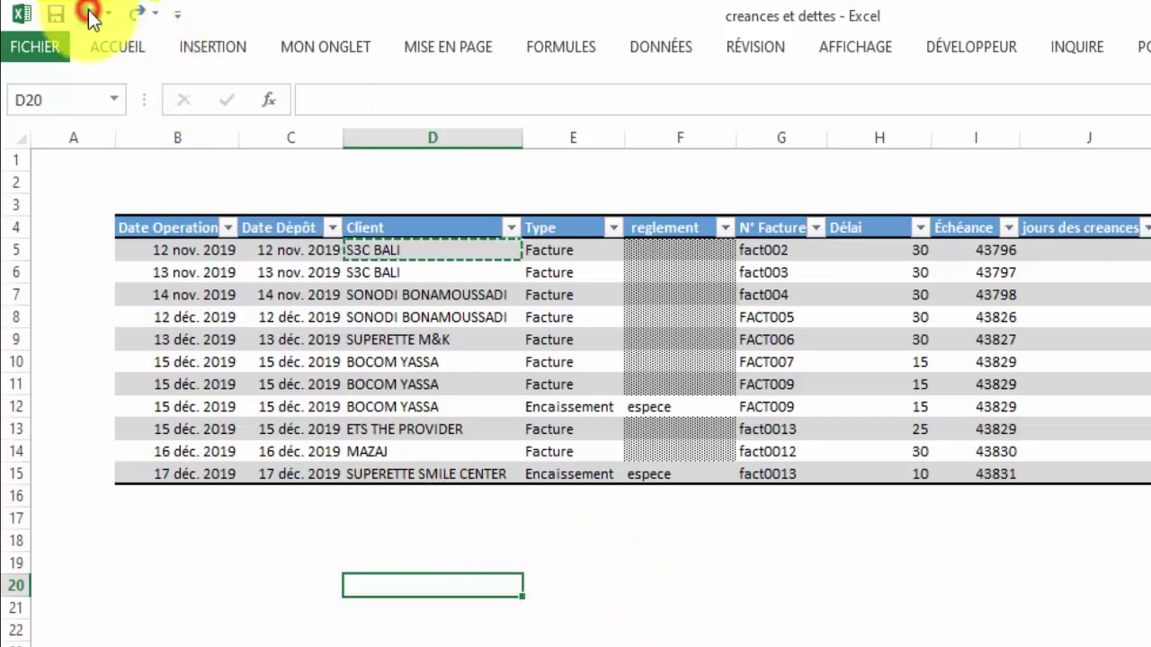
pyautogui.rightClick(411, 588)
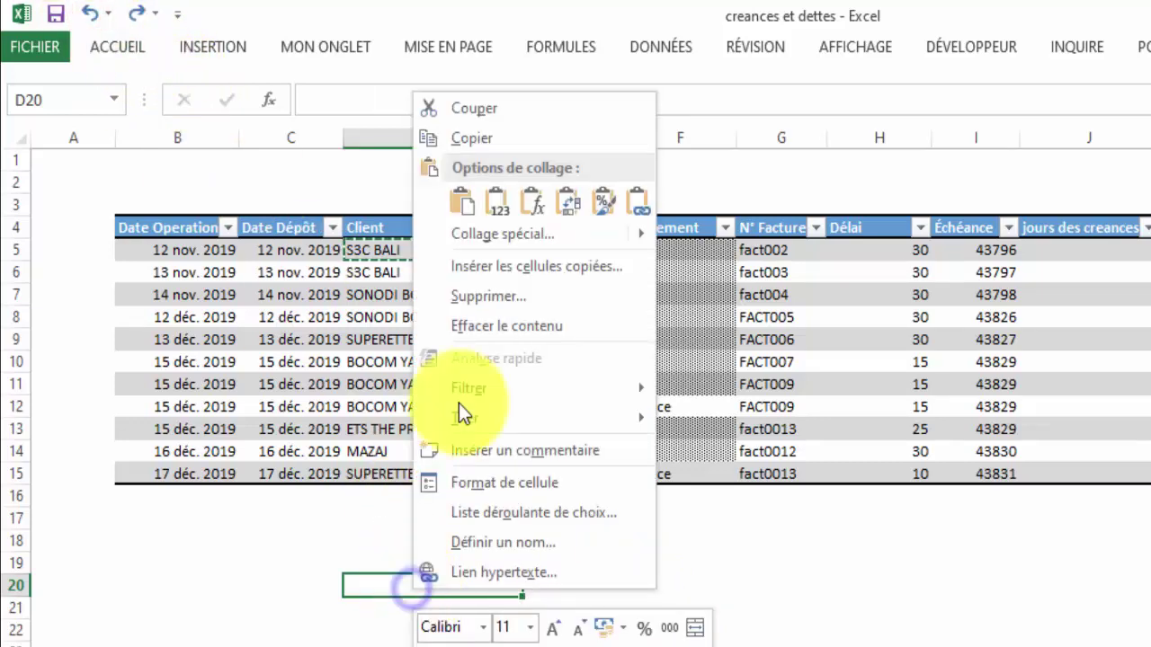
pyautogui.click(498, 212)
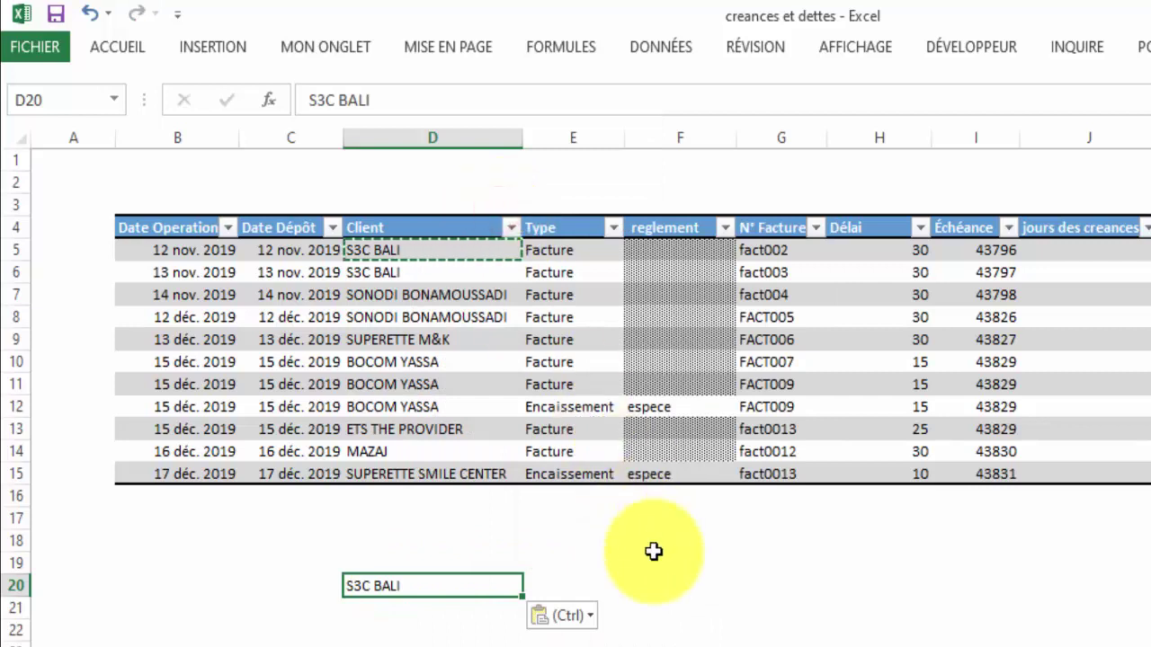
# Step: Enter the test formula =INDEX(Tableau6[delai];1;1) in E20, beside the copied client name
pyautogui.click(609, 585)
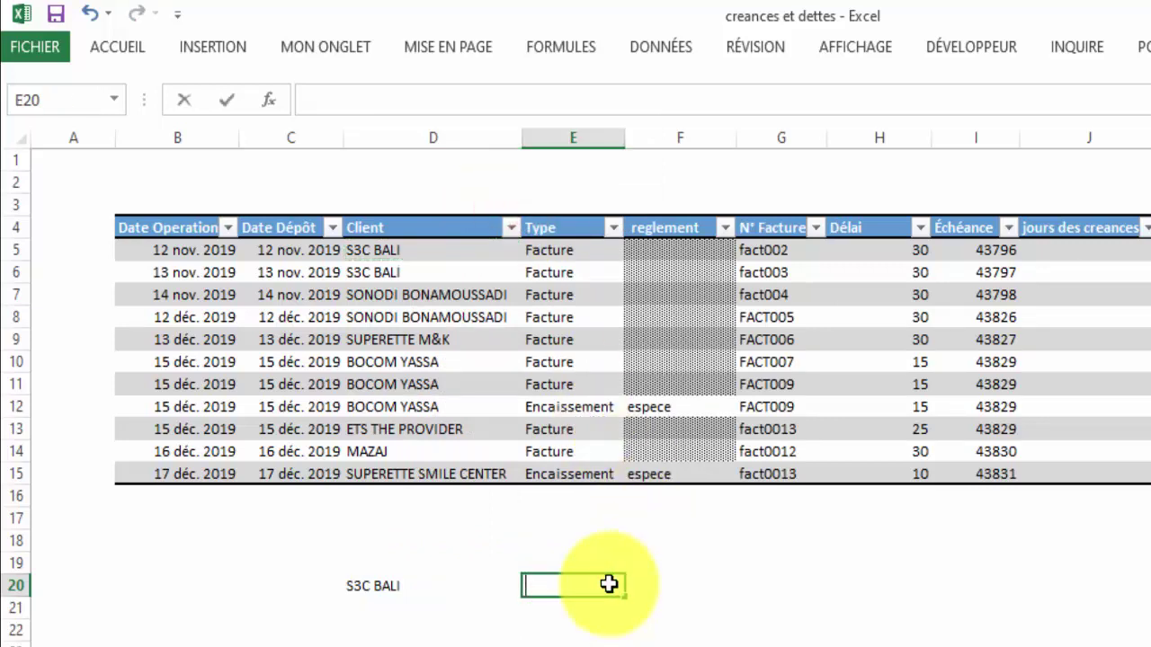
pyautogui.write('=d')
pyautogui.press('BackSpace')
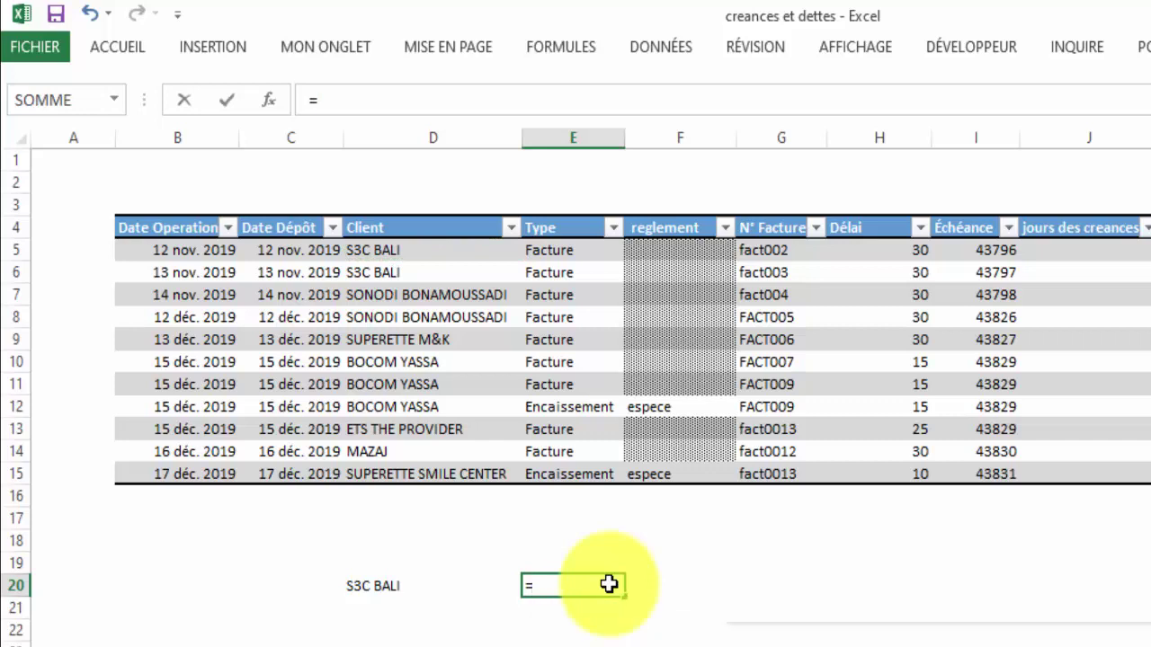
pyautogui.write('o')
pyautogui.press('BackSpace')
pyautogui.write('in')
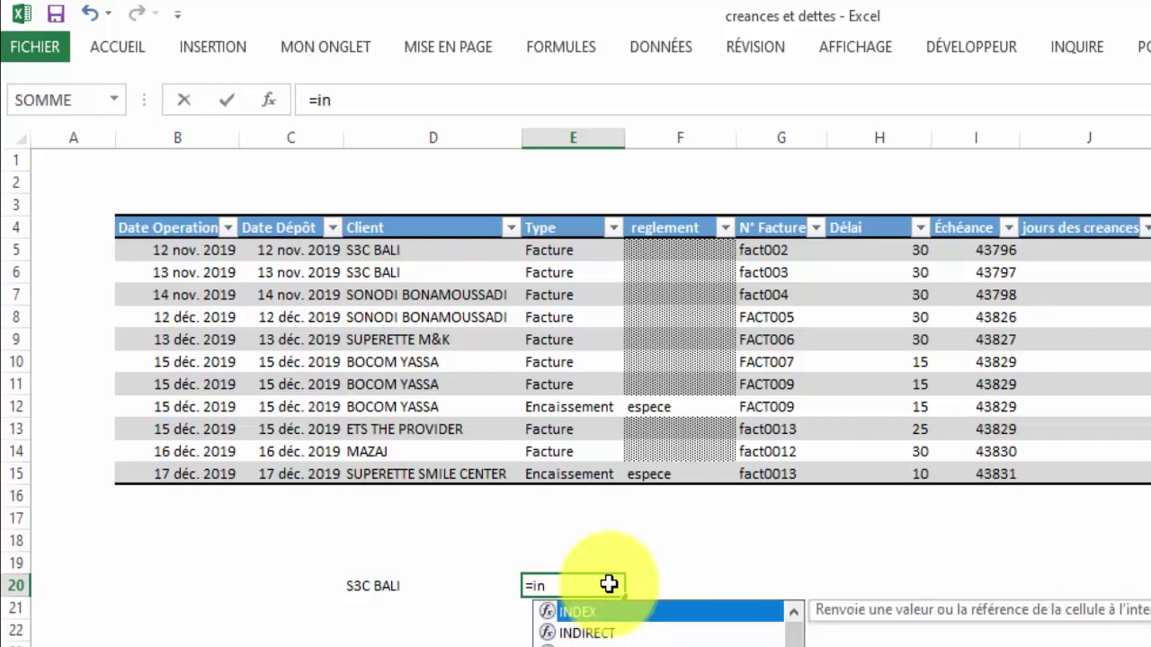
pyautogui.doubleClick(608, 613)
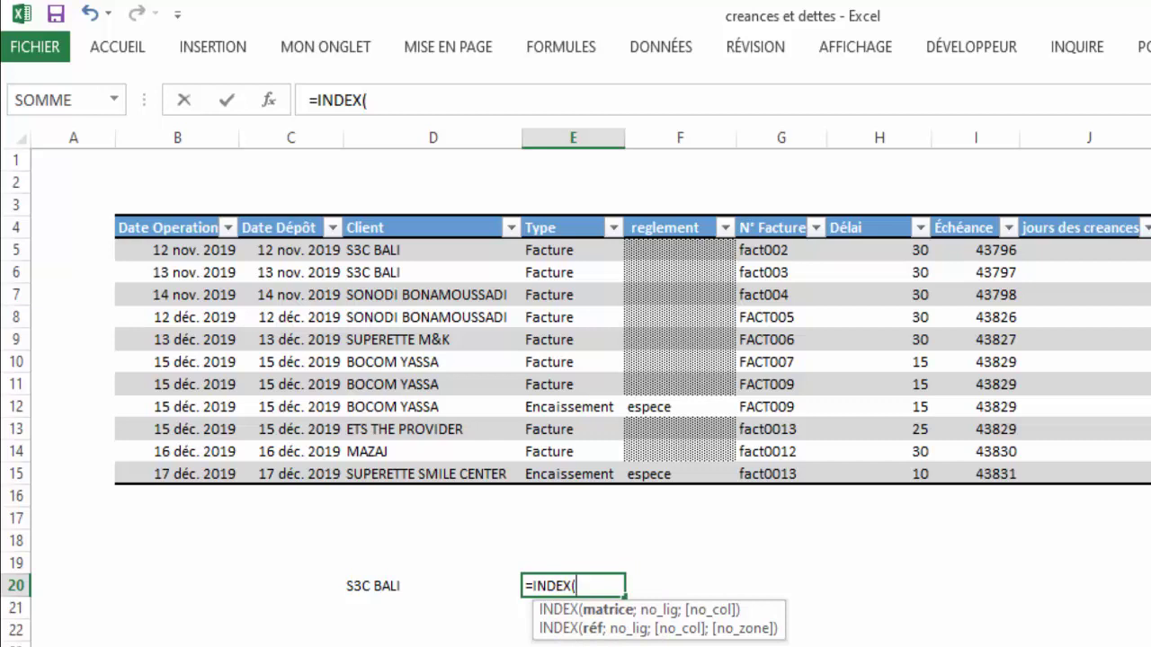
pyautogui.hotkey('ctrl', 'pagedown')
pyautogui.moveTo(356, 238); pyautogui.dragTo(366, 383)
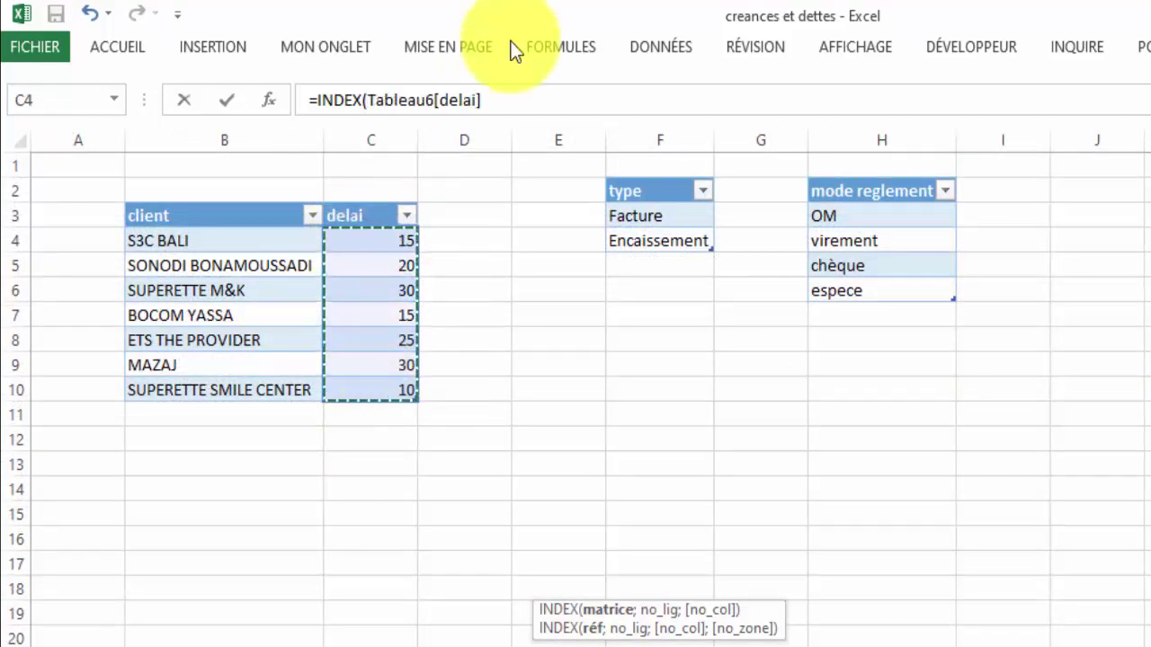
pyautogui.click(527, 98)
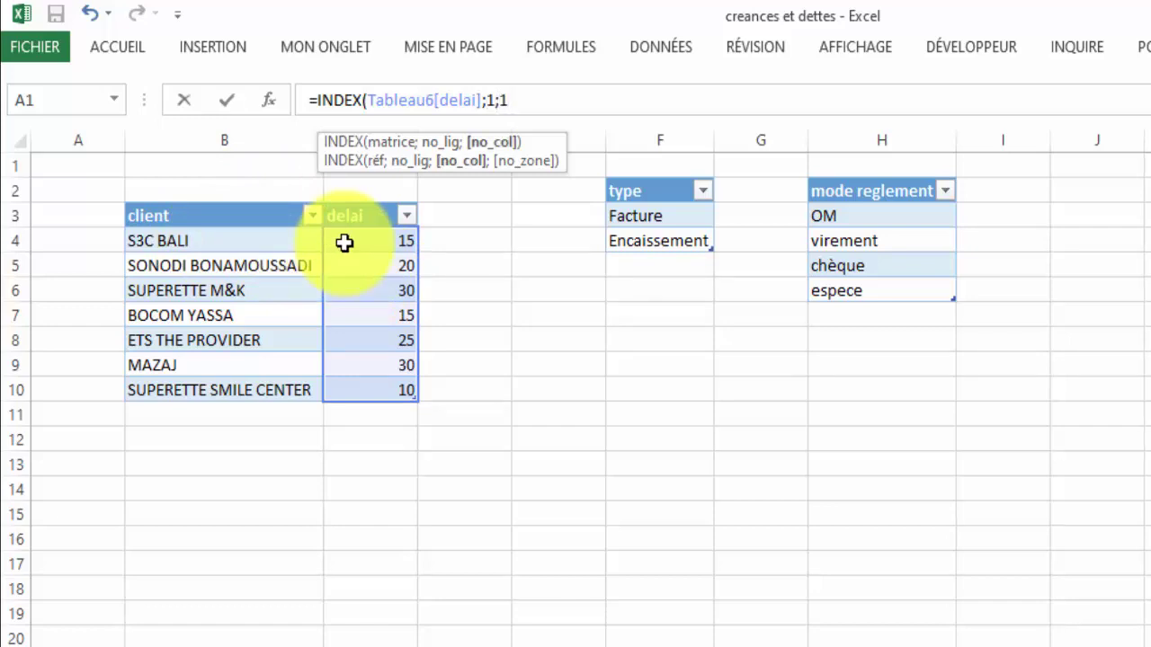
pyautogui.press('Return')
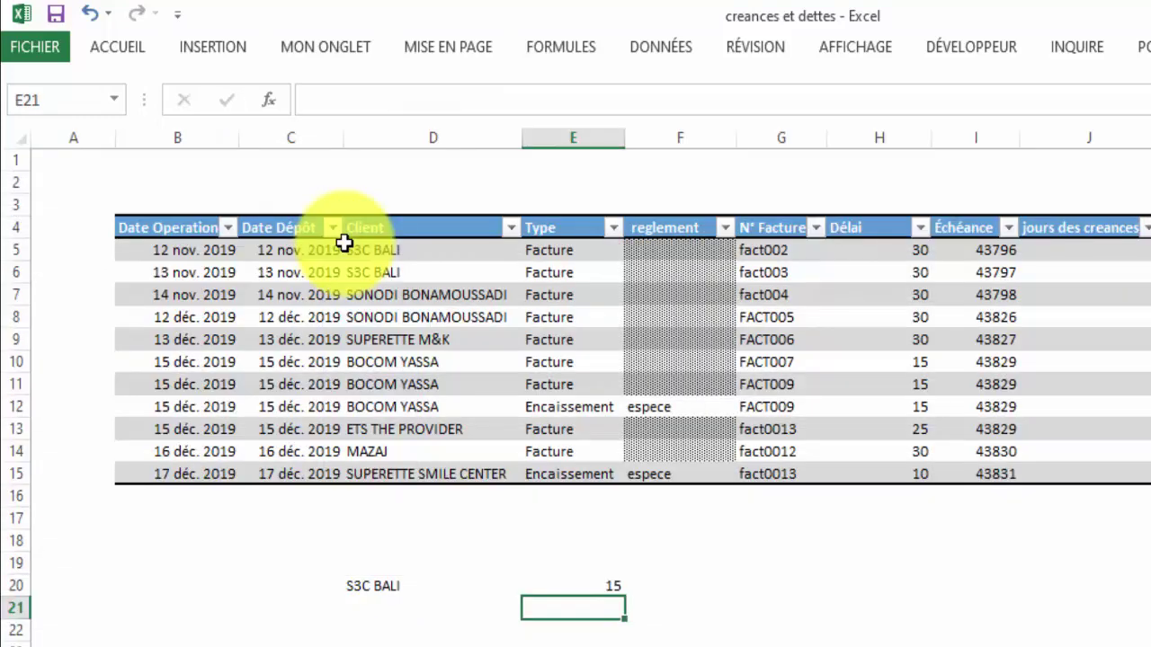
# Step: Replace the client in D20 with SONODI BONAMOUSSADI, copied from D7 and pasted as values only
pyautogui.click(561, 582)
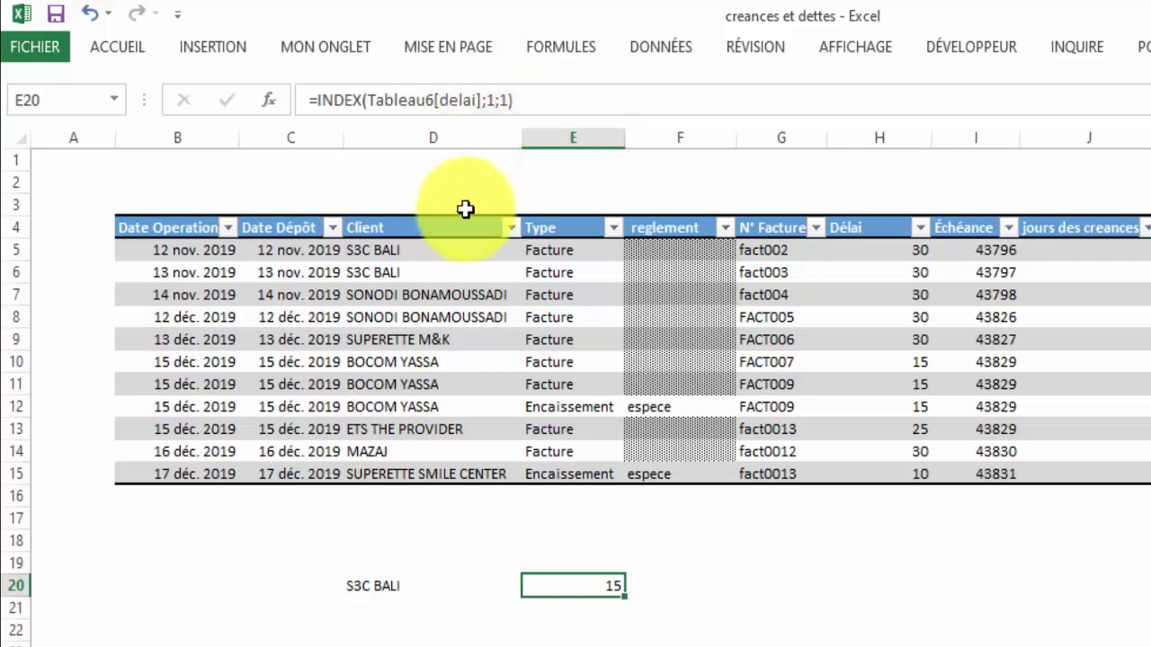
pyautogui.click(428, 288)
pyautogui.click(426, 295)
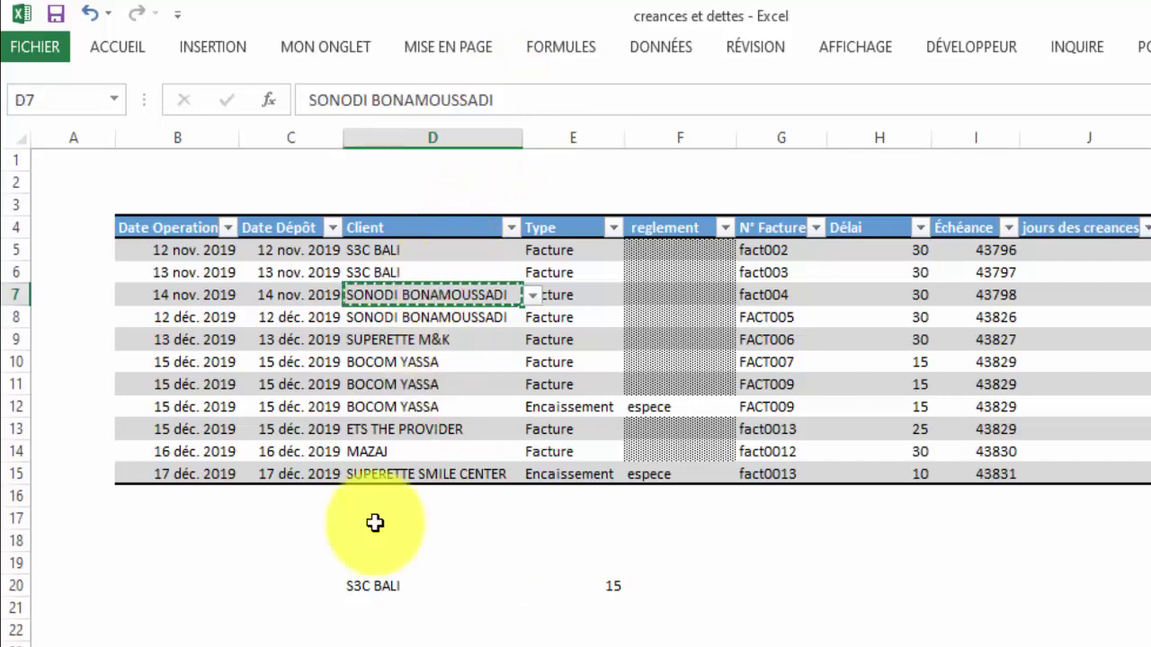
pyautogui.click(374, 587)
pyautogui.rightClick(372, 587)
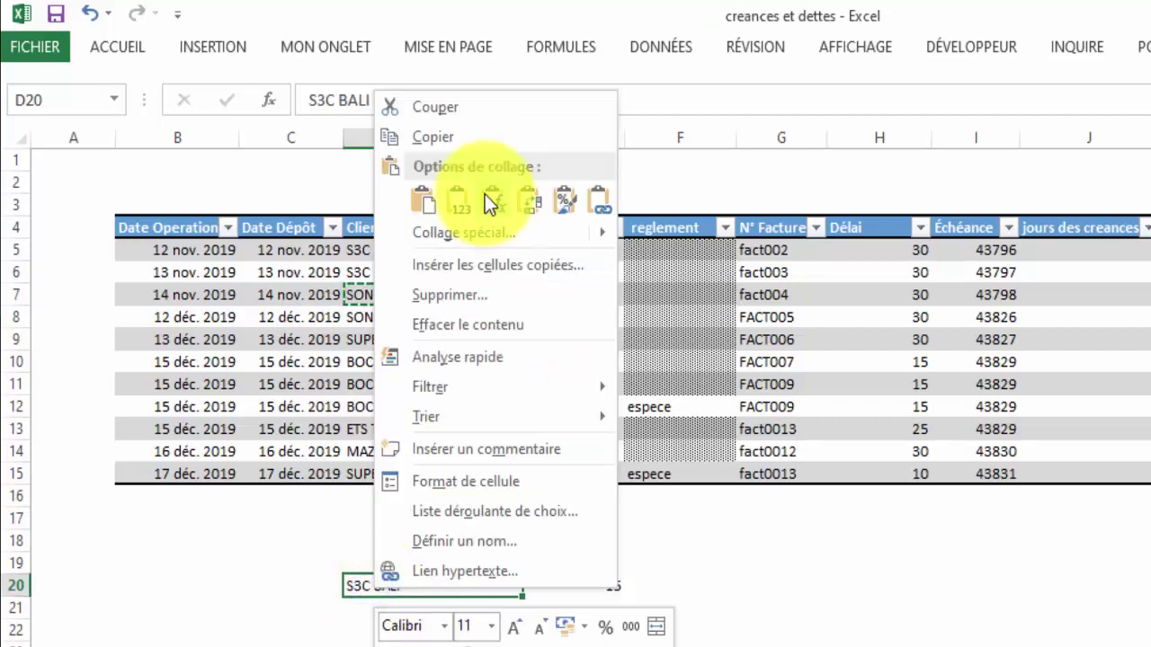
pyautogui.click(461, 200)
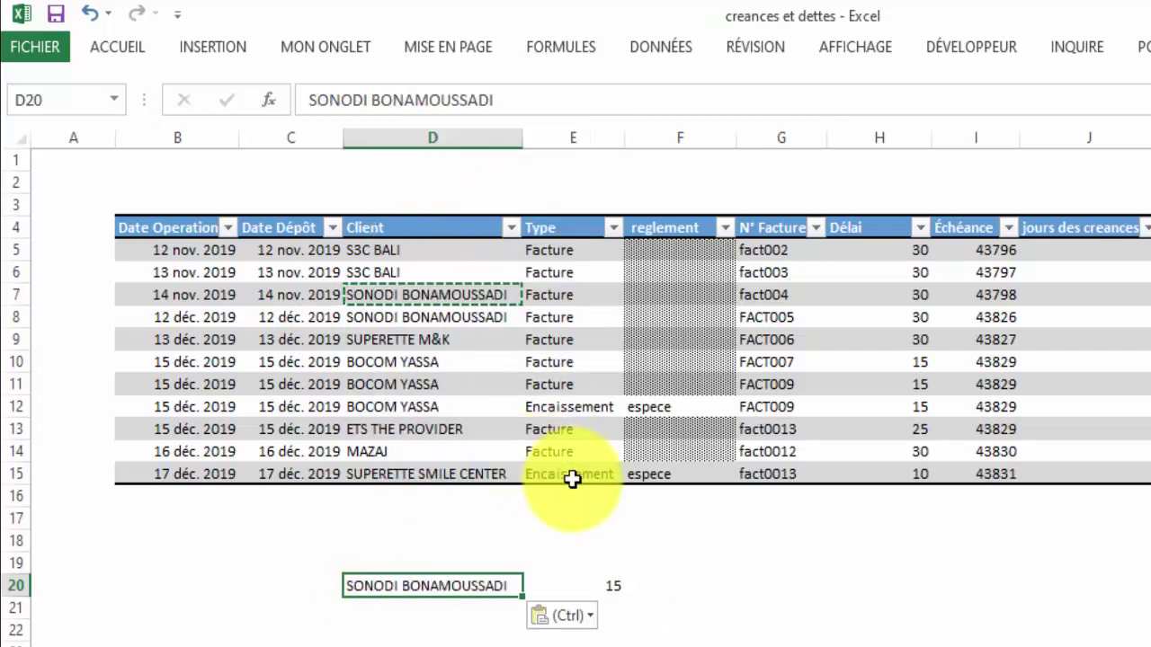
pyautogui.press('Escape')
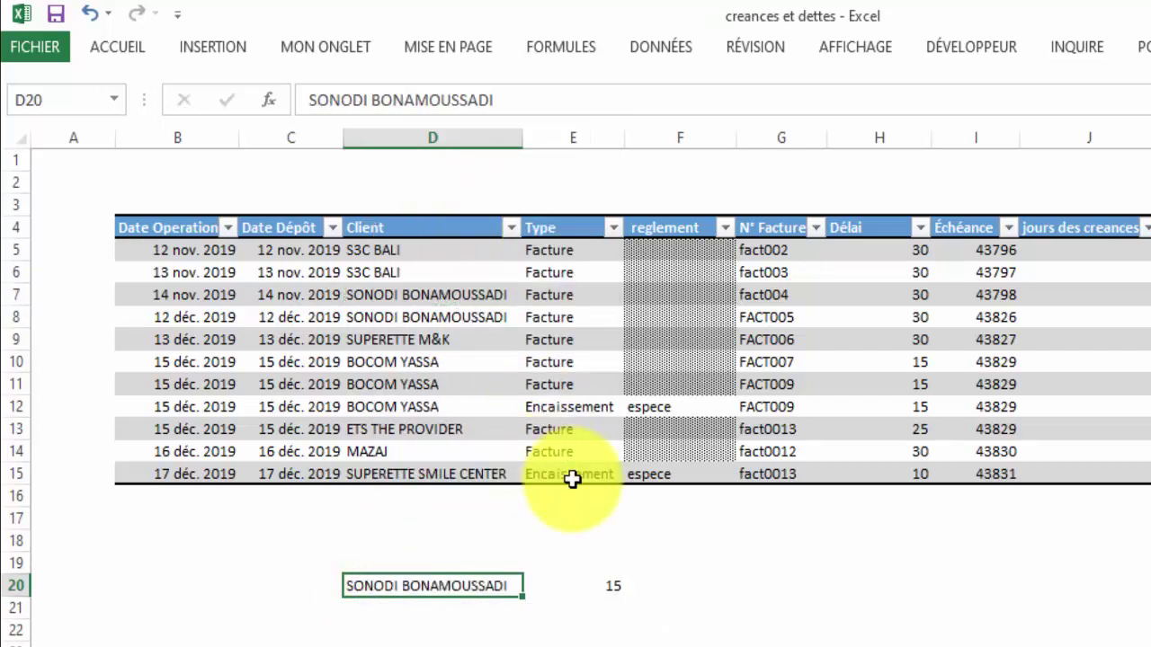
pyautogui.click(617, 582)
pyautogui.click(486, 586)
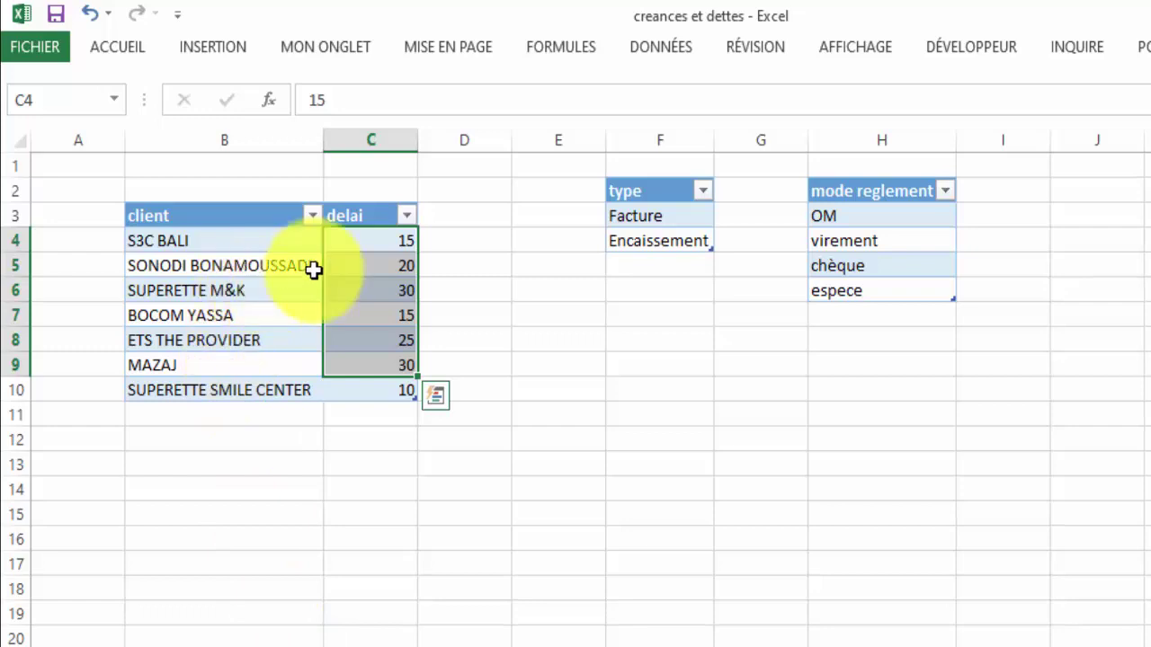
pyautogui.click(388, 261)
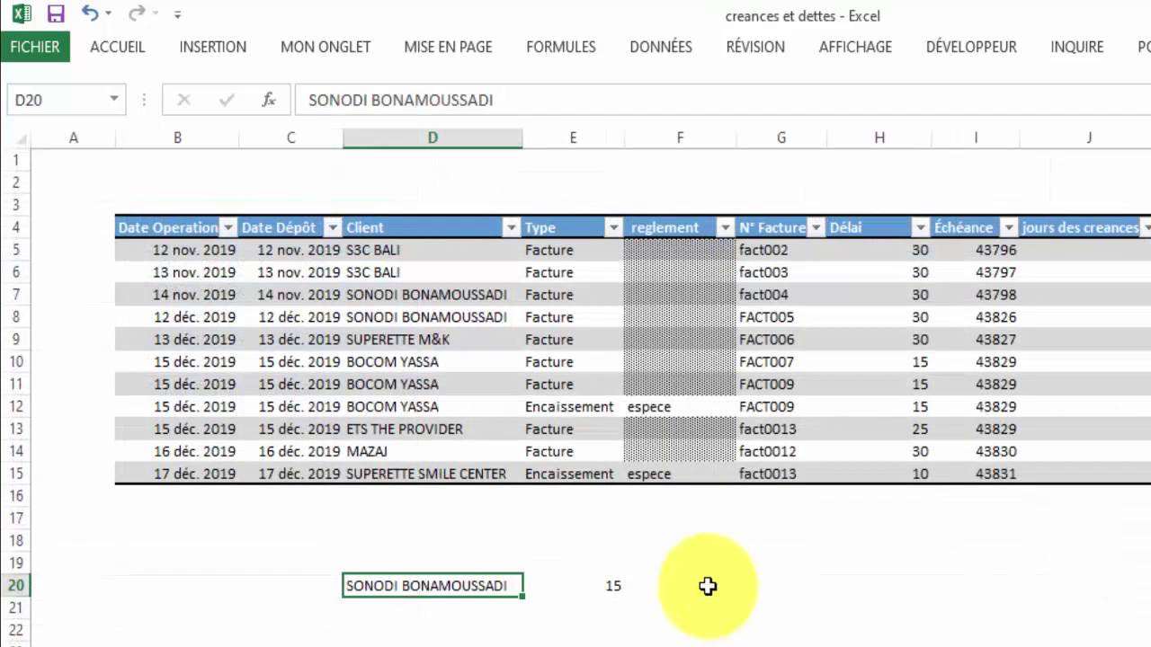
pyautogui.click(608, 584)
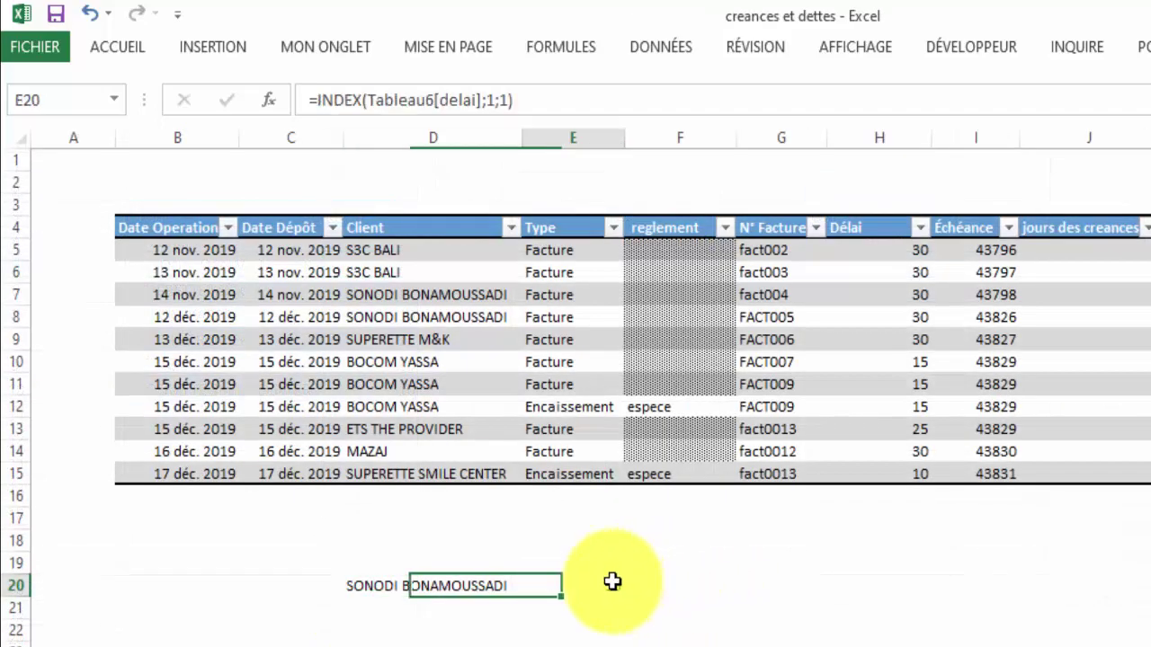
pyautogui.click(496, 101)
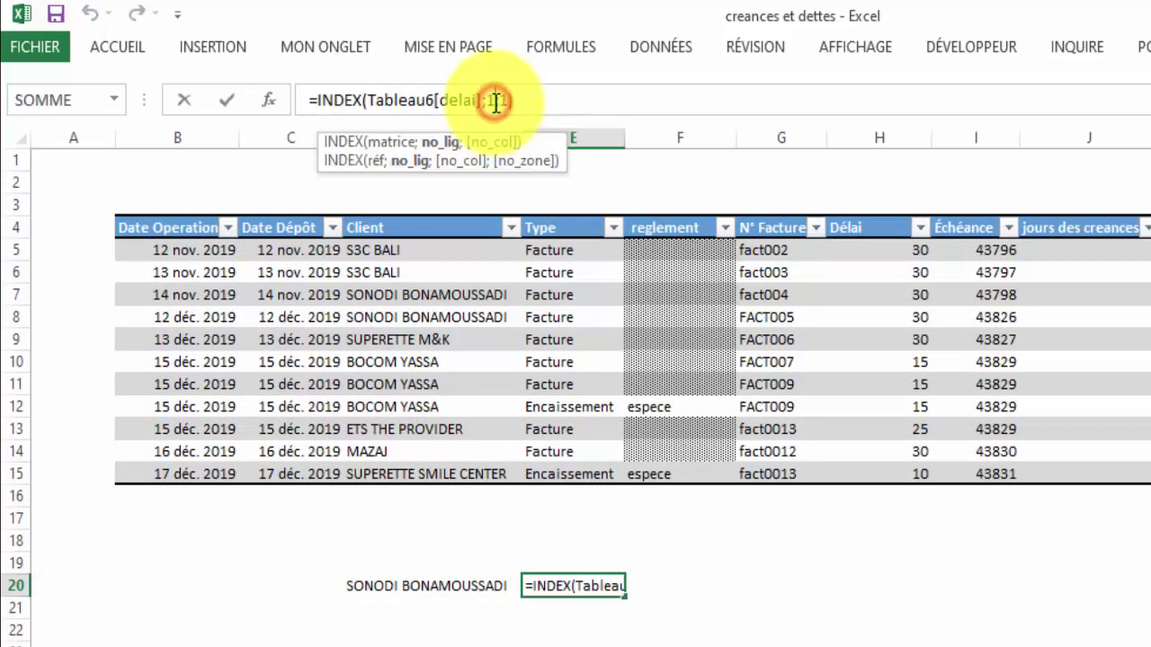
pyautogui.press('BackSpace')
pyautogui.press('Return')
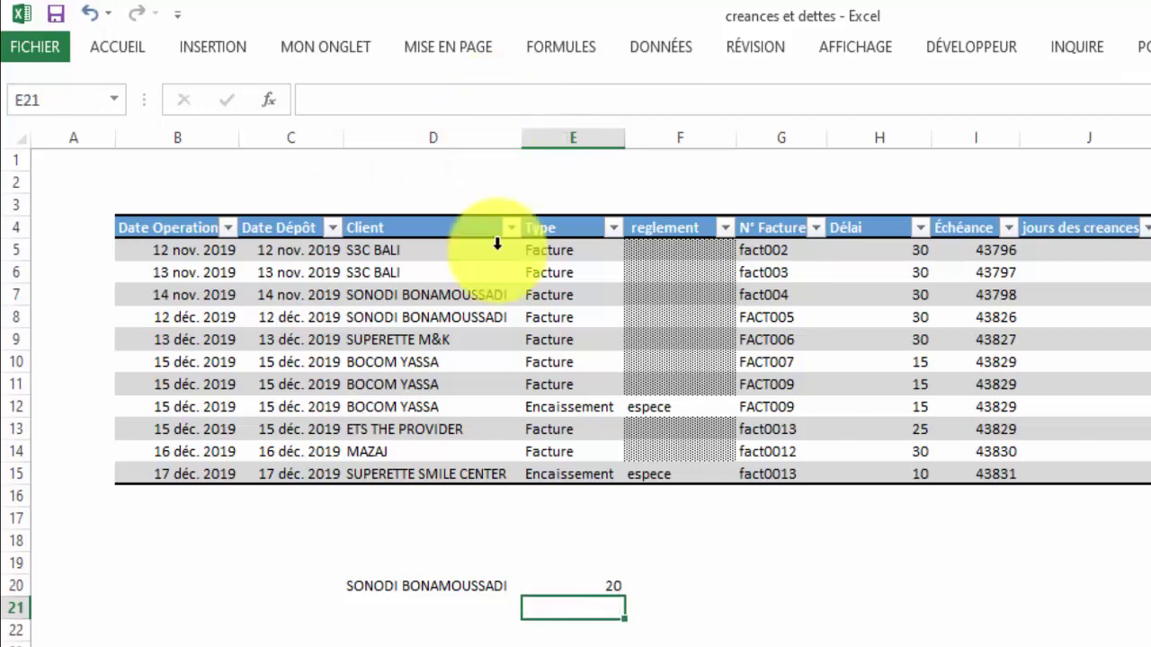
pyautogui.click(588, 585)
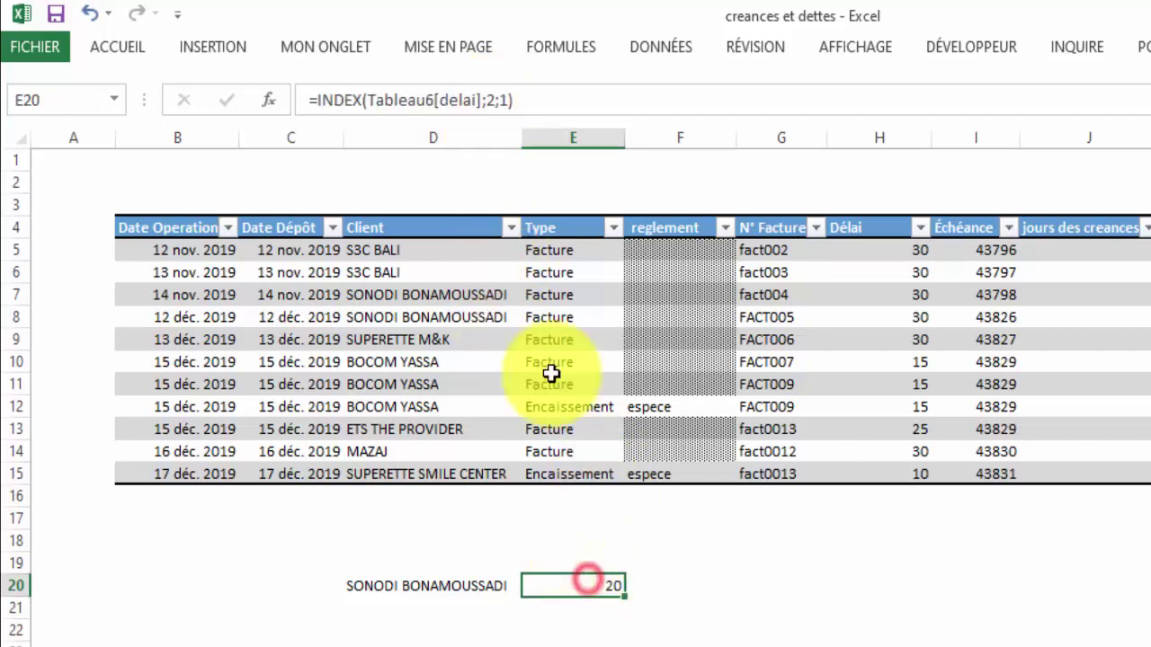
# Step: Enter =EQUIV(D20;Tableau6[client];0) in F20 to find the D20 client's position in the liste2 client column
pyautogui.click(703, 589)
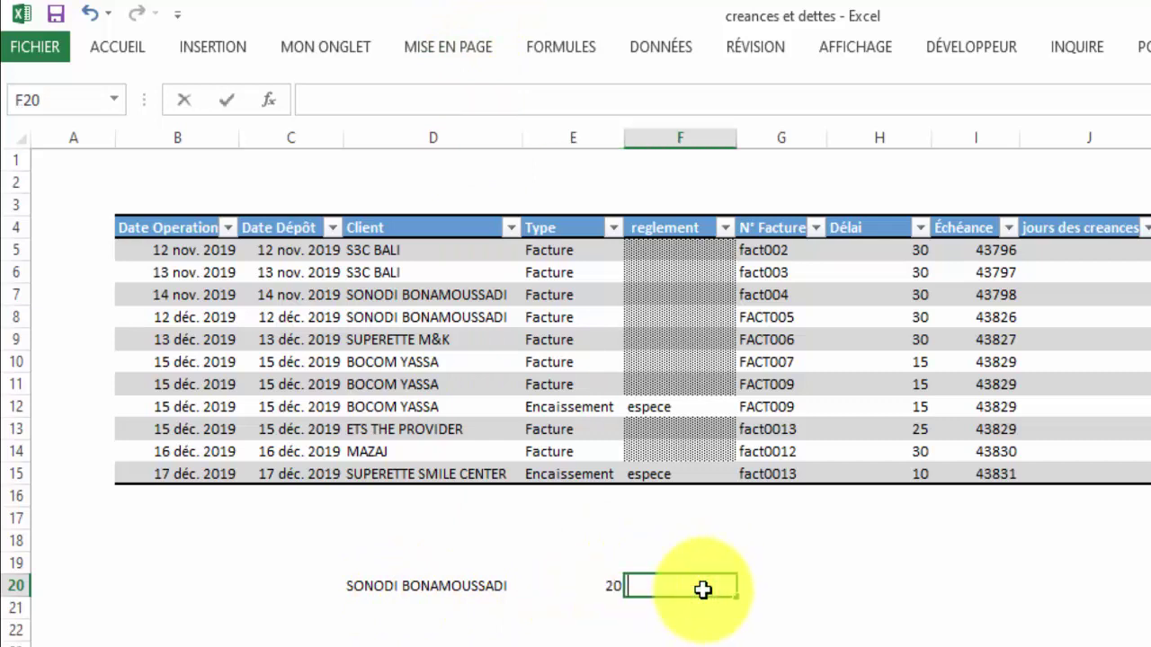
pyautogui.write('=equi')
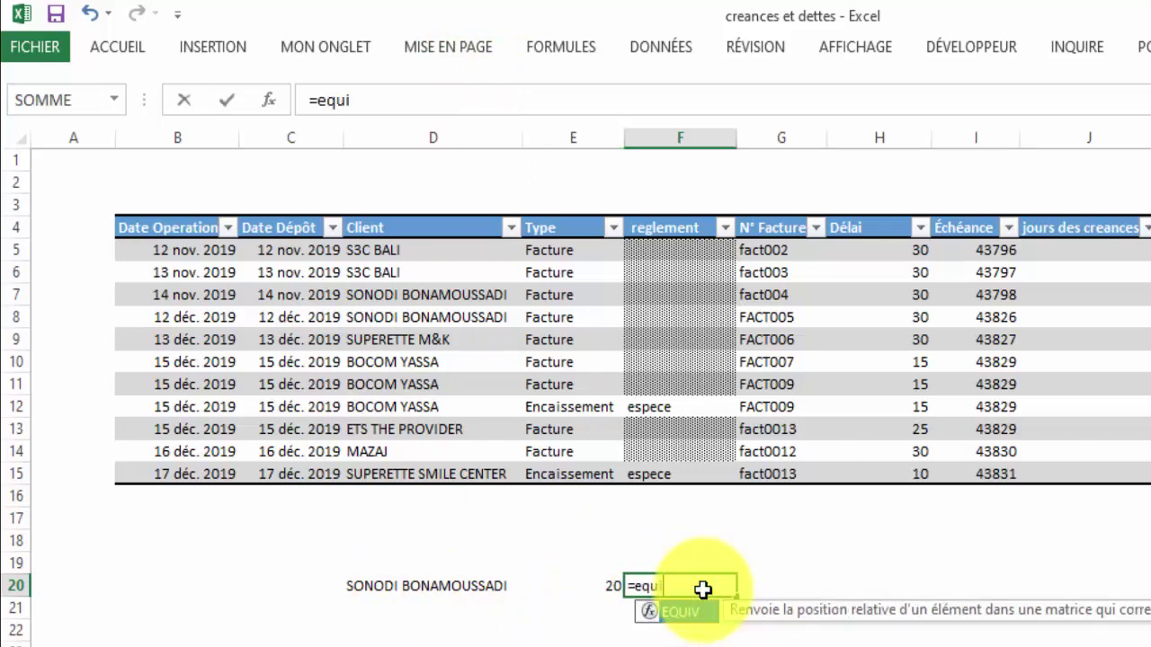
pyautogui.doubleClick(697, 616)
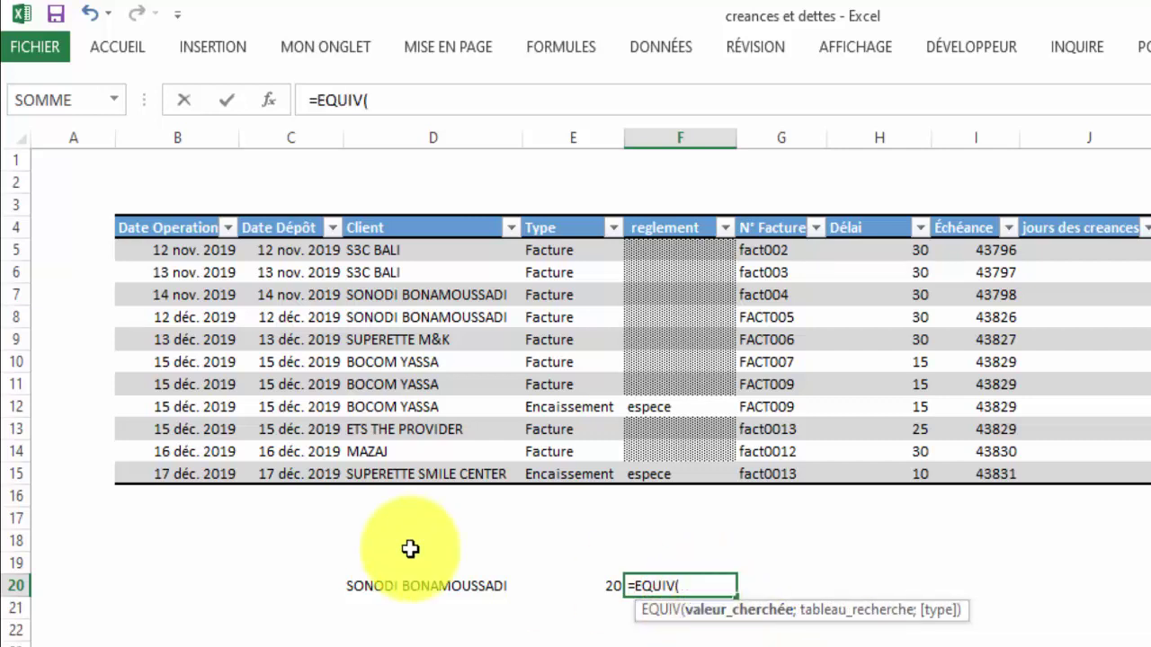
pyautogui.click(402, 586)
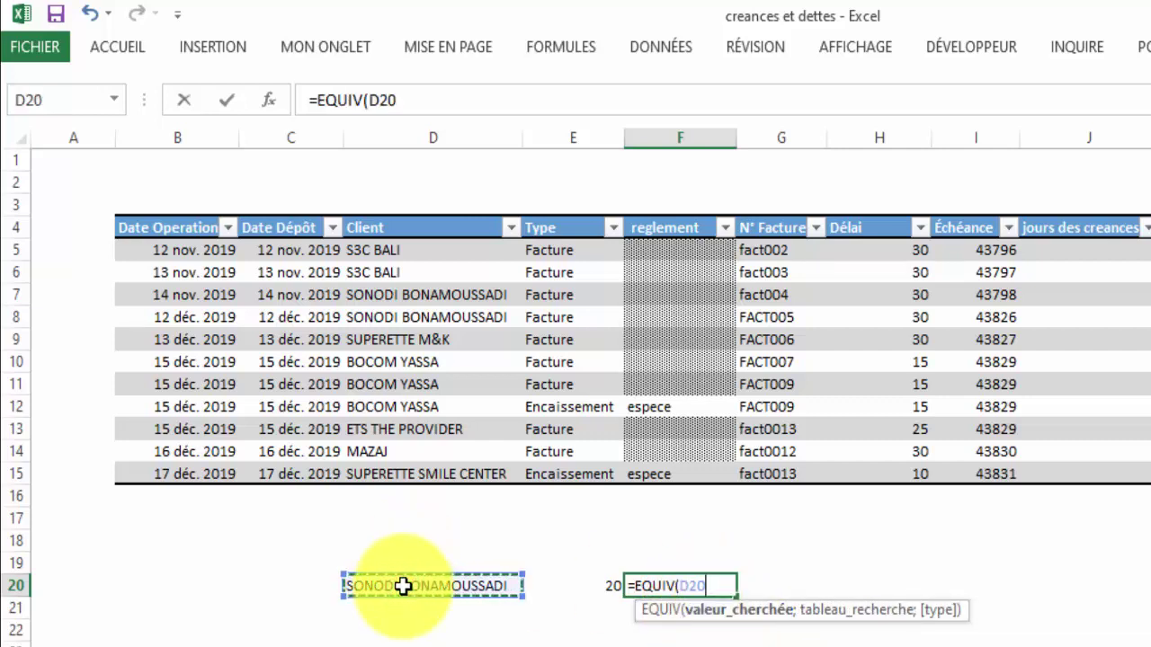
pyautogui.write(';')
pyautogui.hotkey('ctrl', 'pagedown')
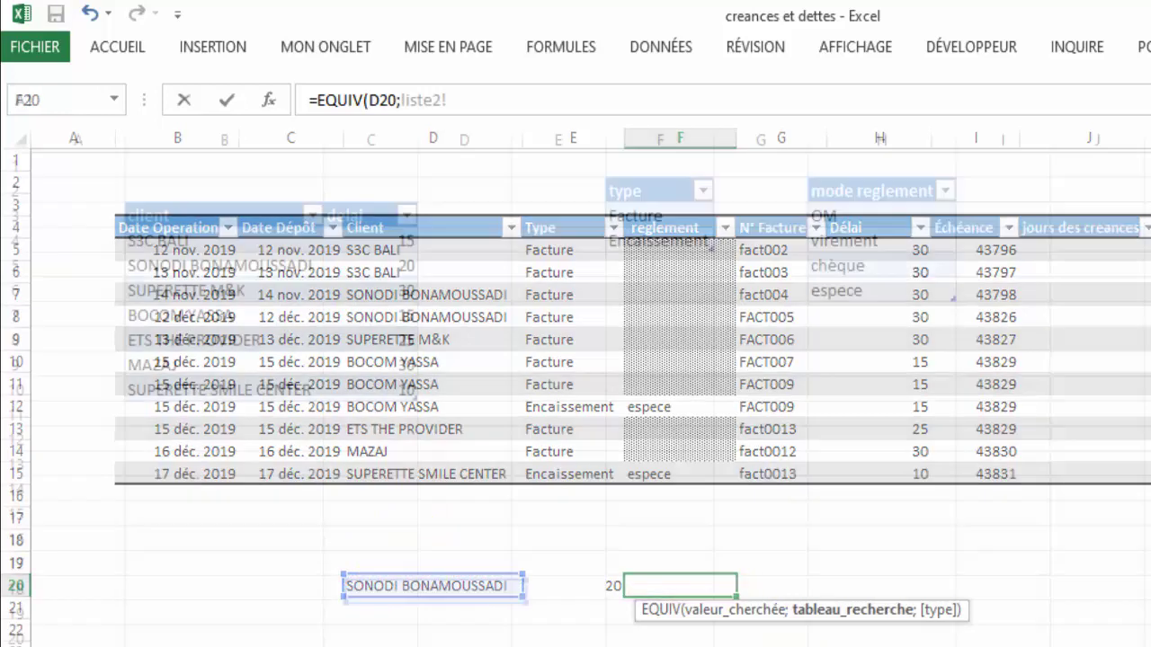
pyautogui.click(230, 241)
pyautogui.moveTo(230, 241); pyautogui.dragTo(245, 393)
pyautogui.write(';')
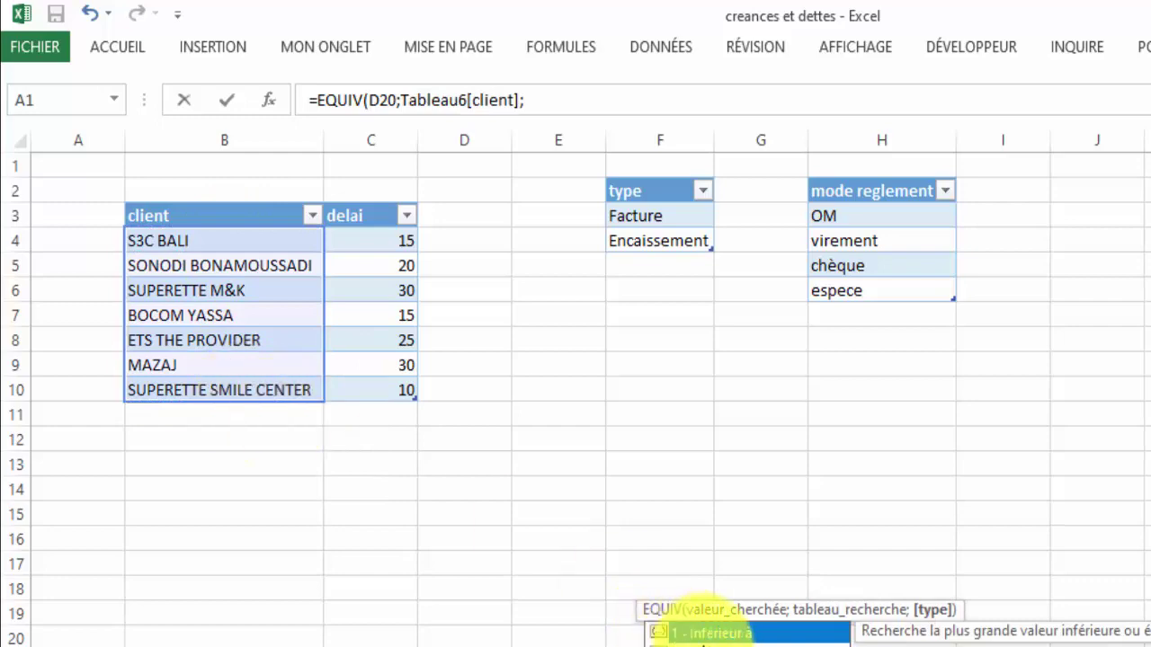
pyautogui.doubleClick(712, 608)
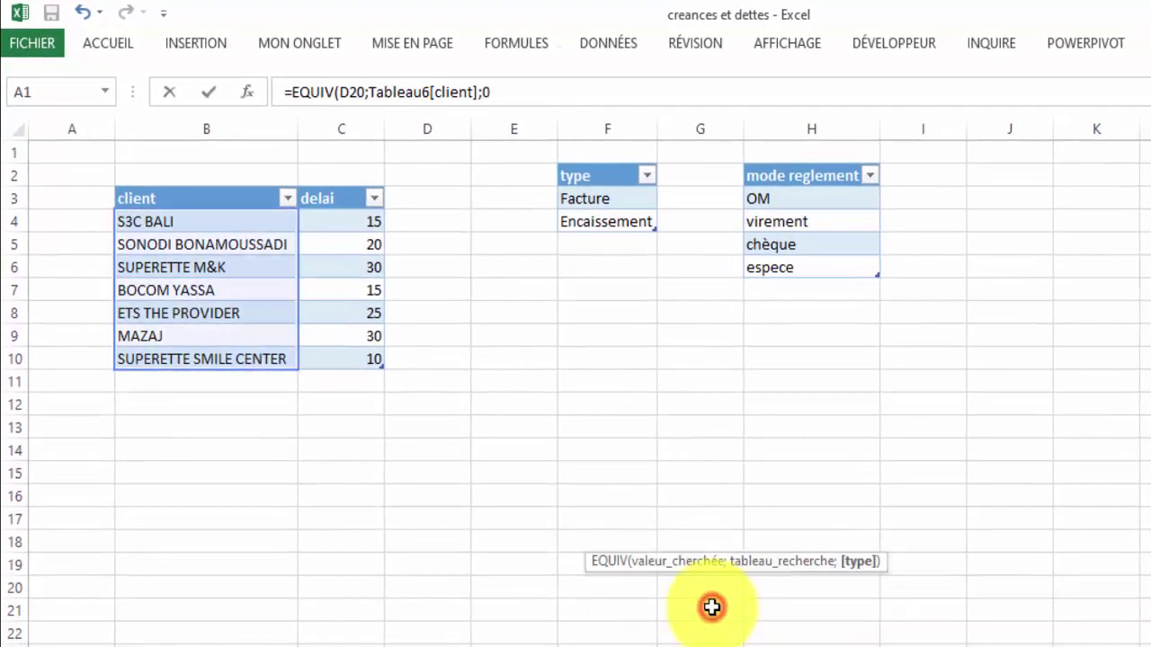
pyautogui.press('Return')
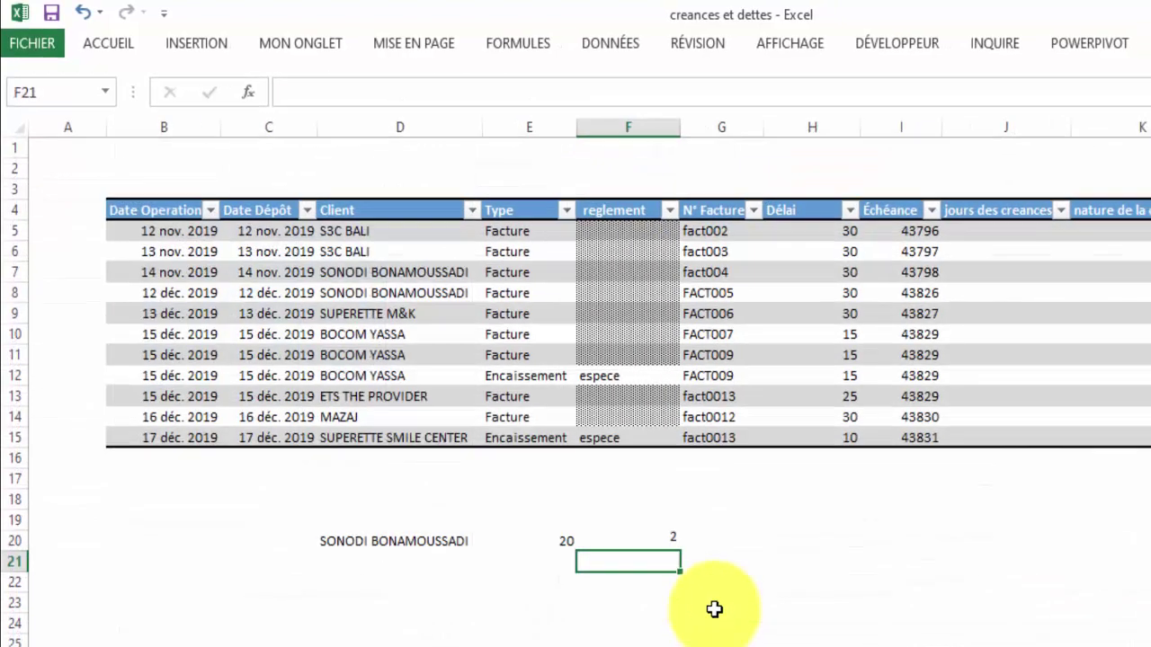
# Step: Compare the F20 EQUIV result with SONODI BONAMOUSSADI's position in liste2 and with the row number in E20's INDEX formula
pyautogui.click(638, 536)
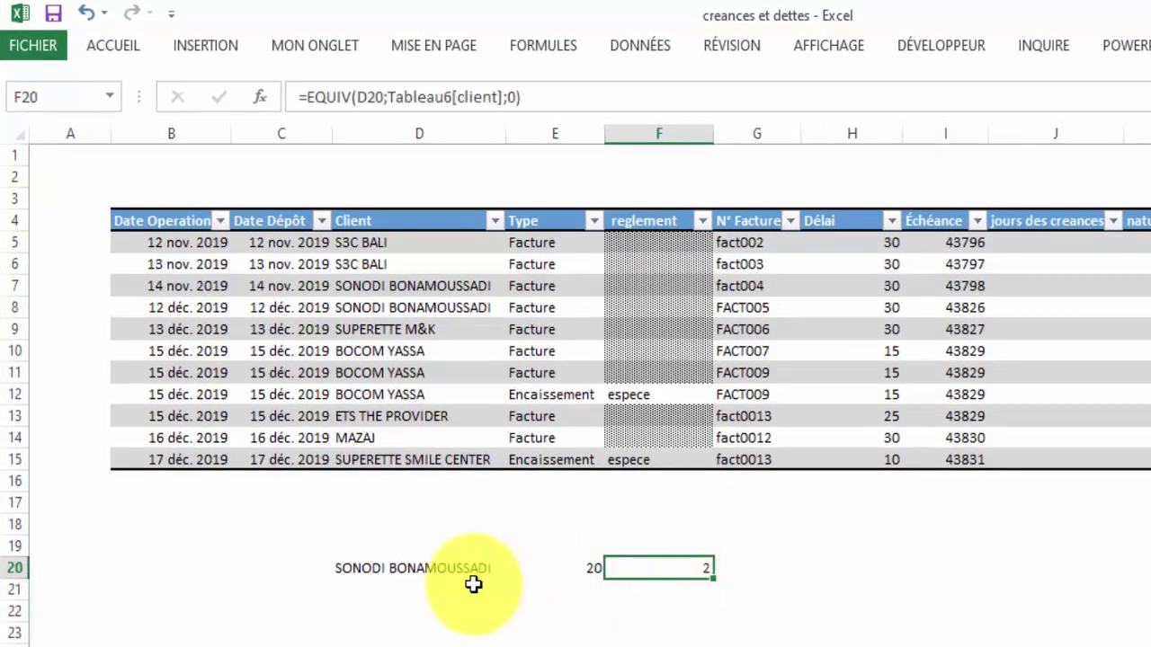
pyautogui.hotkey('ctrl', 'pageup')
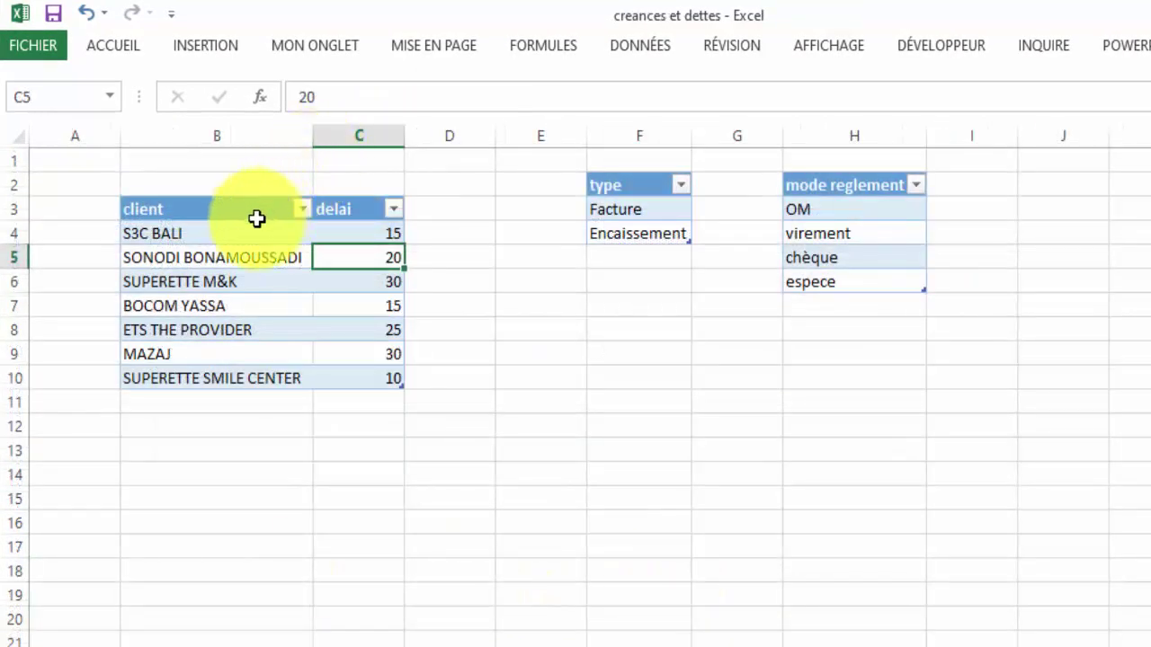
pyautogui.click(237, 257)
pyautogui.hotkey('ctrl', 'pagedown')
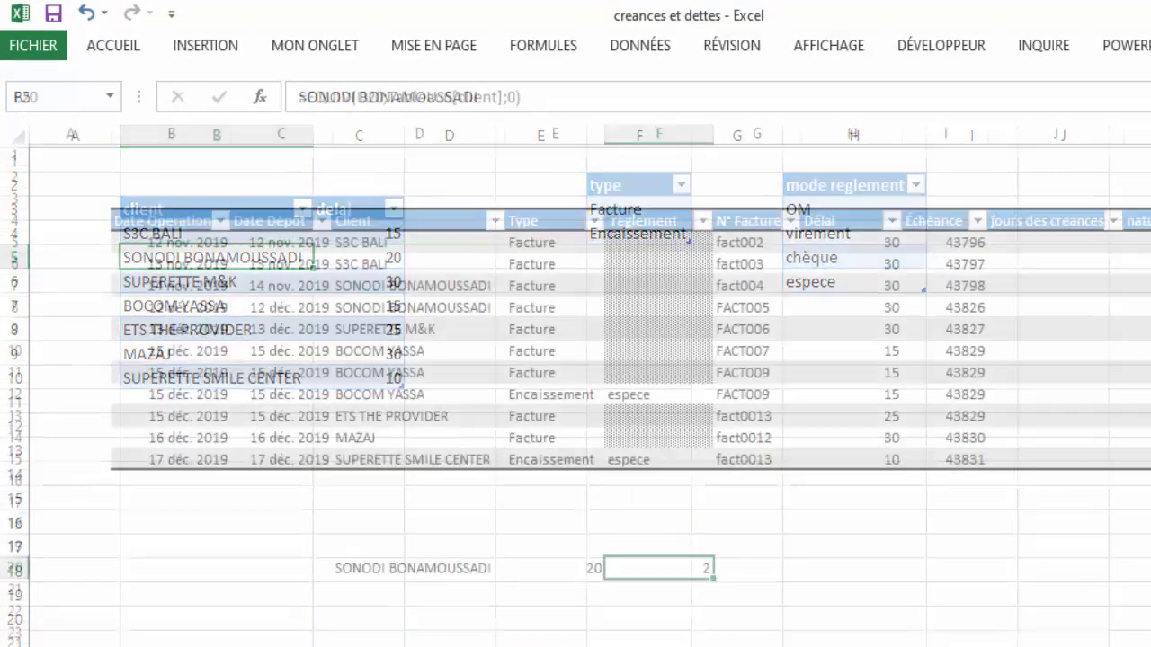
pyautogui.click(560, 567)
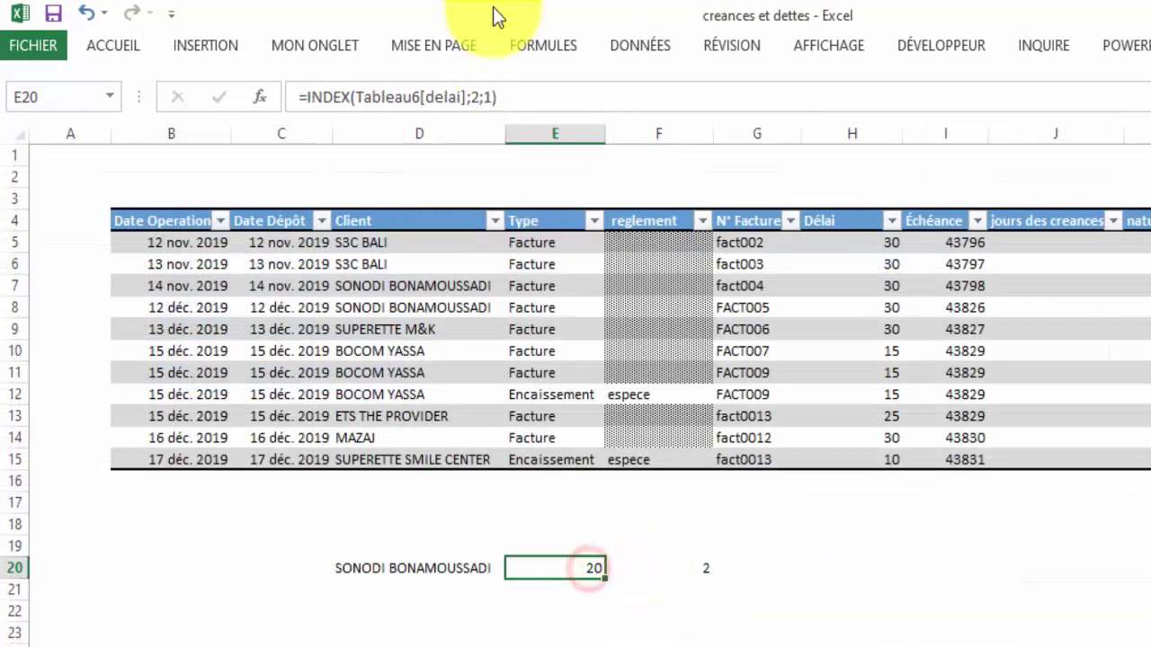
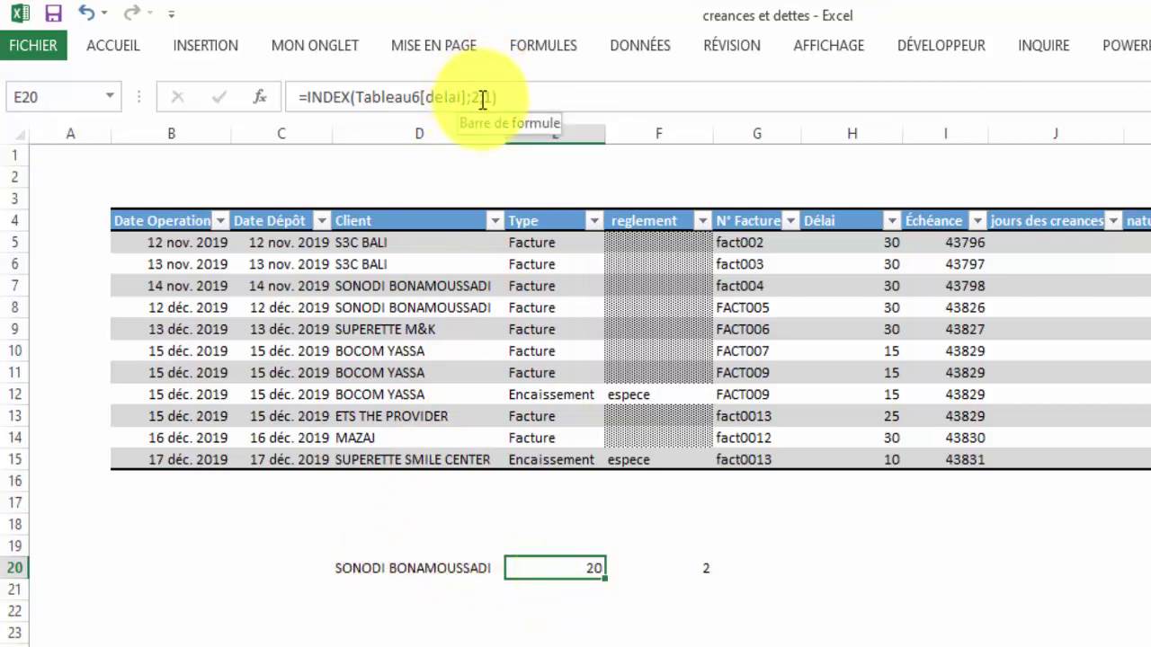
# Step: Examine the EQUIV formula in F20 and compare the SONODI BONAMOUSSADI entry with its delai in the client table on the next sheet
pyautogui.click(721, 567)
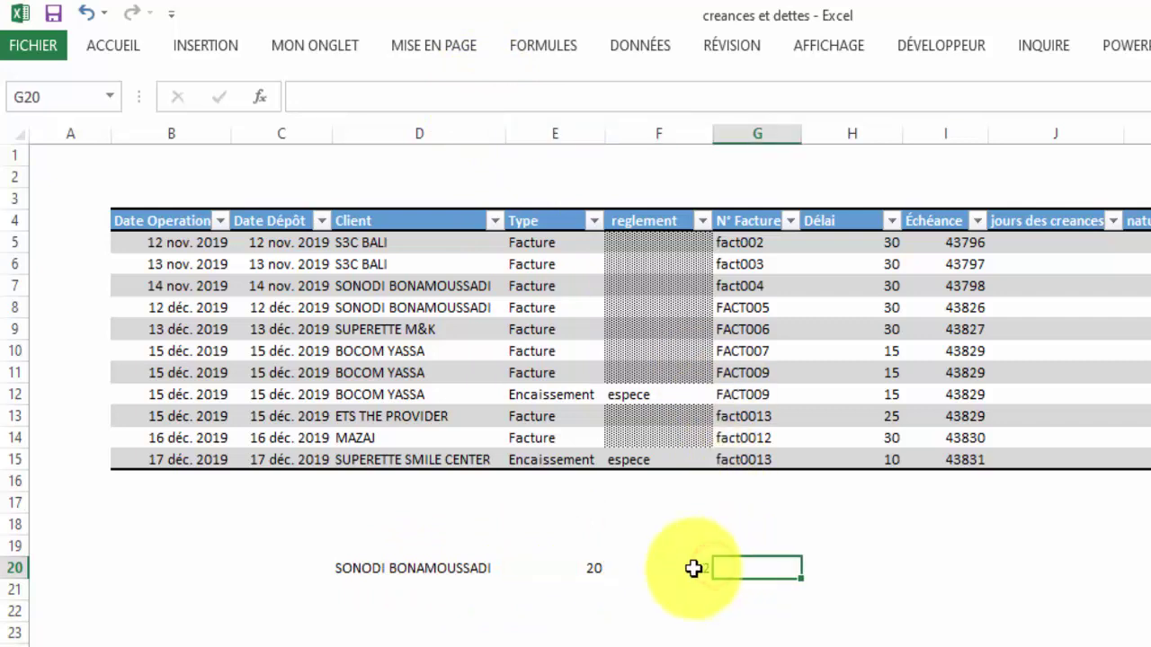
pyautogui.click(694, 568)
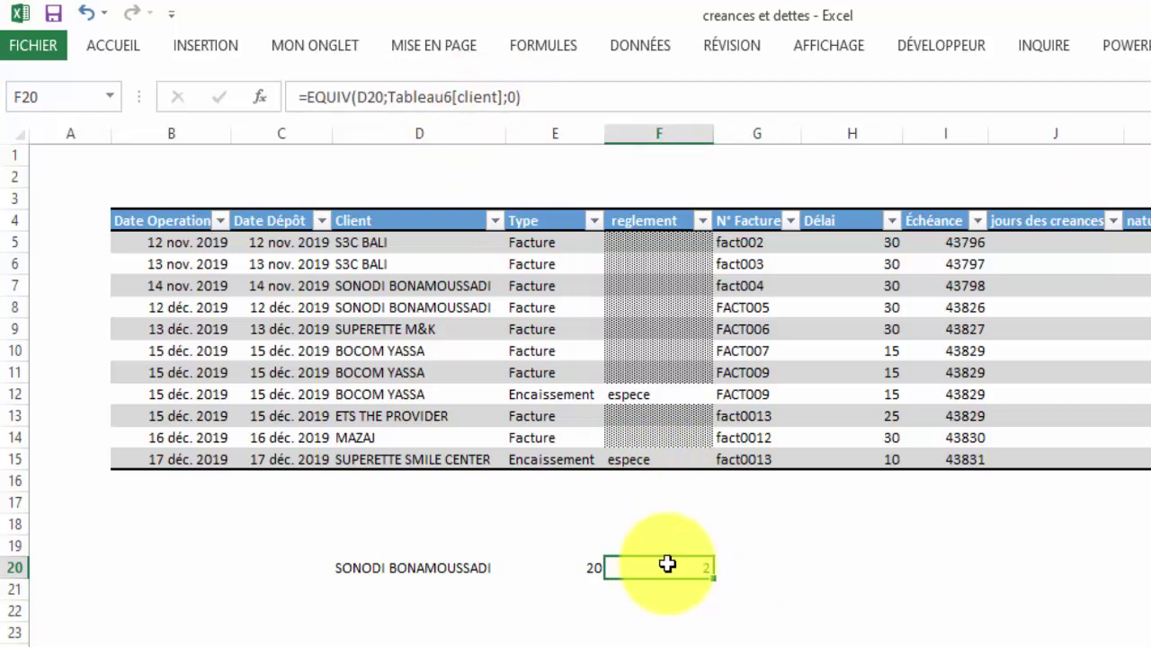
pyautogui.click(433, 570)
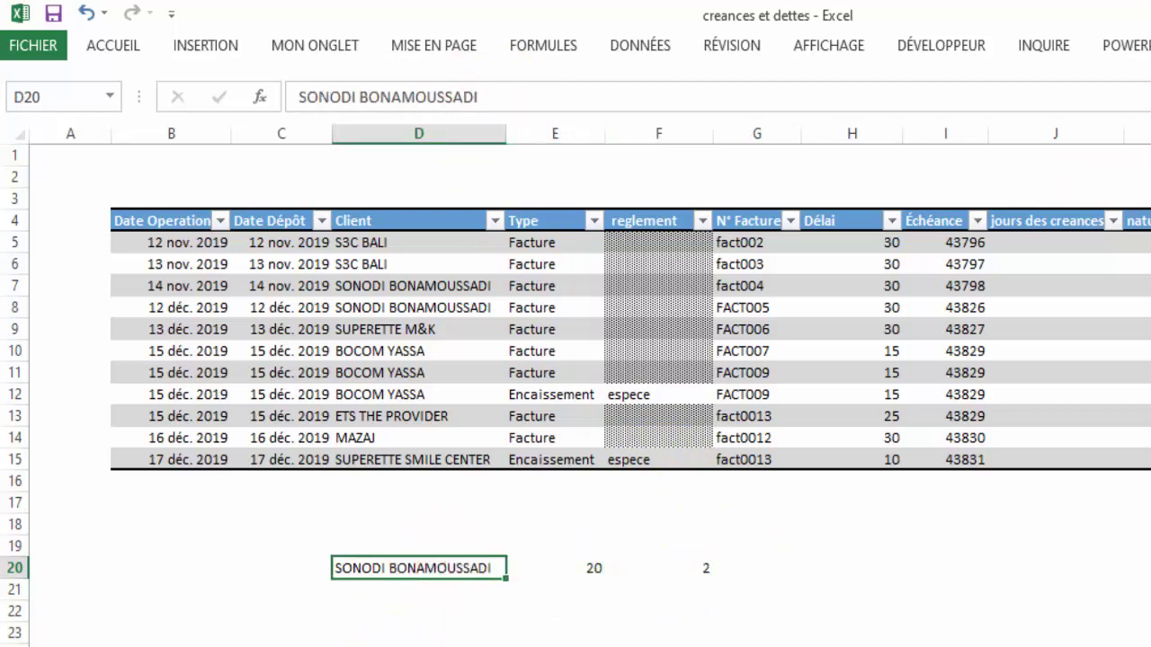
pyautogui.hotkey('ctrl', 'pagedown')
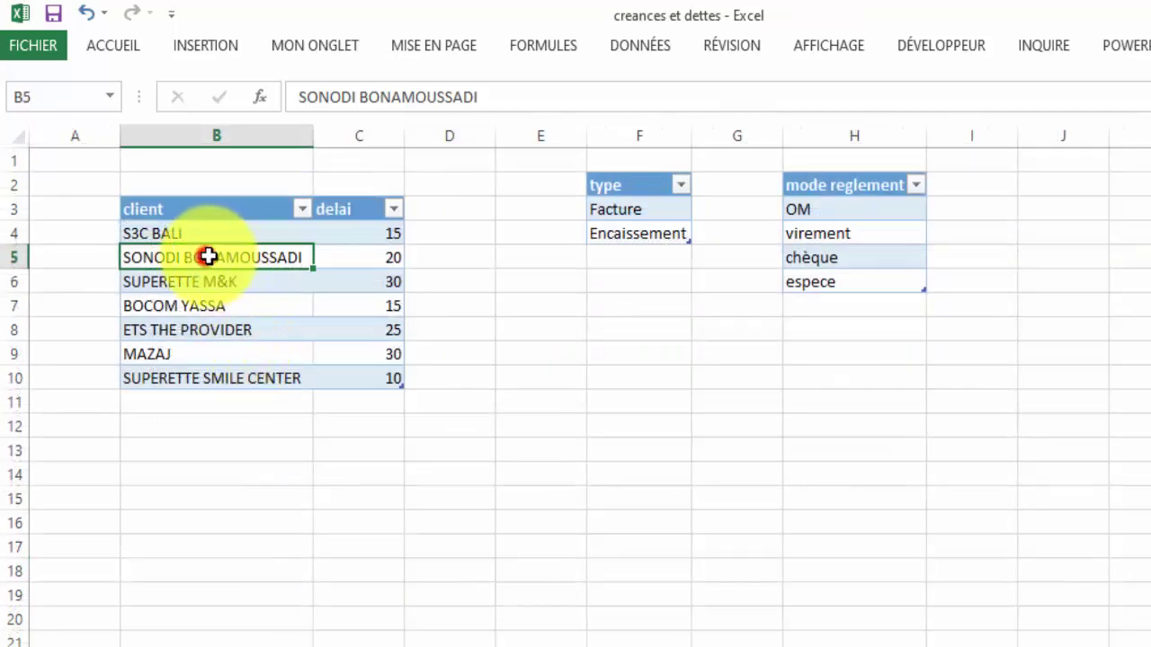
pyautogui.moveTo(208, 257); pyautogui.dragTo(400, 260)
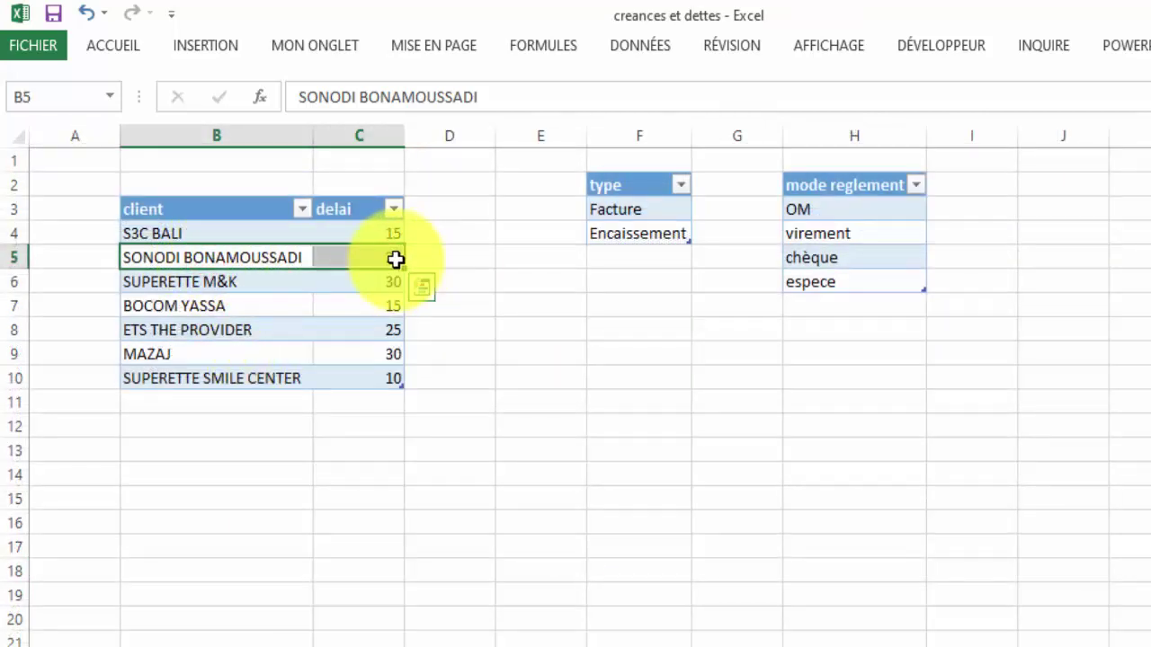
pyautogui.click(389, 258)
pyautogui.click(275, 262)
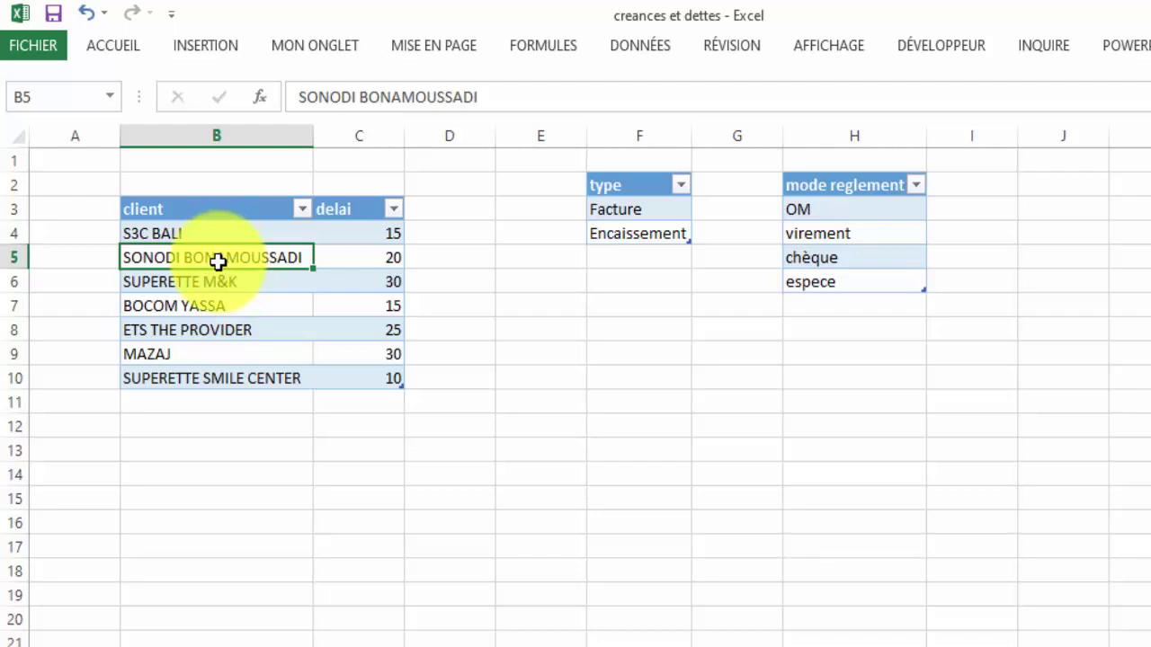
pyautogui.click(378, 256)
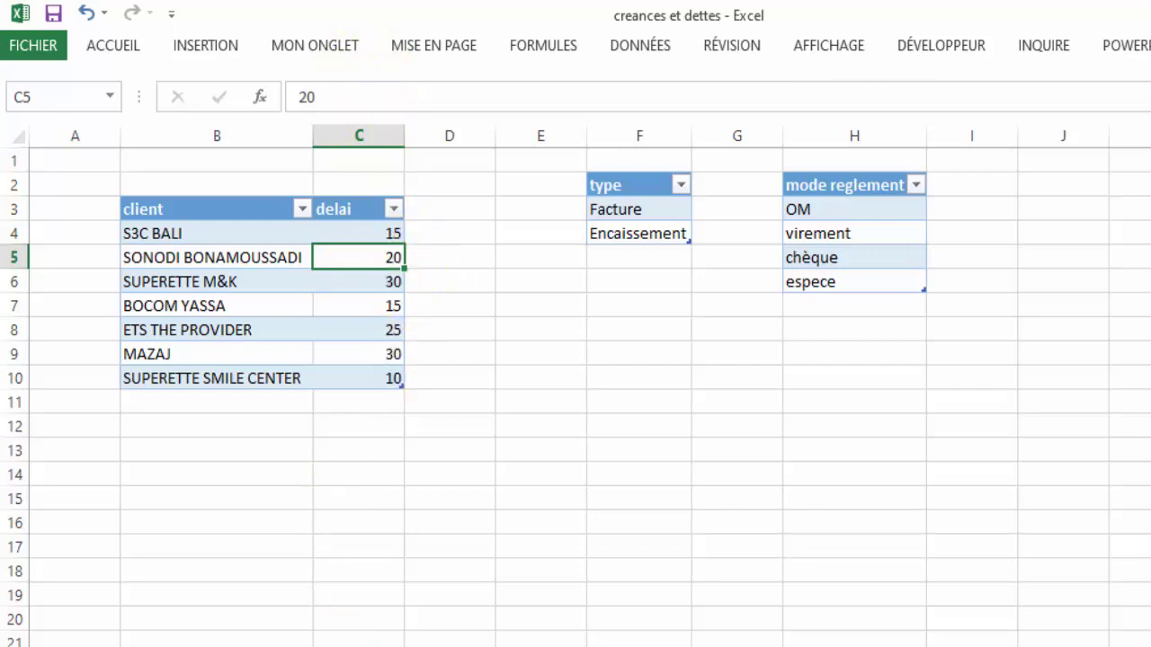
pyautogui.hotkey('ctrl', 'pageup')
# Step: Copy the full text of the EQUIV formula from cell F20, leaving the cell as it is
pyautogui.click(705, 564)
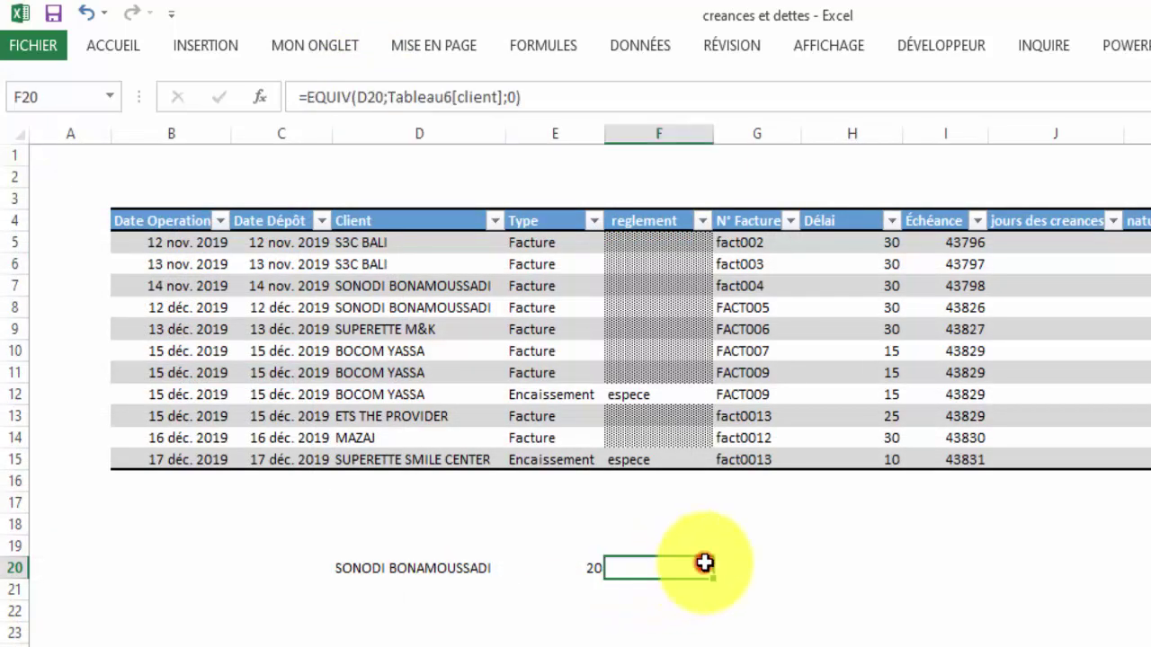
pyautogui.click(525, 96)
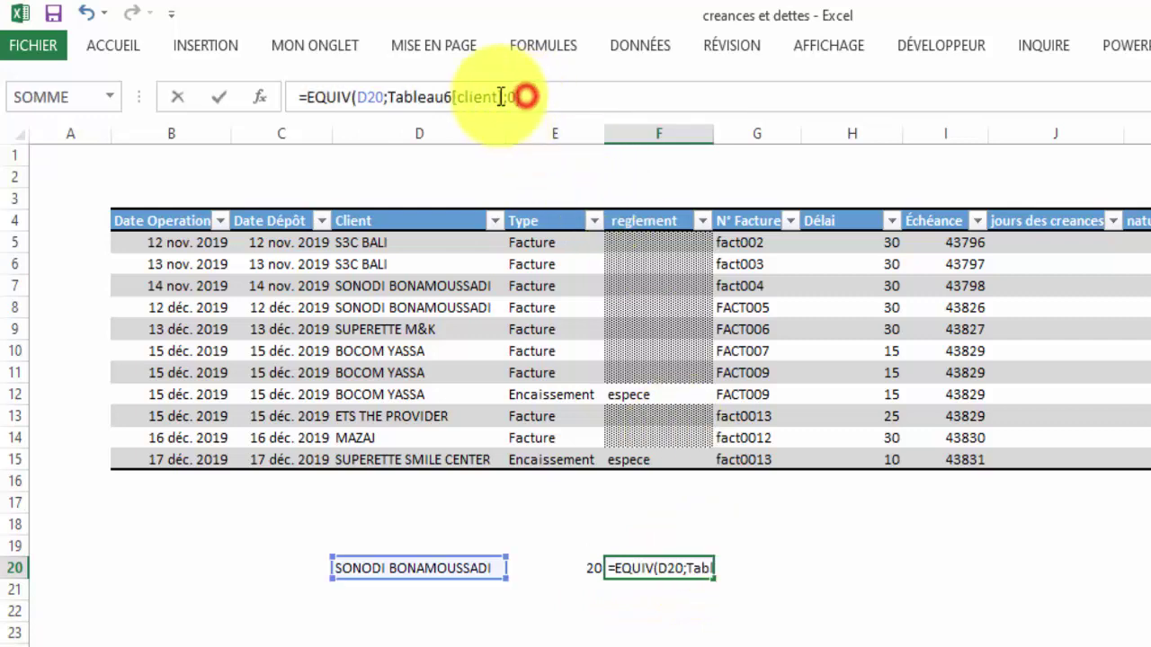
pyautogui.moveTo(526, 96); pyautogui.dragTo(276, 102)
pyautogui.hotkey('ctrl', 'c')
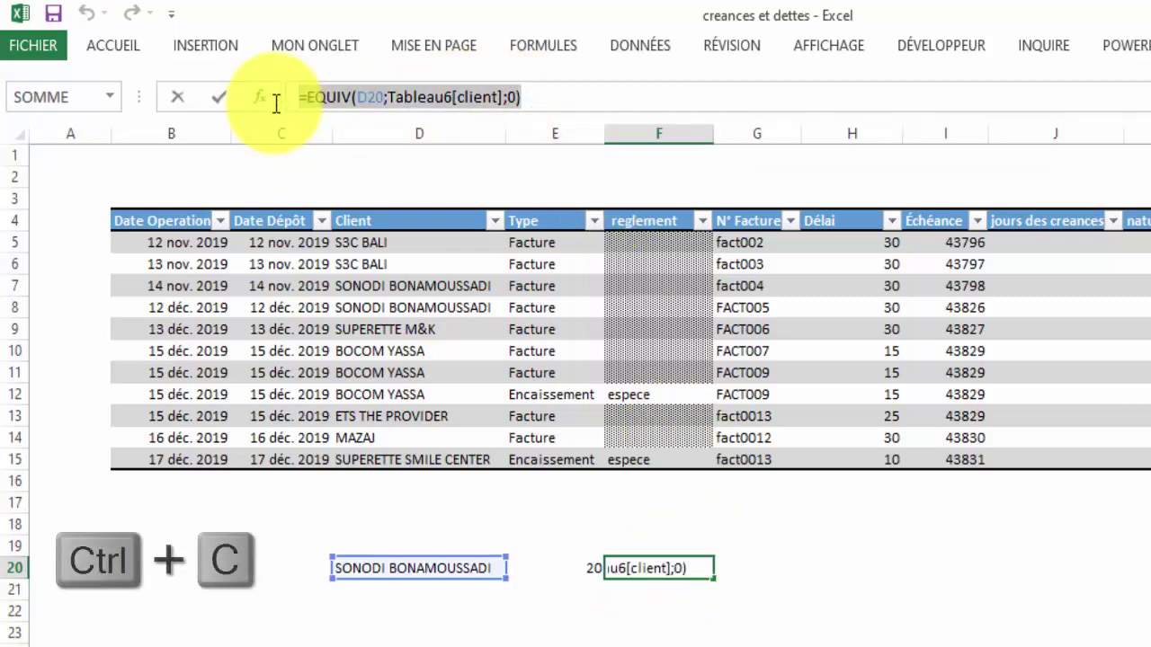
pyautogui.press('Escape')
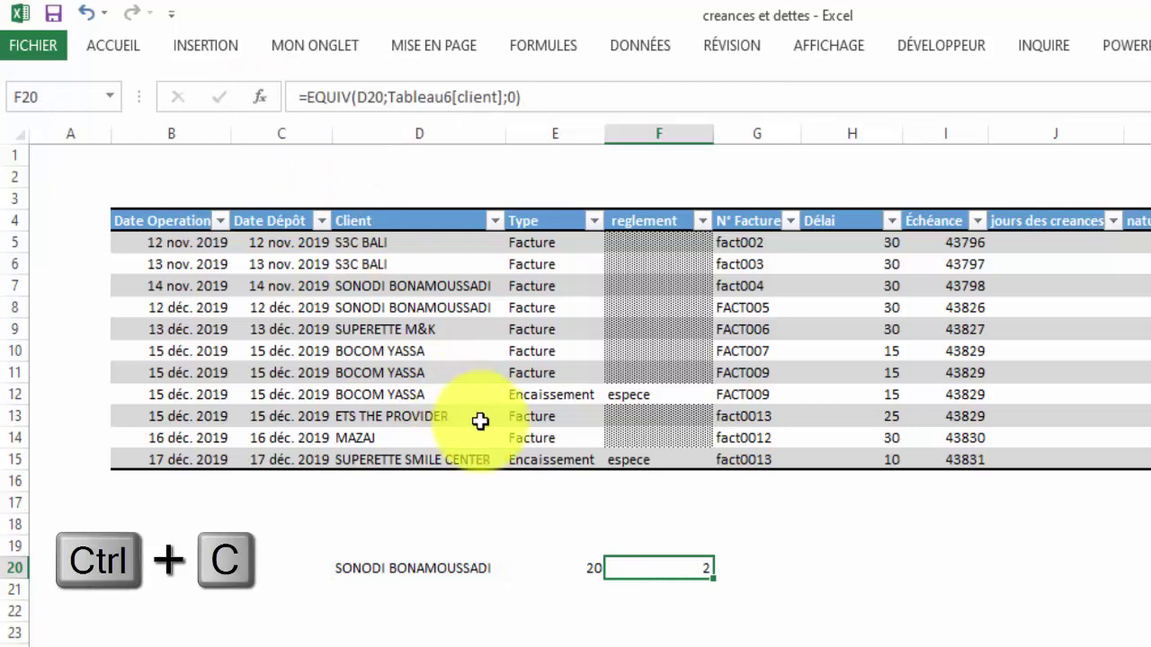
# Step: Replace the row number 2 in E20's INDEX formula with EQUIV(D20;Tableau6[client];0), without the extra equals sign
pyautogui.click(570, 568)
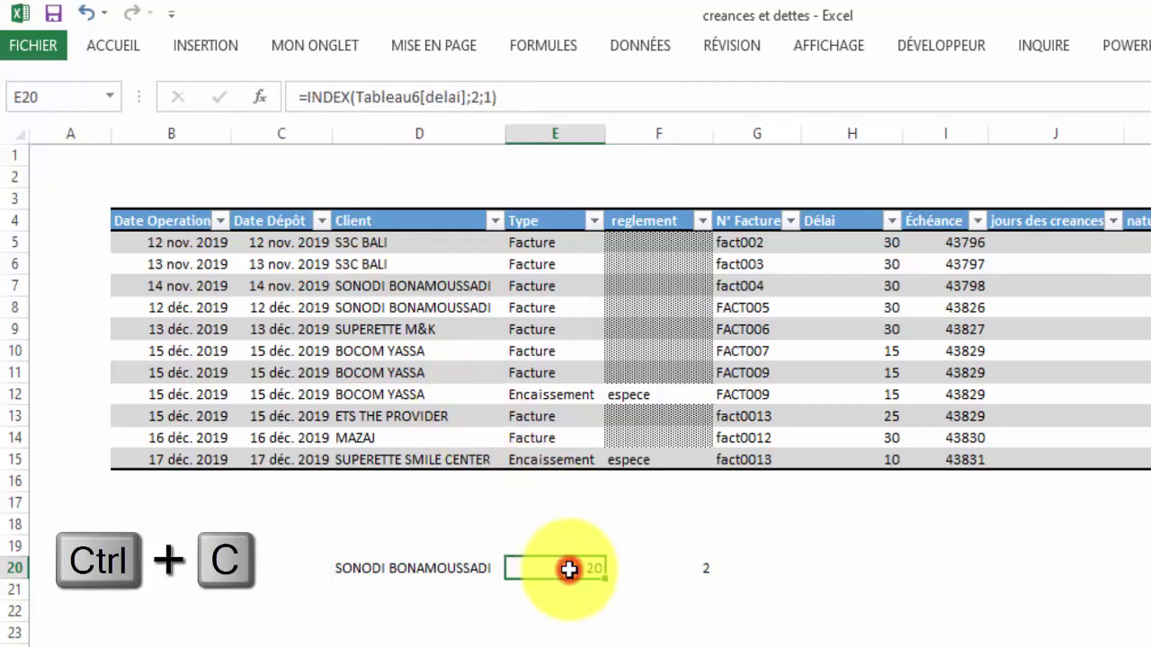
pyautogui.click(482, 97)
pyautogui.press('BackSpace')
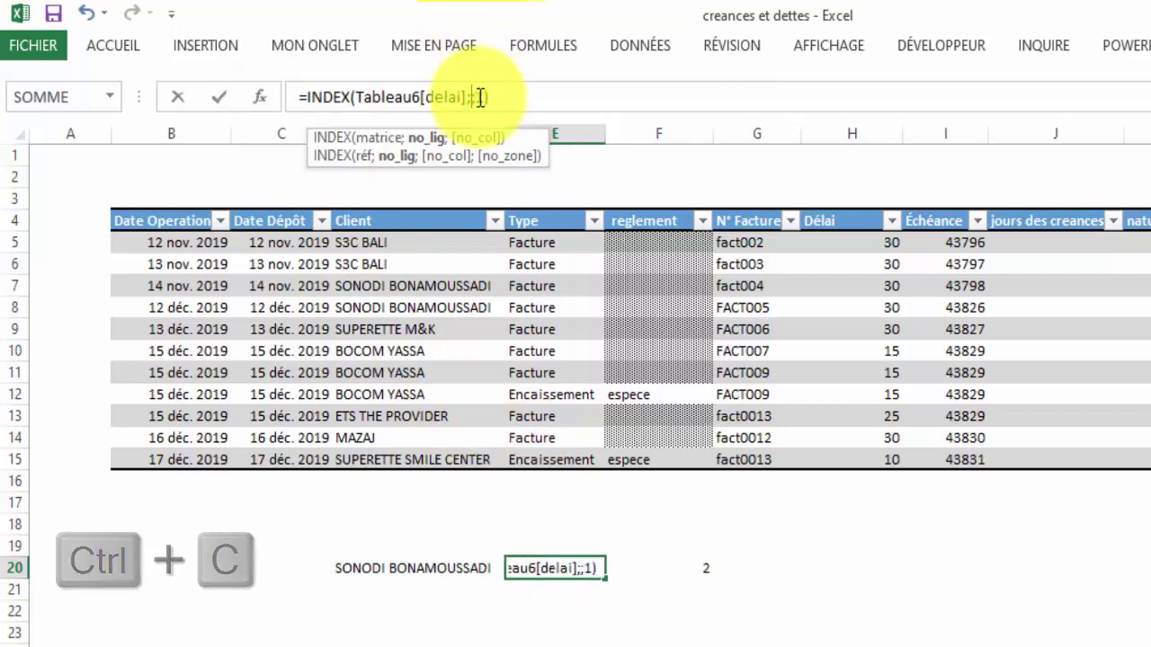
pyautogui.hotkey('ctrl', 'v')
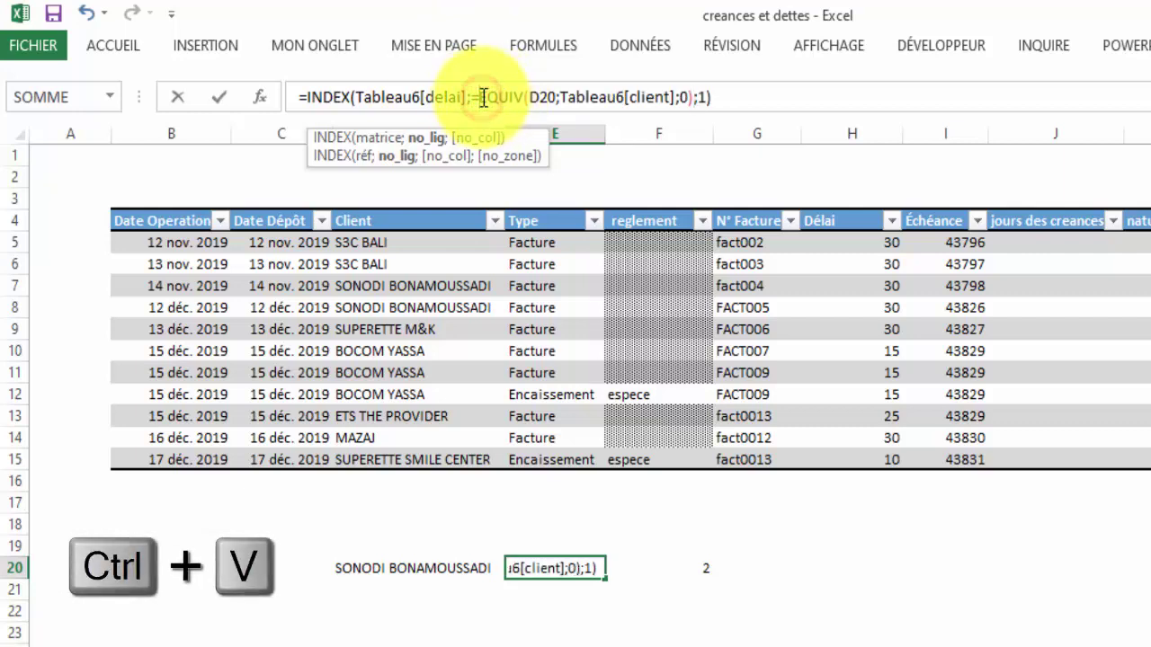
pyautogui.click(477, 97)
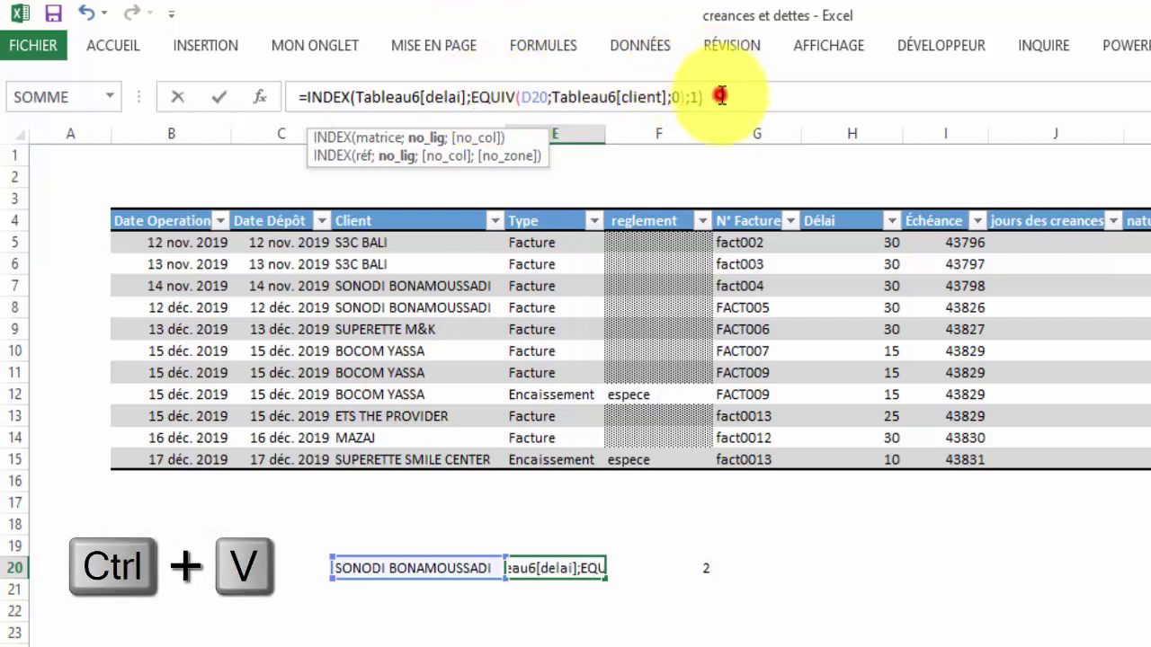
pyautogui.press('Return')
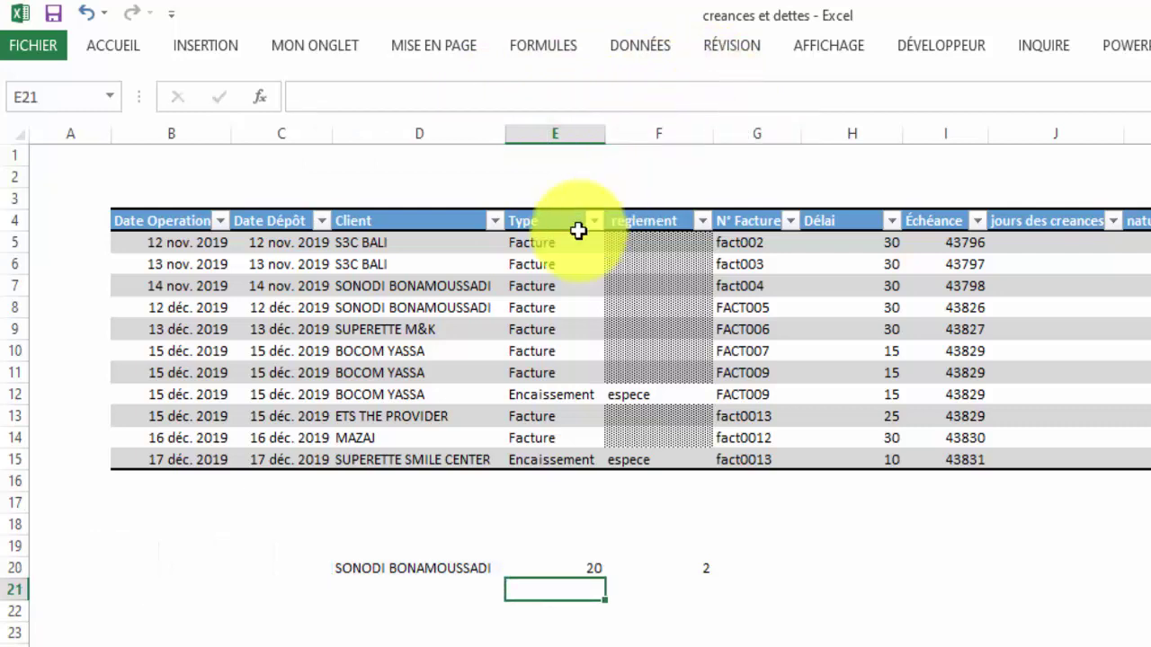
pyautogui.click(364, 350)
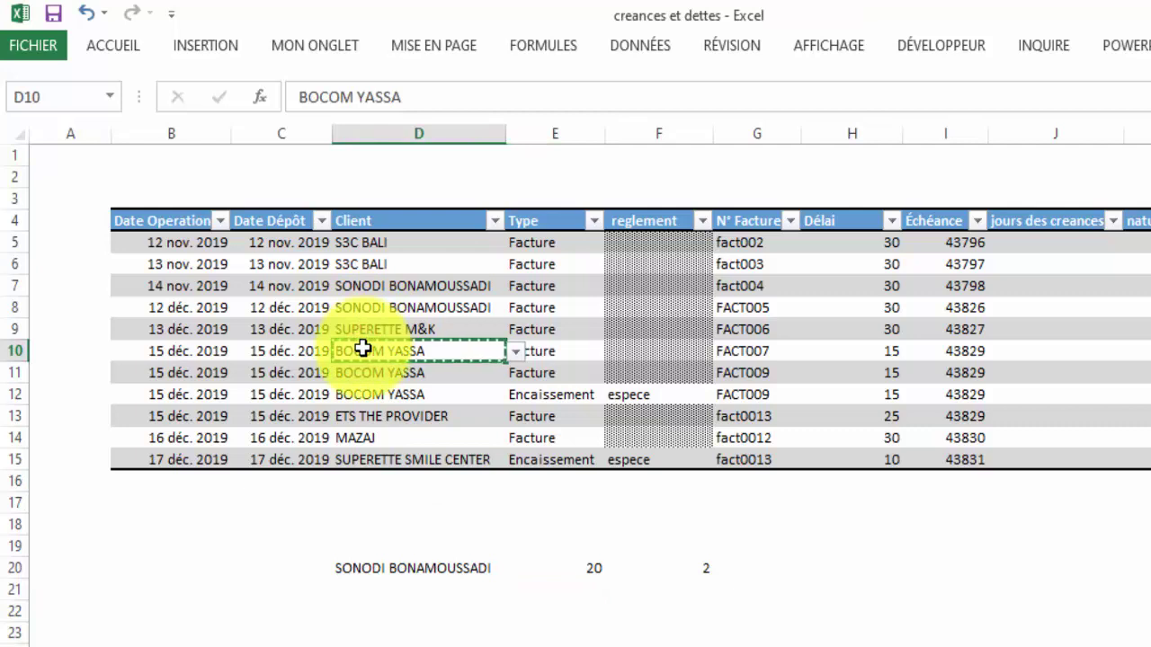
pyautogui.click(411, 565)
pyautogui.rightClick(411, 565)
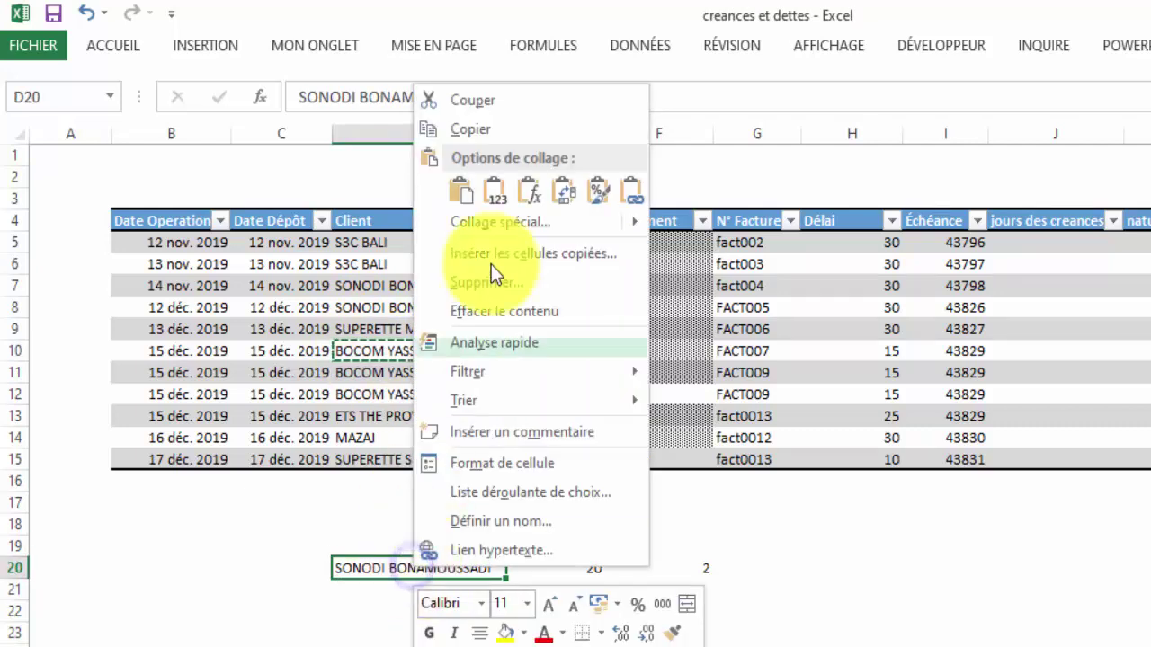
pyautogui.click(496, 190)
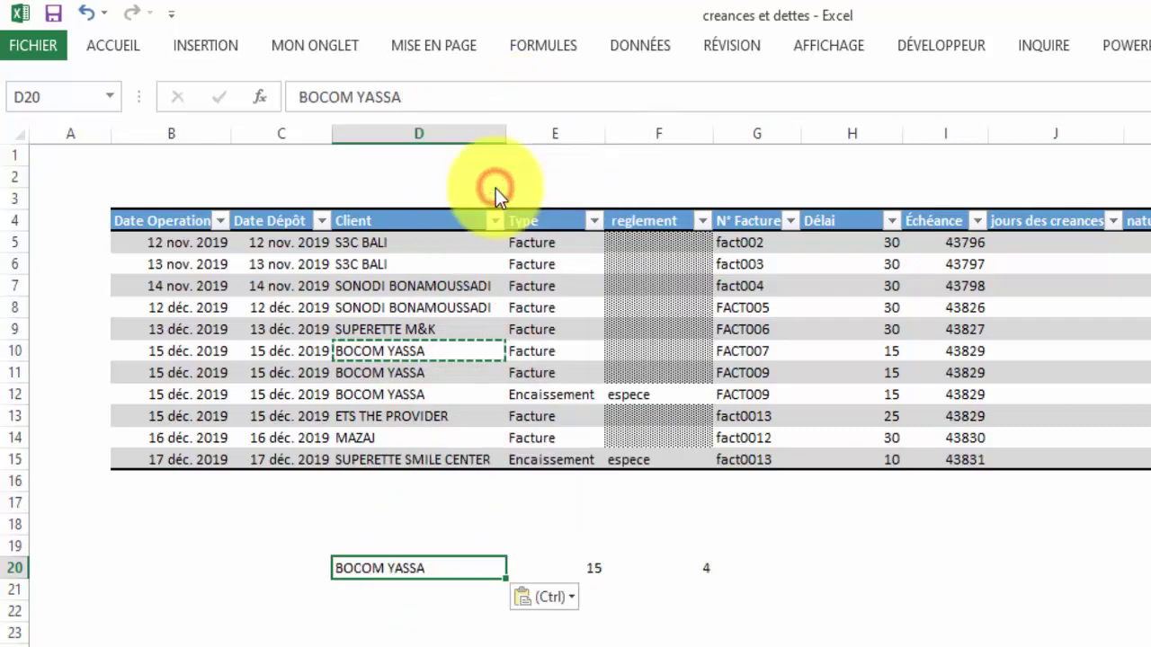
pyautogui.click(595, 567)
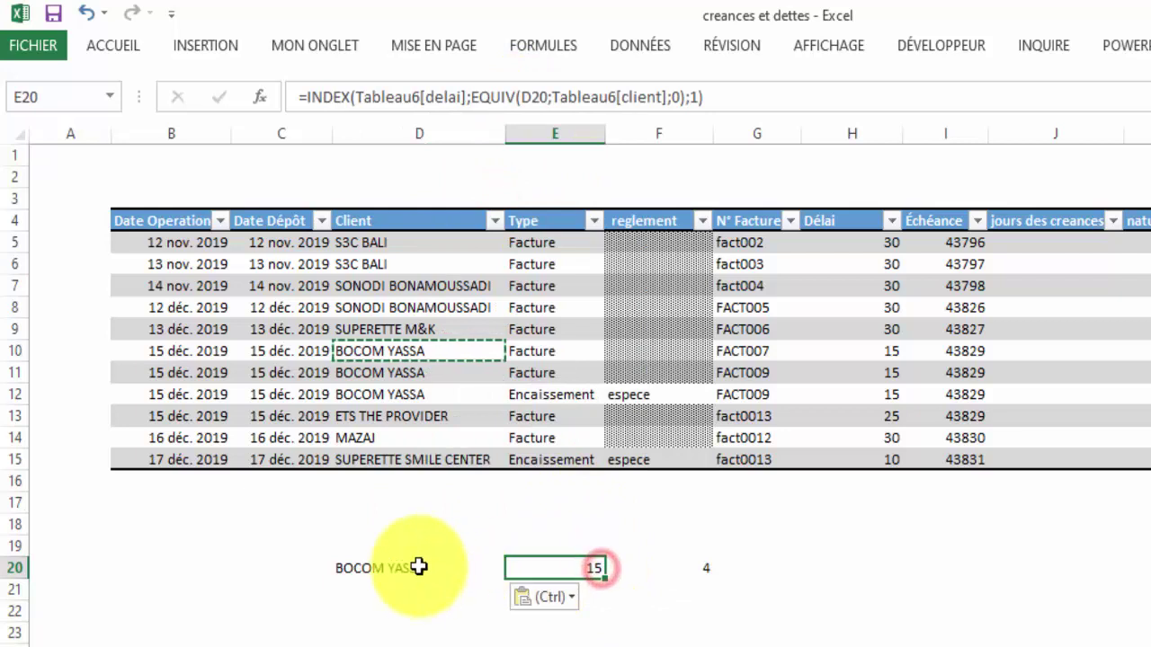
# Step: Copy client S3C BALI from D5 into D20 as a value to test the lookup
pyautogui.click(381, 242)
pyautogui.hotkey('ctrl', 'c')
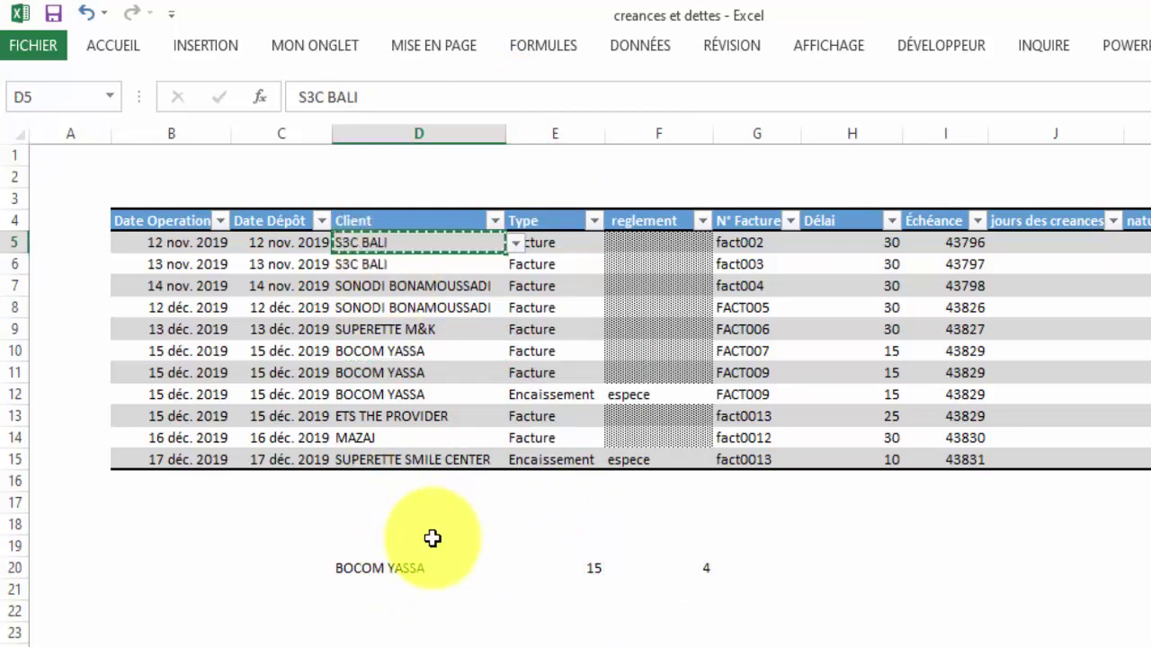
pyautogui.click(393, 568)
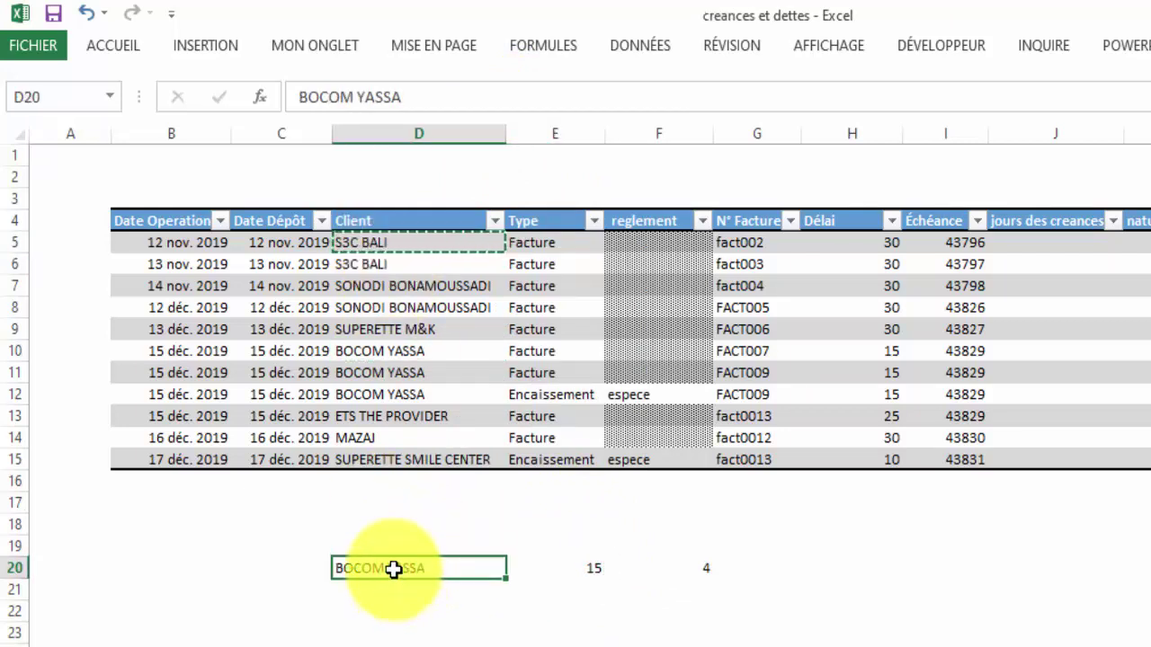
pyautogui.rightClick(393, 568)
pyautogui.click(476, 189)
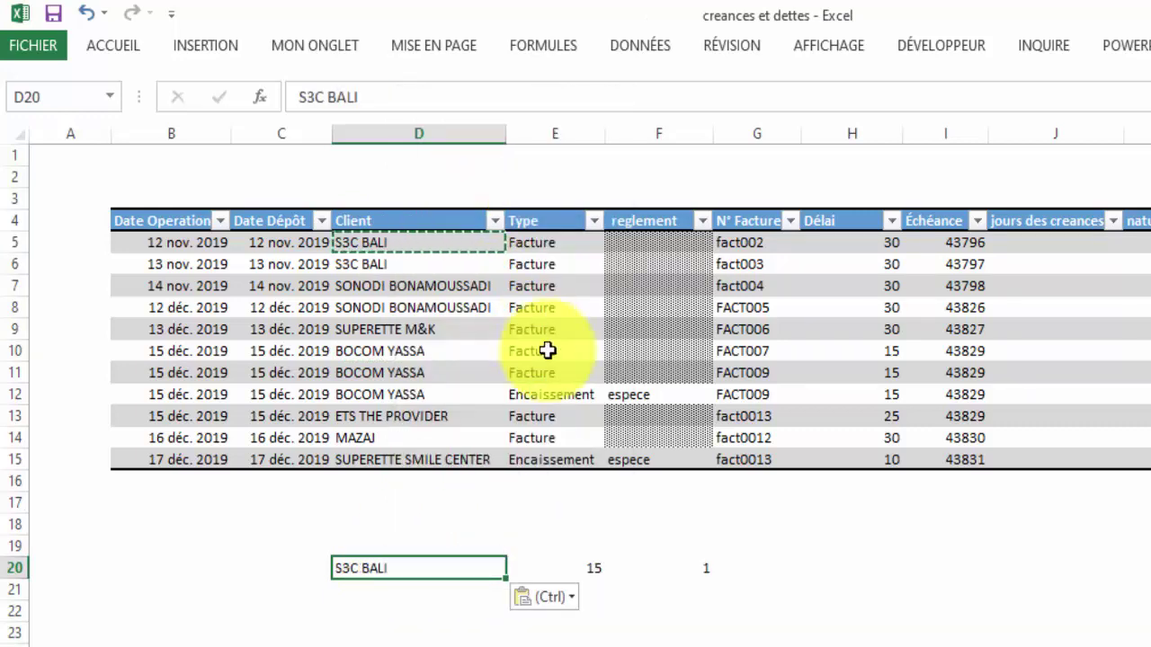
pyautogui.press('Escape')
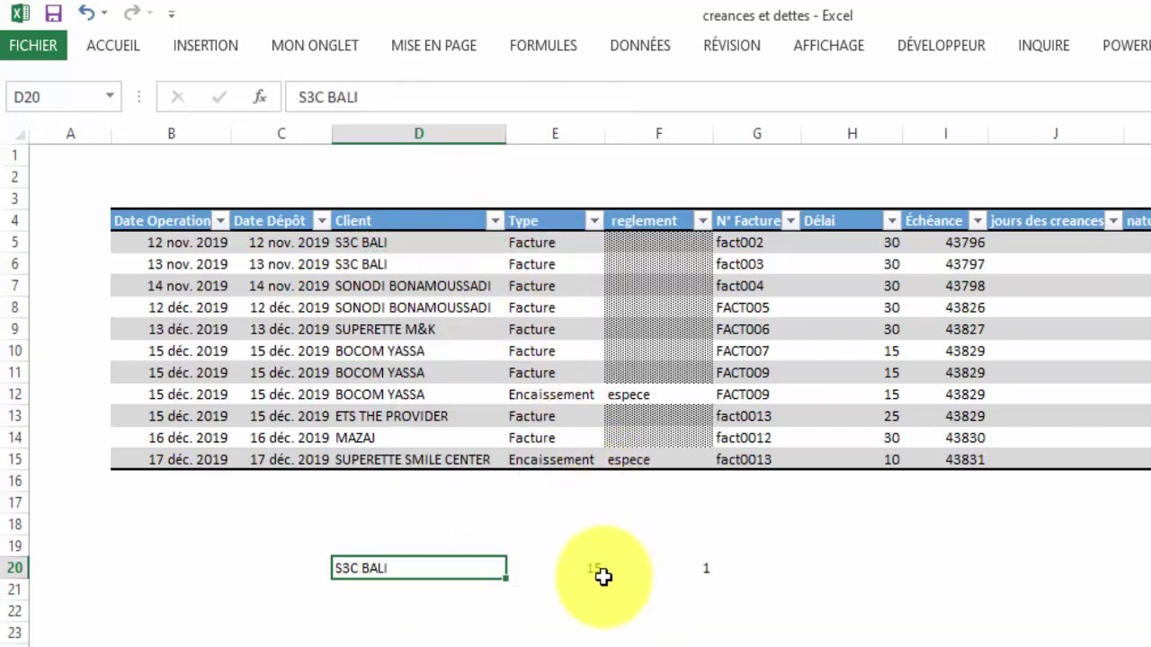
# Step: Copy client SUPERETTE SMILE CENTER from D15 into D20 as a value to test the lookup
pyautogui.click(427, 460)
pyautogui.hotkey('ctrl', 'c')
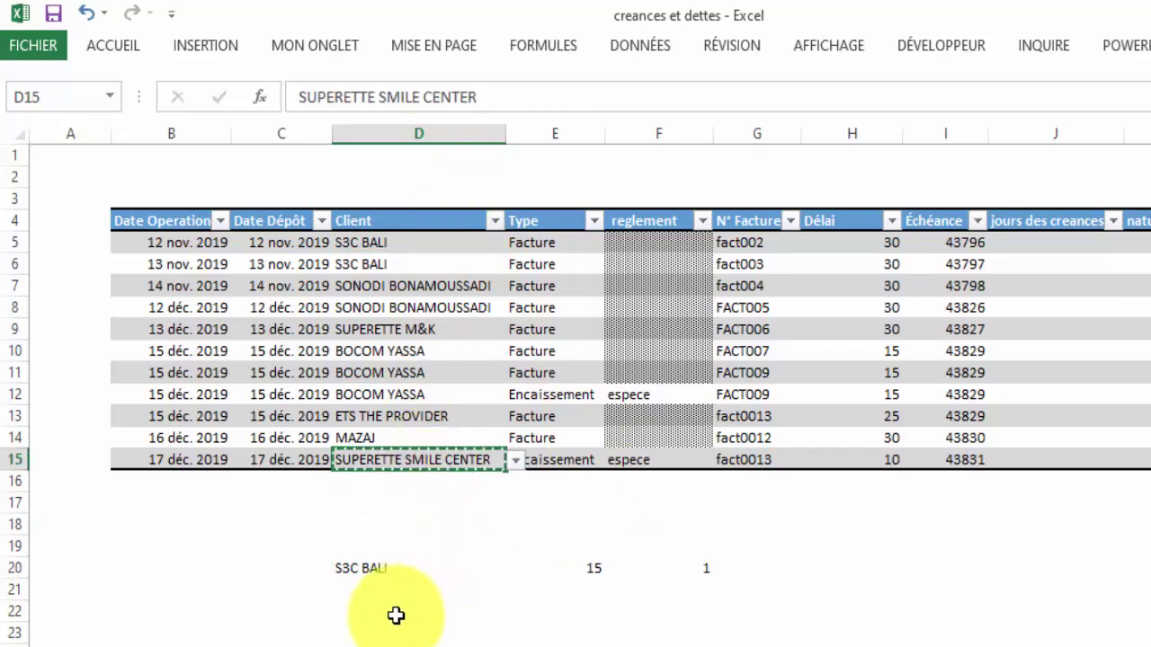
pyautogui.click(387, 567)
pyautogui.rightClick(380, 568)
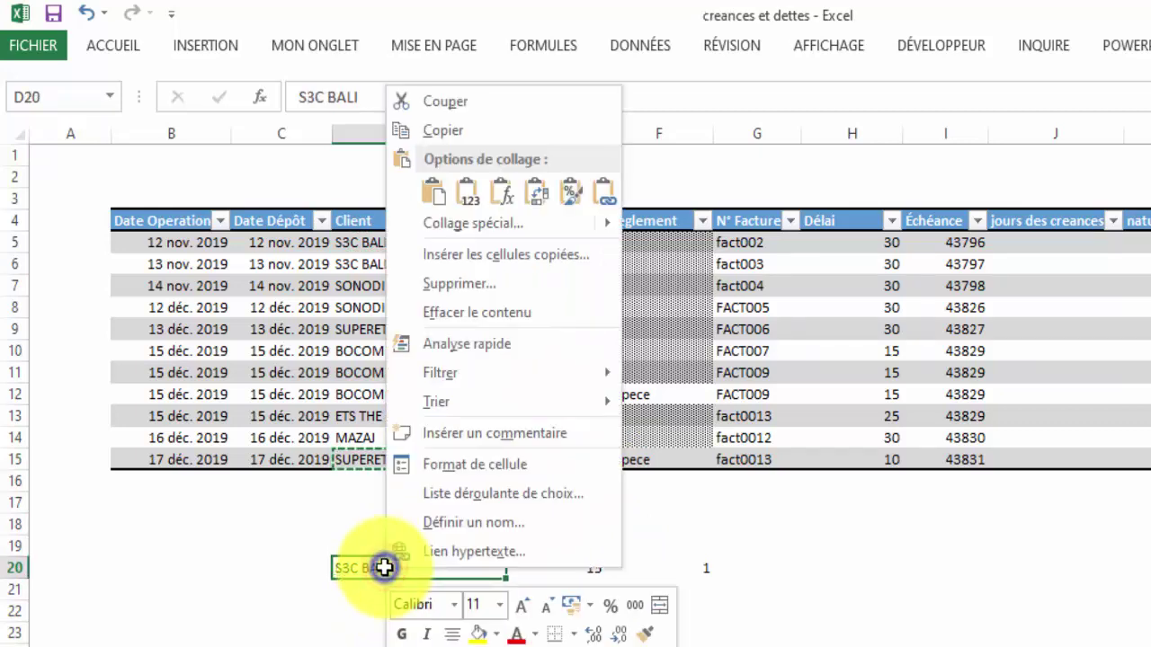
pyautogui.click(467, 190)
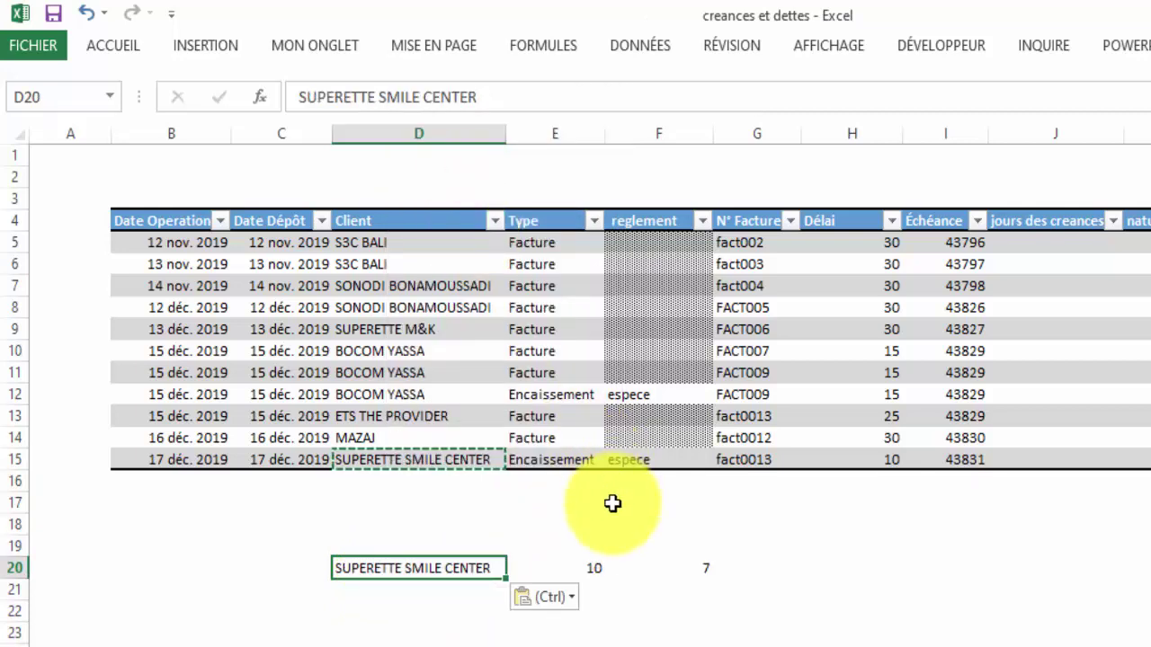
pyautogui.press('Escape')
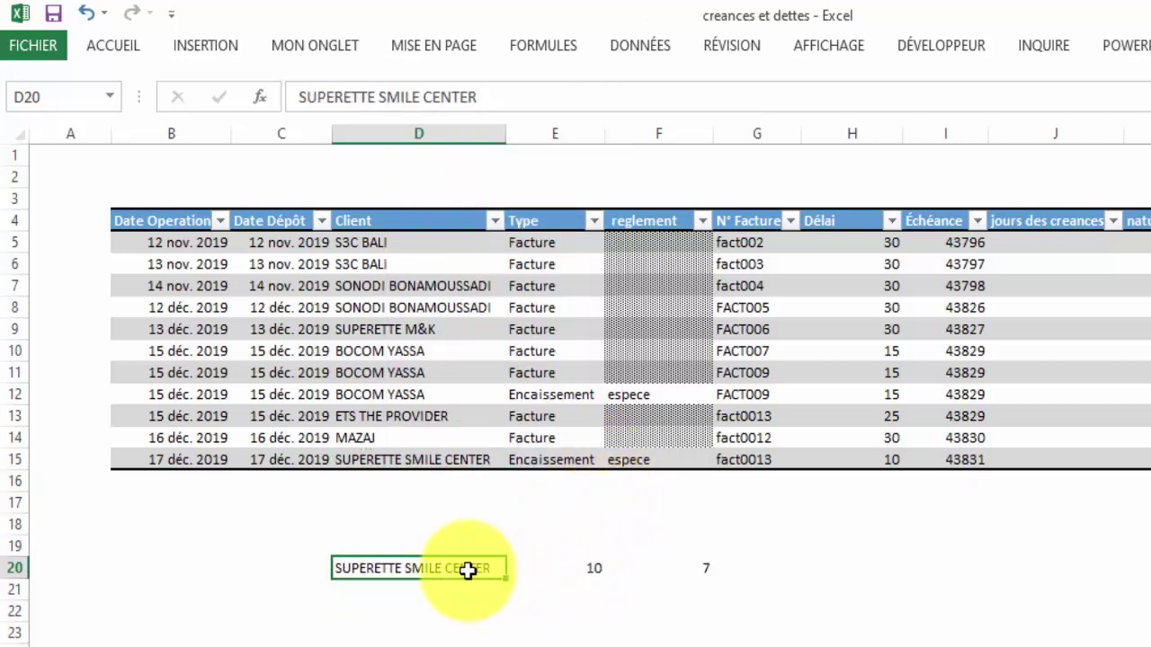
# Step: Clear the test cells D20:G20 and review the INDEX/EQUIV formula in the Délai column, H5:H15
pyautogui.moveTo(468, 570); pyautogui.dragTo(725, 572)
pyautogui.press('Delete')
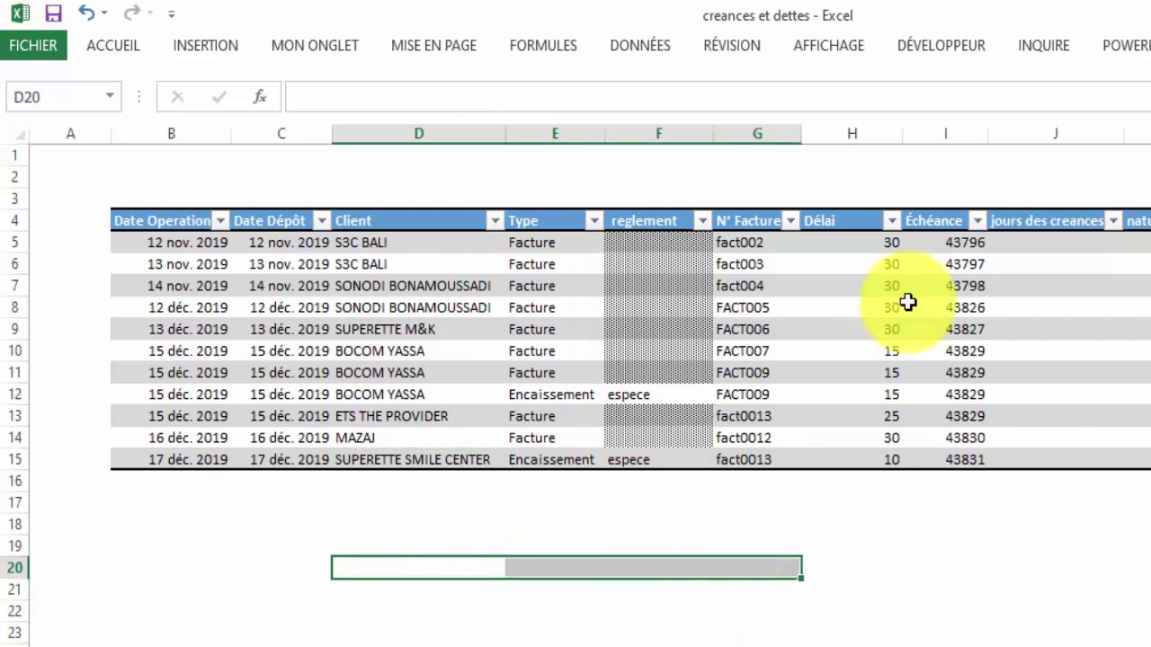
pyautogui.click(852, 241)
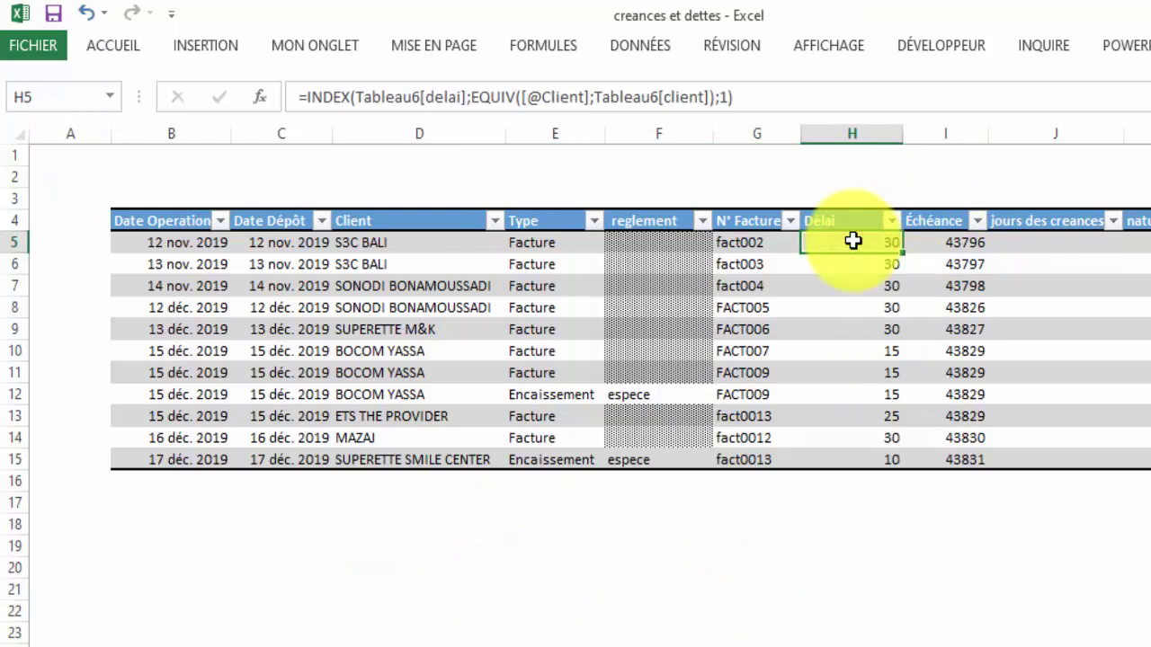
pyautogui.moveTo(853, 241); pyautogui.dragTo(846, 459)
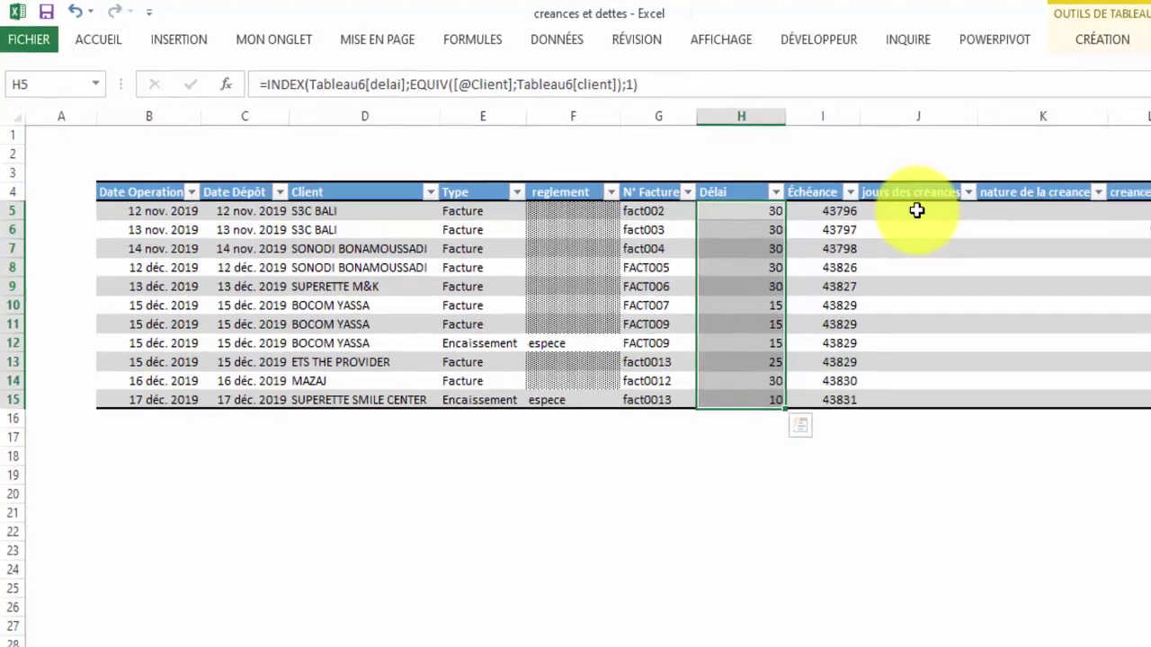
pyautogui.click(1053, 242)
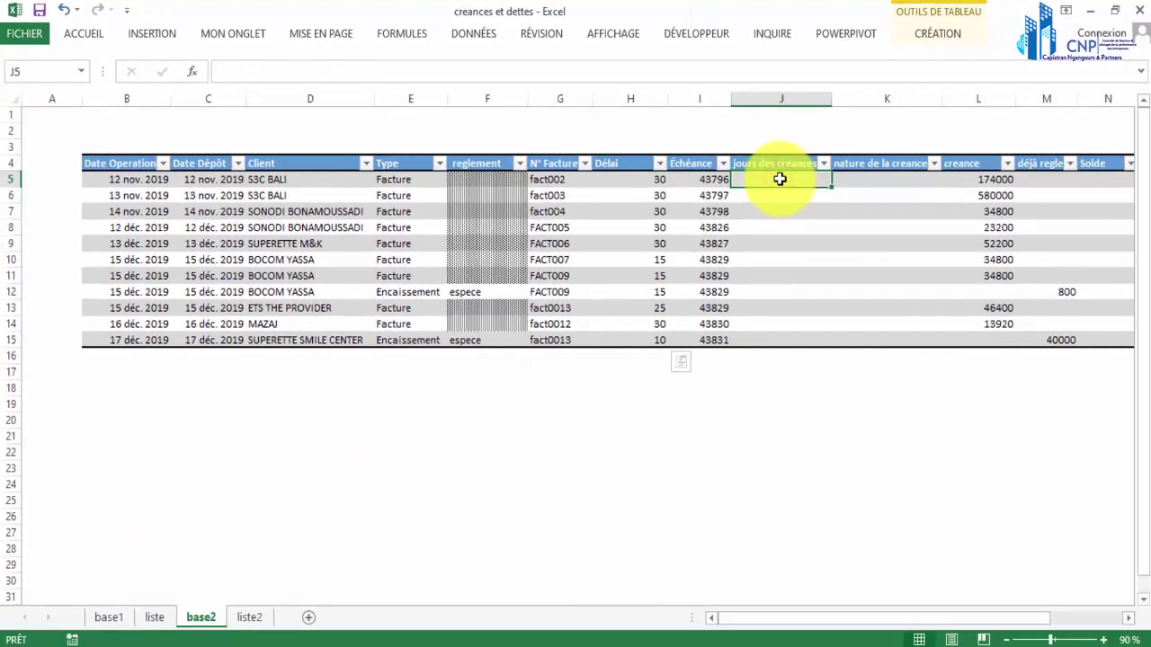
# Step: Clear the contents of the Échéance column, I5:I15
pyautogui.moveTo(714, 180); pyautogui.dragTo(718, 337)
pyautogui.press('Delete')
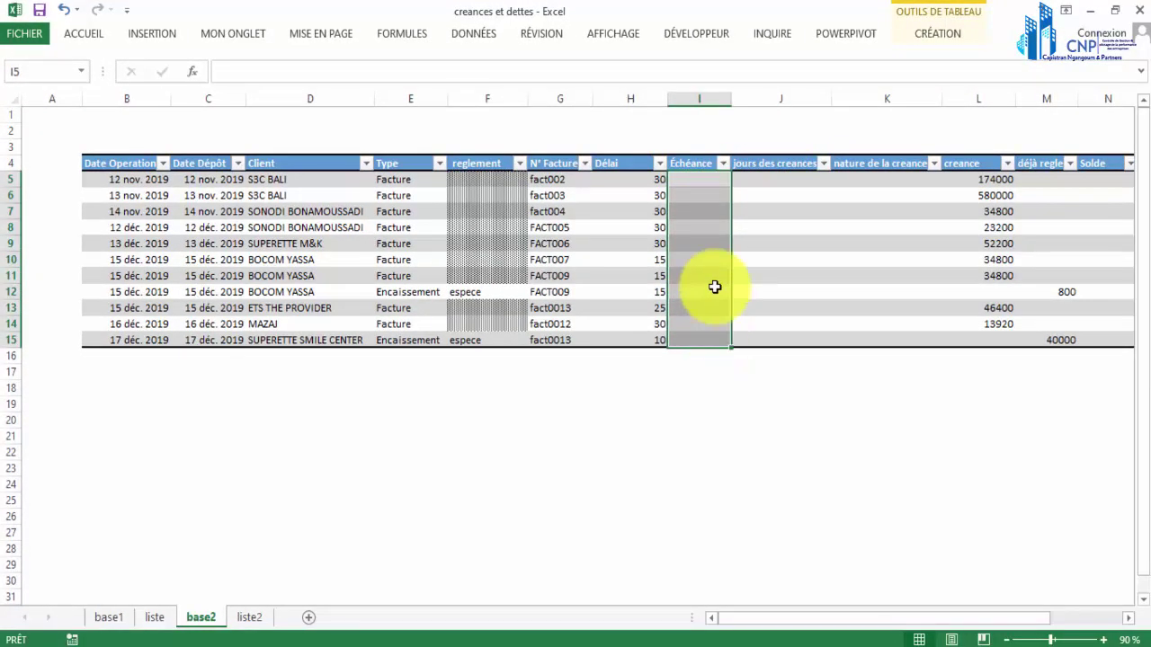
pyautogui.hotkey('shift', 'Up')
pyautogui.hotkey('shift', 'Up')
pyautogui.hotkey('shift', 'Up')
pyautogui.click(699, 177)
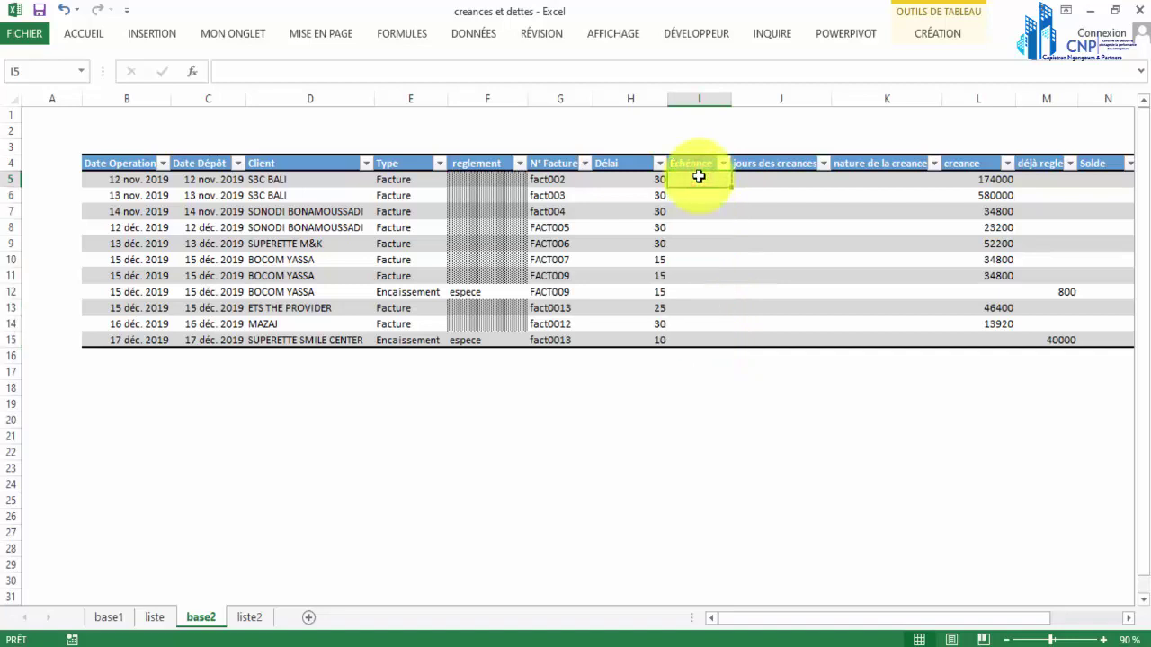
pyautogui.write('=')
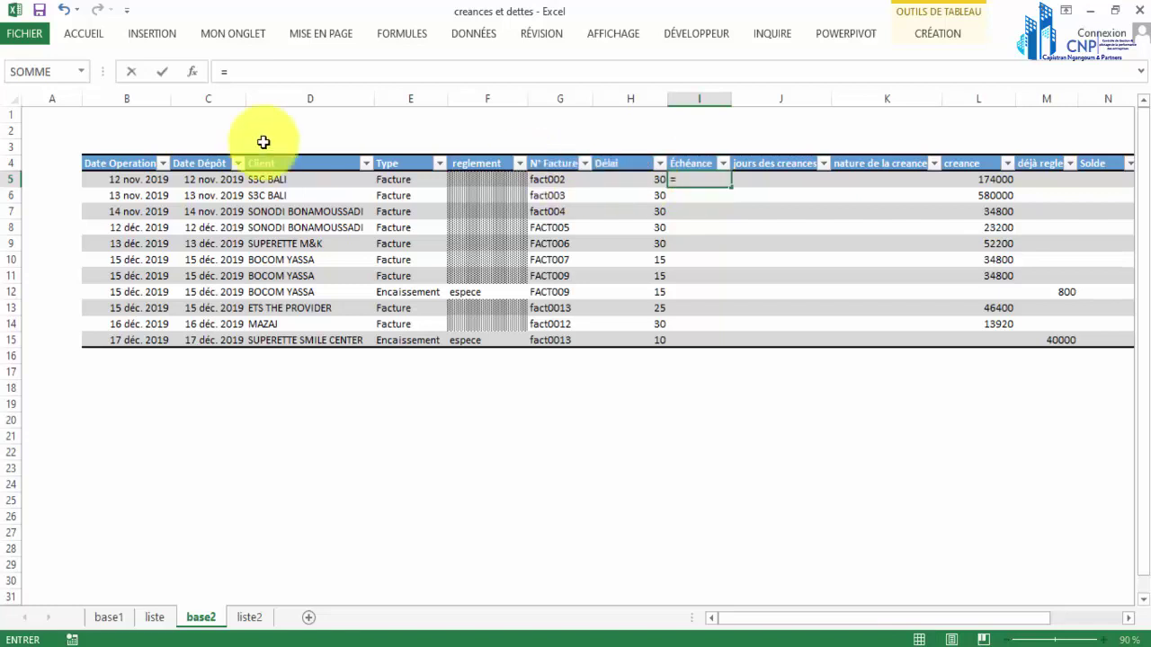
pyautogui.click(208, 180)
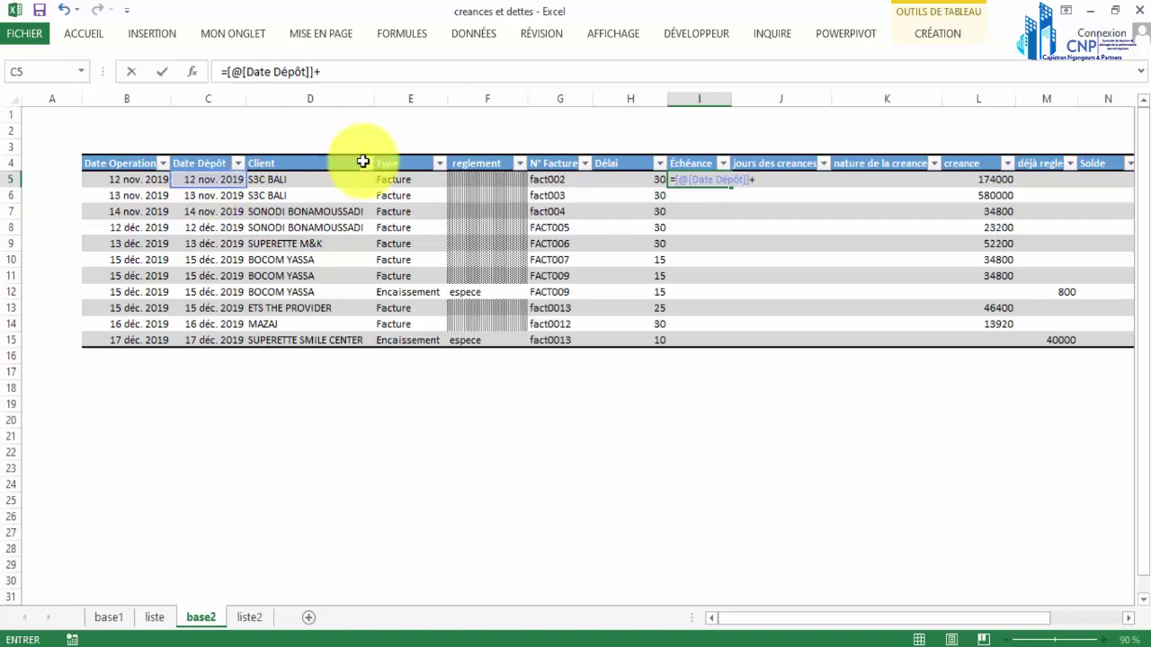
pyautogui.click(644, 181)
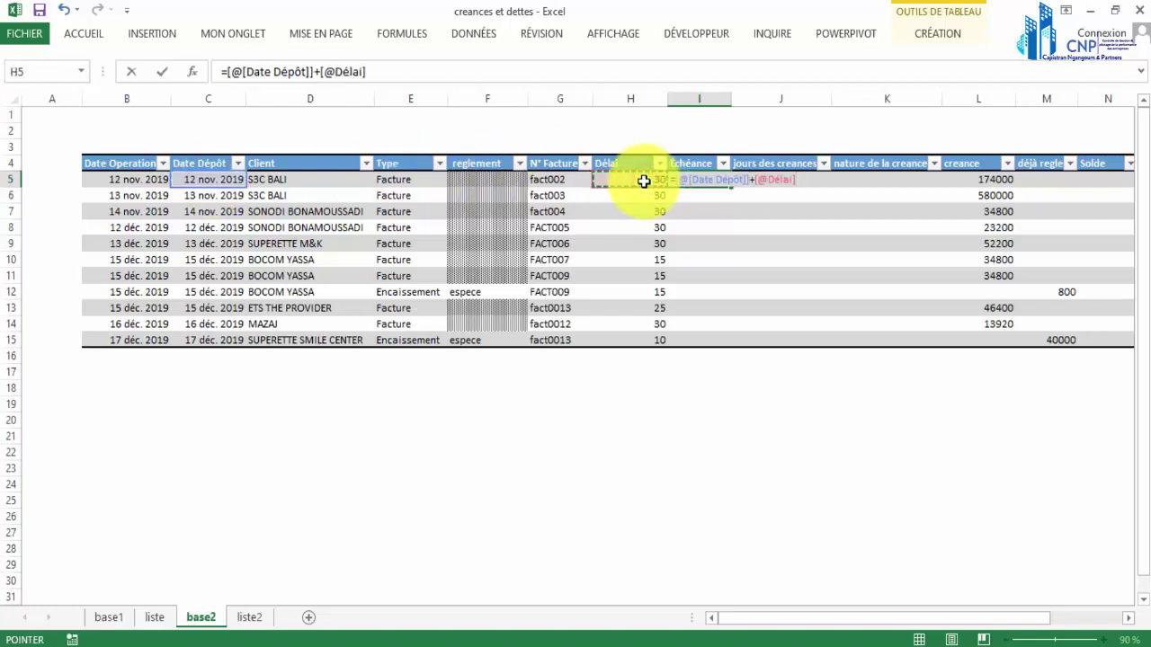
pyautogui.press('Return')
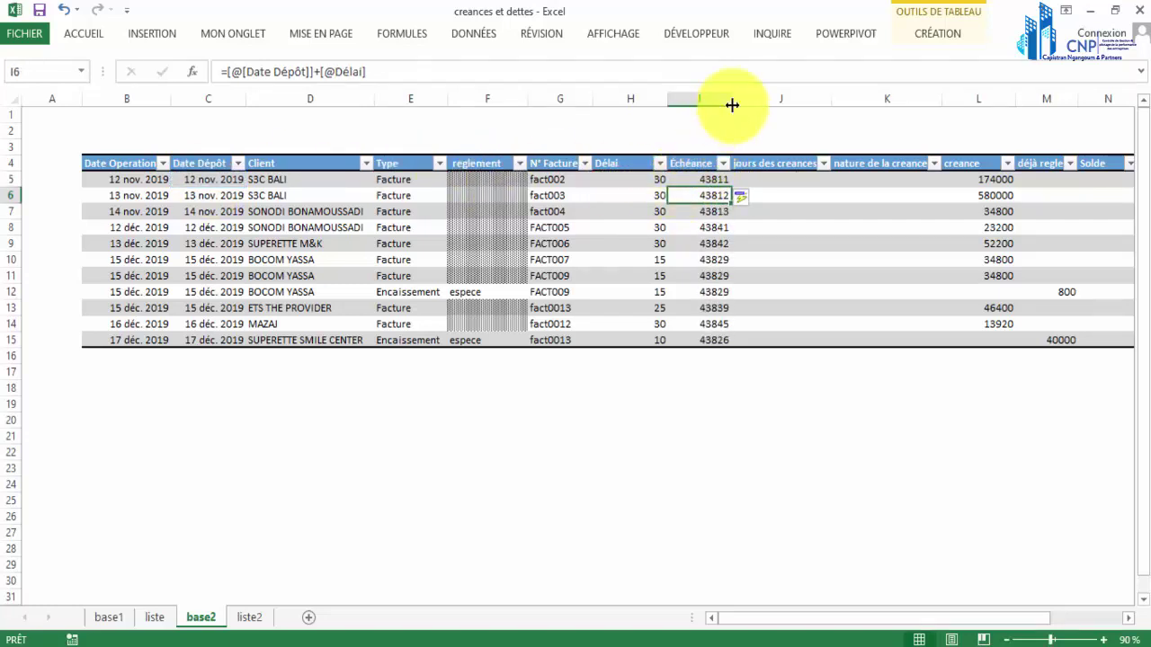
# Step: Widen column I slightly and format the Échéance values I5:I15 as dates of the abbreviated-month type between 14/03/2012 and mercredi 14 mars 2012
pyautogui.moveTo(732, 102); pyautogui.dragTo(737, 102)
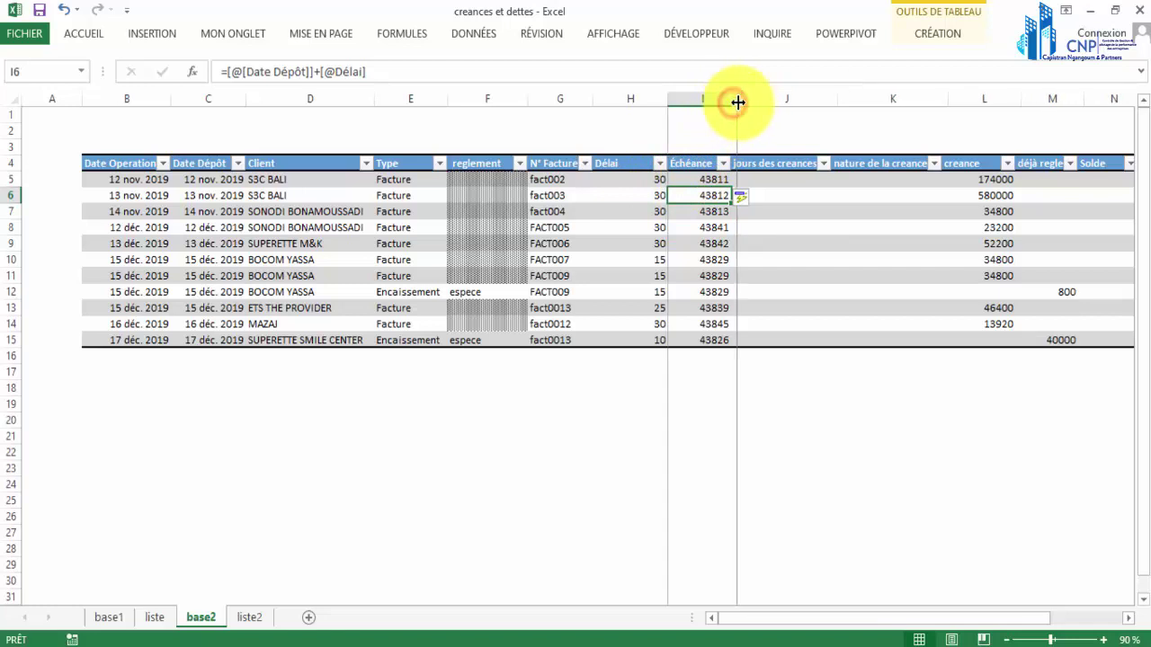
pyautogui.click(710, 155)
pyautogui.click(86, 33)
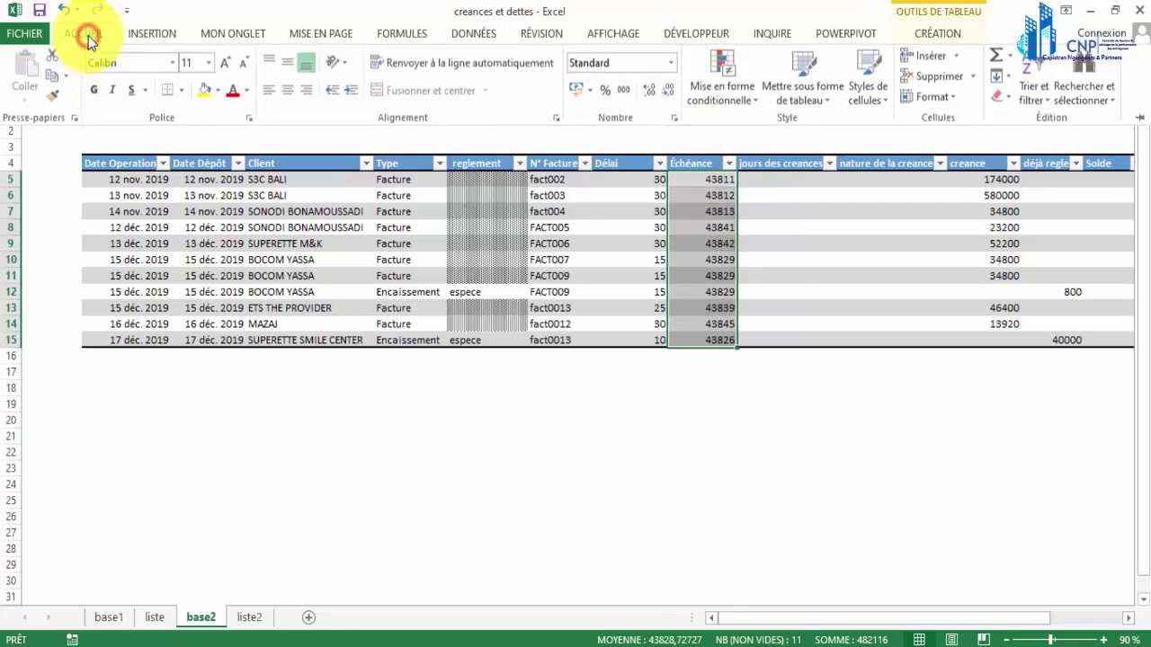
pyautogui.click(675, 119)
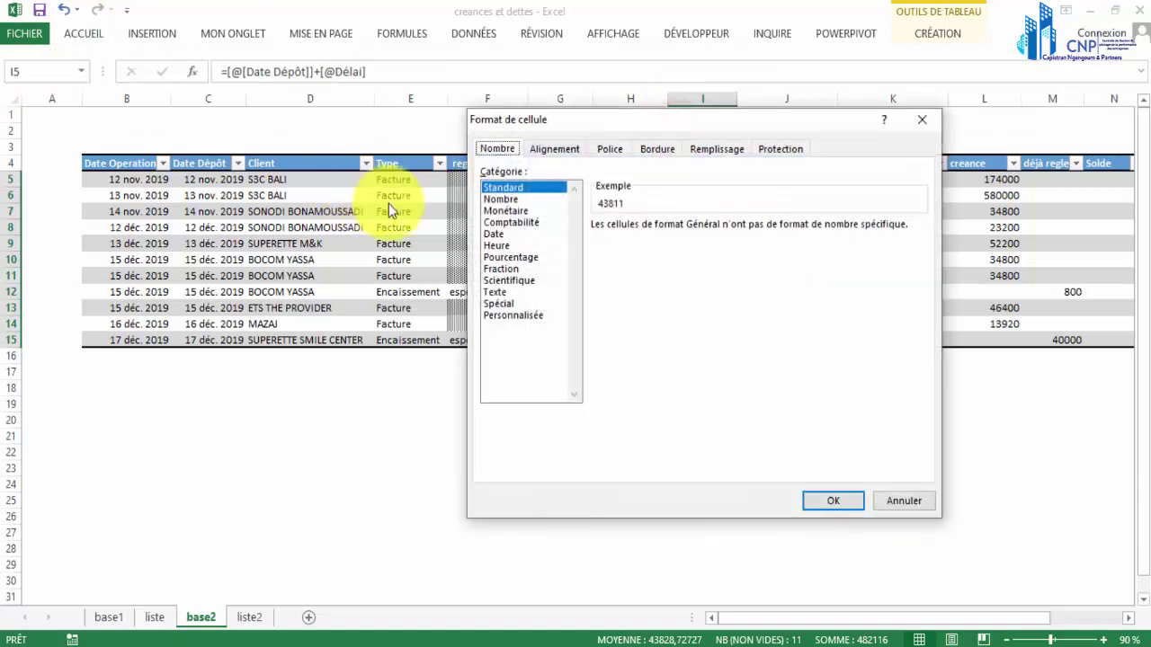
pyautogui.click(498, 235)
pyautogui.click(644, 275)
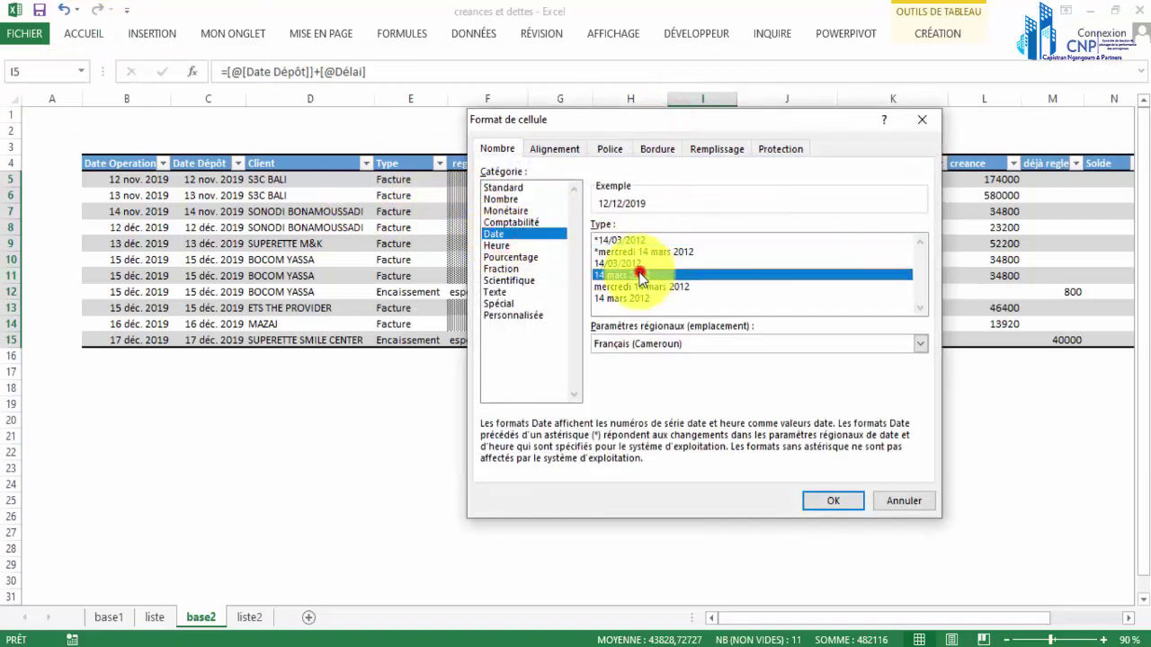
pyautogui.click(834, 500)
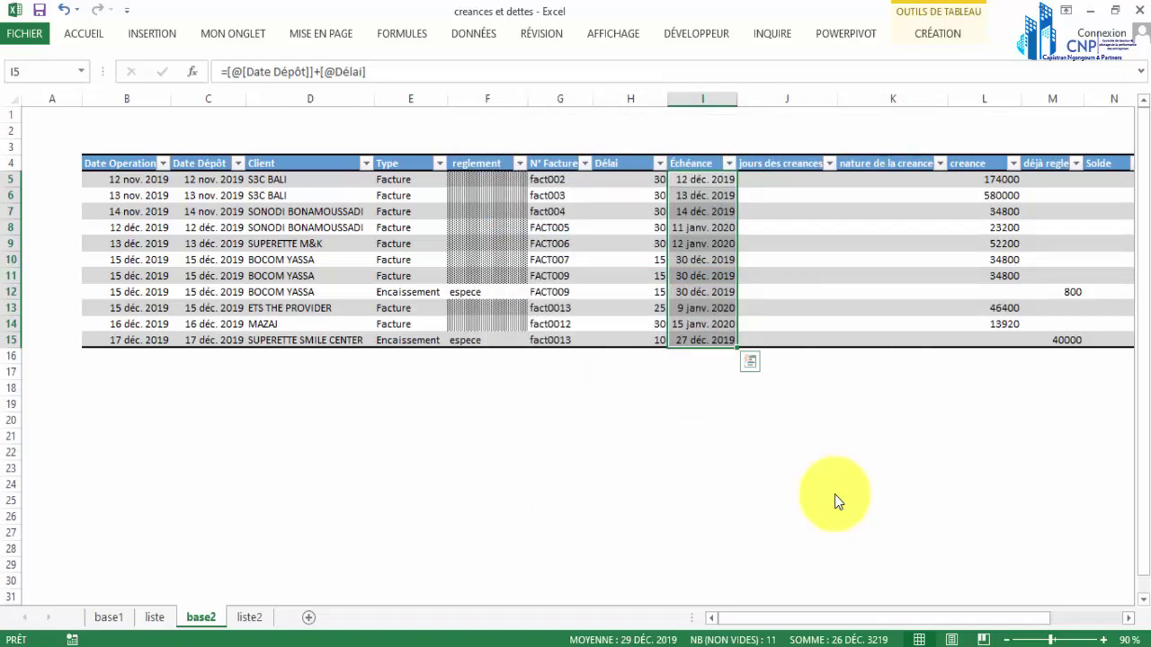
# Step: Check the Échéance in row 15 against its Date Dépôt and Délai, reviewing the formulas behind them
pyautogui.click(629, 179)
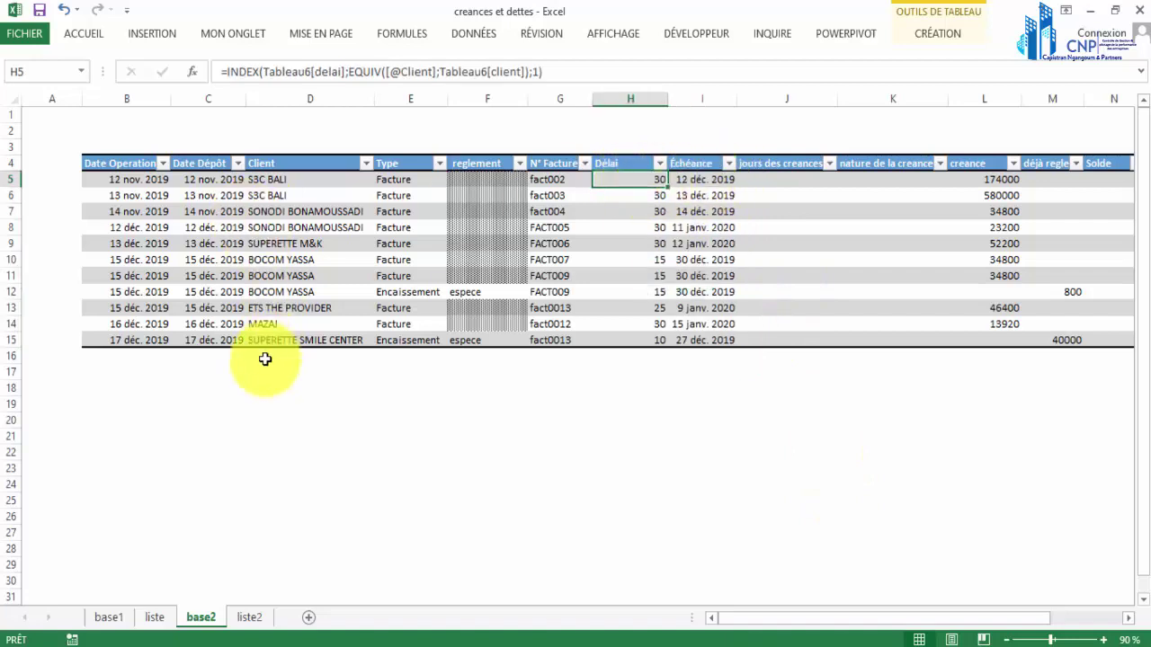
pyautogui.moveTo(648, 332)
pyautogui.mouseDown()
pyautogui.moveTo(640, 353)
pyautogui.moveTo(638, 342)
pyautogui.mouseUp()
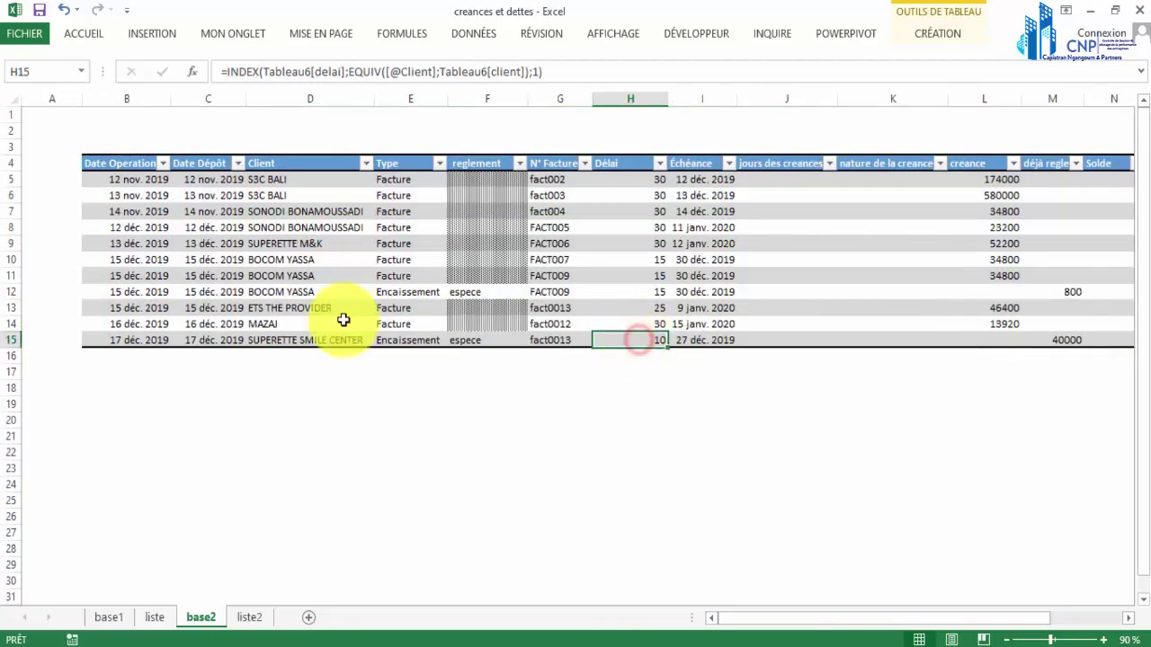
pyautogui.click(208, 341)
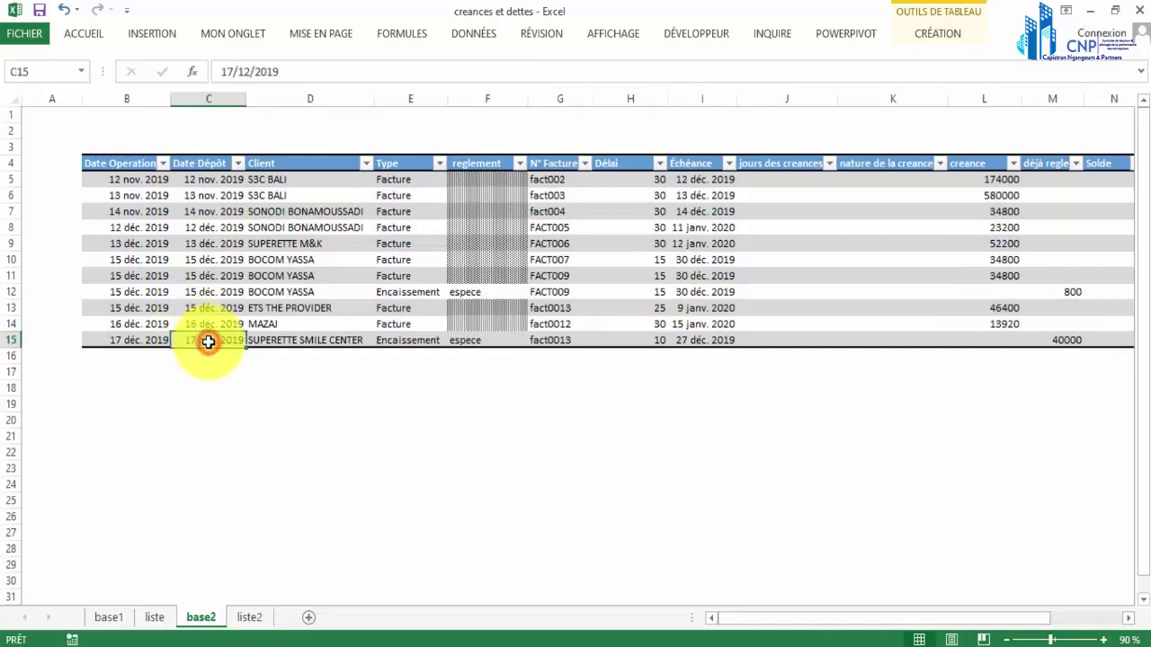
pyautogui.click(690, 340)
pyautogui.click(690, 340)
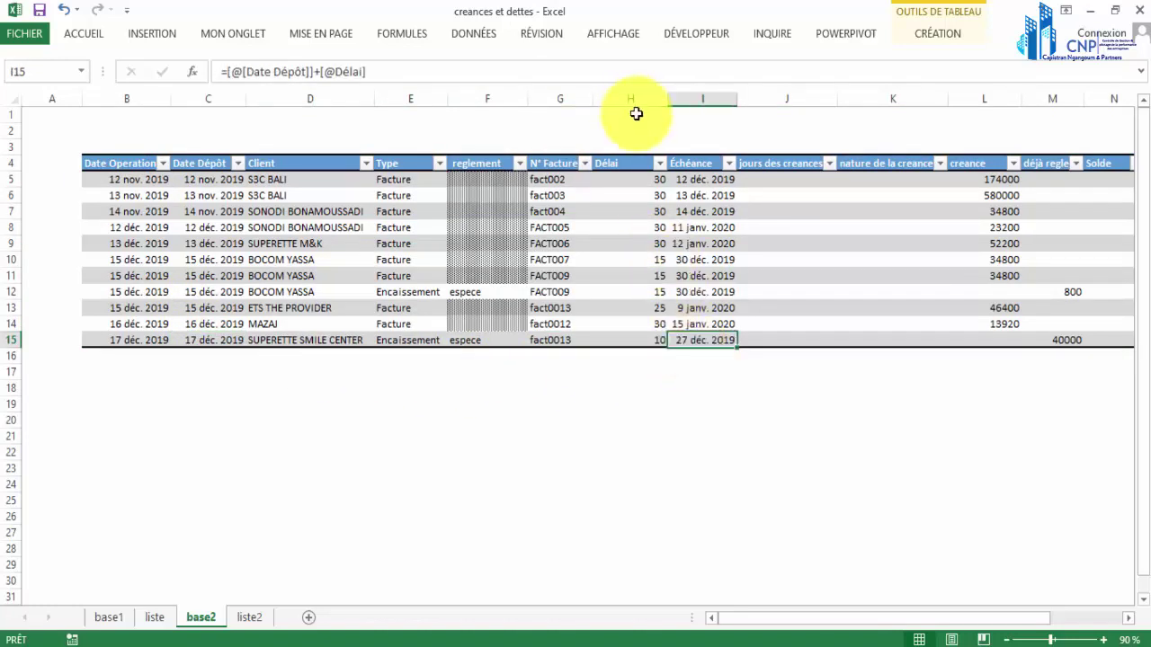
# Step: Center the values of the Délai column, H5:H15, horizontally
pyautogui.click(631, 157)
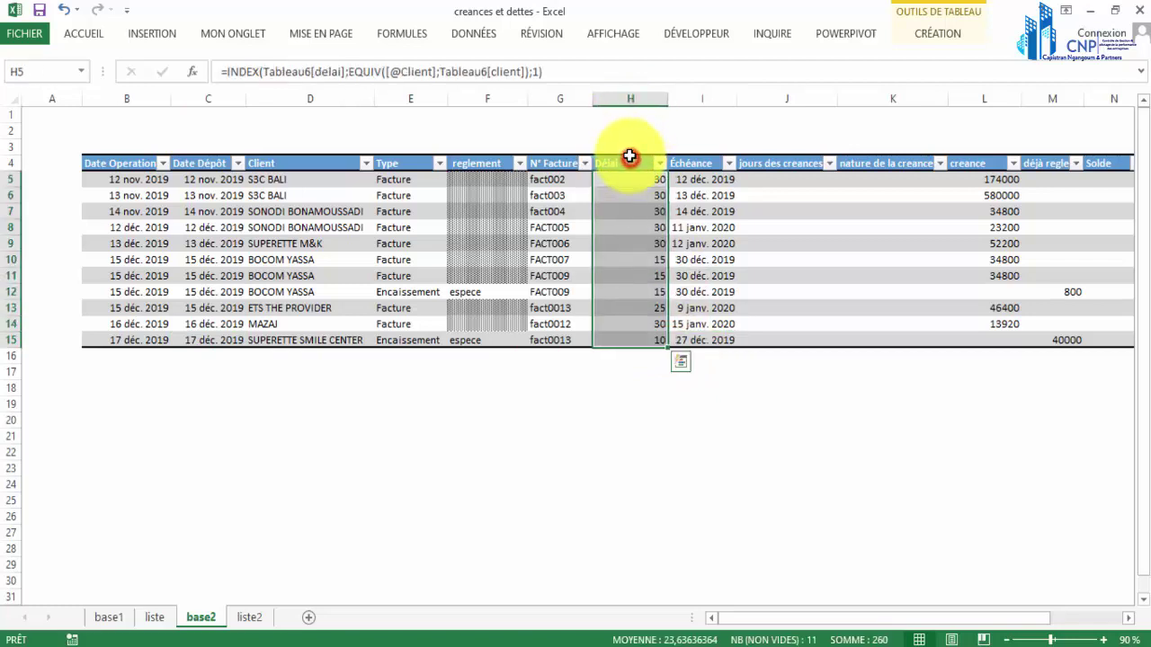
pyautogui.click(99, 32)
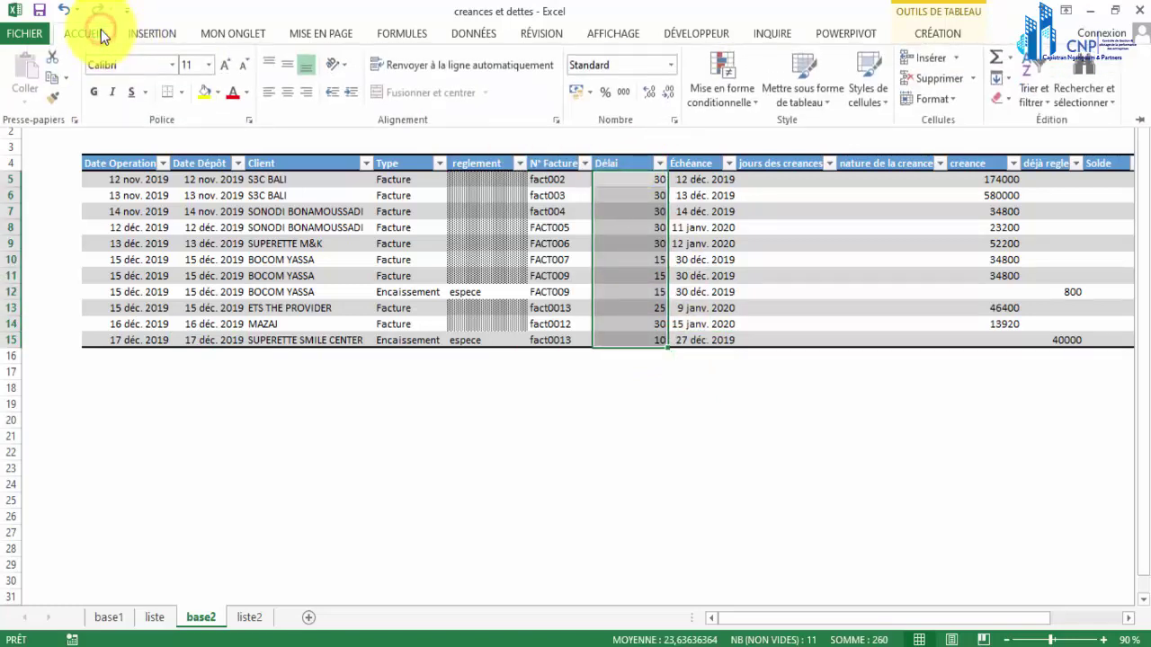
pyautogui.click(287, 92)
pyautogui.click(742, 249)
pyautogui.click(736, 216)
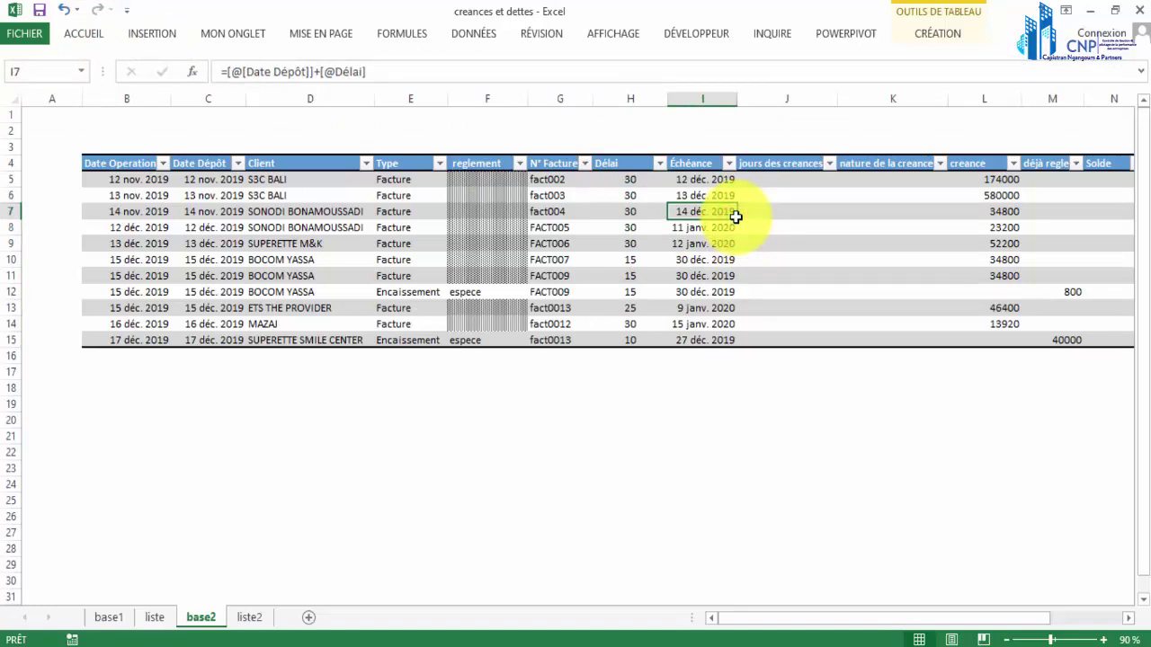
pyautogui.click(787, 180)
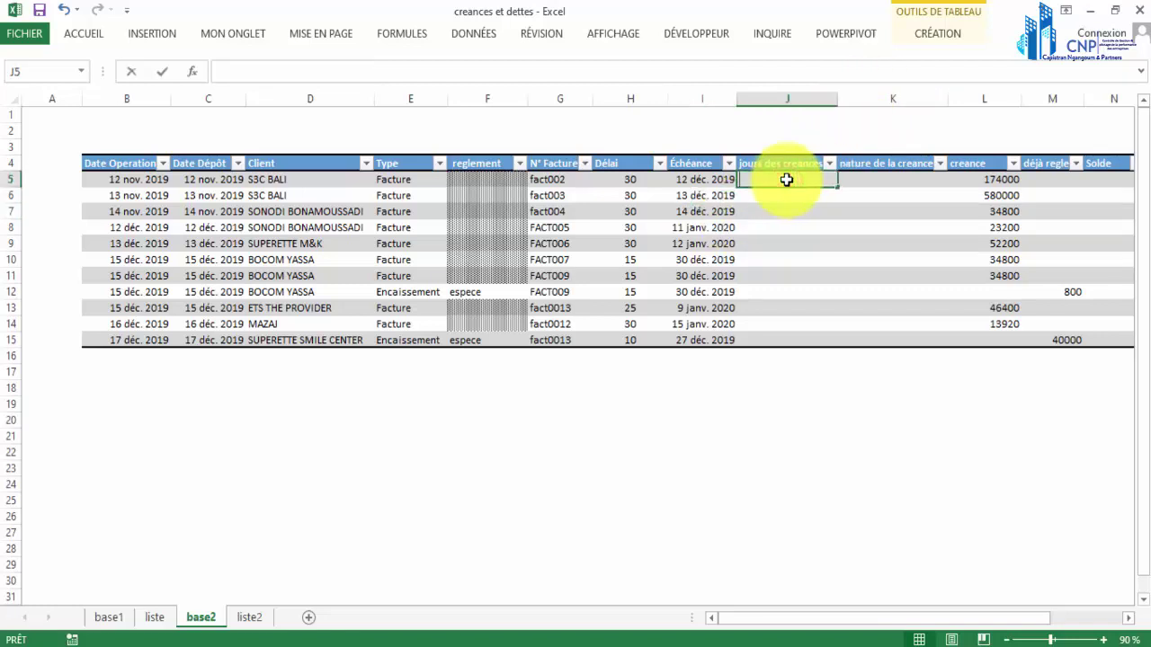
pyautogui.write('=')
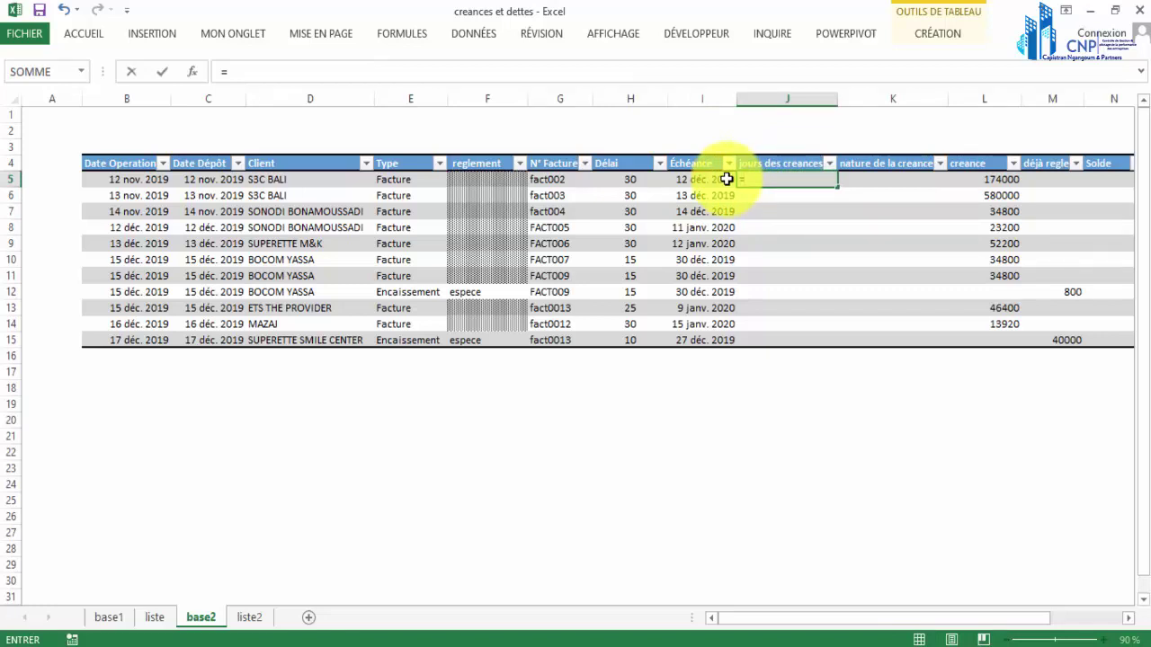
pyautogui.press('Escape')
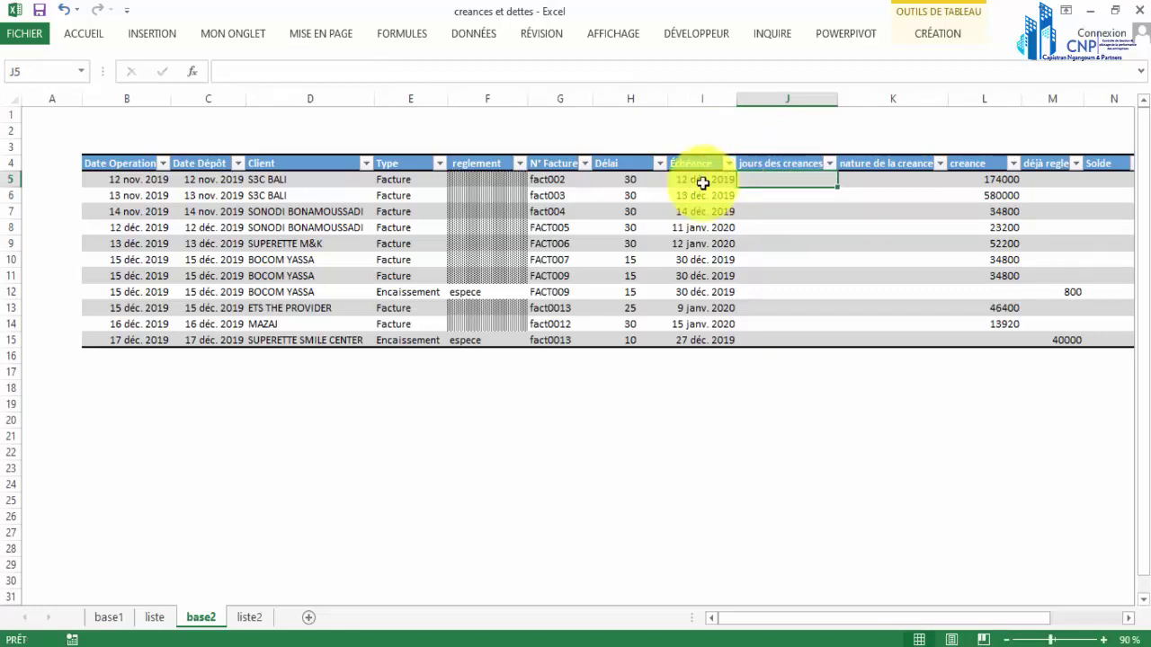
# Step: Set the Date Dépôt in C5 to 12/10/2022 and fill the date series down to C15
pyautogui.click(219, 182)
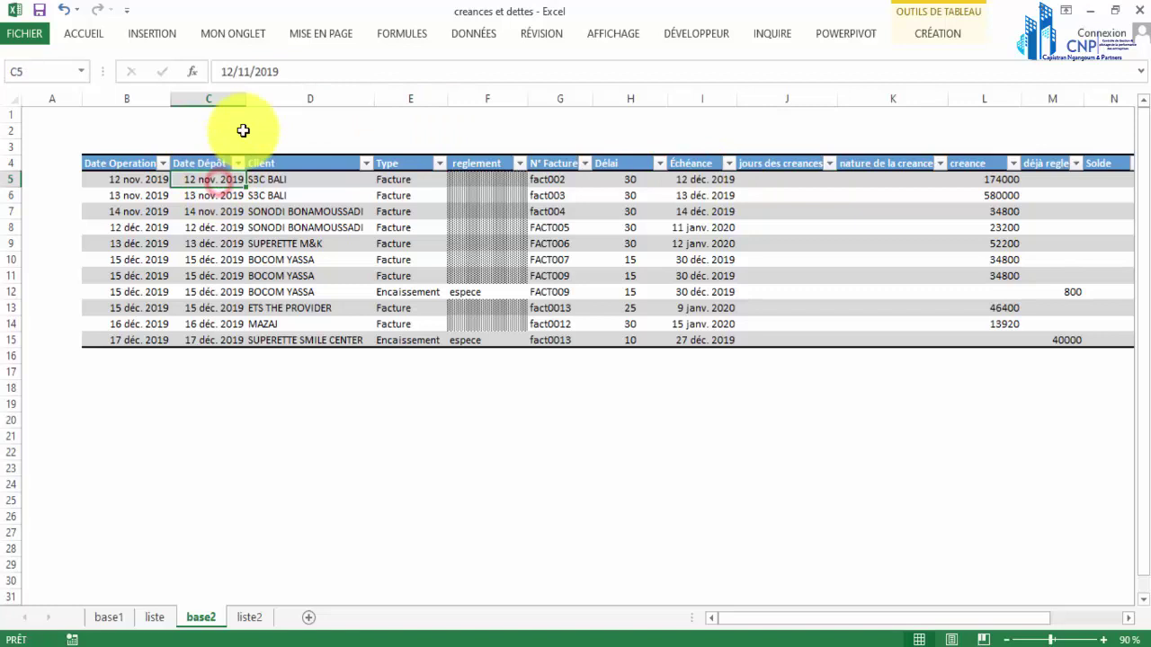
pyautogui.click(285, 73)
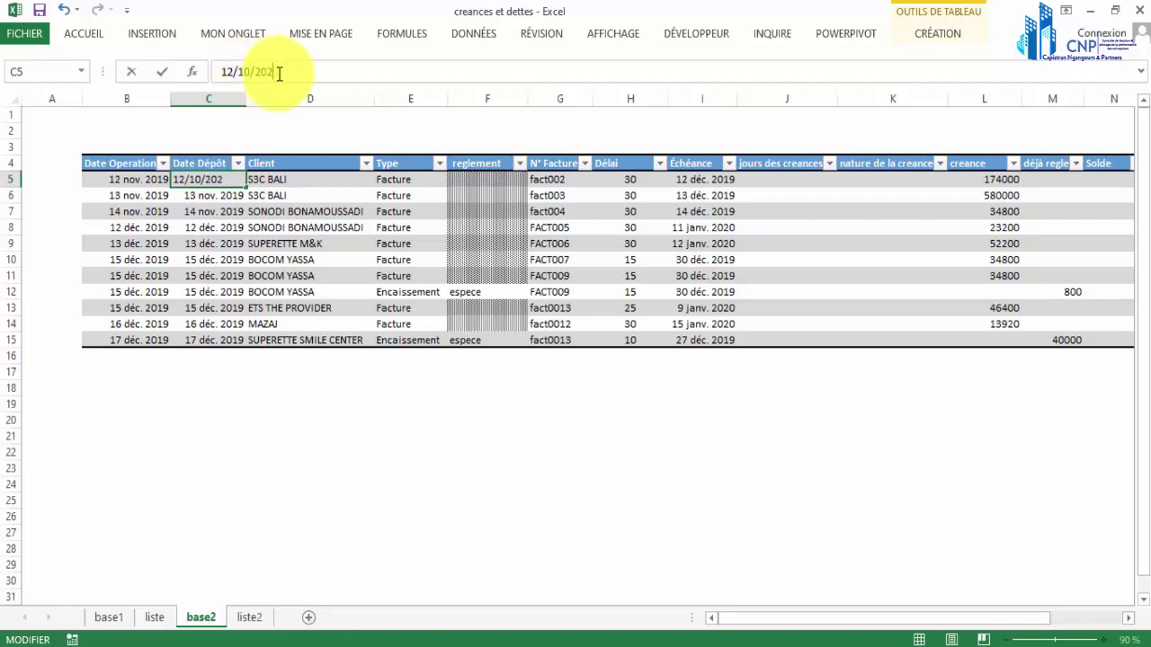
pyautogui.write('2')
pyautogui.press('Return')
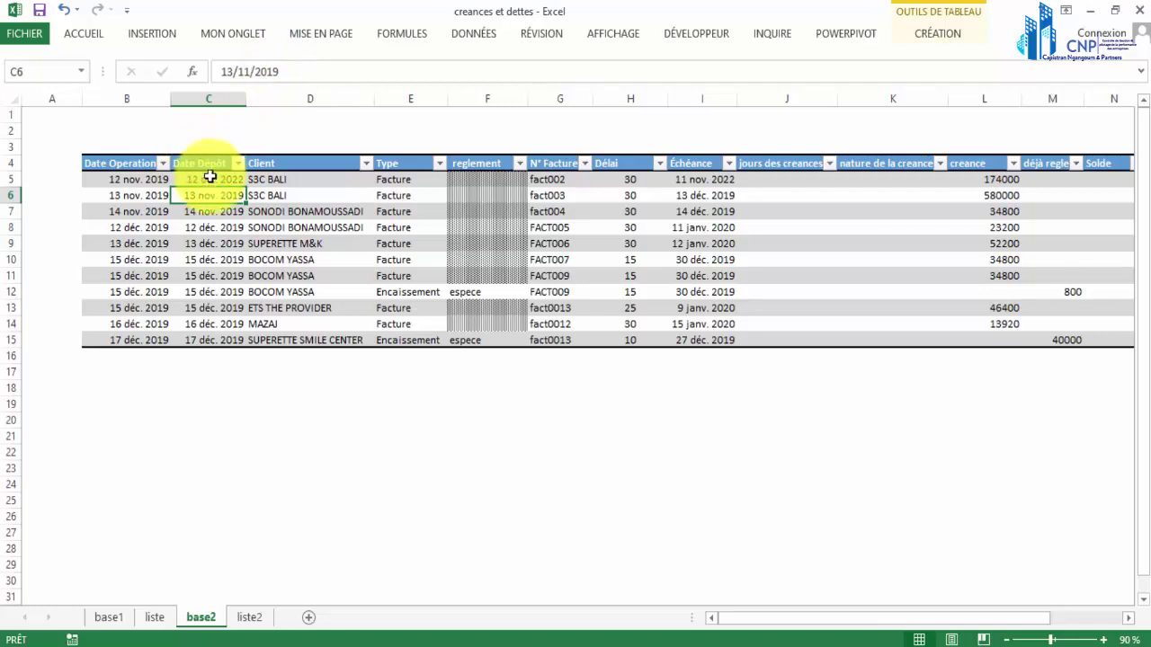
pyautogui.click(210, 178)
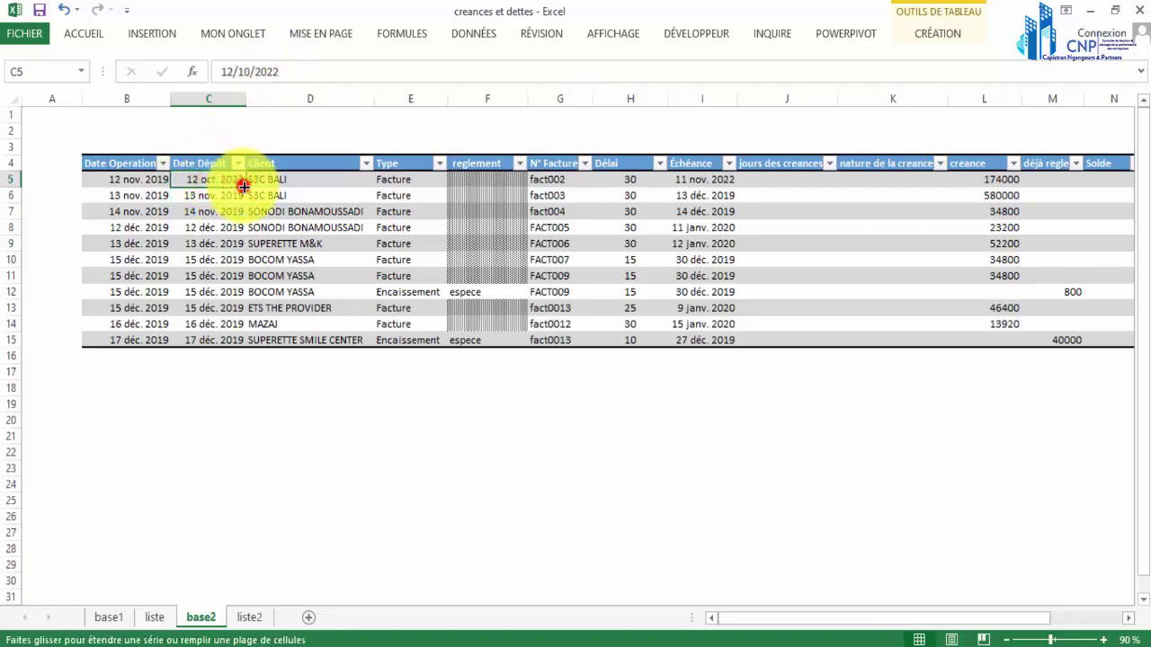
pyautogui.doubleClick(243, 186)
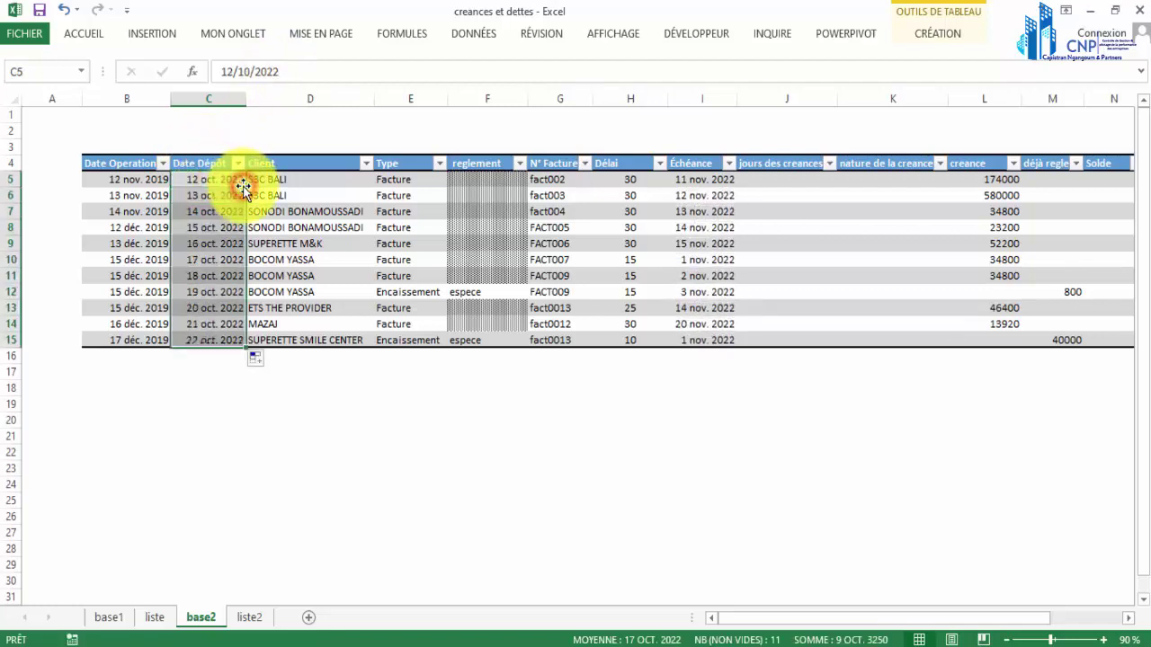
pyautogui.click(788, 179)
pyautogui.write('=')
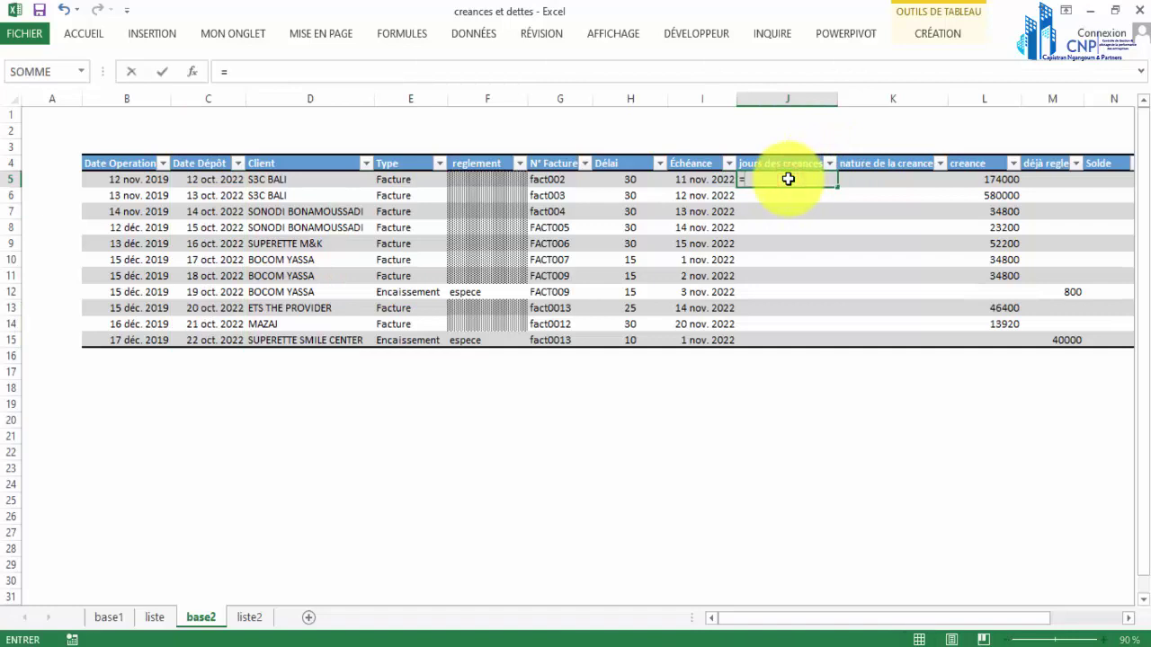
pyautogui.click(712, 180)
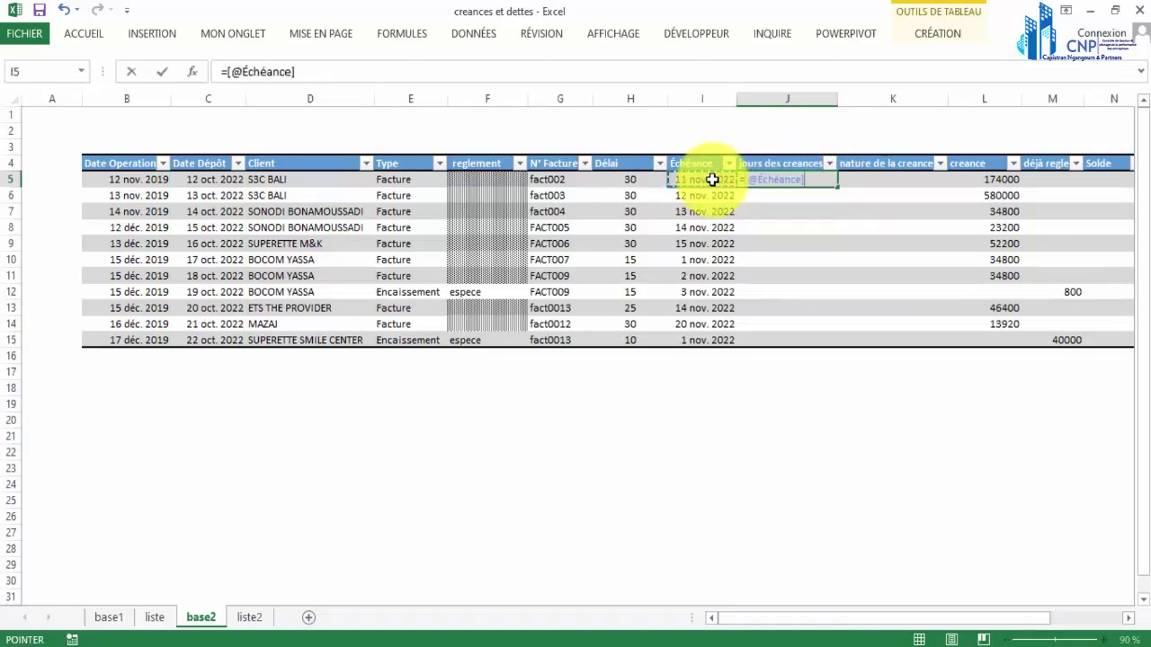
pyautogui.write('-au')
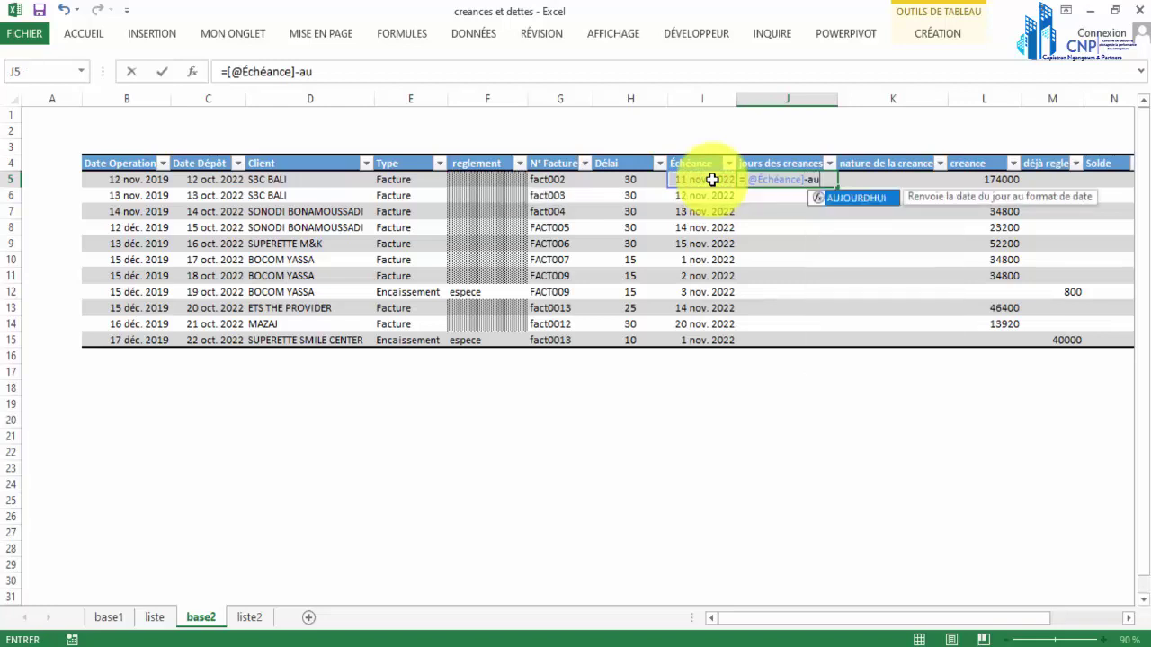
pyautogui.doubleClick(864, 196)
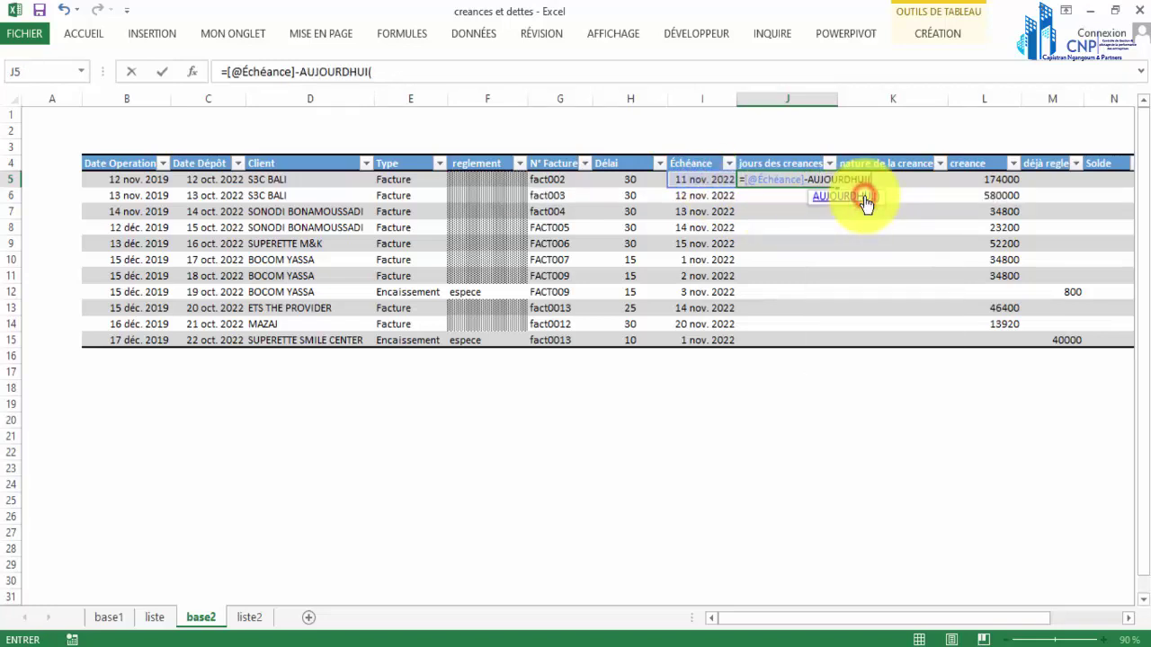
pyautogui.write(')')
pyautogui.press('Return')
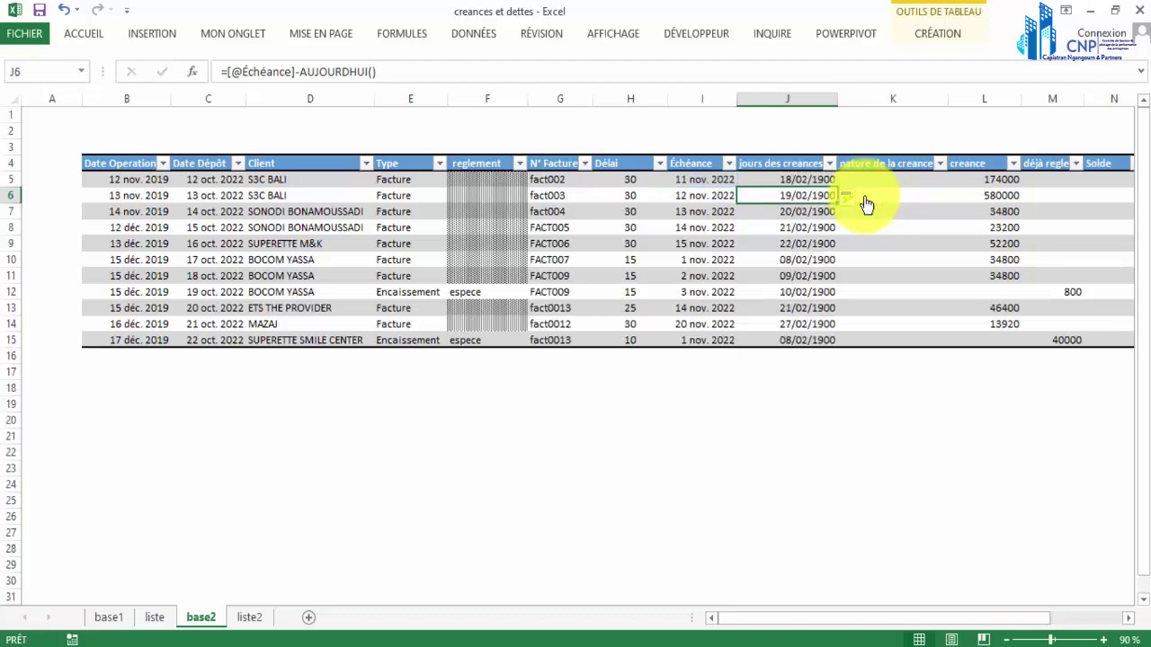
# Step: Format the jours des creances values, J5:J15, with the Nombre category and 0 decimals
pyautogui.click(785, 156)
pyautogui.click(79, 36)
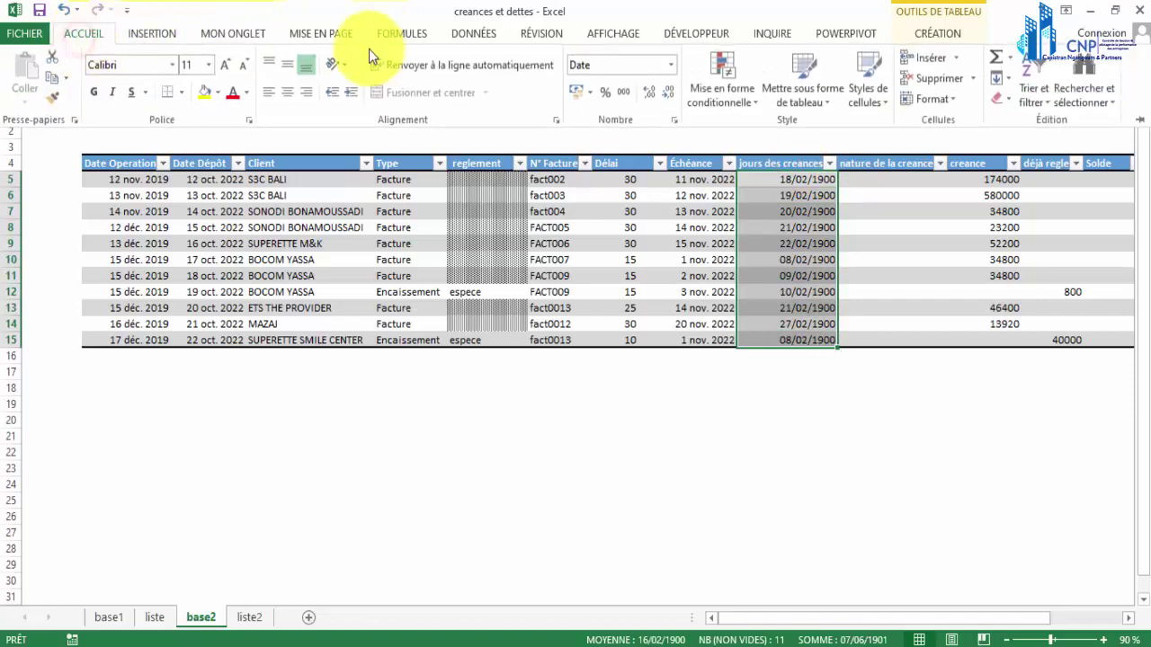
pyautogui.click(675, 119)
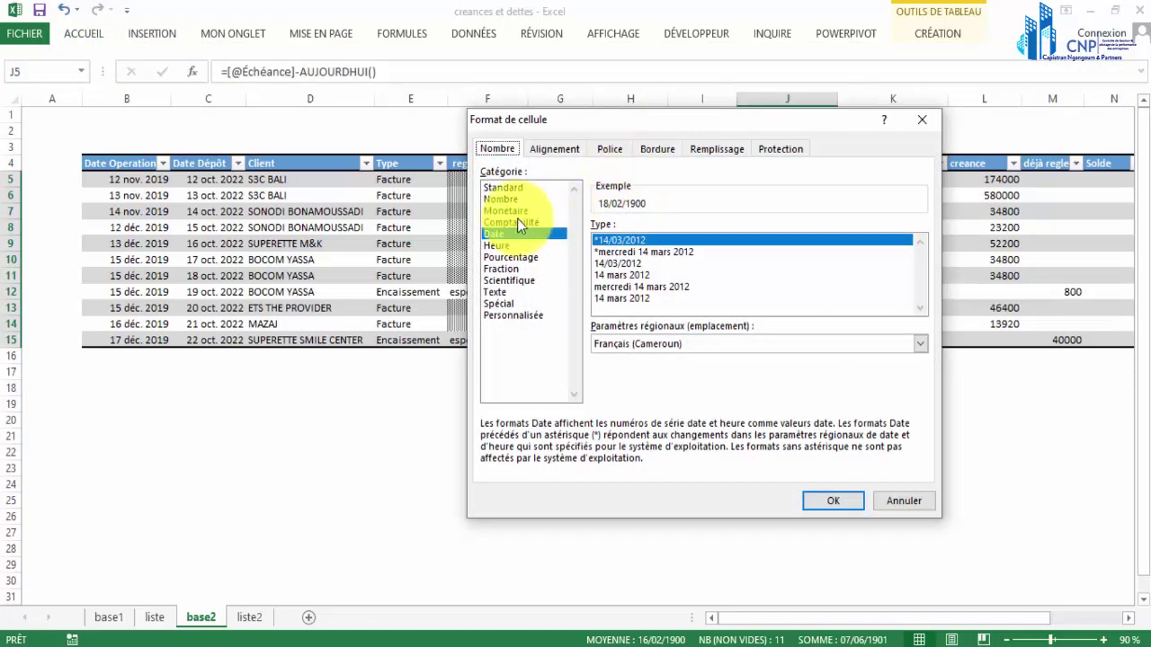
pyautogui.click(508, 200)
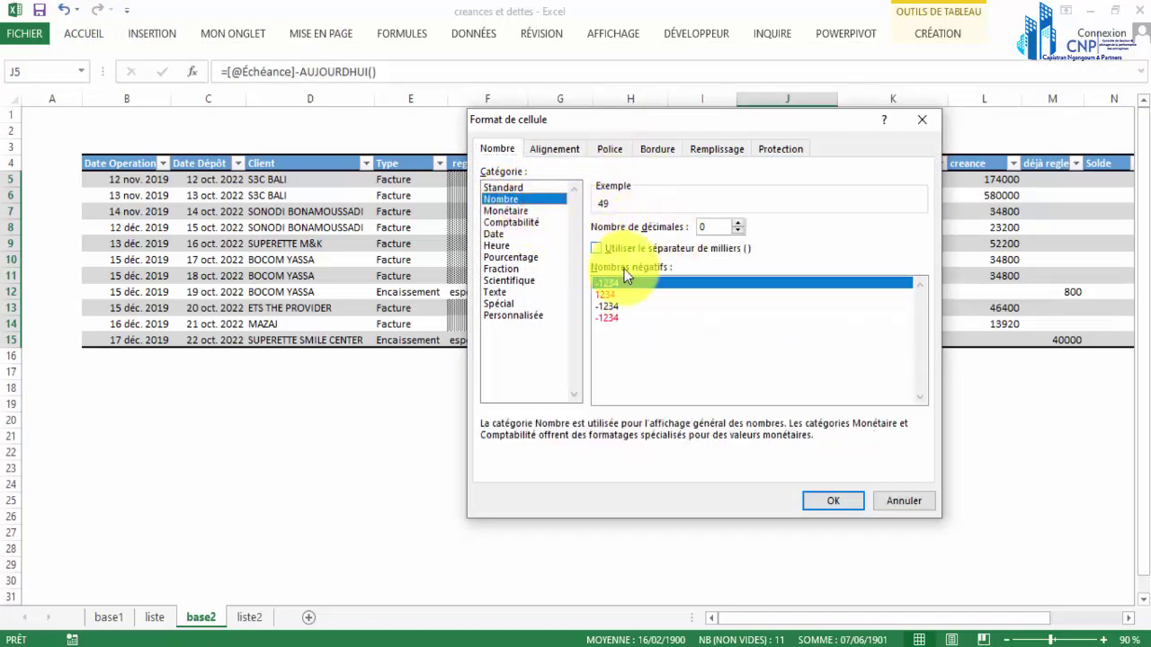
pyautogui.click(825, 500)
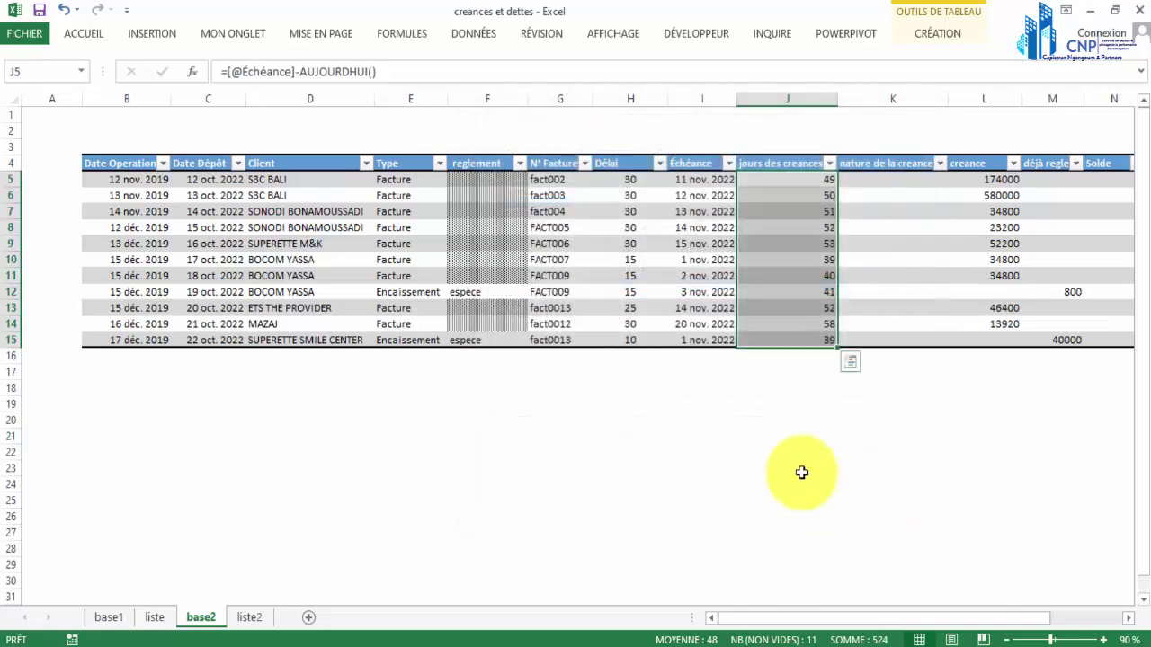
# Step: Center the jours des creances values, J5:J15, horizontally and widen column J slightly
pyautogui.click(90, 34)
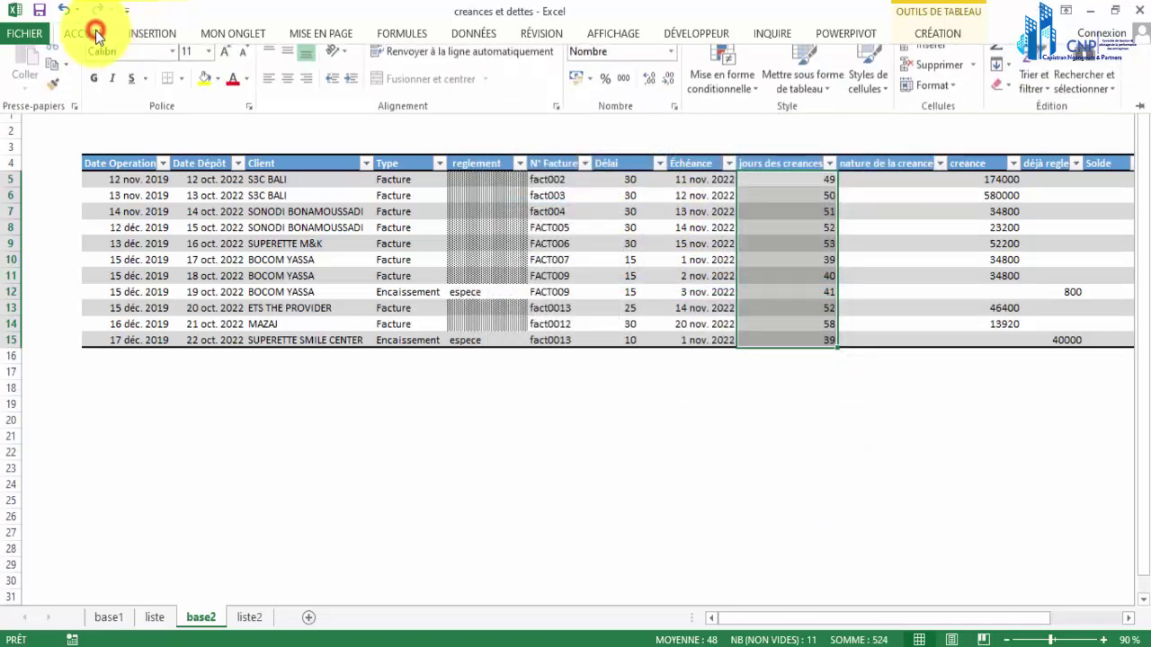
pyautogui.click(287, 91)
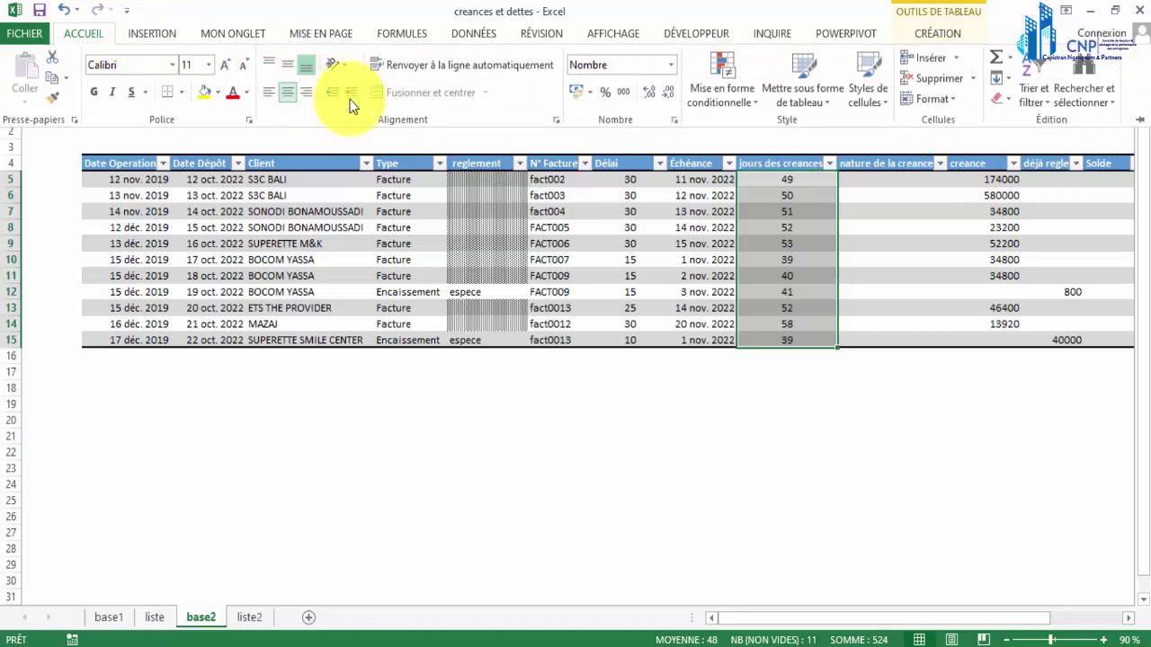
pyautogui.click(839, 252)
pyautogui.moveTo(840, 98); pyautogui.dragTo(836, 101)
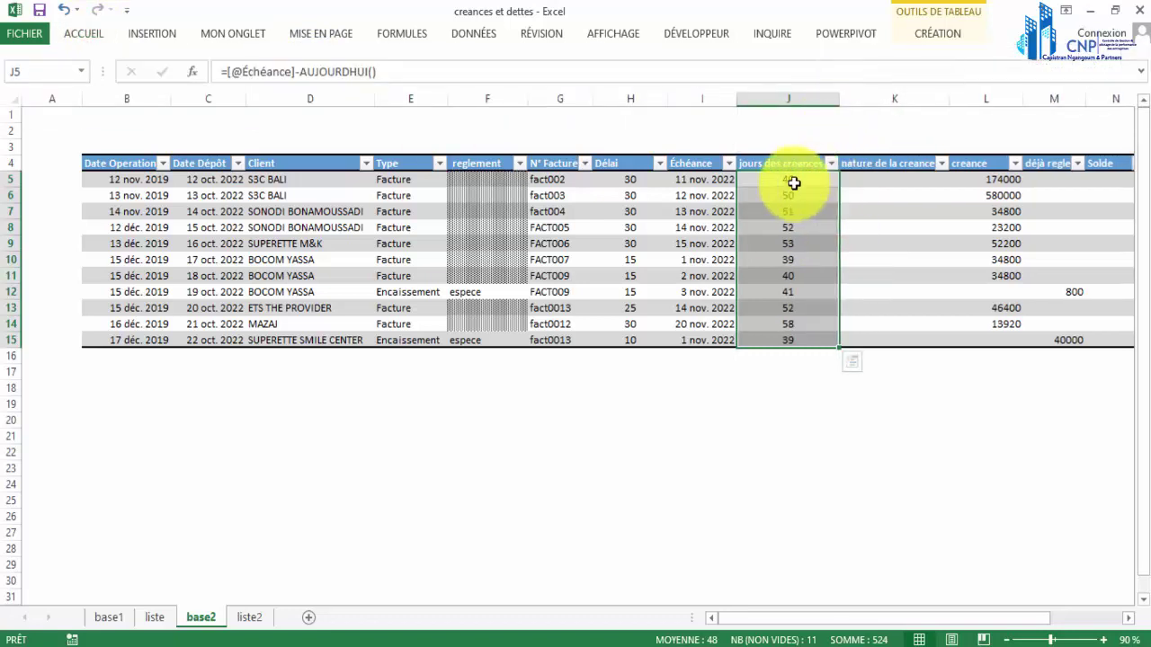
pyautogui.moveTo(794, 183); pyautogui.dragTo(791, 343)
pyautogui.click(883, 179)
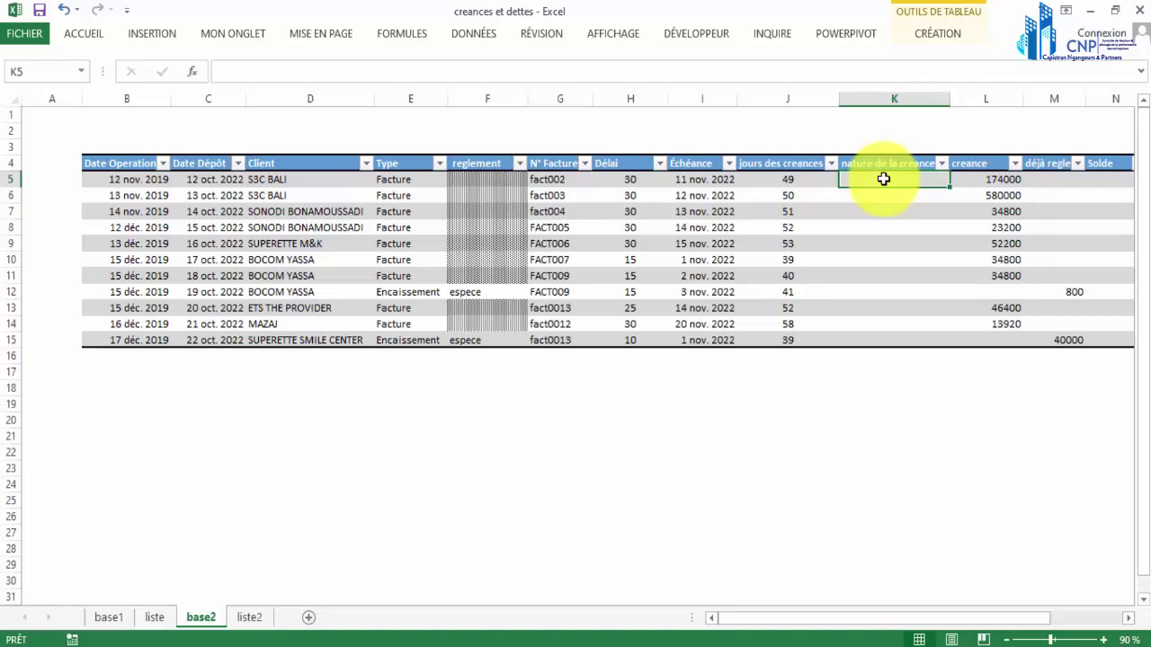
# Step: Enter the receivable categories "creance saine" in F20 and "creance douteuse" in F21 below the table
pyautogui.click(520, 420)
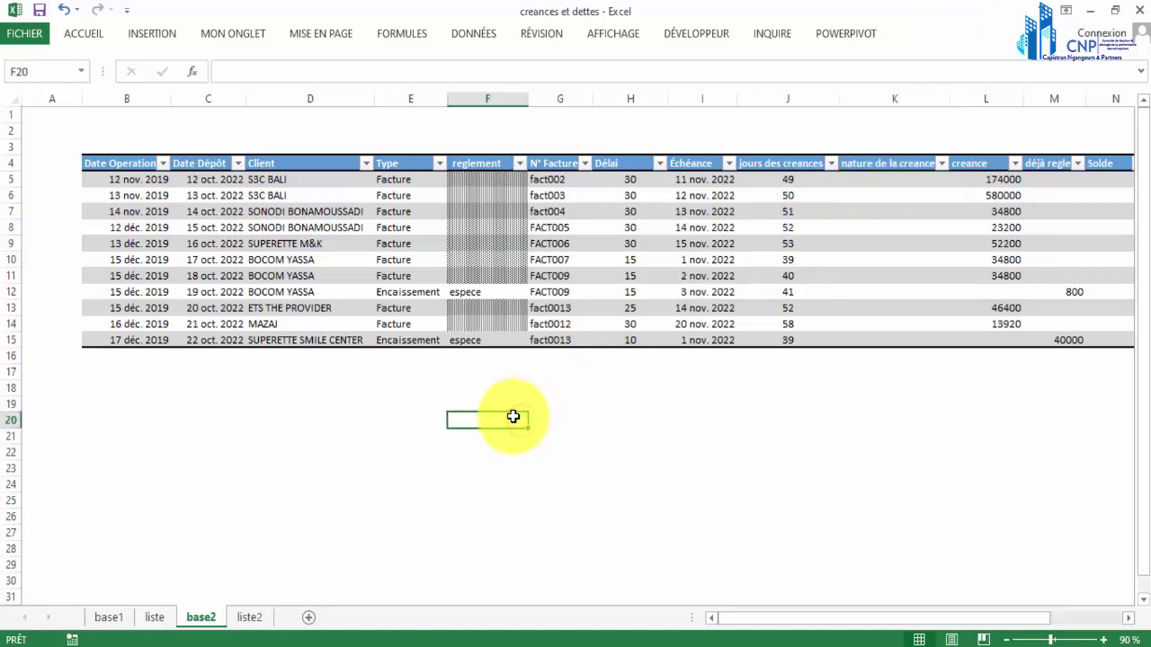
pyautogui.write('c')
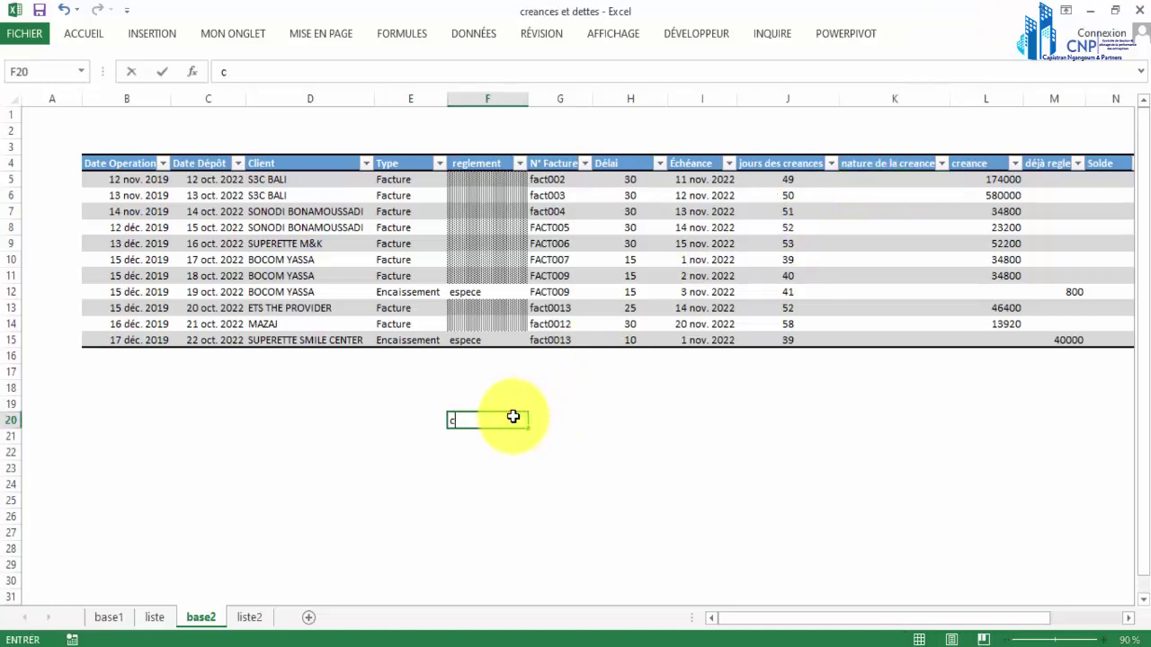
pyautogui.write('reance saine')
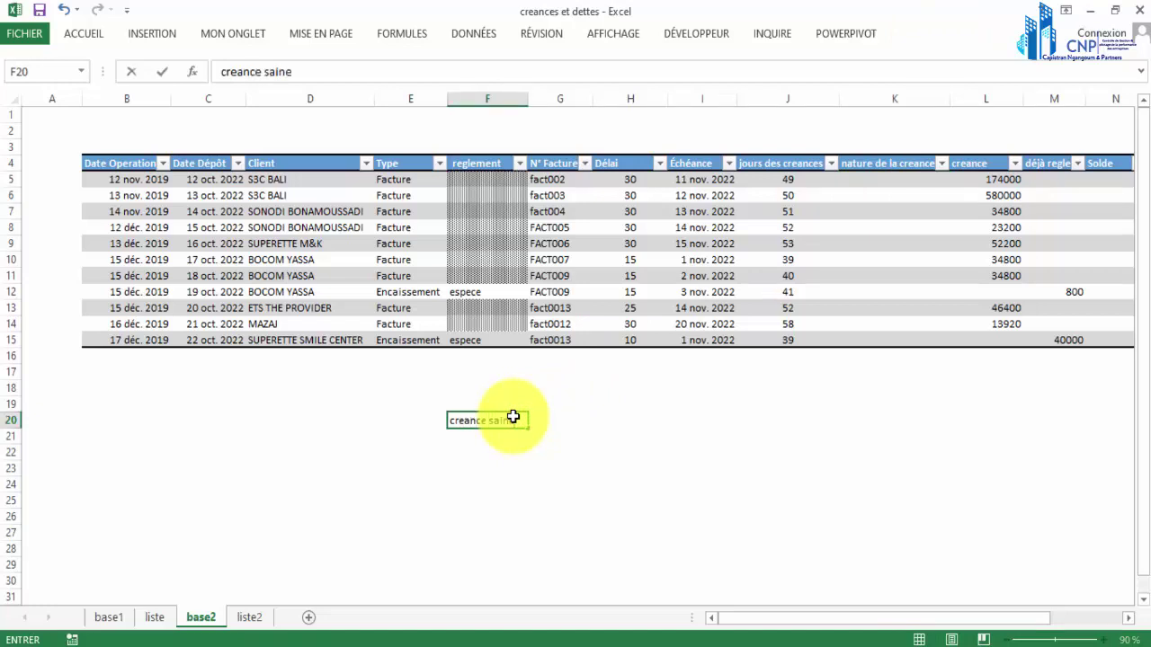
pyautogui.press('Return')
pyautogui.write('creance ')
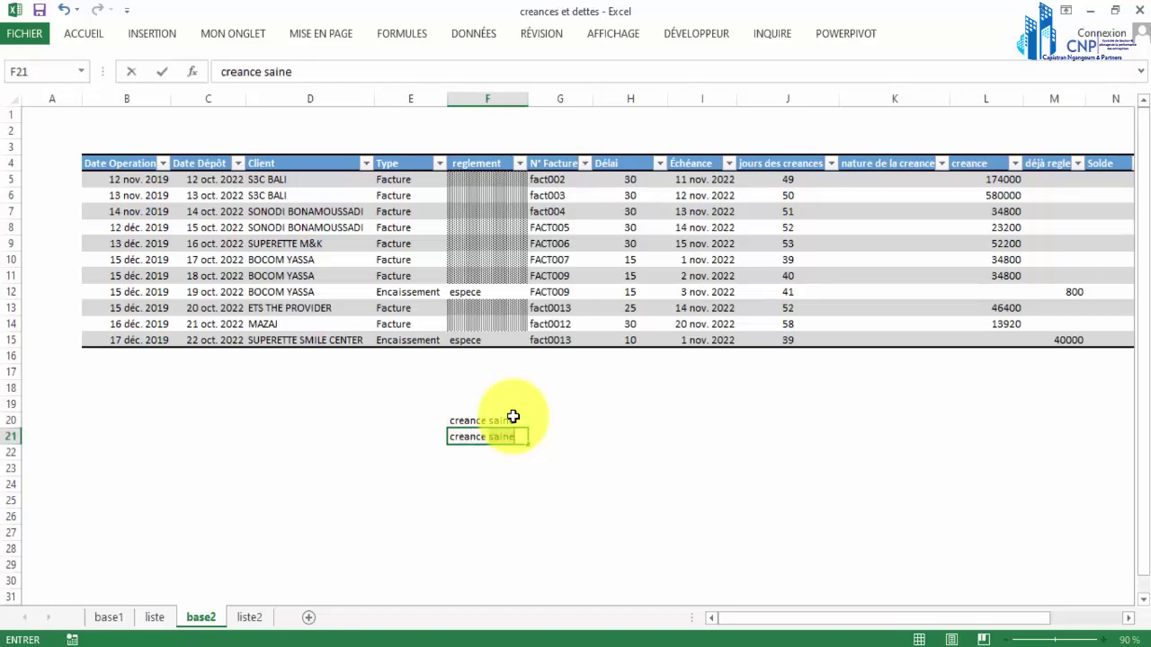
pyautogui.write('douteuse')
pyautogui.press('Return')
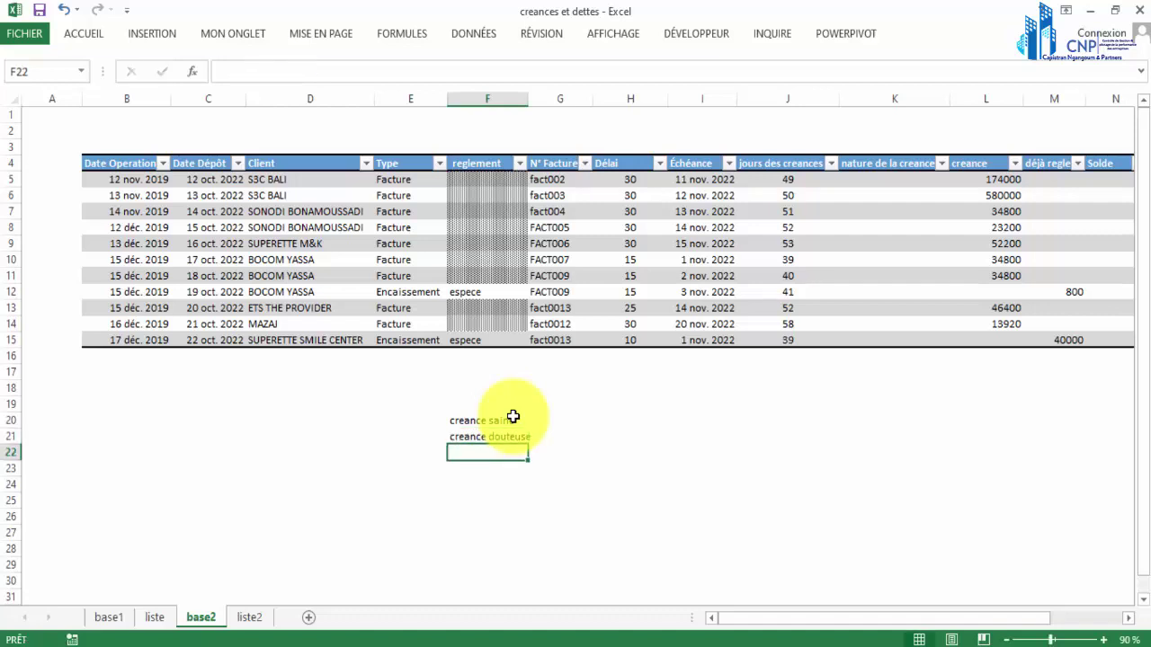
pyautogui.write('creance')
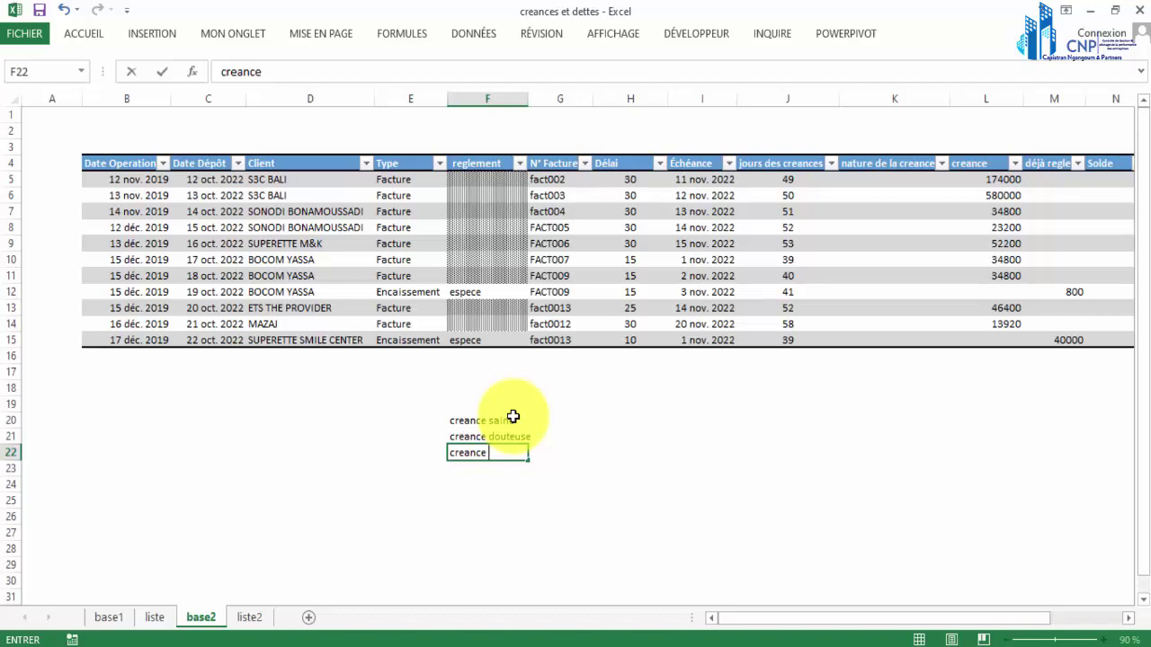
pyautogui.write('litij')
pyautogui.press('BackSpace')
pyautogui.write('goeuse')
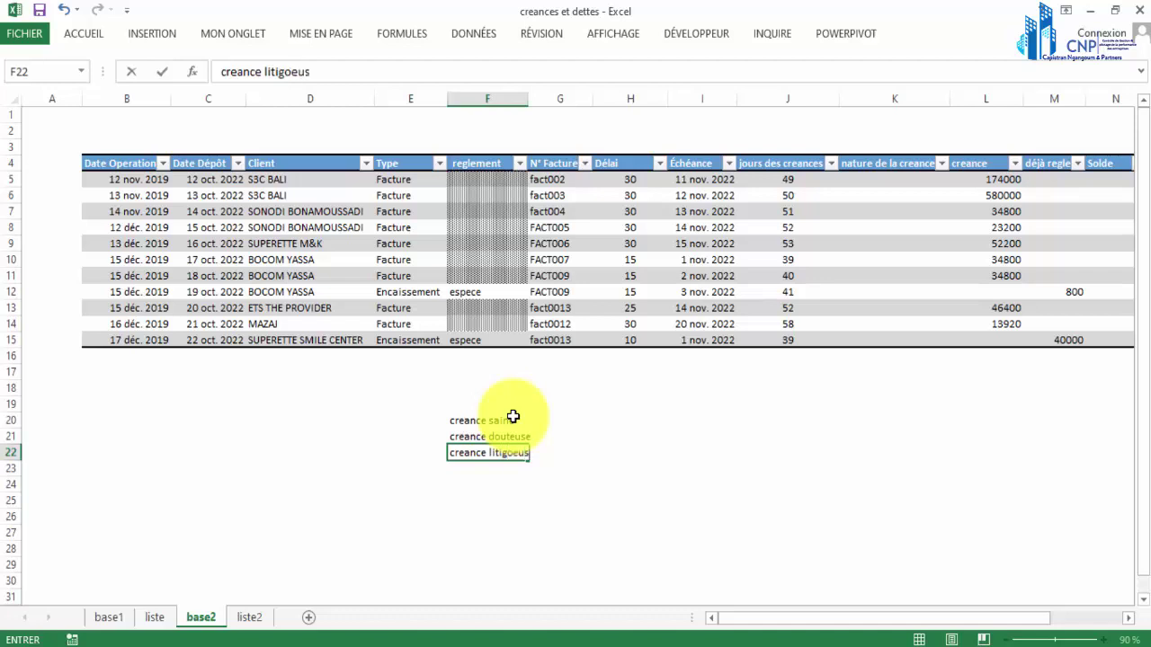
pyautogui.press('BackSpace')
pyautogui.press('BackSpace')
pyautogui.press('BackSpace')
pyautogui.press('BackSpace')
pyautogui.press('BackSpace')
pyautogui.press('BackSpace')
pyautogui.press('BackSpace')
pyautogui.press('BackSpace')
pyautogui.press('BackSpace')
pyautogui.press('BackSpace')
pyautogui.press('BackSpace')
pyautogui.press('BackSpace')
pyautogui.press('BackSpace')
pyautogui.press('BackSpace')
pyautogui.press('BackSpace')
pyautogui.press('BackSpace')
pyautogui.press('BackSpace')
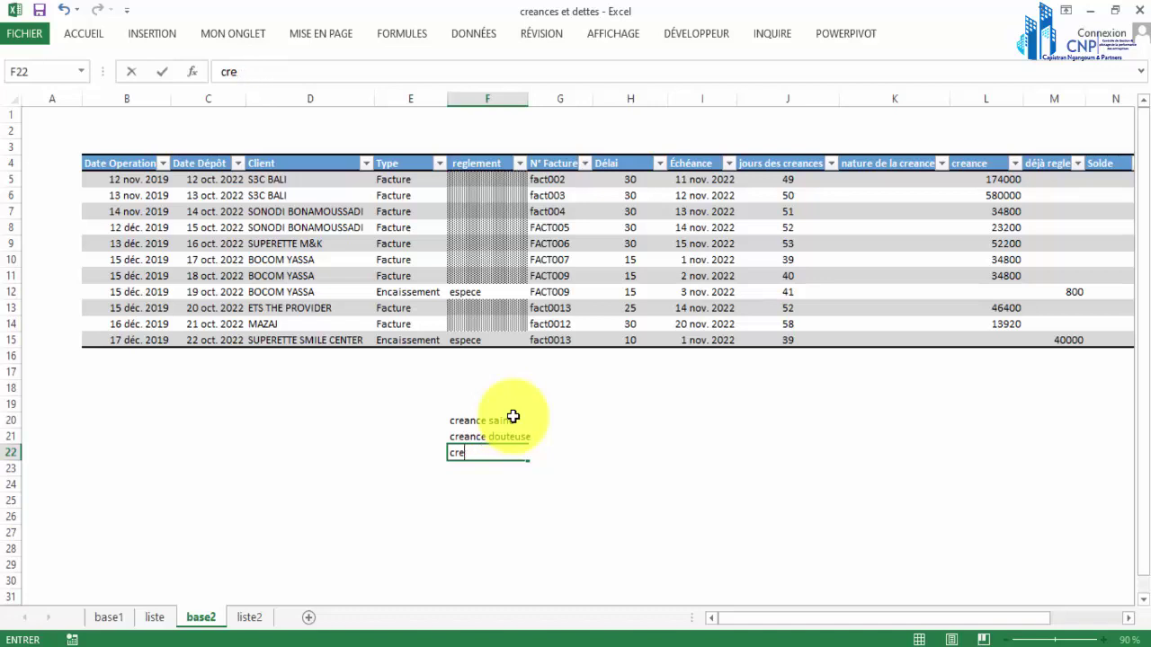
pyautogui.press('BackSpace')
pyautogui.press('Escape')
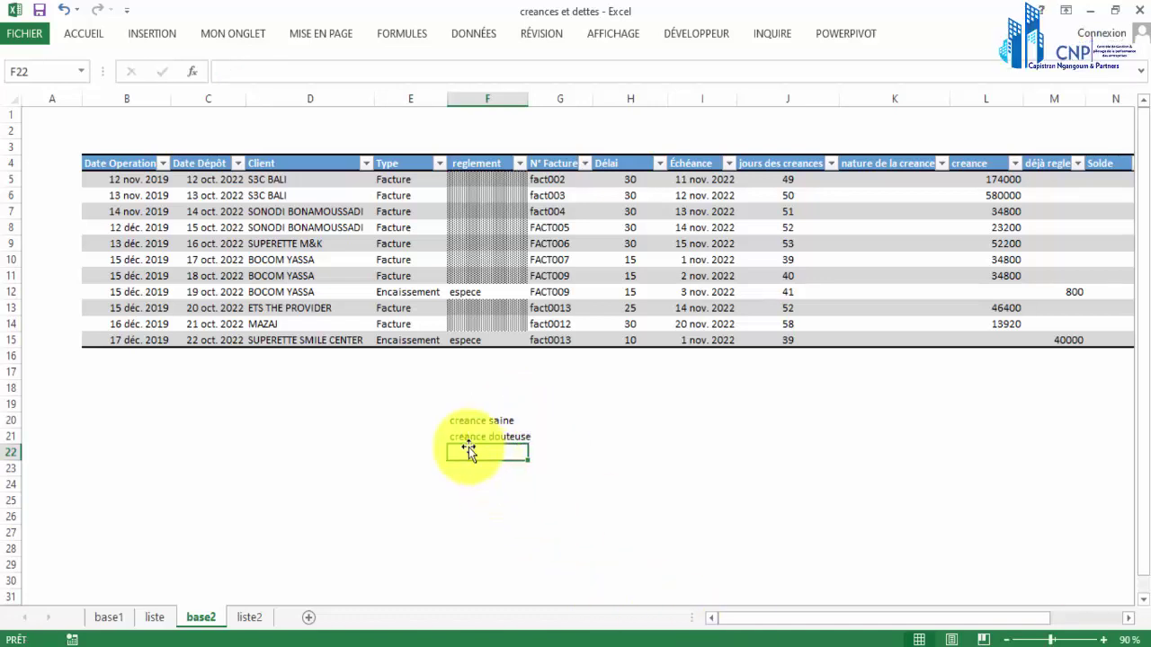
# Step: Enter the third receivable category, "creance litigieuse", in F22
pyautogui.write('crean')
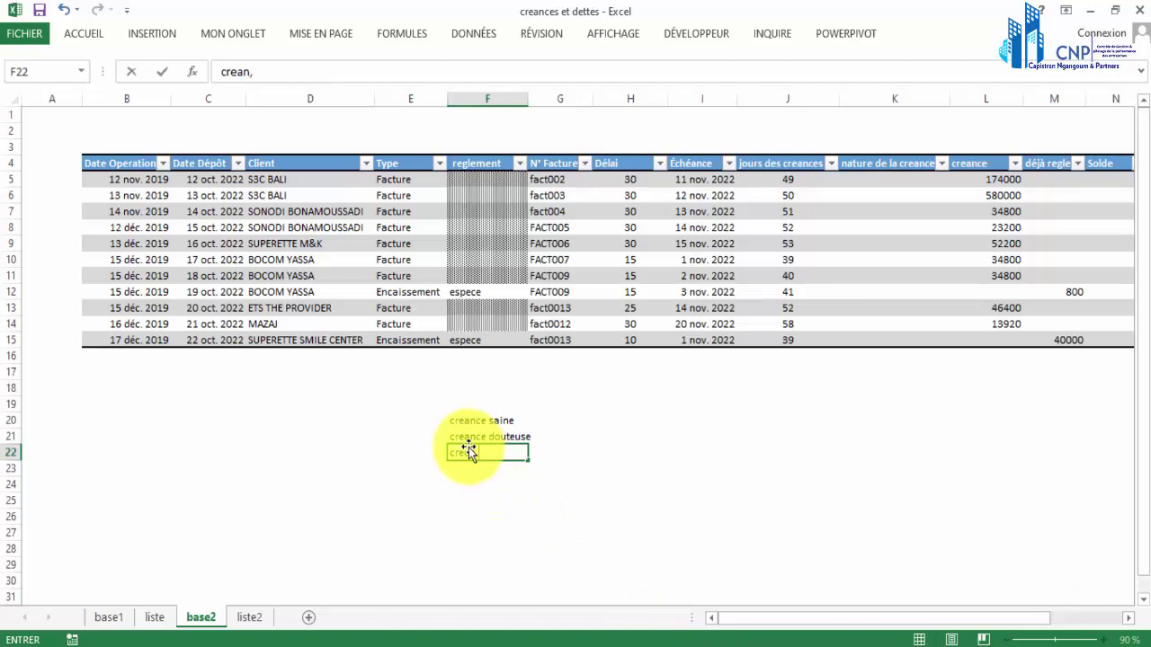
pyautogui.write('ce litigieuse')
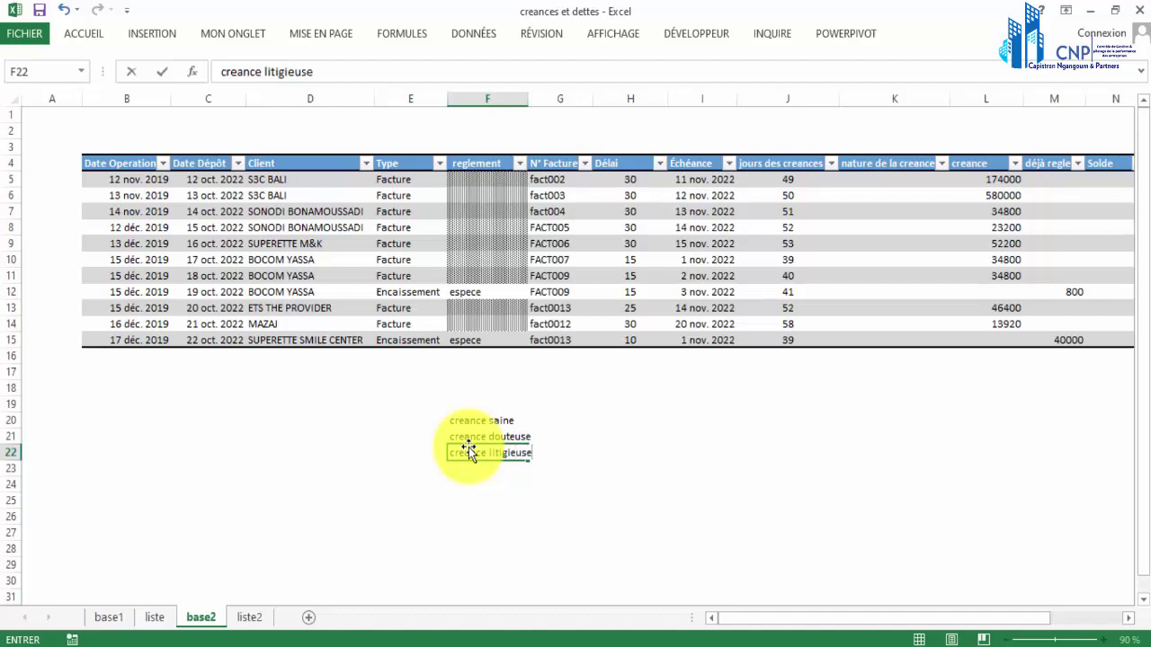
pyautogui.press('Return')
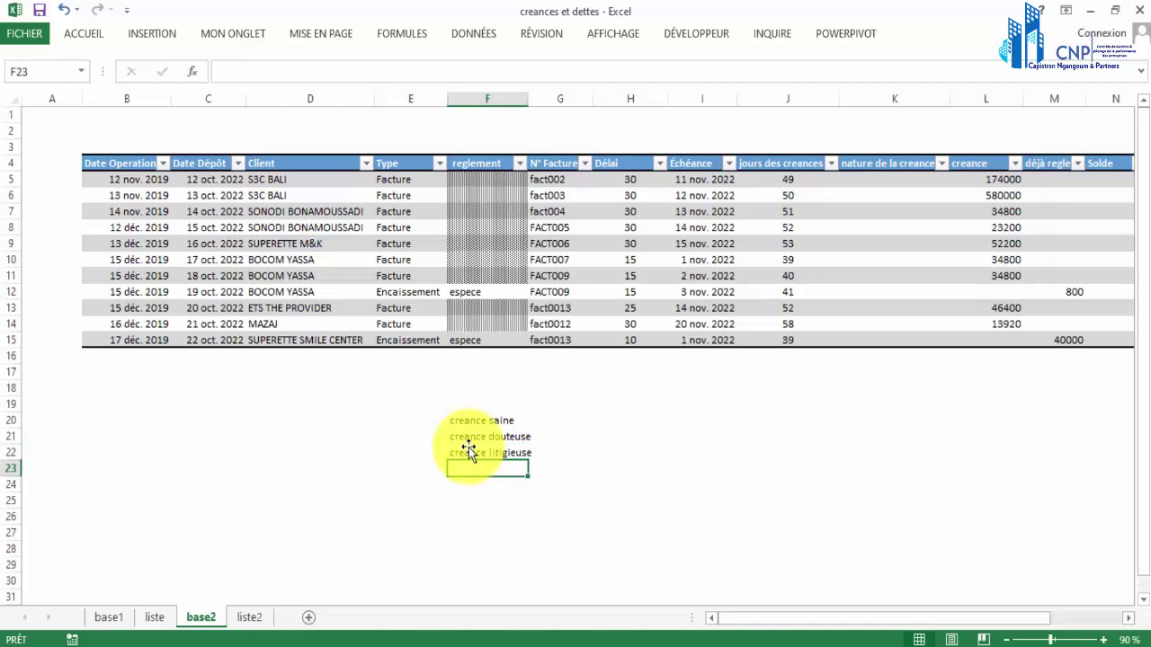
# Step: Enter the day ranges beside the three categories: 0-20 in G20, 20-50 in G21 and 50-plus in G22
pyautogui.click(538, 420)
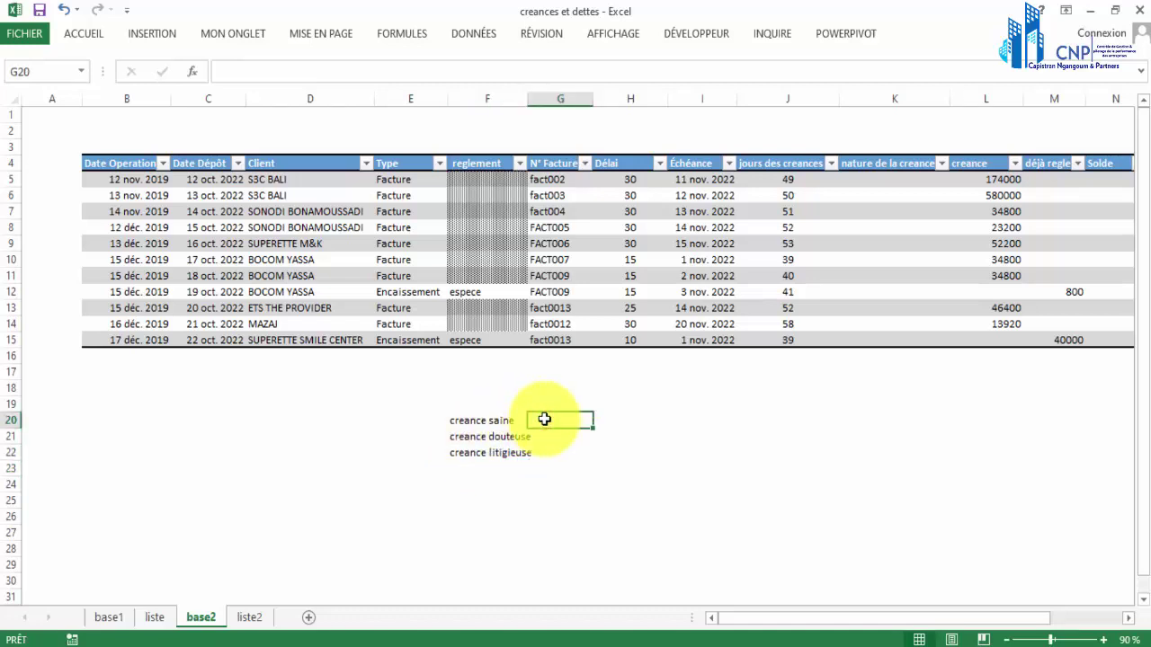
pyautogui.write('0')
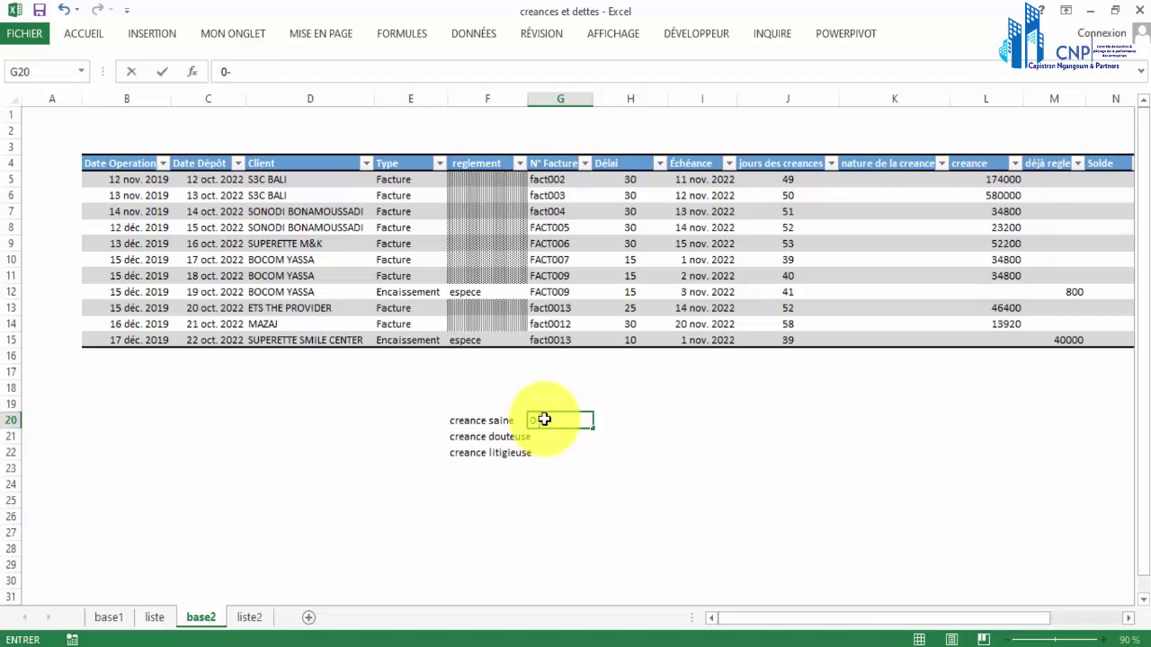
pyautogui.write('-30')
pyautogui.press('Return')
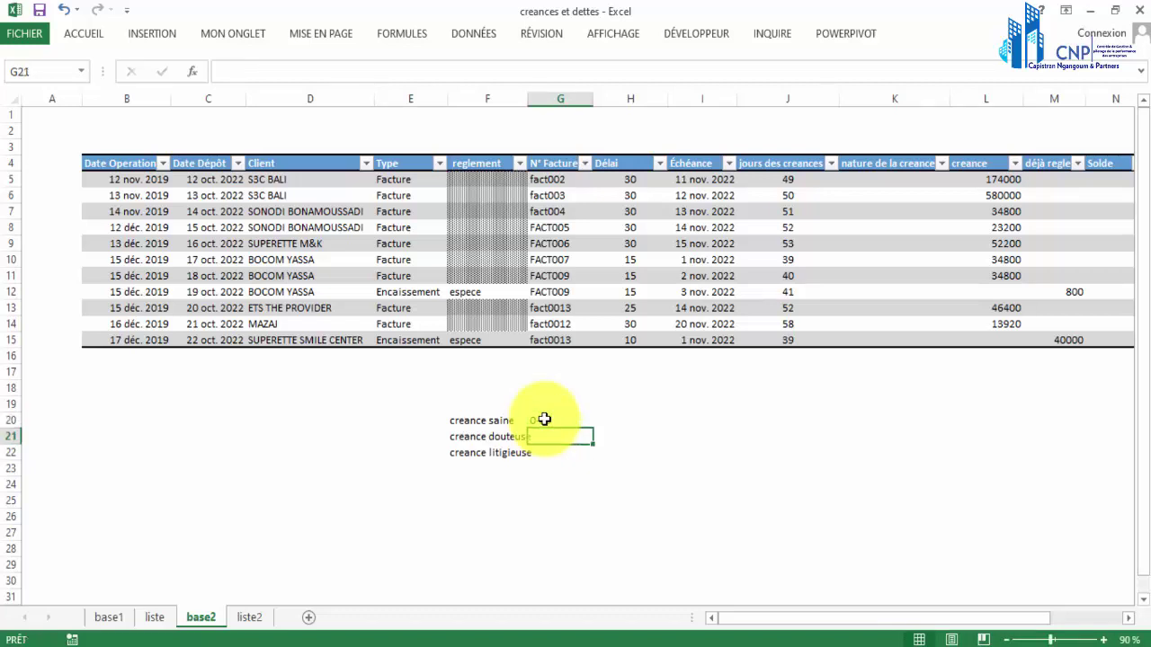
pyautogui.write('60')
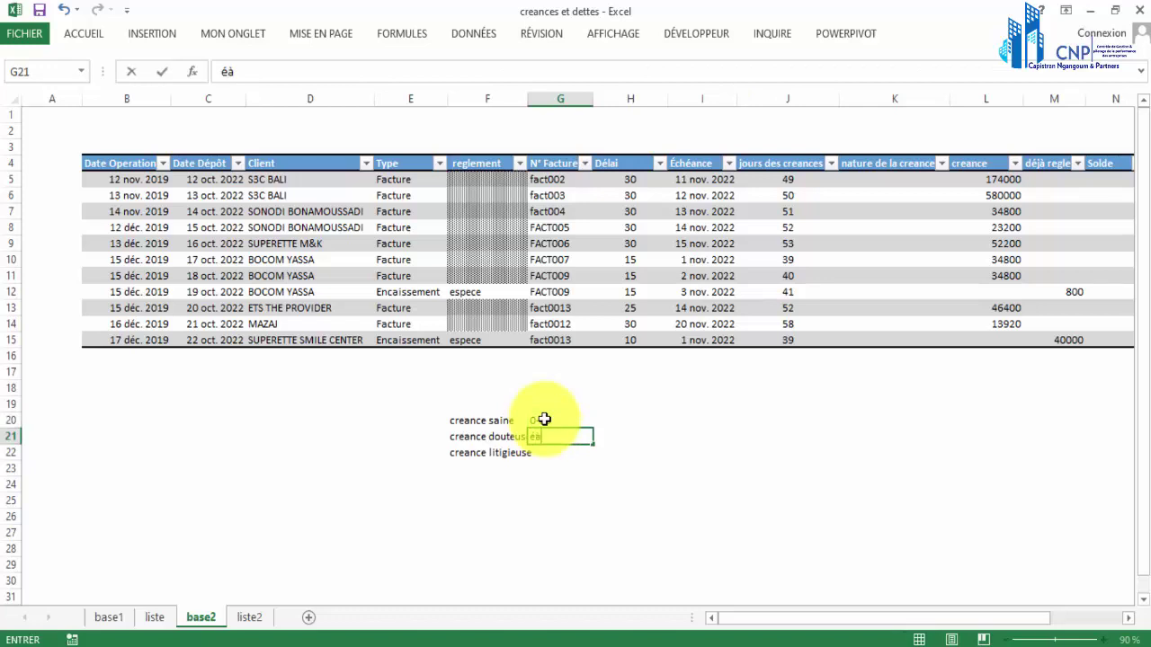
pyautogui.press('BackSpace')
pyautogui.press('BackSpace')
pyautogui.write('20-50')
pyautogui.press('Return')
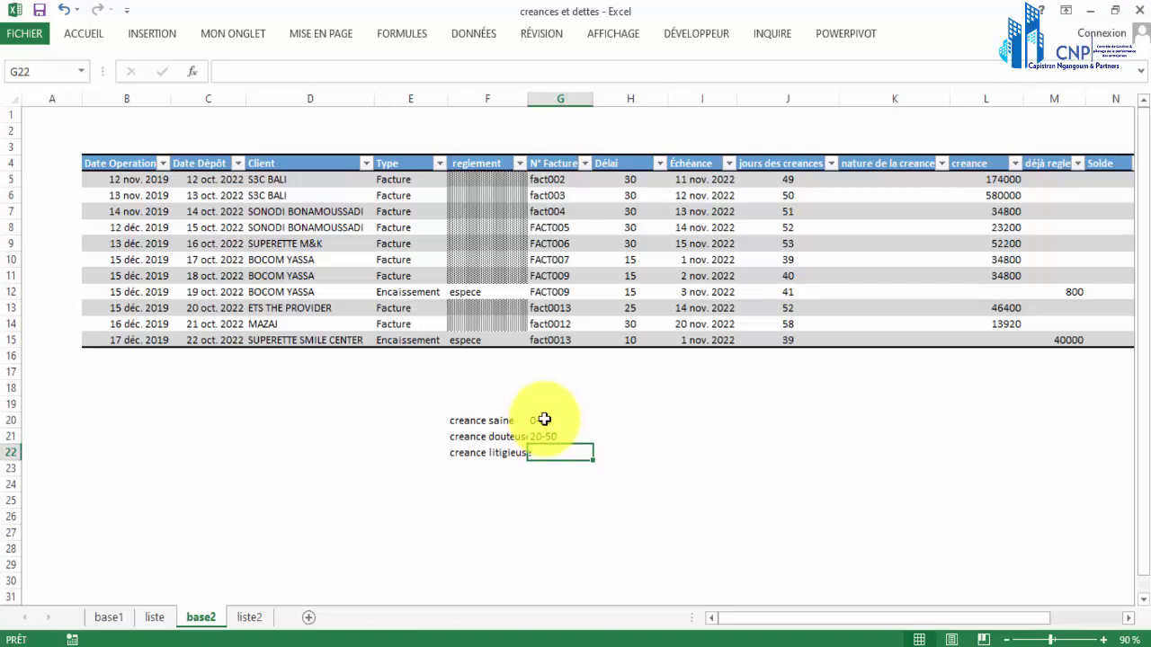
pyautogui.write('50-')
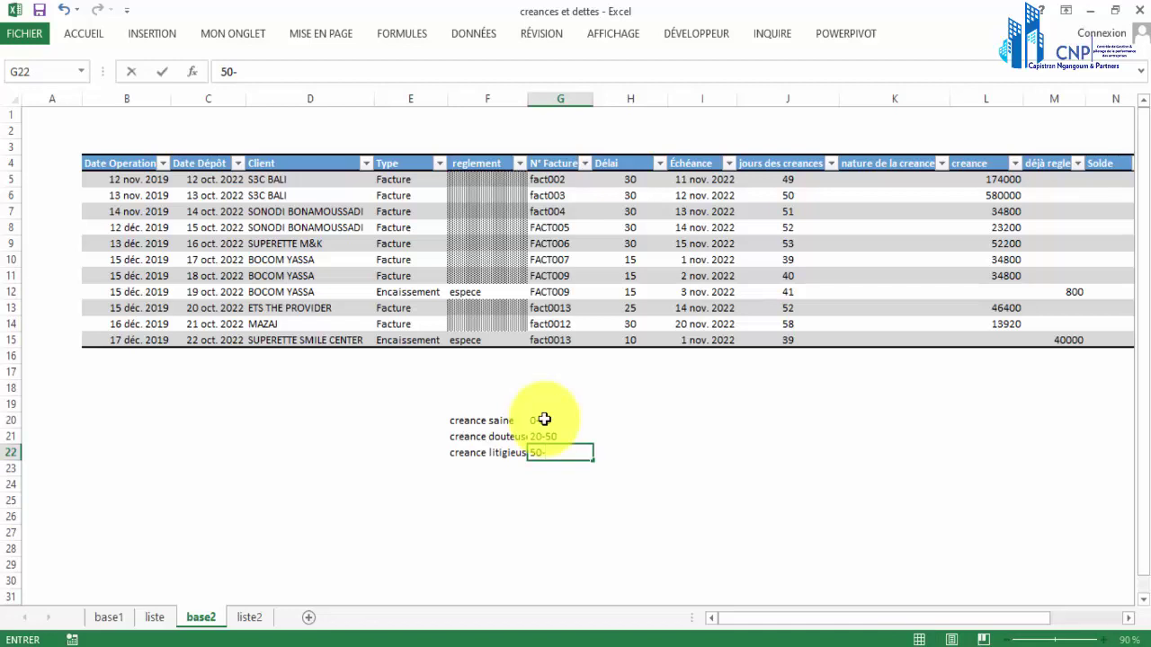
pyautogui.write('plus')
pyautogui.press('Return')
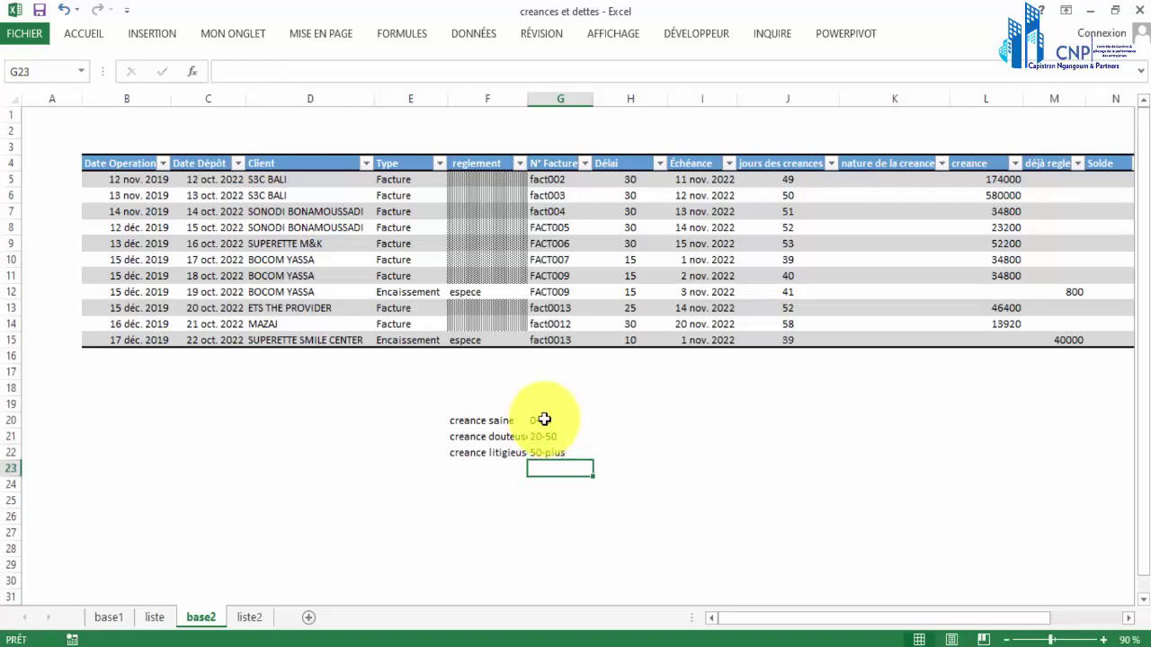
# Step: Begin the nature de la creance formula in K5 with =SI(ET([@[jours des creances]]>=0;[@[jours des creances]]<=20);"créance saine";
pyautogui.click(896, 177)
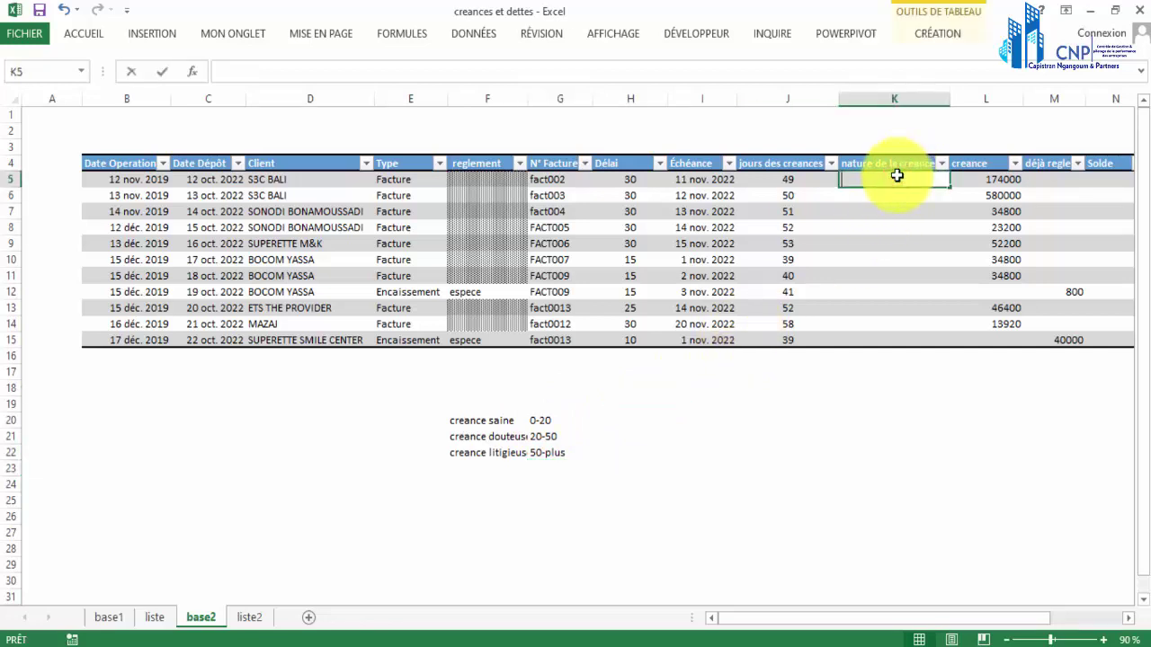
pyautogui.write('=si')
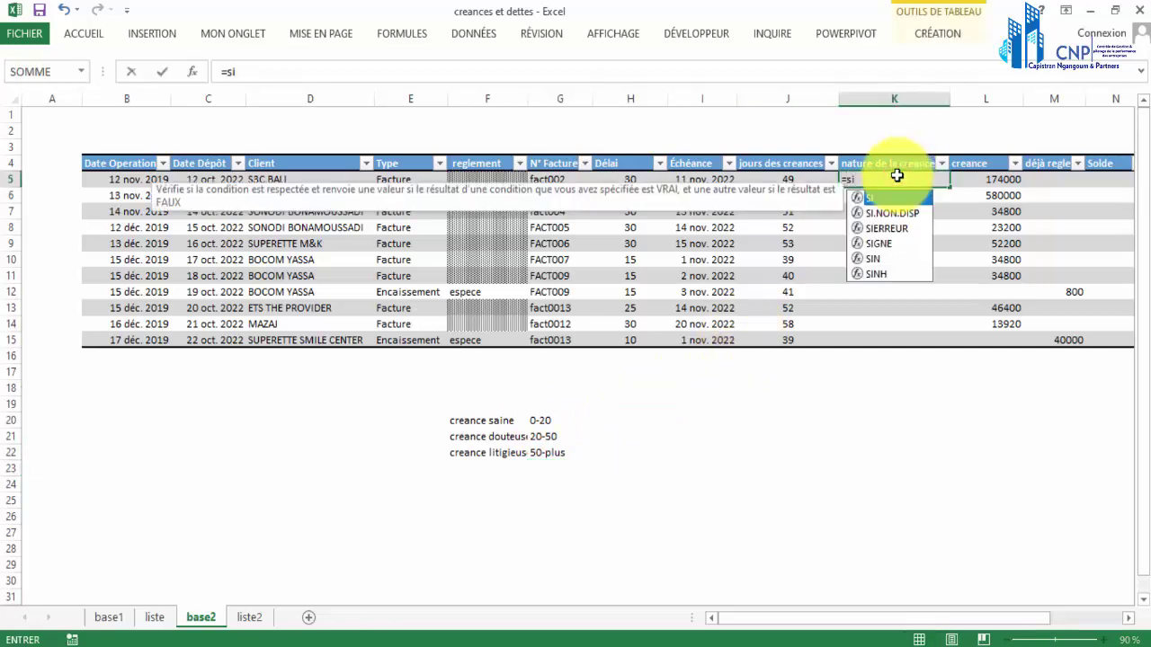
pyautogui.doubleClick(890, 196)
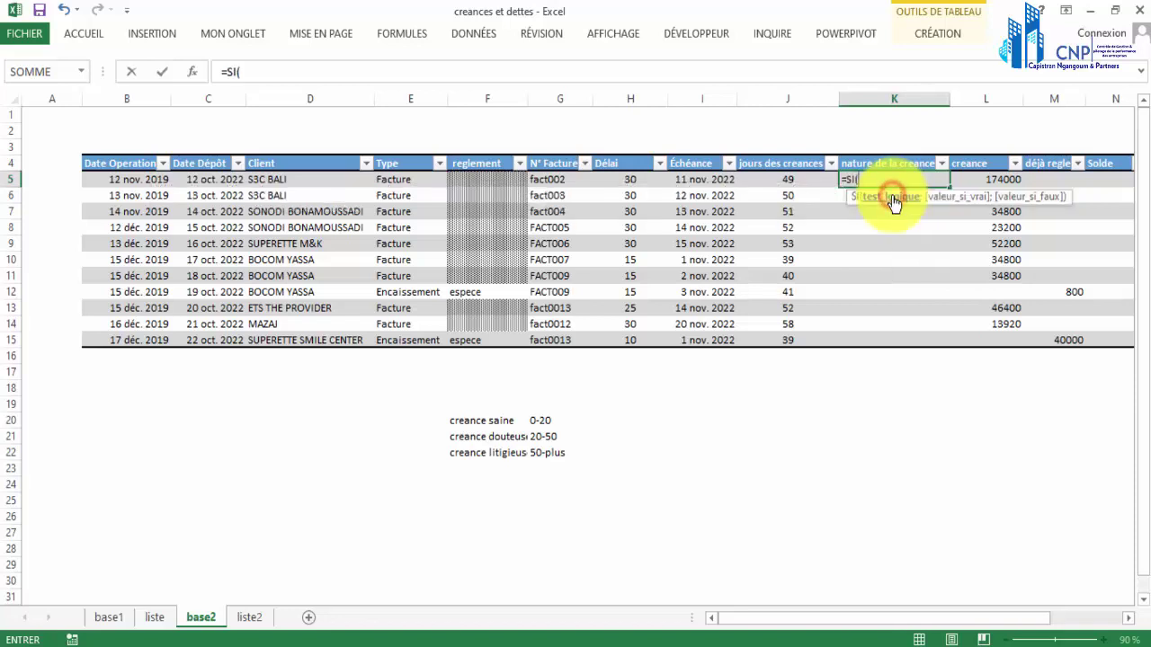
pyautogui.write('et')
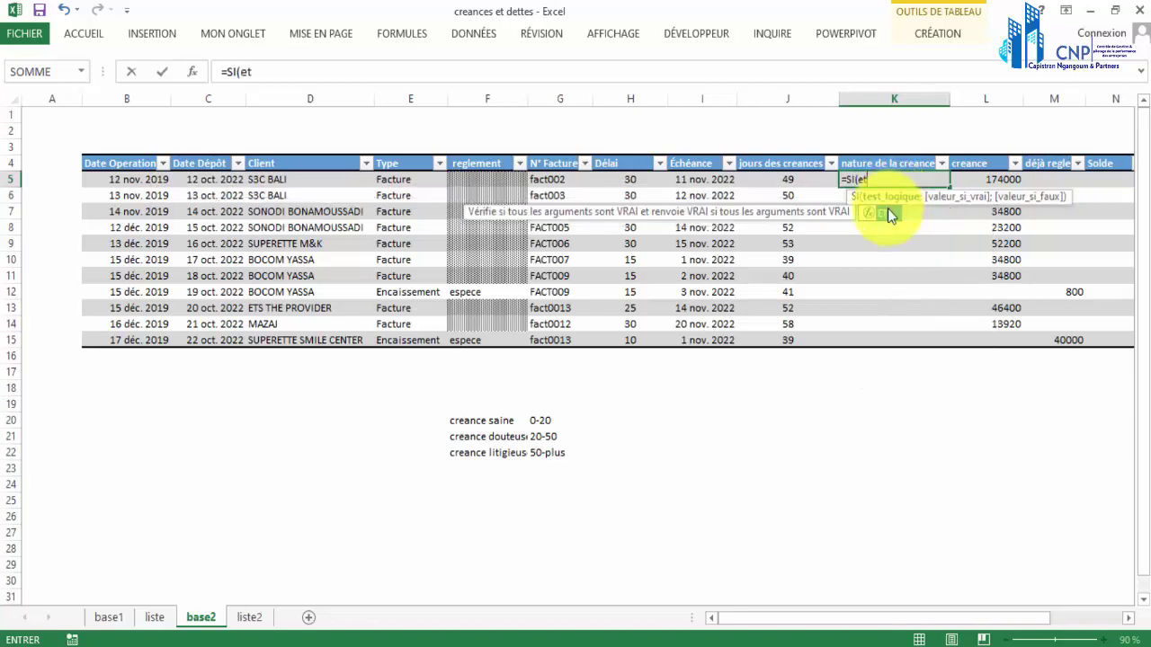
pyautogui.doubleClick(886, 213)
pyautogui.click(799, 180)
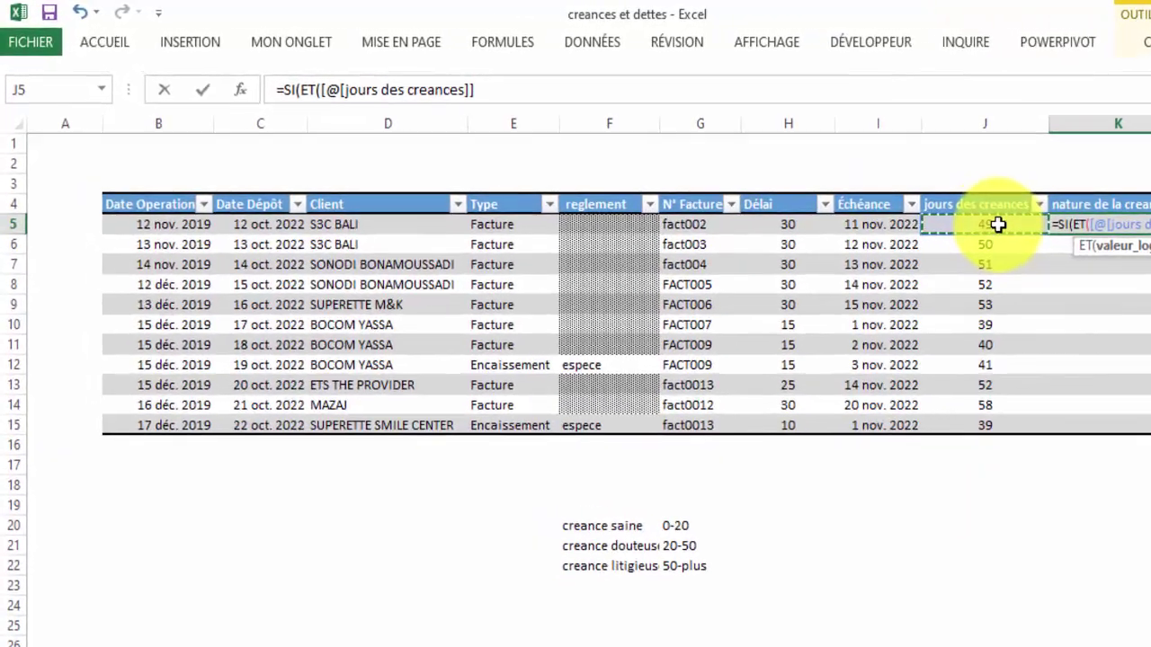
pyautogui.write('>')
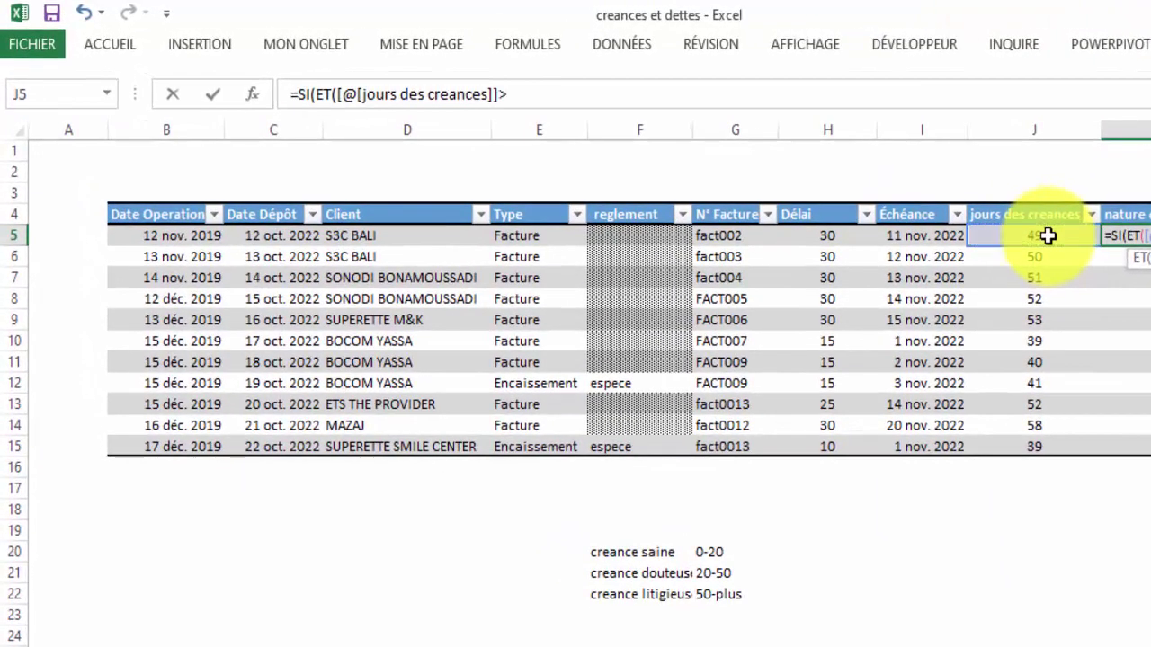
pyautogui.write('=0;')
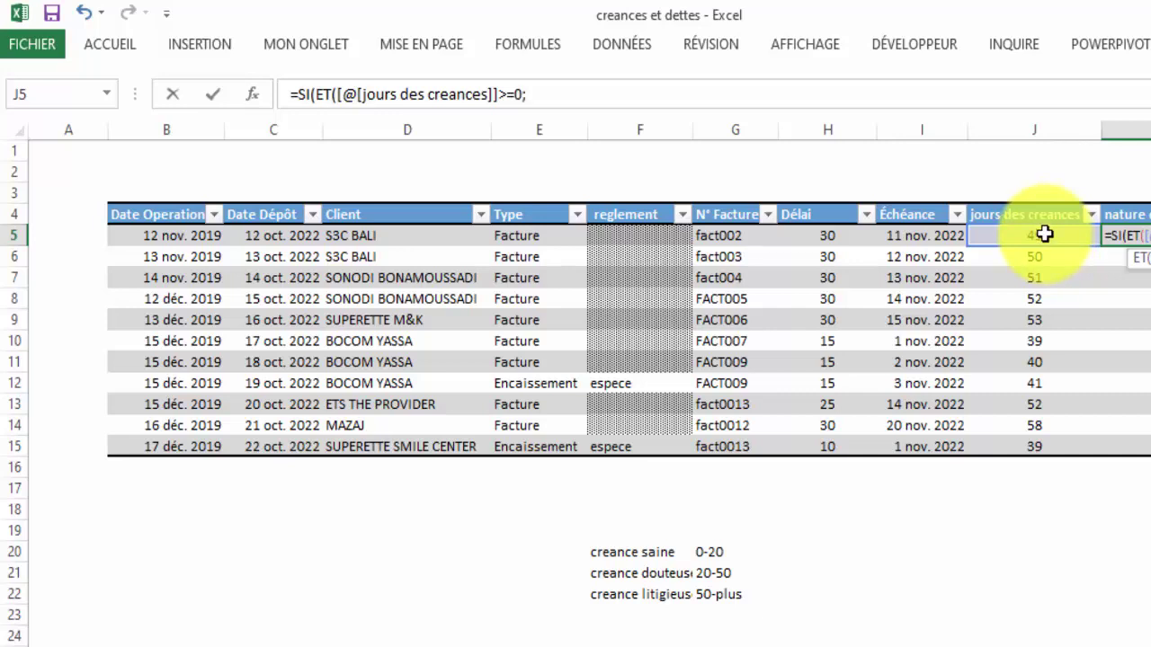
pyautogui.click(1044, 234)
pyautogui.write('<')
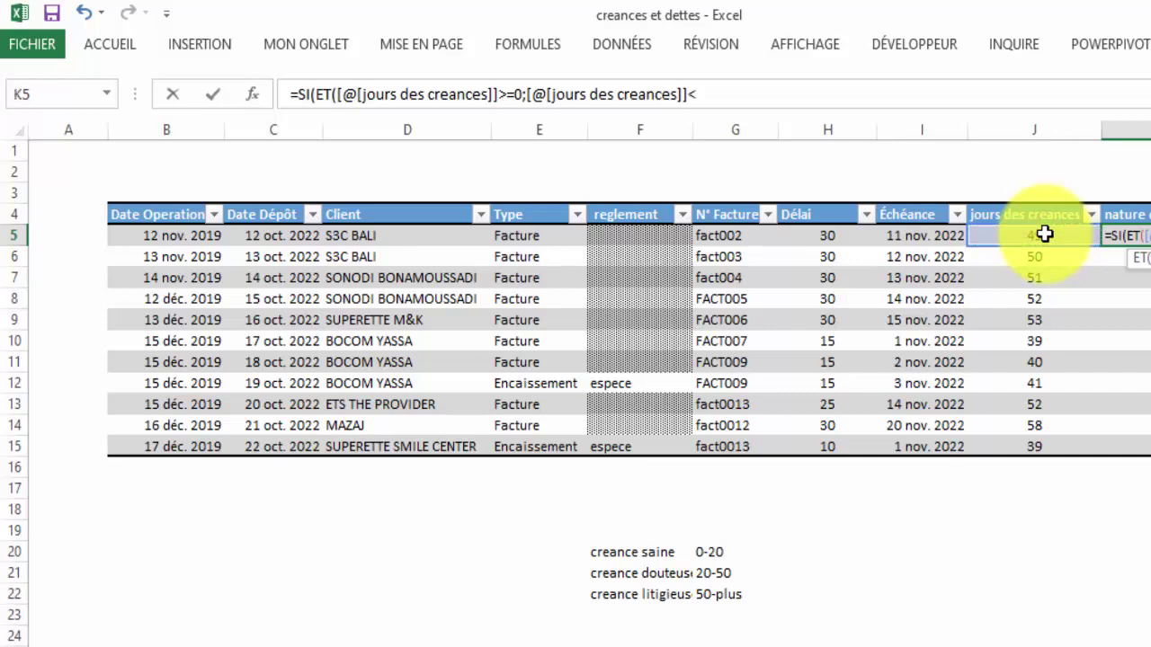
pyautogui.write('=20);"')
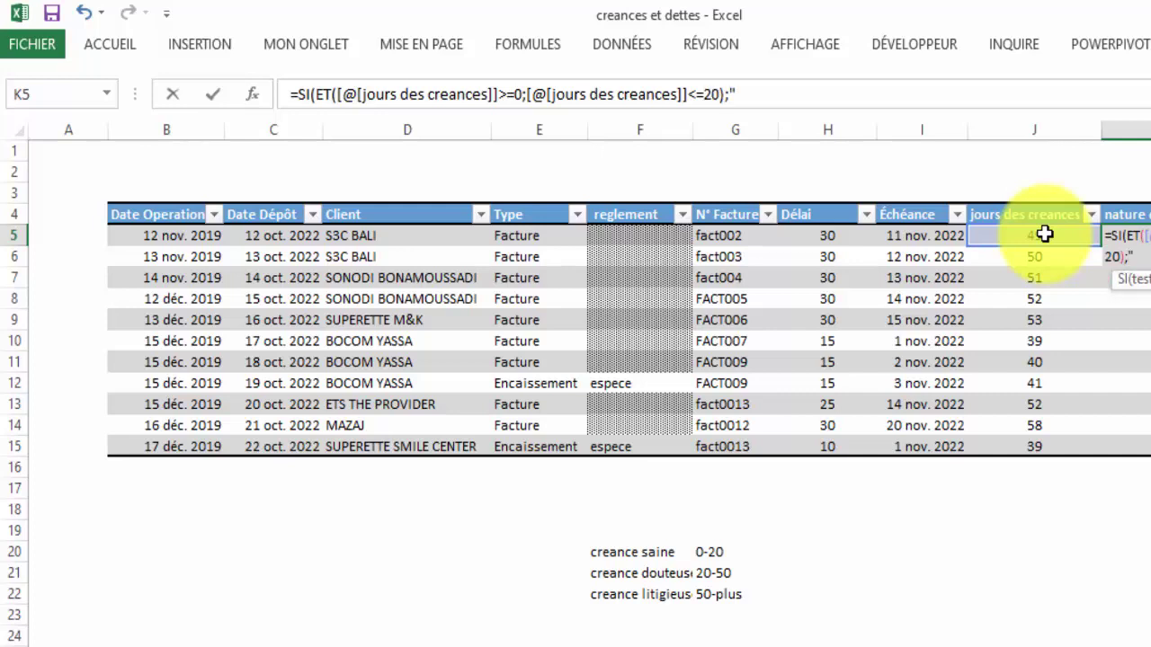
pyautogui.write('créance saine')
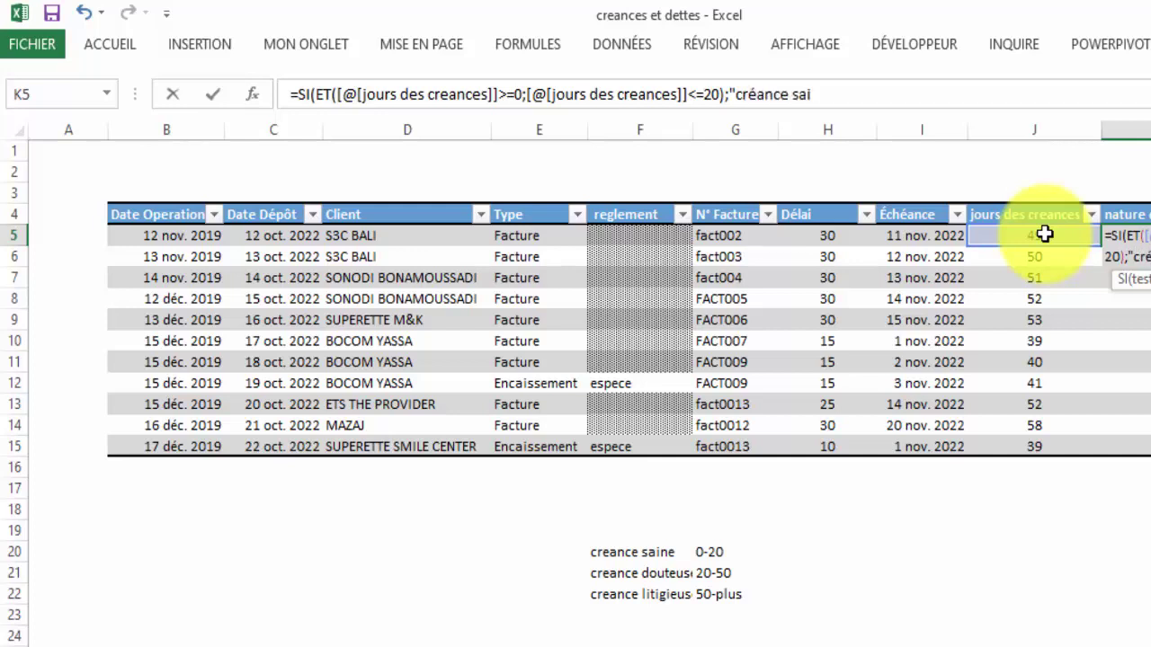
pyautogui.write('";')
# Step: Nest a second test in the K5 formula: SI(ET([@[jours des creances]]>20;[@[jours des creances]]<=50)
pyautogui.write('si')
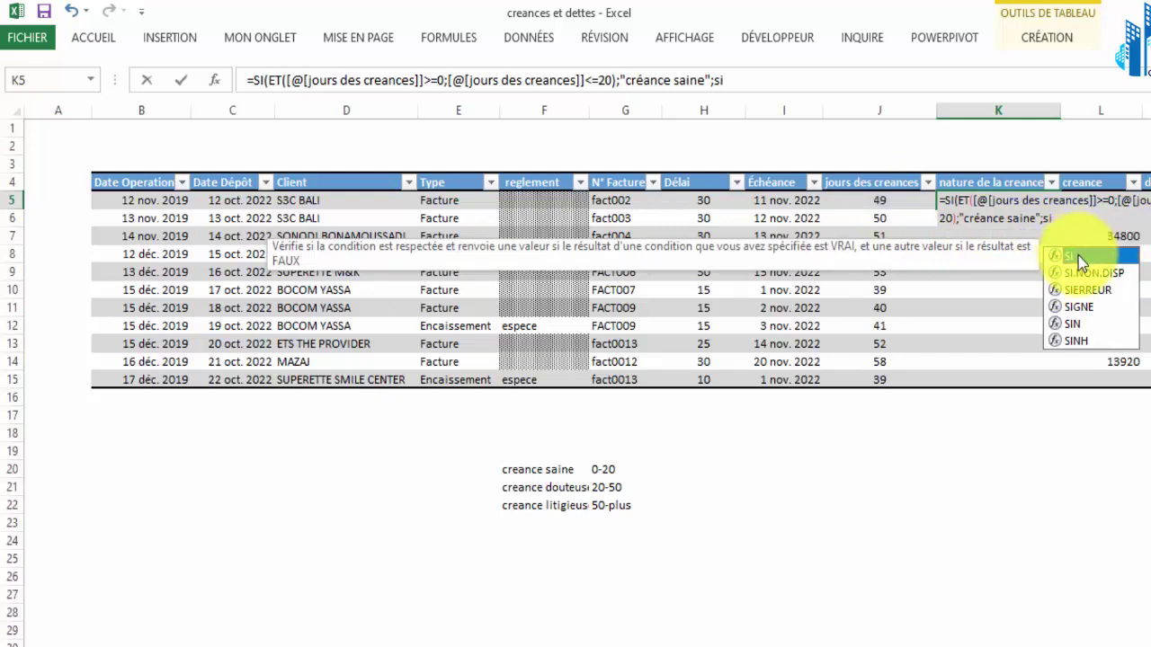
pyautogui.doubleClick(1079, 256)
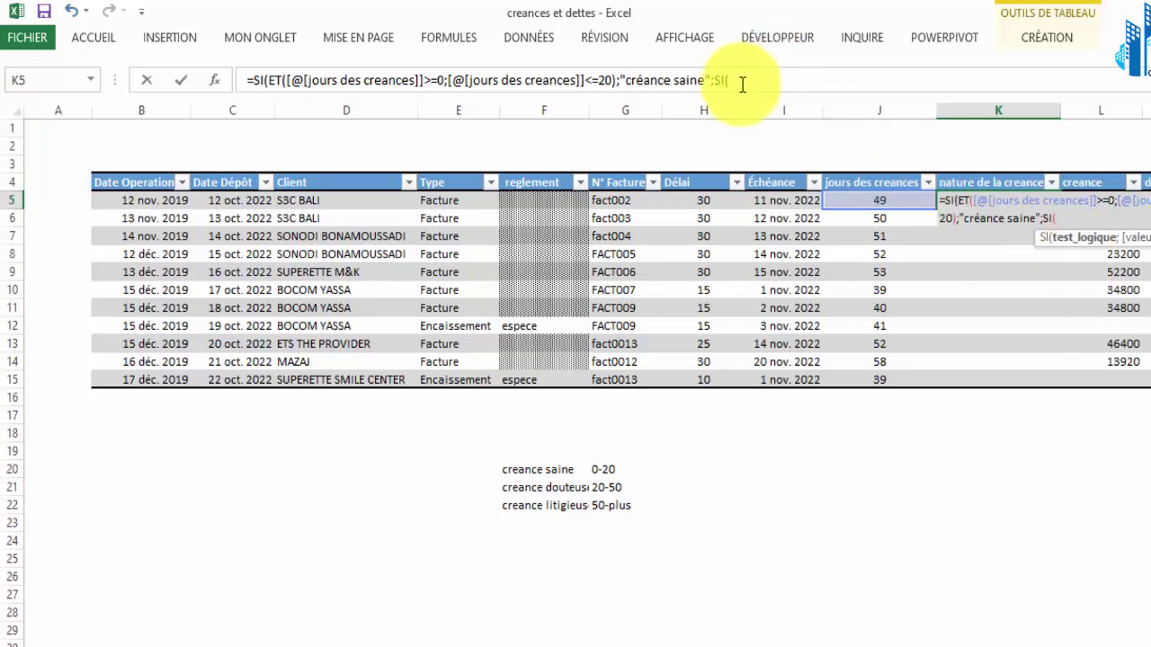
pyautogui.click(742, 81)
pyautogui.write('et')
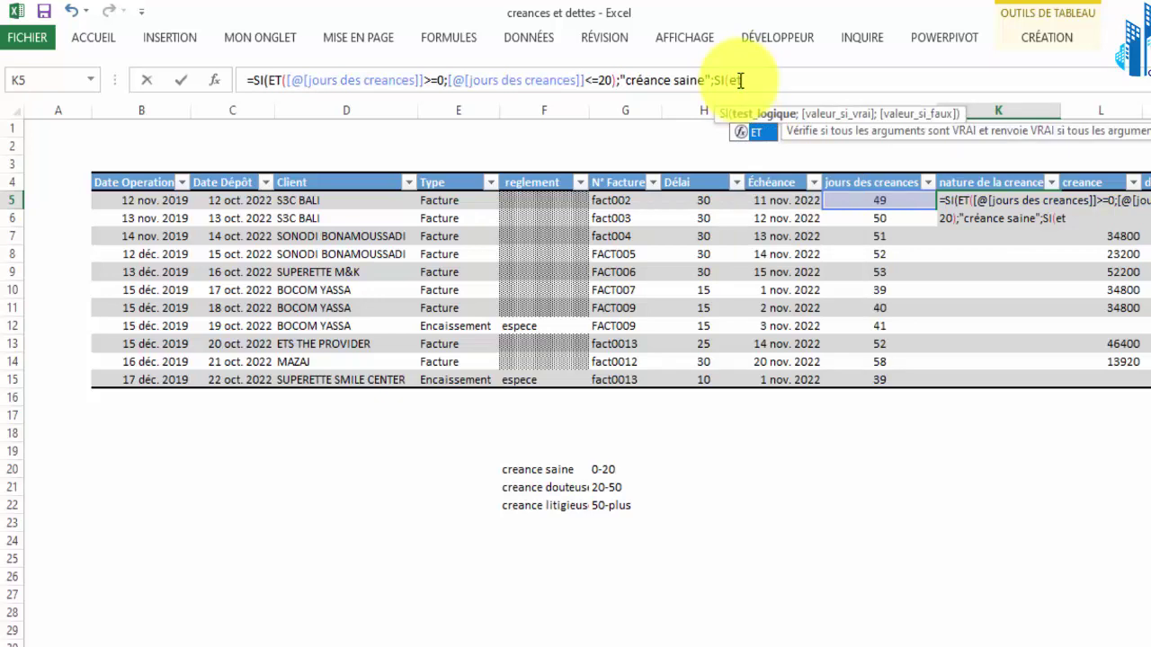
pyautogui.doubleClick(755, 133)
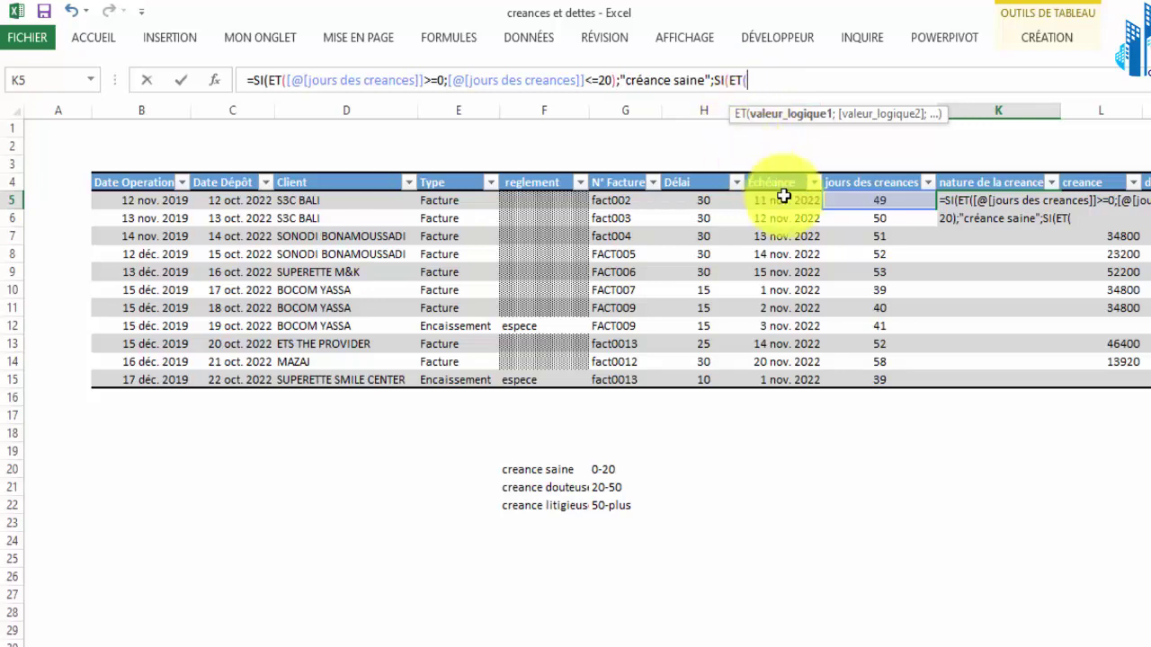
pyautogui.click(865, 199)
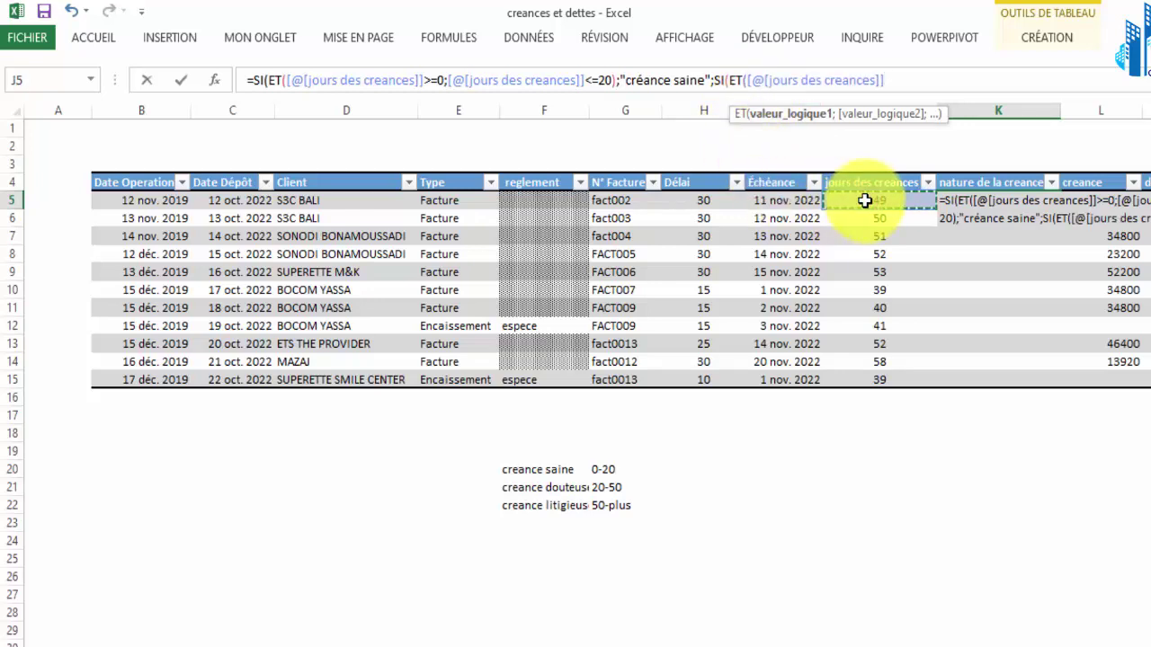
pyautogui.write('>20;')
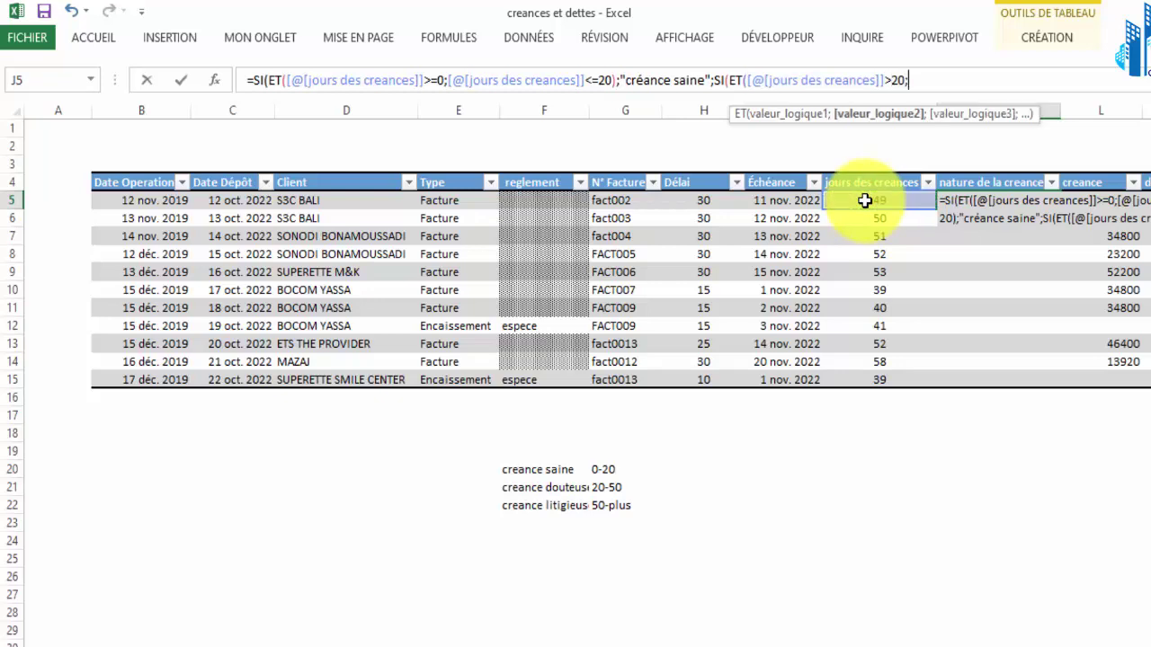
pyautogui.click(864, 200)
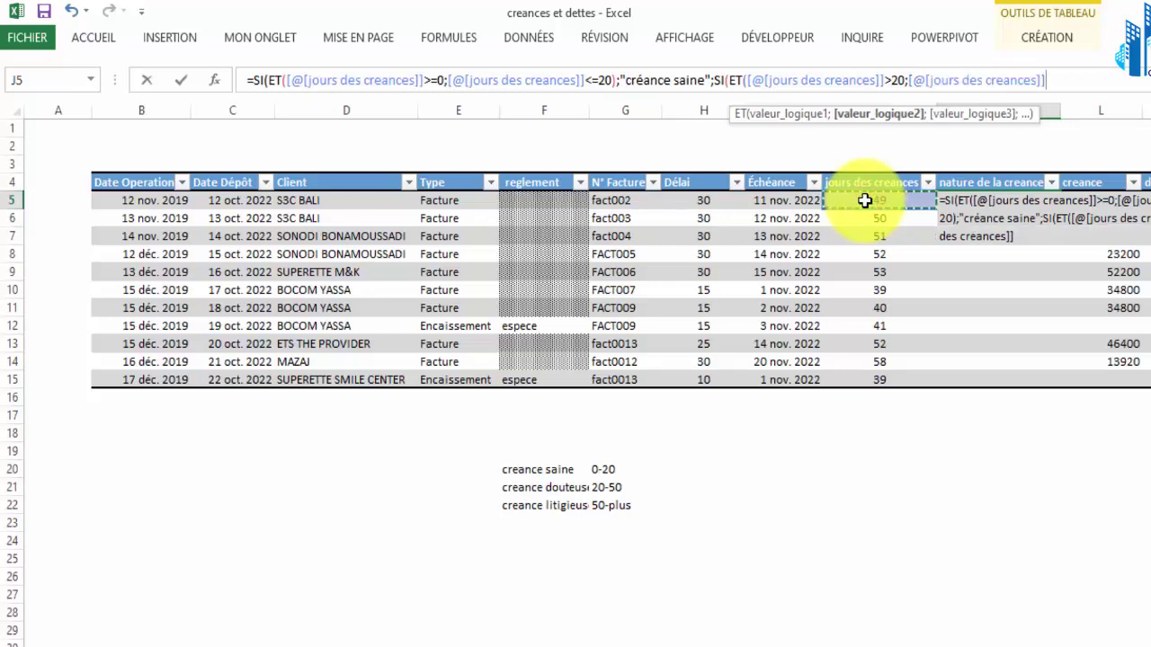
pyautogui.write('<=50')
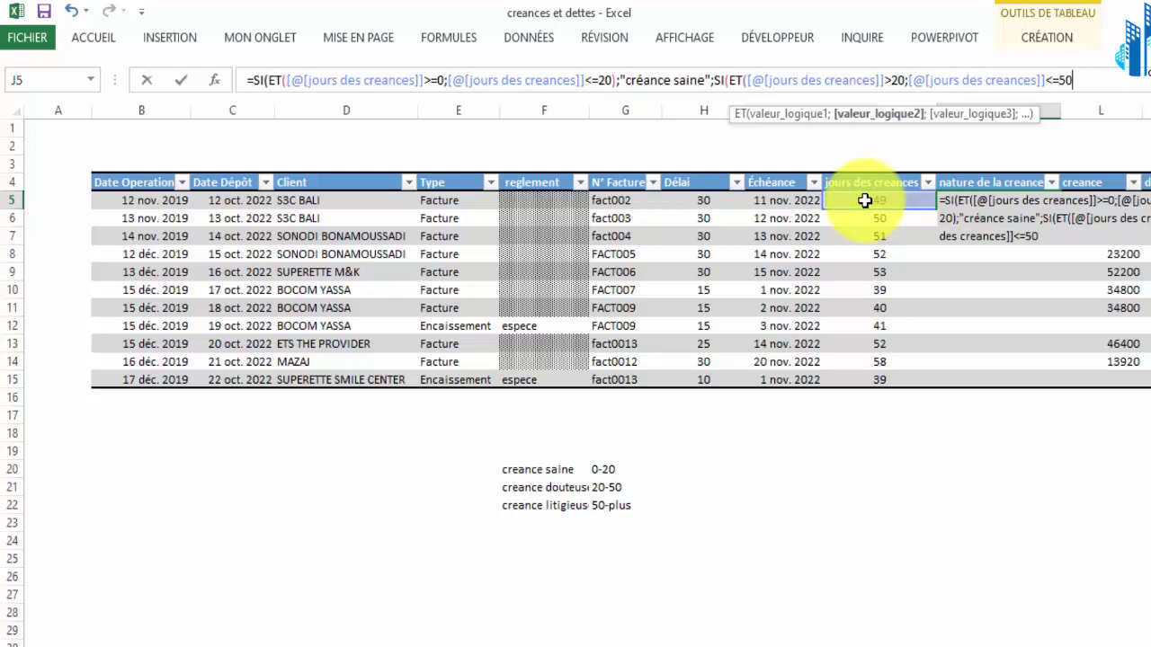
pyautogui.write(')')
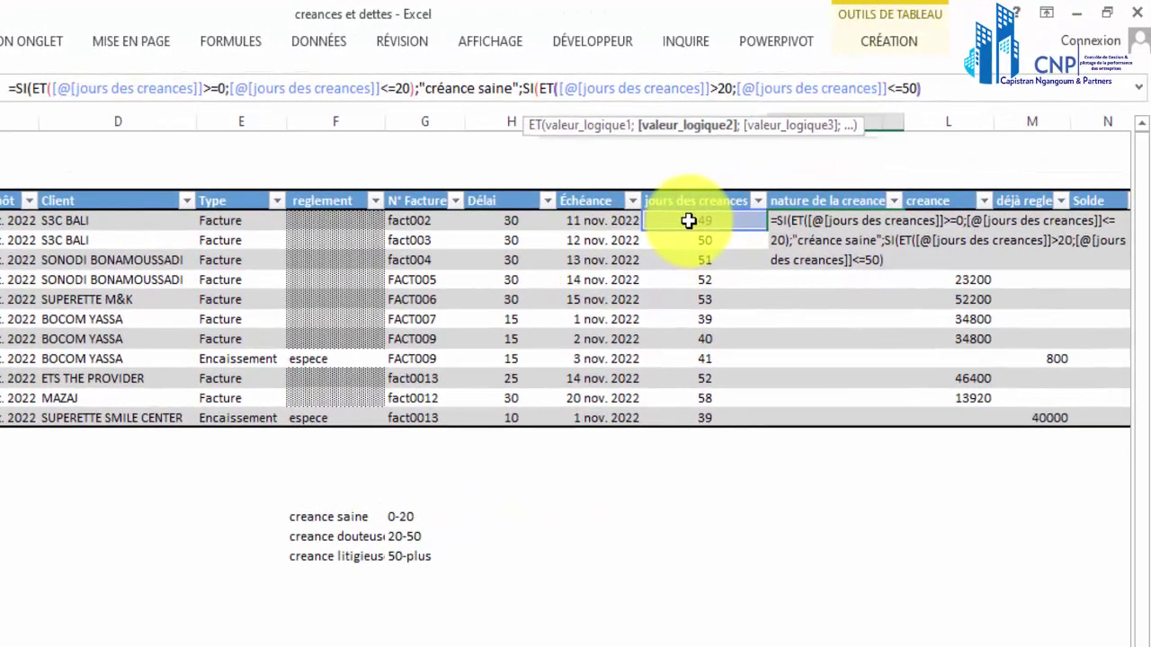
# Step: Add "créance douteuse" as the second test's true result, followed by a closing parenthesis
pyautogui.write(';"')
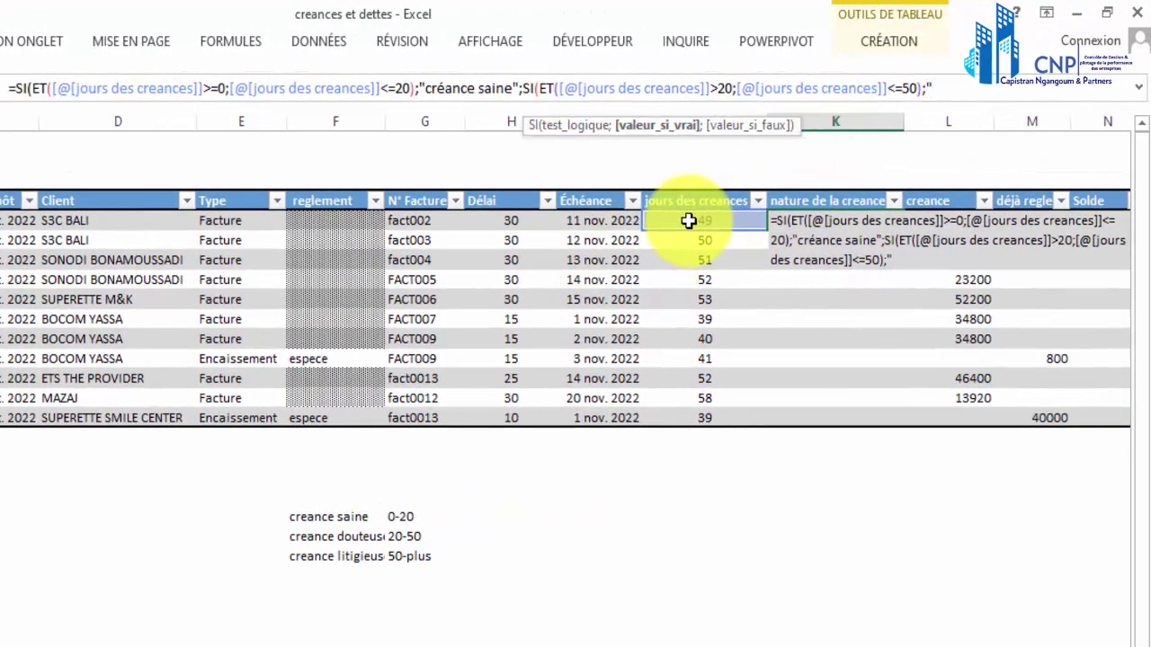
pyautogui.write('créance dou')
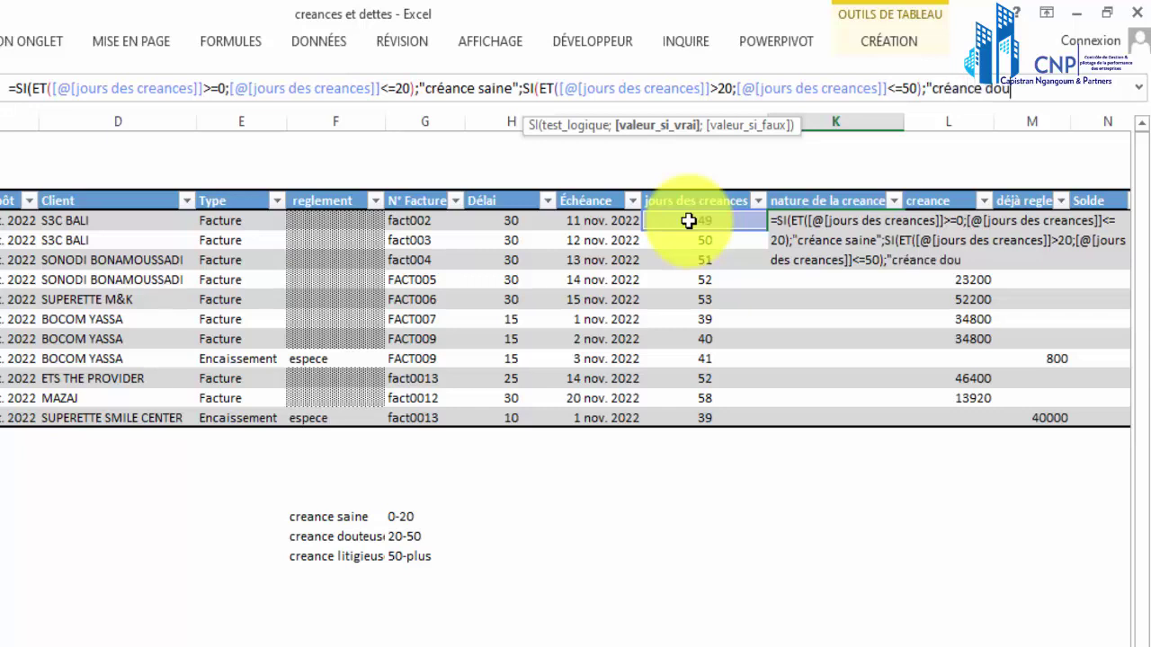
pyautogui.write('teuse")')
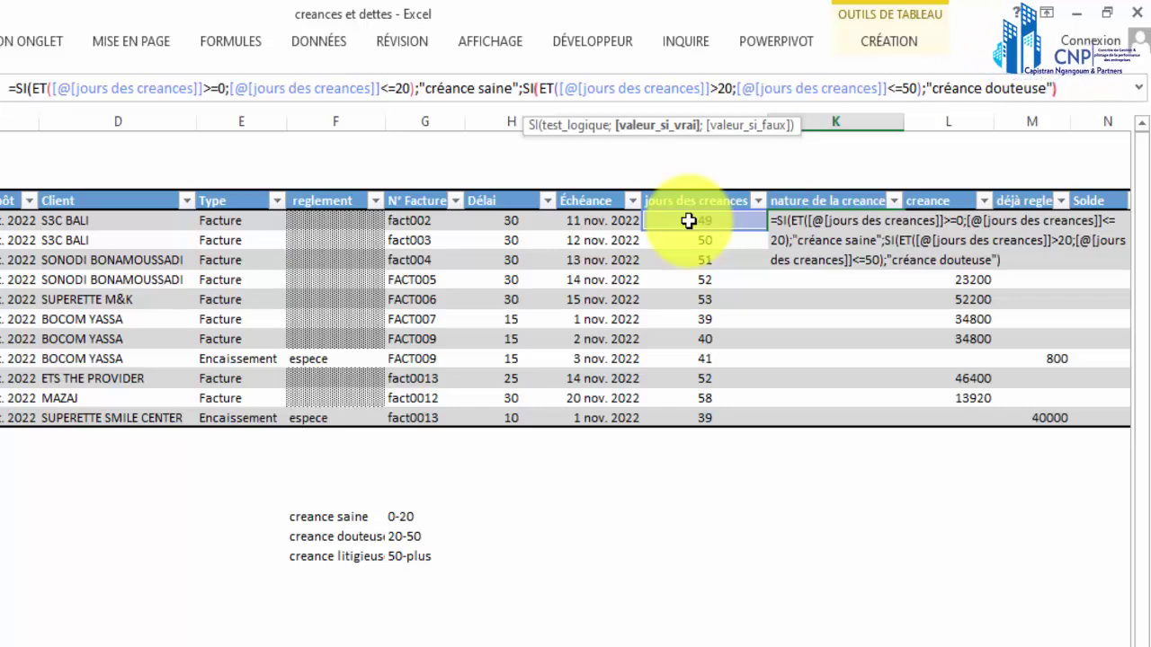
# Step: Nest a third test in the formula: SI(ET([@[jours des creances]]>50;[@[jours des creances]]<=90);
pyautogui.write(';si')
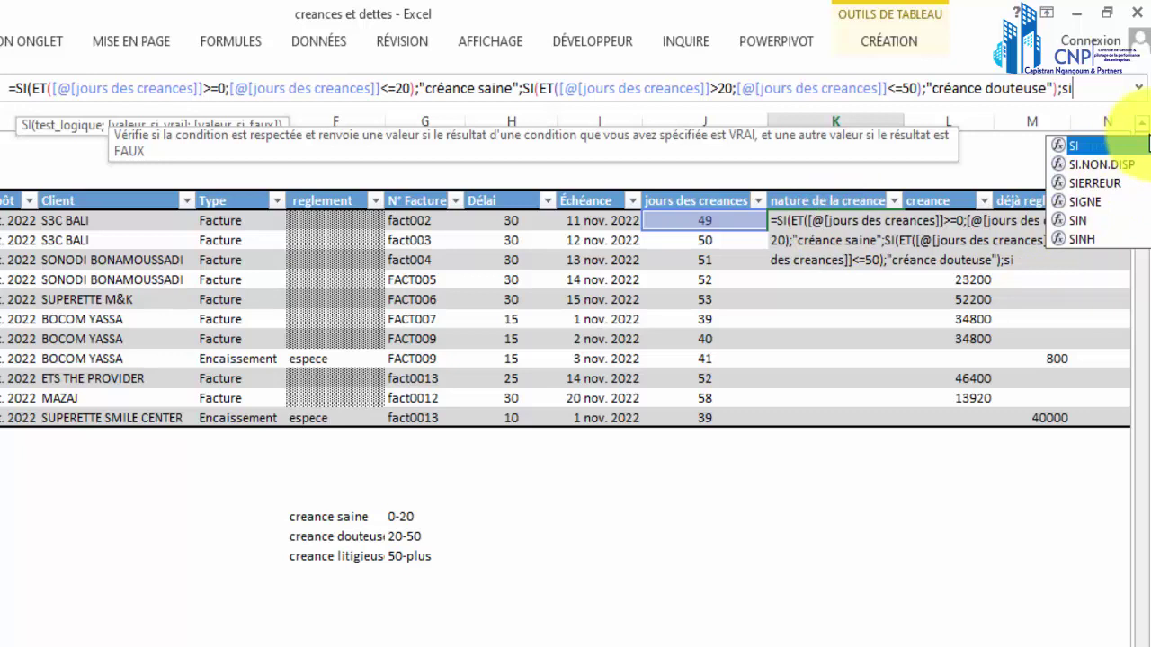
pyautogui.doubleClick(1113, 144)
pyautogui.write('et')
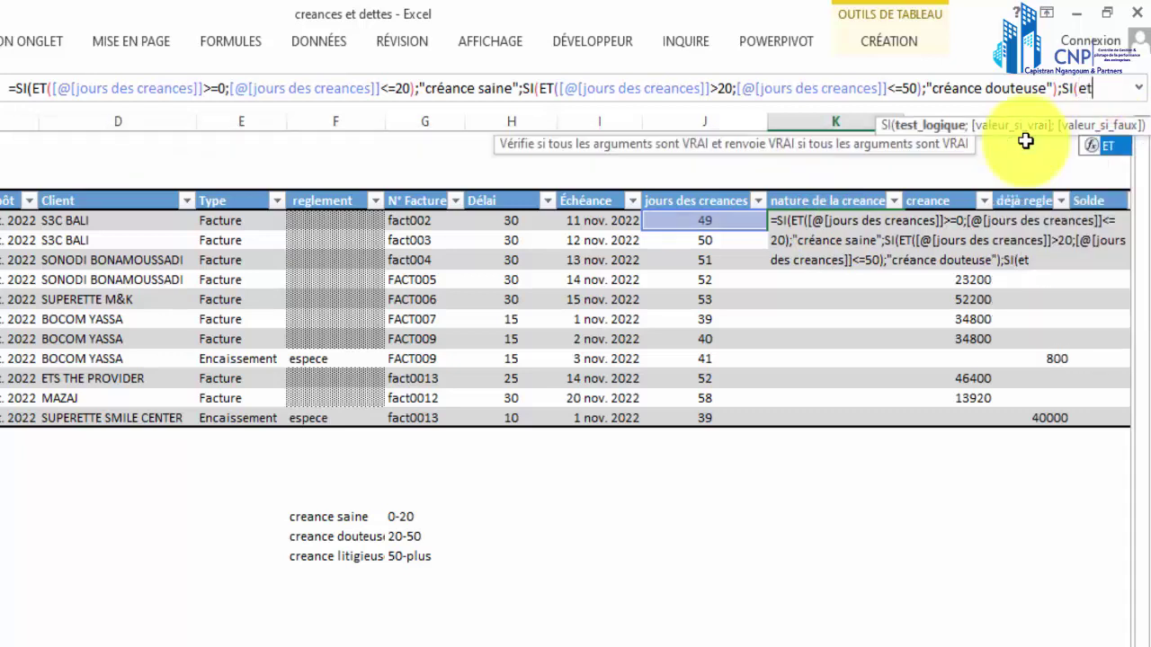
pyautogui.doubleClick(1114, 145)
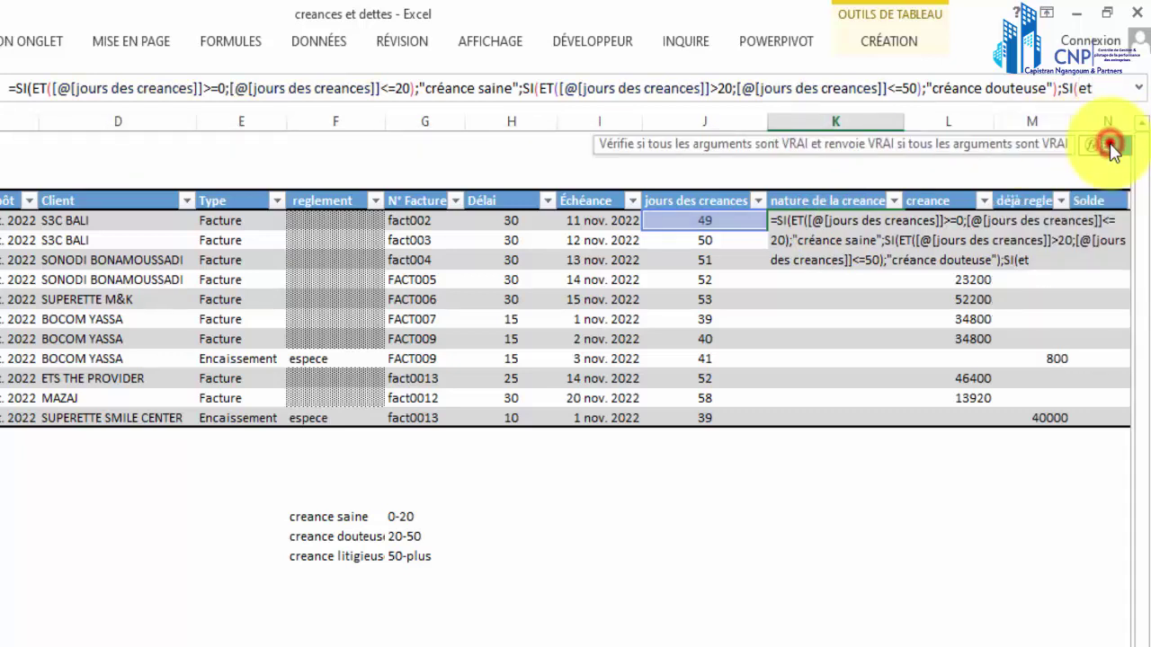
pyautogui.click(719, 223)
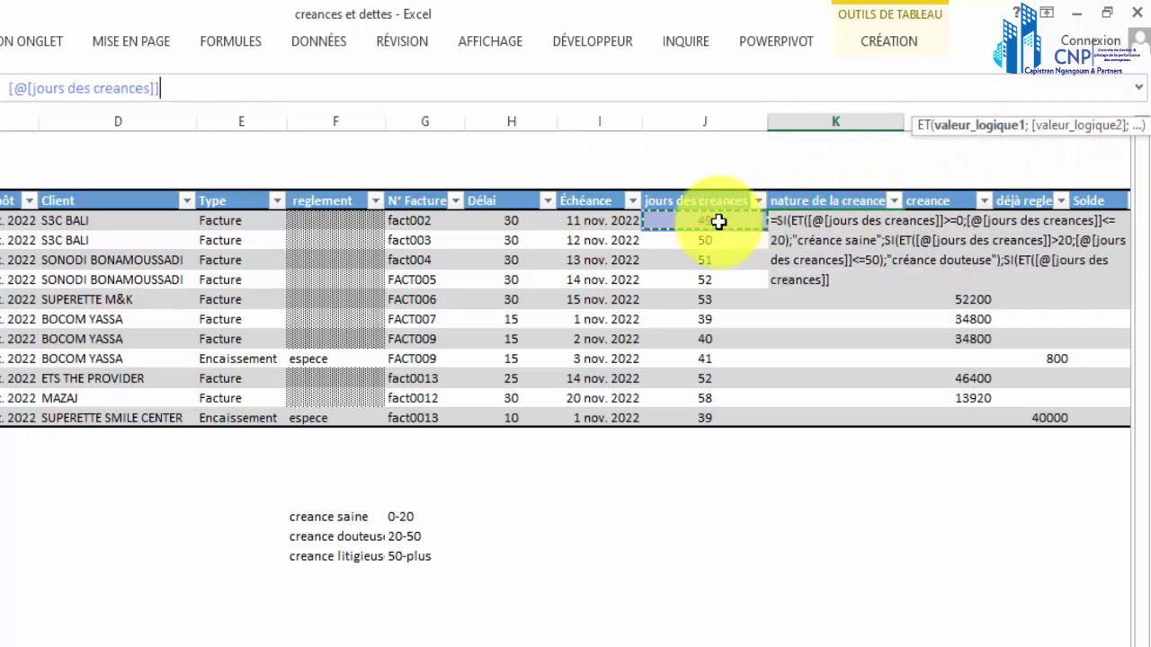
pyautogui.write('>50')
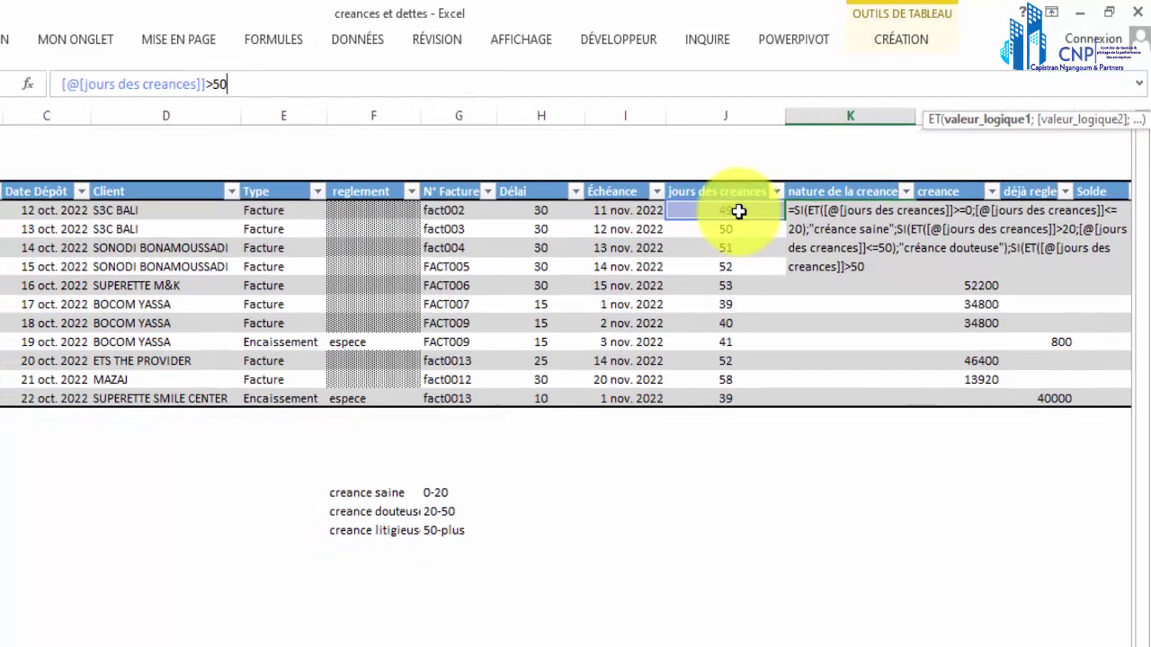
pyautogui.write(';')
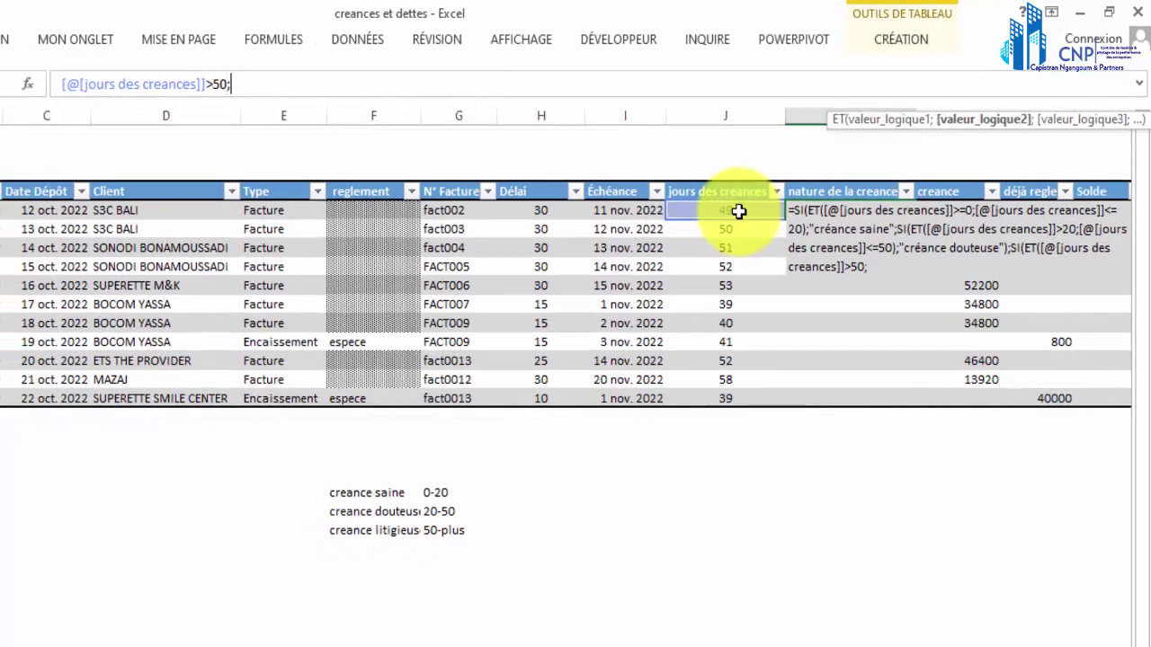
pyautogui.click(737, 211)
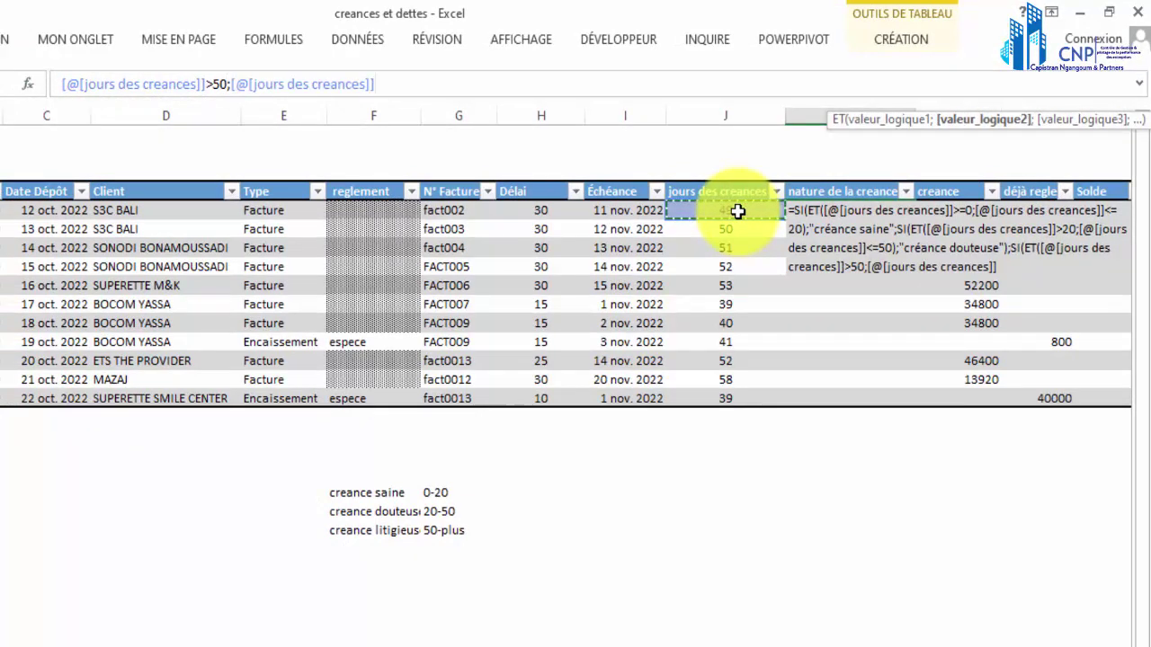
pyautogui.write('<=')
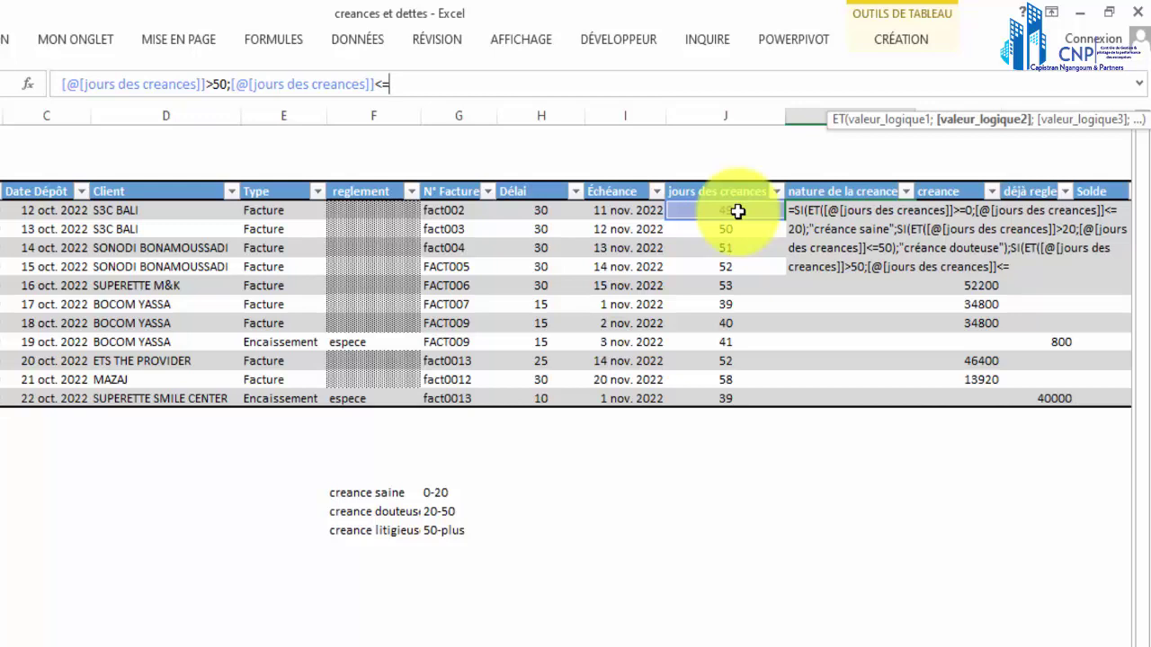
pyautogui.write('90);')
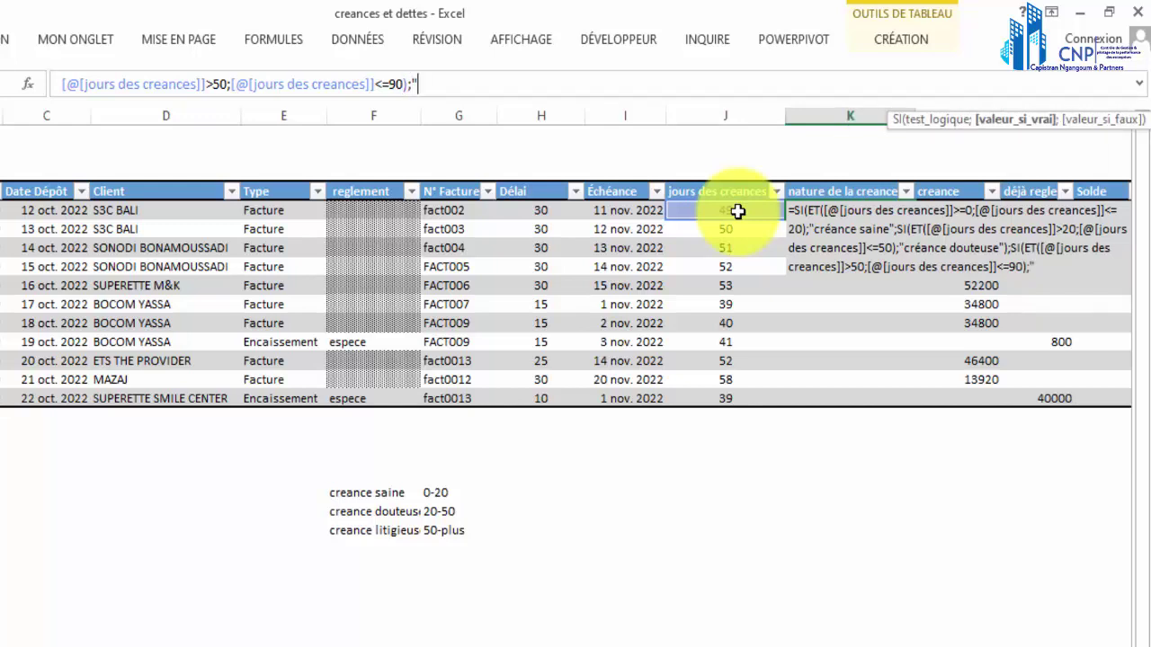
# Step: Add "créance litigieuse" as the third test's true result
pyautogui.write('"créance')
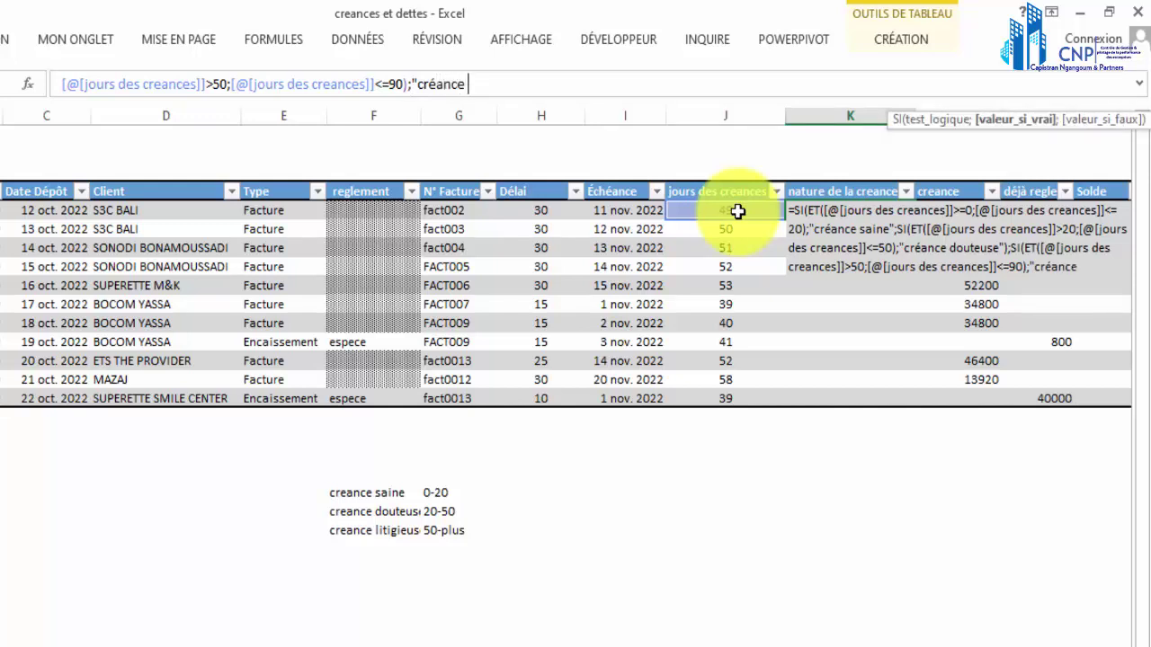
pyautogui.write(' litigie')
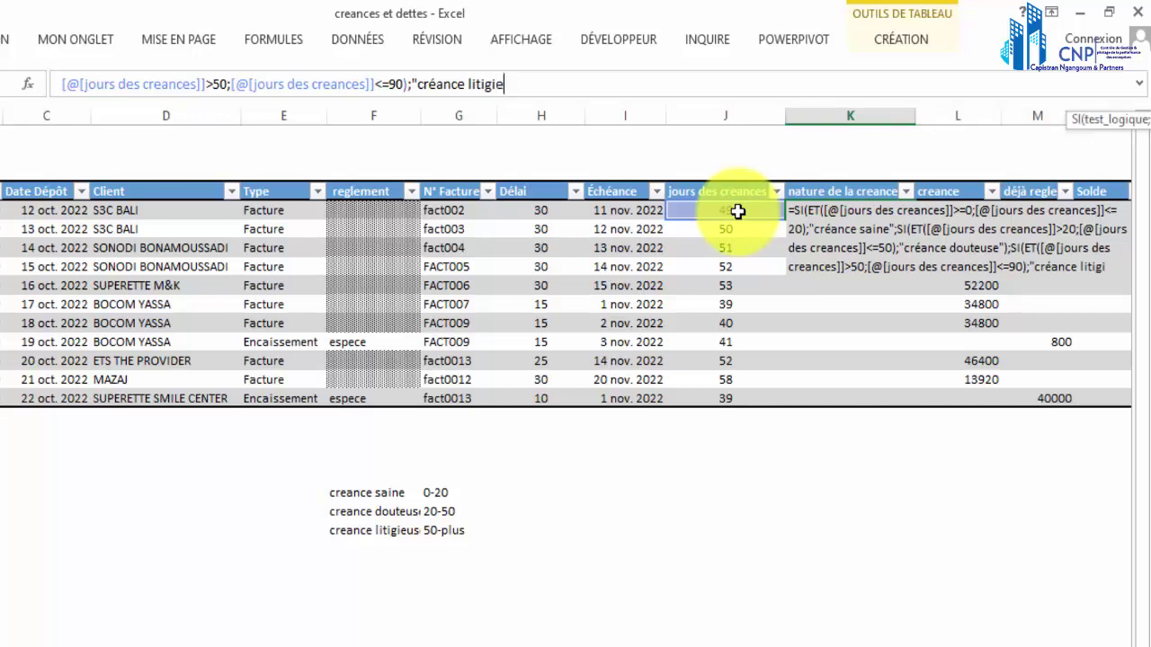
pyautogui.write('use"')
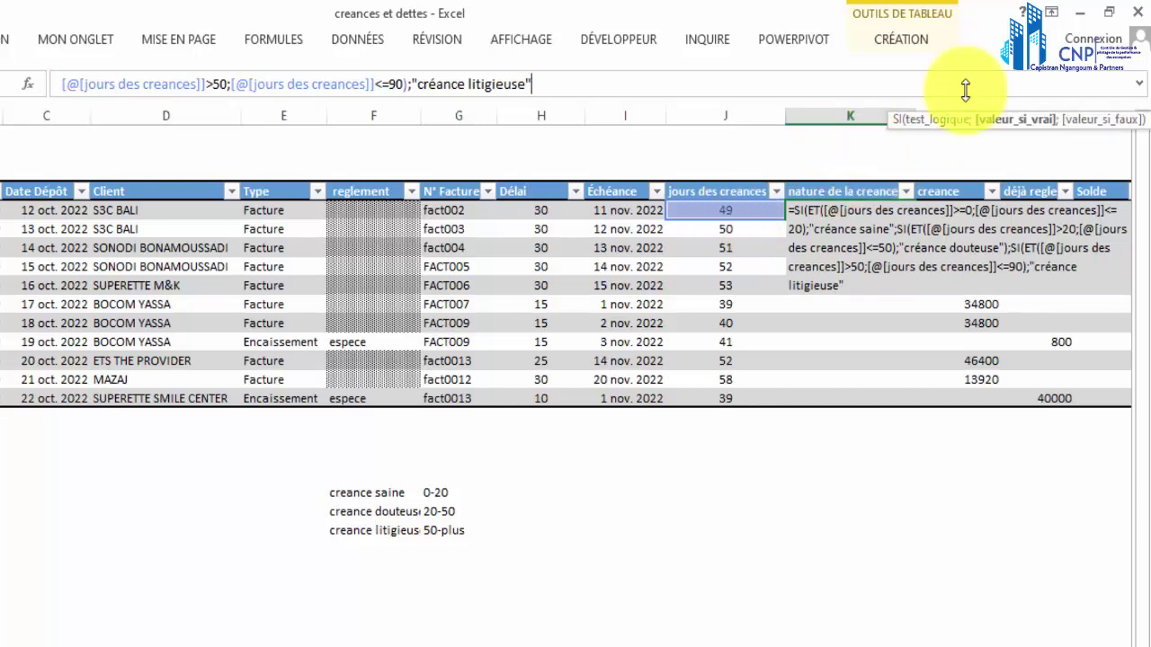
# Step: Remove the parenthesis after "créance douteuse", end the formula with three closing parentheses and enter it in the nature de la creance column
pyautogui.click(1140, 84)
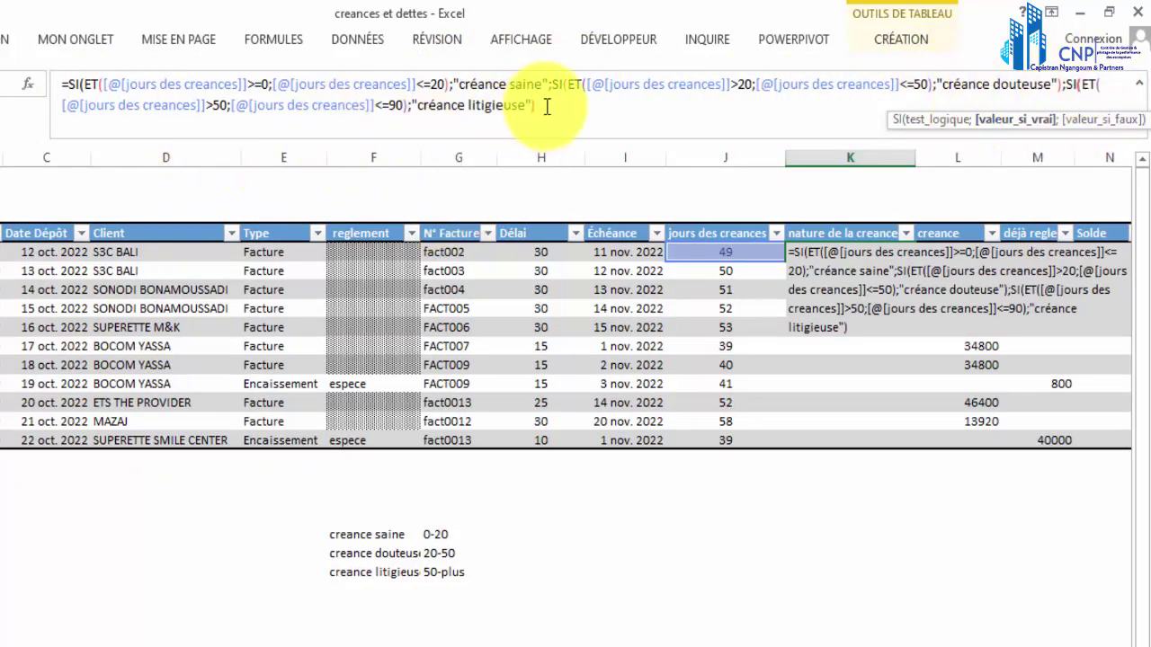
pyautogui.write(')')
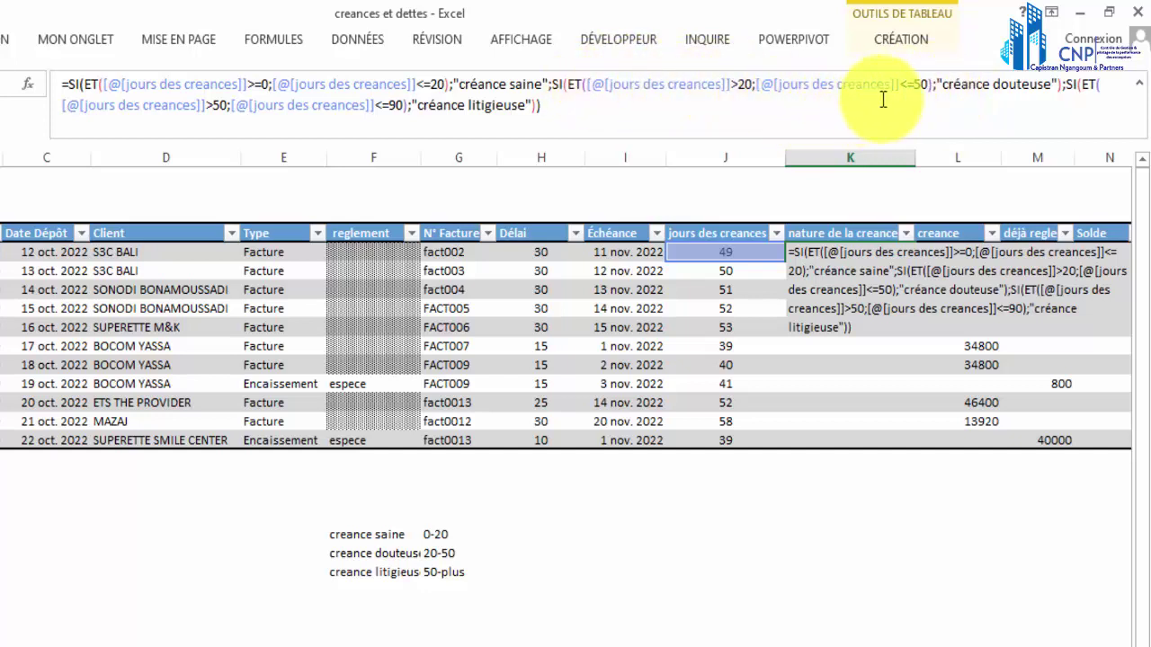
pyautogui.click(1066, 84)
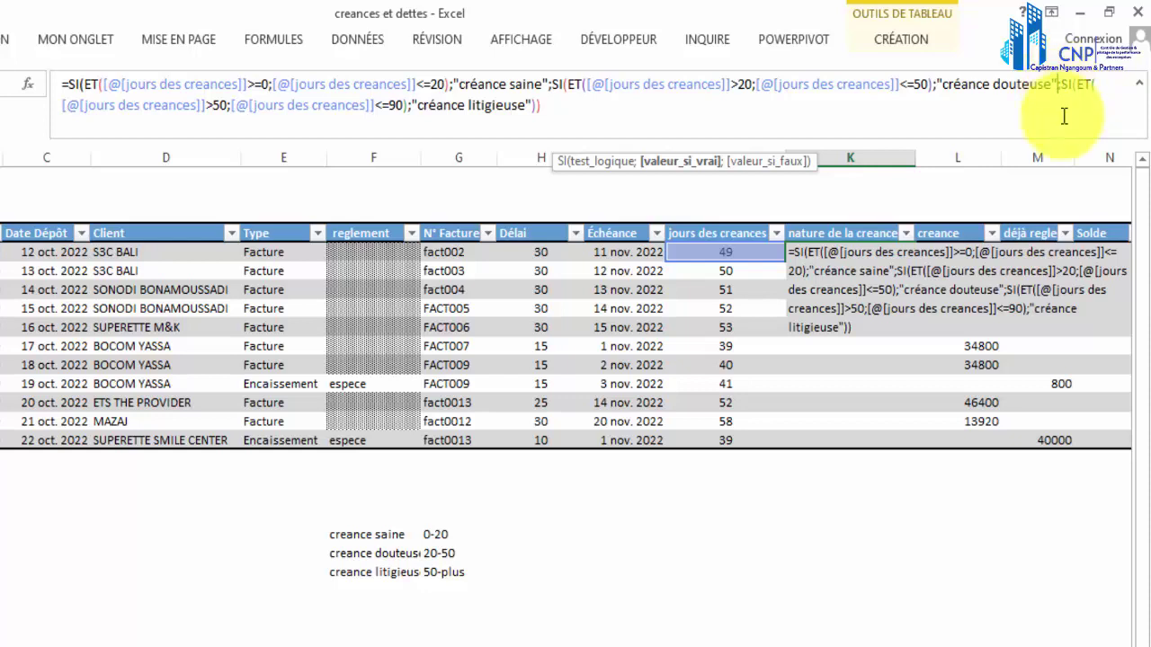
pyautogui.click(563, 108)
pyautogui.write(')')
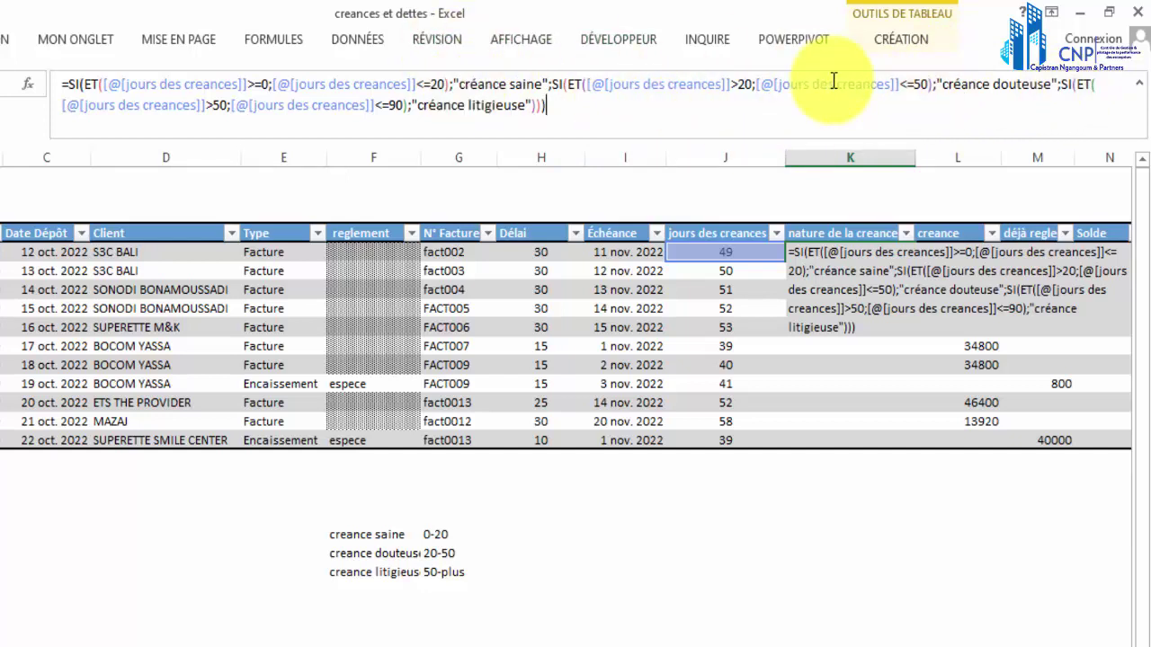
pyautogui.press('Return')
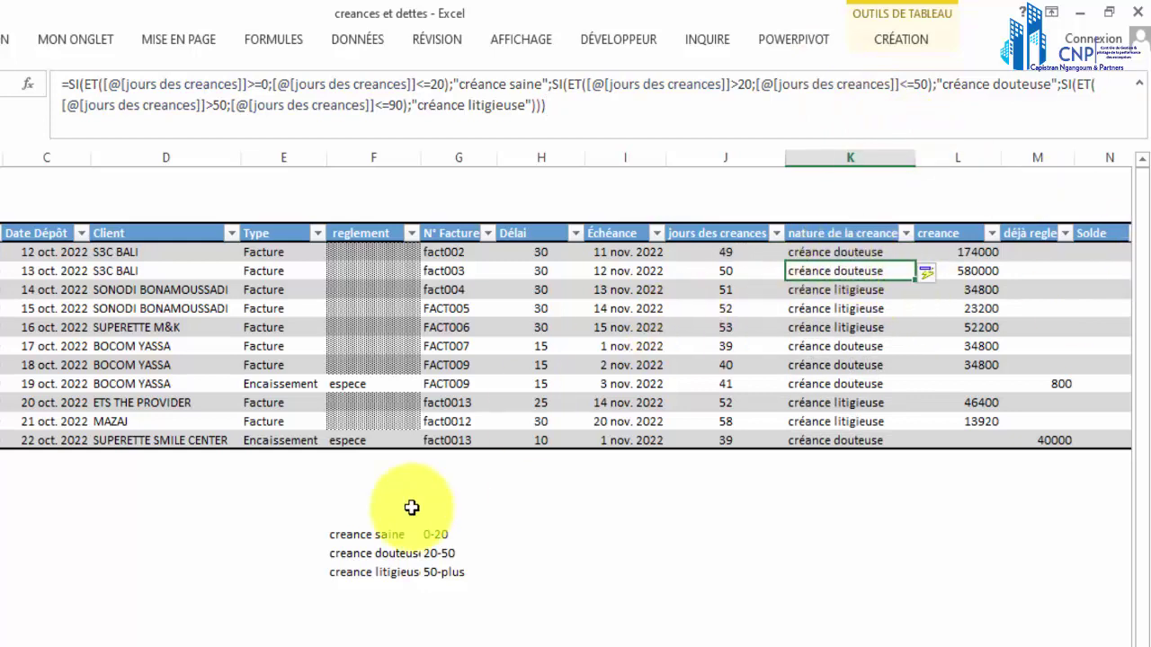
# Step: Check the nature de la creance results against the jours des creances values and the category day ranges
pyautogui.click(803, 251)
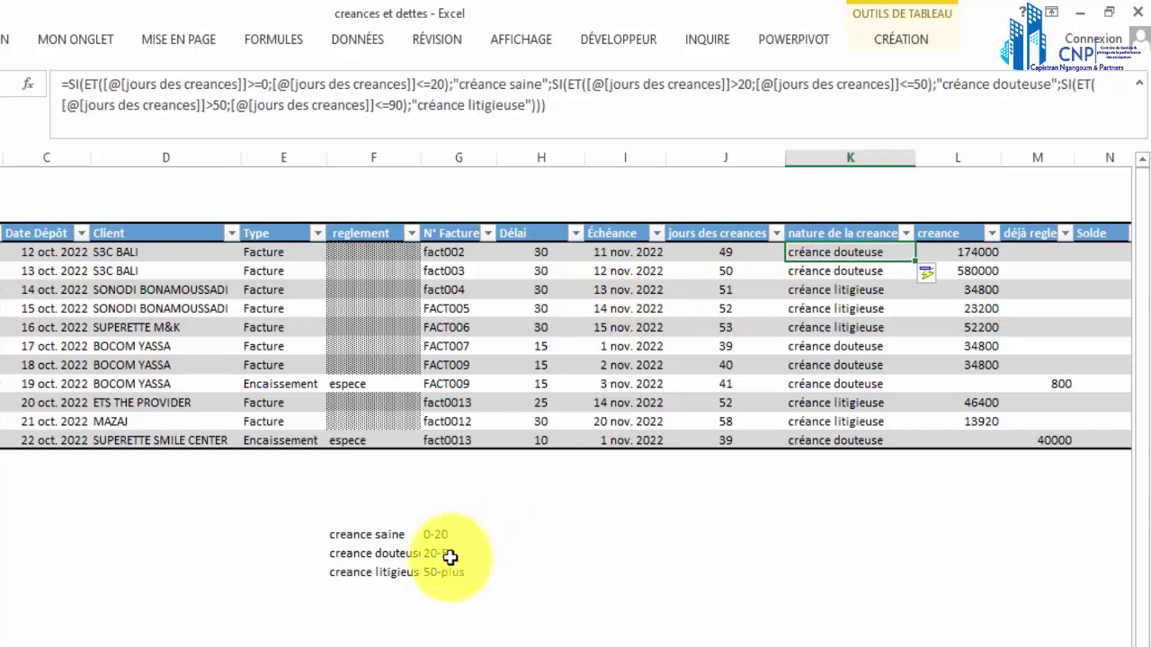
pyautogui.click(739, 253)
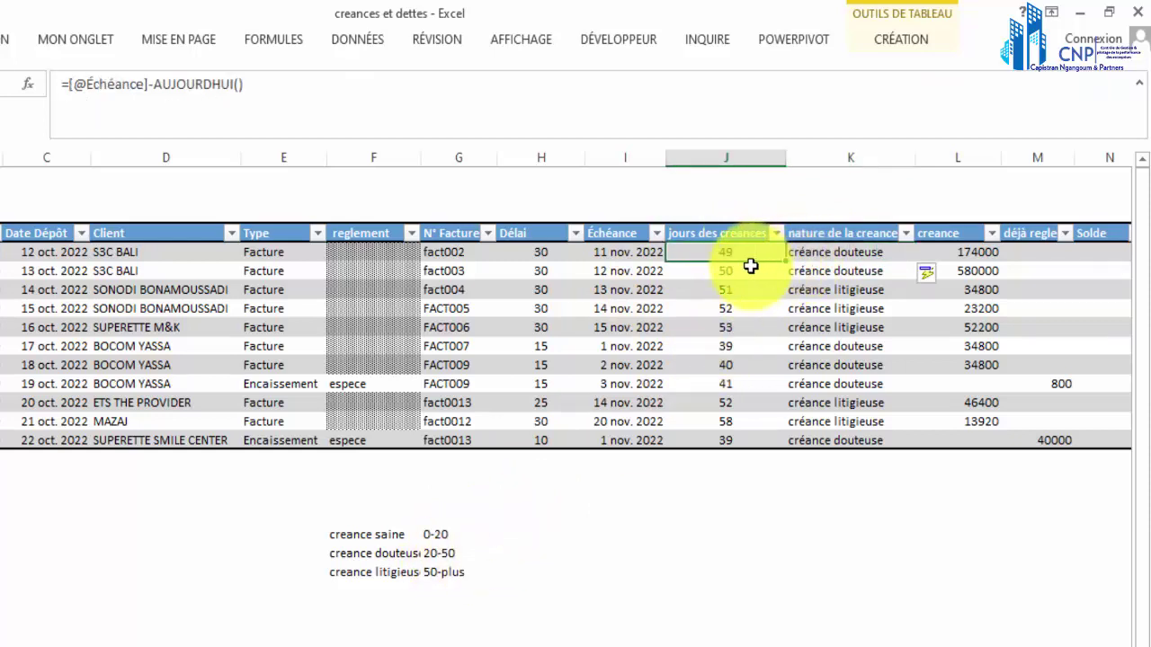
pyautogui.click(750, 269)
pyautogui.press('Right')
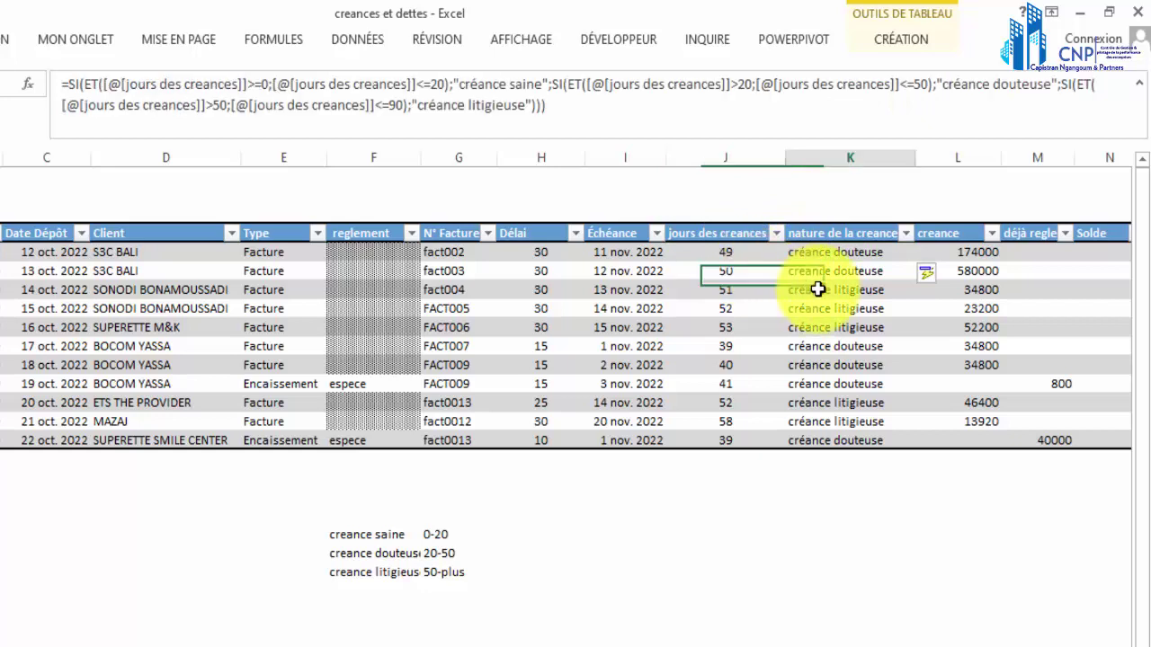
pyautogui.press('Down')
pyautogui.click(746, 291)
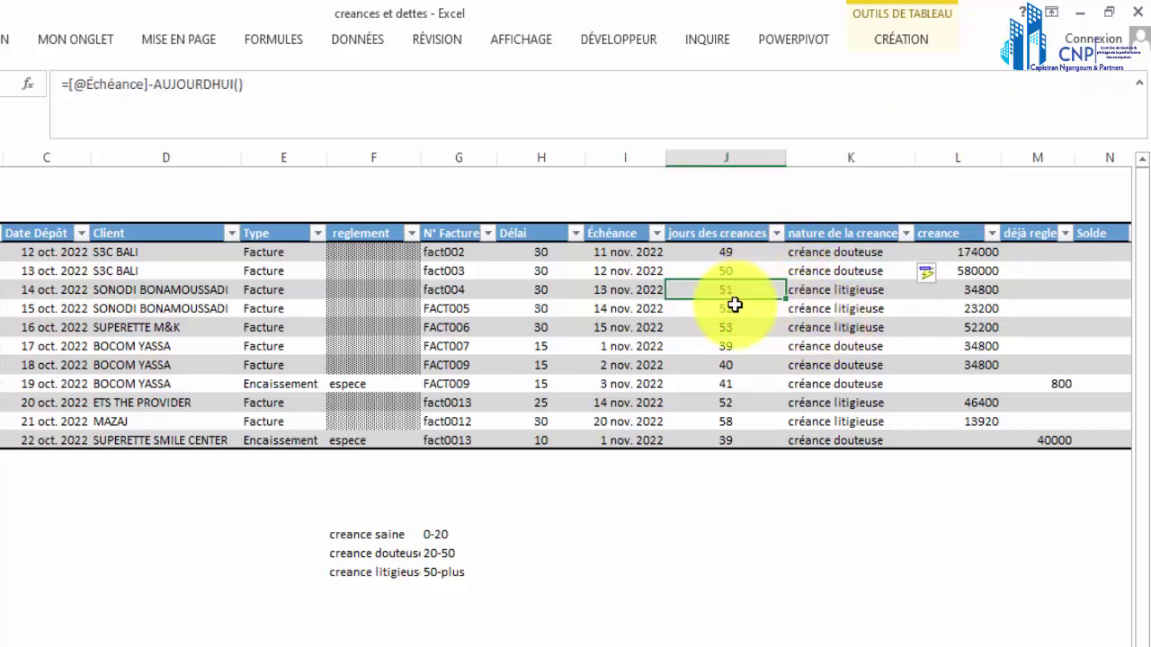
pyautogui.click(736, 364)
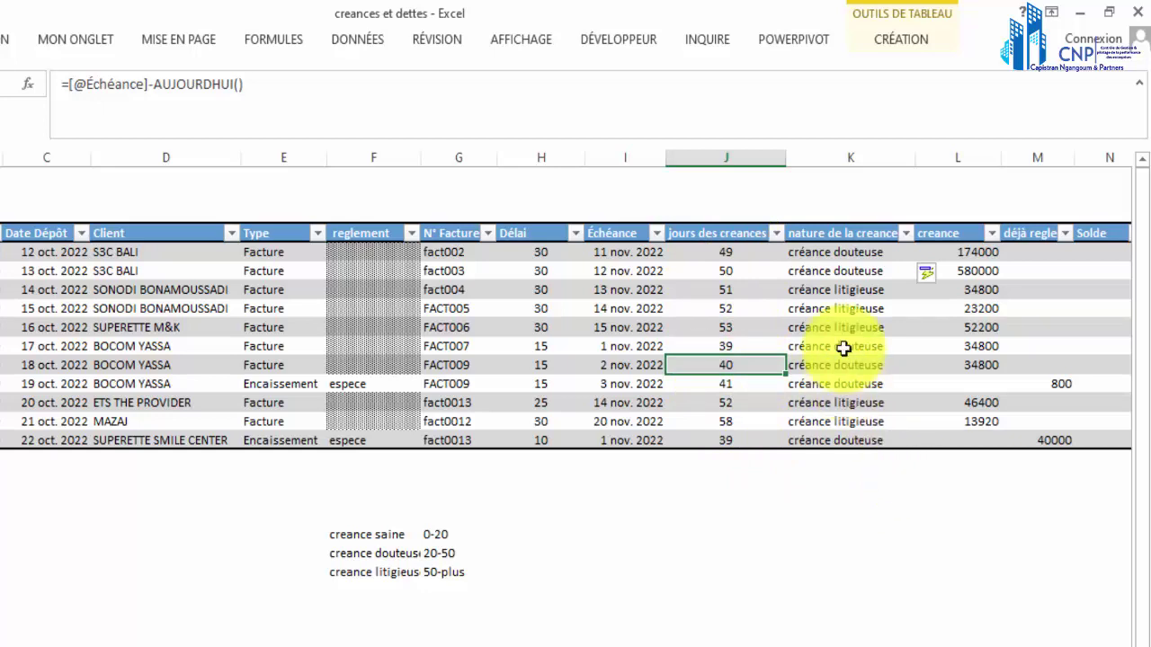
pyautogui.click(836, 267)
pyautogui.moveTo(836, 257); pyautogui.dragTo(827, 437)
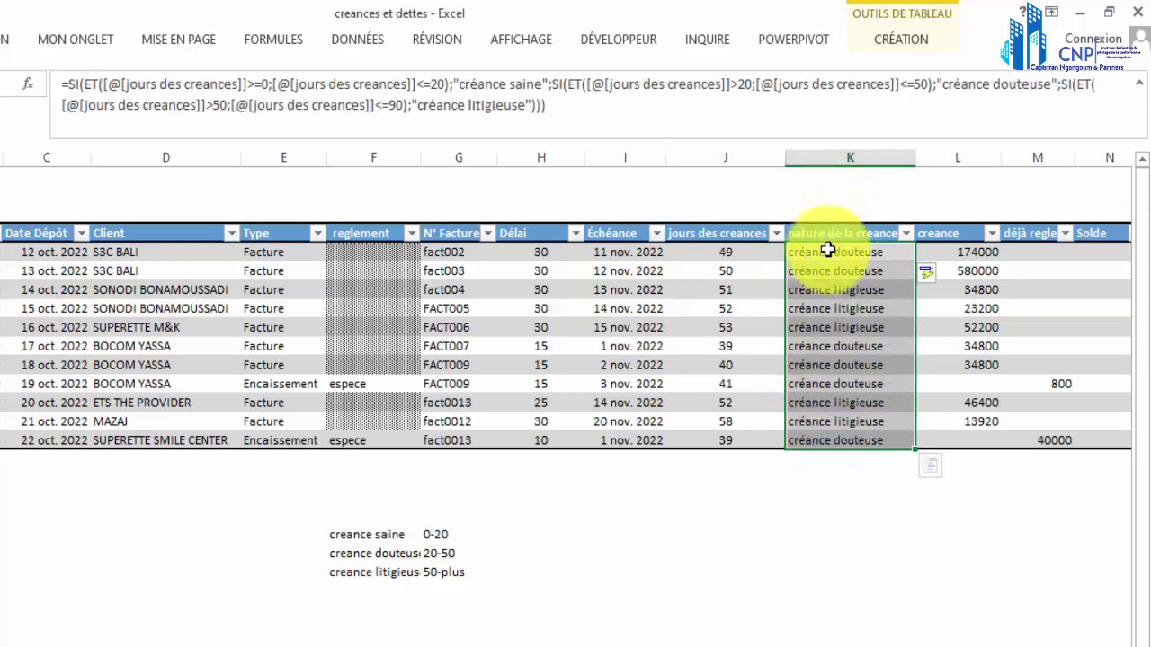
pyautogui.moveTo(828, 252); pyautogui.dragTo(824, 437)
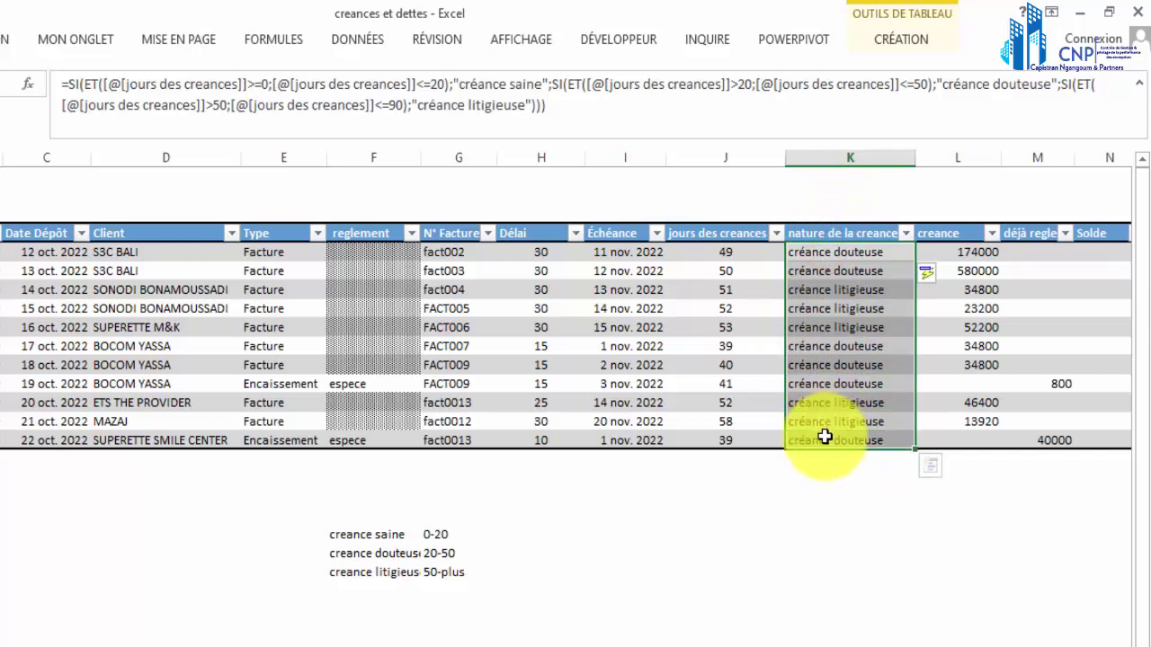
pyautogui.click(823, 252)
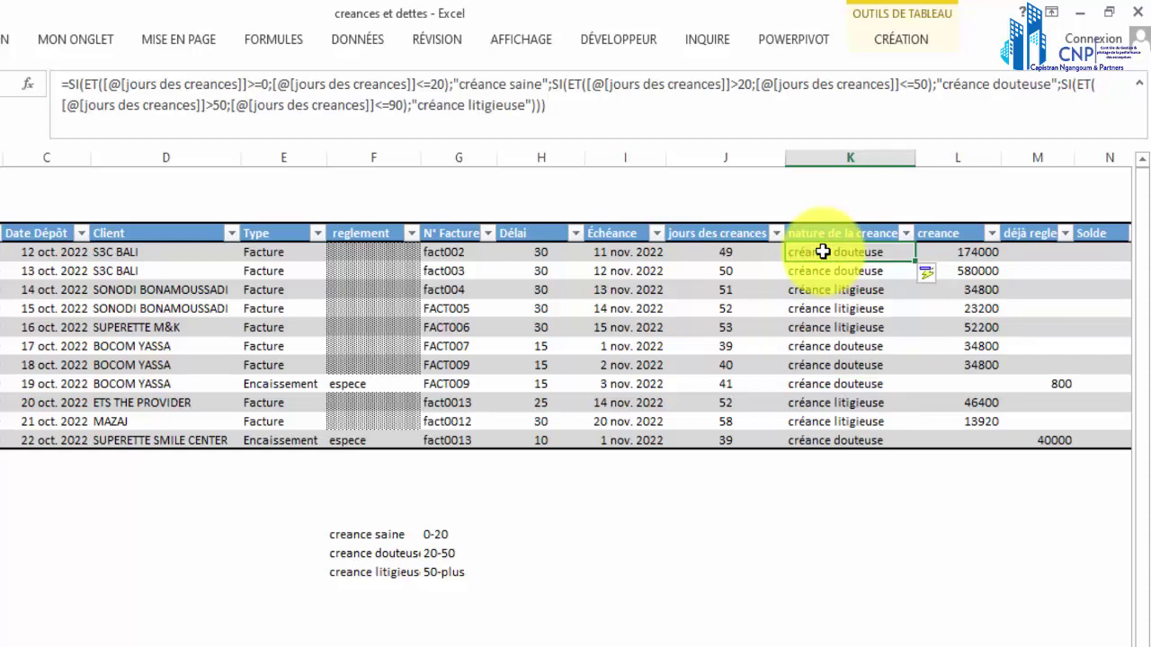
# Step: Insert a table column between jours des creances and nature de la creance, and name it tranche
pyautogui.click(835, 158)
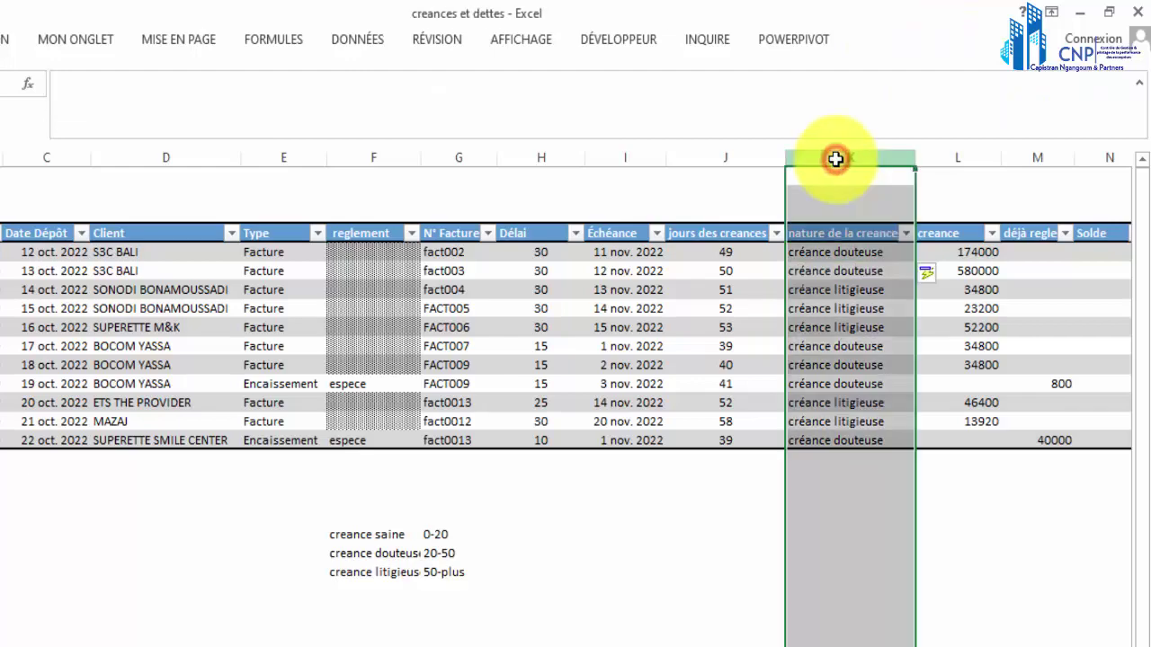
pyautogui.rightClick(835, 158)
pyautogui.click(864, 301)
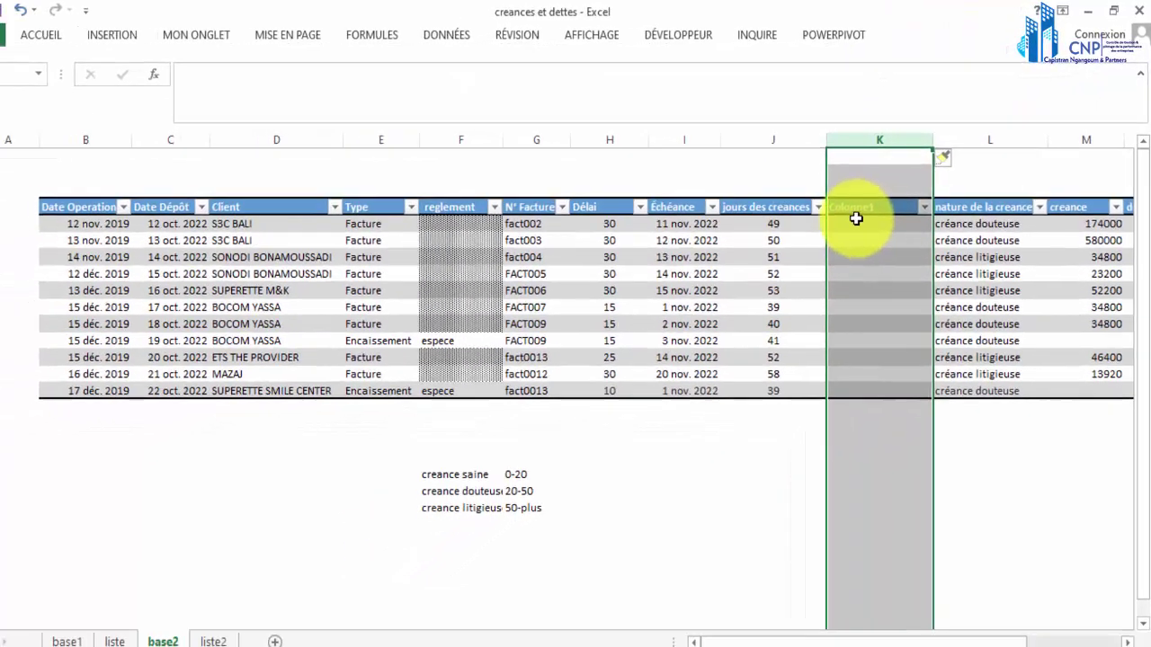
pyautogui.click(831, 225)
pyautogui.write('tranche')
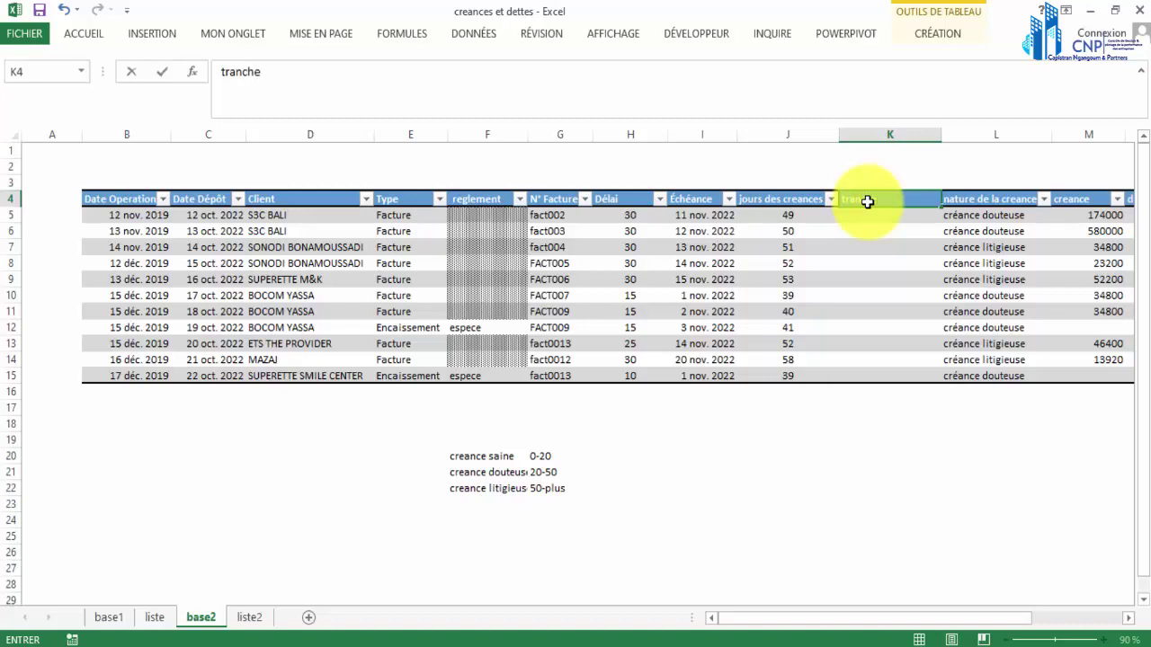
pyautogui.press('Return')
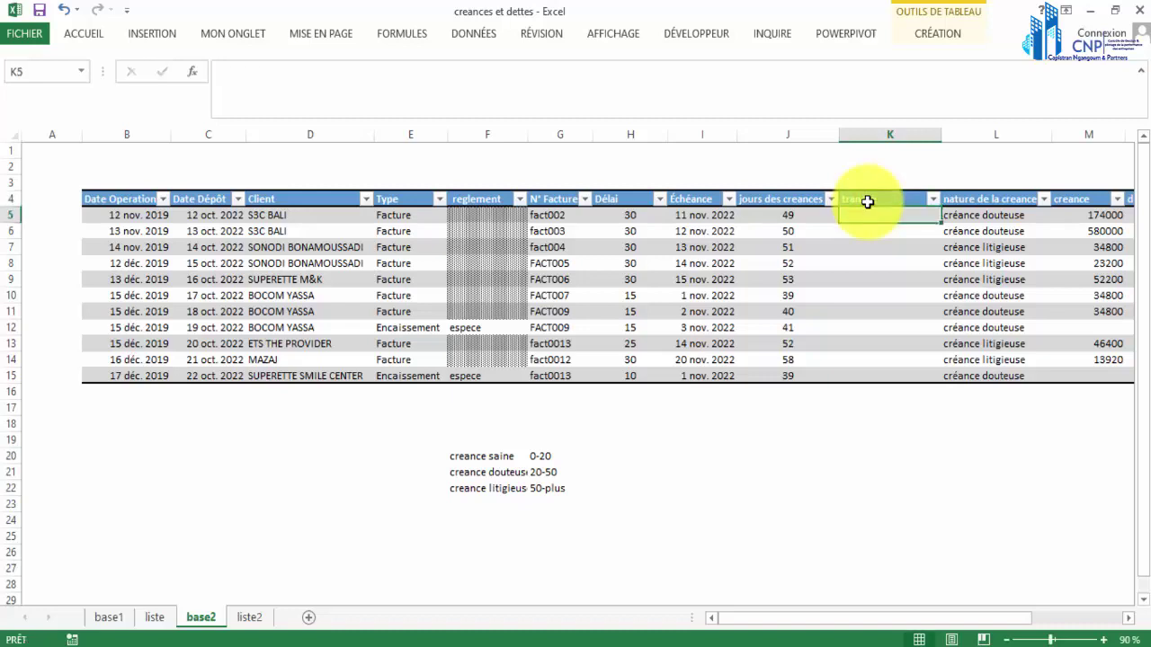
pyautogui.write('=si')
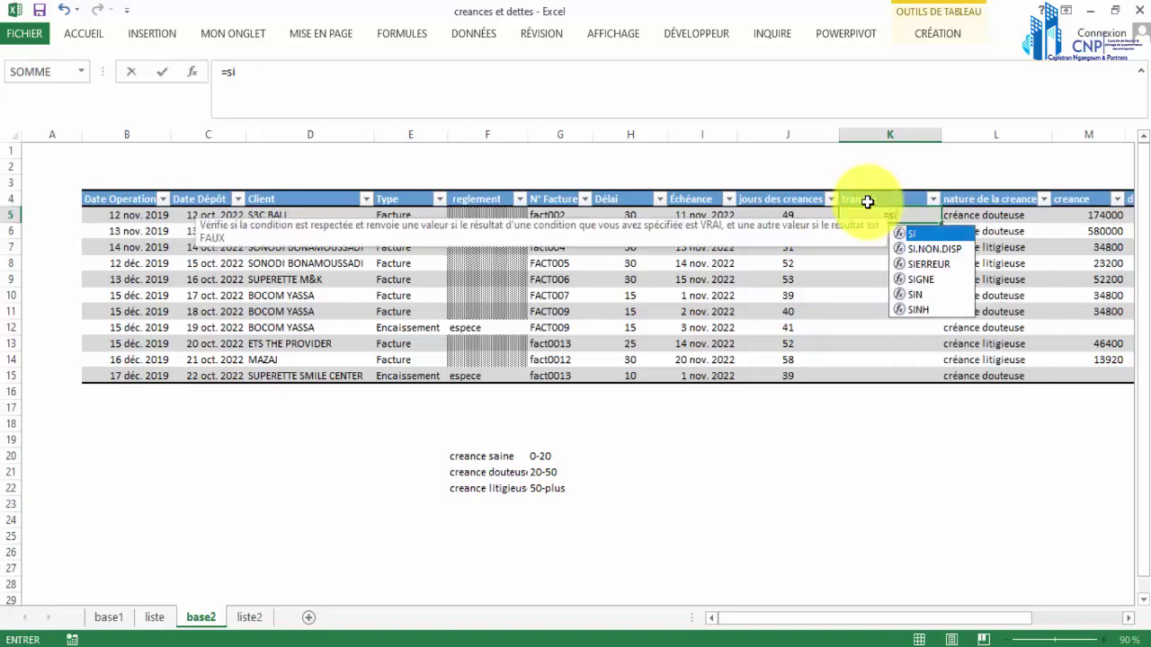
pyautogui.doubleClick(914, 236)
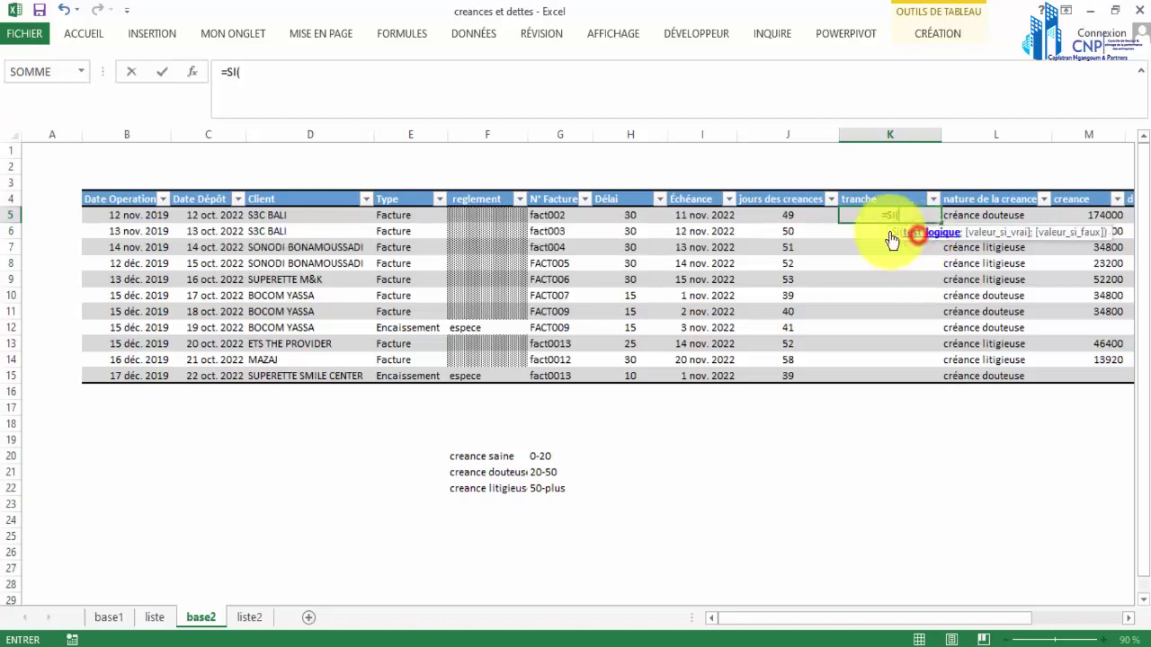
pyautogui.click(793, 217)
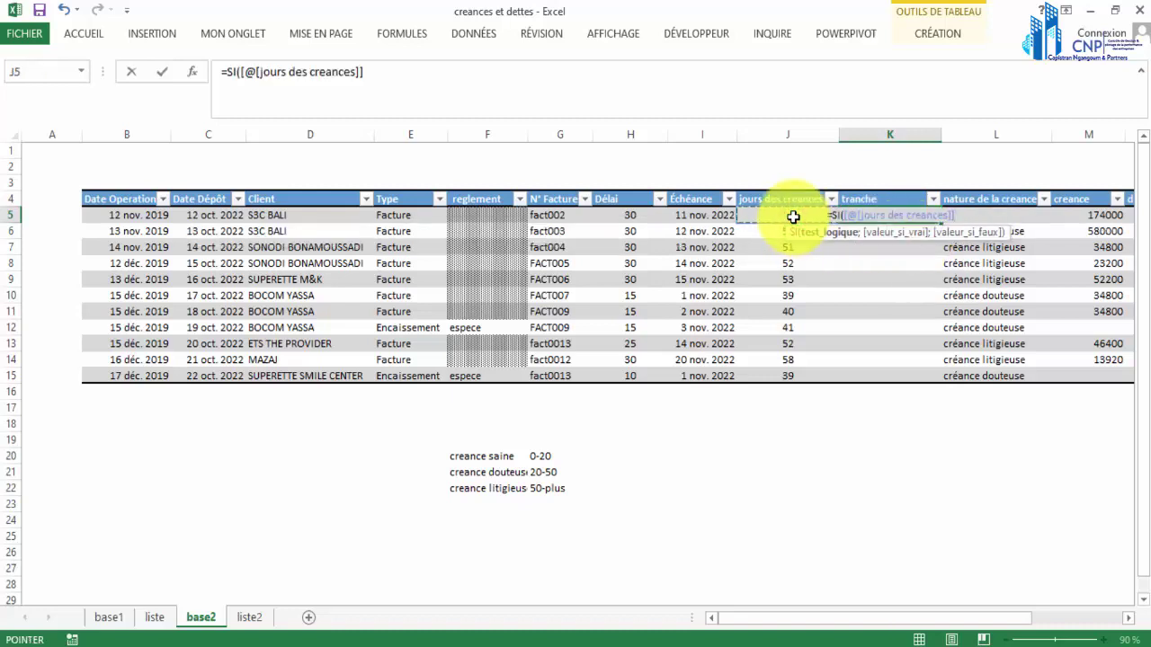
pyautogui.click(432, 73)
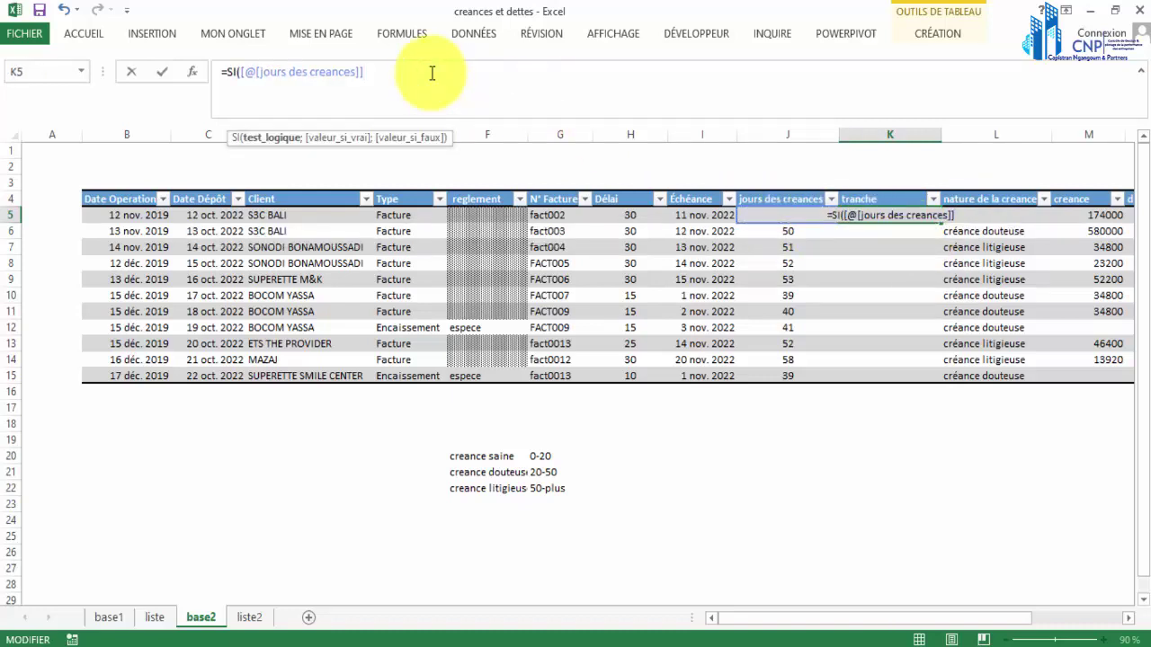
pyautogui.write('>')
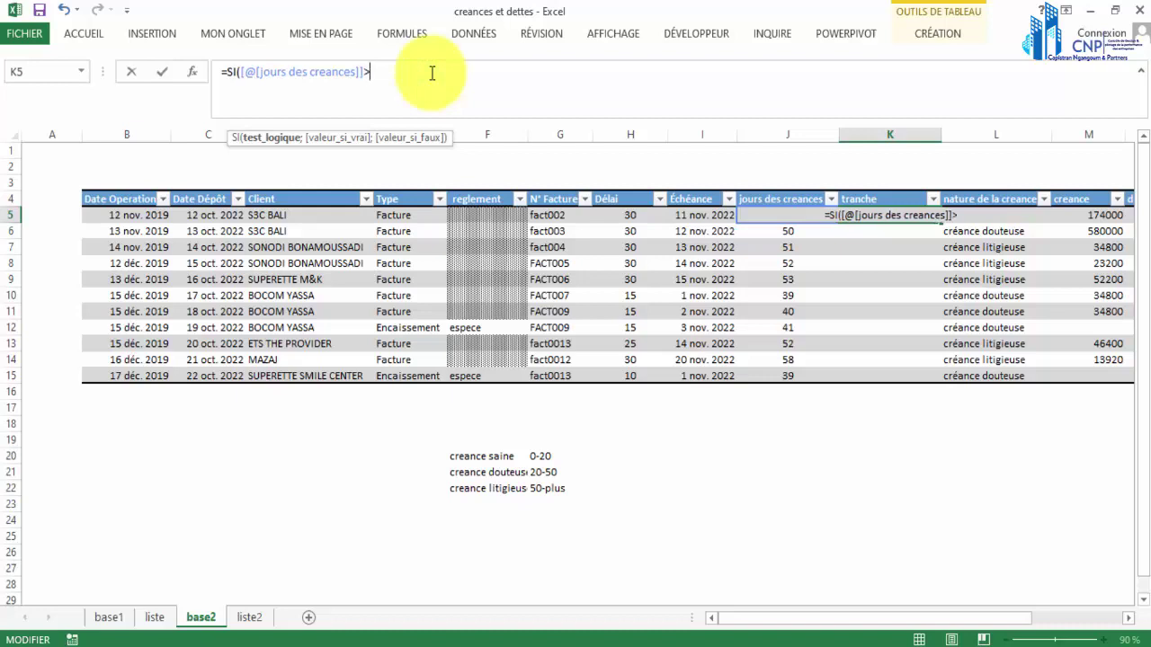
pyautogui.write('=0;')
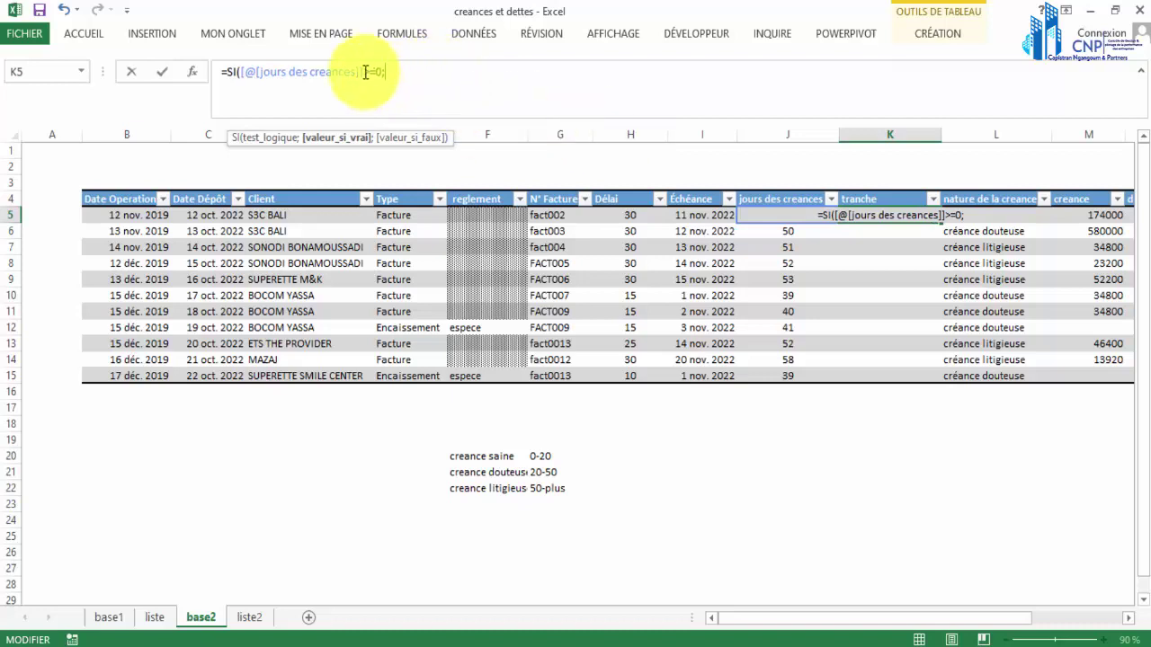
pyautogui.moveTo(365, 72); pyautogui.dragTo(243, 71)
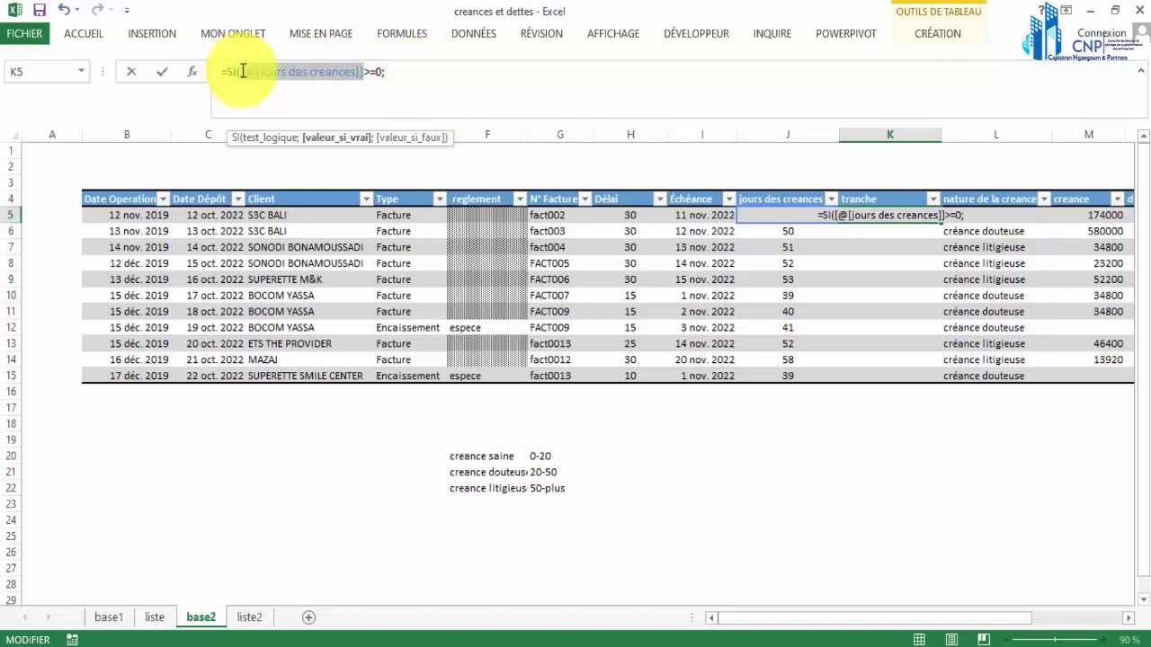
pyautogui.click(416, 74)
pyautogui.hotkey('ctrl', 'v')
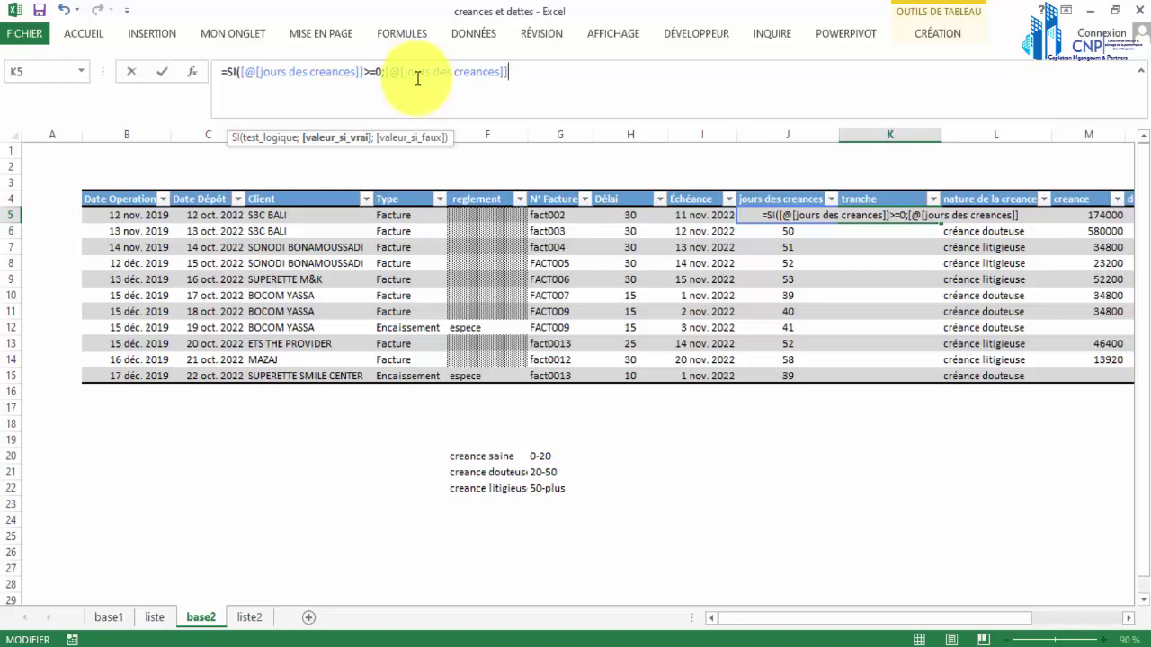
pyautogui.write('<')
pyautogui.press('BackSpace')
pyautogui.write('>')
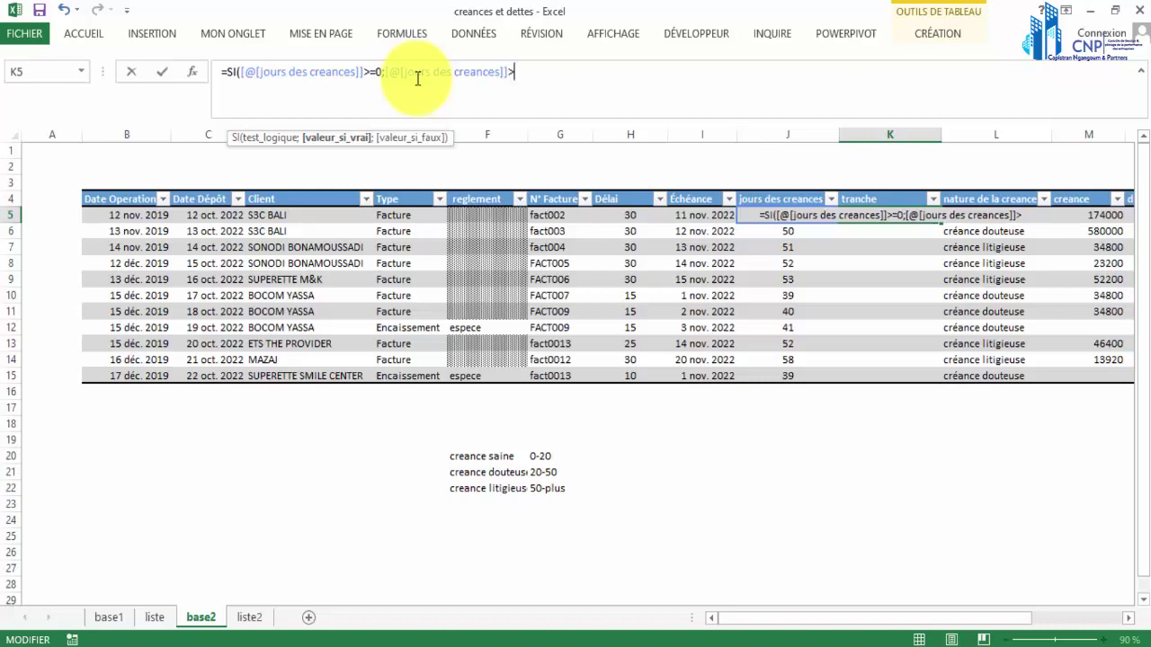
pyautogui.write('=20')
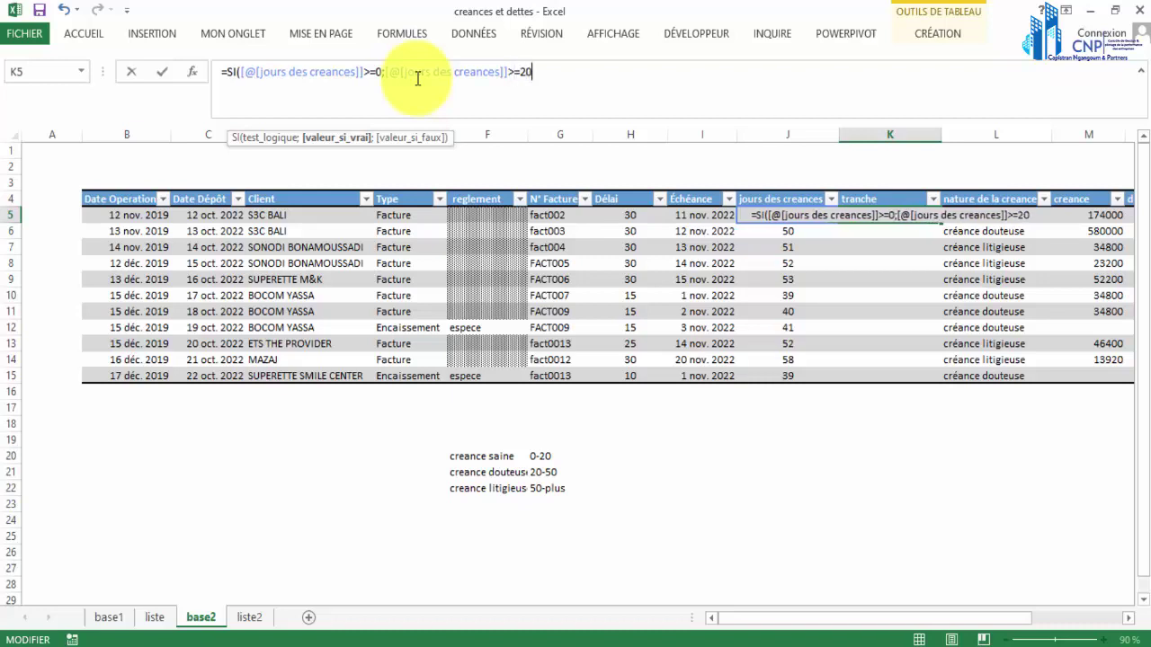
pyautogui.write(';"')
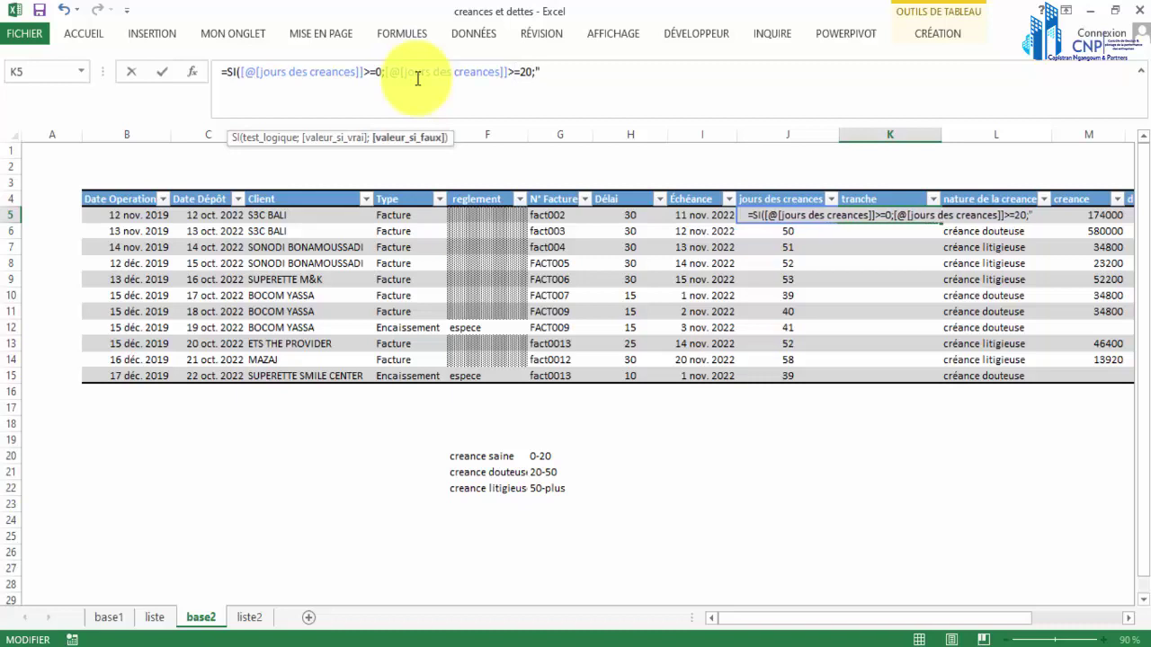
pyautogui.write('0')
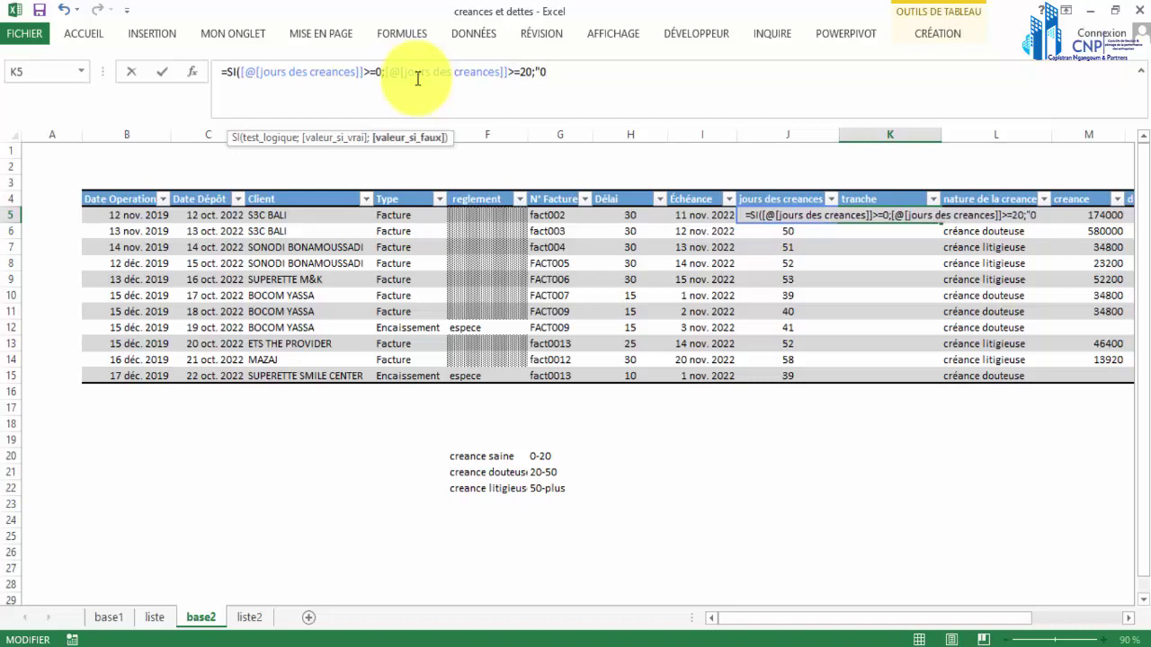
pyautogui.write('-')
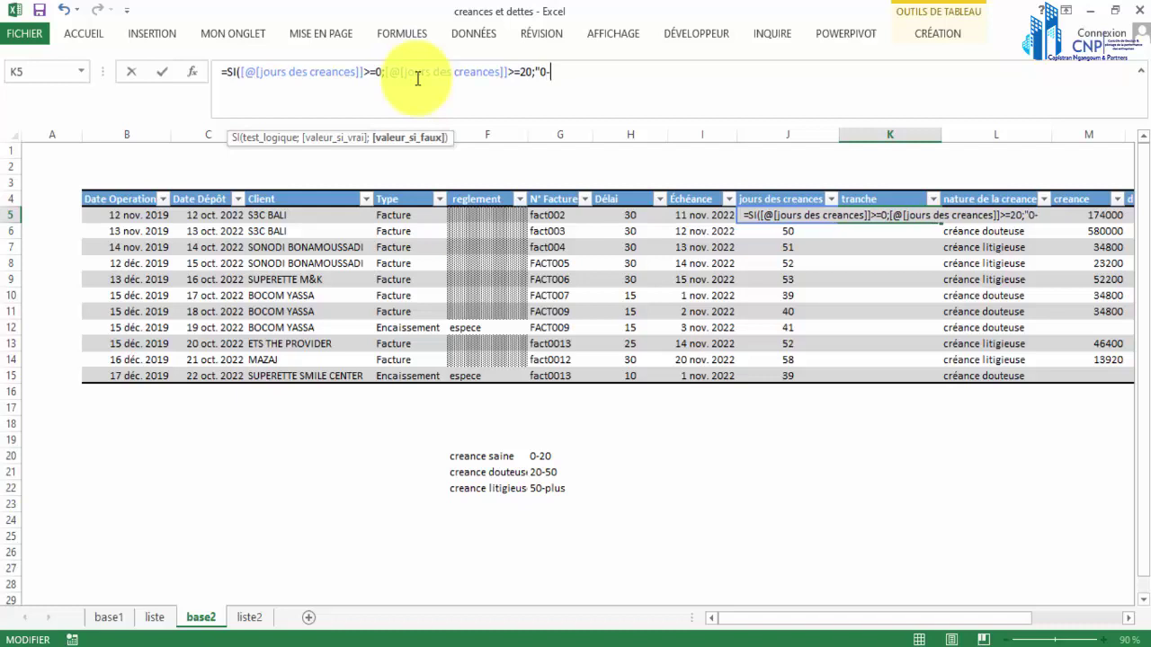
pyautogui.write('20')
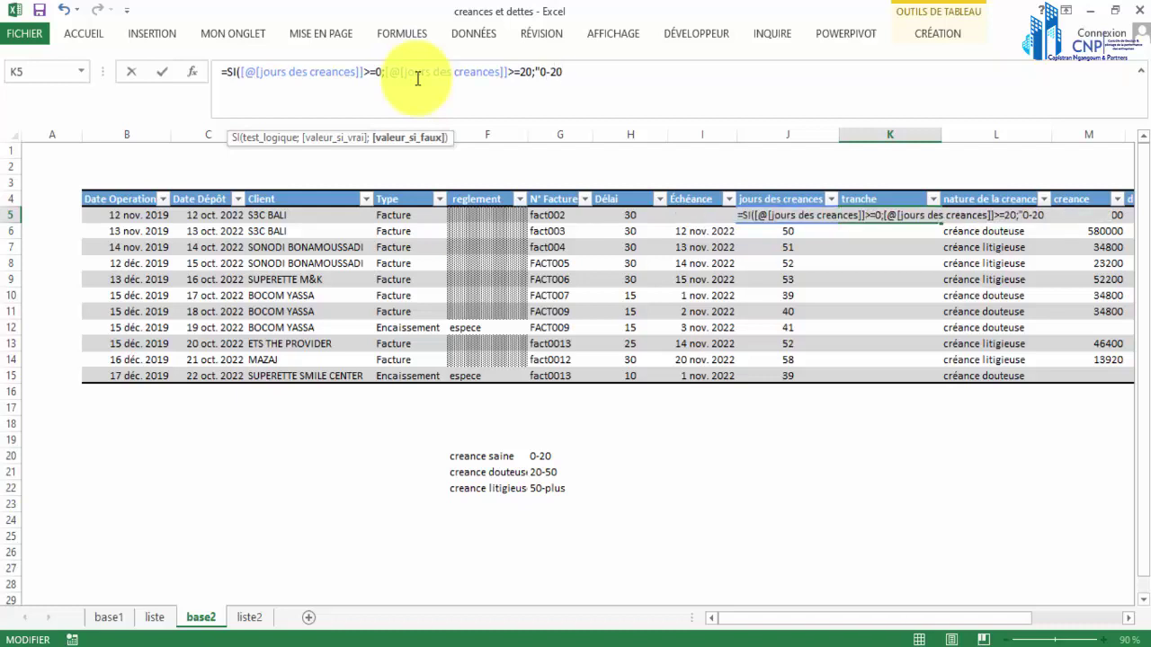
pyautogui.write('"')
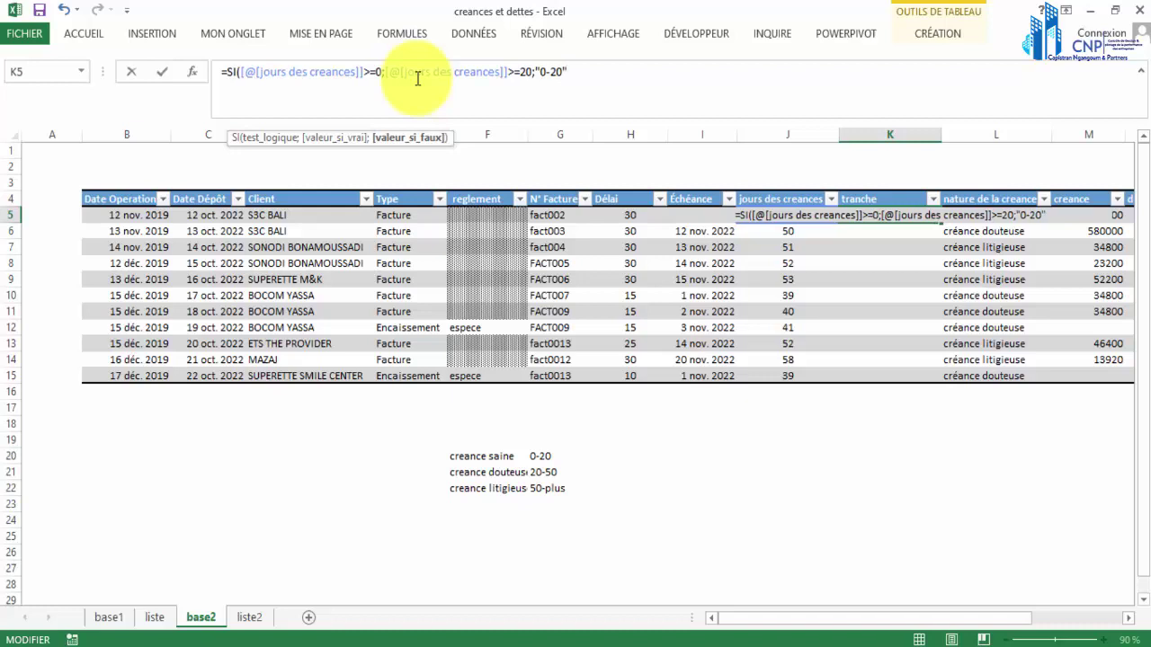
pyautogui.write(';')
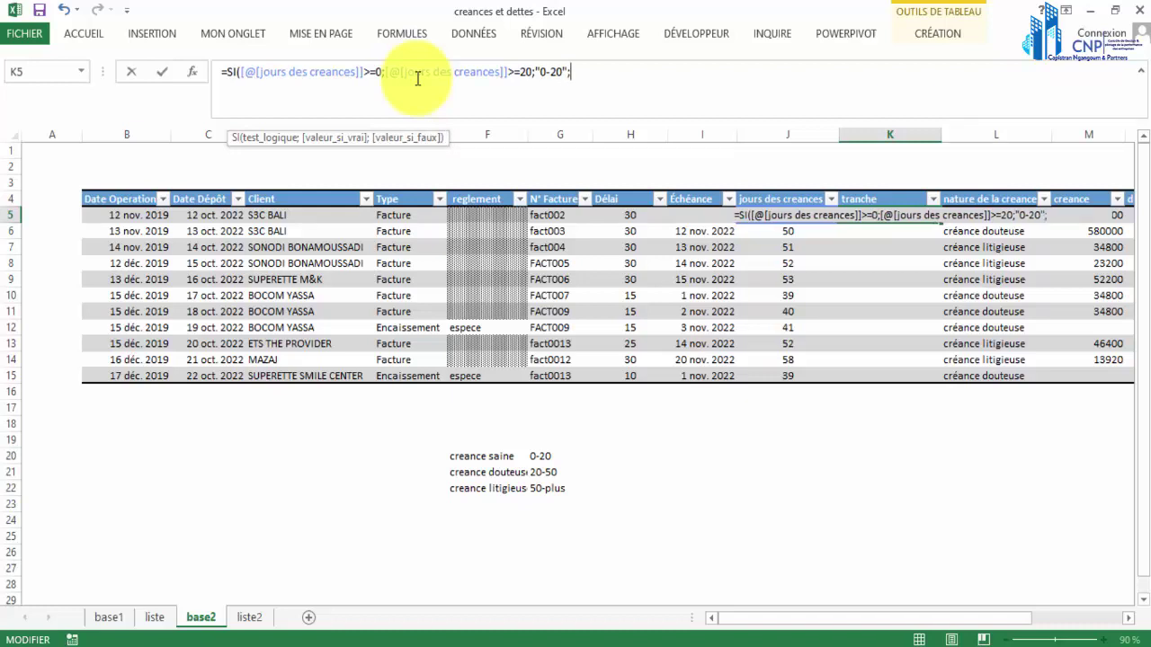
pyautogui.press('Escape')
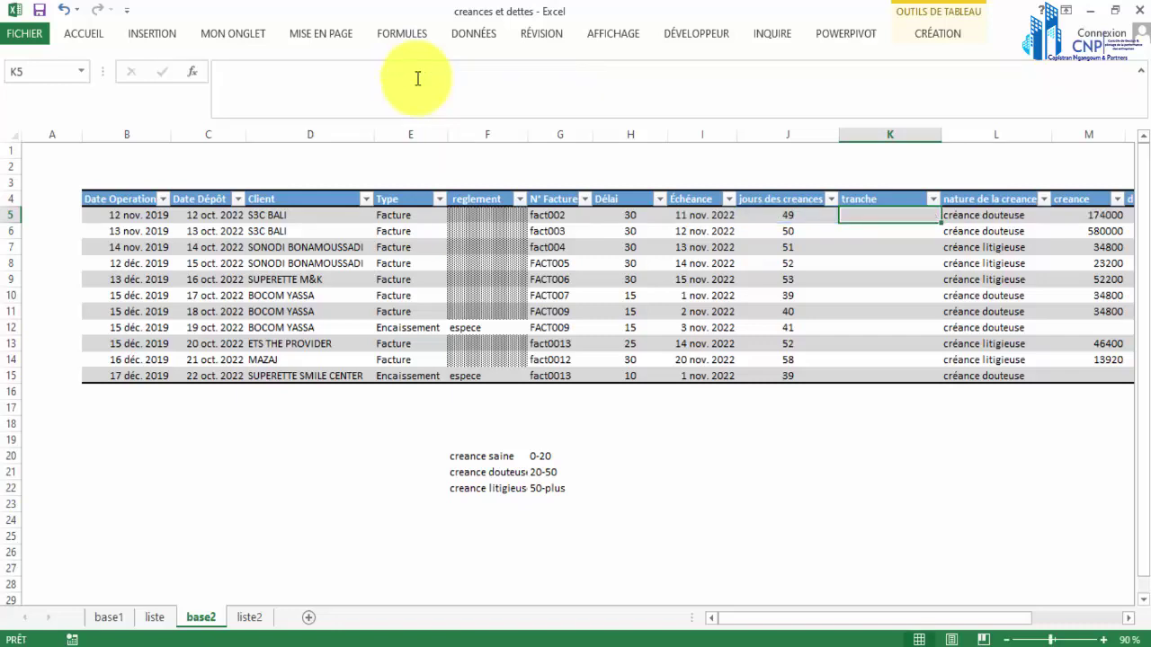
# Step: Copy the full nested SI/ET formula text from the first nature de la creance cell into the first tranche cell
pyautogui.click(963, 216)
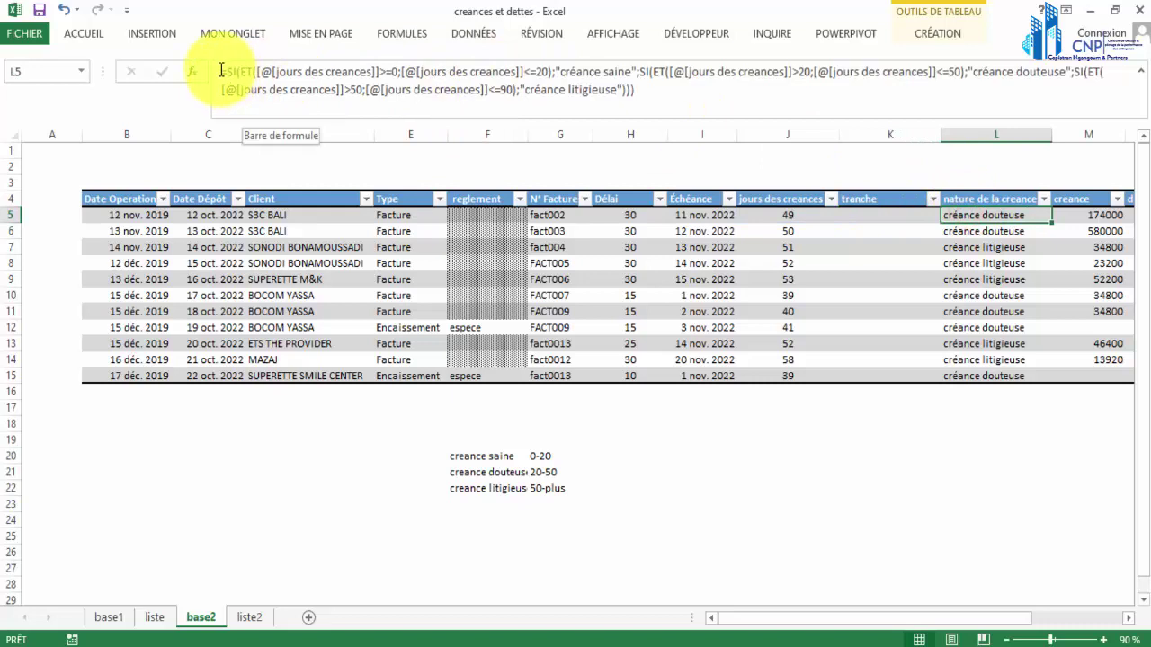
pyautogui.moveTo(227, 74); pyautogui.dragTo(694, 91)
pyautogui.hotkey('ctrl', 'c')
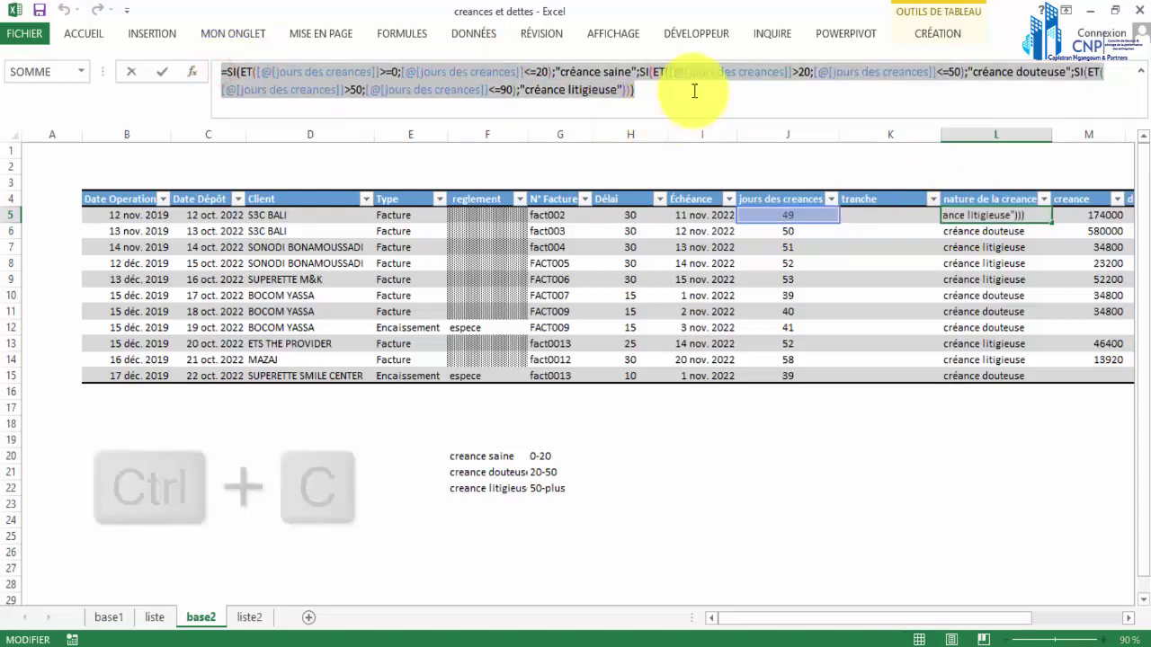
pyautogui.press('Escape')
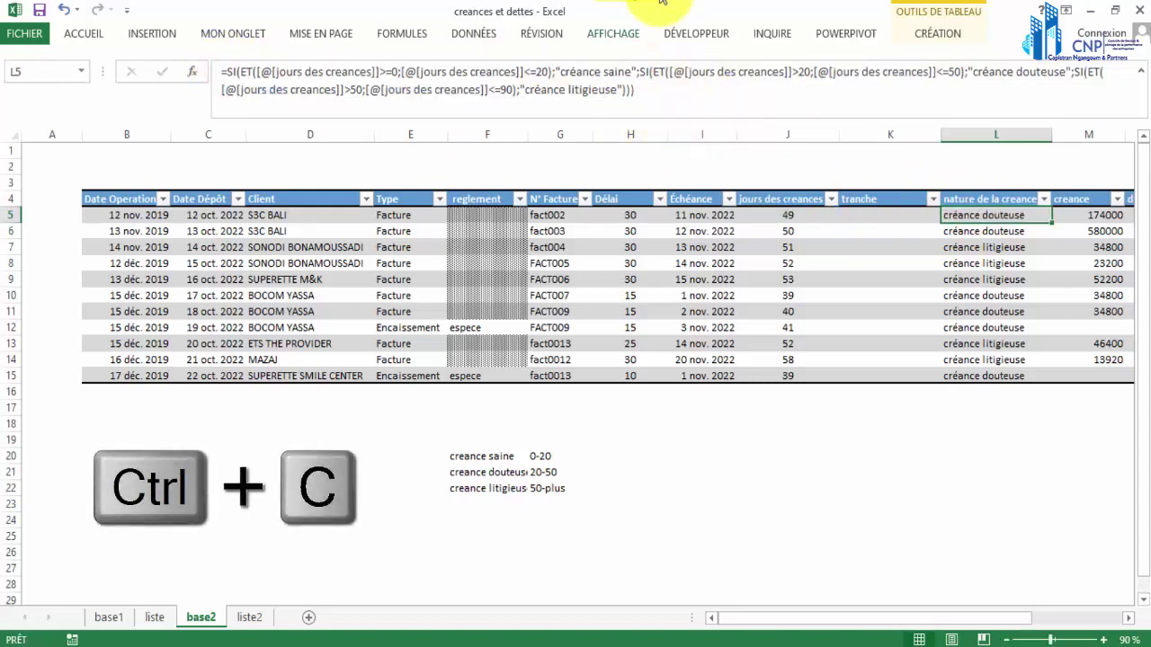
pyautogui.click(878, 216)
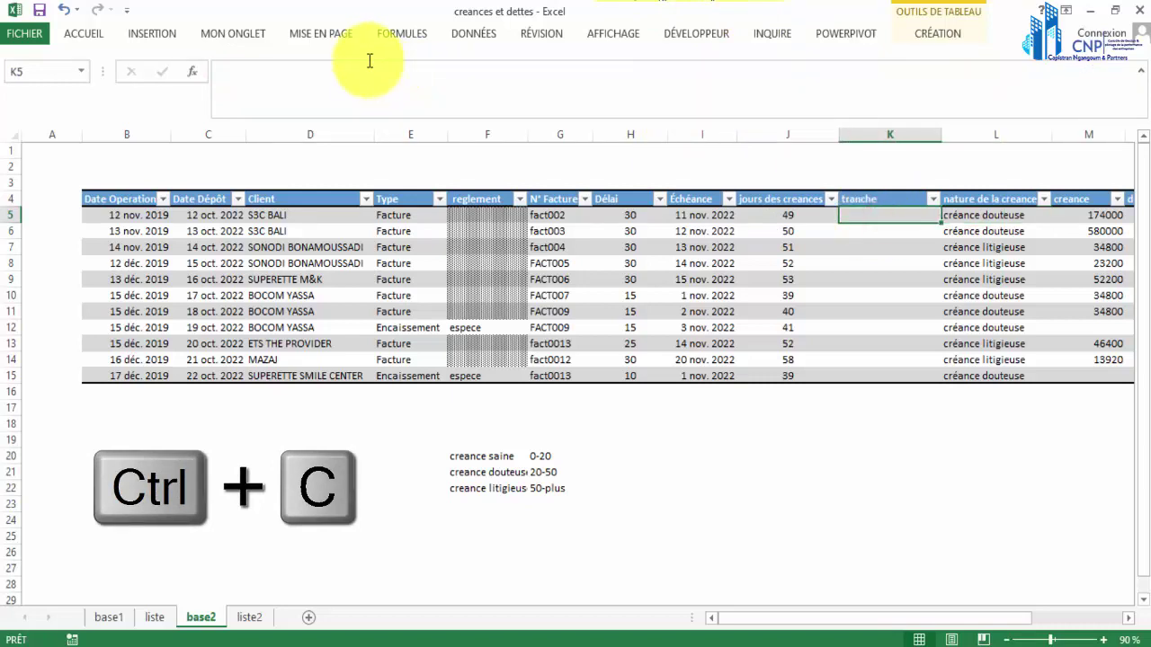
pyautogui.click(333, 82)
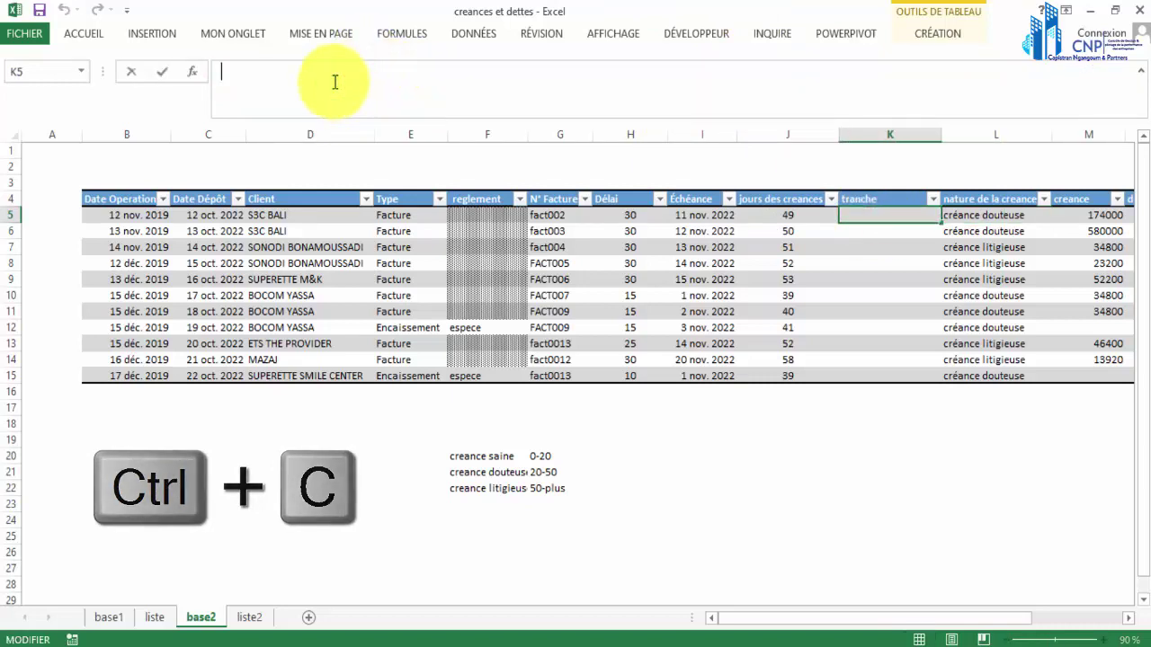
pyautogui.hotkey('ctrl', 'v')
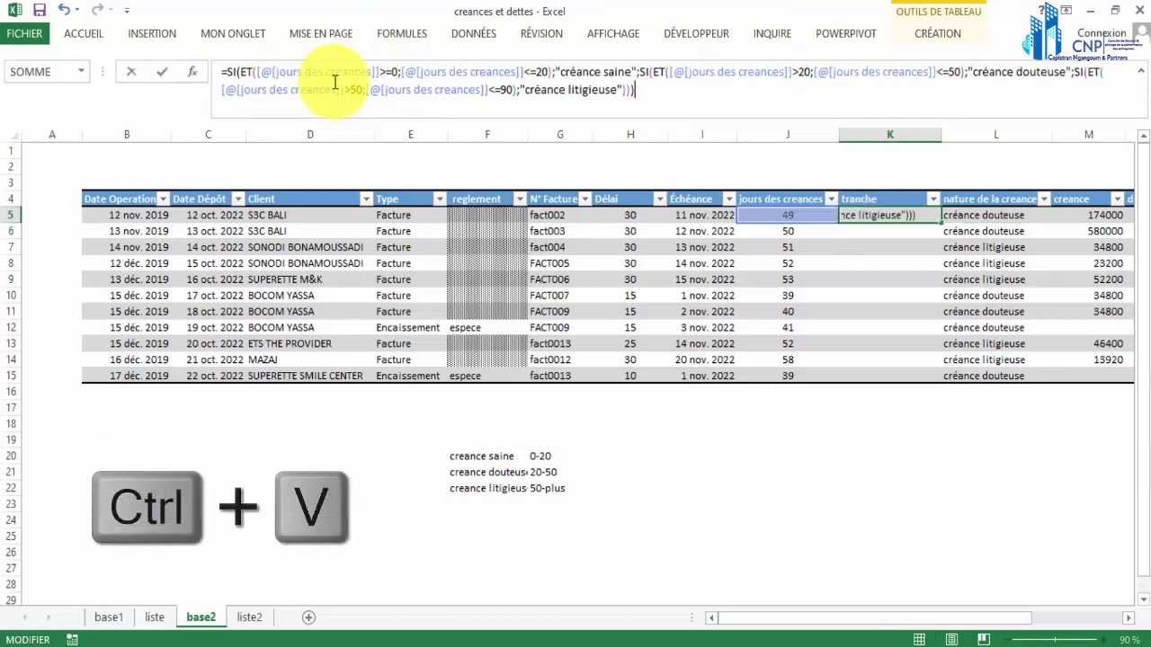
# Step: Replace the first test's true result "créance saine" with "0-20" in the tranche formula
pyautogui.click(632, 71)
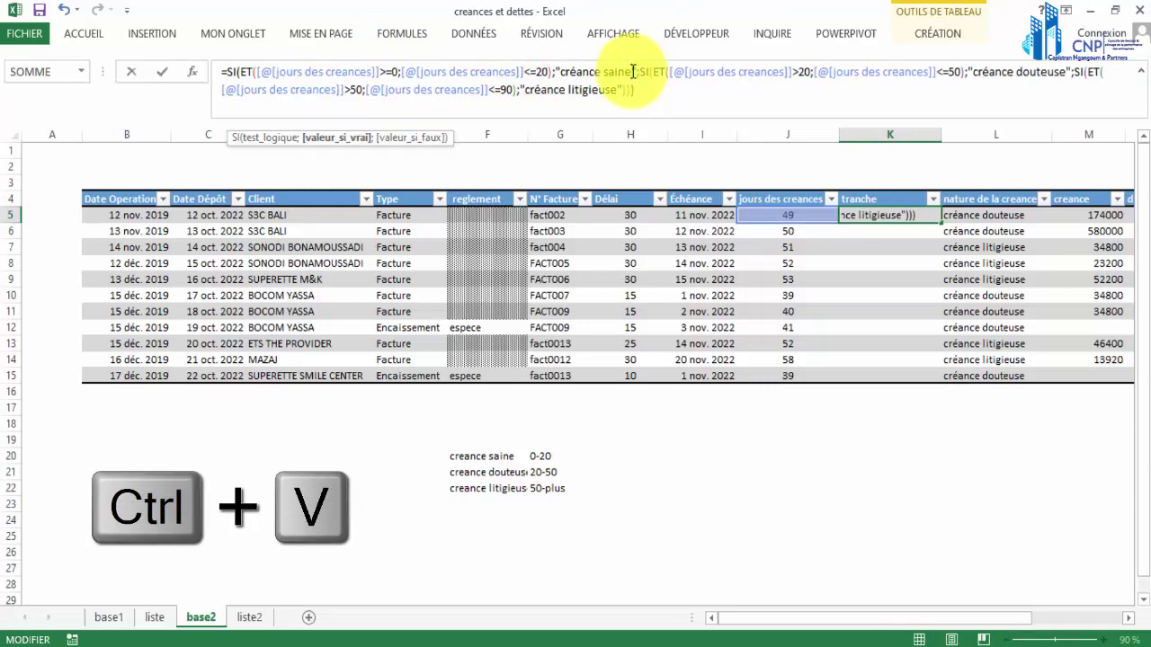
pyautogui.press('BackSpace')
pyautogui.press('BackSpace')
pyautogui.press('BackSpace')
pyautogui.press('BackSpace')
pyautogui.press('BackSpace')
pyautogui.press('BackSpace')
pyautogui.press('BackSpace')
pyautogui.press('BackSpace')
pyautogui.press('BackSpace')
pyautogui.press('BackSpace')
pyautogui.press('BackSpace')
pyautogui.press('BackSpace')
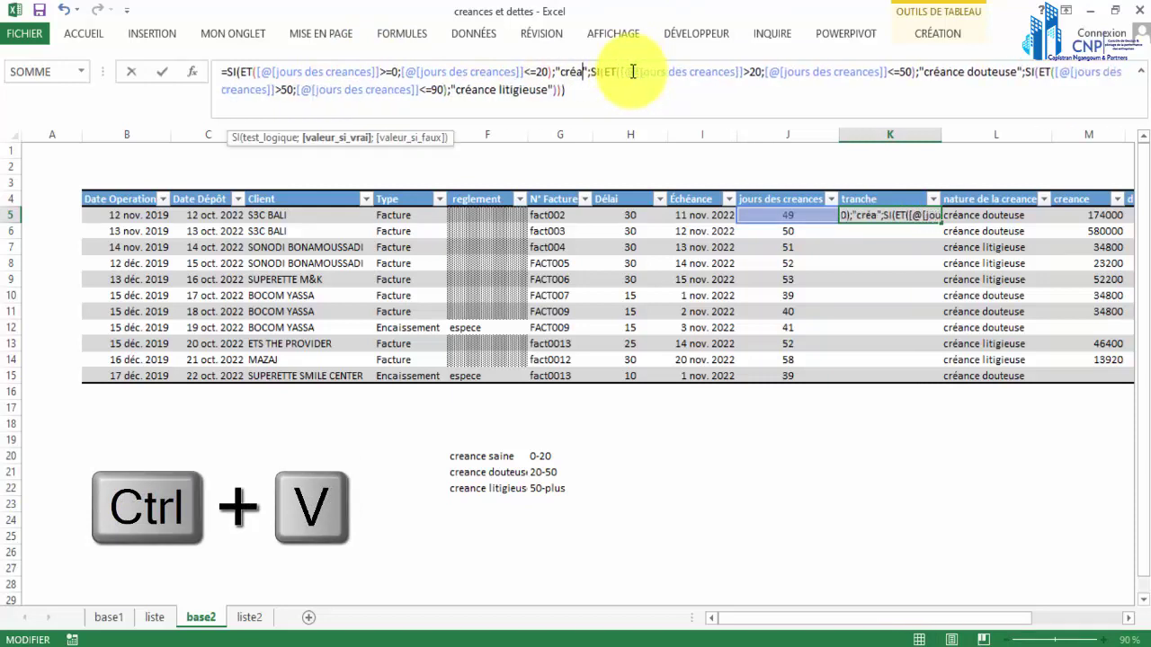
pyautogui.press('BackSpace')
pyautogui.write('à')
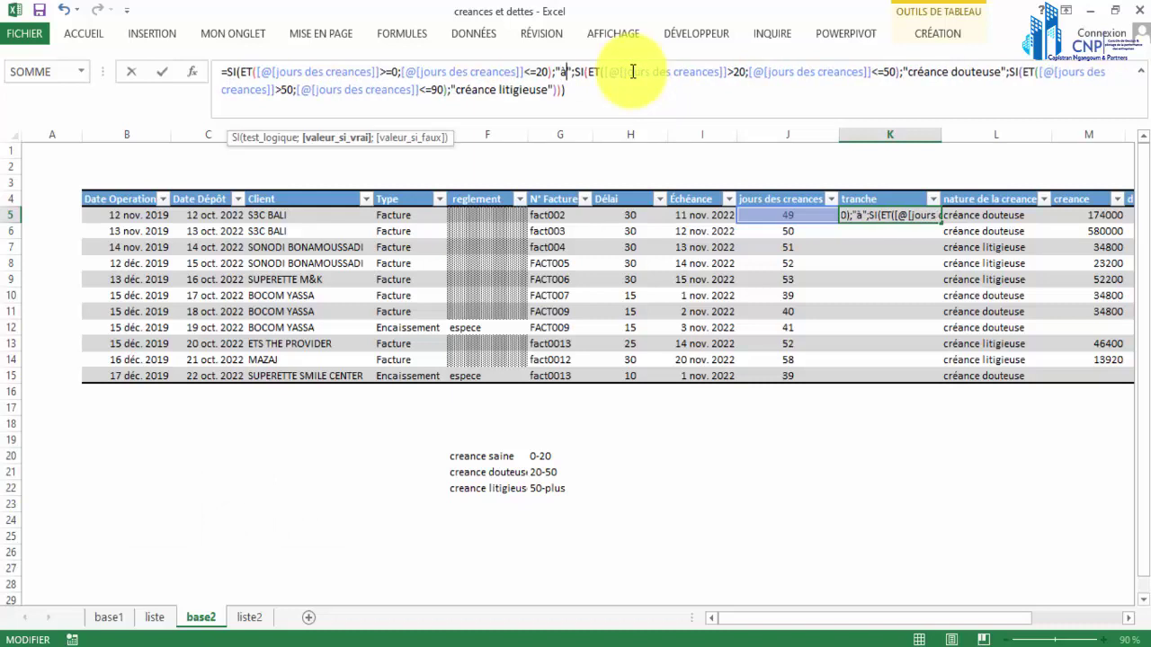
pyautogui.press('BackSpace')
pyautogui.write('0-20')
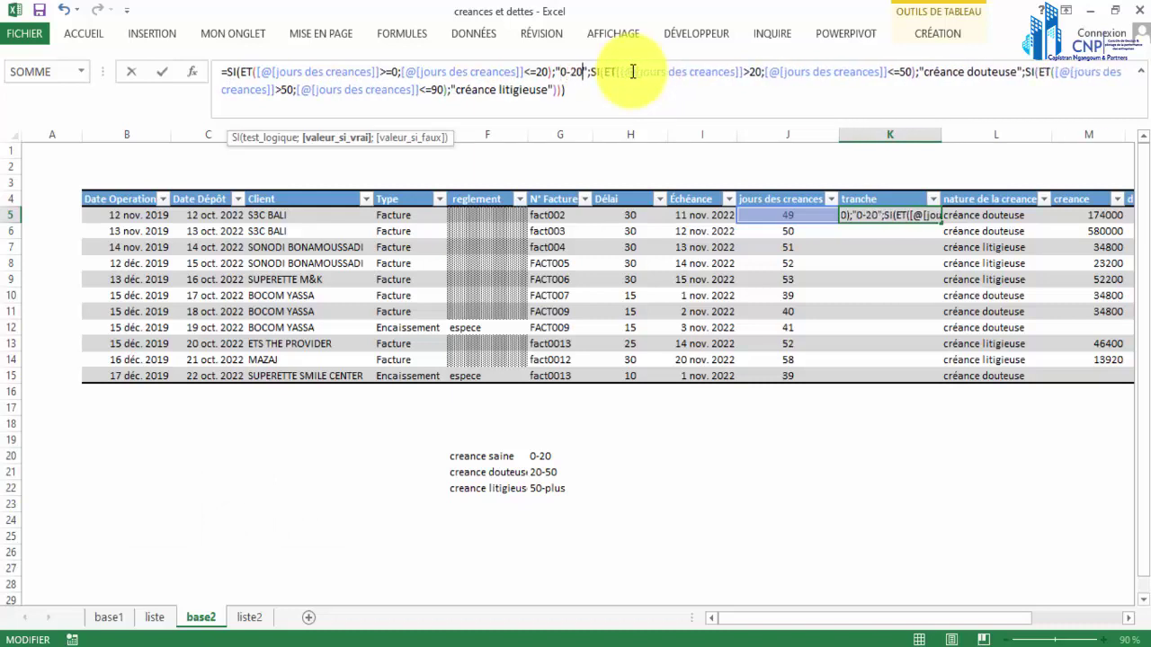
# Step: Replace the second test's true result "créance douteuse" with "20-50" in the tranche formula
pyautogui.doubleClick(1014, 71)
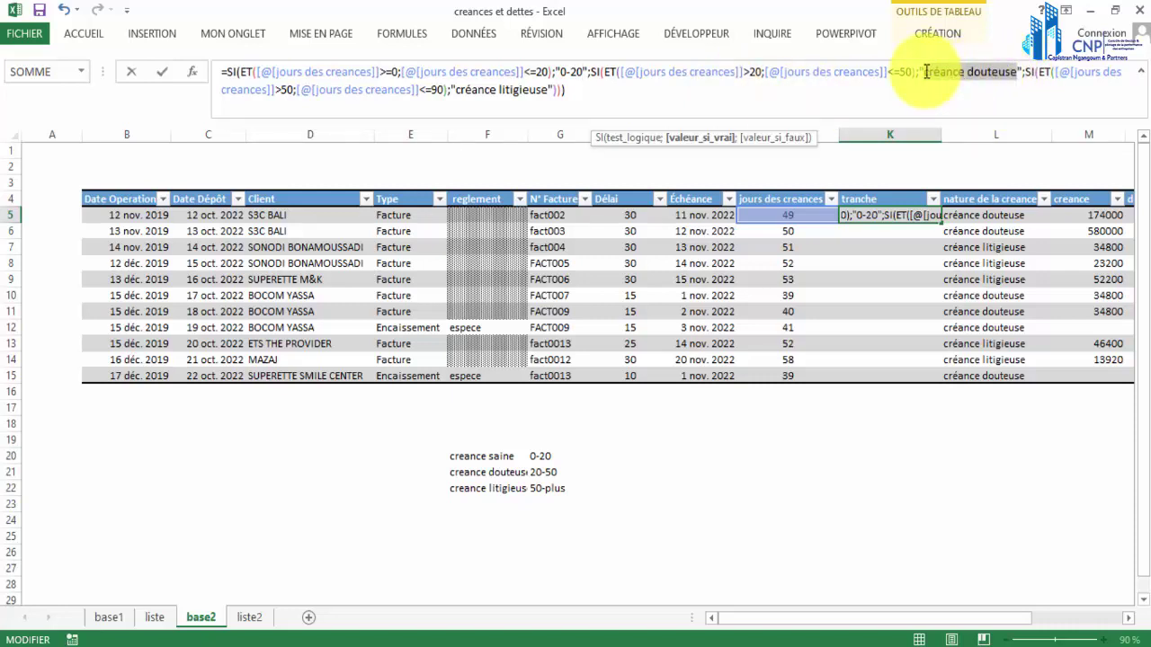
pyautogui.keyDown('shift'); pyautogui.click(927, 71); pyautogui.keyUp('shift')
pyautogui.write('20')
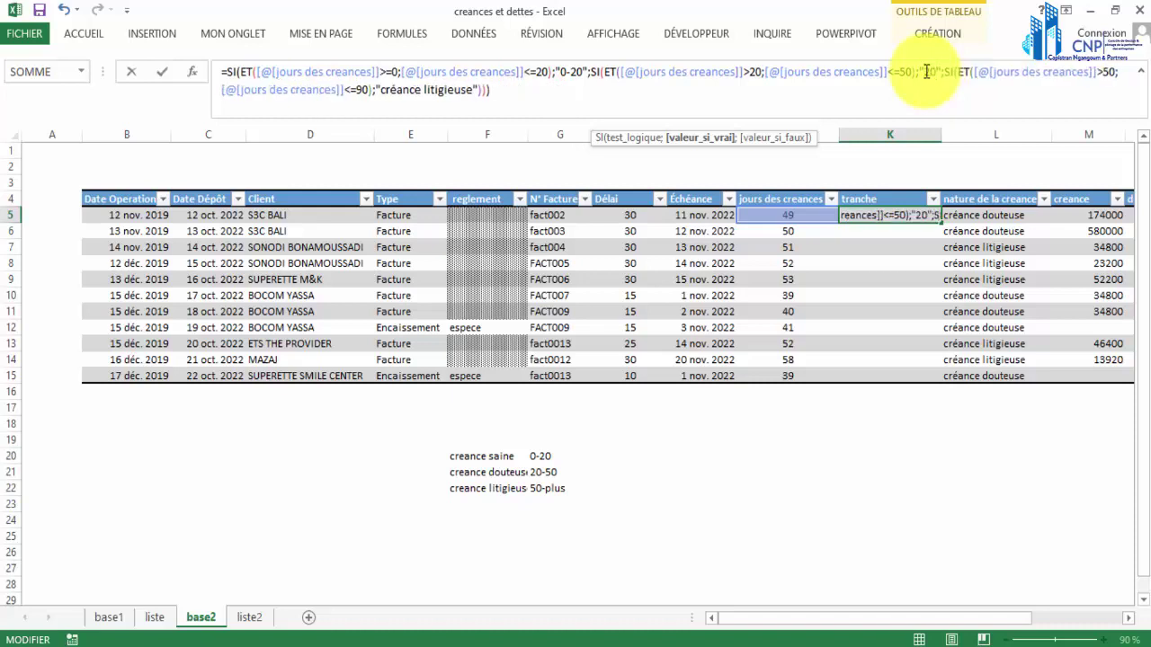
pyautogui.write('-')
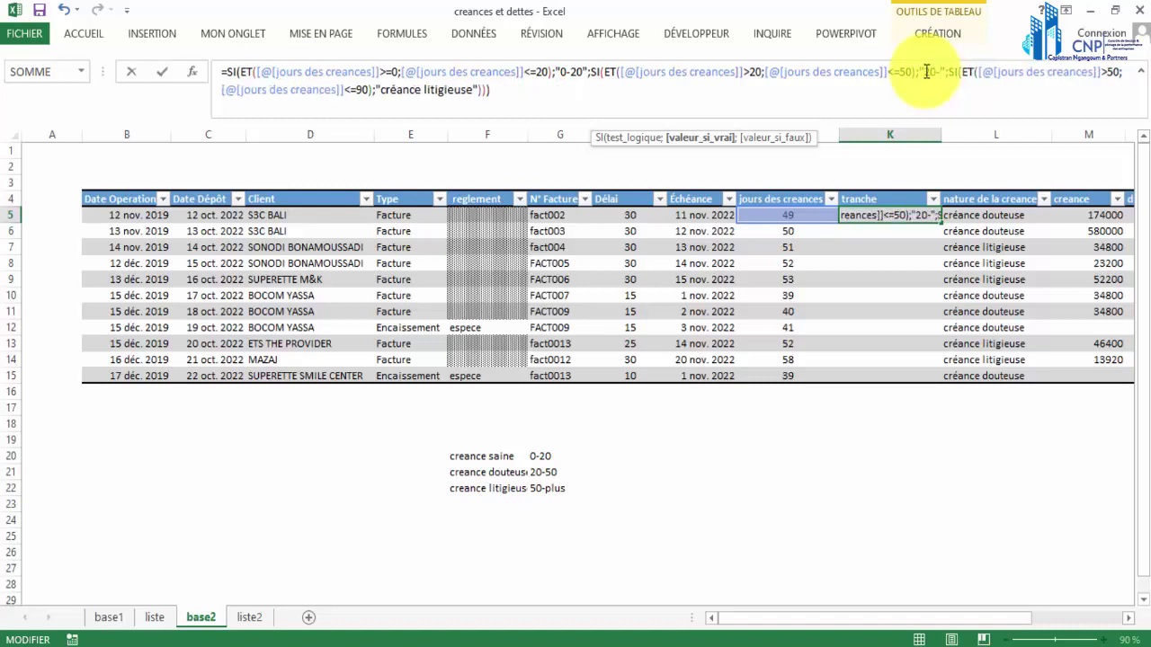
pyautogui.write('50')
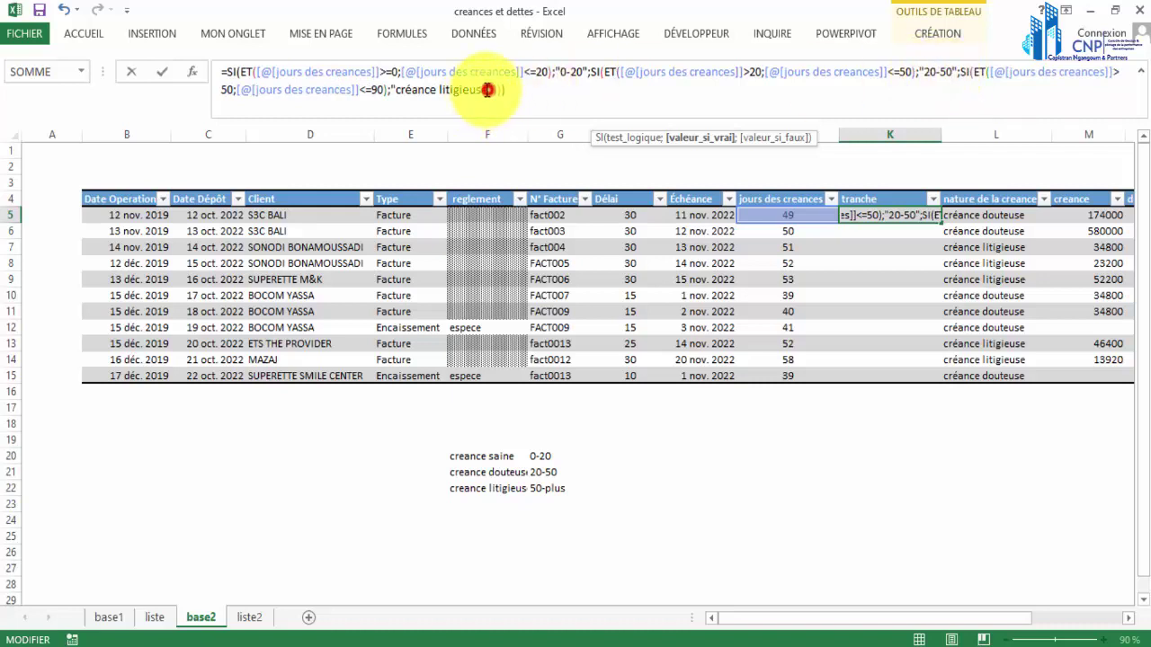
# Step: Replace the third test's true result "créance litigieuse" with "50-plus" and enter the tranche formula for the whole column
pyautogui.moveTo(486, 90); pyautogui.dragTo(396, 90)
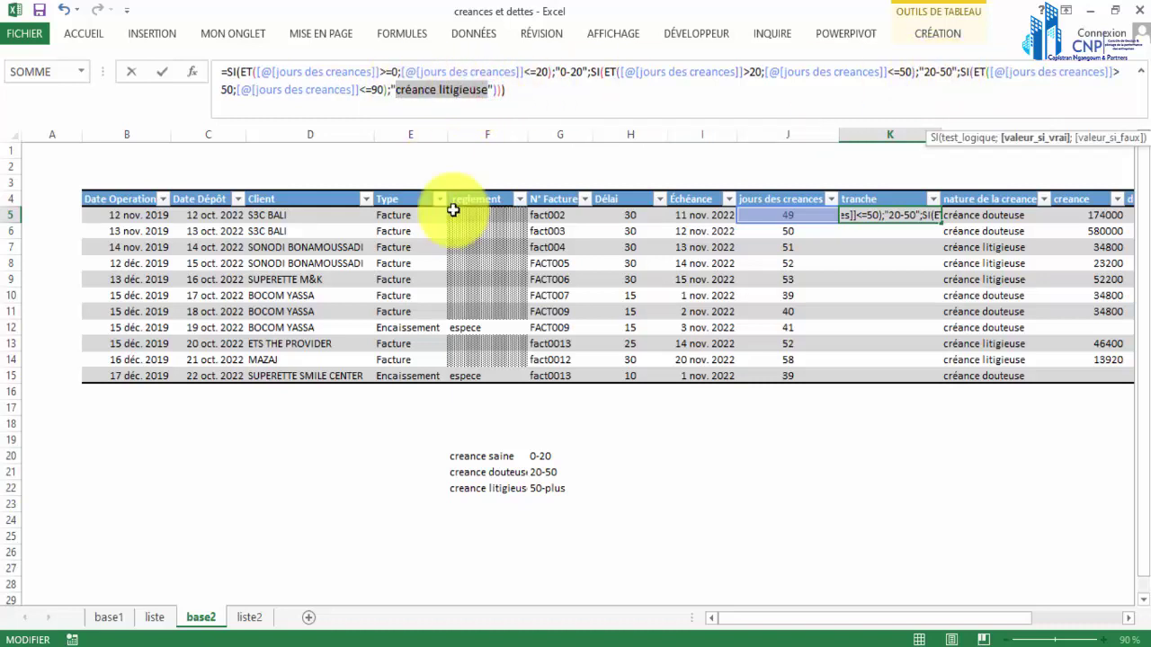
pyautogui.write('50')
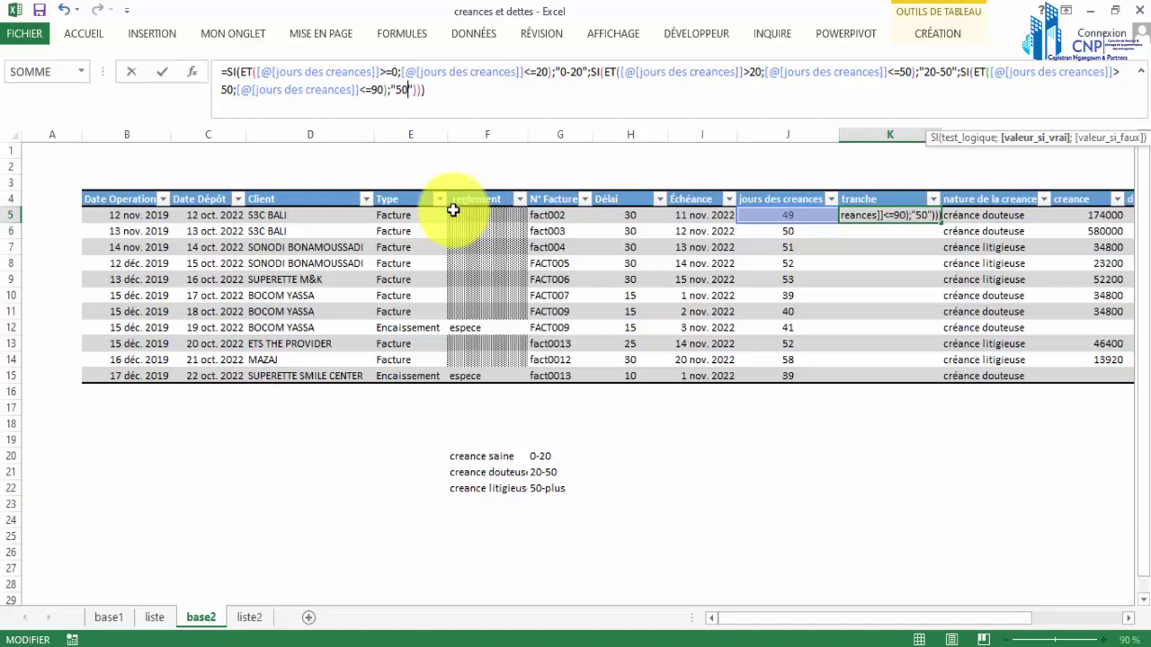
pyautogui.write('-plus')
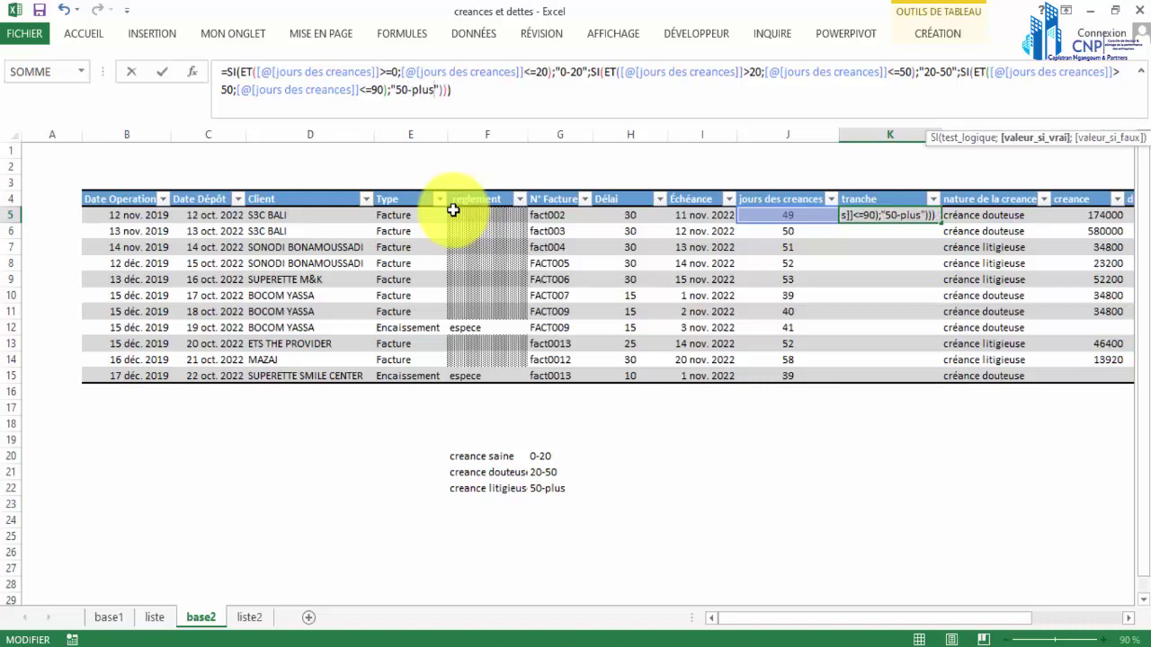
pyautogui.press('Return')
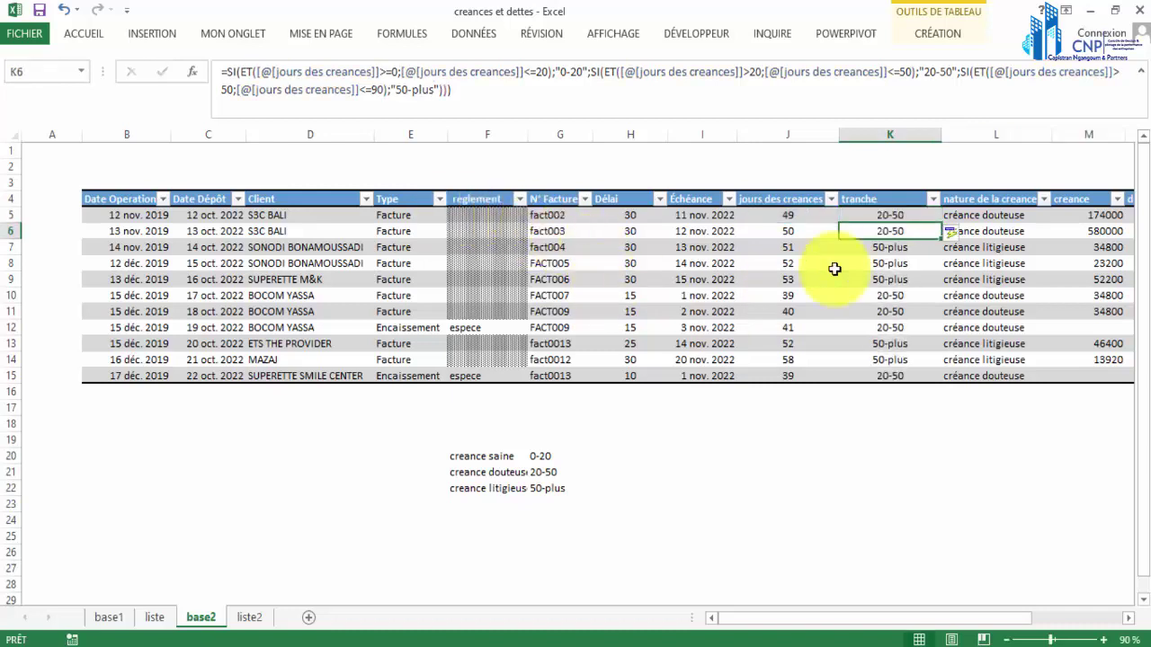
# Step: Center the tranche column's header and values horizontally
pyautogui.click(884, 197)
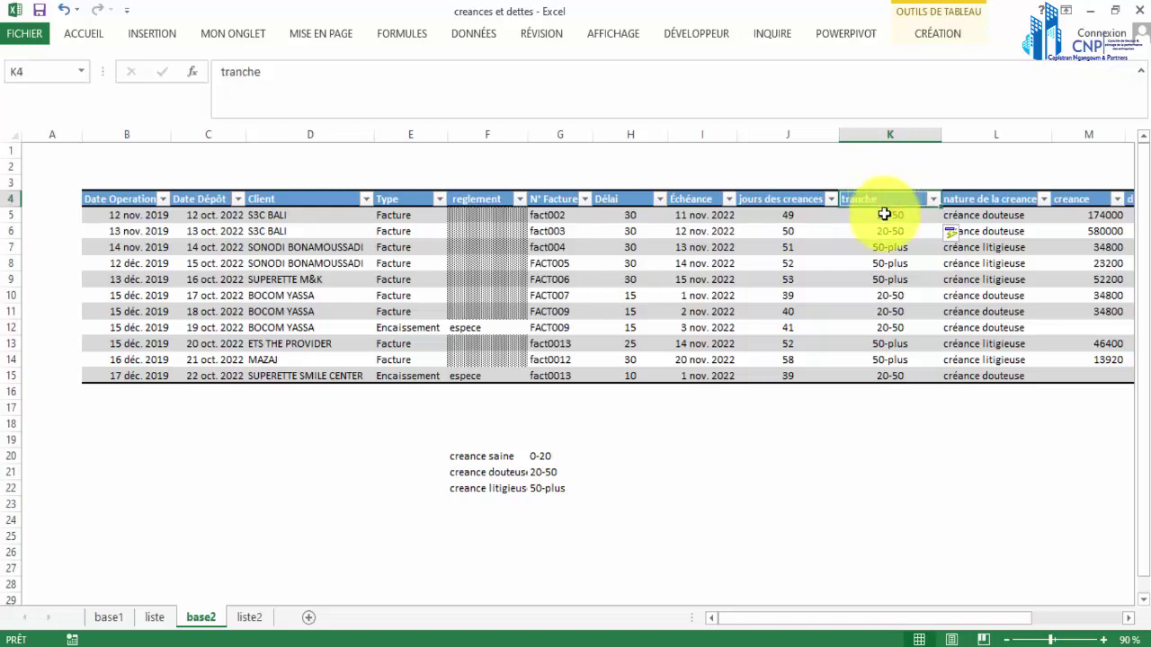
pyautogui.moveTo(885, 215); pyautogui.dragTo(888, 377)
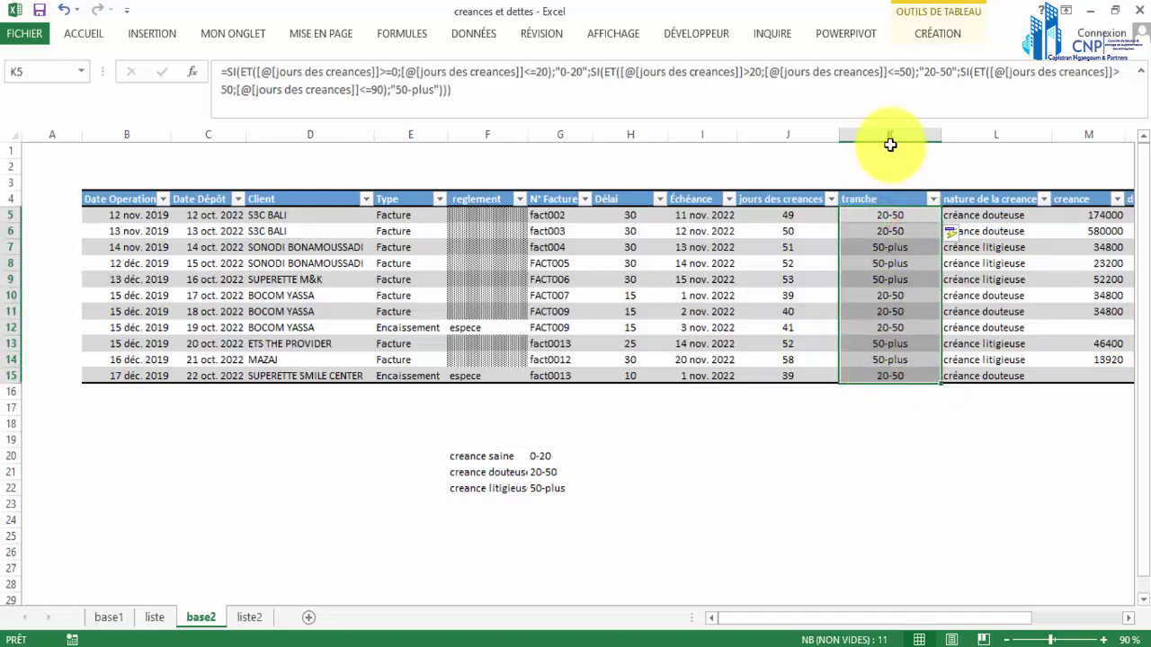
pyautogui.click(879, 188)
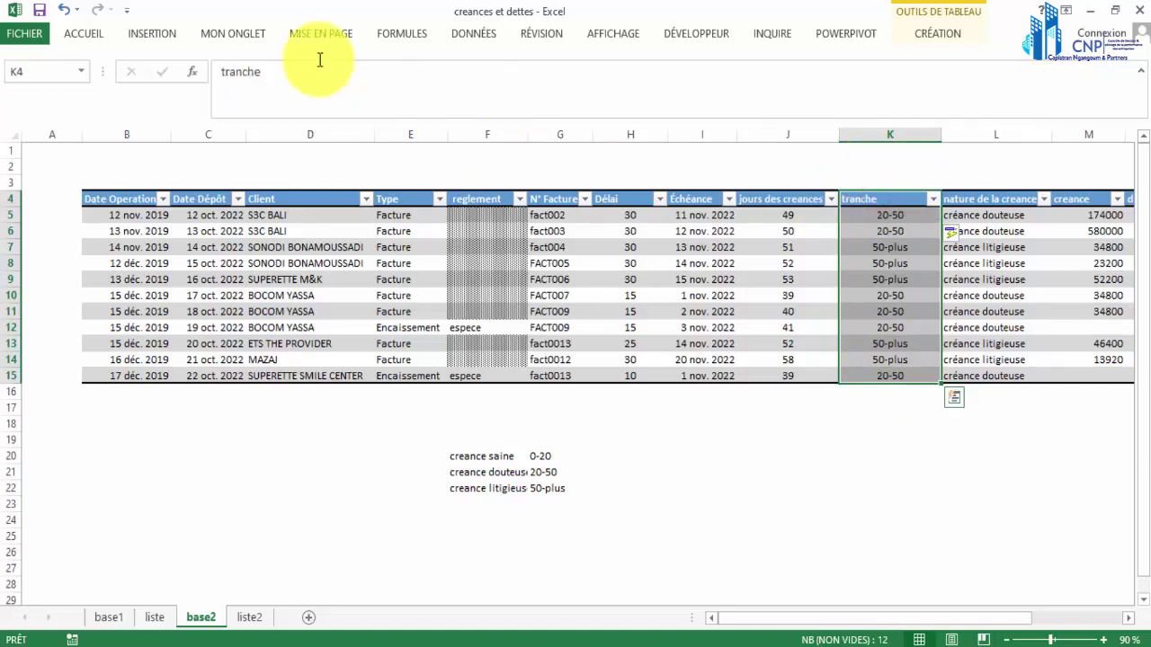
pyautogui.click(81, 38)
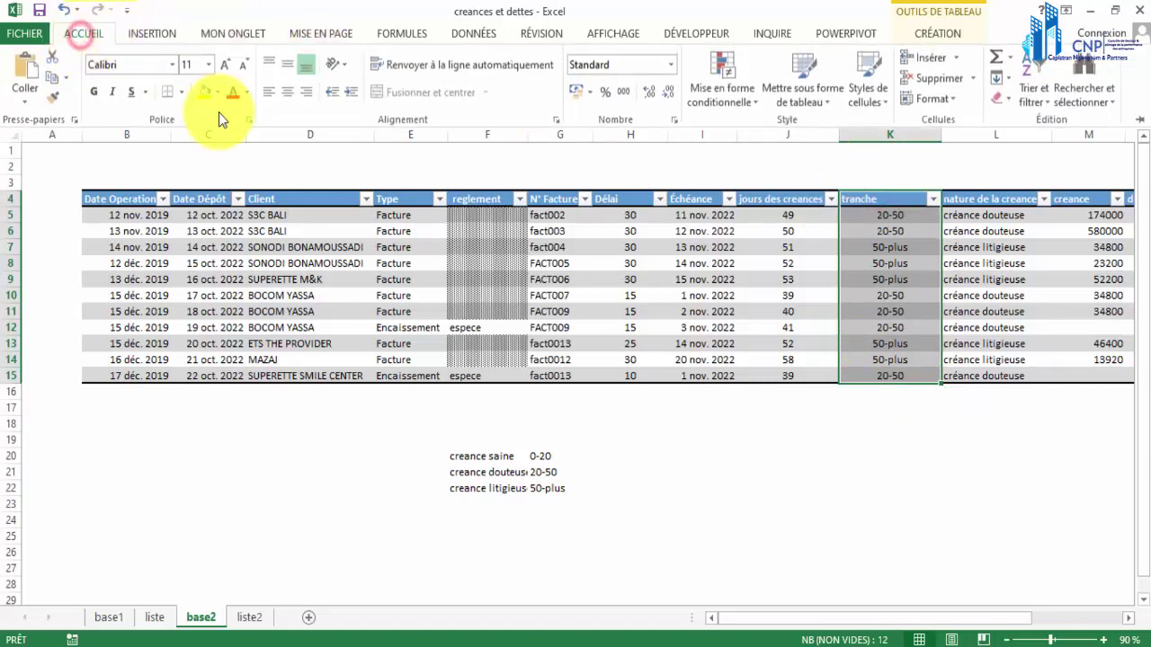
pyautogui.click(283, 95)
pyautogui.click(820, 251)
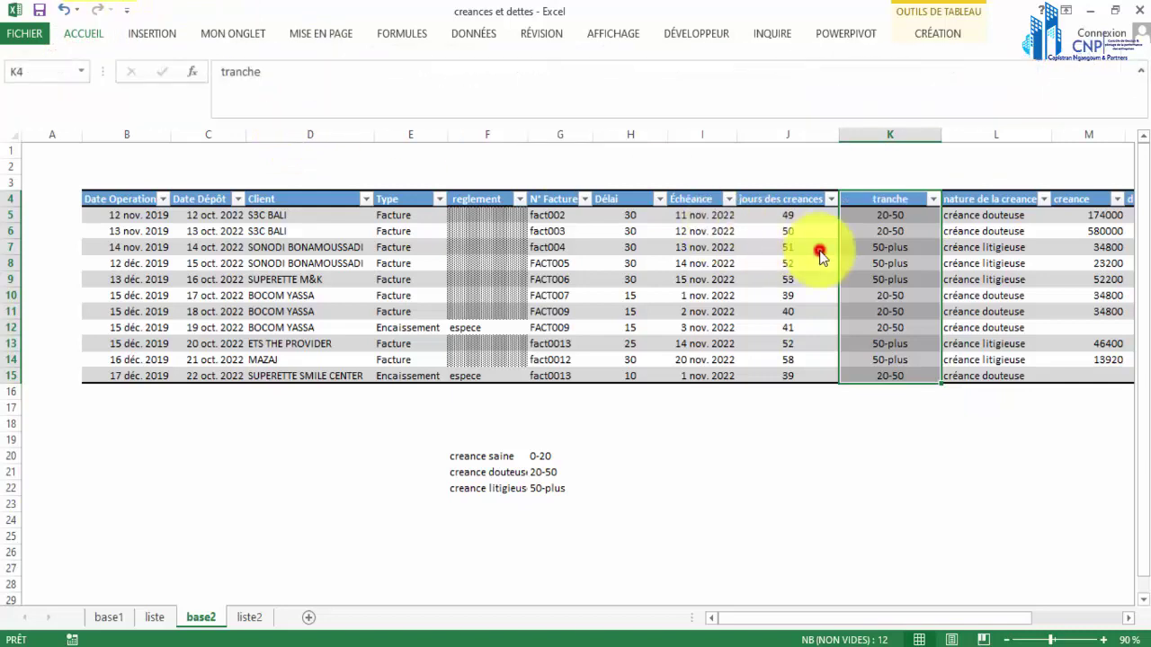
# Step: Review the first row's formulas for tranche, nature de la creance and jours des creances
pyautogui.click(920, 213)
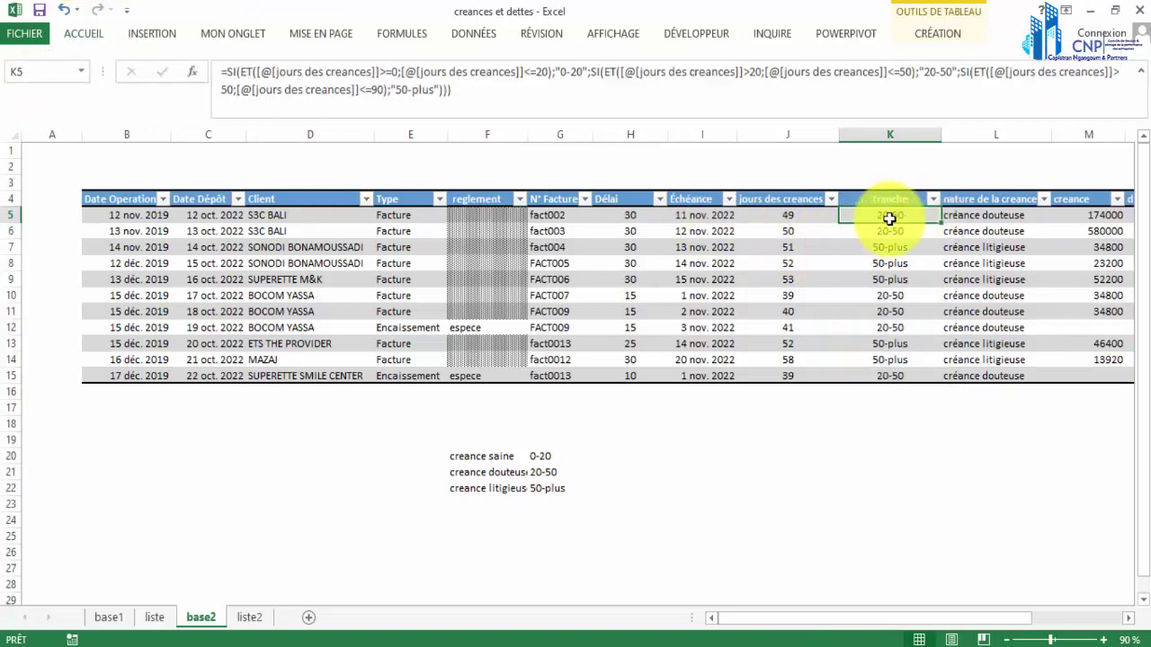
pyautogui.click(964, 218)
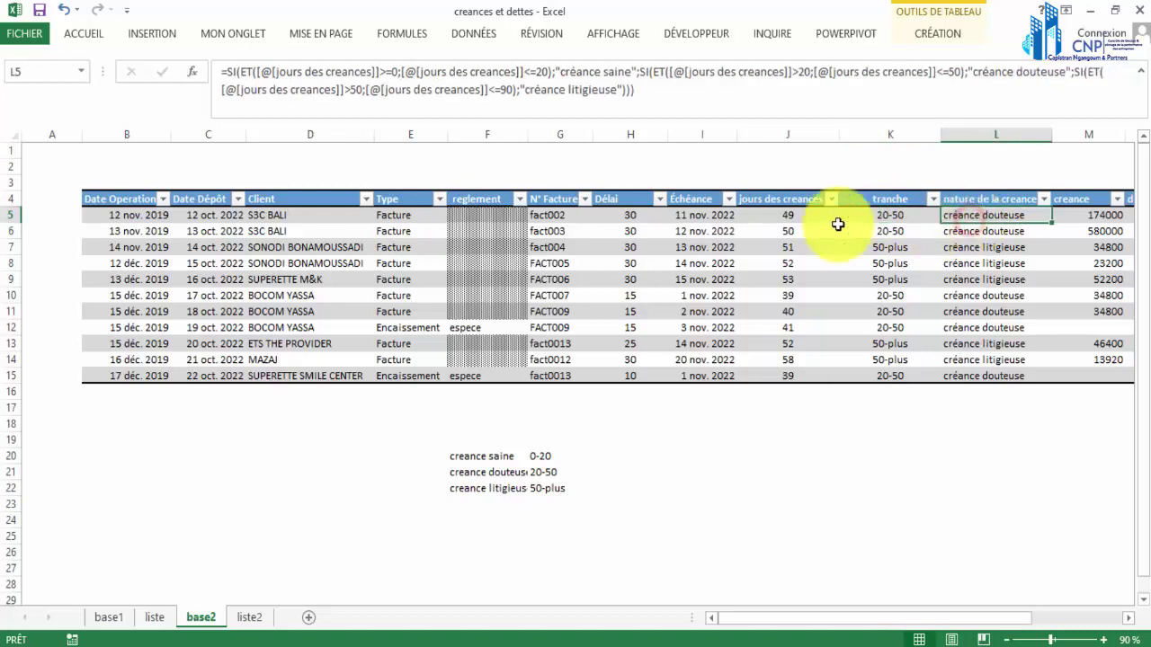
pyautogui.click(798, 216)
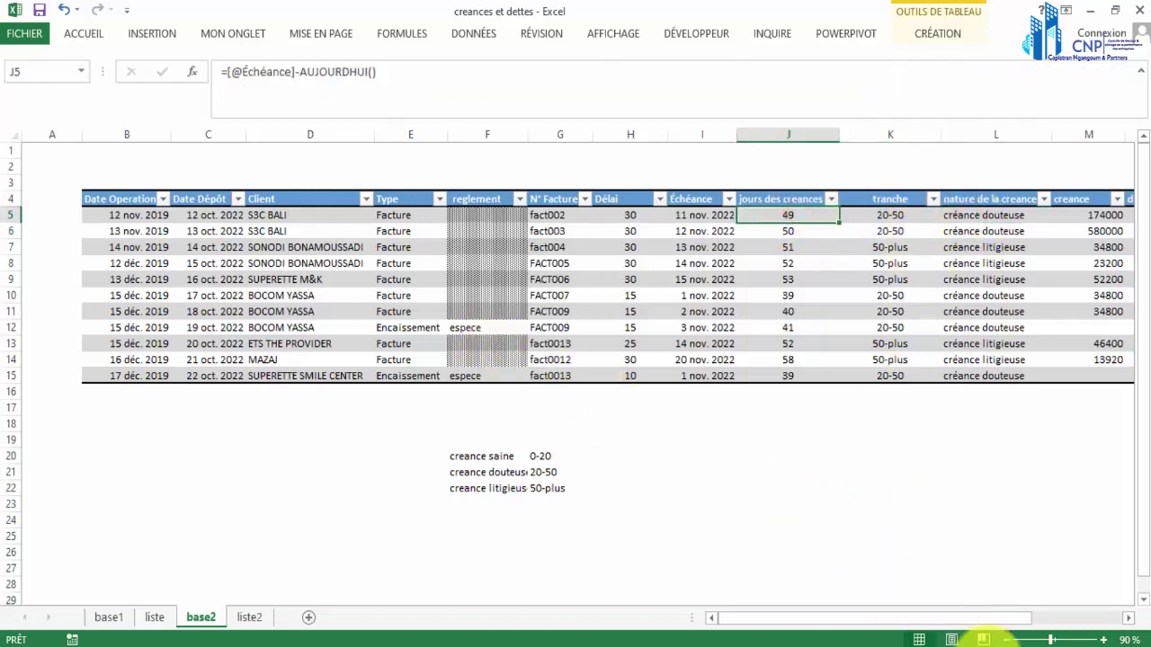
# Step: Start a SOMME.SI.ENS formula in the first cell of the Solde column
pyautogui.moveTo(938, 621); pyautogui.dragTo(981, 617)
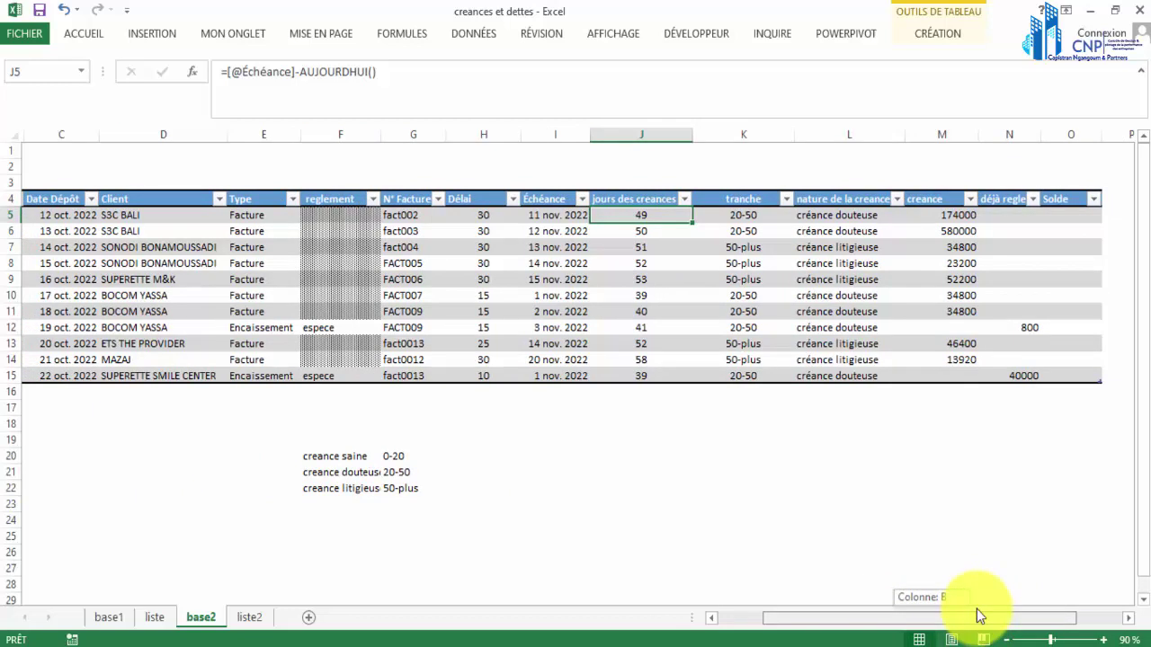
pyautogui.moveTo(979, 612); pyautogui.dragTo(1023, 608)
pyautogui.click(861, 216)
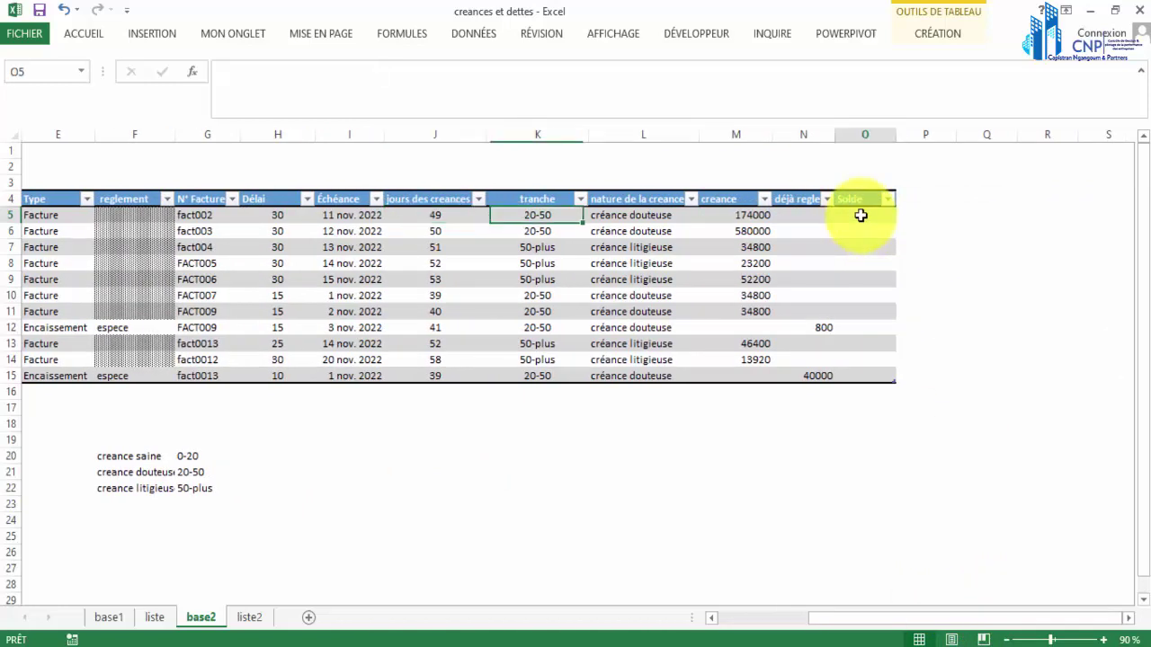
pyautogui.moveTo(860, 215); pyautogui.dragTo(855, 373)
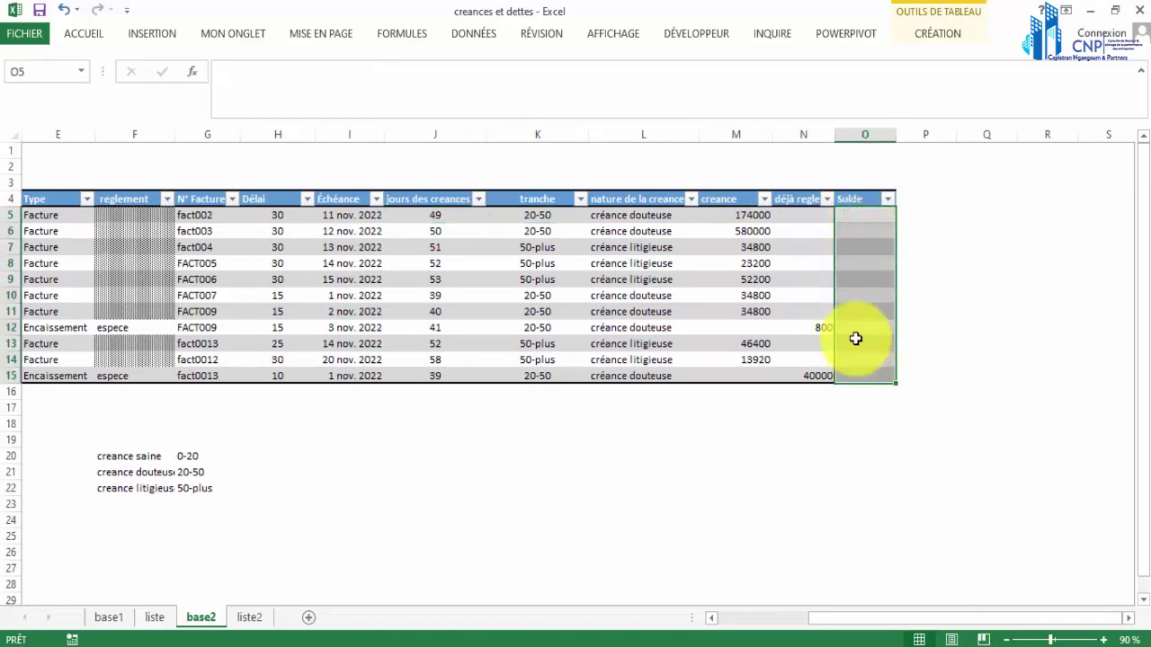
pyautogui.click(865, 216)
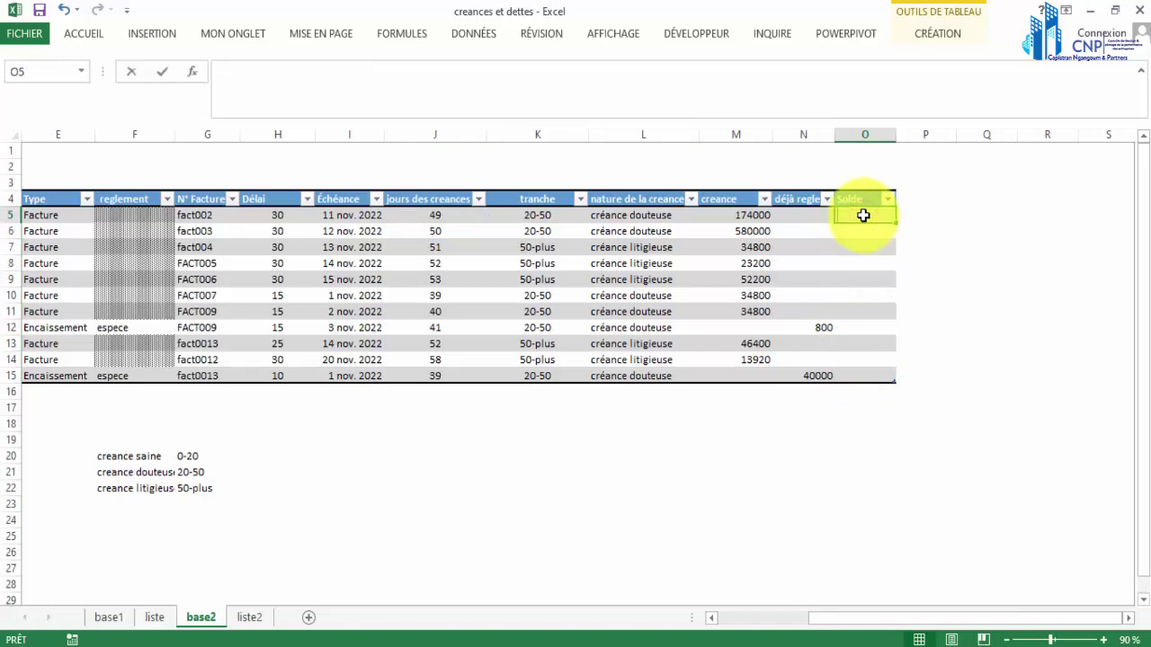
pyautogui.write('=som')
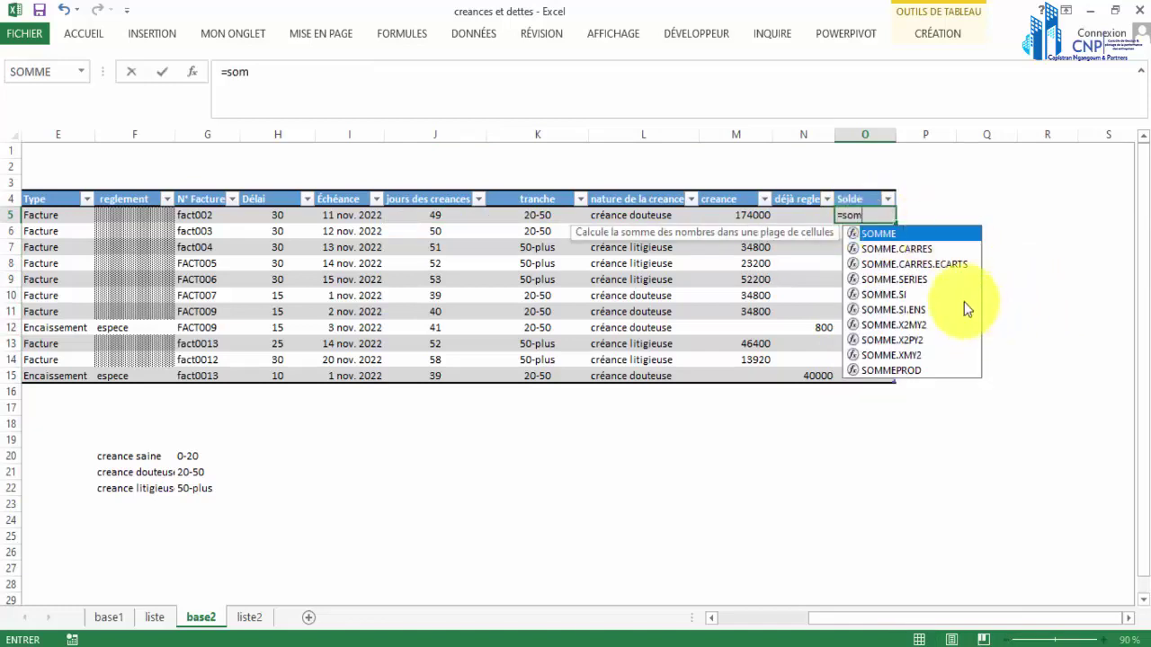
pyautogui.doubleClick(911, 309)
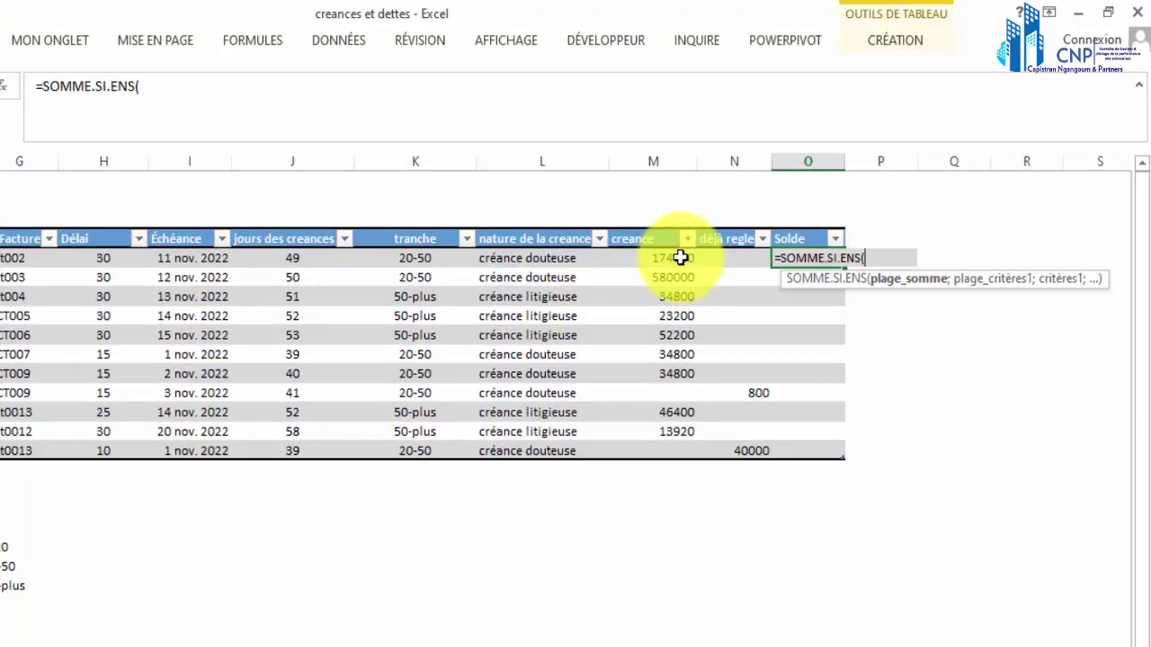
# Step: Set the SOMME.SI.ENS sum range to the expanding creance range $M$5:M5, with only its first reference absolute
pyautogui.click(681, 259)
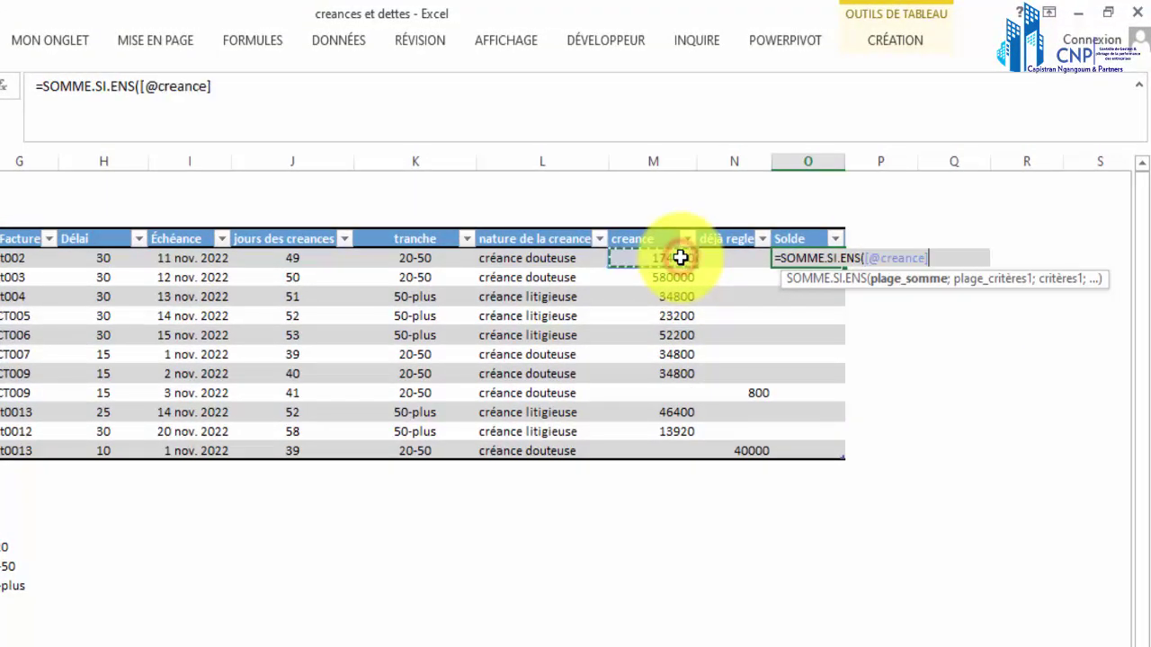
pyautogui.moveTo(681, 259)
pyautogui.mouseDown()
pyautogui.moveTo(675, 447)
pyautogui.moveTo(665, 250)
pyautogui.mouseUp()
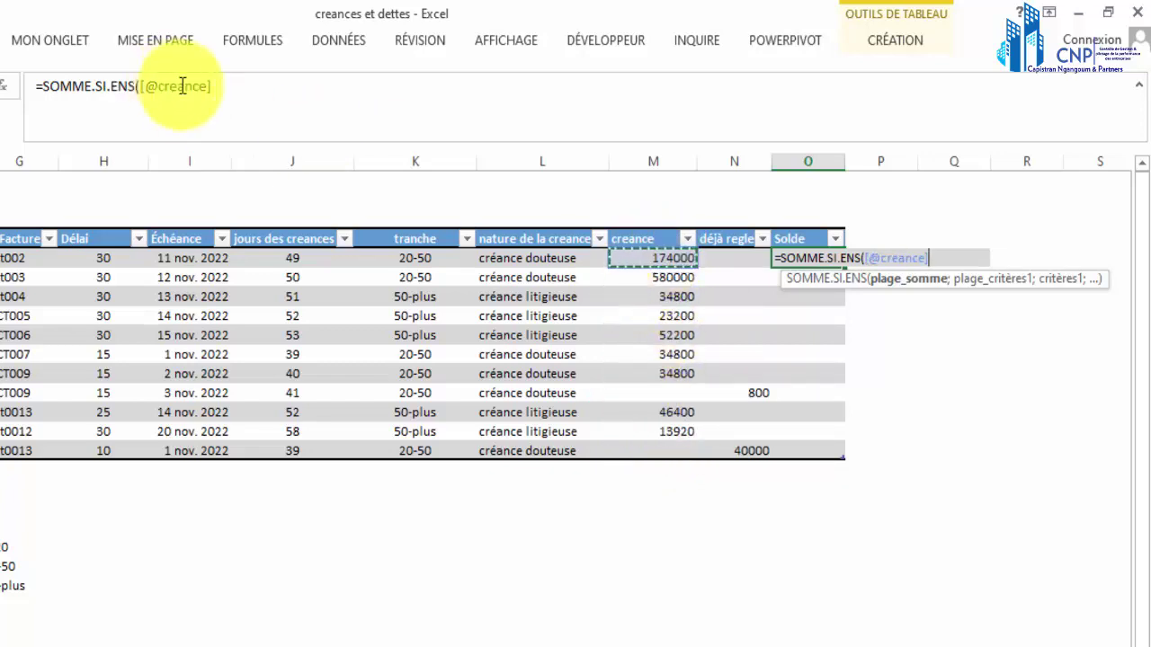
pyautogui.moveTo(219, 87); pyautogui.dragTo(142, 85)
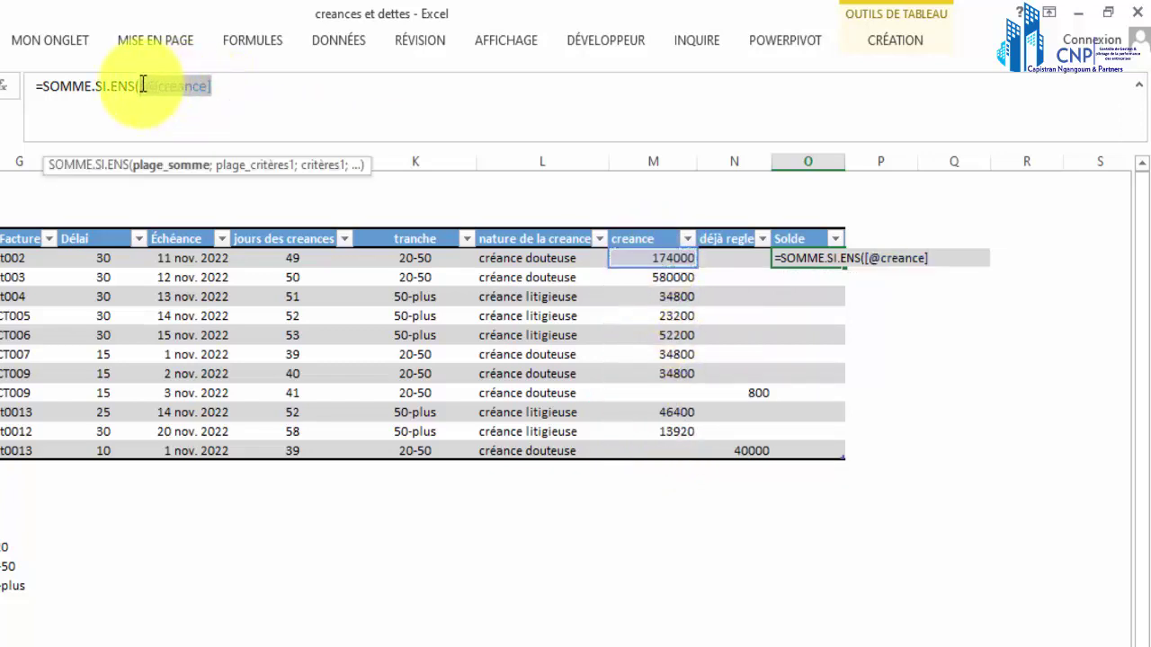
pyautogui.write('M5:')
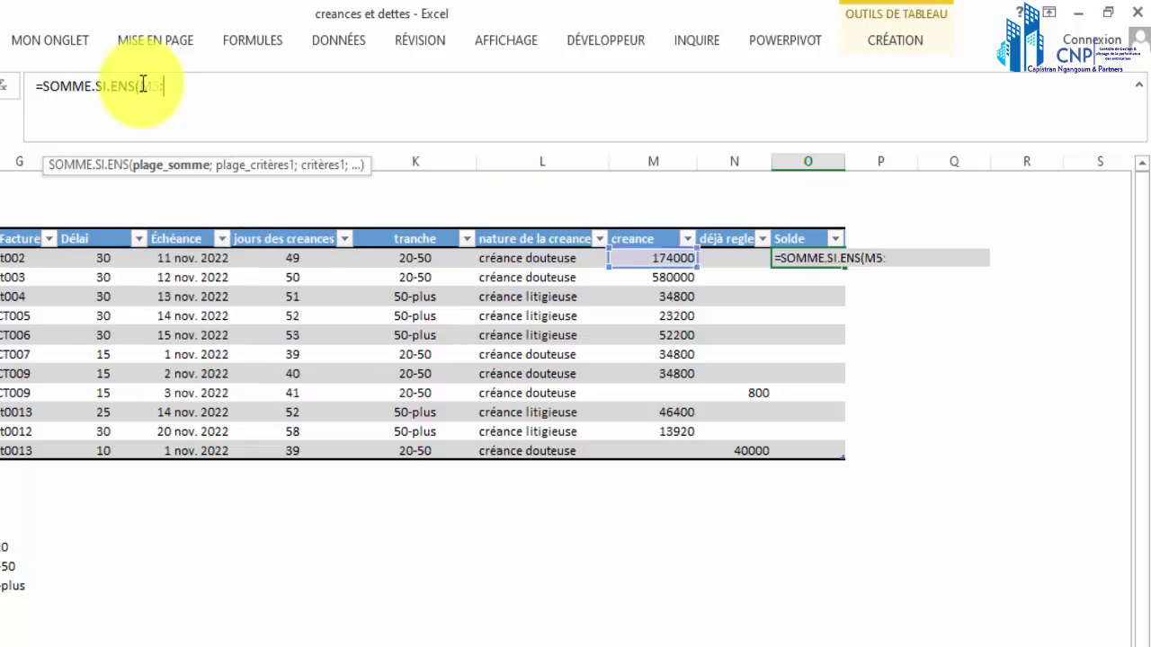
pyautogui.write('M5')
pyautogui.click(140, 84)
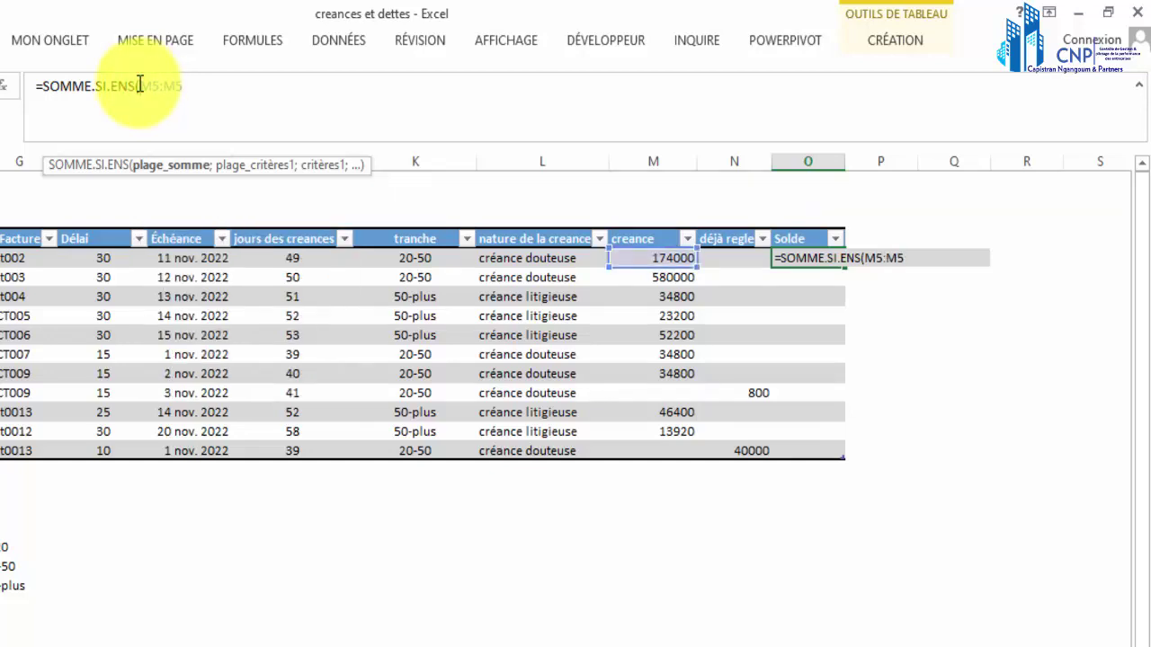
pyautogui.press('F3')
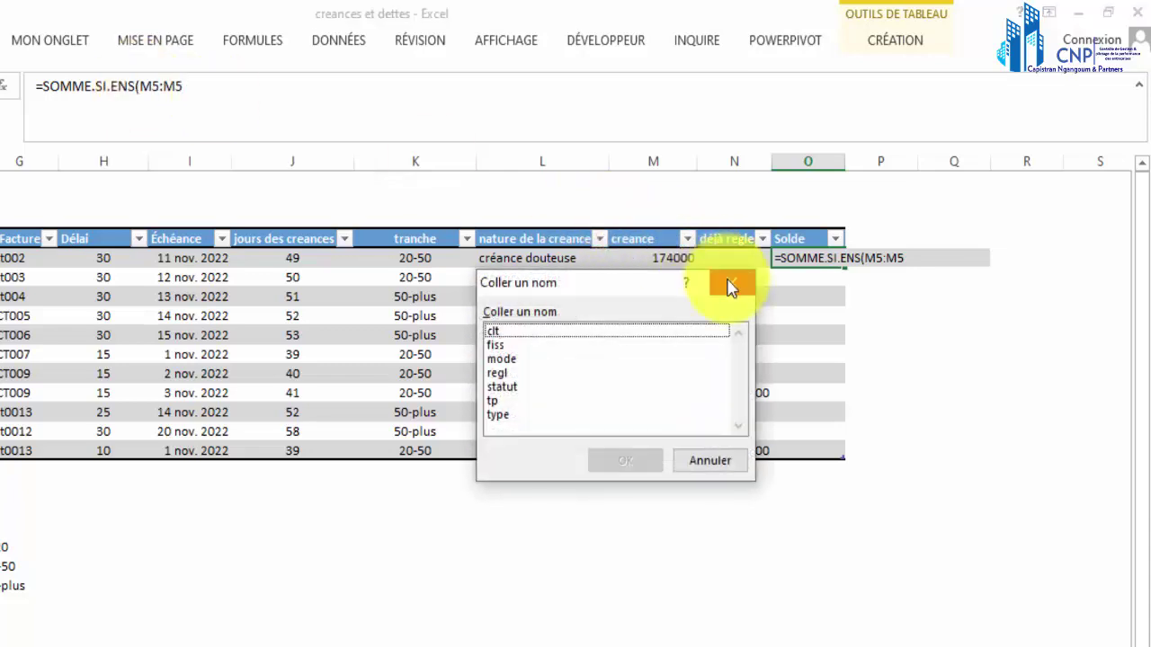
pyautogui.click(730, 286)
pyautogui.press('F4')
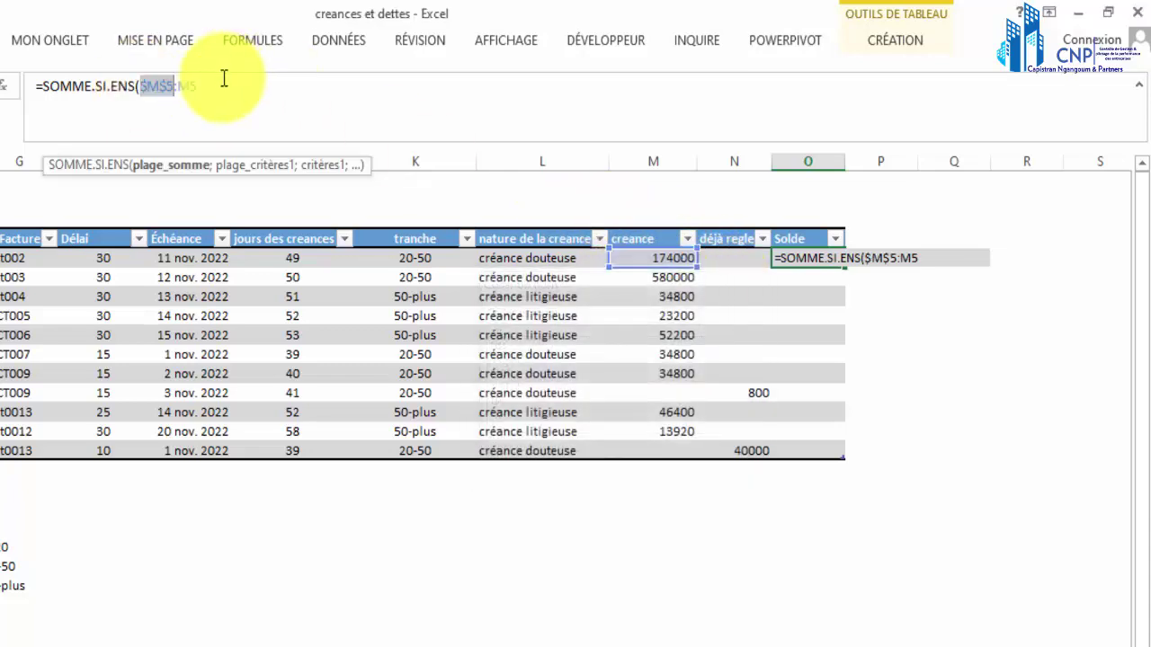
pyautogui.click(210, 90)
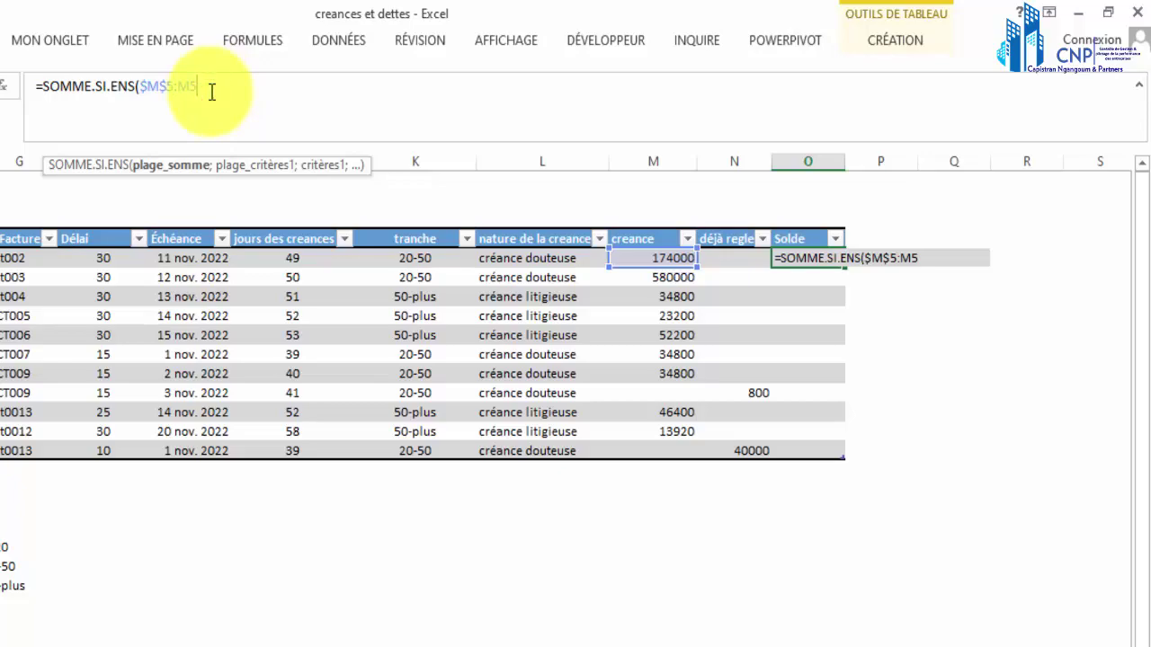
# Step: Add the expanding Type range $E$5:E5 as the first criteria range of the Solde formula
pyautogui.write(';')
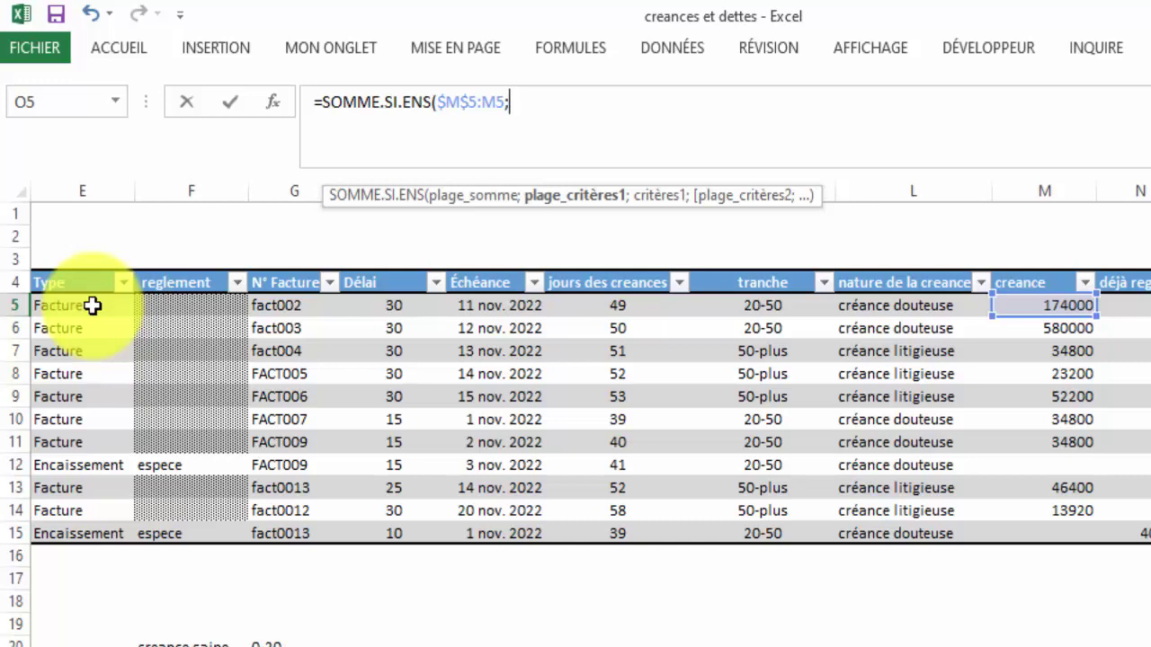
pyautogui.write('E5')
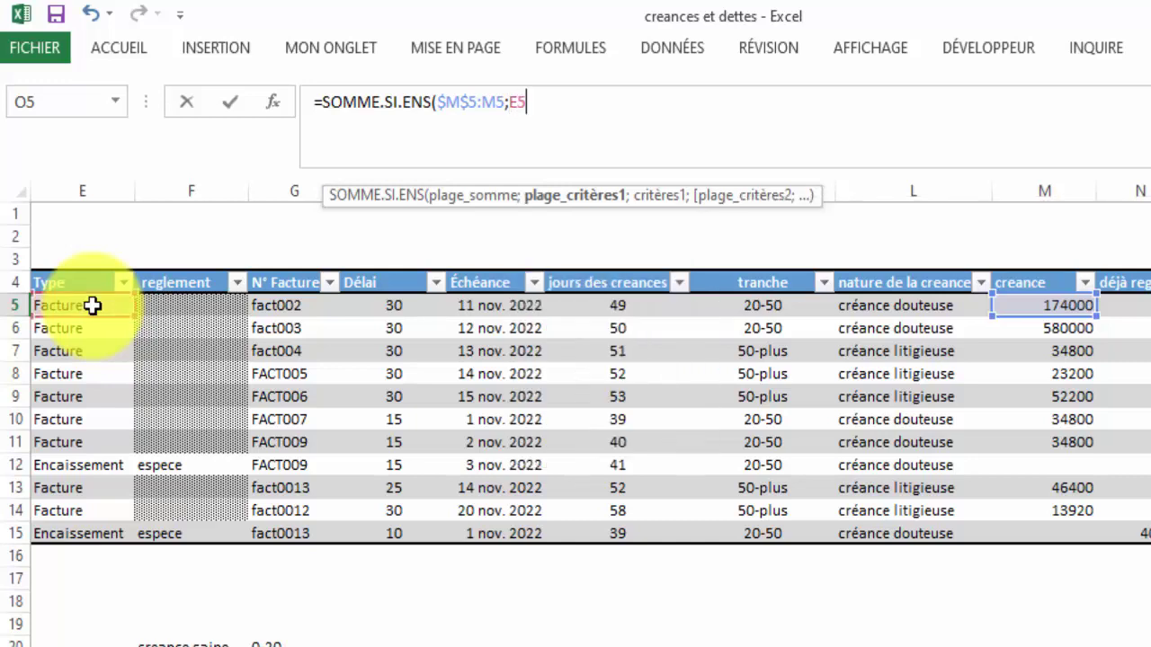
pyautogui.write(';')
pyautogui.press('BackSpace')
pyautogui.write(':E5')
pyautogui.click(519, 99)
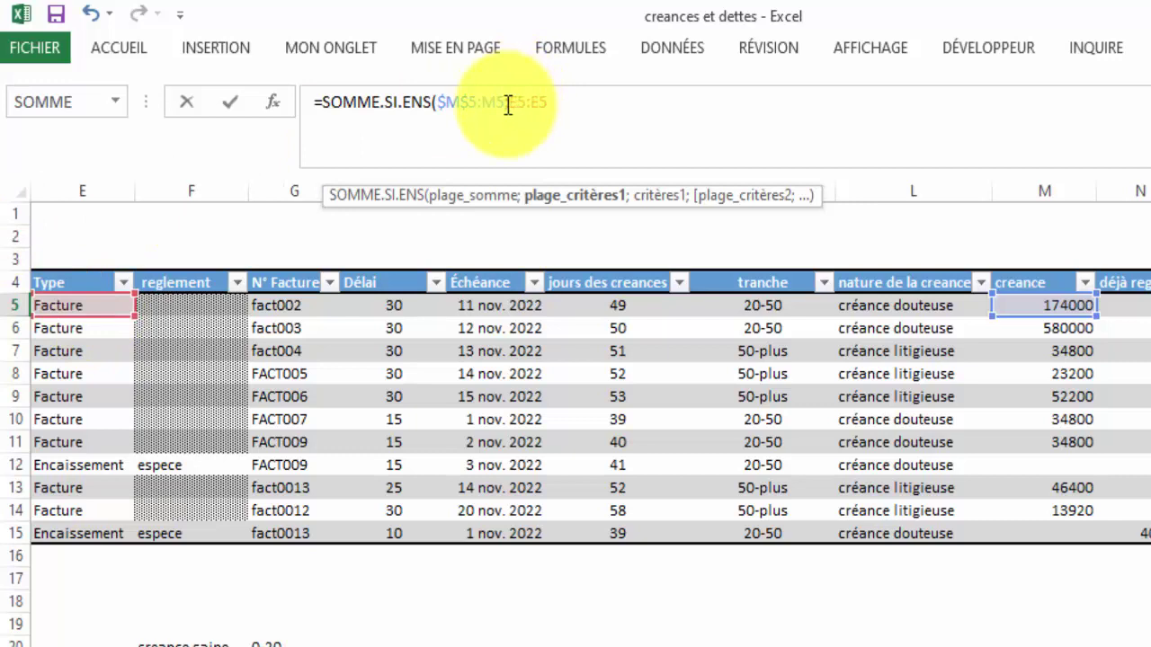
pyautogui.click(511, 104)
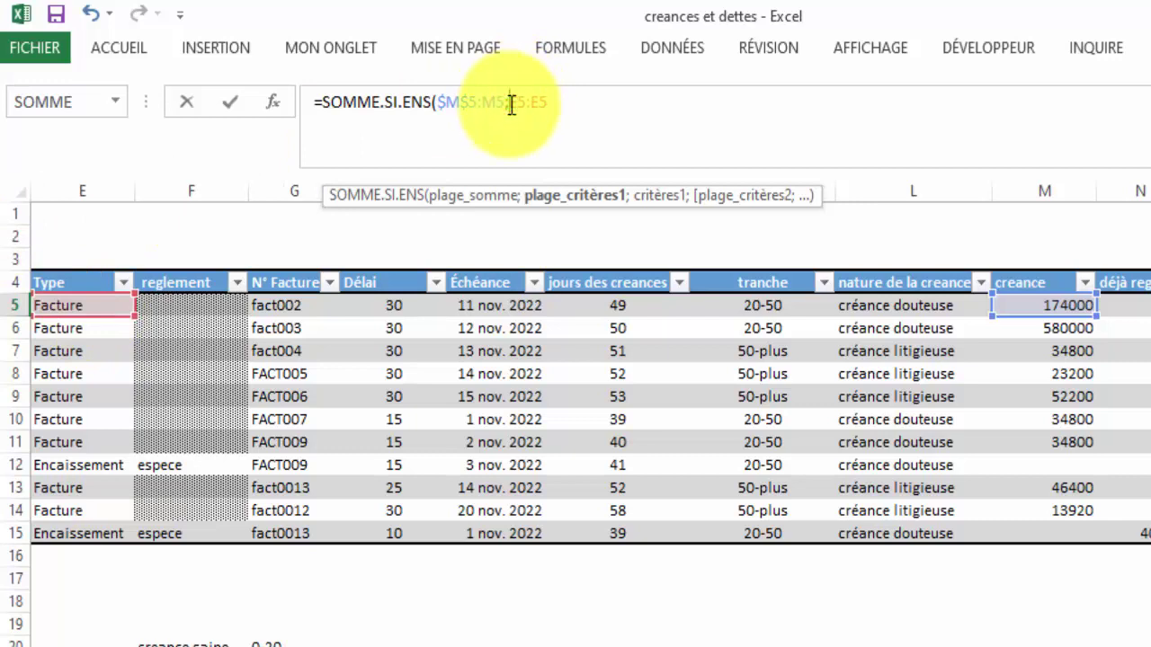
pyautogui.press('F4')
pyautogui.click(584, 102)
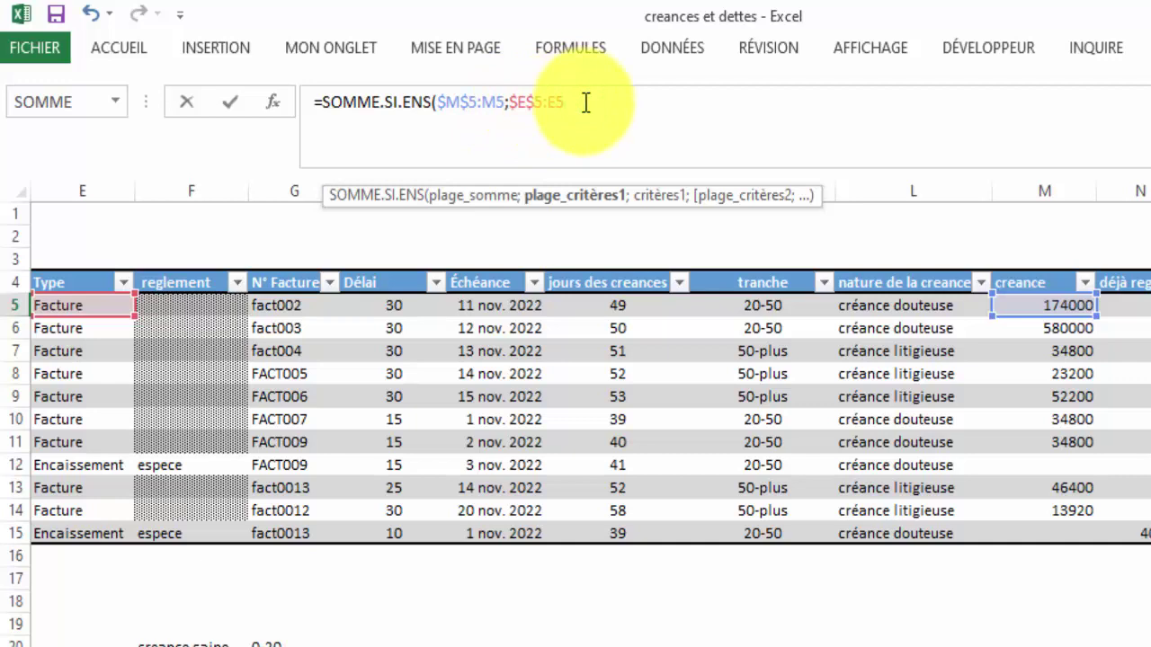
# Step: Add "Facture" as the first criterion and the expanding N° Facture range $G$5:G5 as the second criteria range of the Solde formula
pyautogui.write(';"Facture')
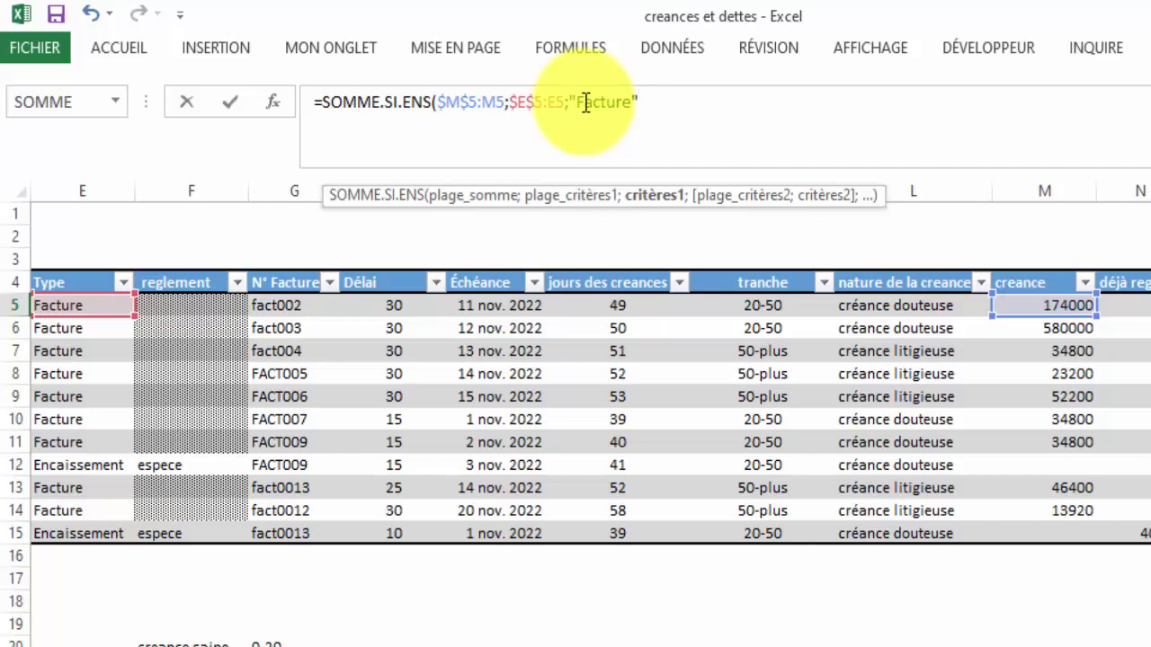
pyautogui.write(';')
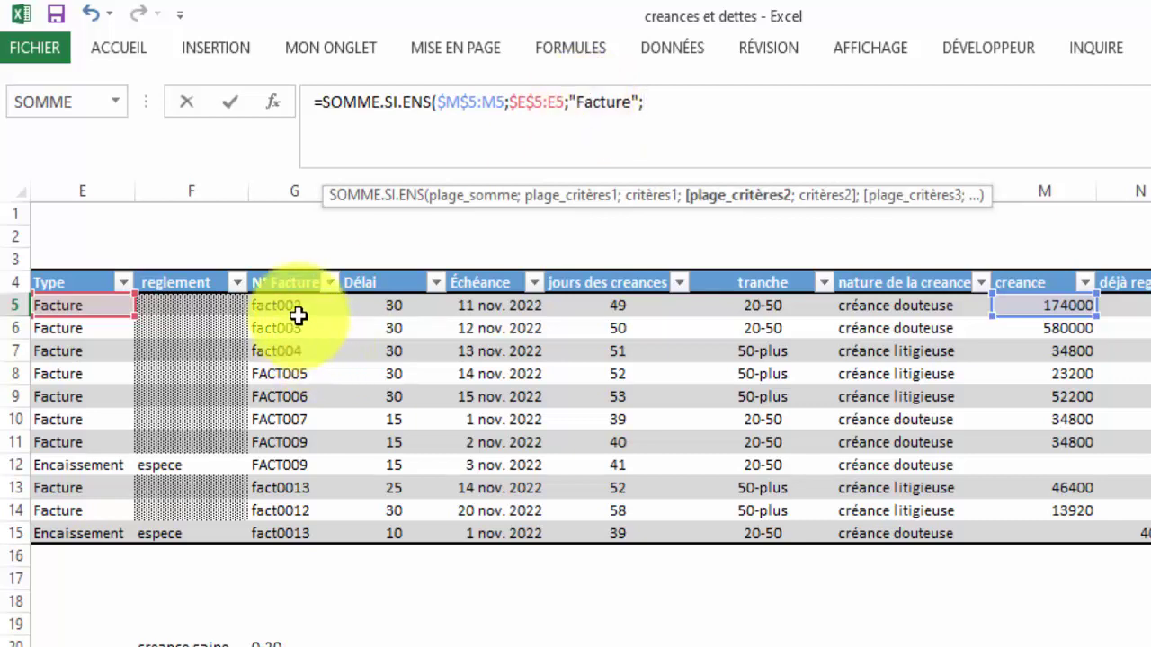
pyautogui.write('G5')
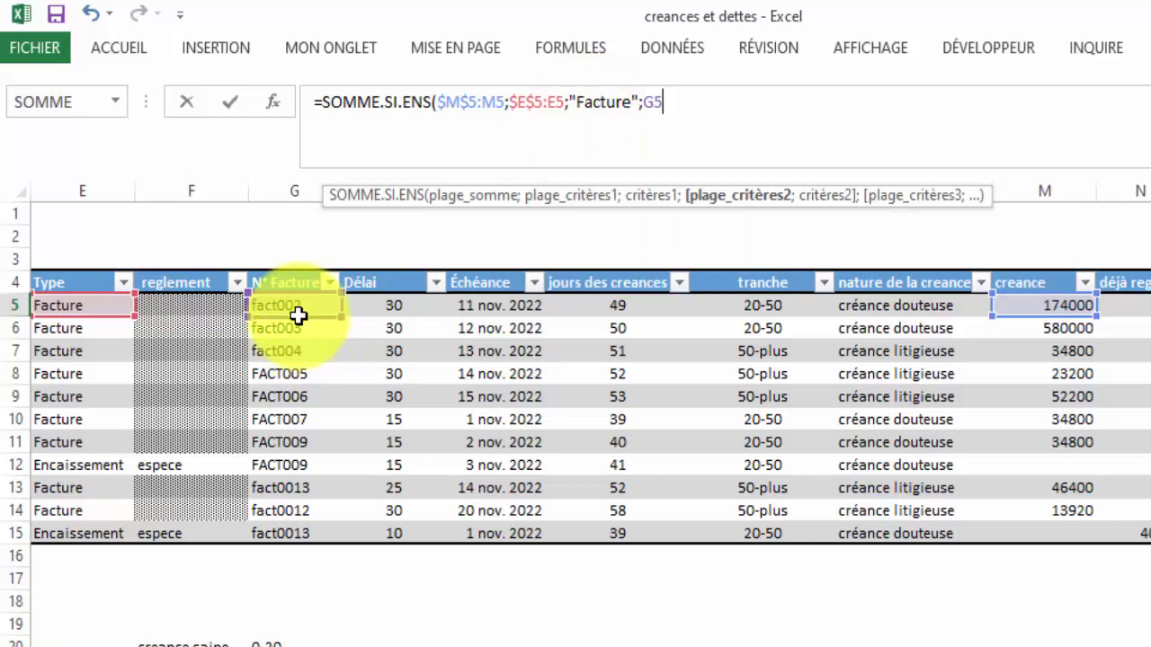
pyautogui.write(':G5')
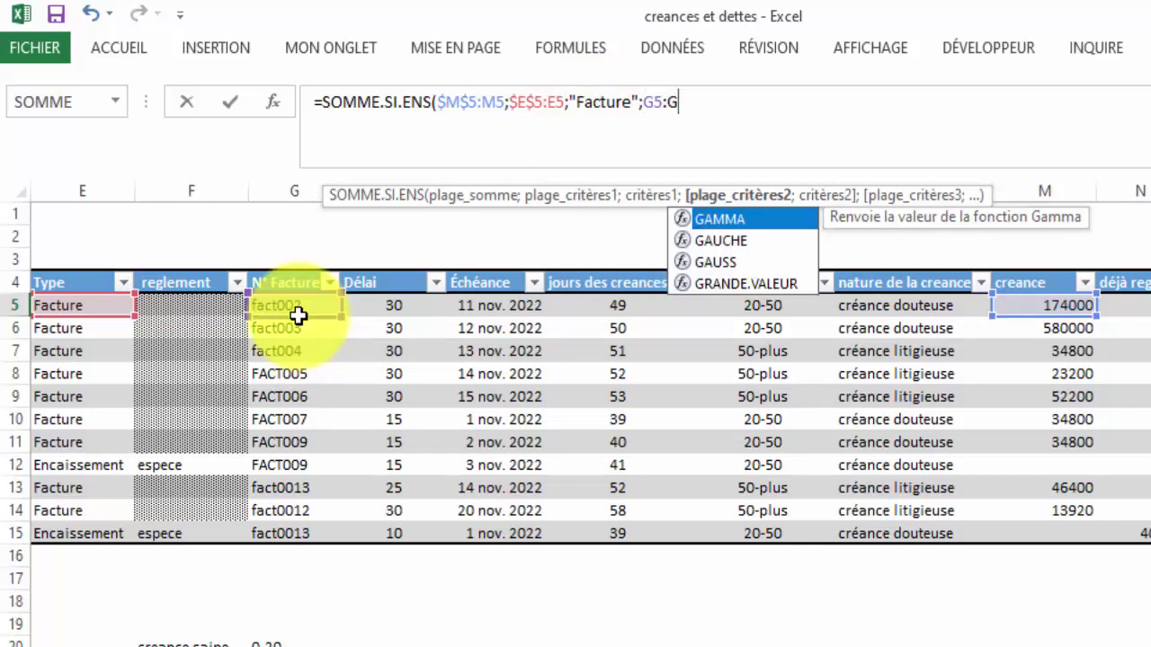
pyautogui.keyDown('shift'); pyautogui.click(646, 102); pyautogui.keyUp('shift')
pyautogui.moveTo(646, 101); pyautogui.dragTo(664, 102)
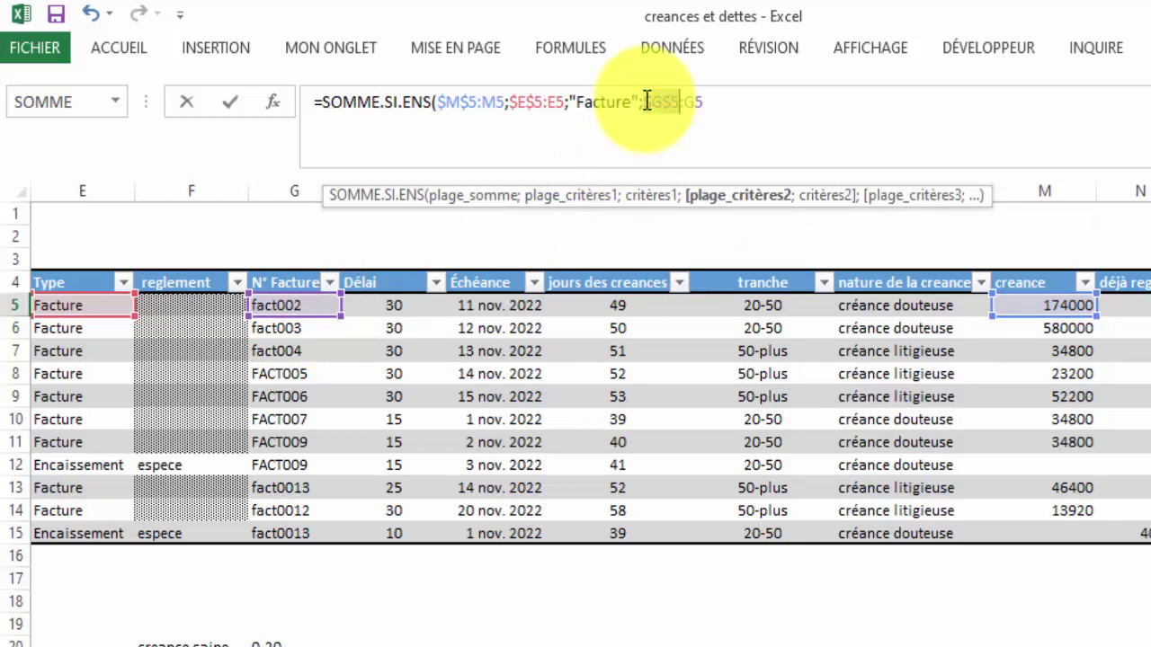
pyautogui.press('F4')
pyautogui.click(715, 101)
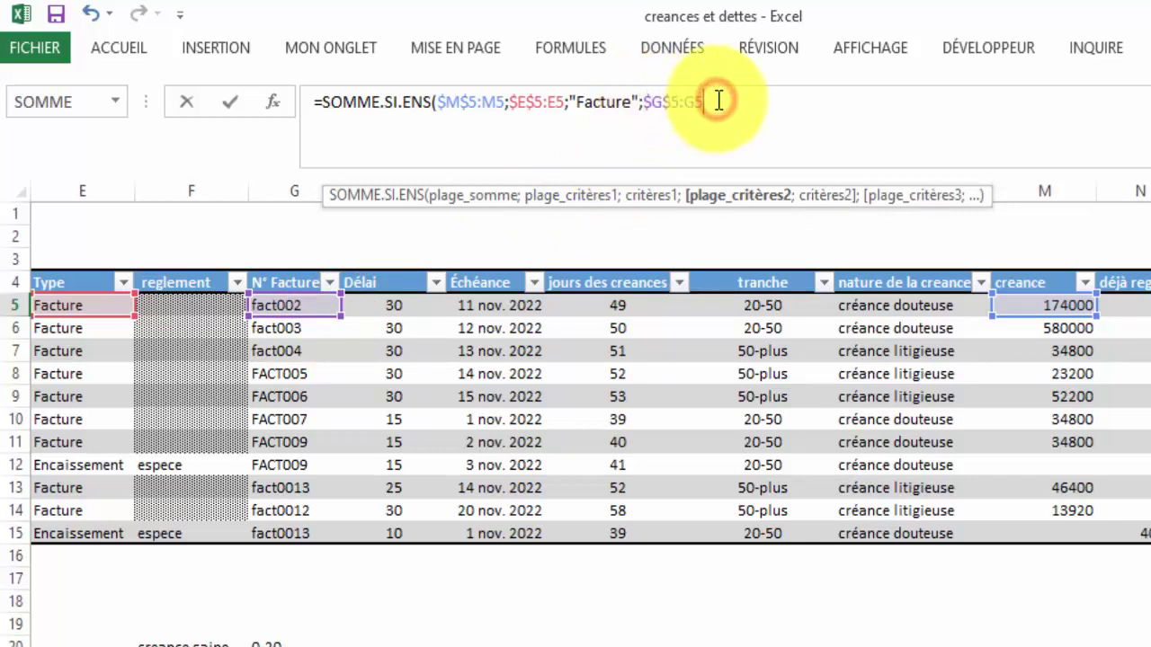
# Step: Complete the first SOMME.SI.ENS with criterion G5, then subtract a SOMME over the expanding déjà regle range $N$5:N5
pyautogui.write(';')
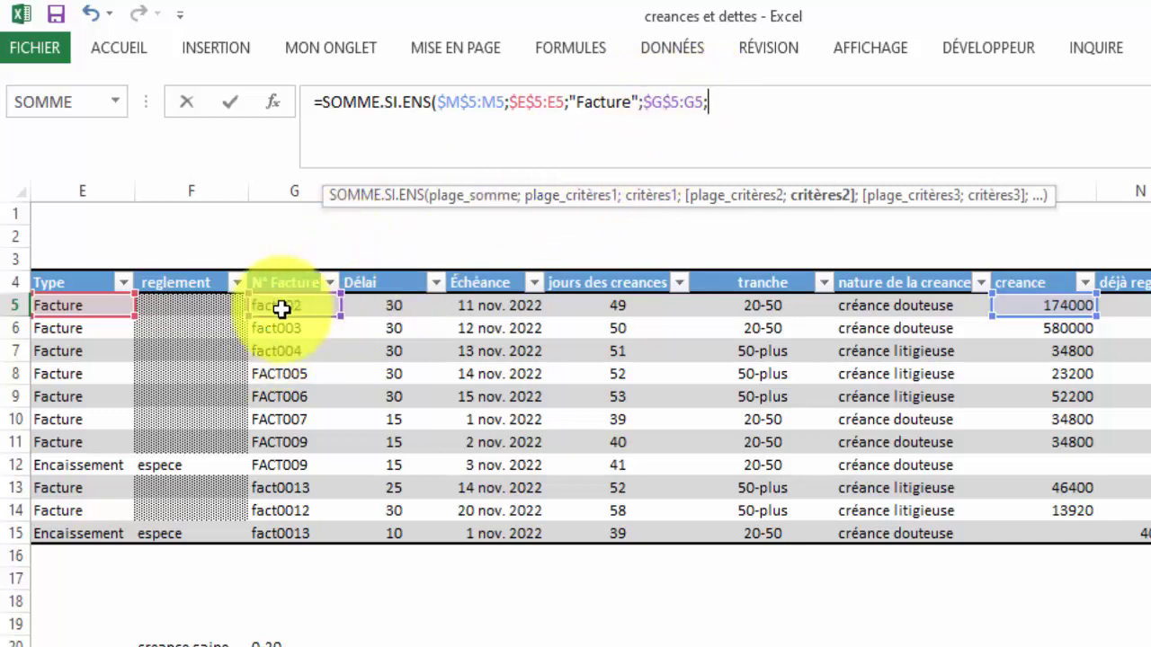
pyautogui.write('G5)-')
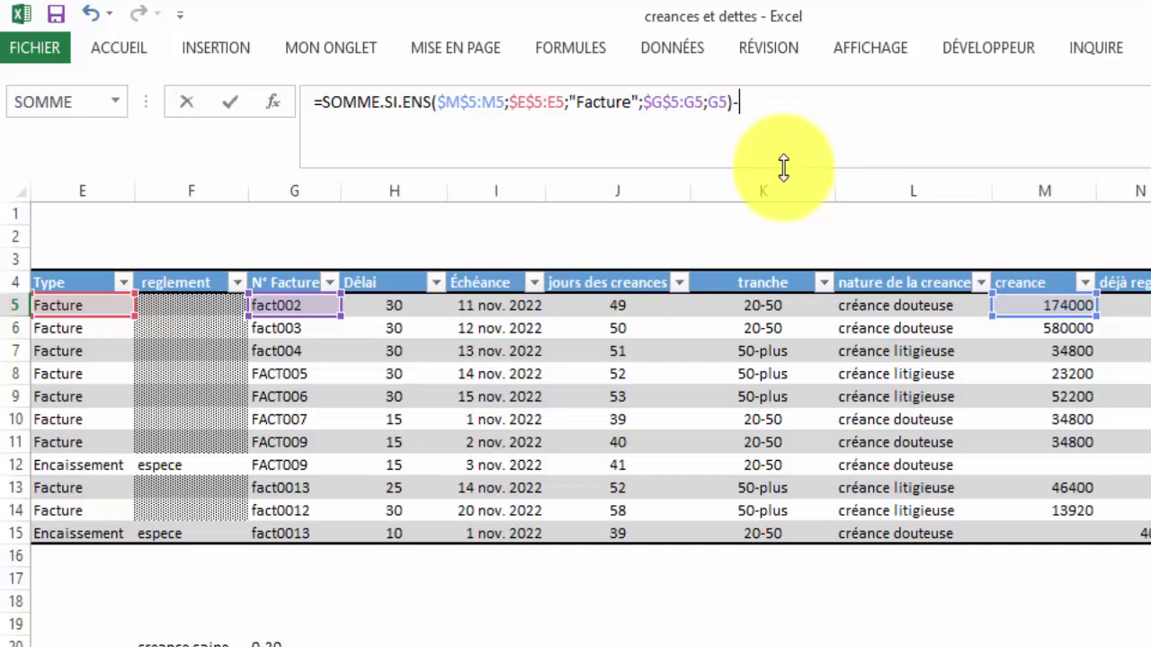
pyautogui.write('om')
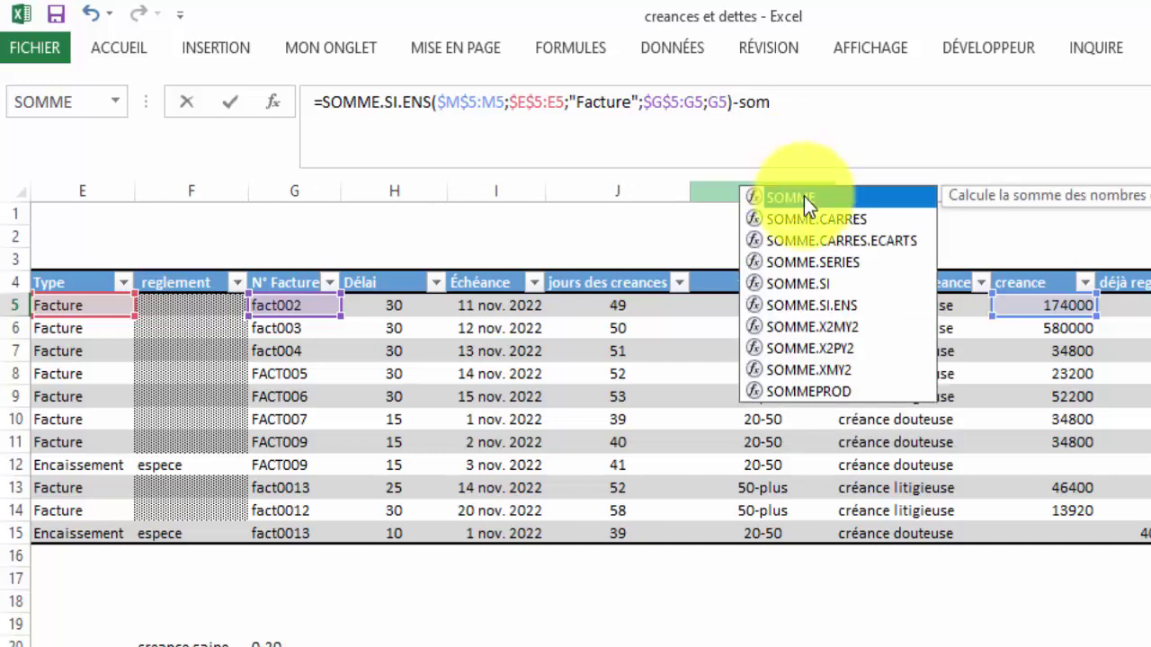
pyautogui.doubleClick(807, 200)
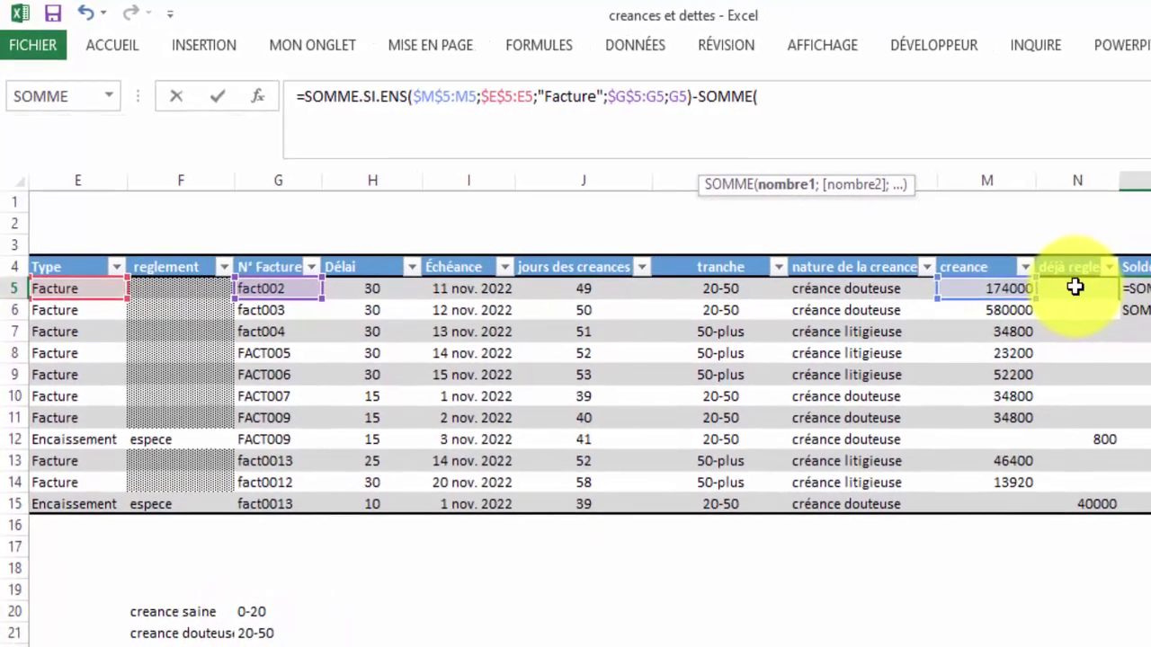
pyautogui.write('N5')
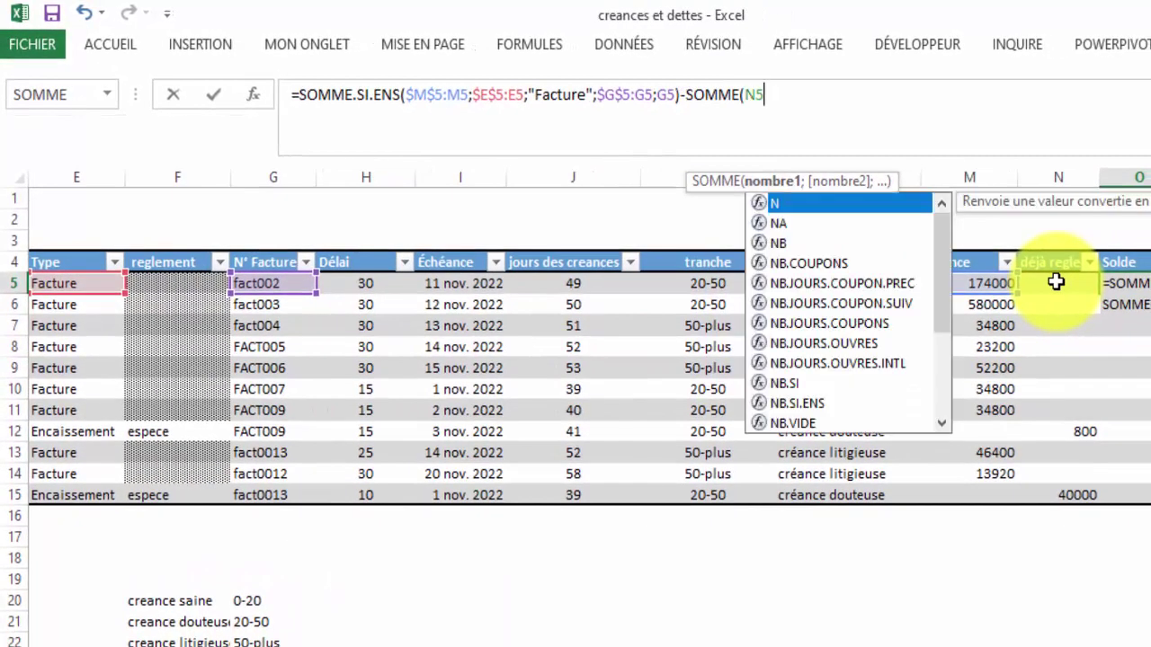
pyautogui.write(':N5')
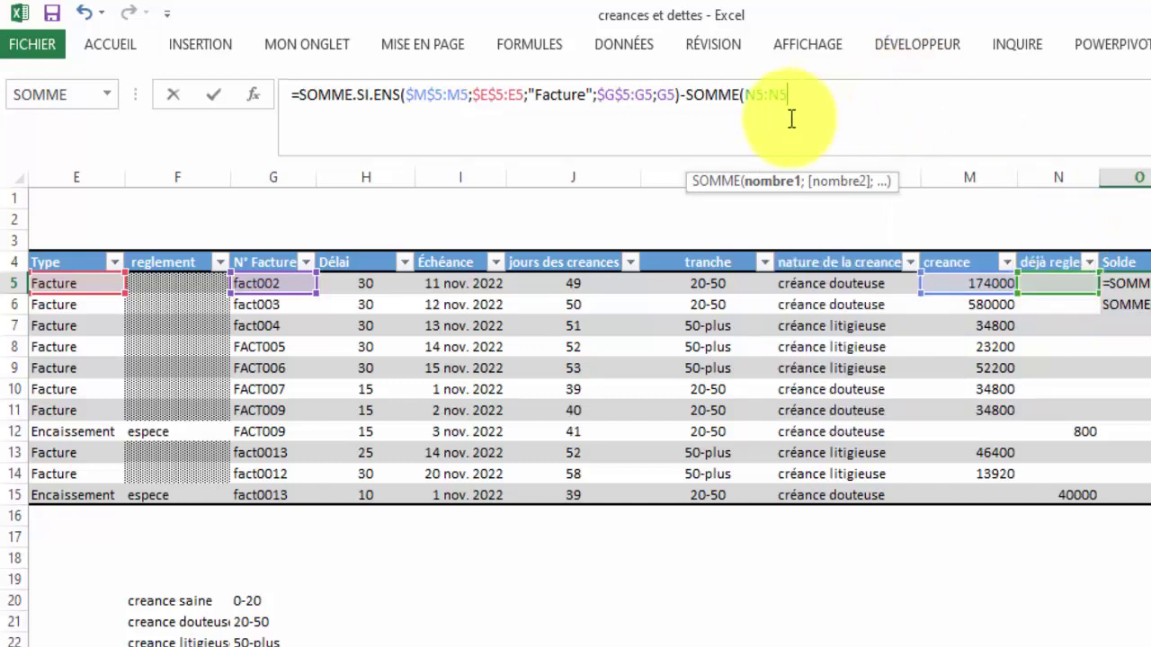
pyautogui.click(745, 95)
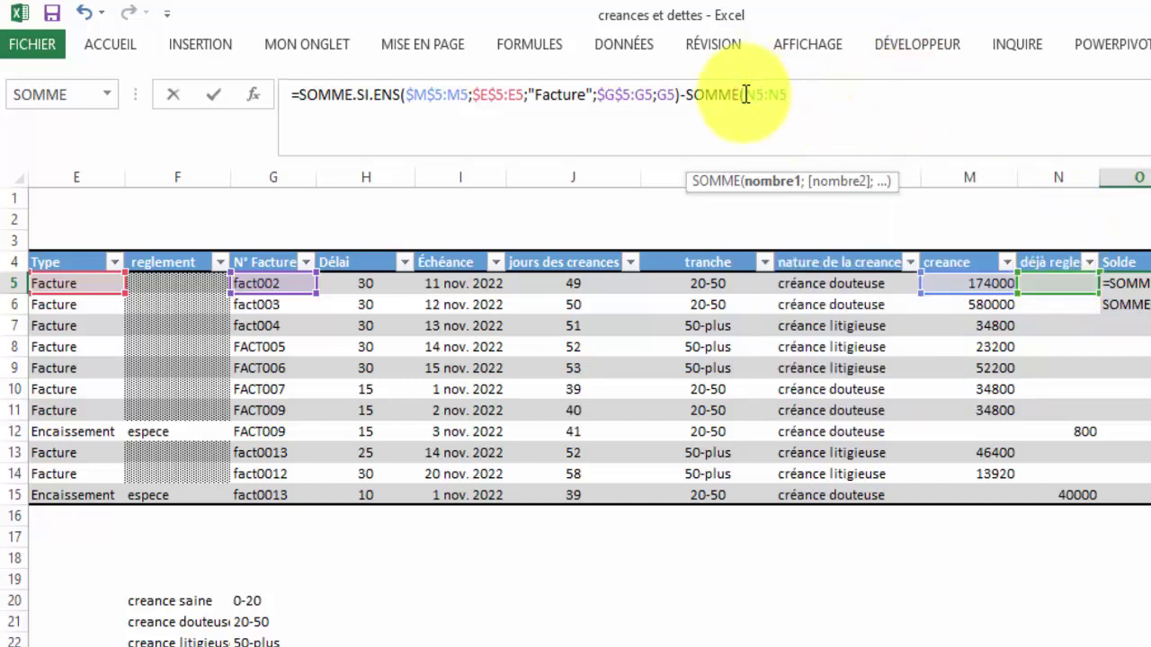
pyautogui.press('F4')
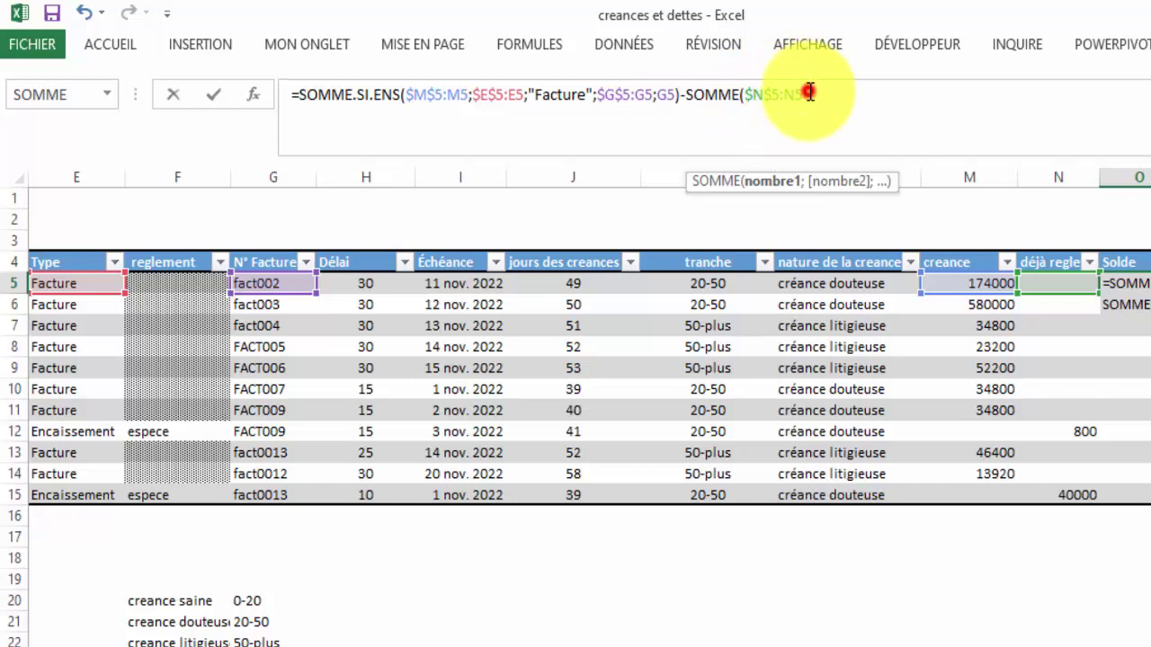
# Step: Add the expanding Type range $E$5:E5 and the criterion "Encaissement" to the subtracted sum
pyautogui.write(';')
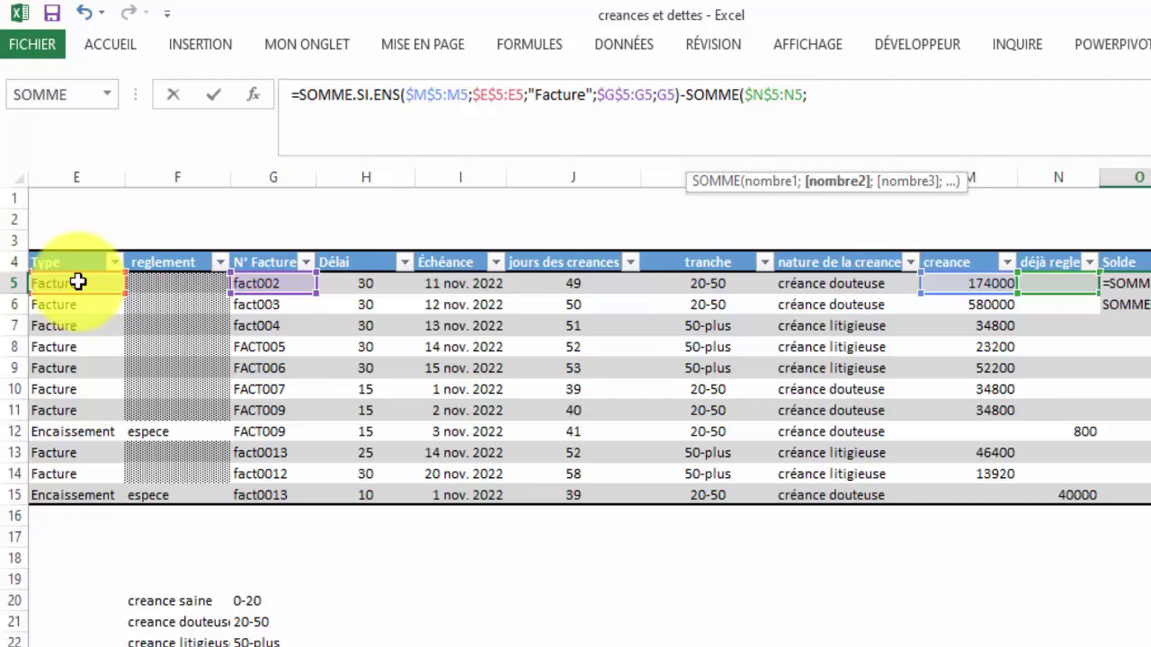
pyautogui.write('E5:E5')
pyautogui.click(808, 93)
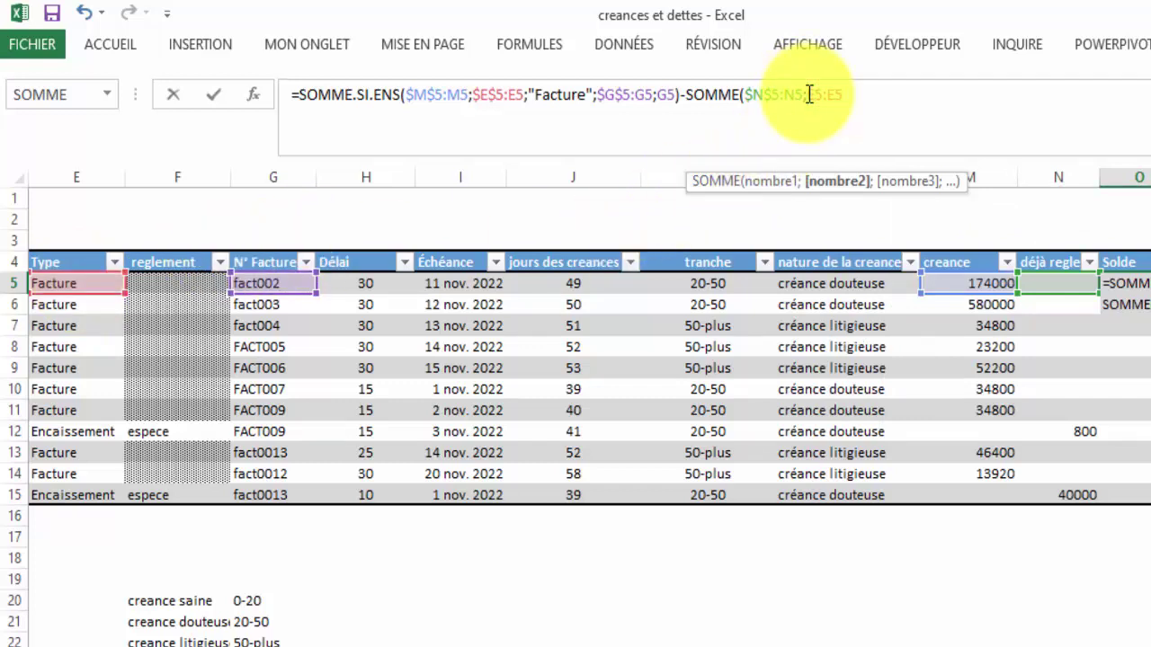
pyautogui.press('F4')
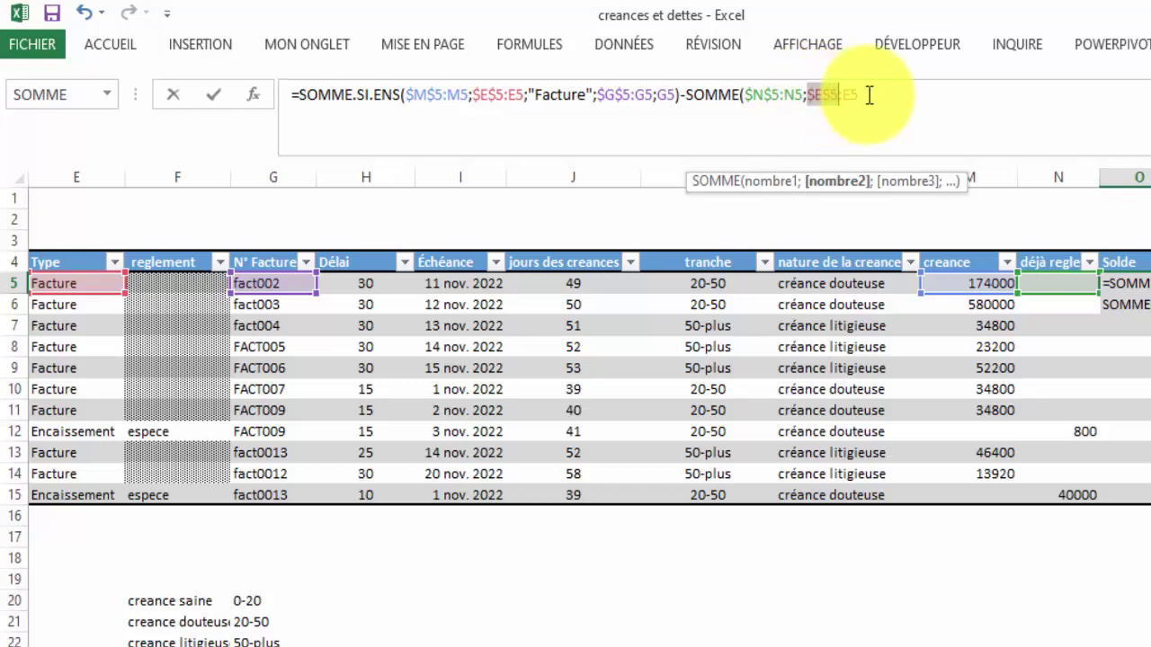
pyautogui.click(869, 94)
pyautogui.write(';"Encaissement')
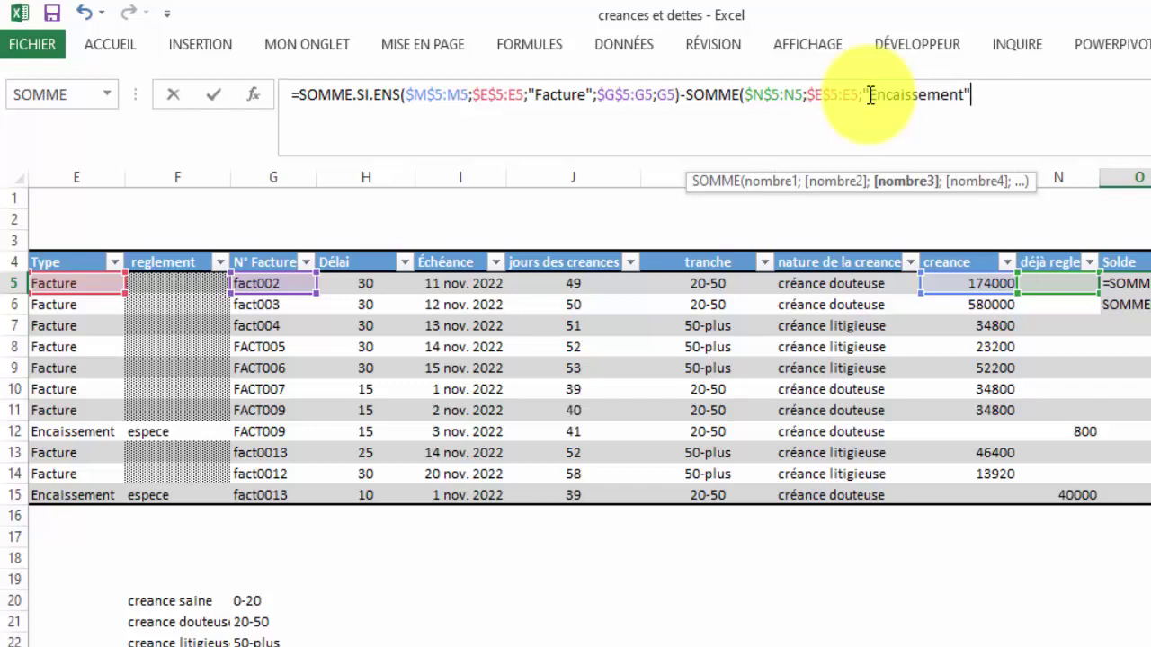
# Step: Add the expanding N° Facture range $G$5:G5 to the subtracted sum, with only its first reference absolute
pyautogui.write(';')
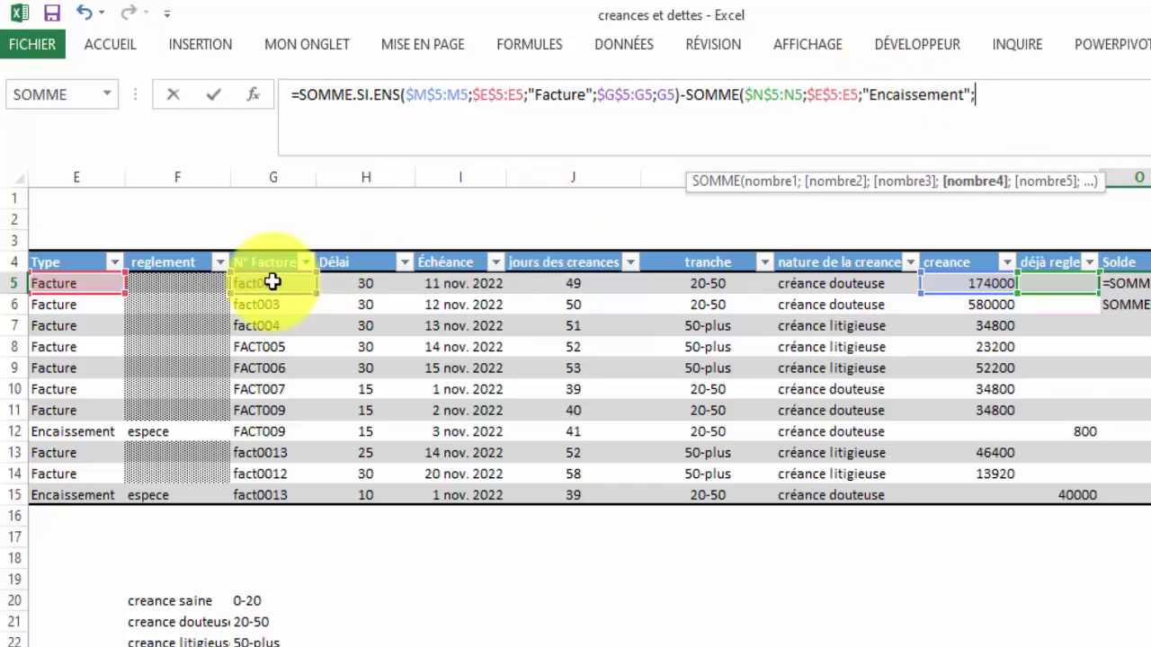
pyautogui.write('G')
pyautogui.write('5:G5')
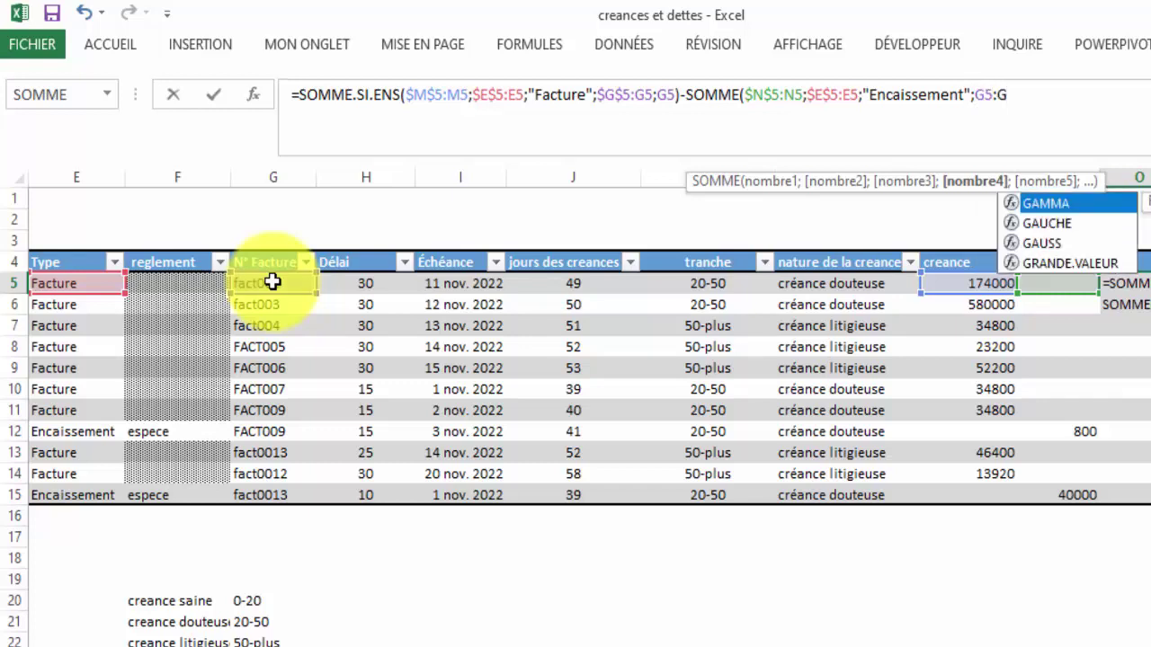
pyautogui.press('F4')
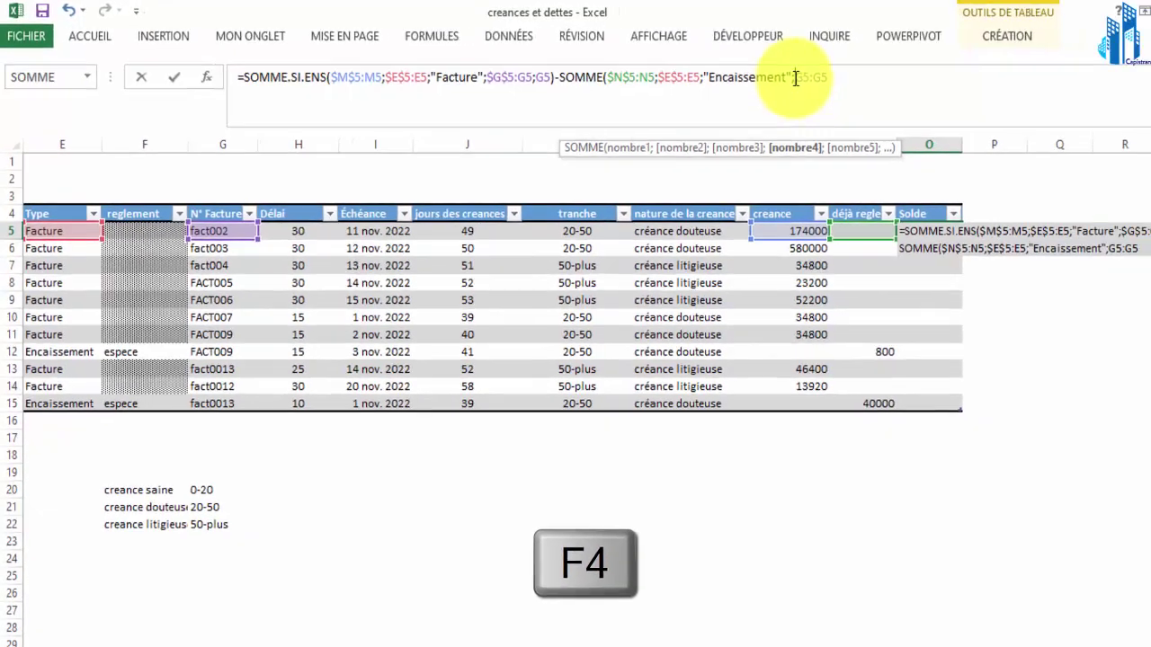
pyautogui.press('F3')
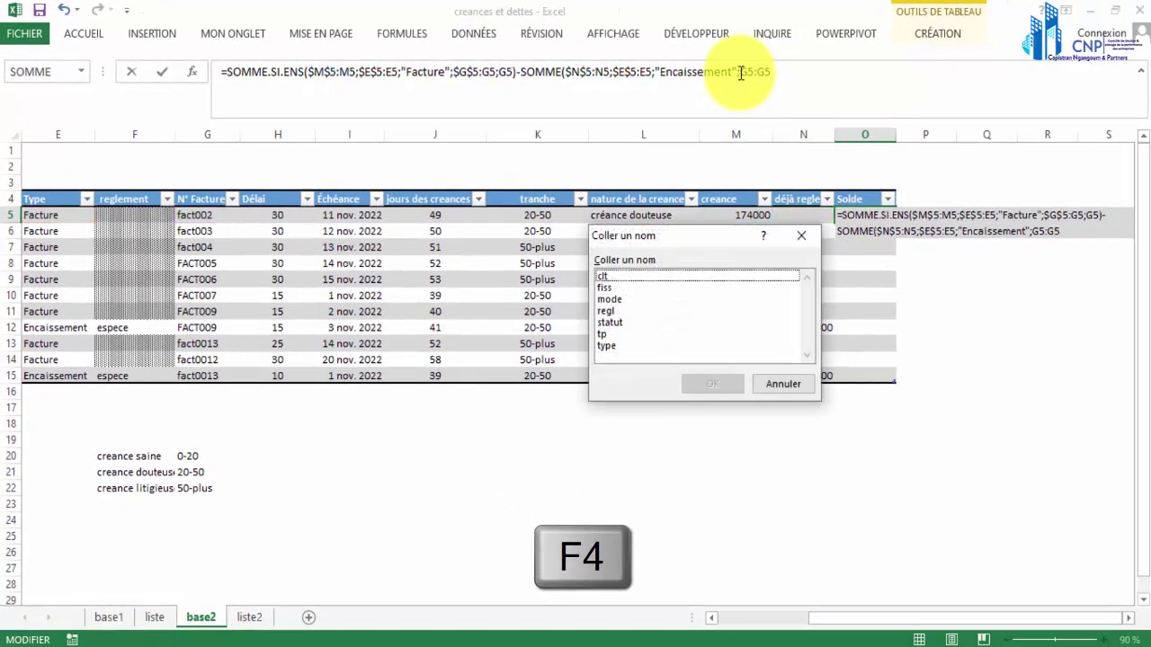
pyautogui.click(796, 238)
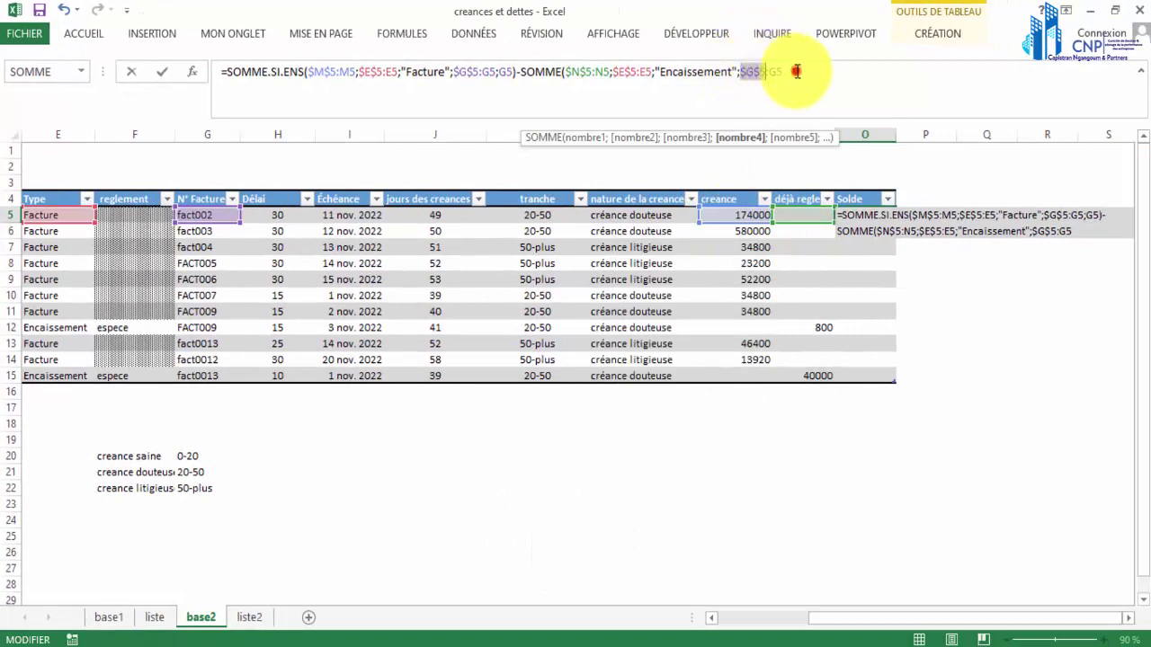
# Step: Finish the subtracted sum with G5 as the last criterion and enter the Solde formula
pyautogui.write(';')
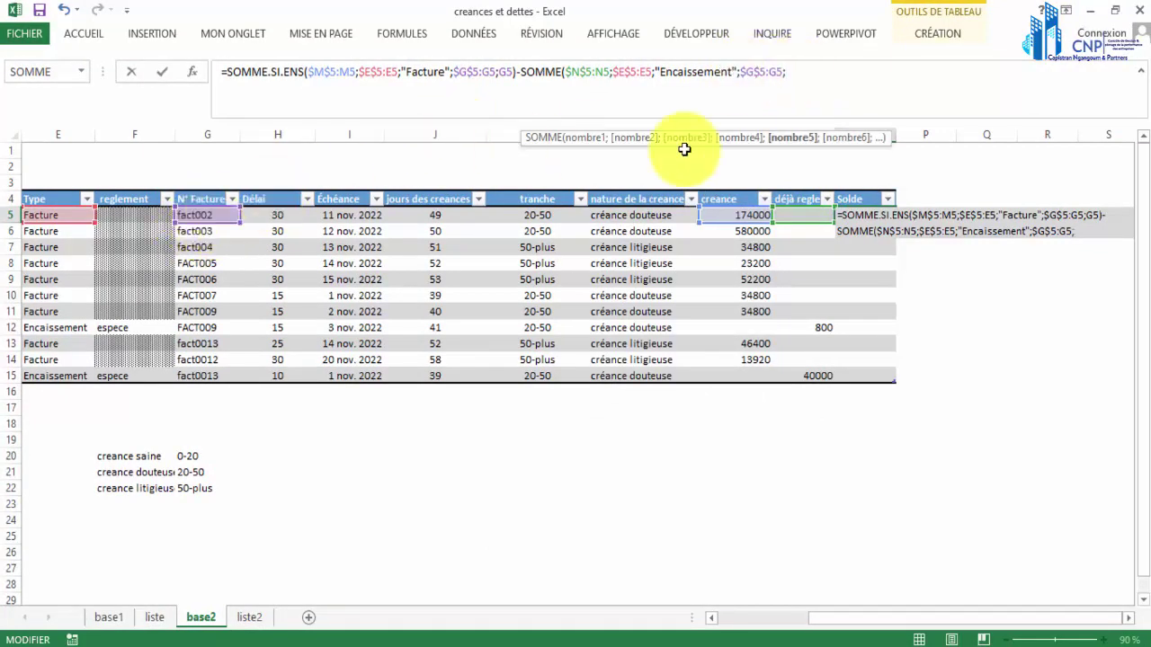
pyautogui.write('FG')
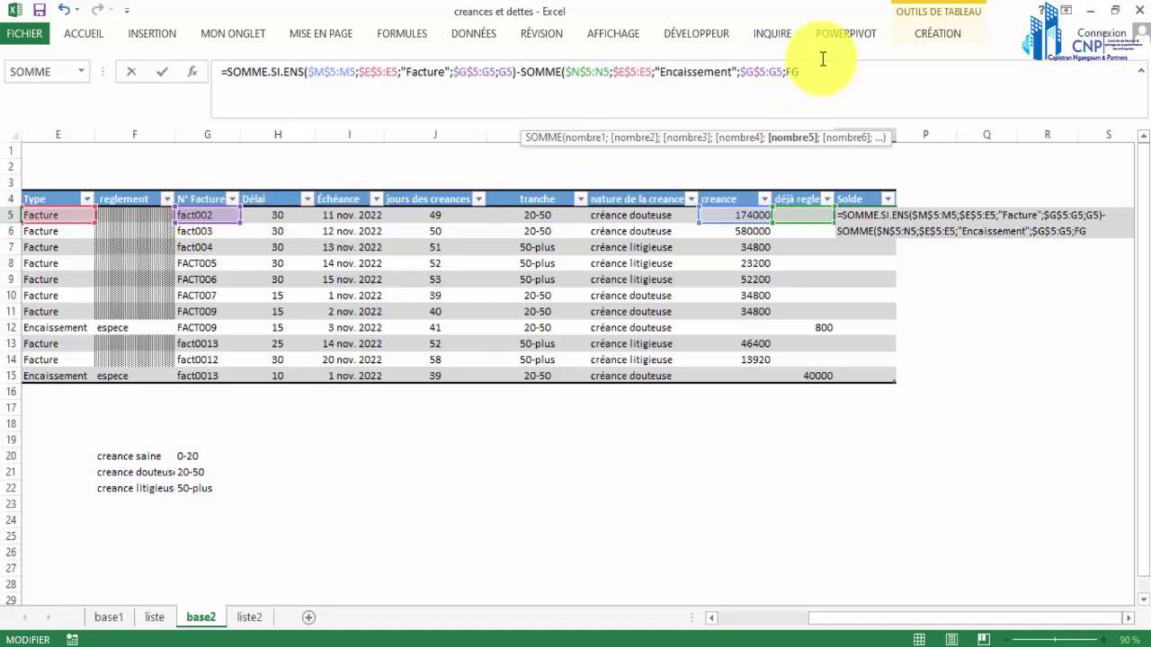
pyautogui.press('BackSpace')
pyautogui.press('BackSpace')
pyautogui.write('G')
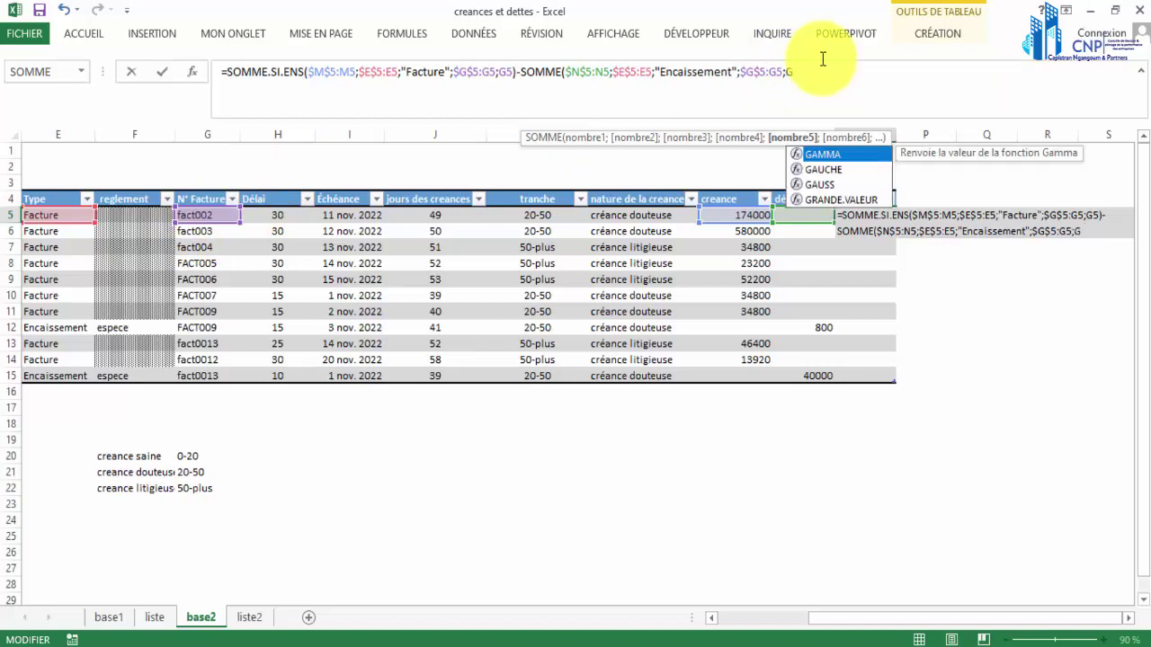
pyautogui.write('5')
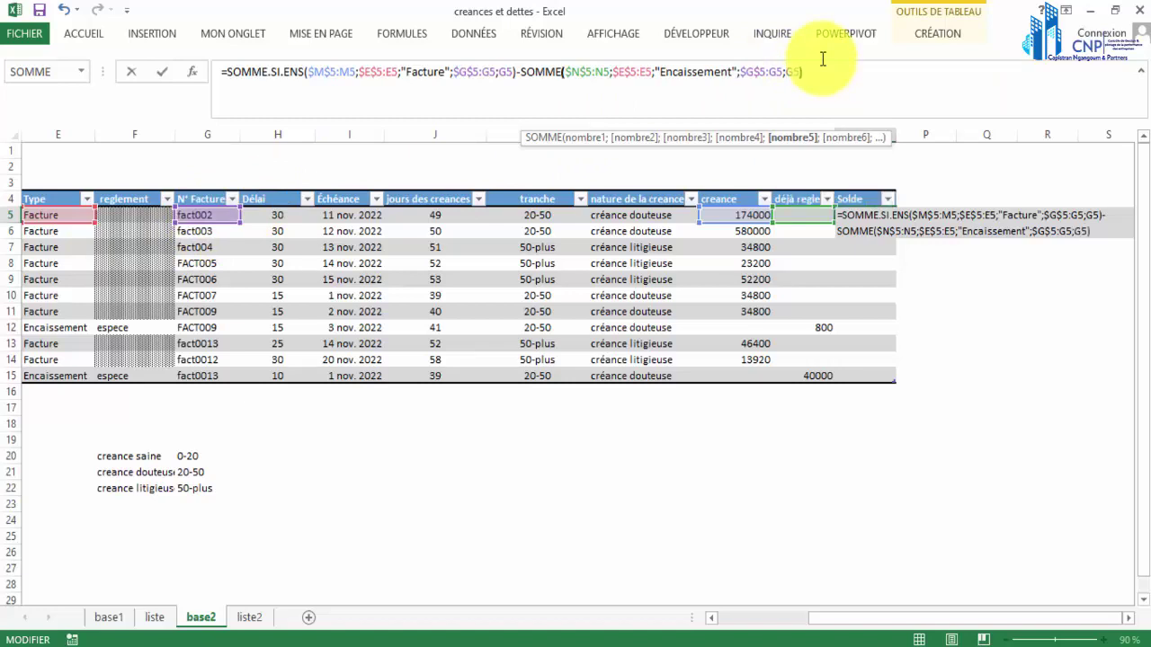
pyautogui.write(')')
pyautogui.press('Return')
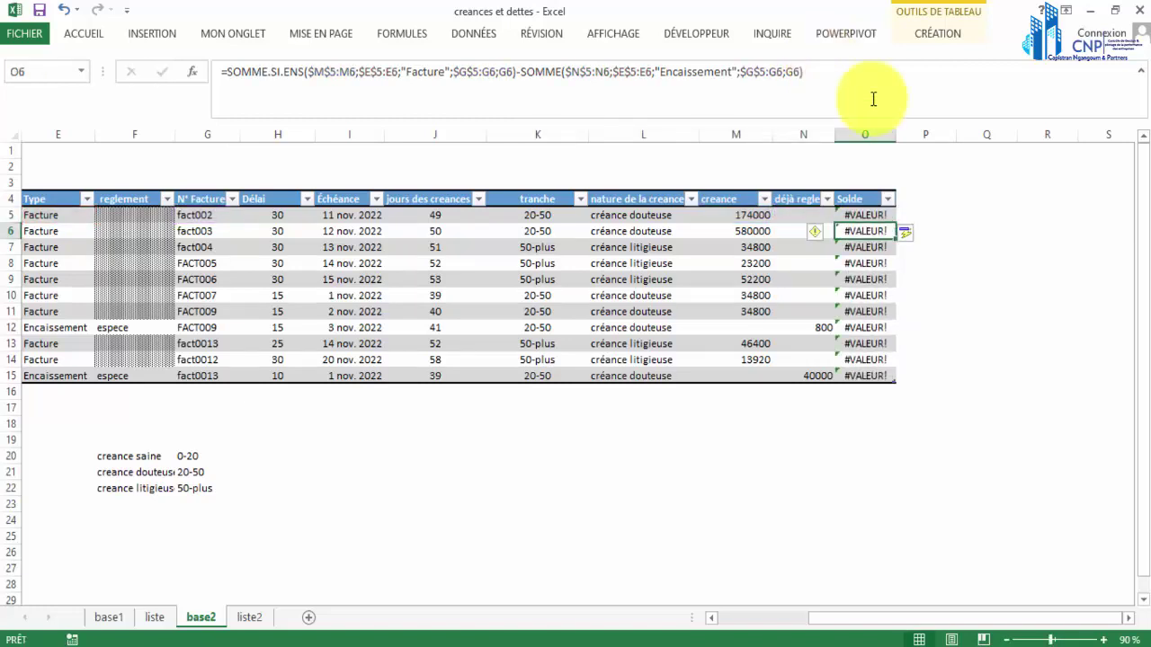
# Step: Replace the subtracted SOMME function with SOMME.SI.ENS in the first Solde cell's formula and validate it
pyautogui.click(866, 216)
pyautogui.click(562, 72)
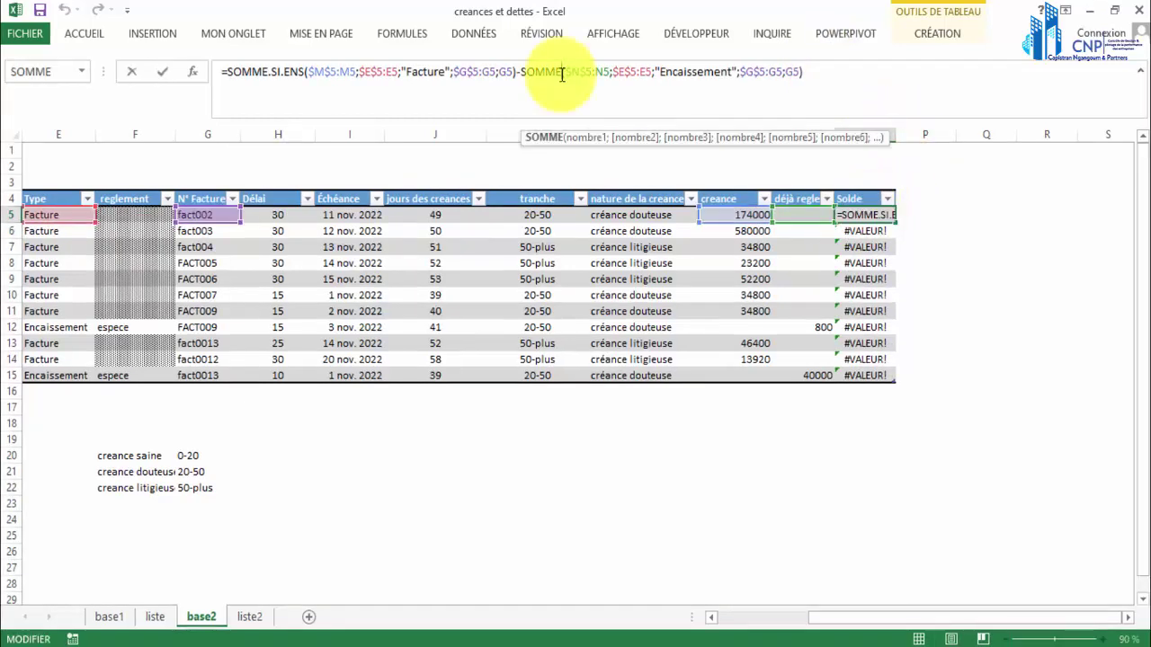
pyautogui.press('BackSpace')
pyautogui.press('BackSpace')
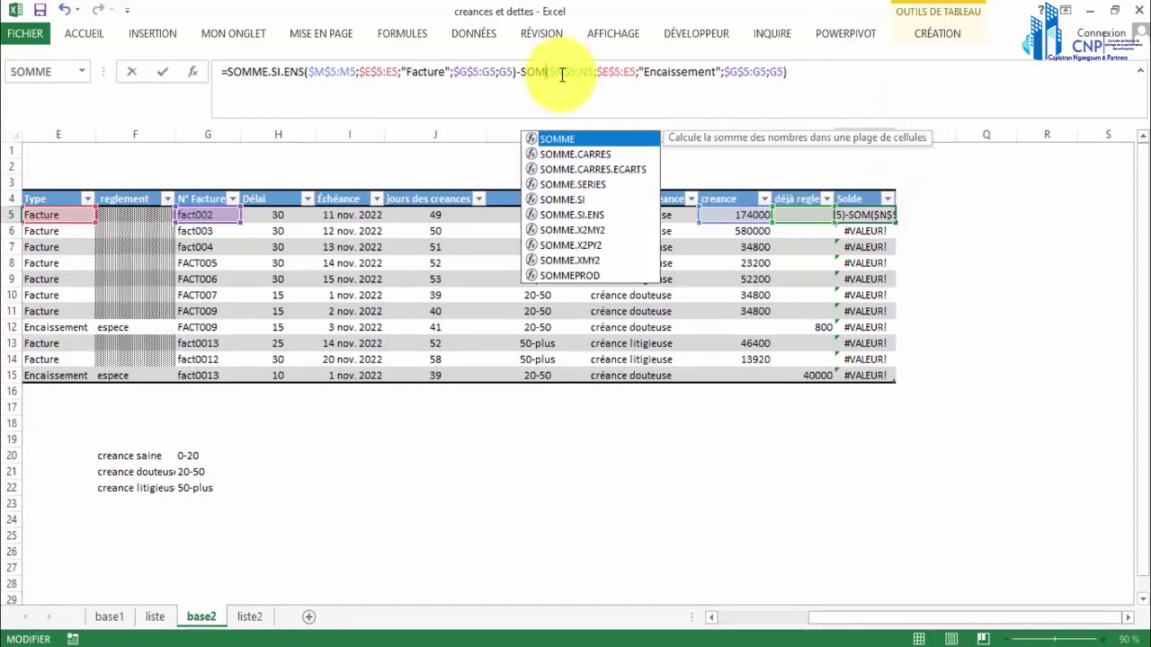
pyautogui.doubleClick(594, 217)
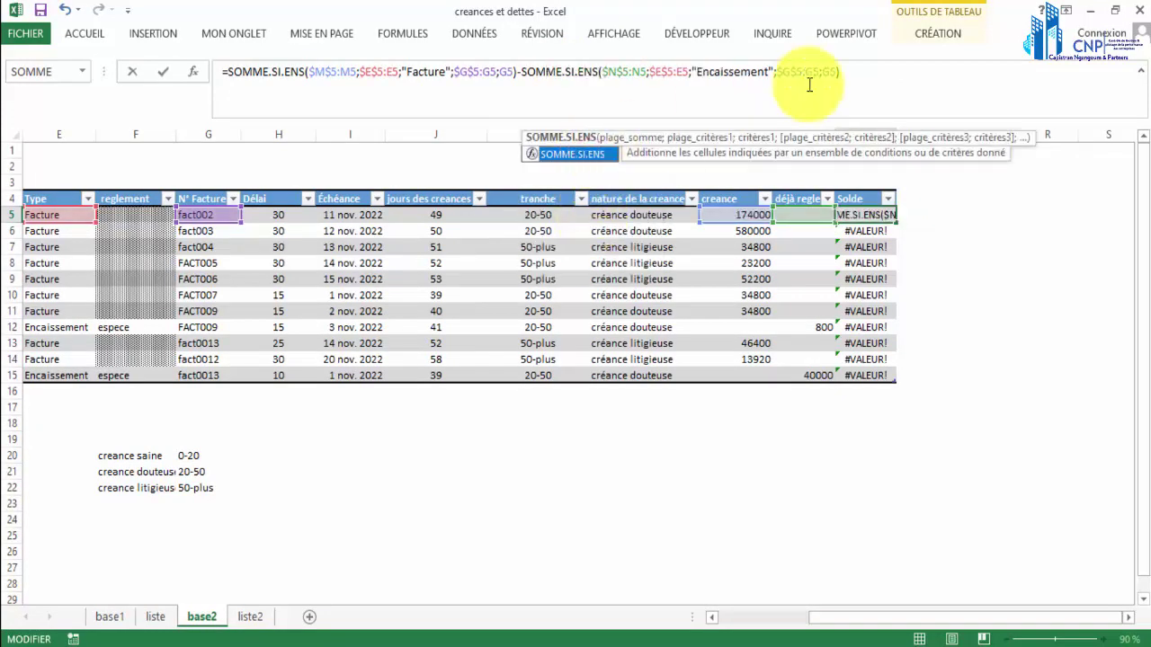
pyautogui.click(866, 65)
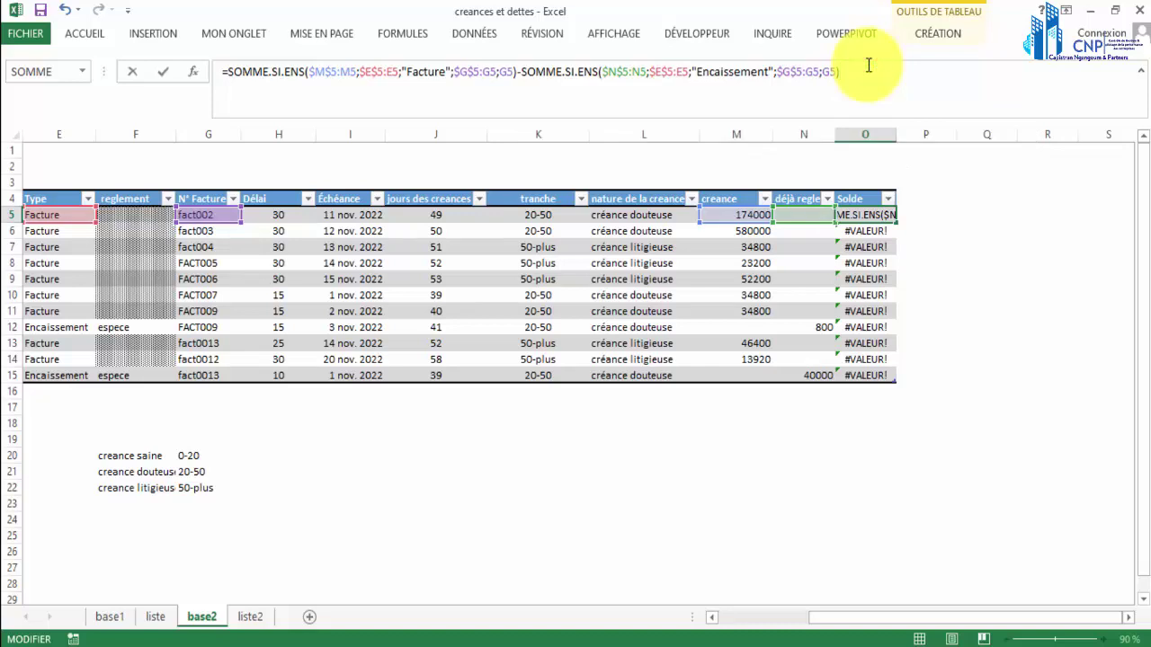
pyautogui.press('Return')
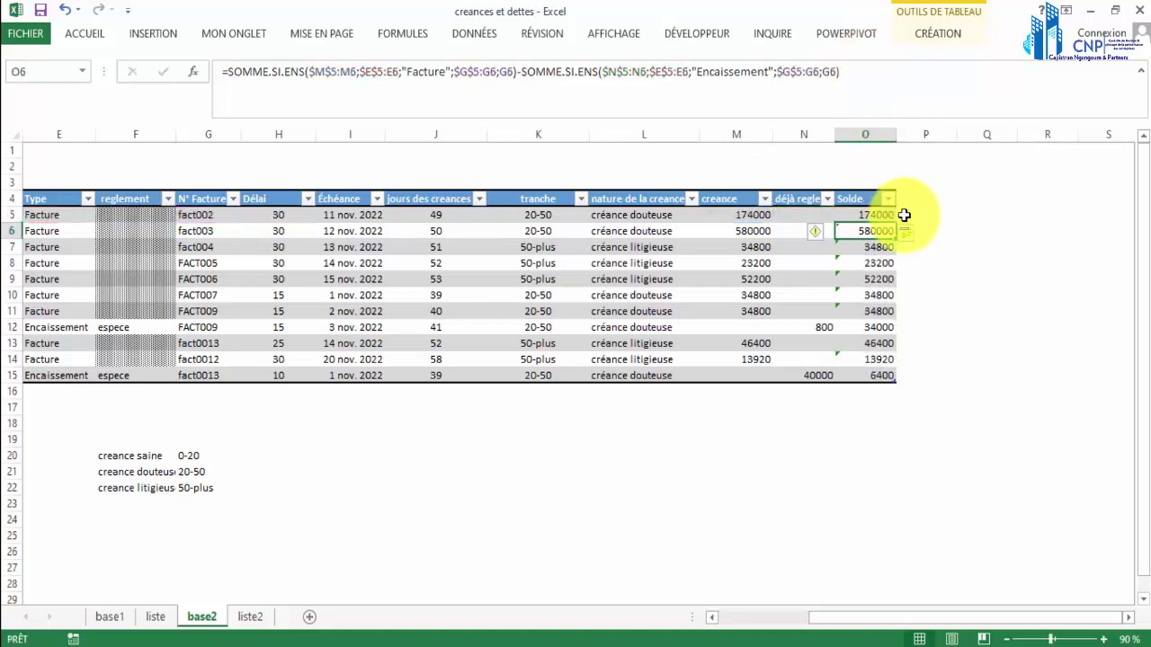
# Step: Check the Solde formula in the first row and compare the Solde of the FACT009 Facture and Encaissement rows with their amounts
pyautogui.click(854, 214)
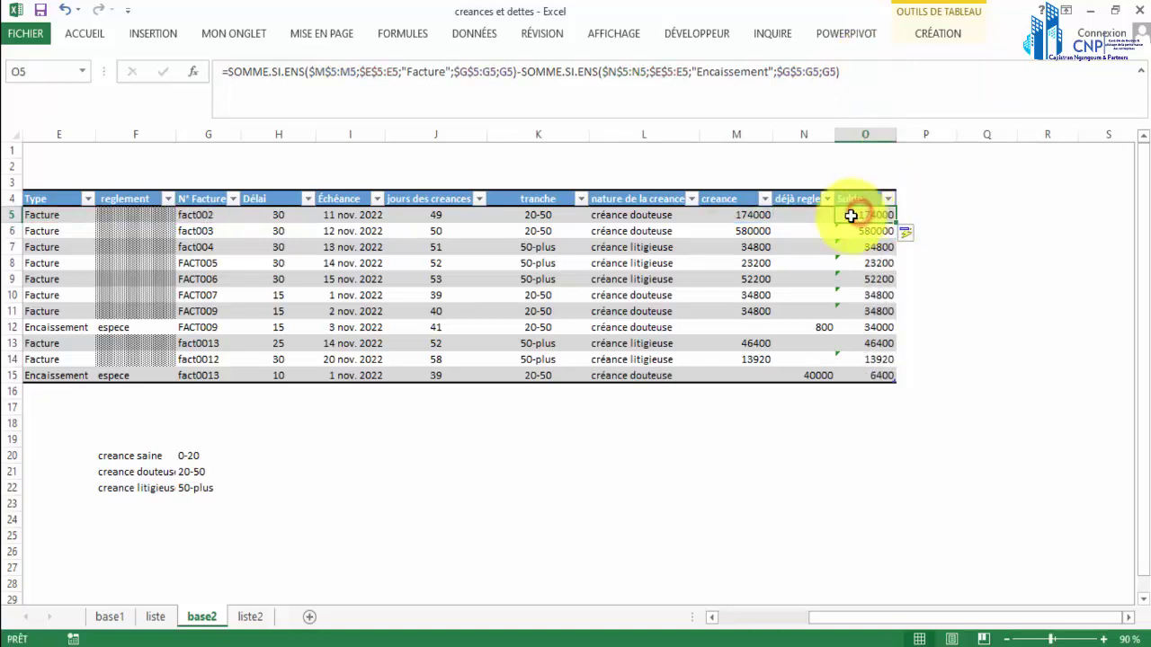
pyautogui.click(744, 212)
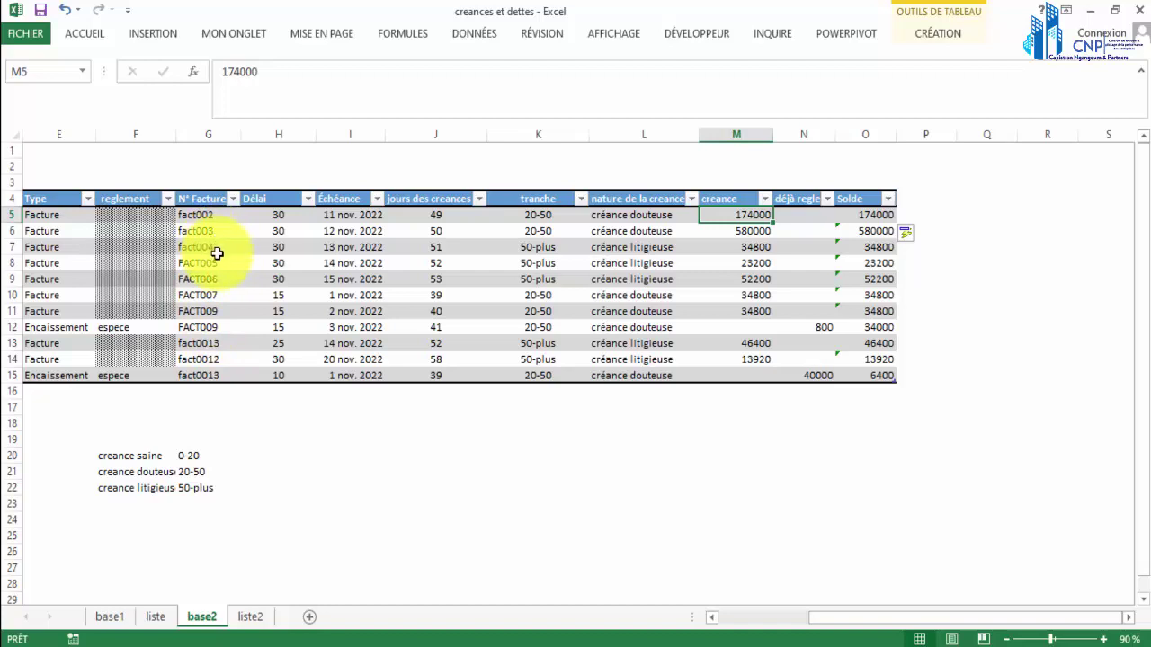
pyautogui.click(200, 312)
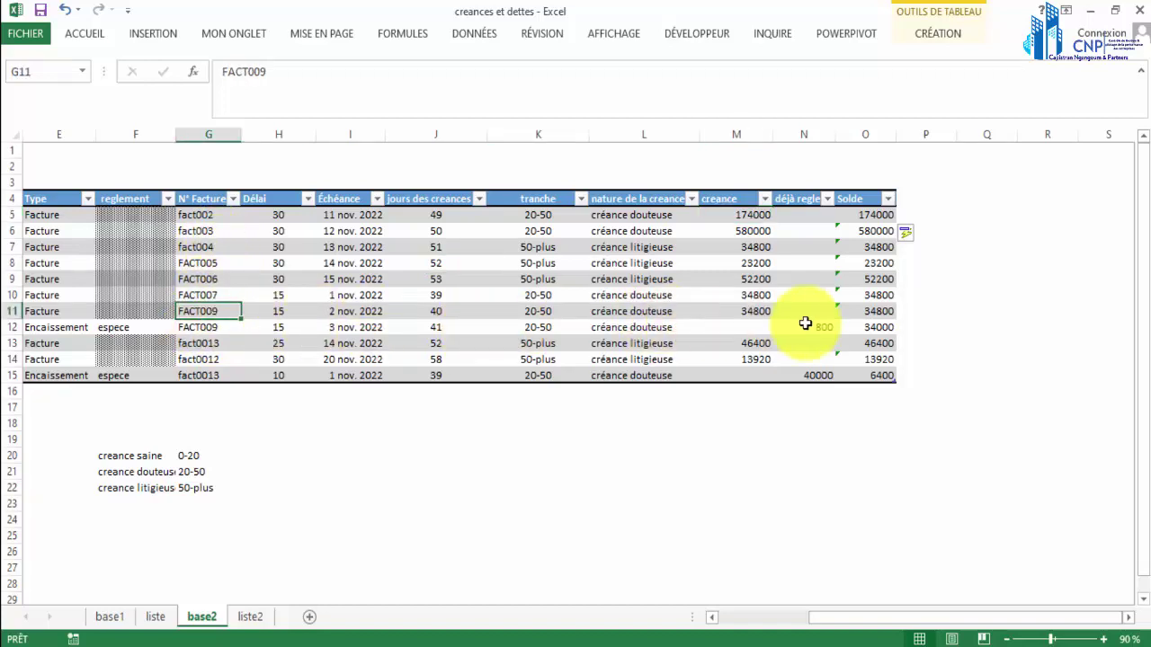
pyautogui.click(870, 310)
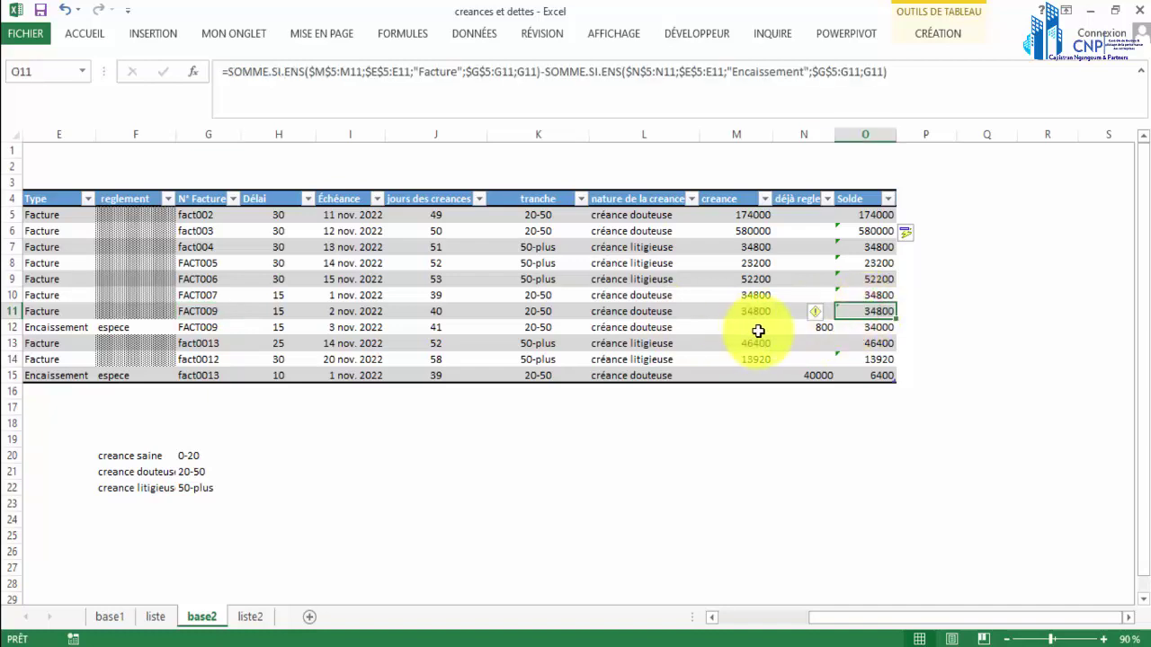
pyautogui.click(809, 326)
pyautogui.click(874, 328)
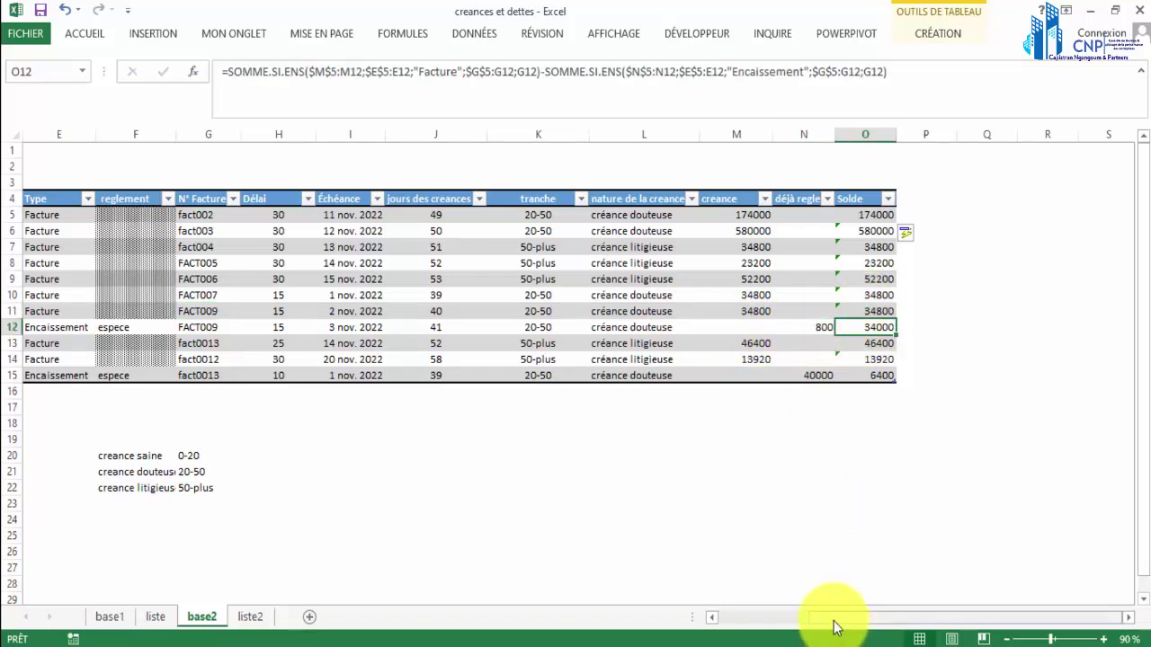
# Step: Center the values of the Solde column, O5:O15, horizontally in their cells
pyautogui.moveTo(834, 620); pyautogui.dragTo(765, 600)
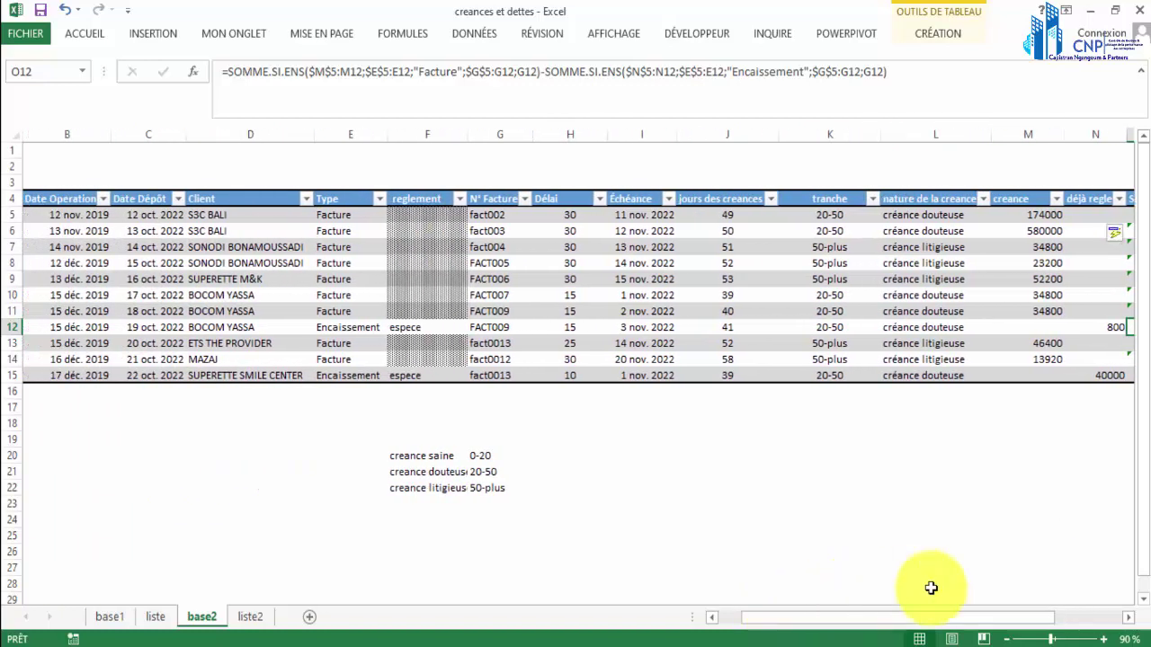
pyautogui.click(1008, 639)
pyautogui.click(852, 486)
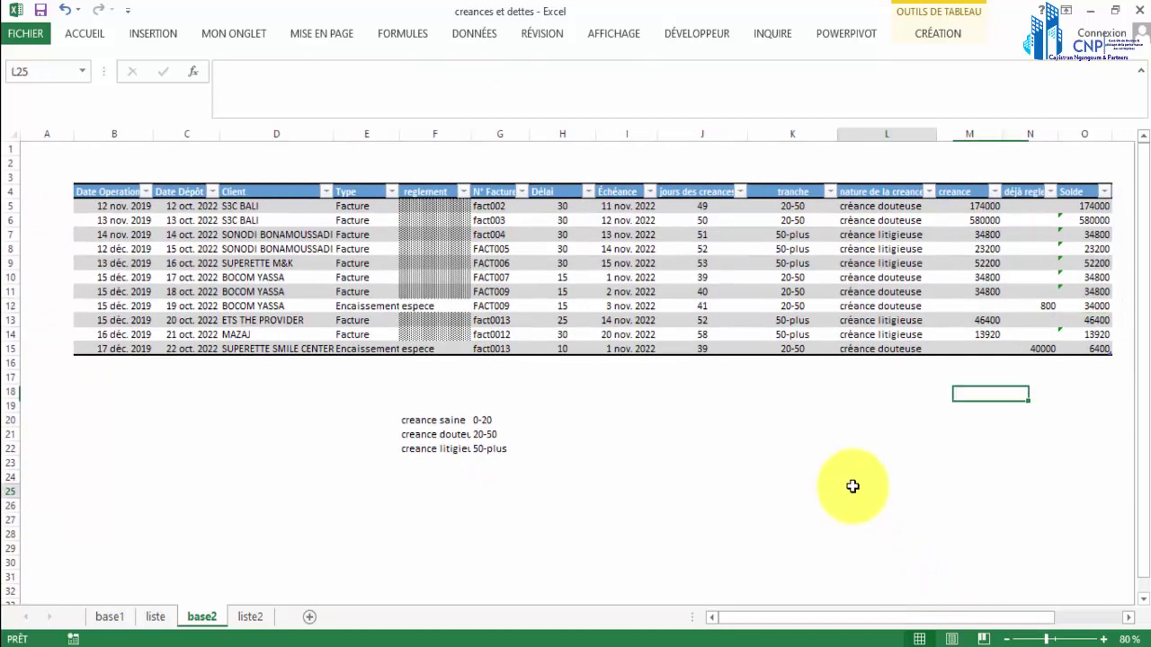
pyautogui.moveTo(1074, 203); pyautogui.dragTo(1073, 347)
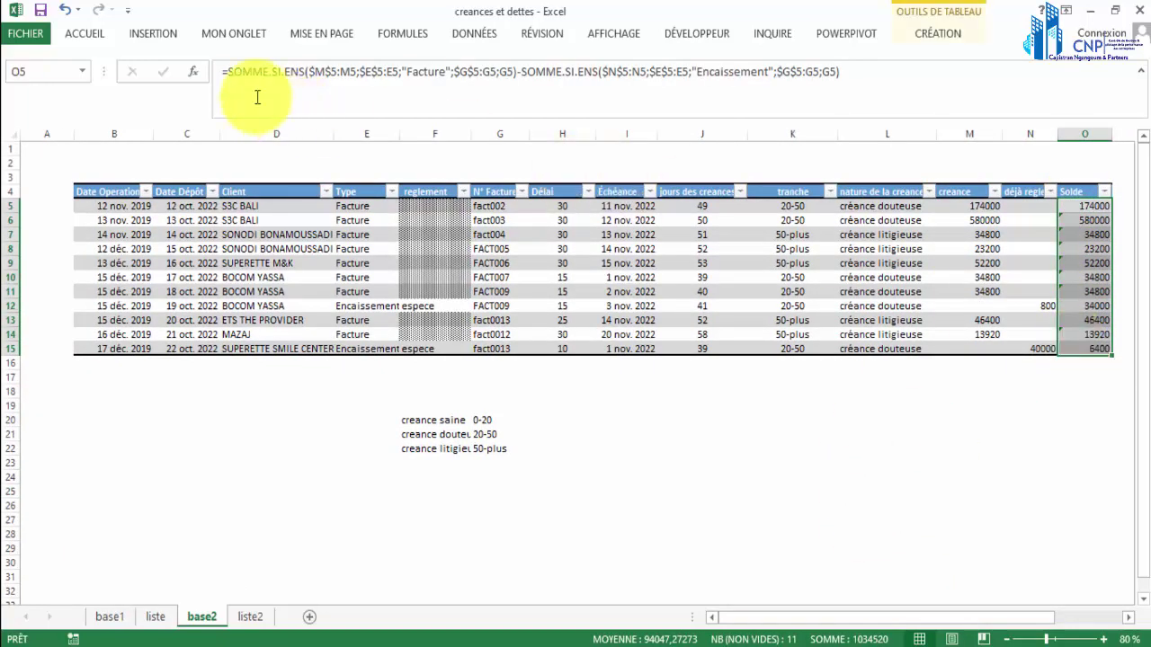
pyautogui.click(90, 33)
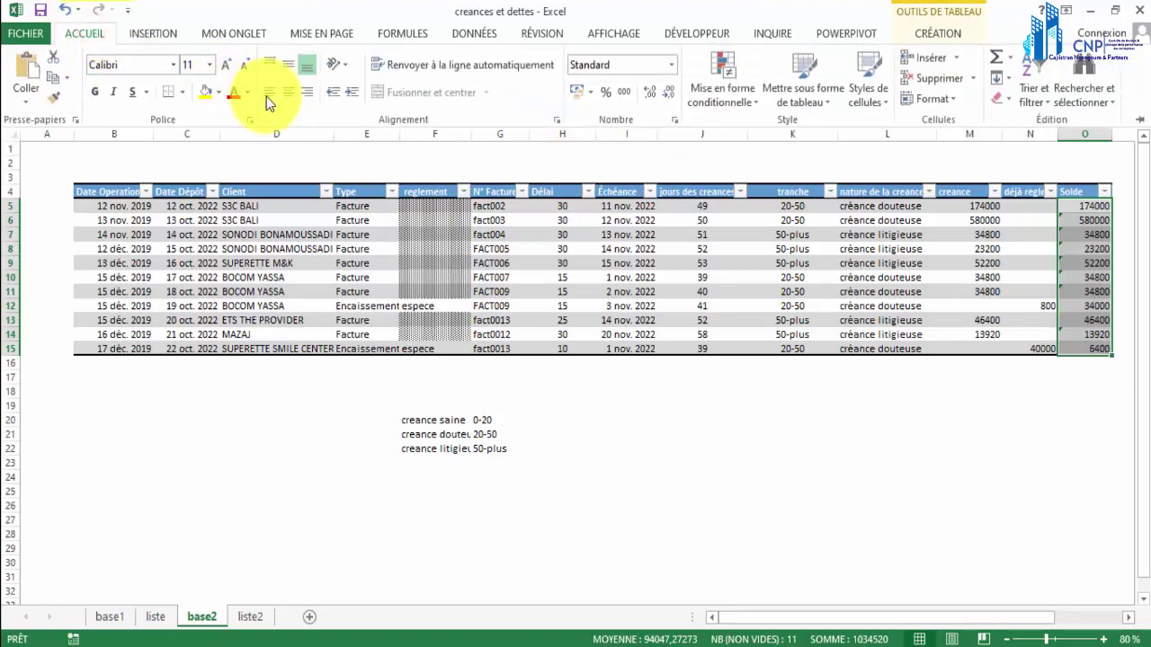
pyautogui.click(800, 440)
# Step: Delete the legend of receivable categories and day ranges in F20:G22 below the table
pyautogui.moveTo(439, 420); pyautogui.dragTo(491, 445)
pyautogui.press('Delete')
pyautogui.press('Delete')
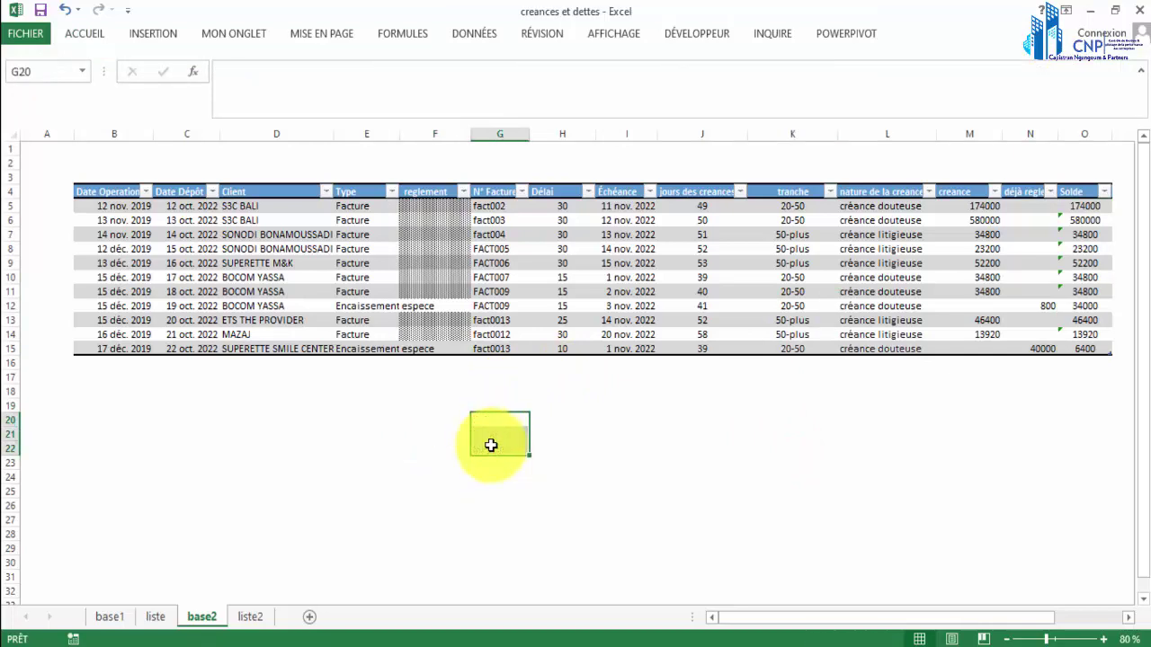
# Step: Enter the title "base de données des creéances" in cell B2 above the table
pyautogui.click(382, 405)
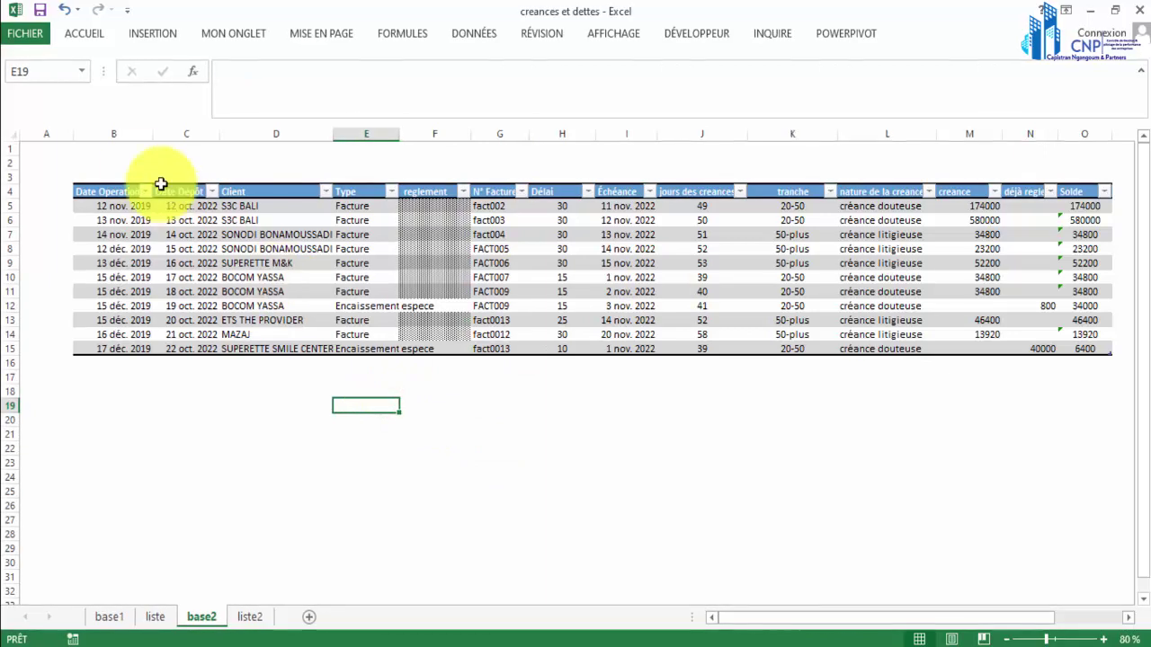
pyautogui.click(117, 173)
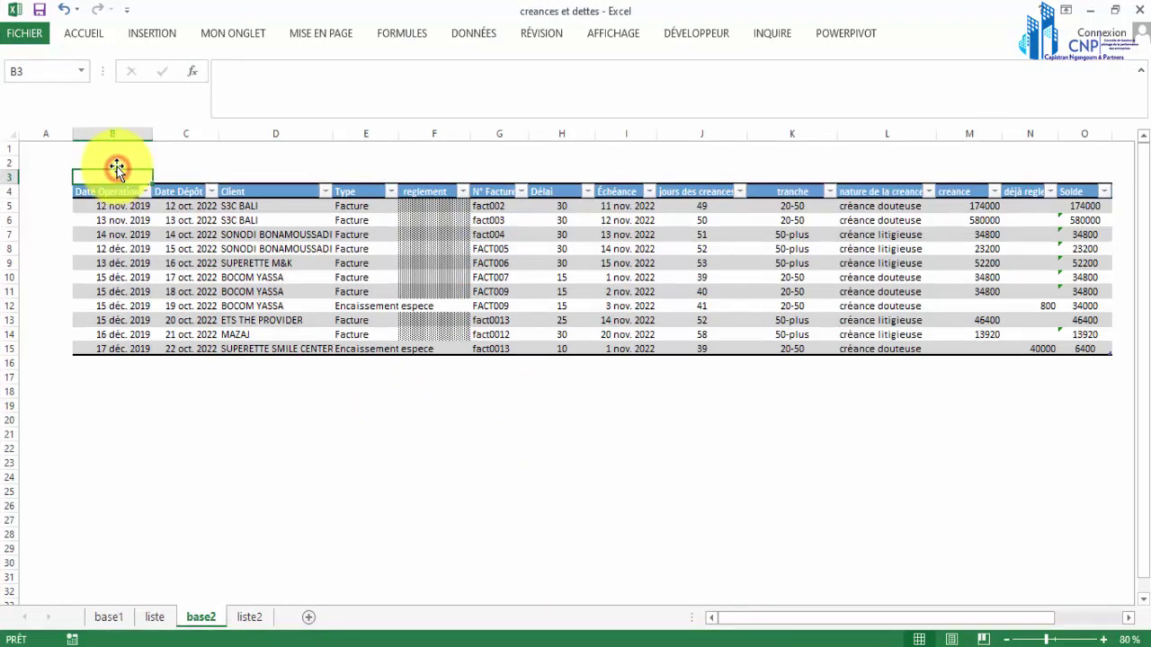
pyautogui.click(114, 163)
pyautogui.write('base de données des creéances')
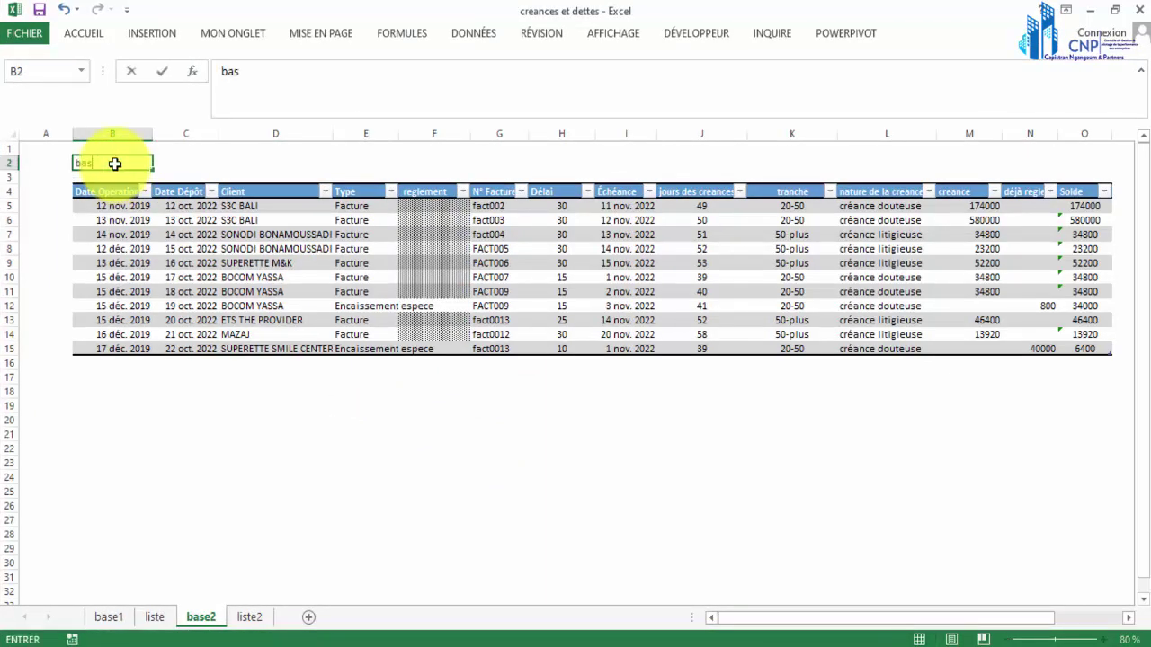